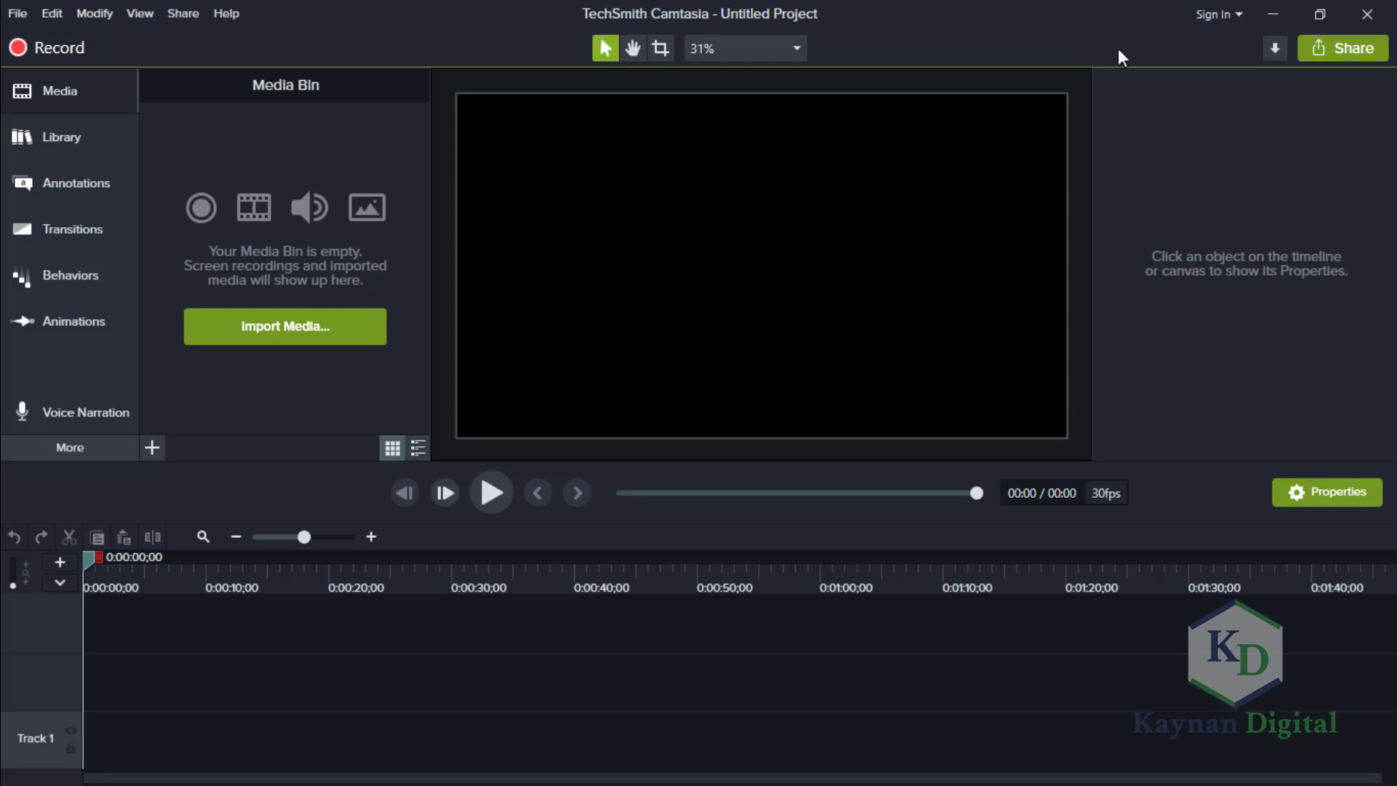
# Switch to the Chrome window with Freepik and browse the cartoon character animation results for character model sheets.
pyautogui.click(1321, 14)
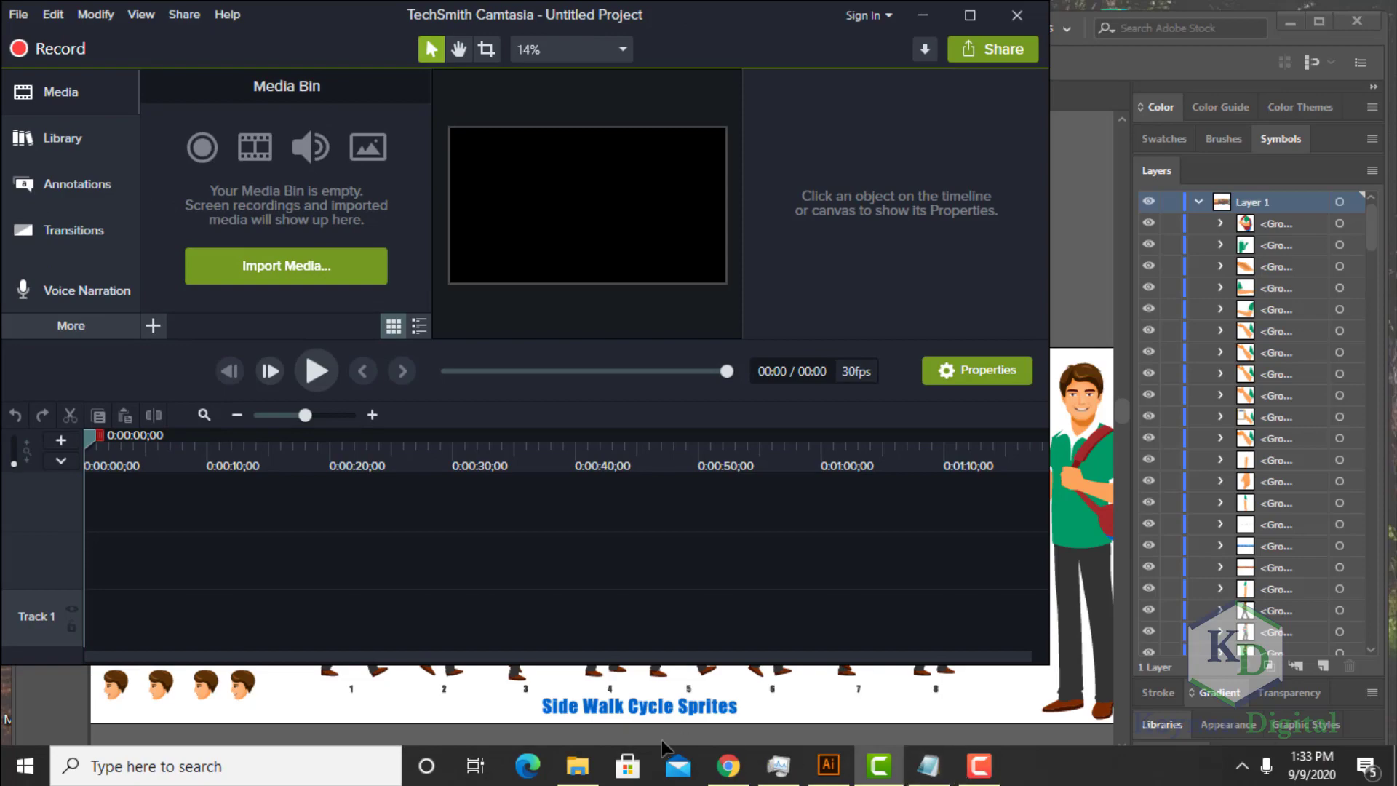
pyautogui.click(729, 765)
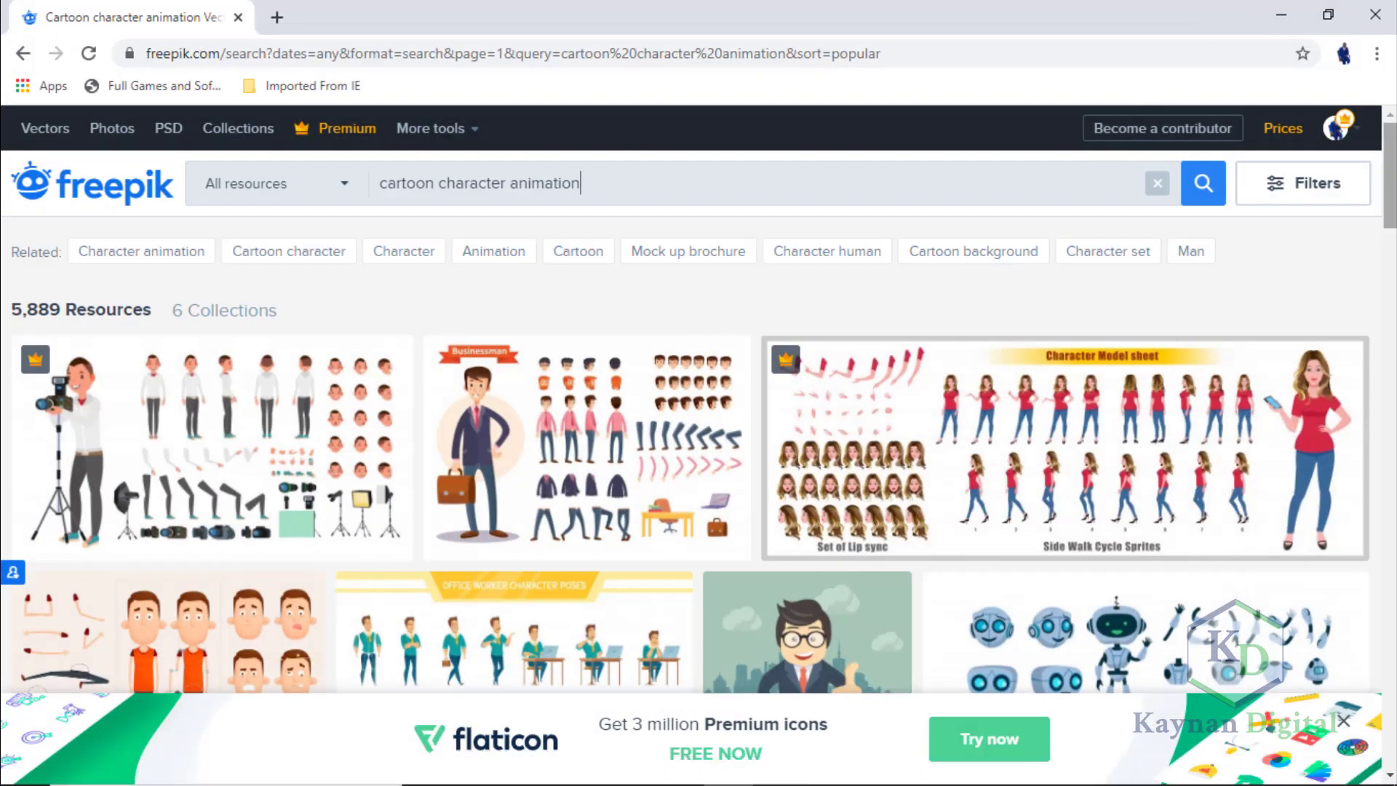
pyautogui.scroll(-10, 699, 400)
pyautogui.scroll(1, 976, 290)
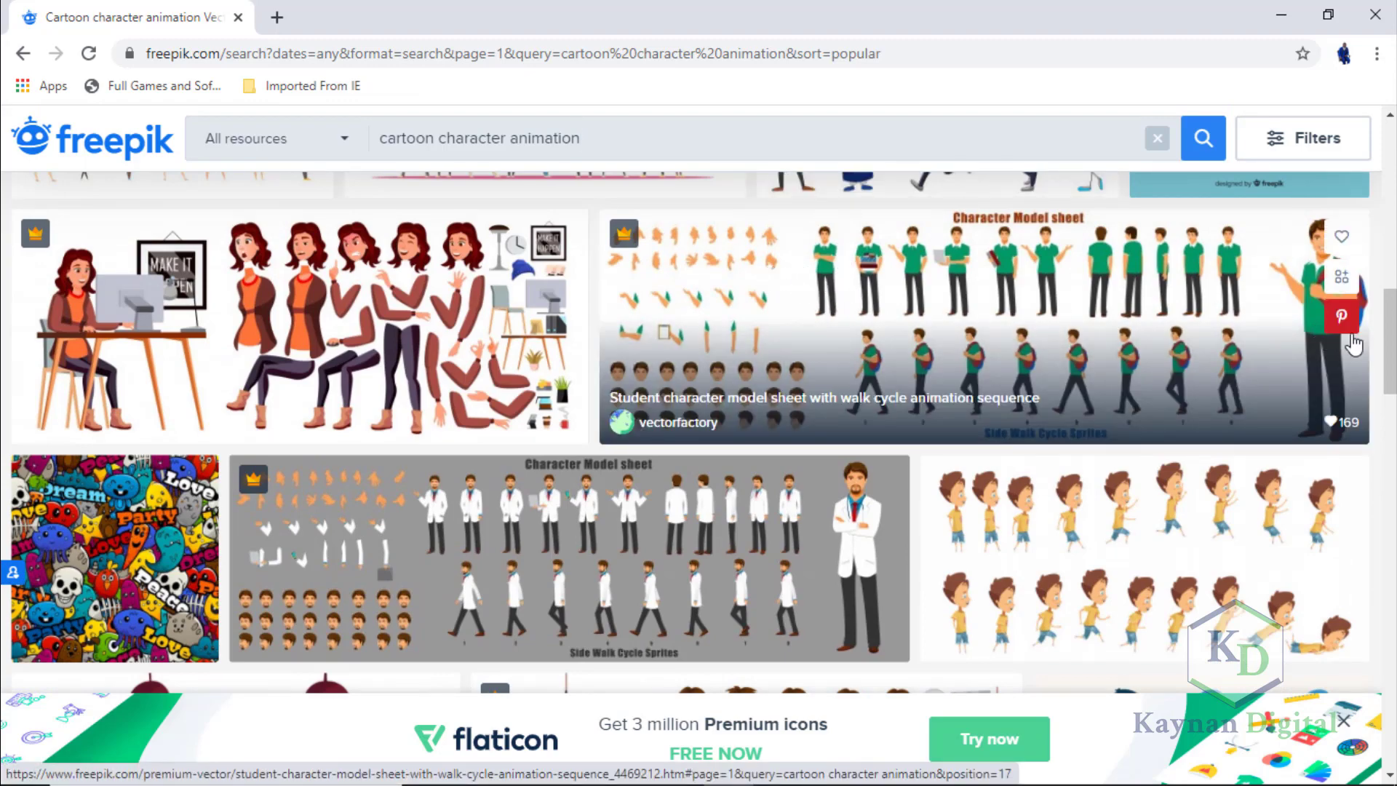
pyautogui.moveTo(1390, 342); pyautogui.dragTo(1394, 180)
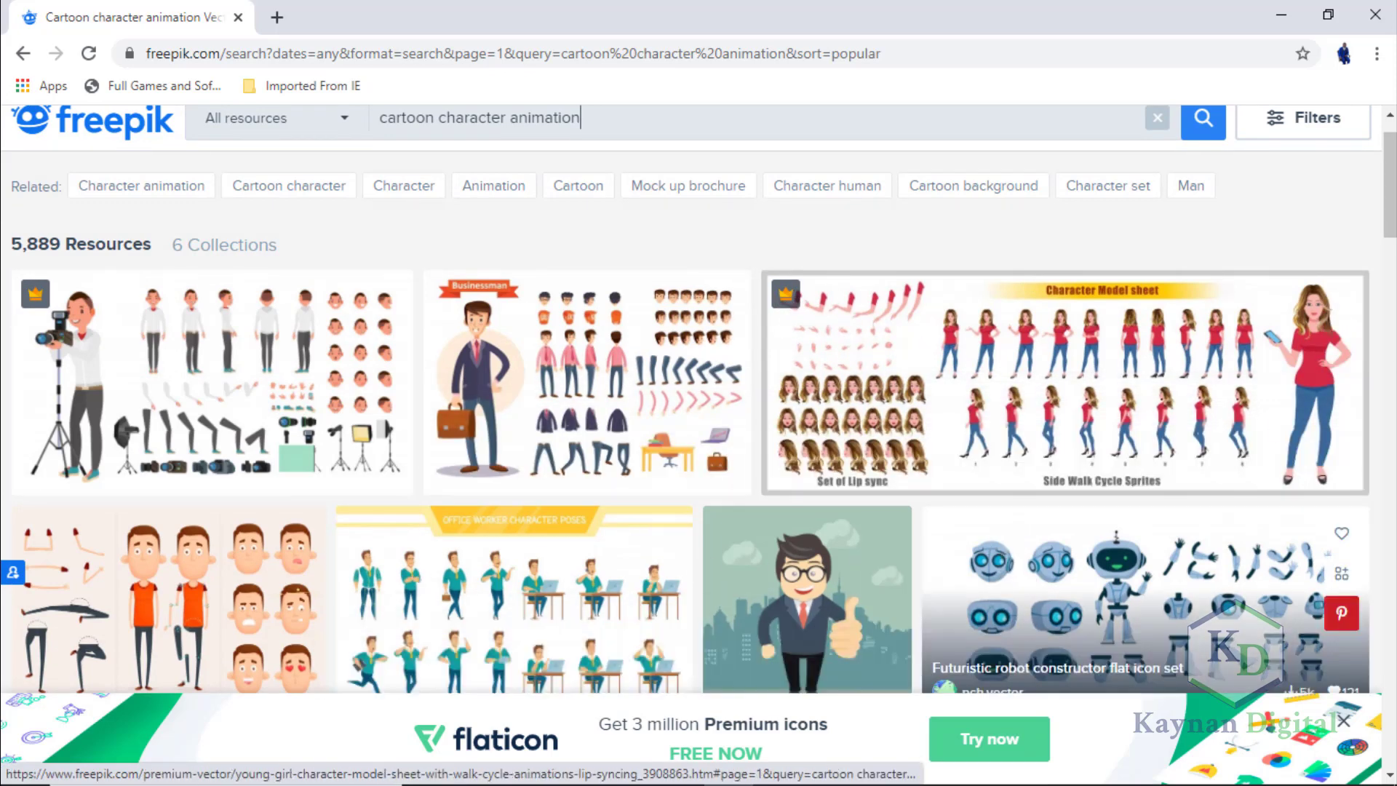
pyautogui.scroll(-15, 698, 400)
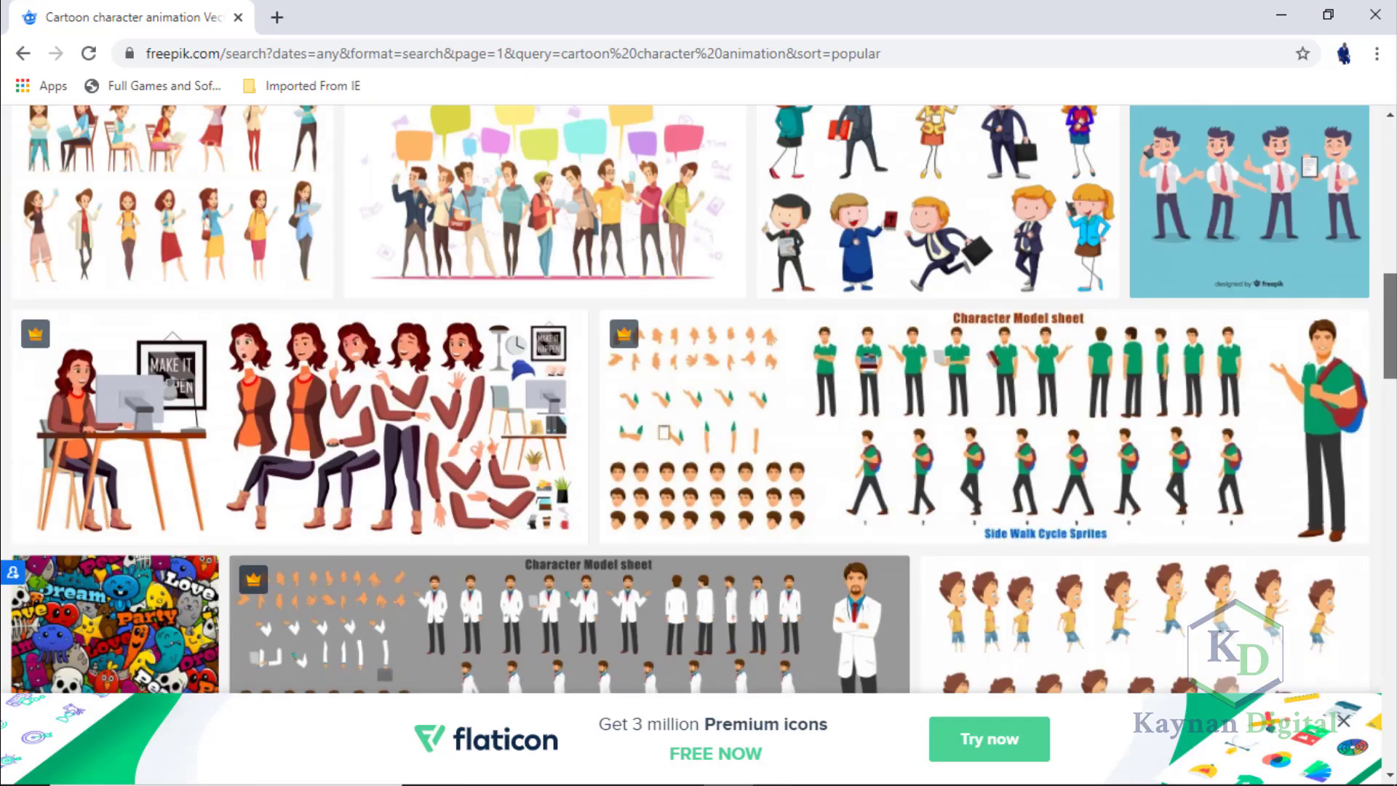
pyautogui.scroll(15, 698, 400)
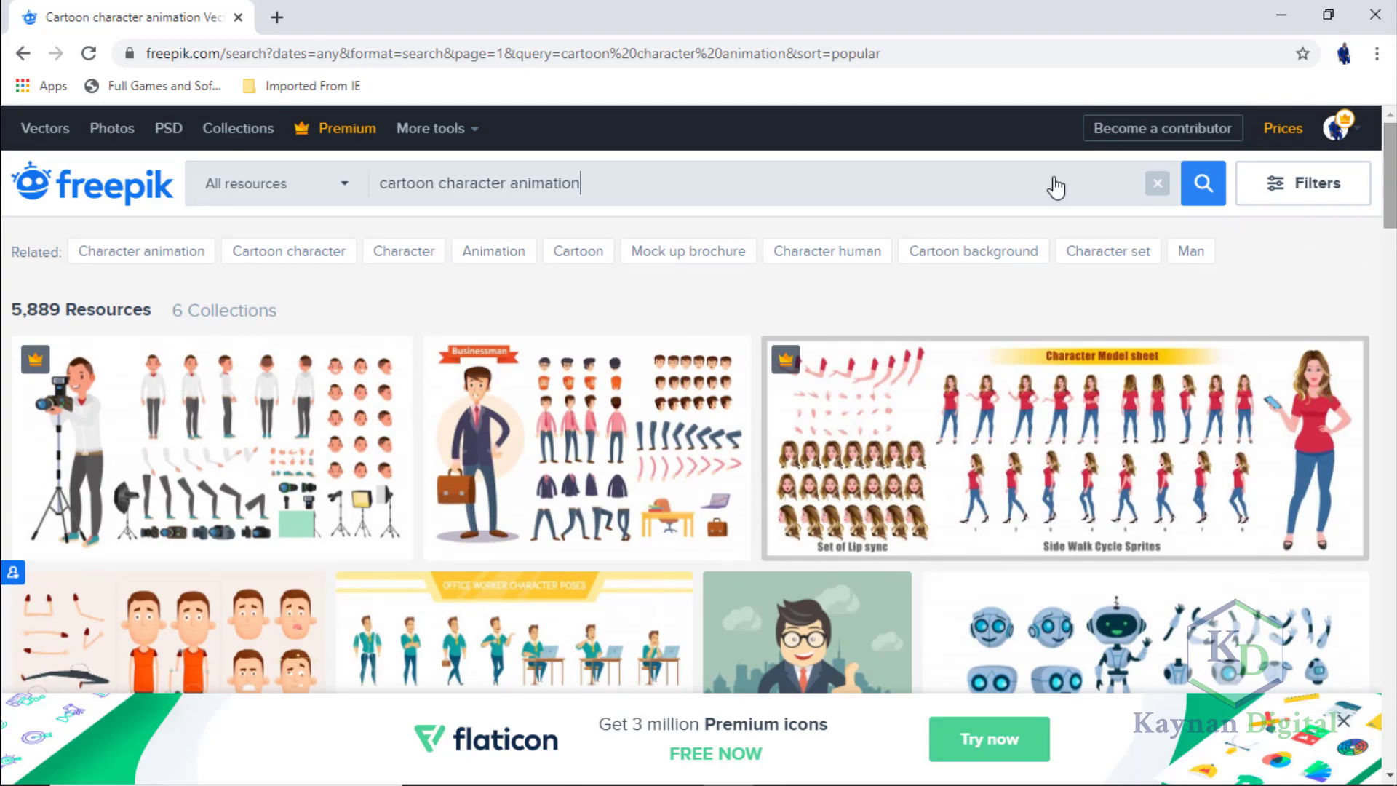
pyautogui.scroll(-10, 1074, 472)
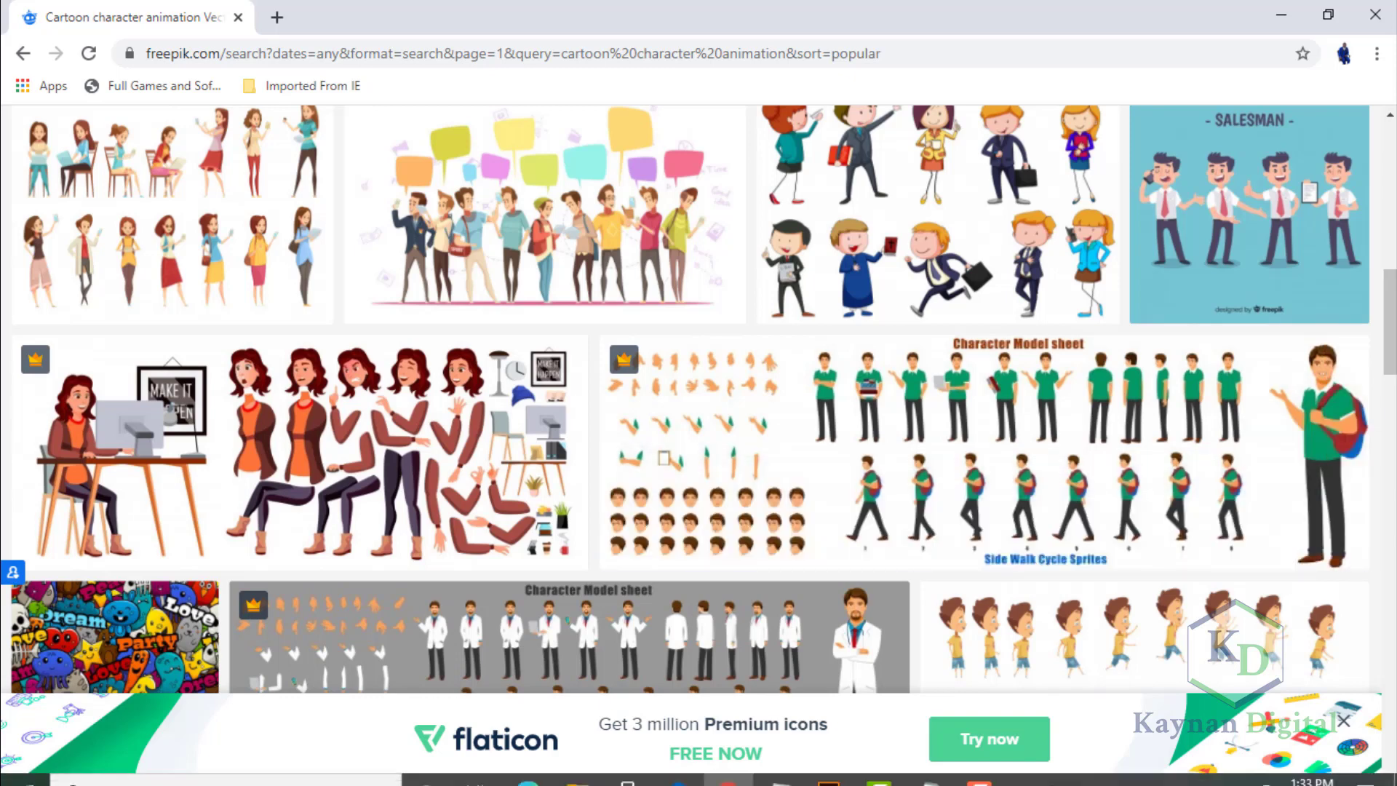
# Switch to Illustrator, maximize its window and look over the whole character model sheet from the hand poses to the large character.
pyautogui.moveTo(903, 772)
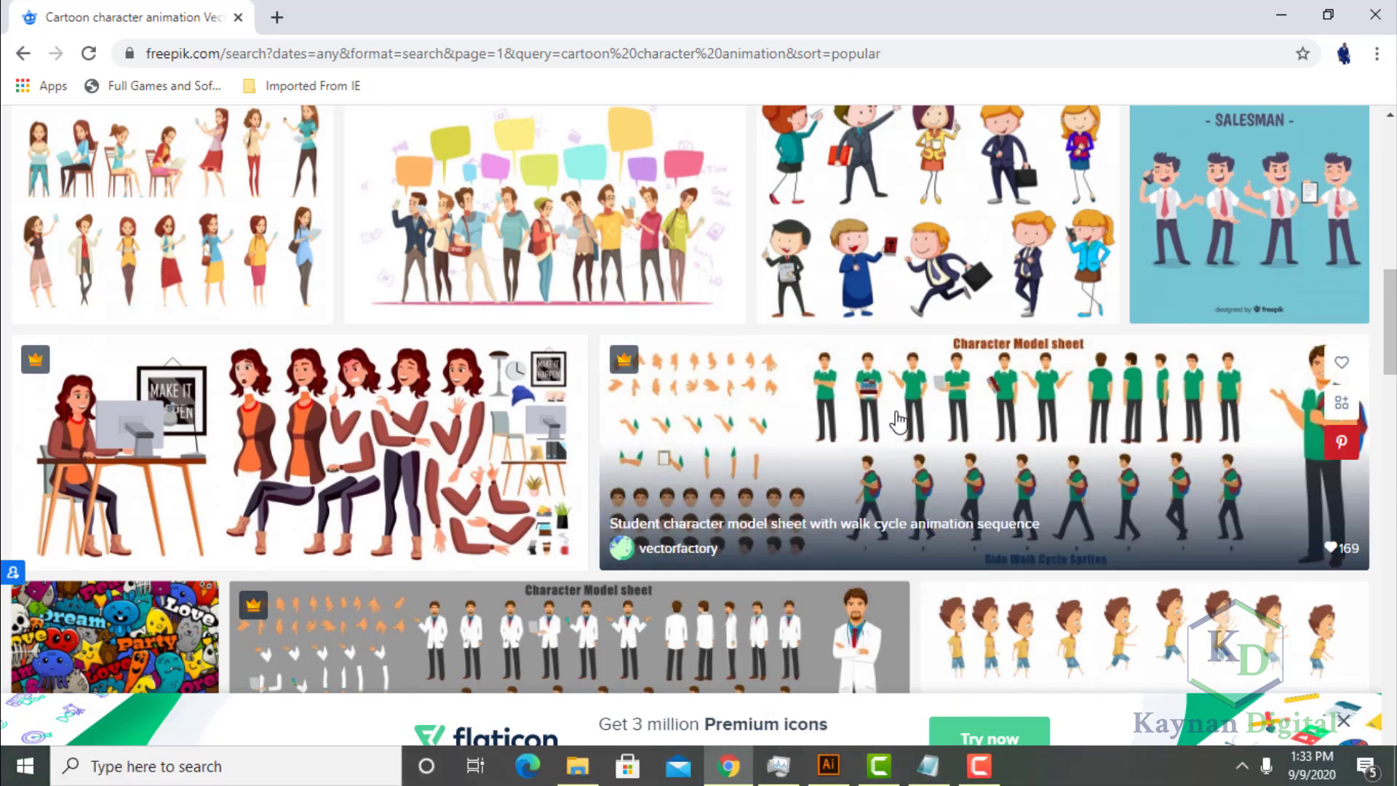
pyautogui.click(839, 777)
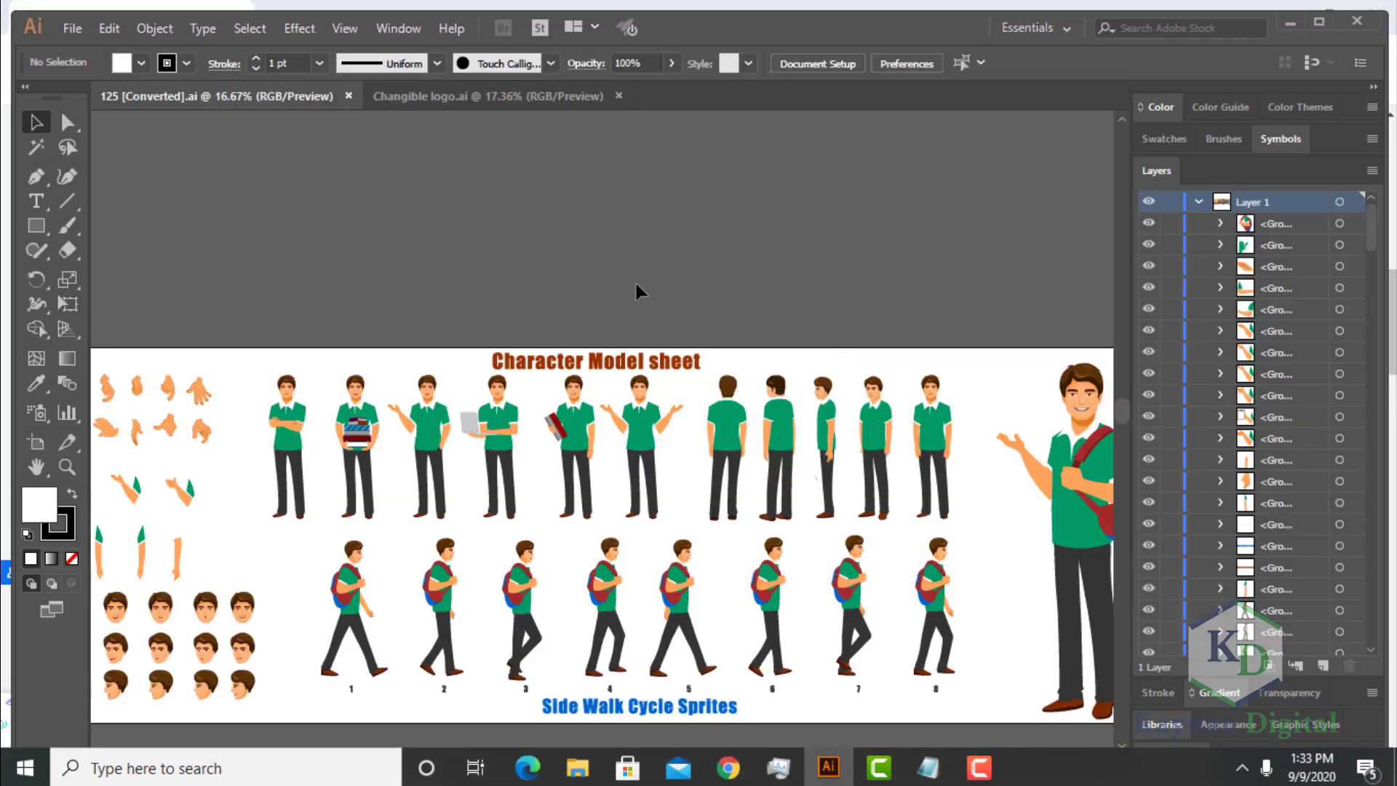
pyautogui.click(1319, 22)
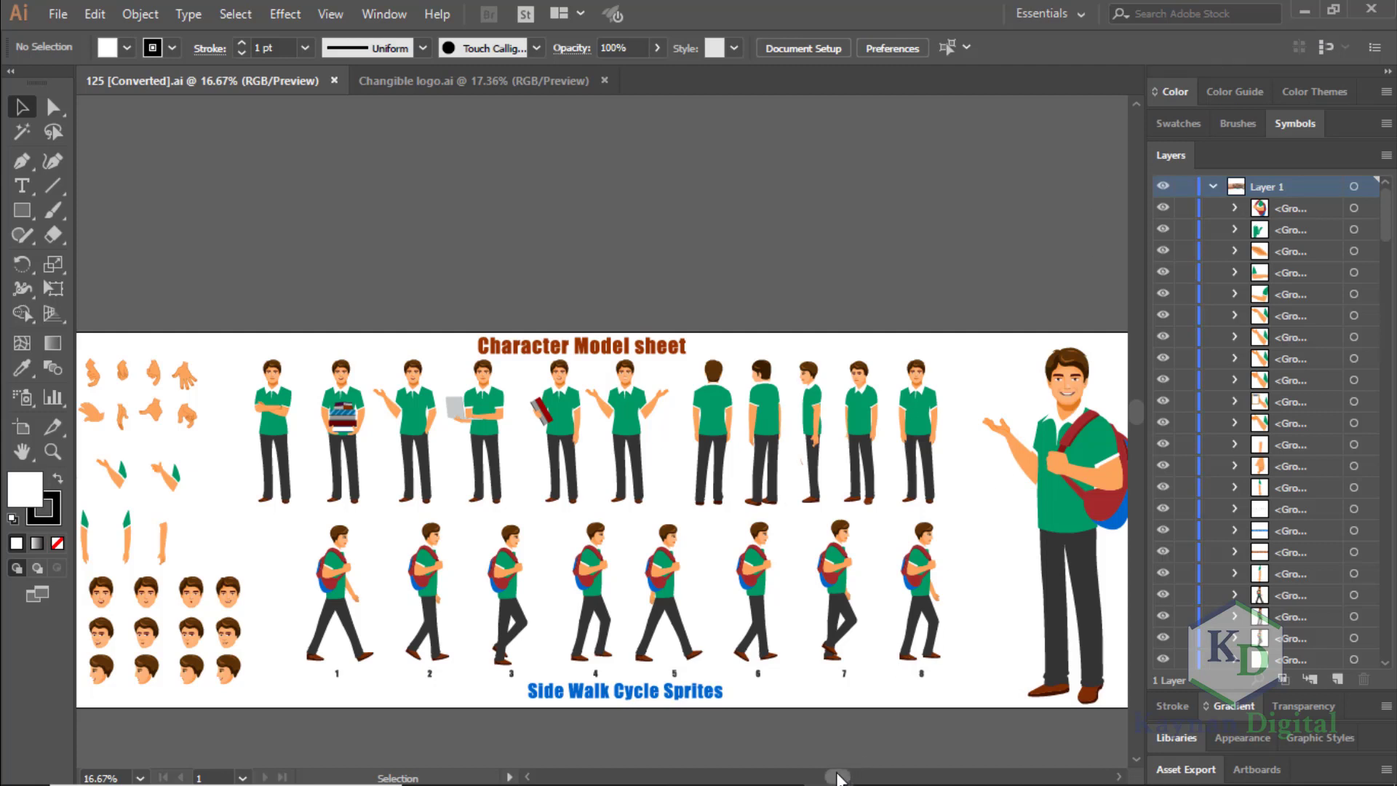
pyautogui.moveTo(839, 777); pyautogui.dragTo(801, 778)
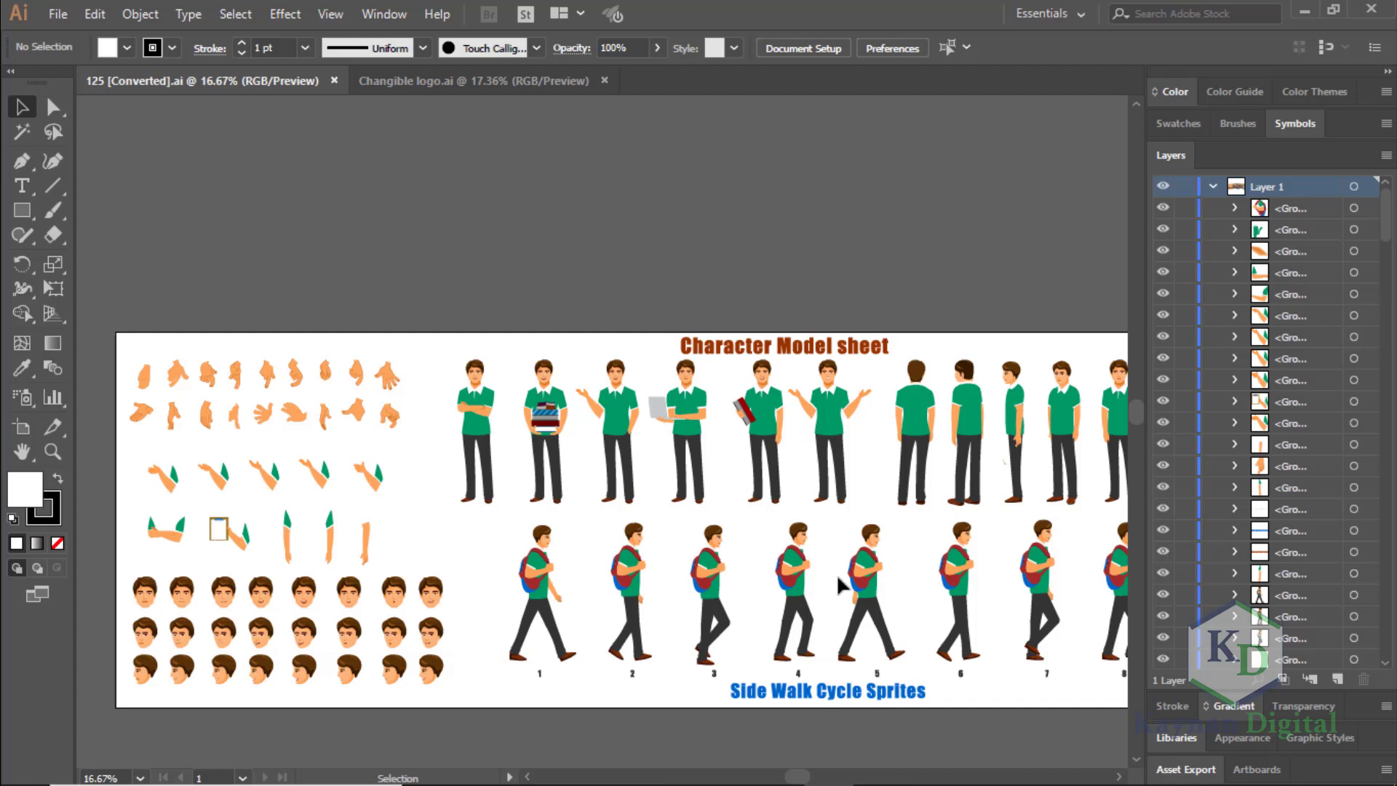
pyautogui.moveTo(815, 779); pyautogui.dragTo(871, 777)
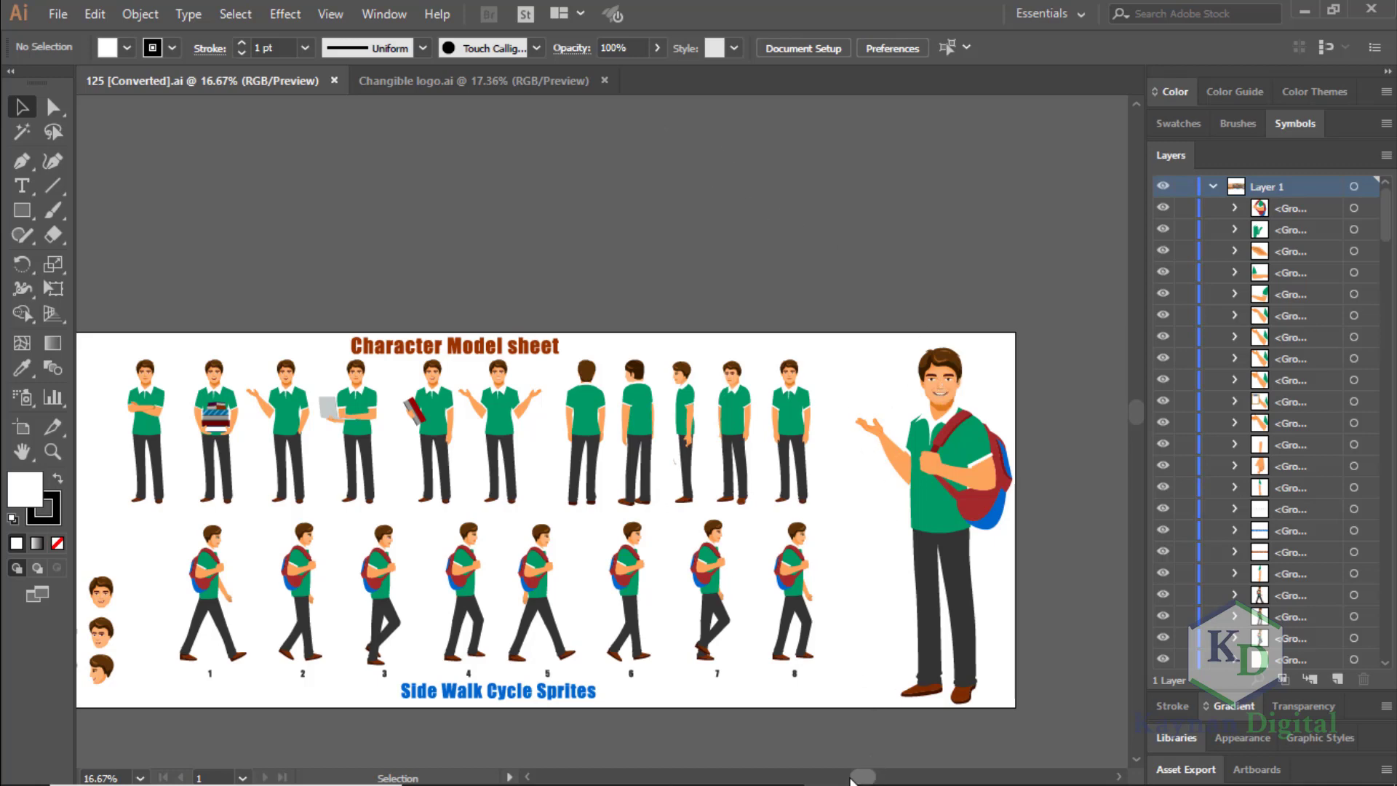
pyautogui.moveTo(851, 779)
pyautogui.mouseDown()
pyautogui.moveTo(805, 780)
pyautogui.moveTo(828, 775)
pyautogui.mouseUp()
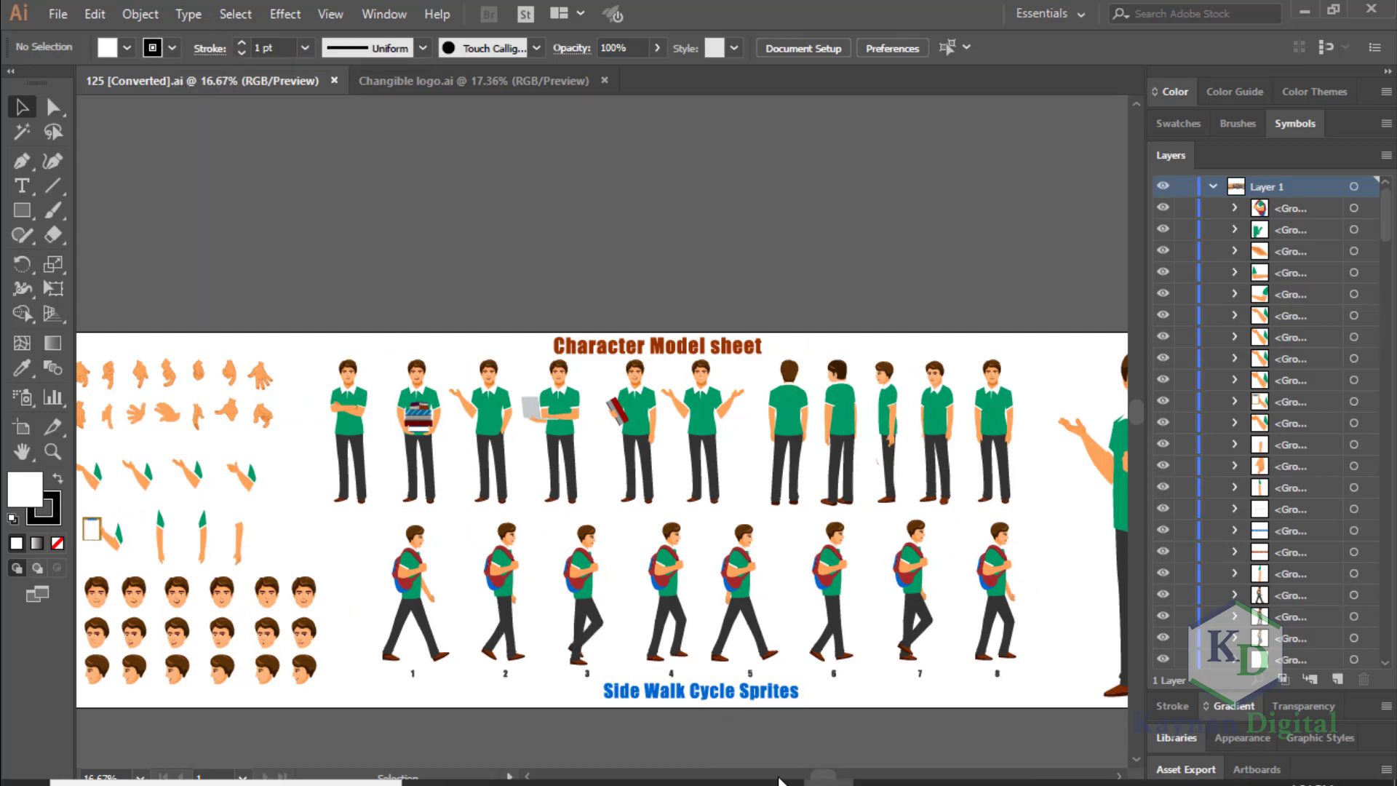
pyautogui.moveTo(832, 777); pyautogui.dragTo(837, 777)
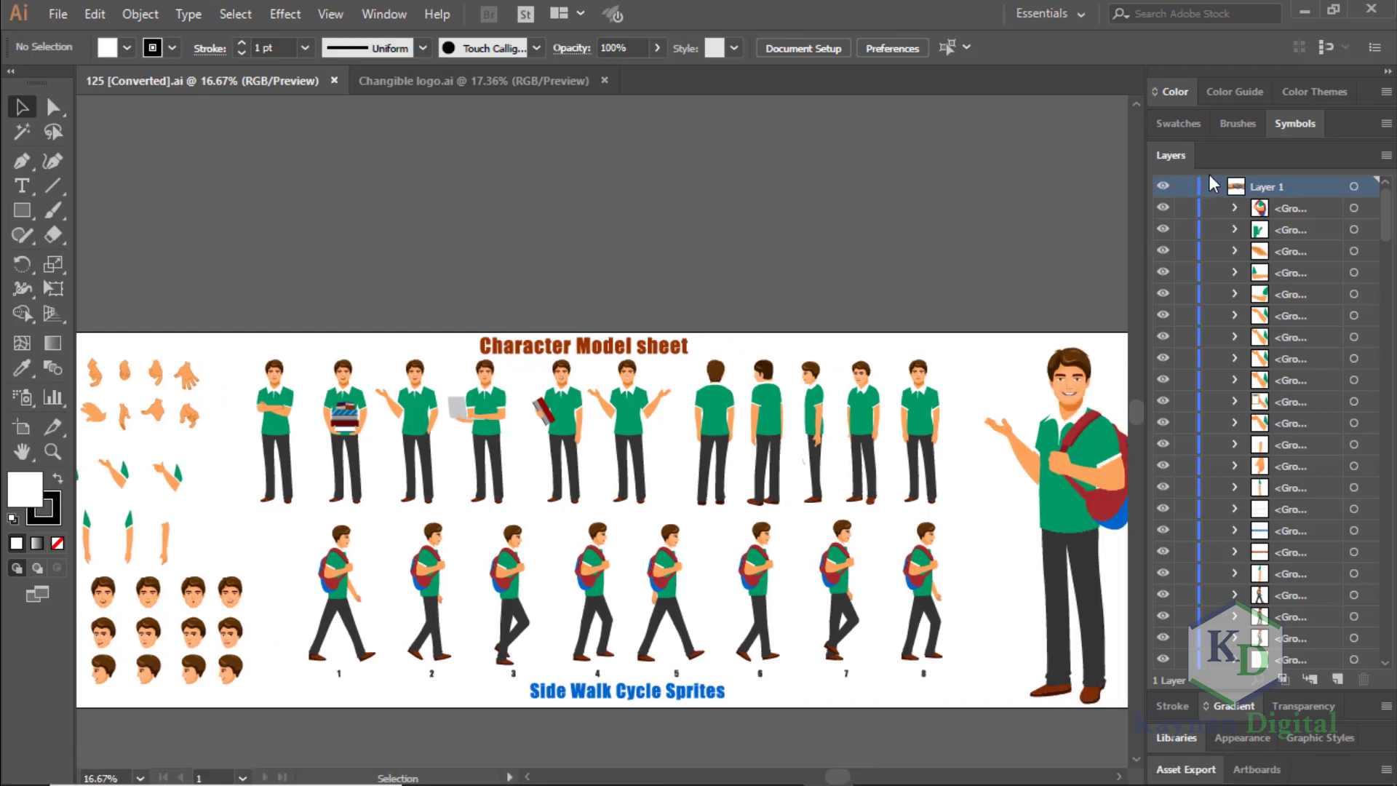
# Collapse and re-expand Layer 1 and look through its groups down to the end of the list.
pyautogui.click(1213, 188)
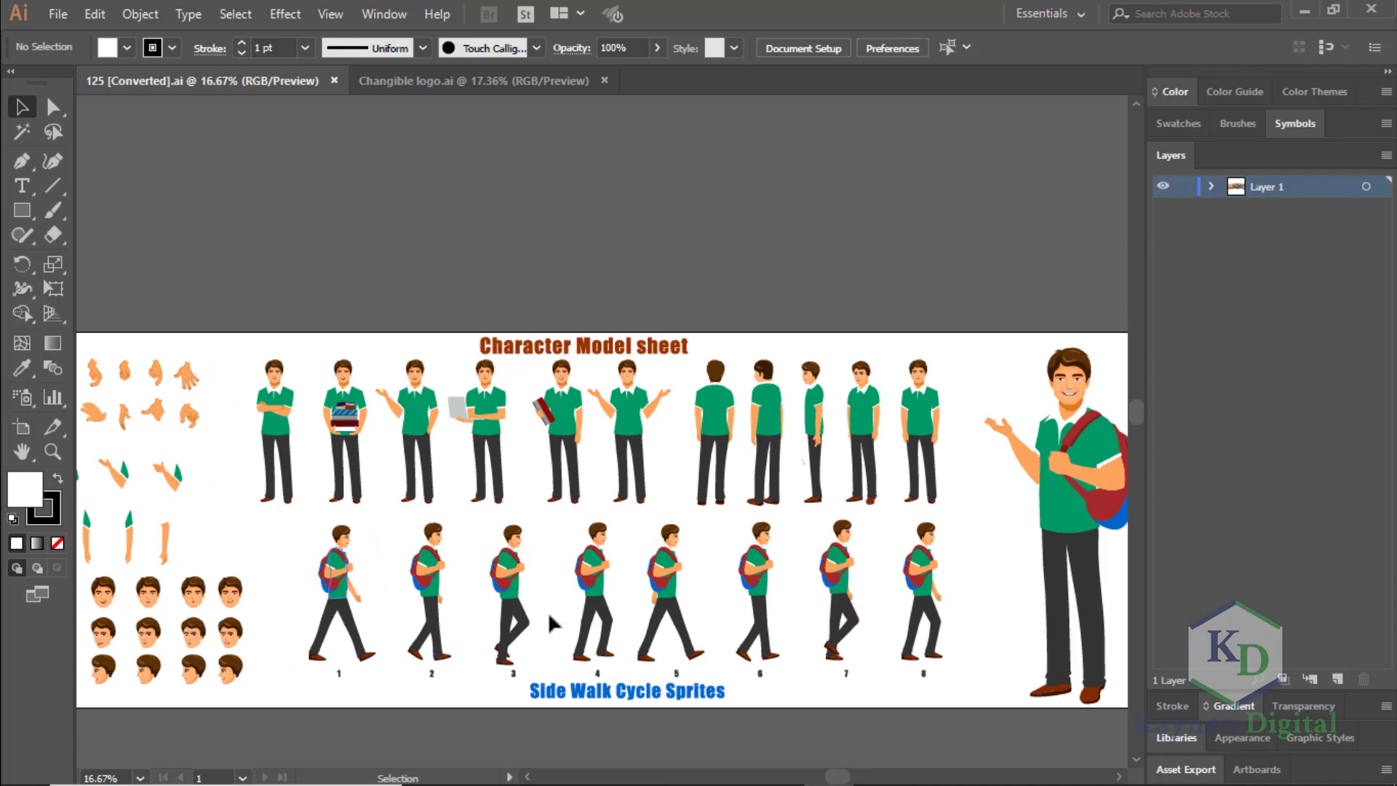
pyautogui.moveTo(836, 776)
pyautogui.mouseDown()
pyautogui.moveTo(805, 778)
pyautogui.moveTo(855, 770)
pyautogui.mouseUp()
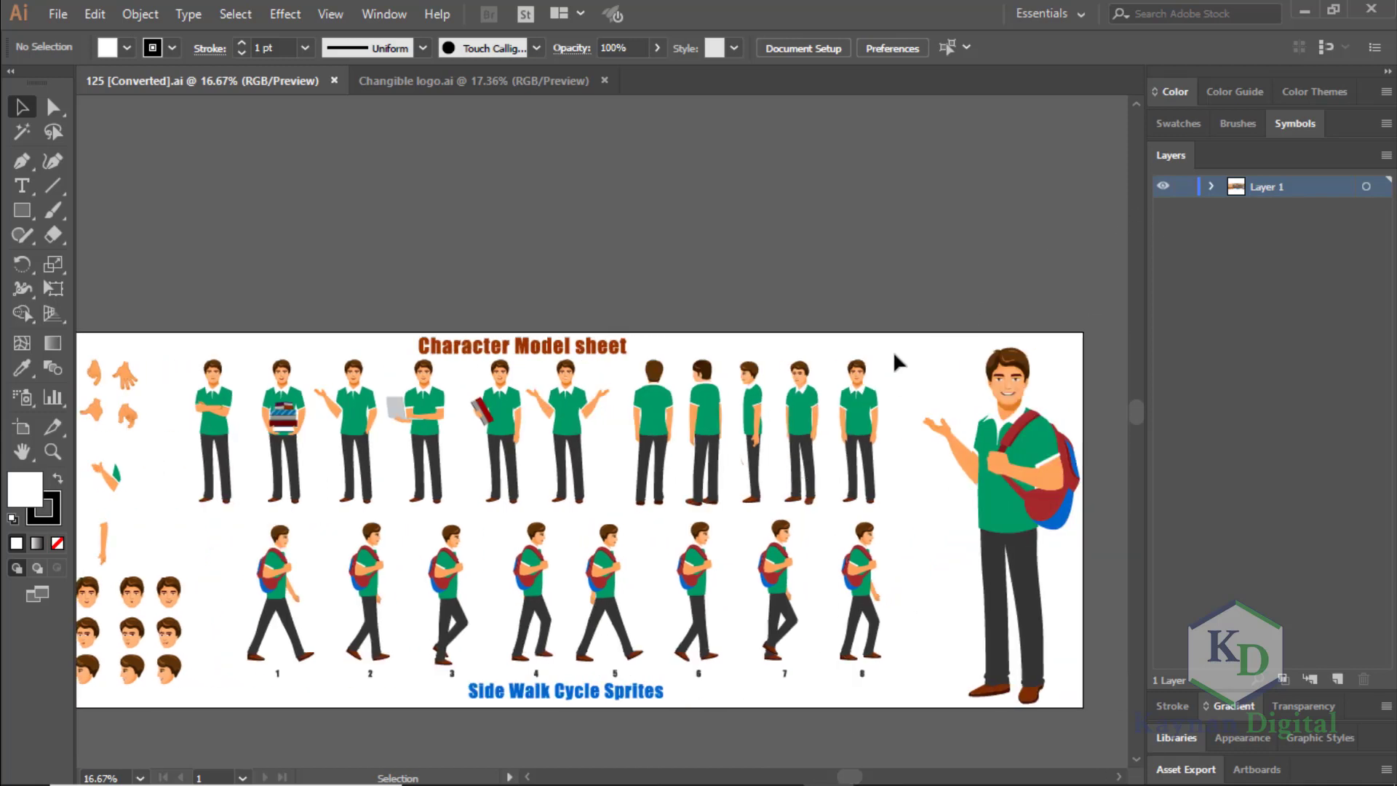
pyautogui.click(1211, 186)
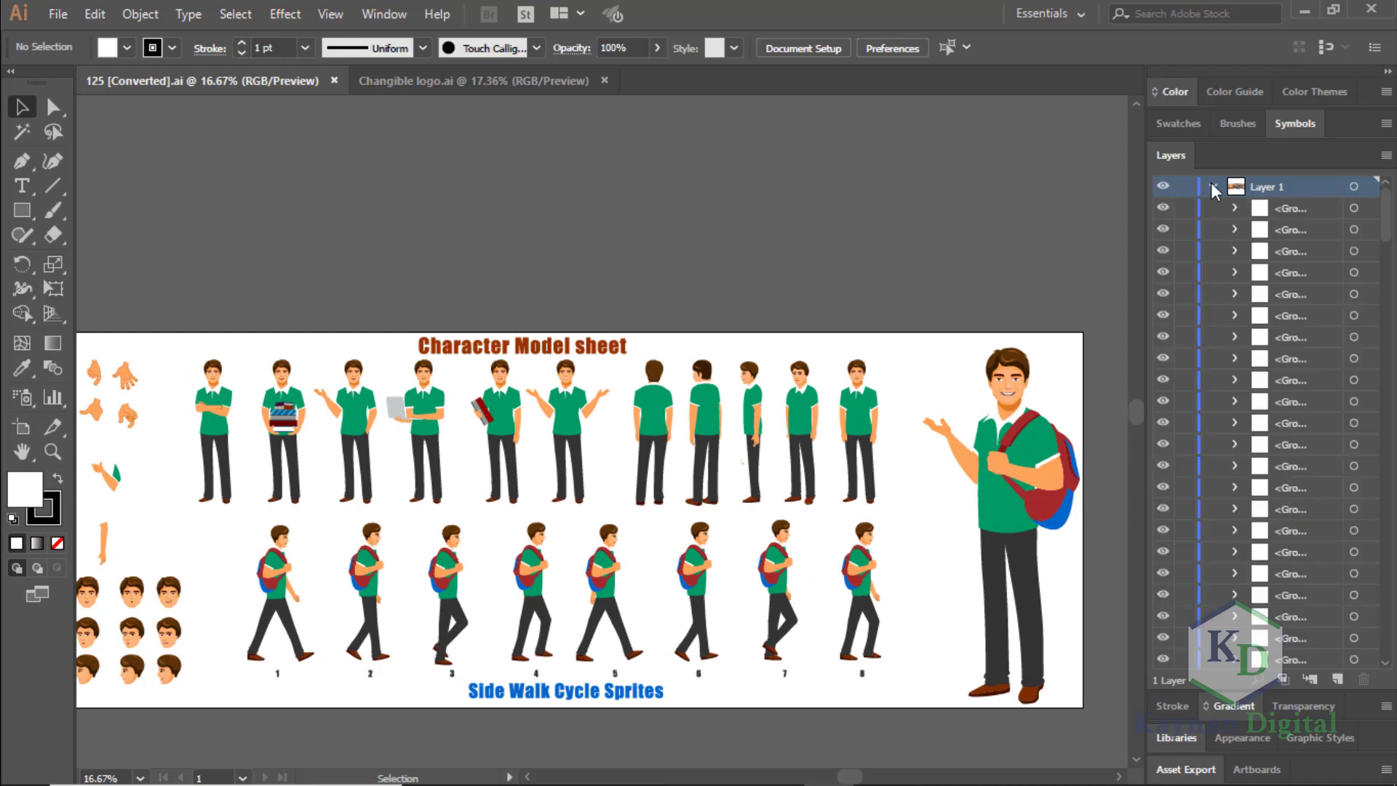
pyautogui.moveTo(1386, 211); pyautogui.dragTo(1374, 657)
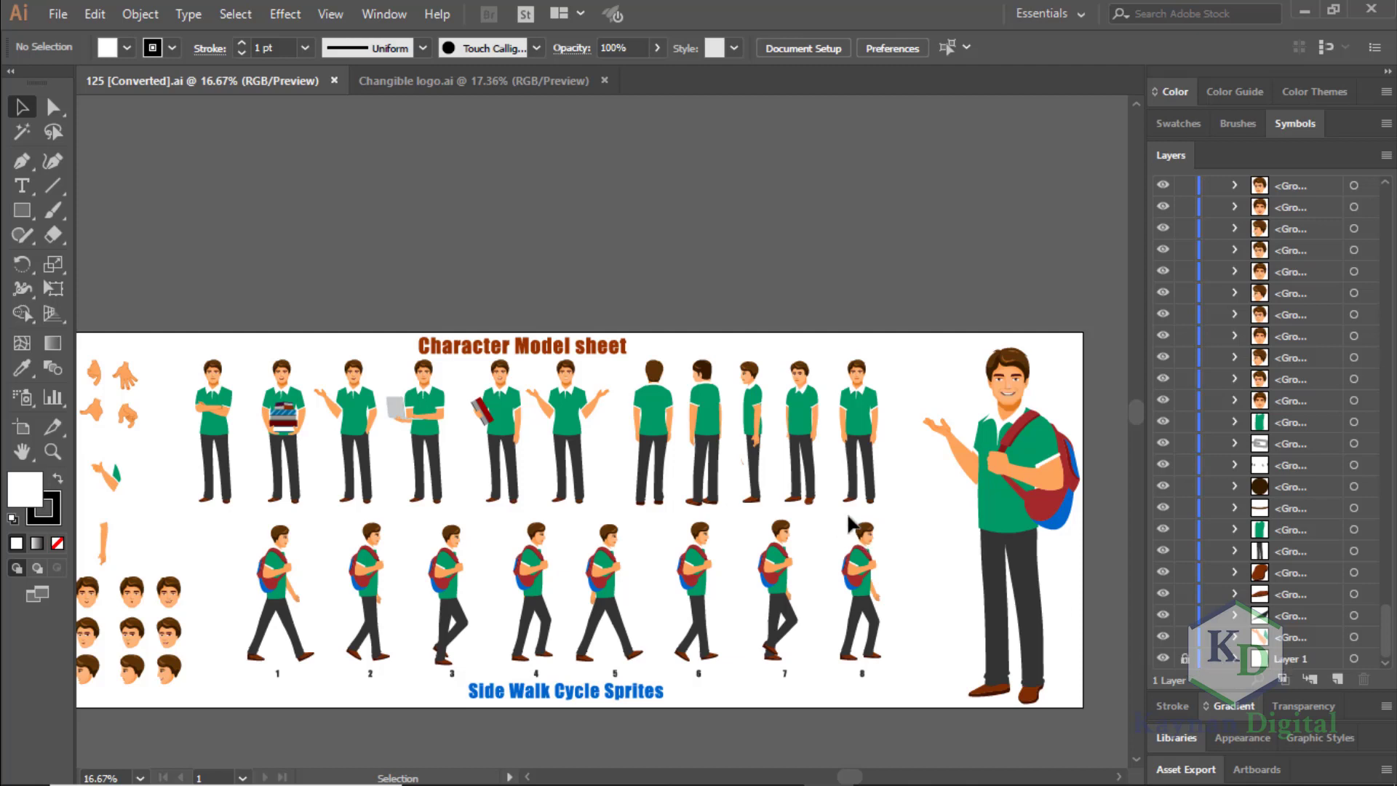
# Open the Export Selection settings for walk cycle sprite 1 and close them without exporting.
pyautogui.moveTo(837, 517); pyautogui.dragTo(839, 546)
pyautogui.moveTo(252, 518); pyautogui.dragTo(282, 583)
pyautogui.rightClick(282, 584)
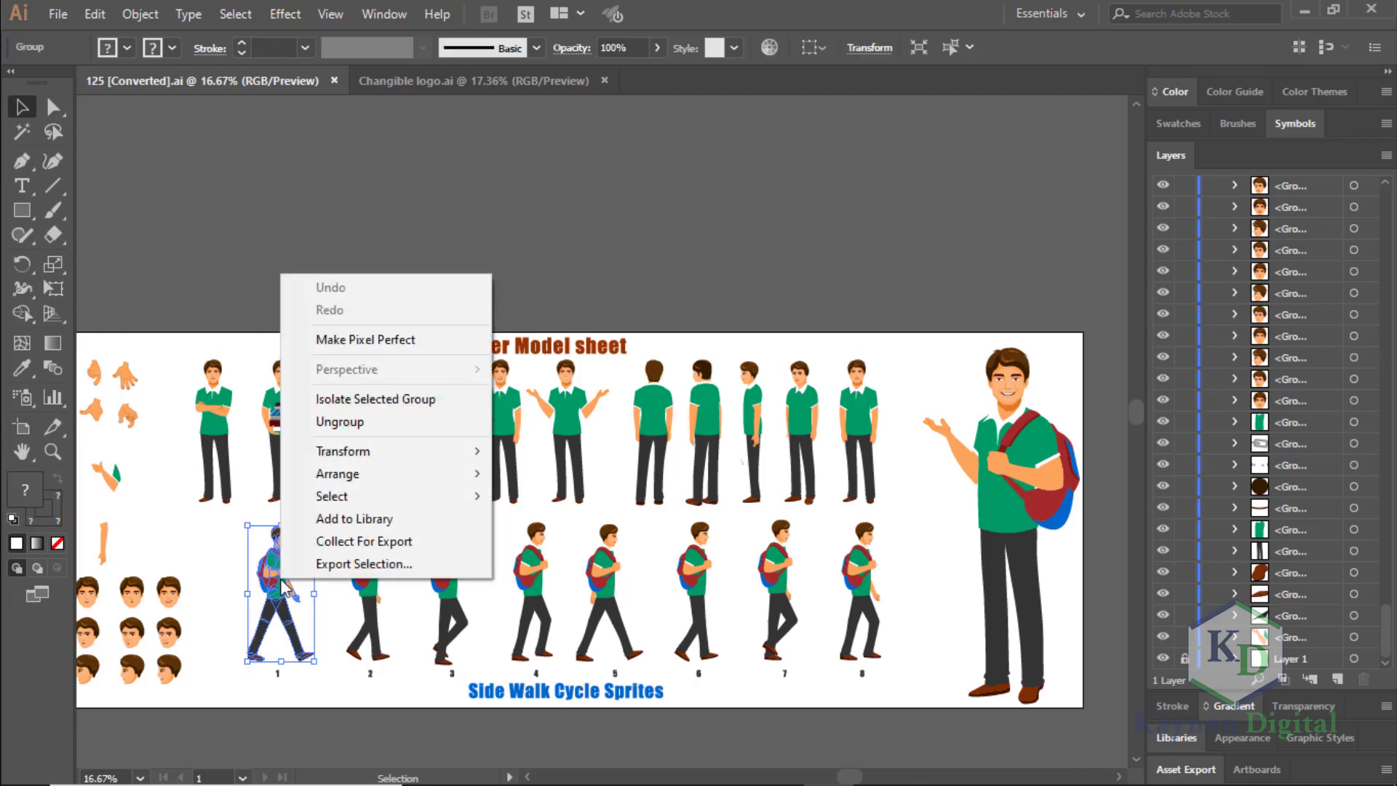
pyautogui.click(399, 564)
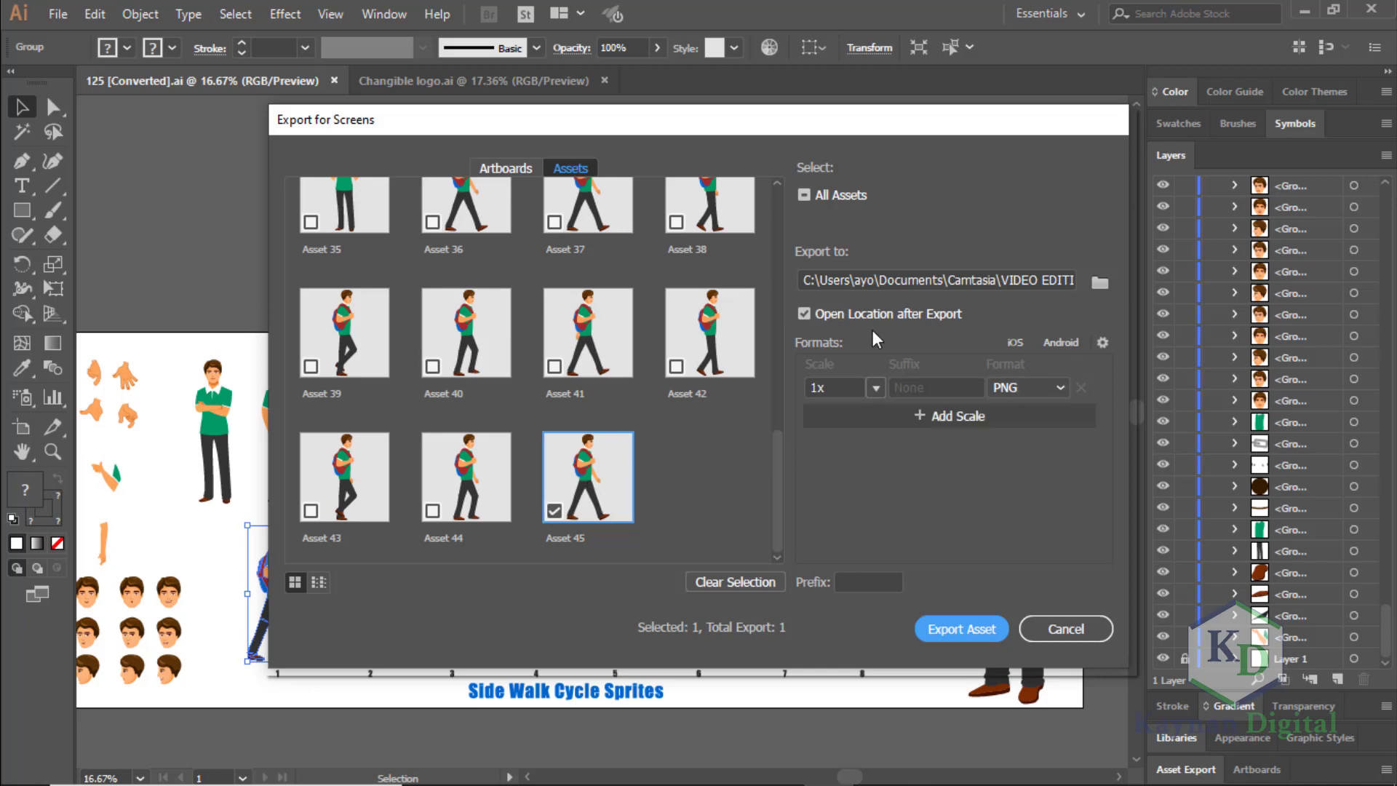
pyautogui.click(1064, 630)
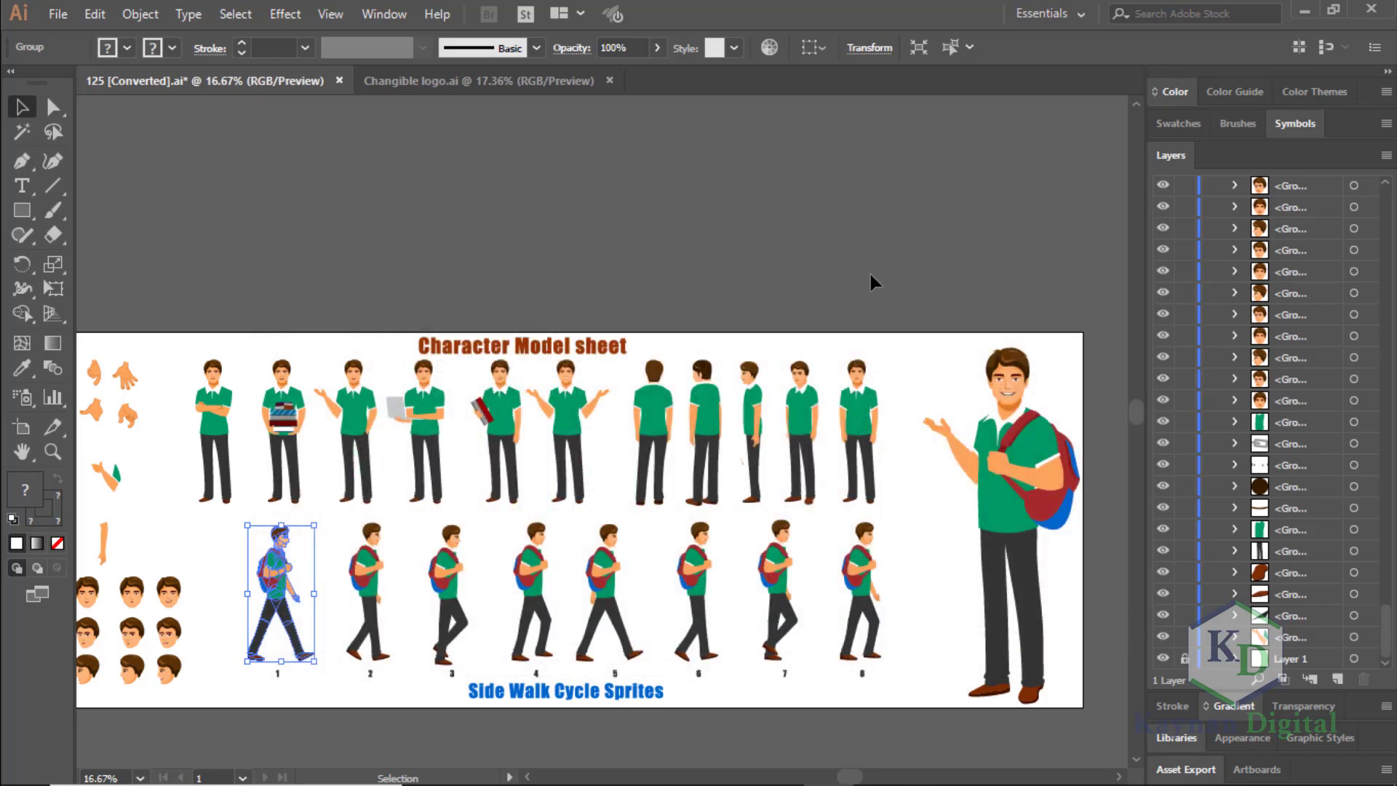
# Collect walk cycle sprite 1 for export, check it among the collected assets and clear the selection.
pyautogui.rightClick(370, 583)
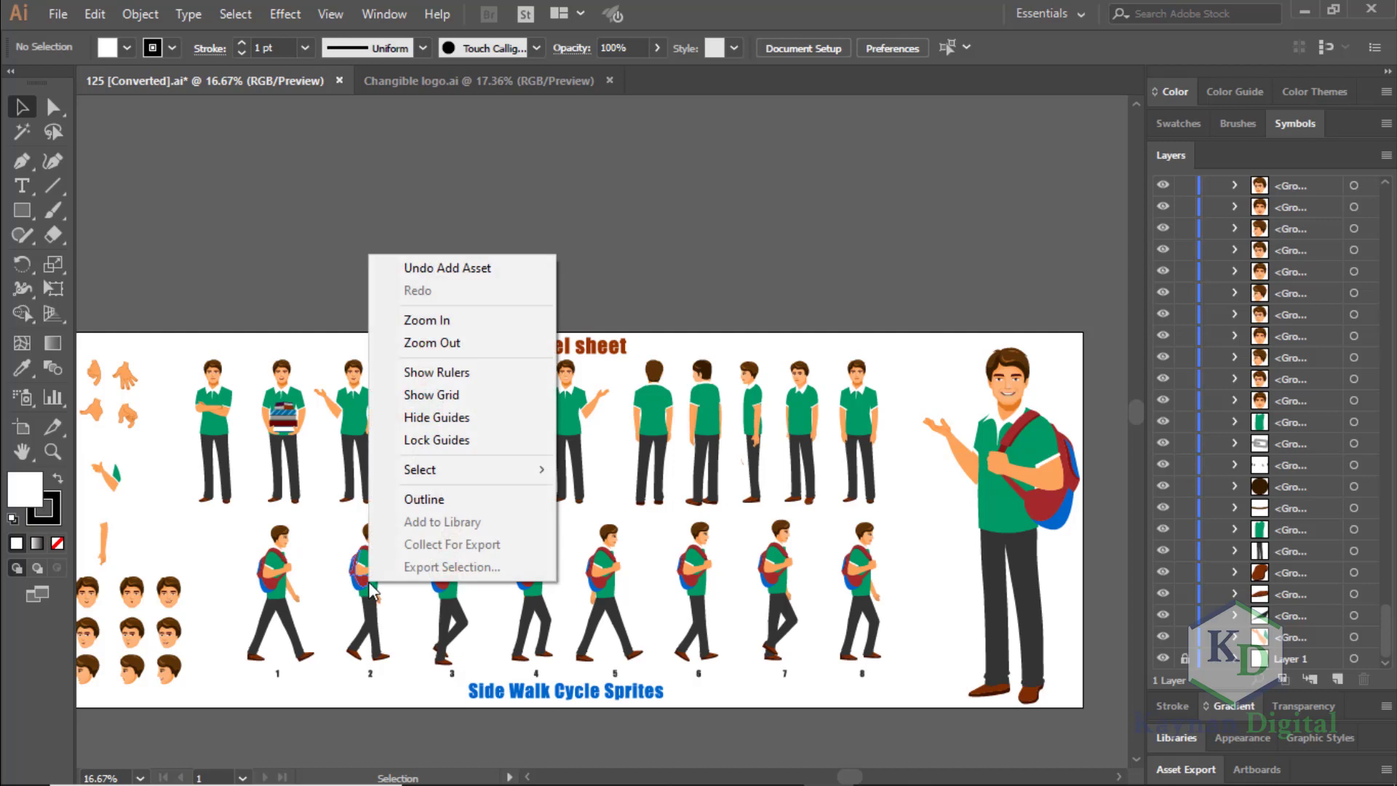
pyautogui.click(640, 206)
pyautogui.moveTo(244, 513); pyautogui.dragTo(327, 683)
pyautogui.rightClick(284, 604)
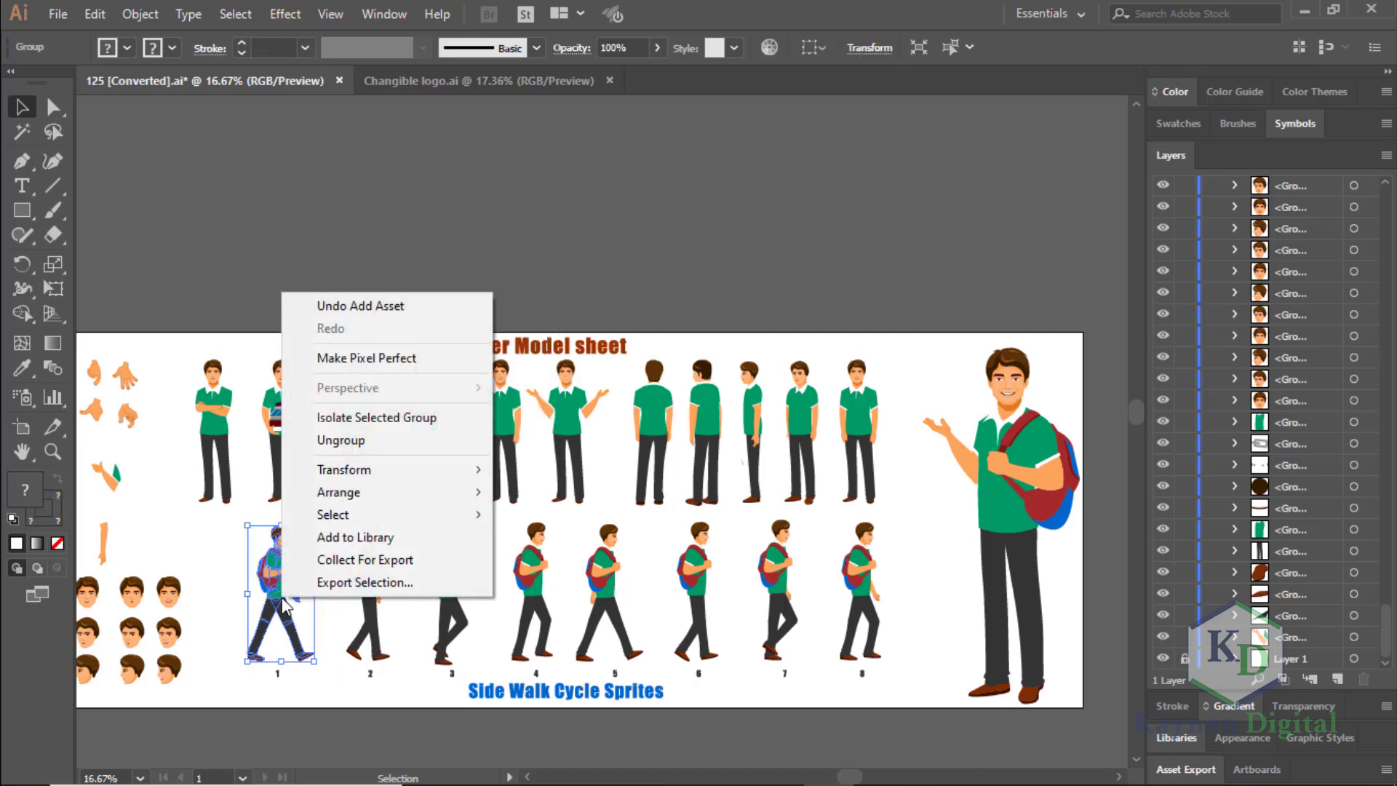
pyautogui.click(414, 565)
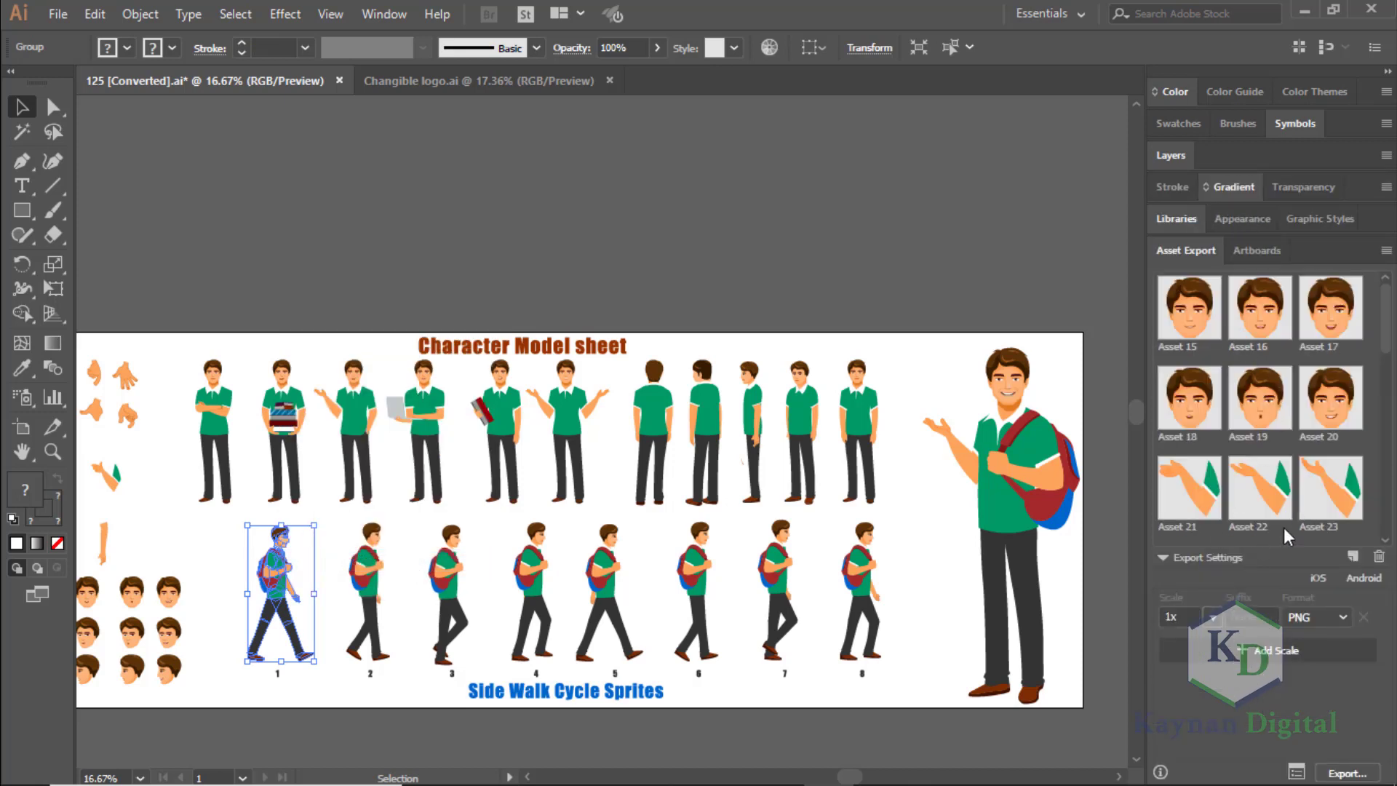
pyautogui.moveTo(1385, 320); pyautogui.dragTo(1382, 542)
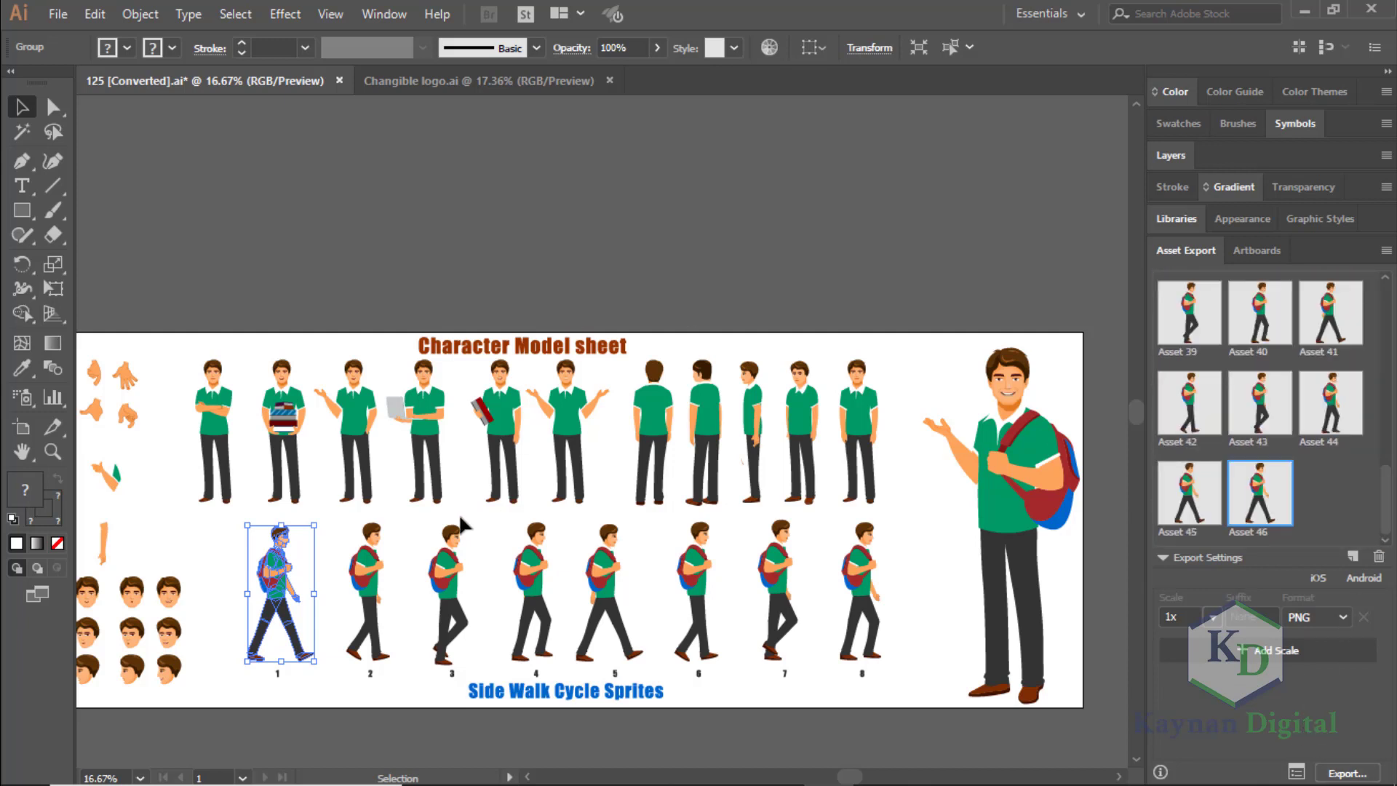
pyautogui.click(427, 520)
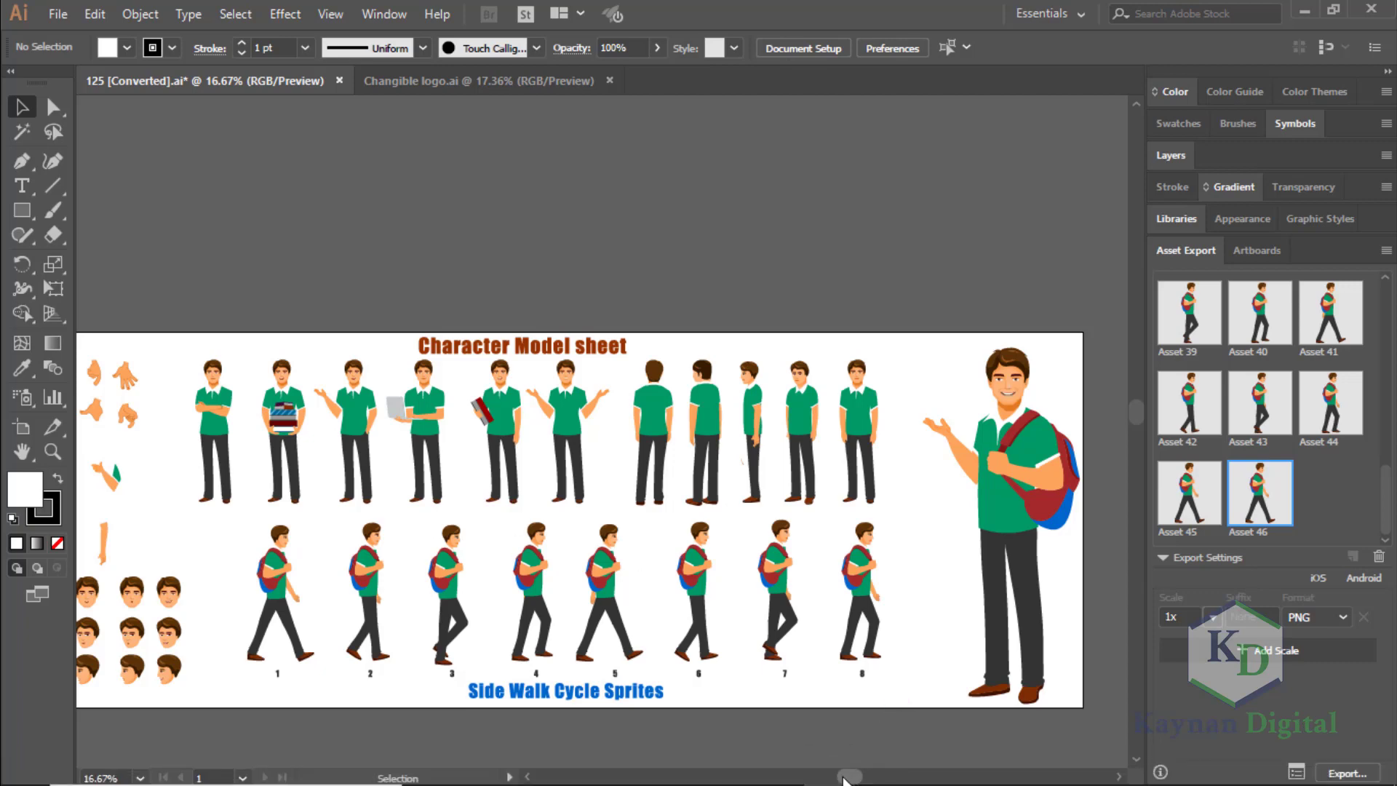
# Try moving the large character's raised arm away from the body, undo the move and deselect the arm.
pyautogui.moveTo(844, 780); pyautogui.dragTo(773, 778)
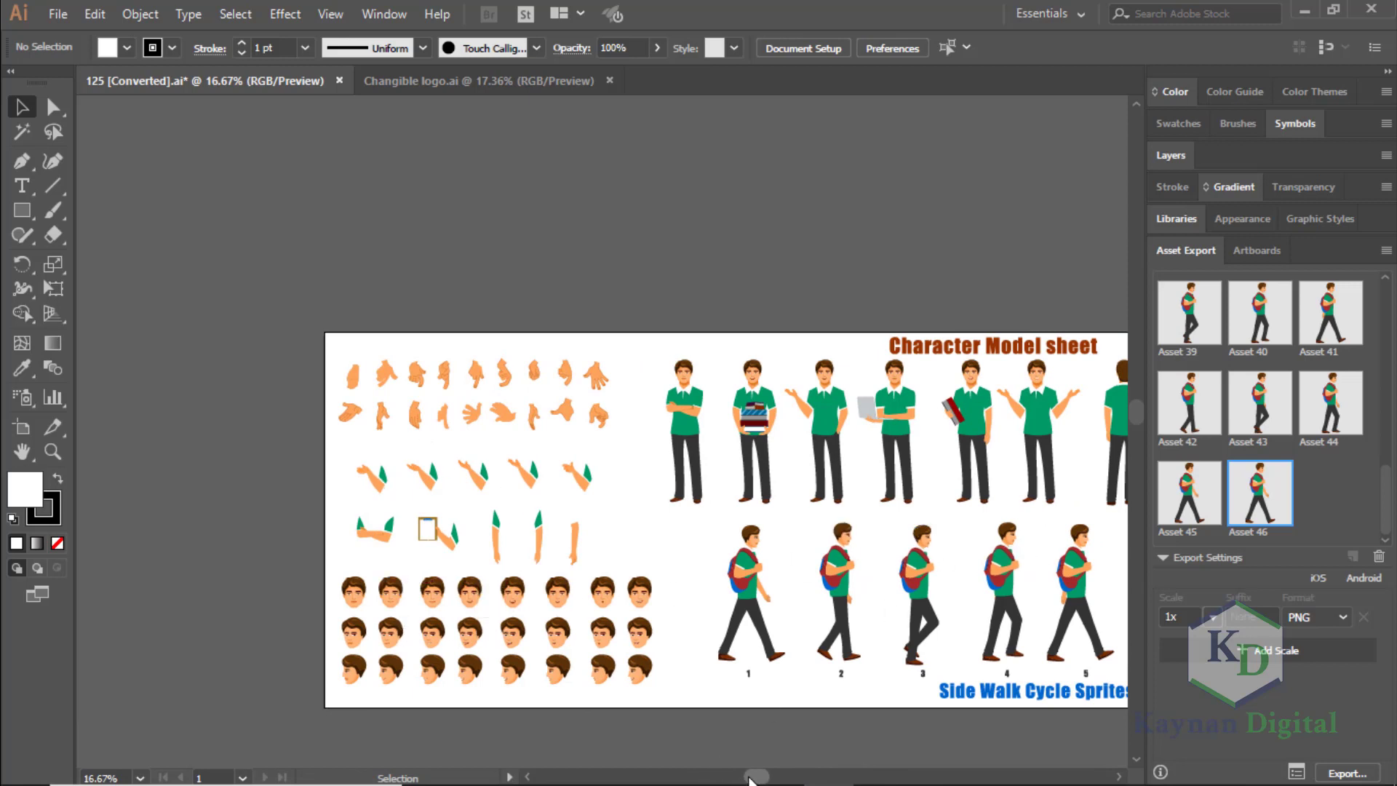
pyautogui.moveTo(750, 779); pyautogui.dragTo(799, 779)
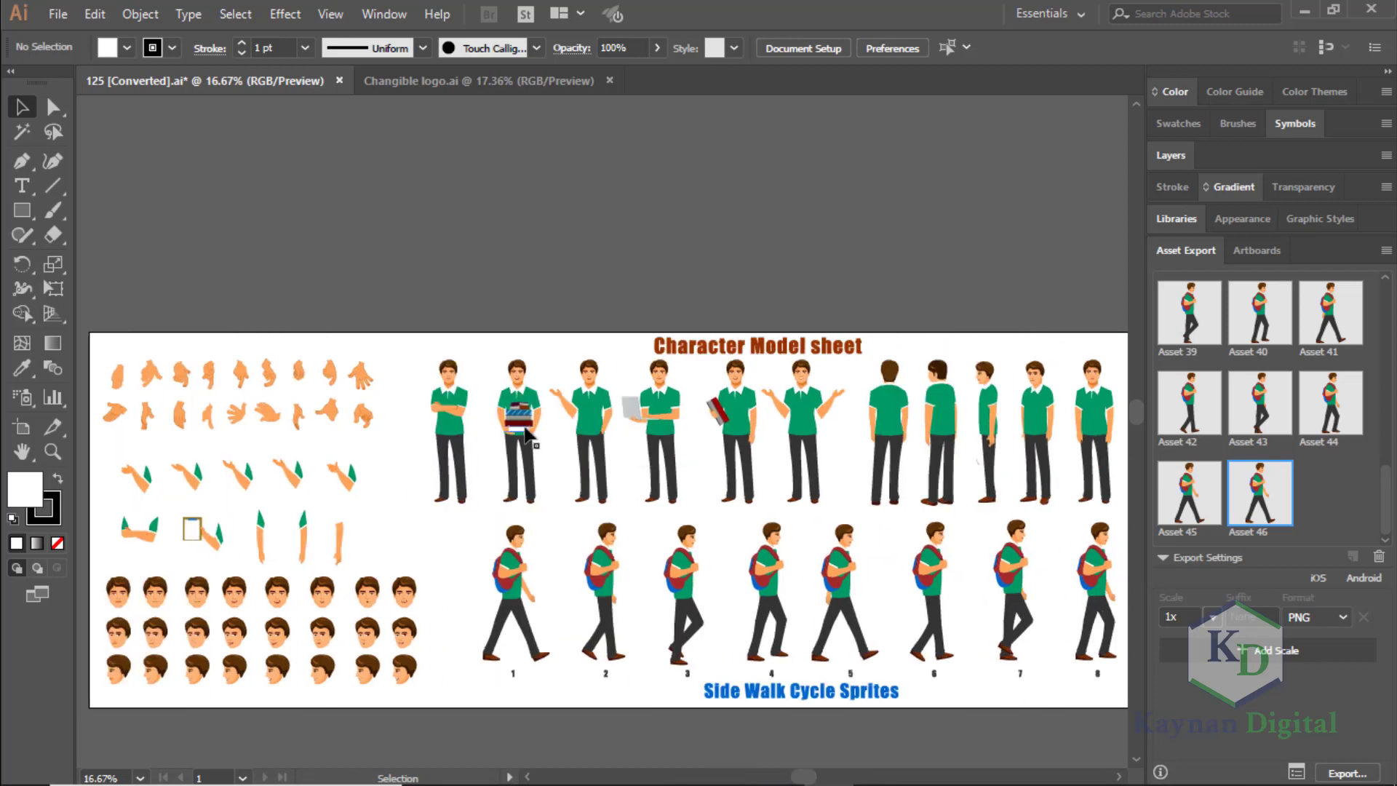
pyautogui.click(902, 773)
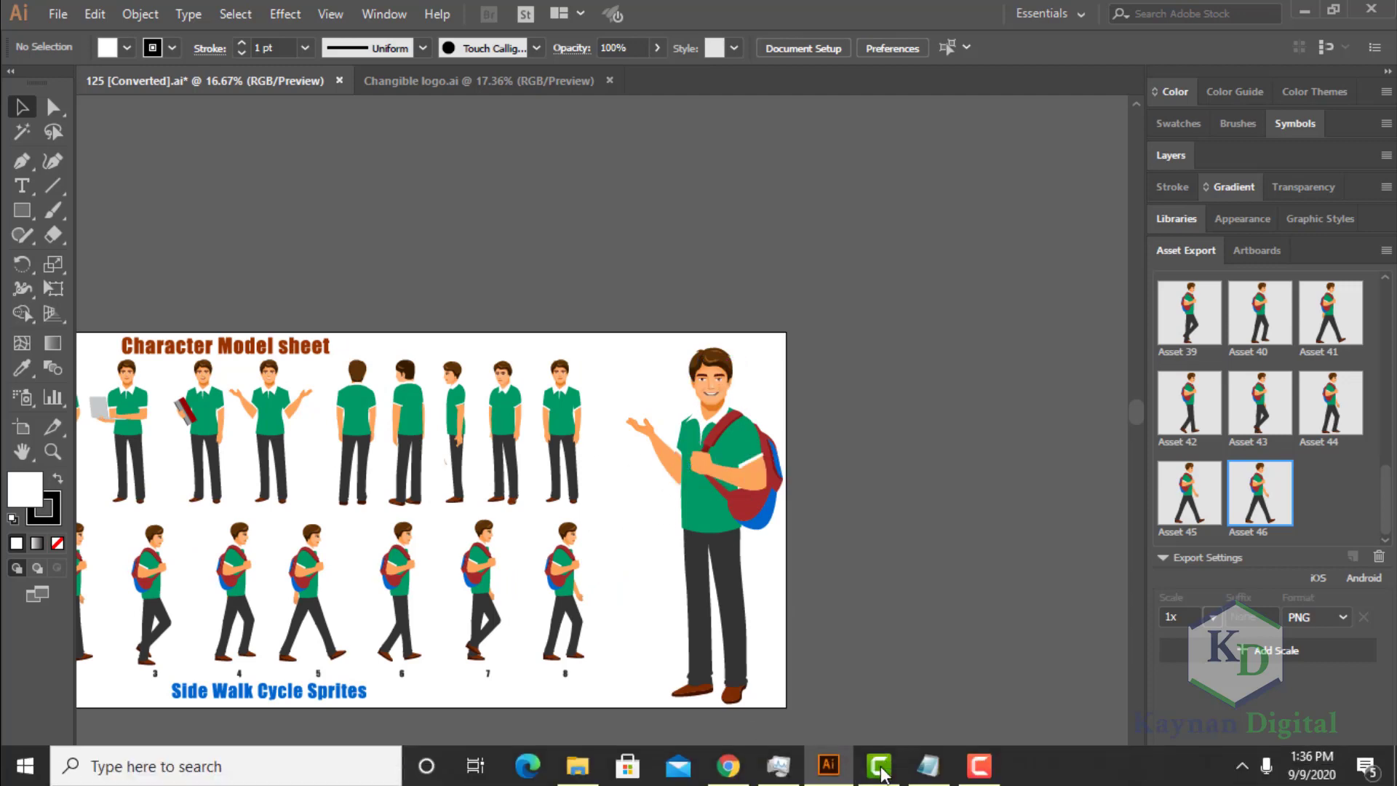
pyautogui.moveTo(898, 777); pyautogui.dragTo(777, 777)
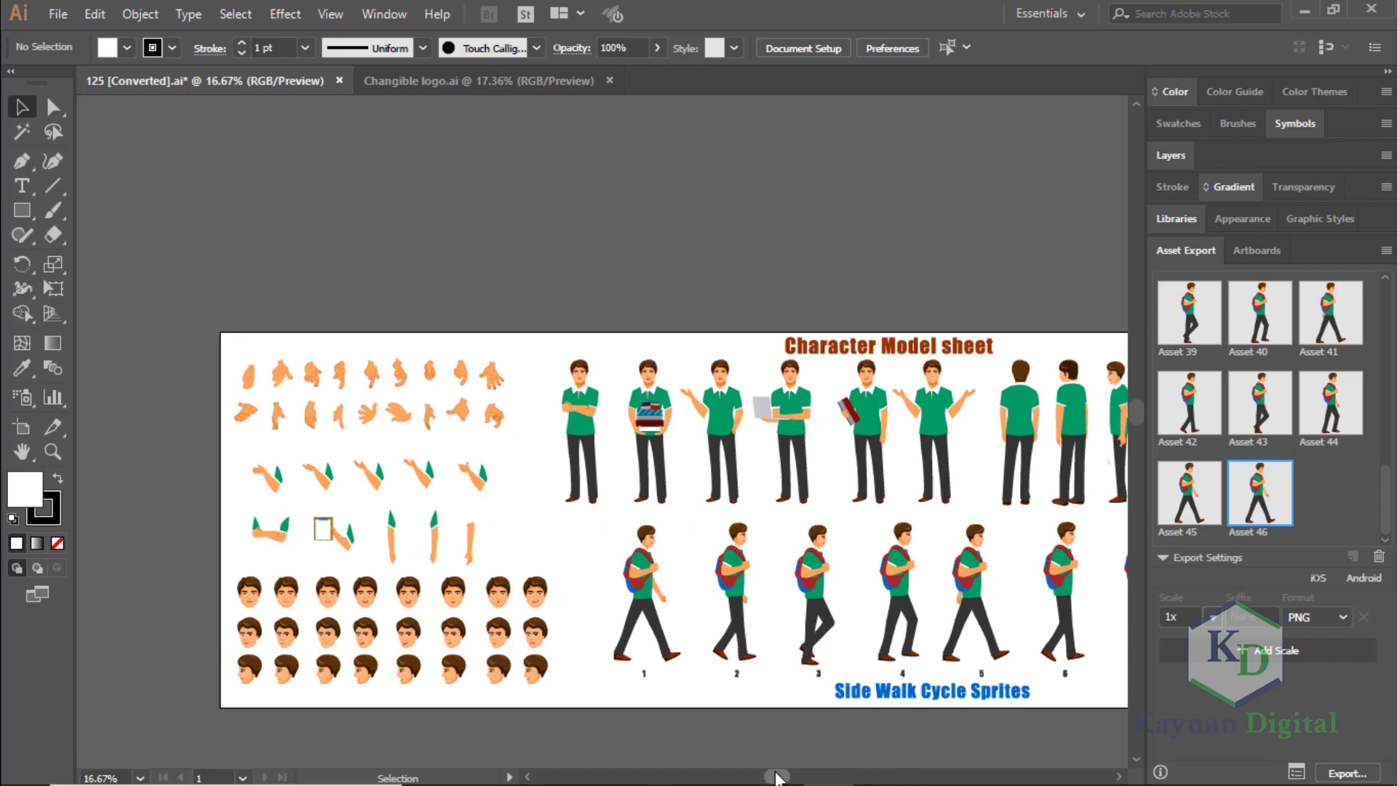
pyautogui.moveTo(776, 776); pyautogui.dragTo(876, 770)
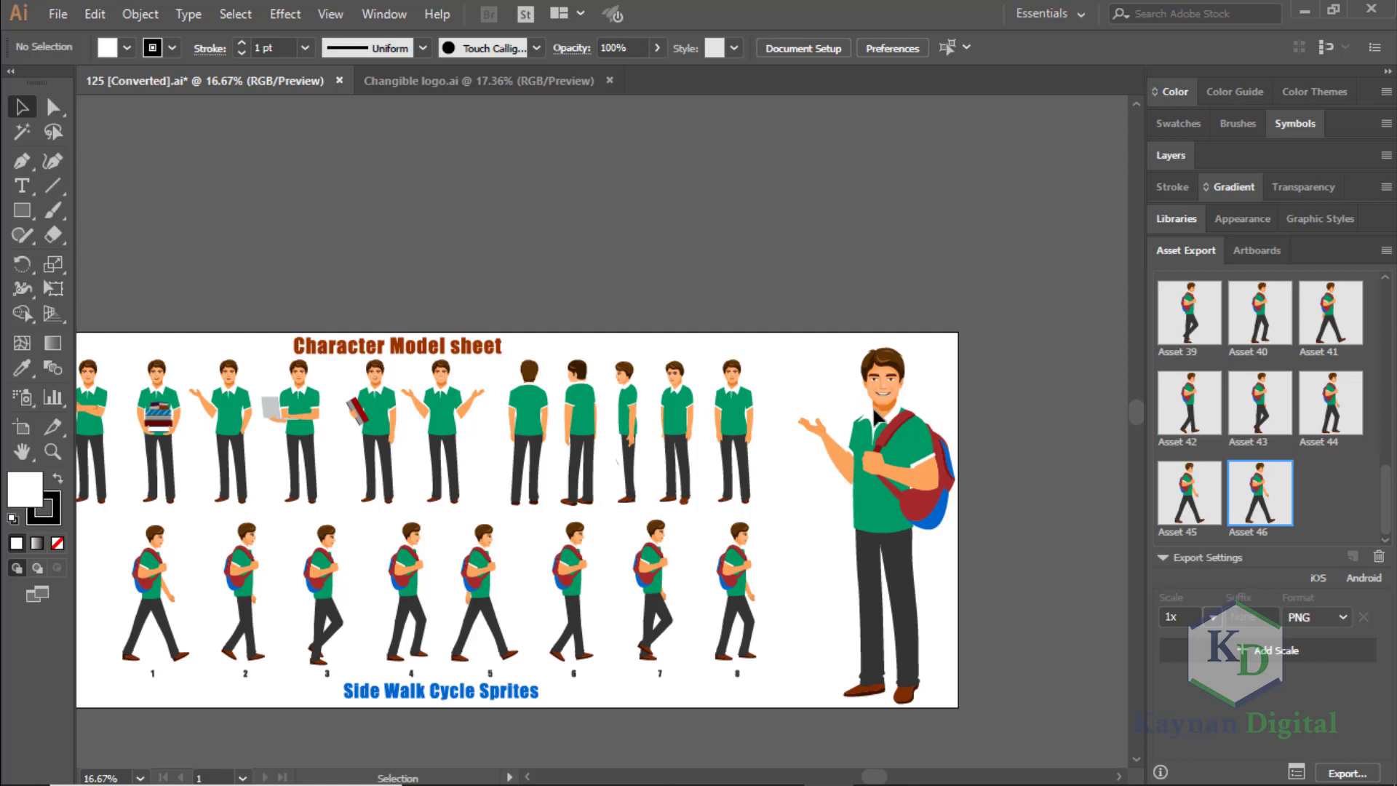
pyautogui.click(923, 699)
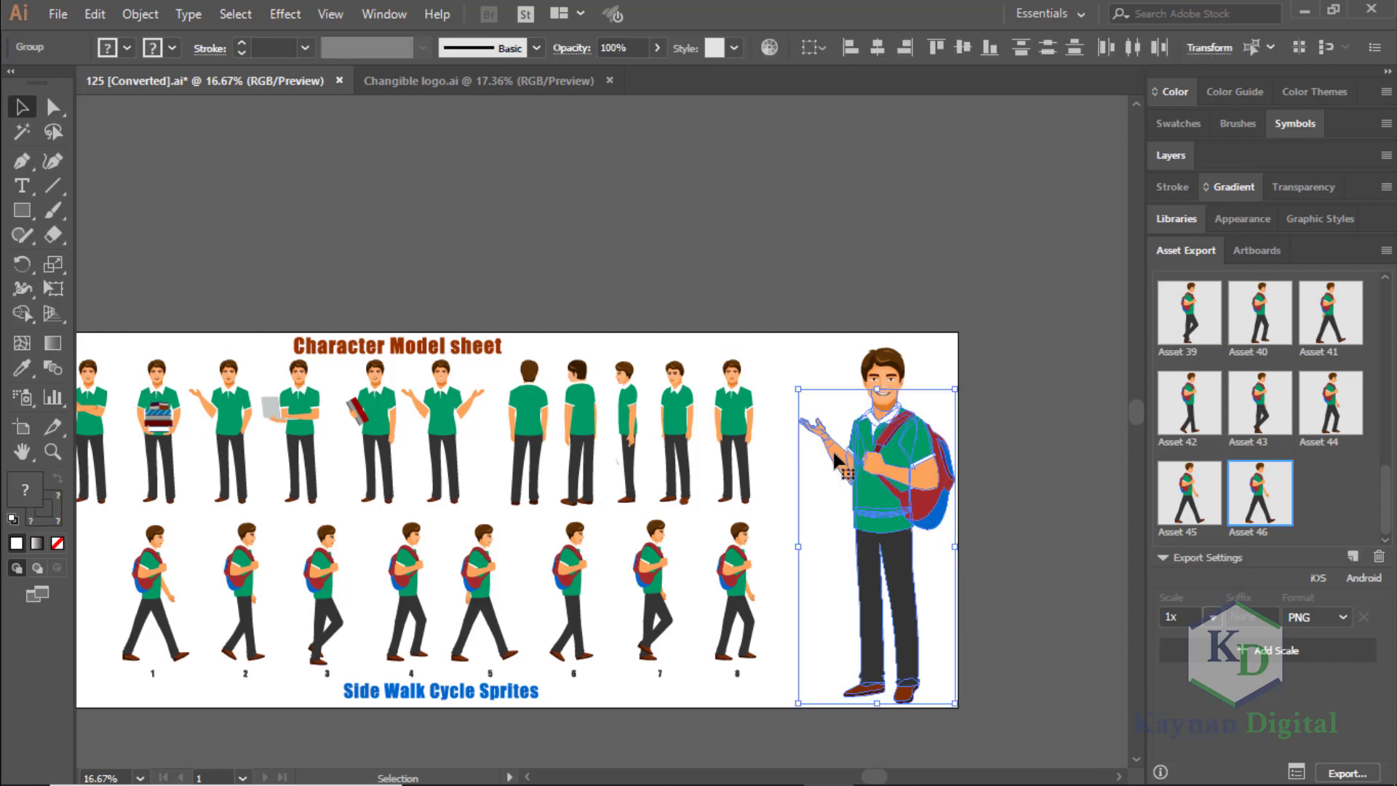
pyautogui.press('ctrl')
pyautogui.click(792, 319)
pyautogui.moveTo(830, 452); pyautogui.dragTo(764, 493)
pyautogui.moveTo(847, 422); pyautogui.dragTo(847, 424)
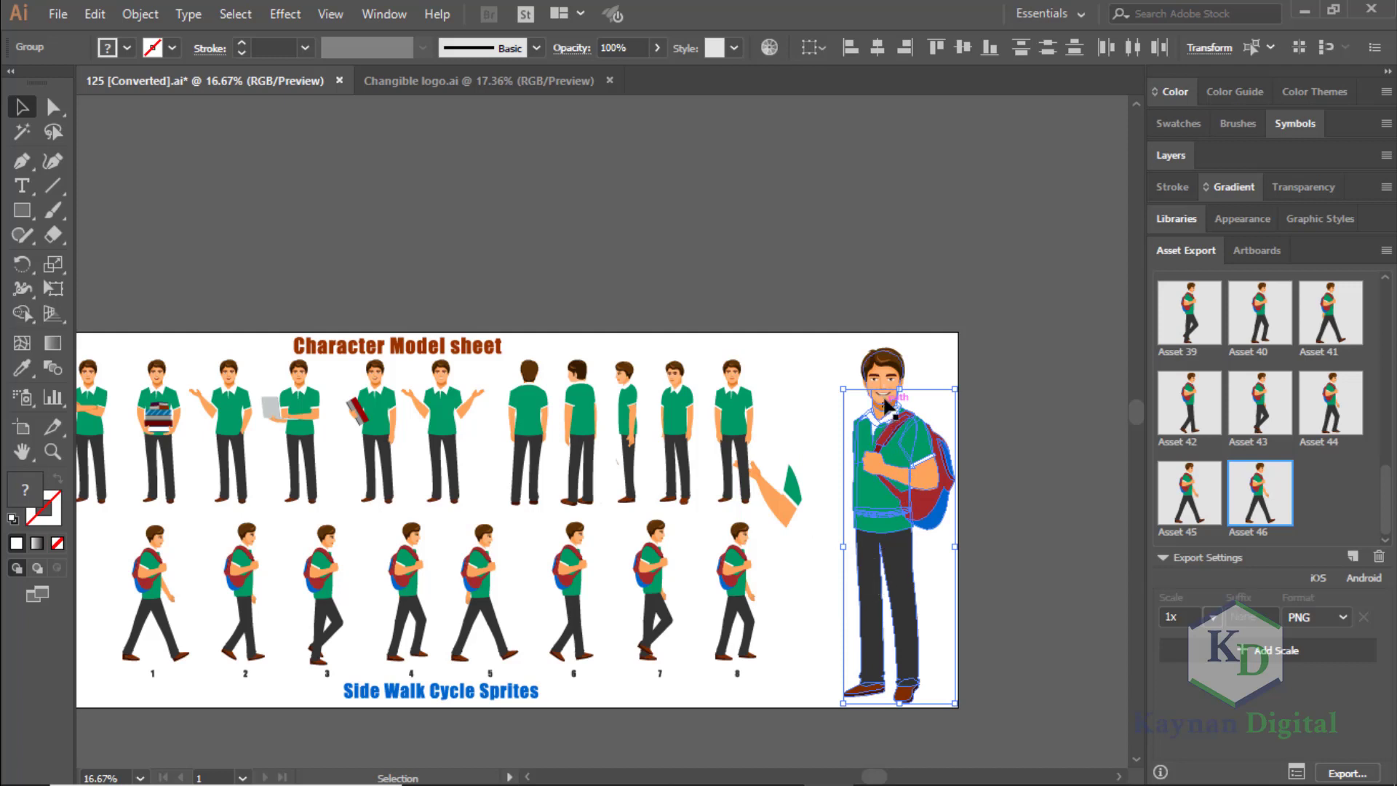
pyautogui.click(821, 445)
pyautogui.hotkey('ctrl', 'z')
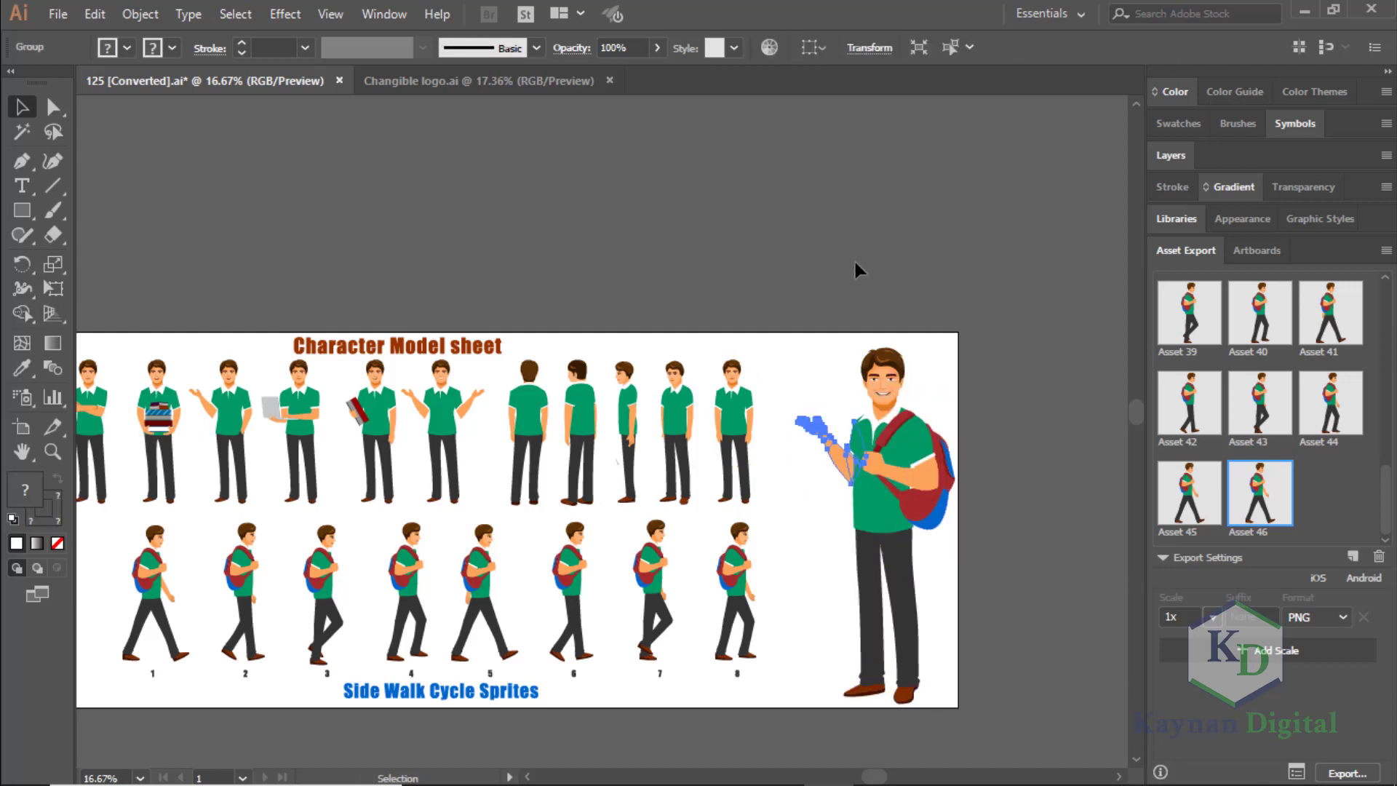
pyautogui.click(824, 256)
# Look through the exported character images in the ASSETS folder inside VIDEO EDITING in File Explorer.
pyautogui.click(572, 773)
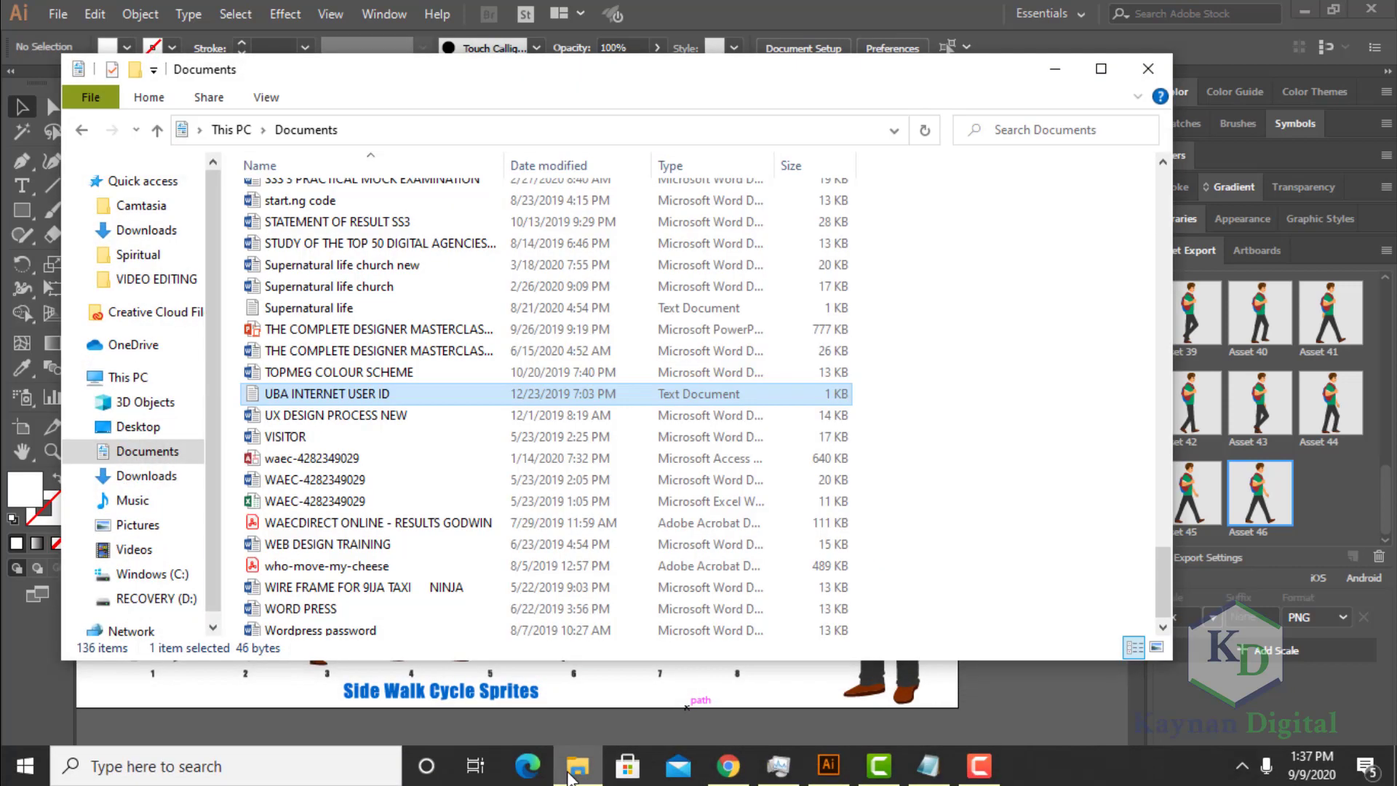
pyautogui.click(169, 281)
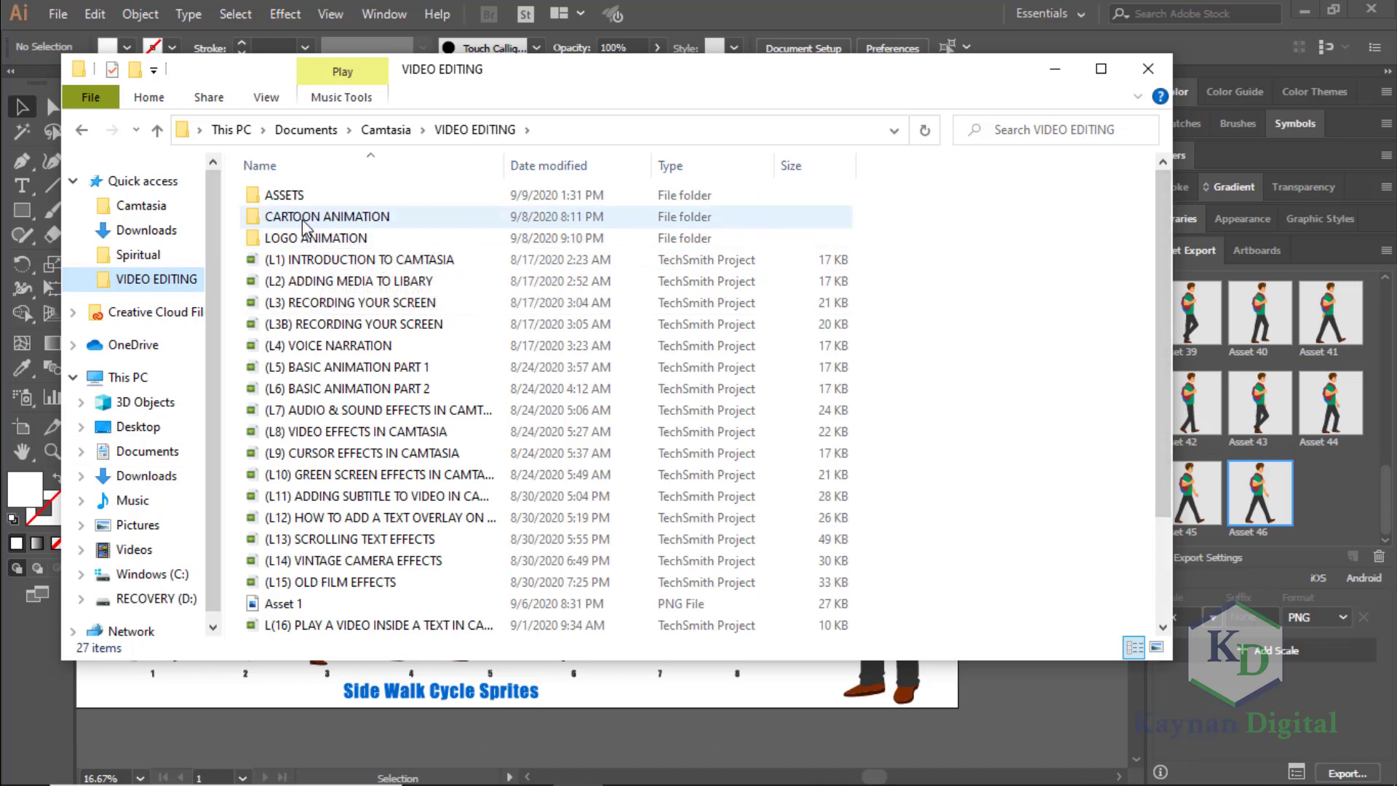
pyautogui.doubleClick(284, 195)
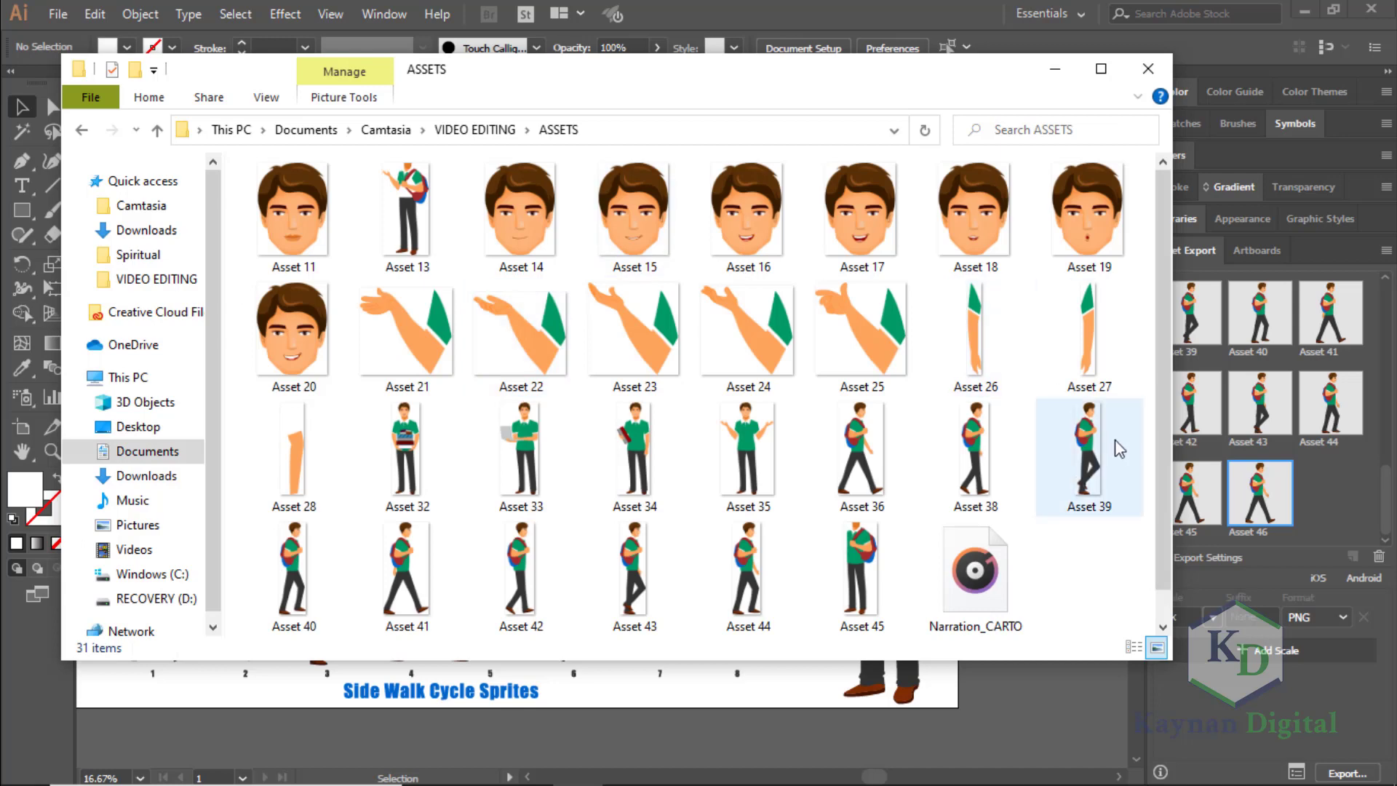
pyautogui.moveTo(1160, 318)
pyautogui.mouseDown()
pyautogui.moveTo(1163, 387)
pyautogui.moveTo(1155, 307)
pyautogui.mouseUp()
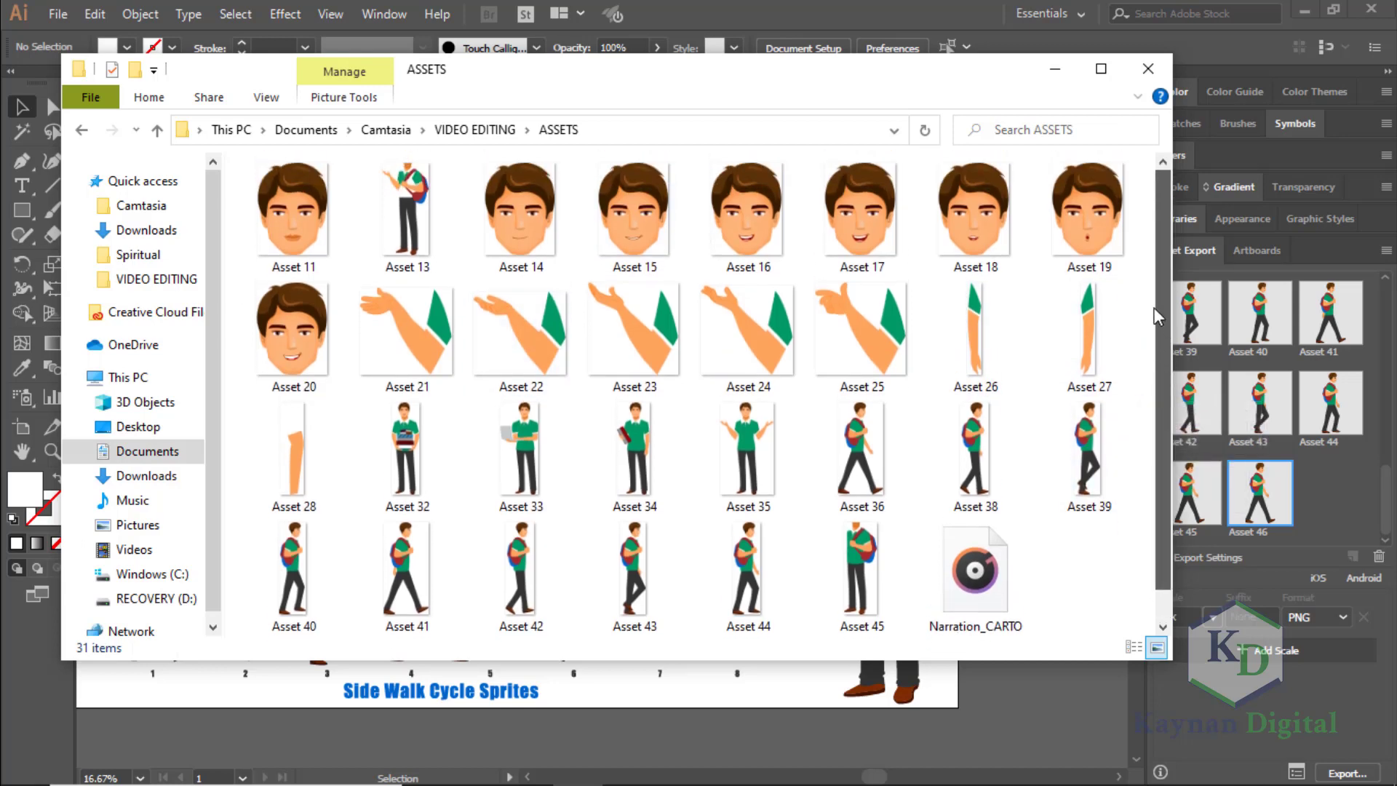
# Switch to Camtasia in a maximized window and start a media import from the ASSETS folder inside VIDEO EDITING.
pyautogui.click(881, 773)
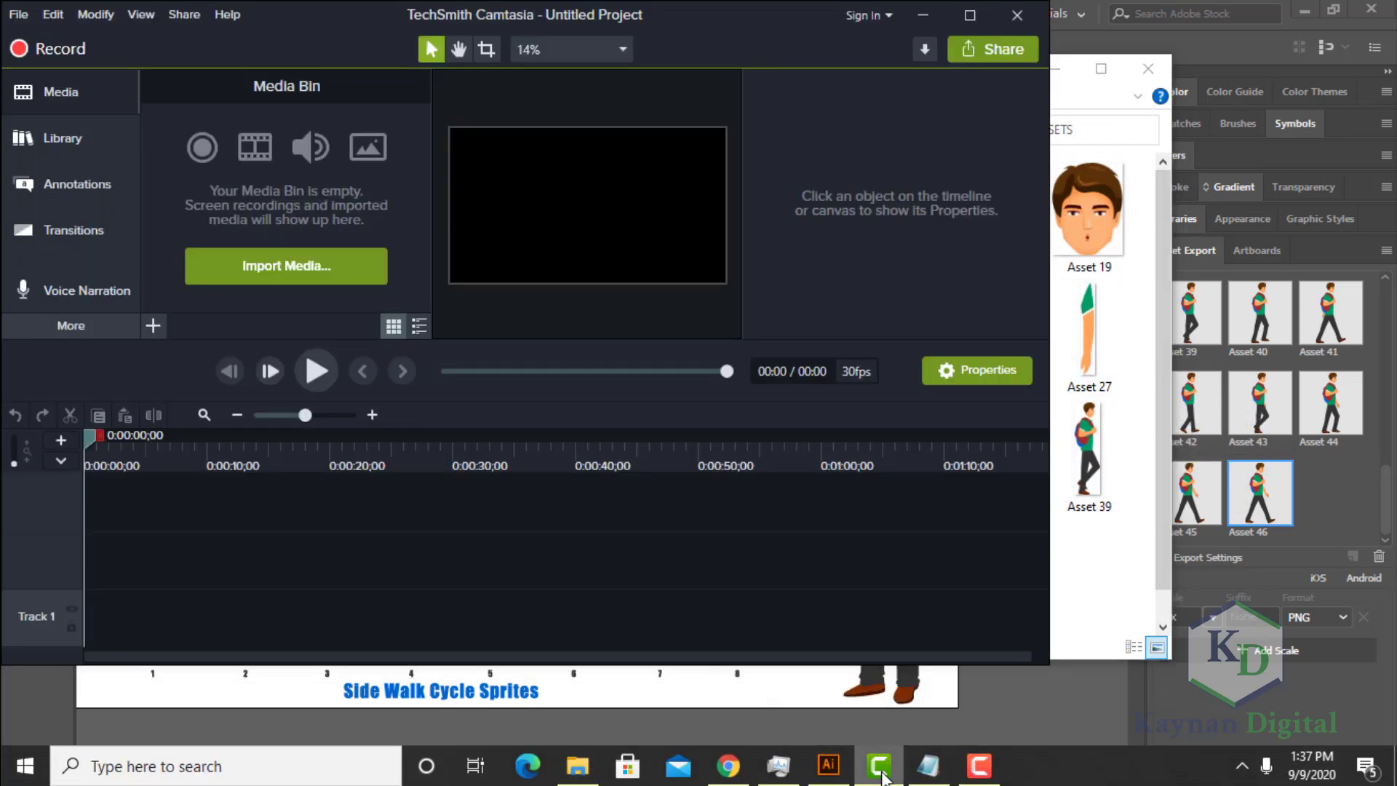
pyautogui.click(969, 17)
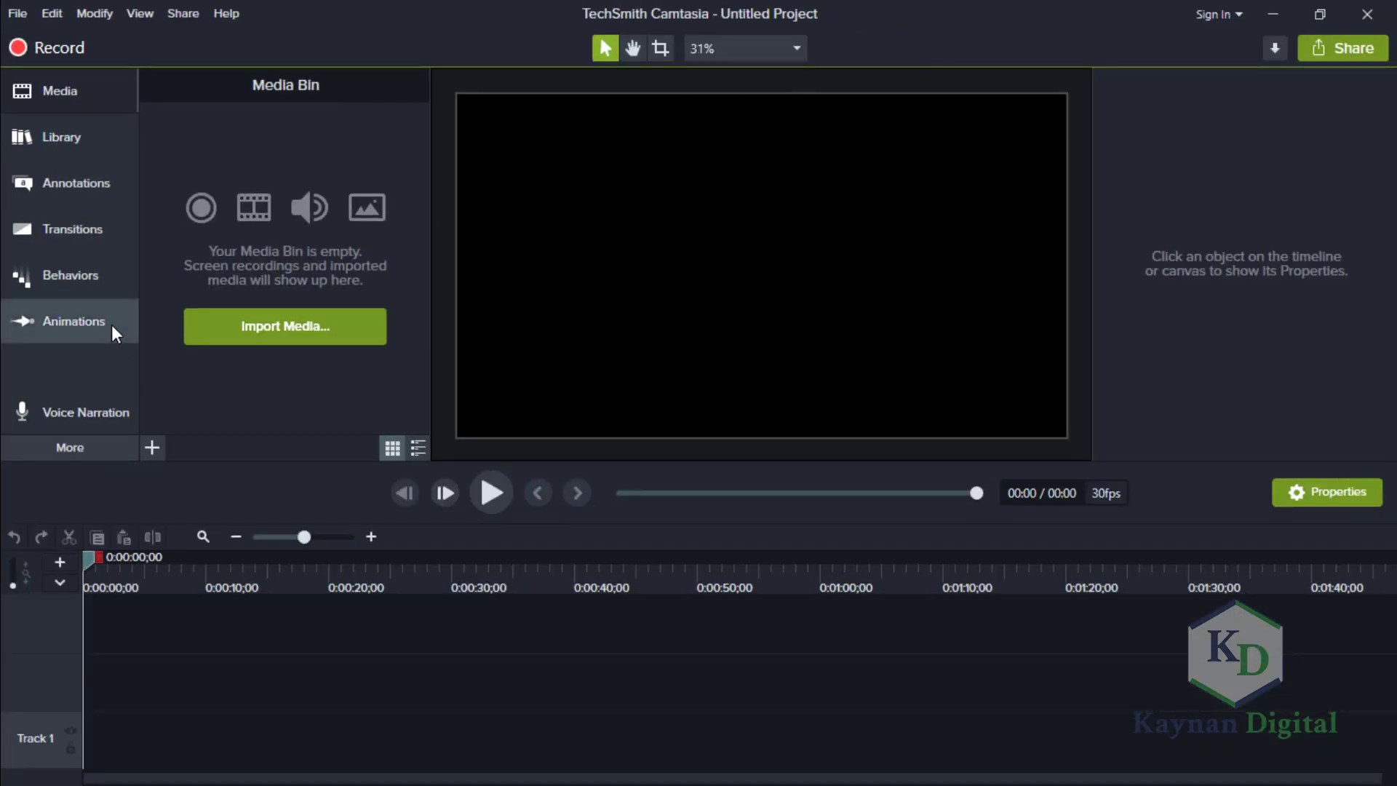
pyautogui.click(151, 448)
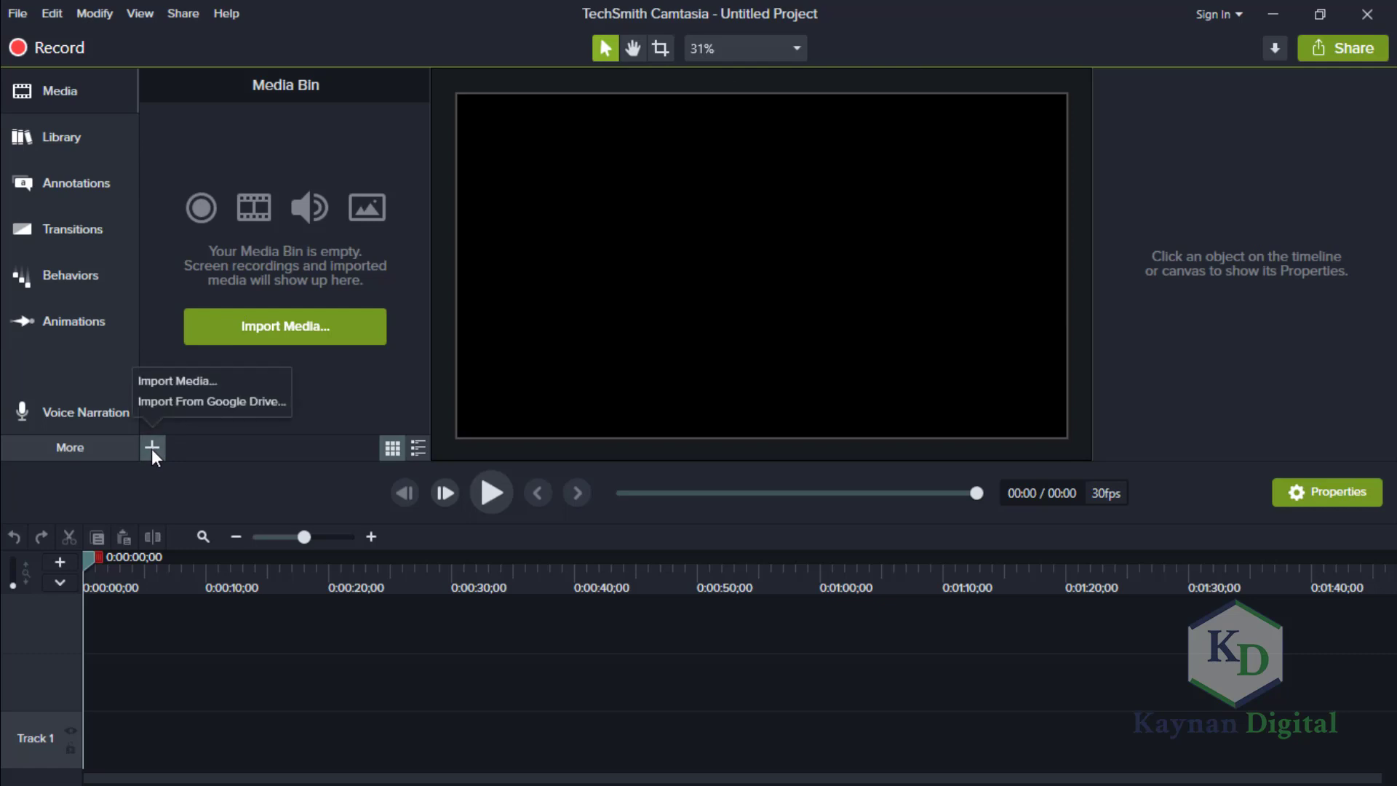
pyautogui.click(181, 386)
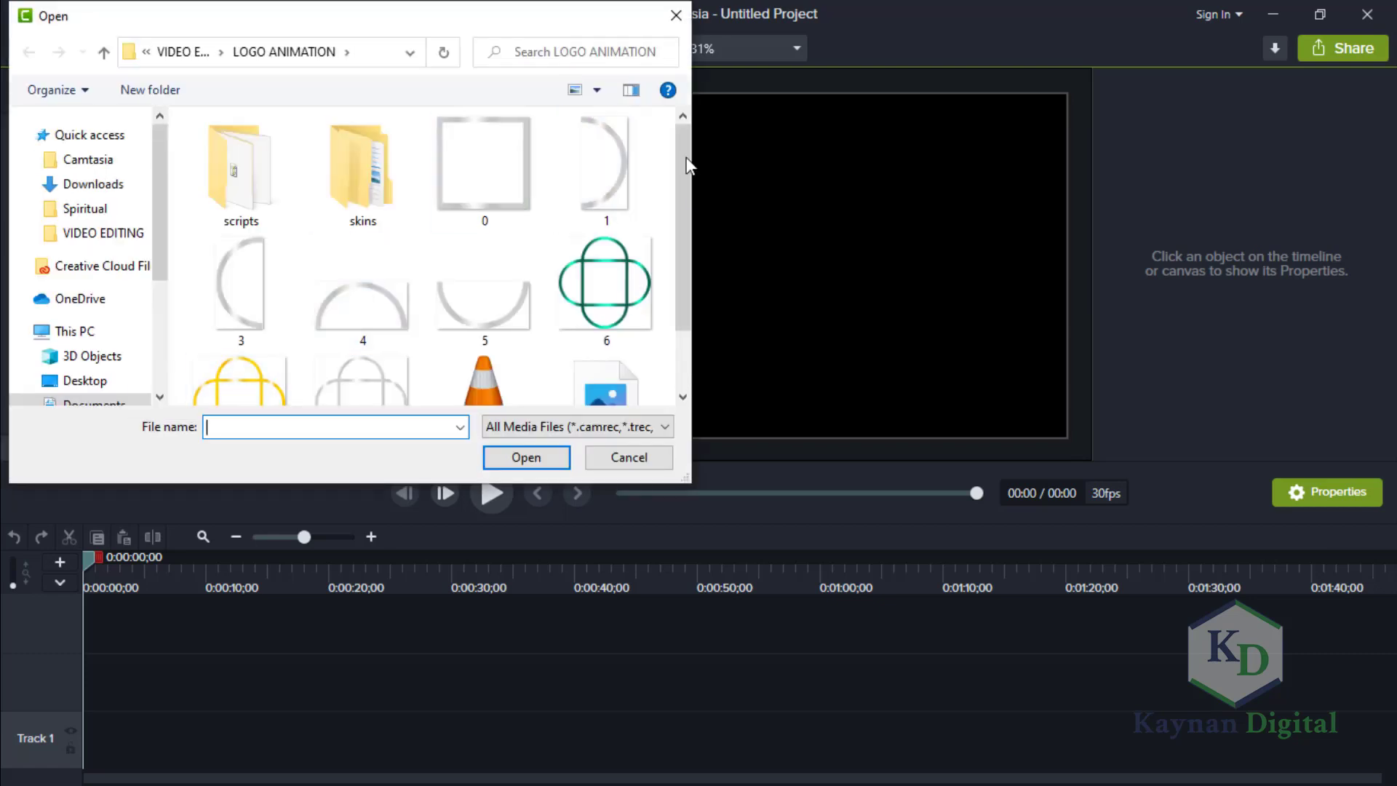
pyautogui.moveTo(682, 194); pyautogui.dragTo(670, 166)
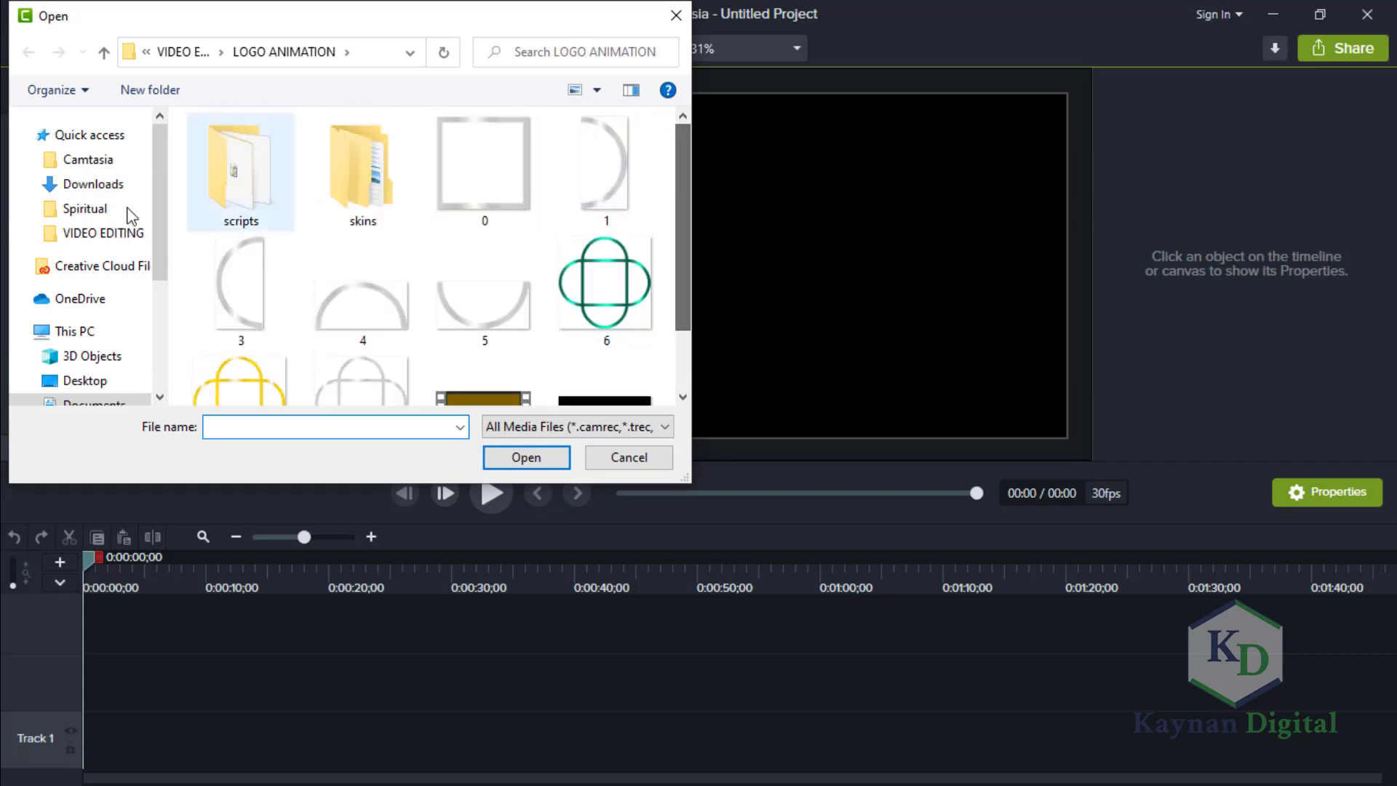
pyautogui.click(124, 159)
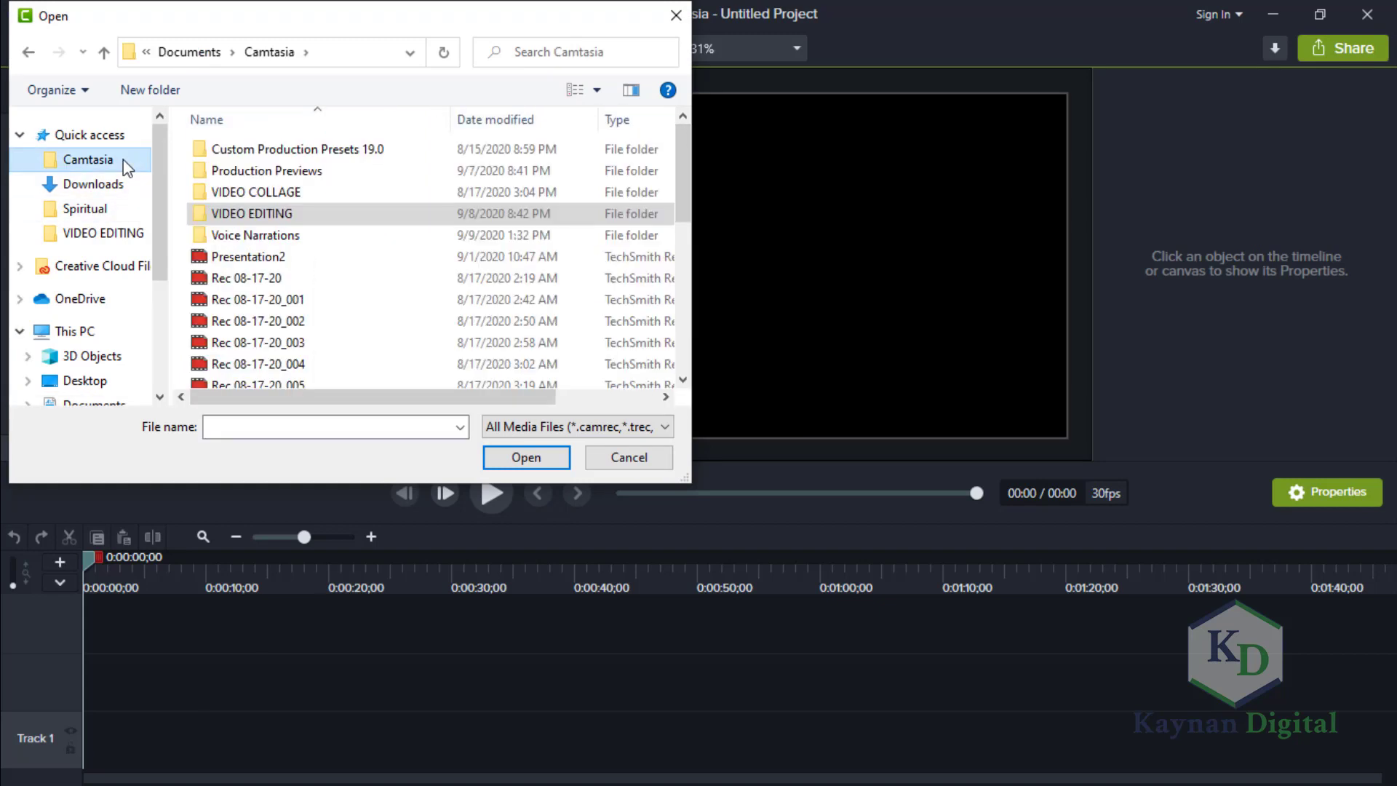
pyautogui.click(134, 234)
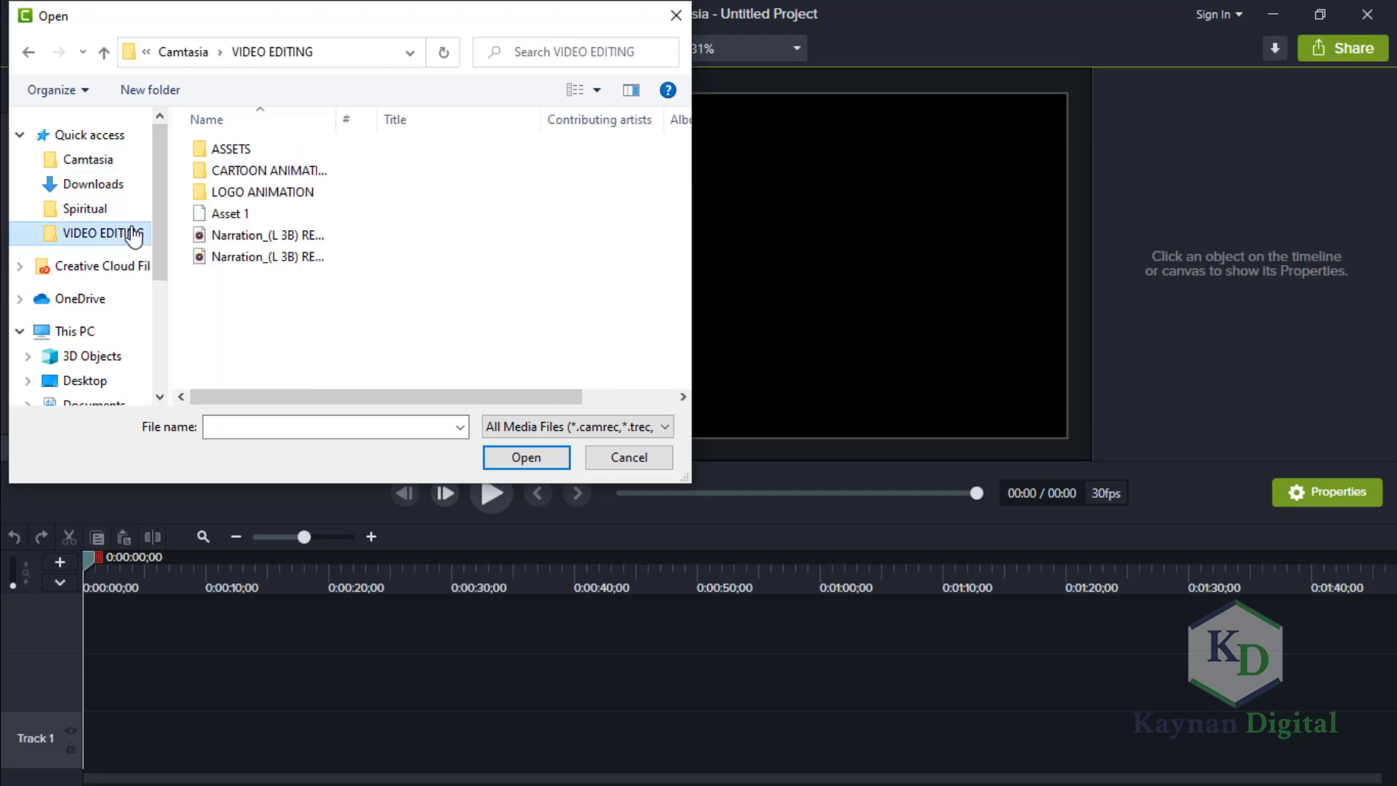
pyautogui.doubleClick(278, 145)
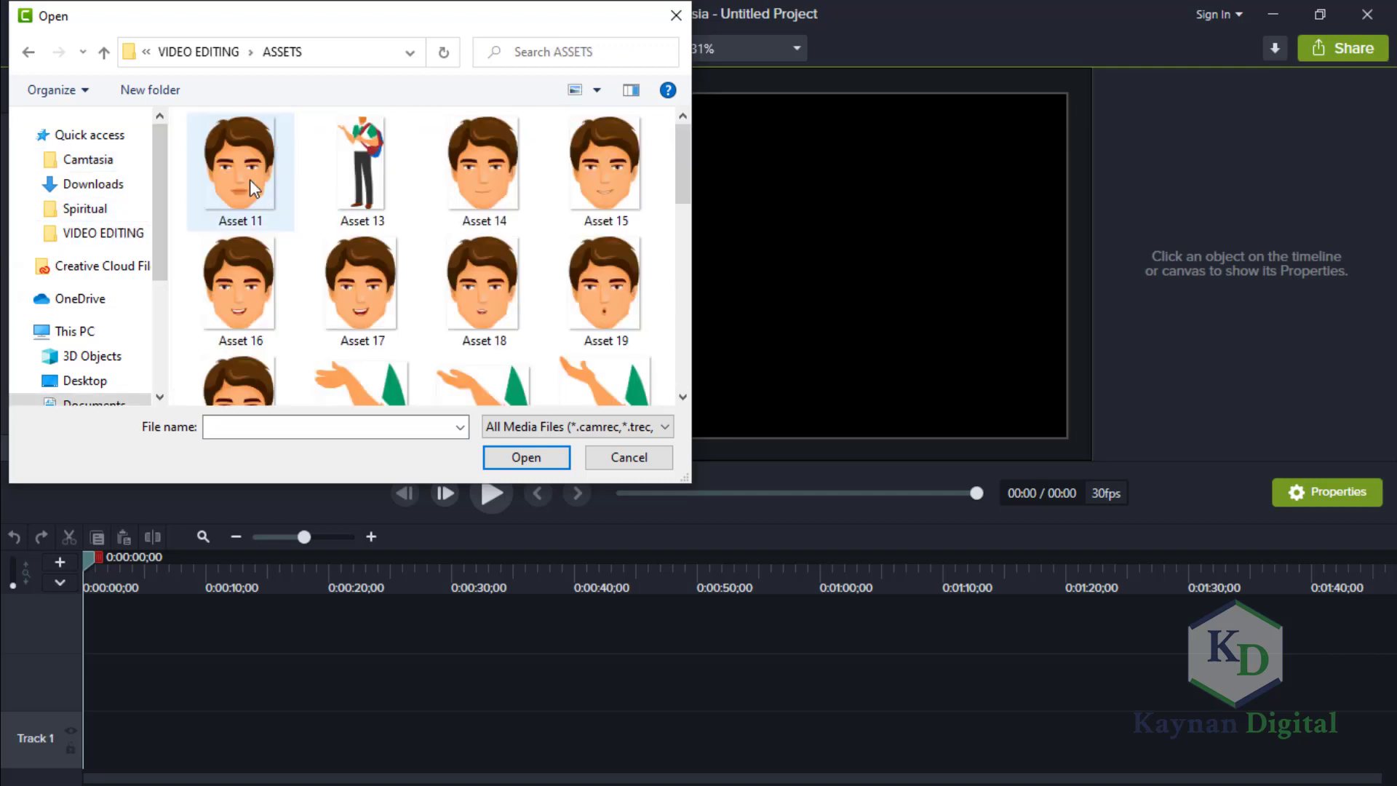
# Import all the files in the ASSETS folder and check them in the media bin.
pyautogui.click(212, 142)
pyautogui.hotkey('ctrl', 'a')
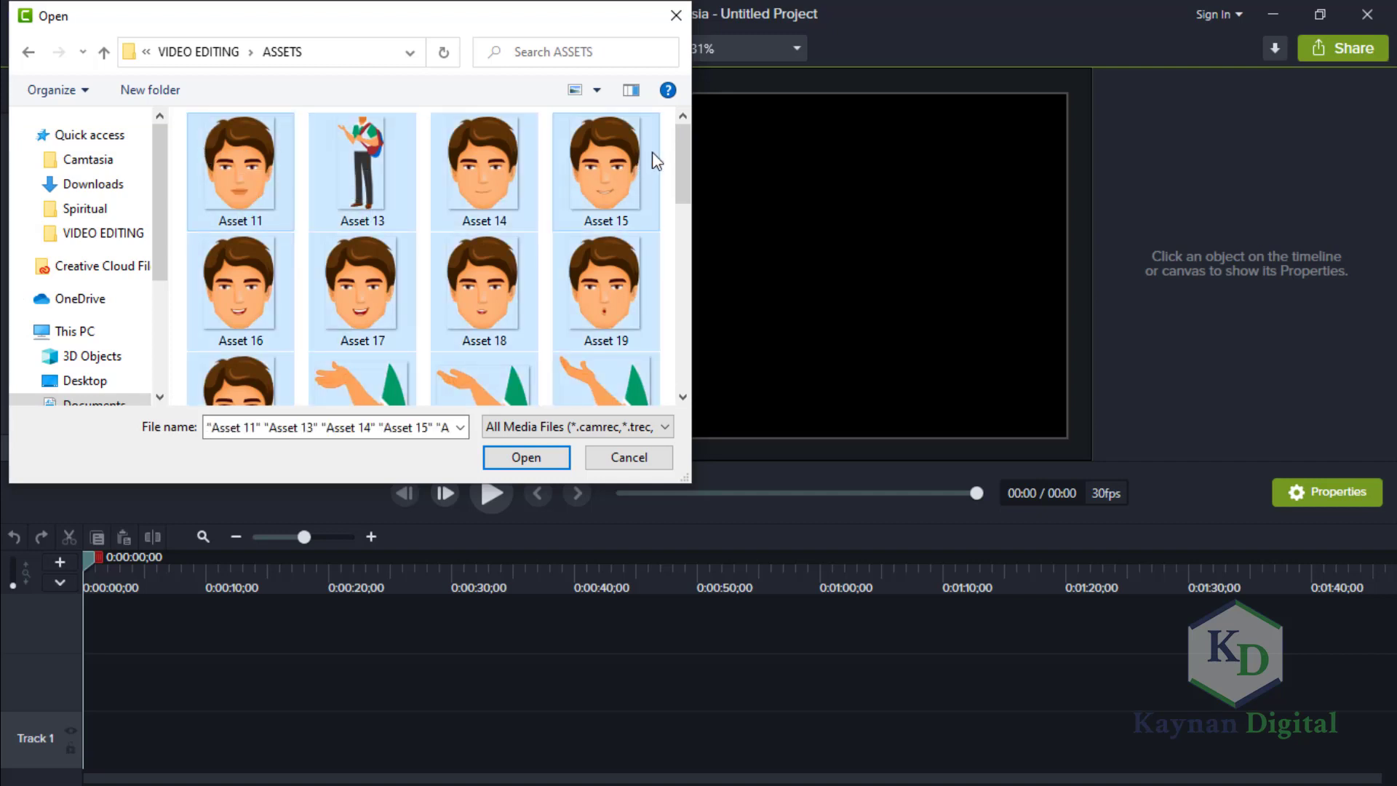
pyautogui.moveTo(679, 177); pyautogui.dragTo(683, 410)
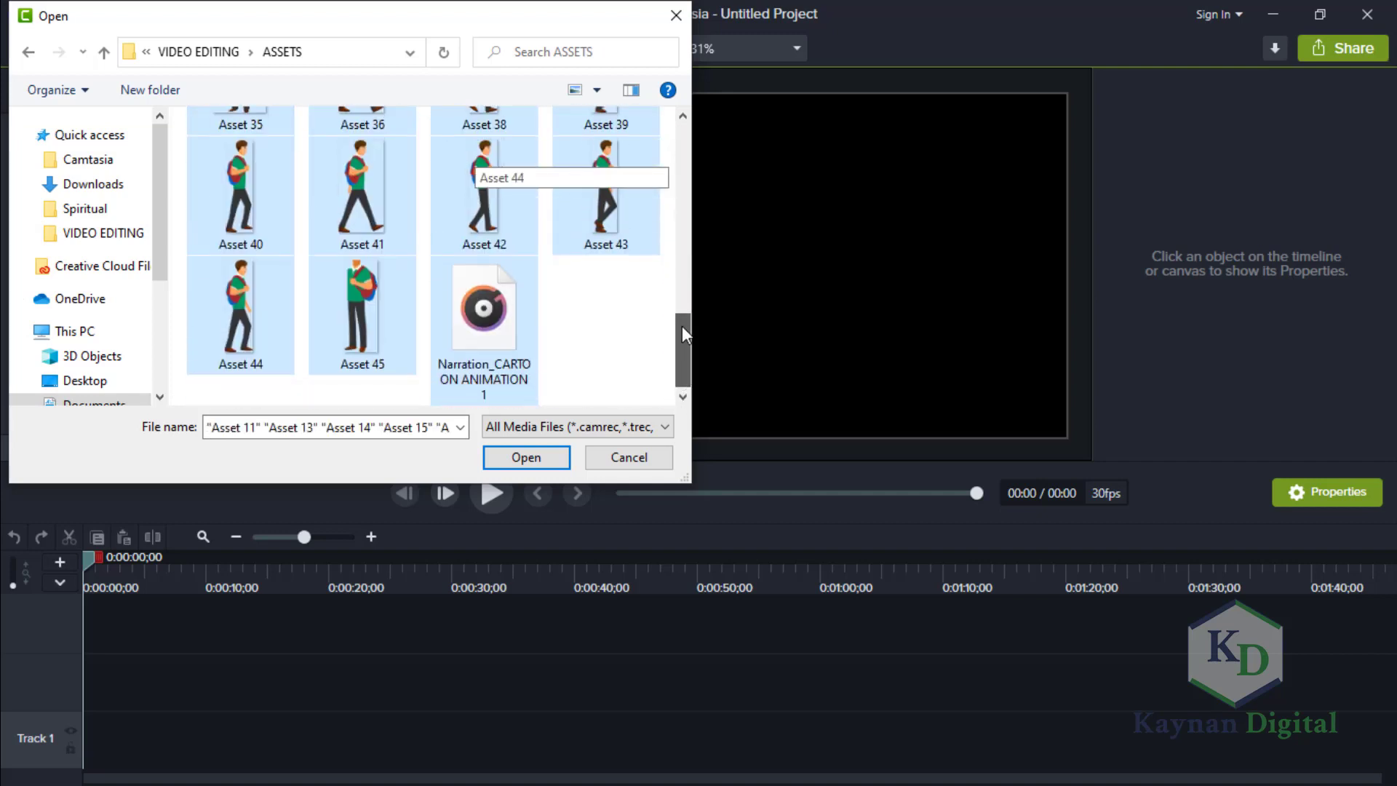
pyautogui.moveTo(683, 326); pyautogui.dragTo(688, 139)
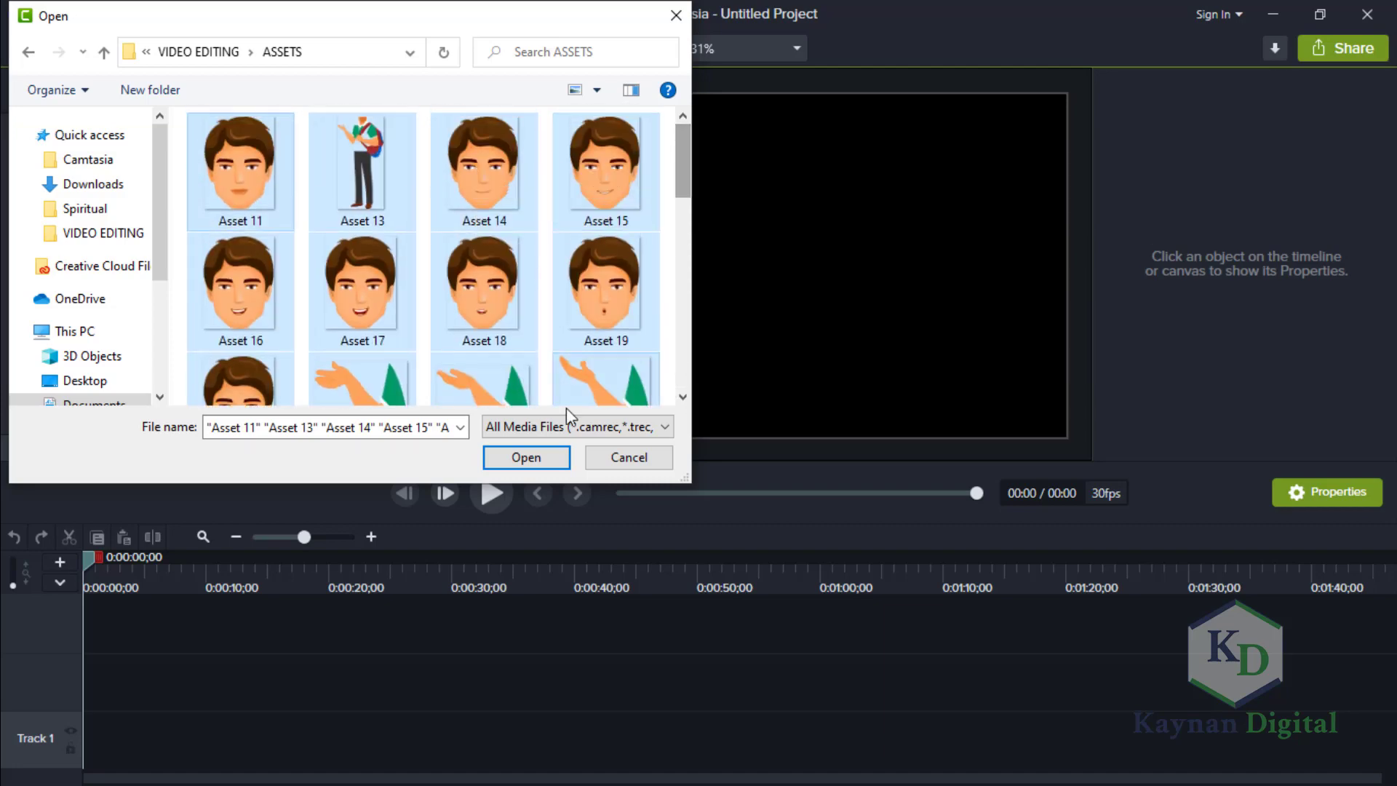
pyautogui.click(526, 457)
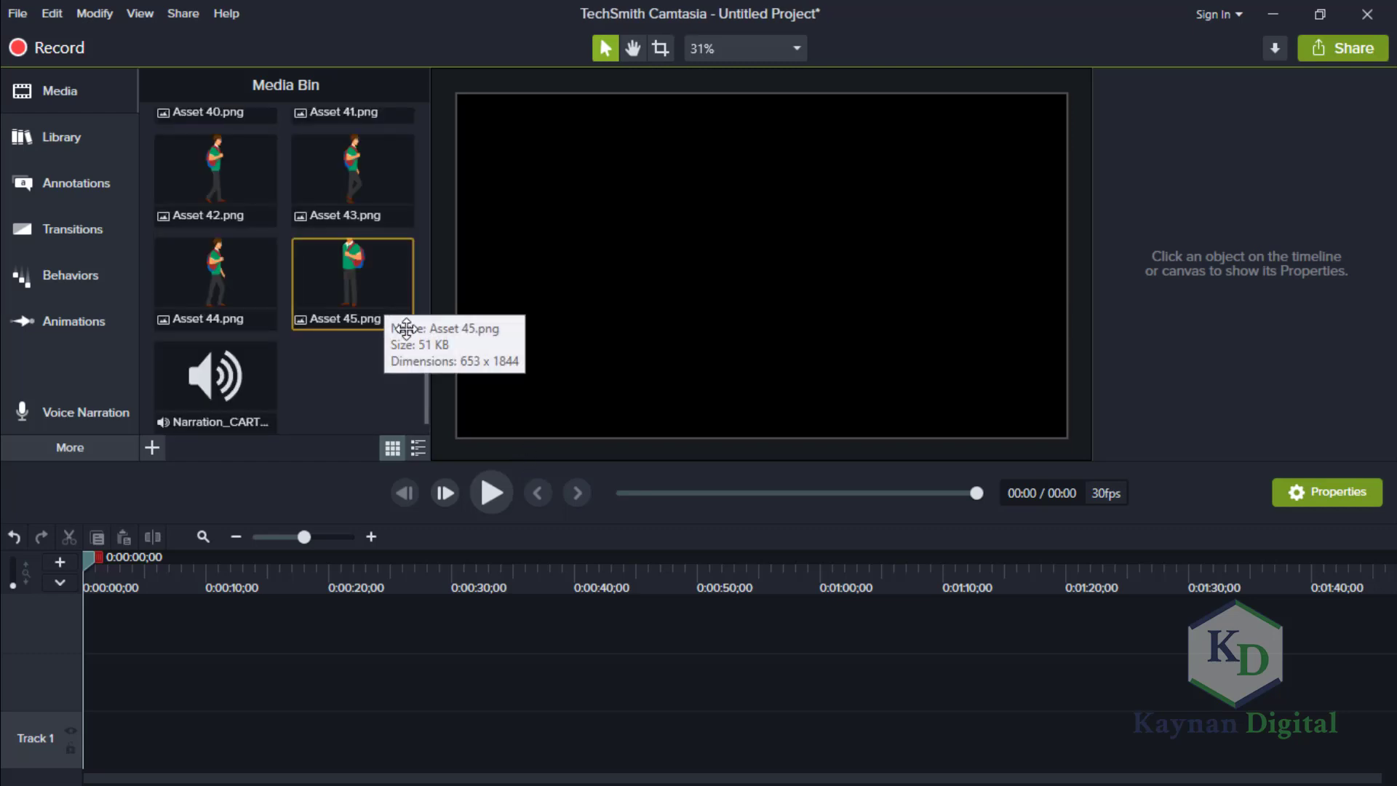
pyautogui.moveTo(430, 373); pyautogui.dragTo(424, 122)
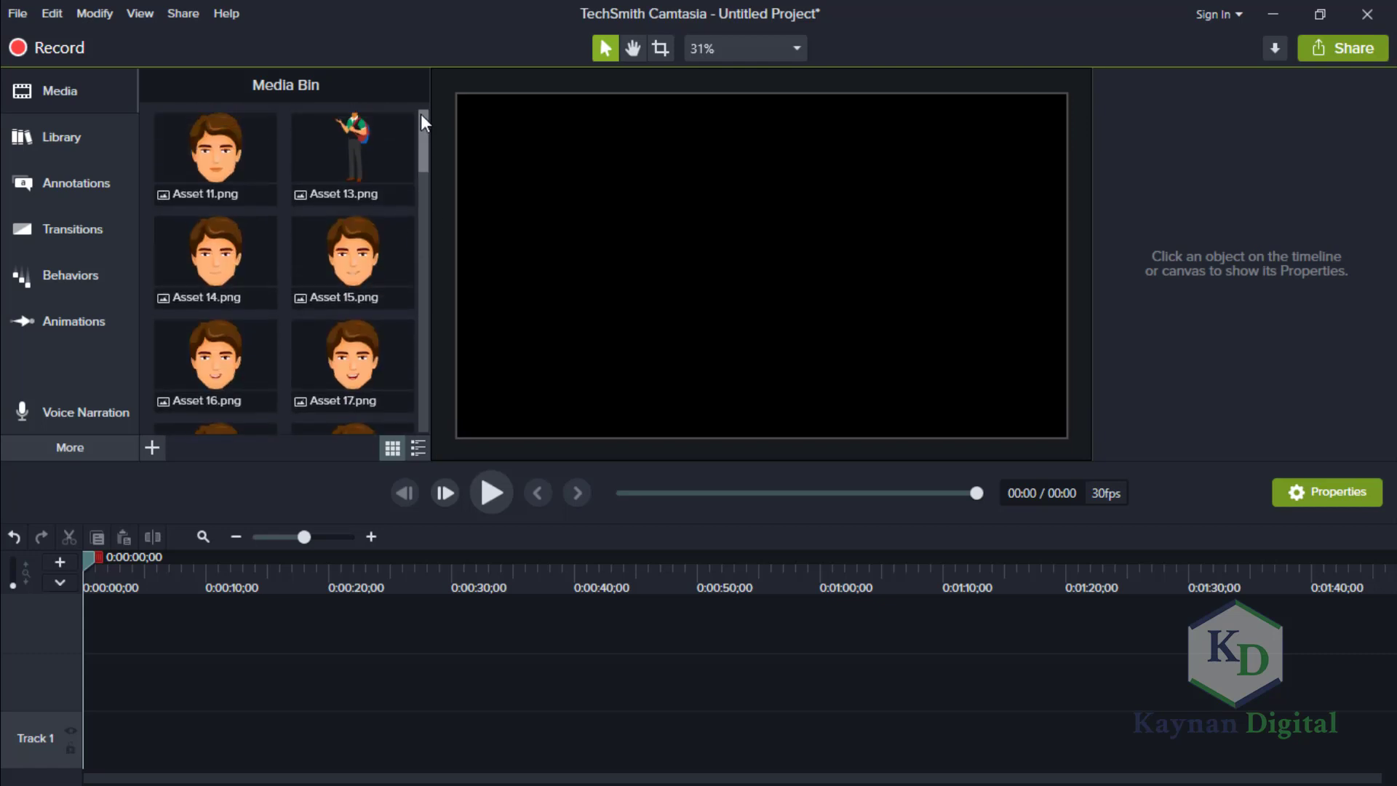
# Start another media import and browse from the Desktop through MY TUTORIALS and CAMTASIA COURSE to the DOWNLOADABLE ASSESTS folder.
pyautogui.click(156, 448)
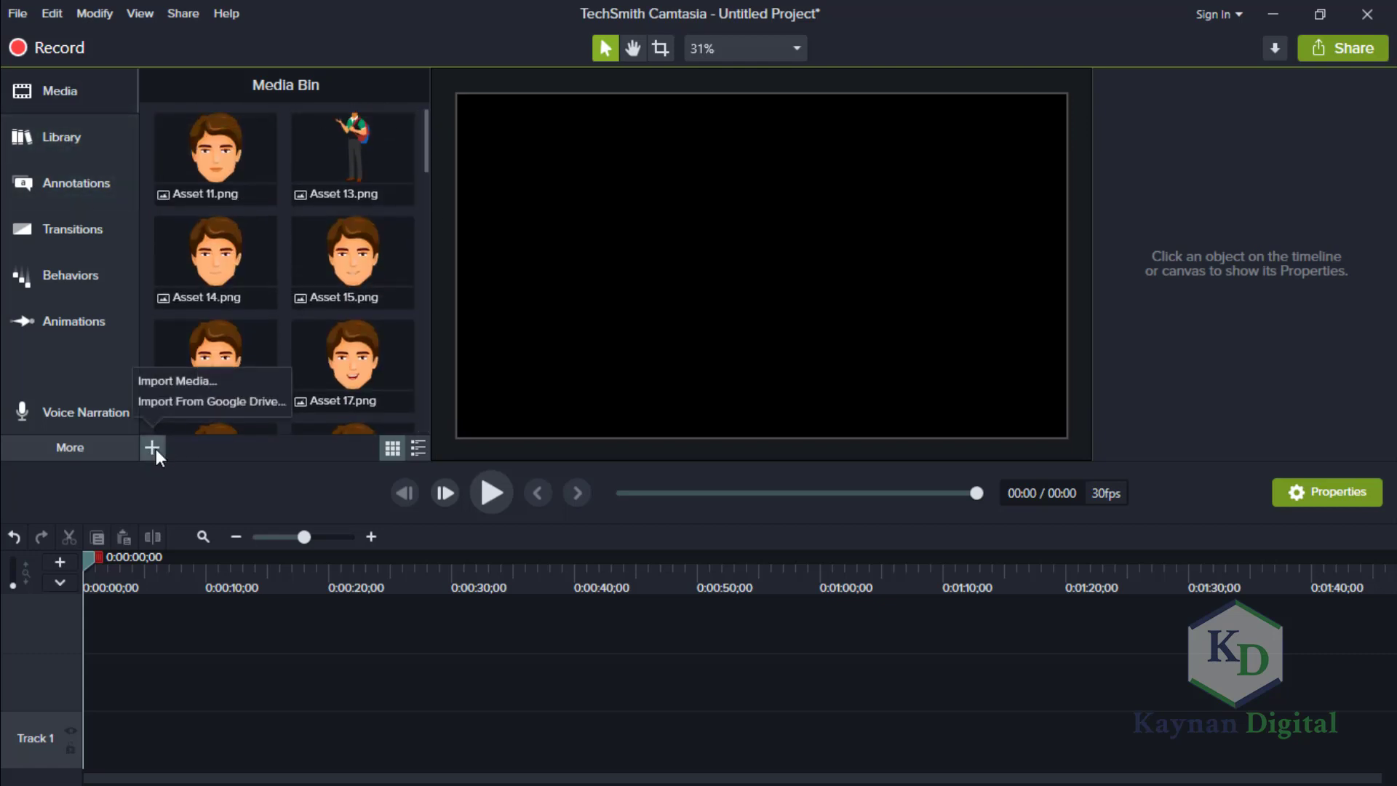
pyautogui.click(191, 384)
pyautogui.moveTo(164, 286); pyautogui.dragTo(172, 199)
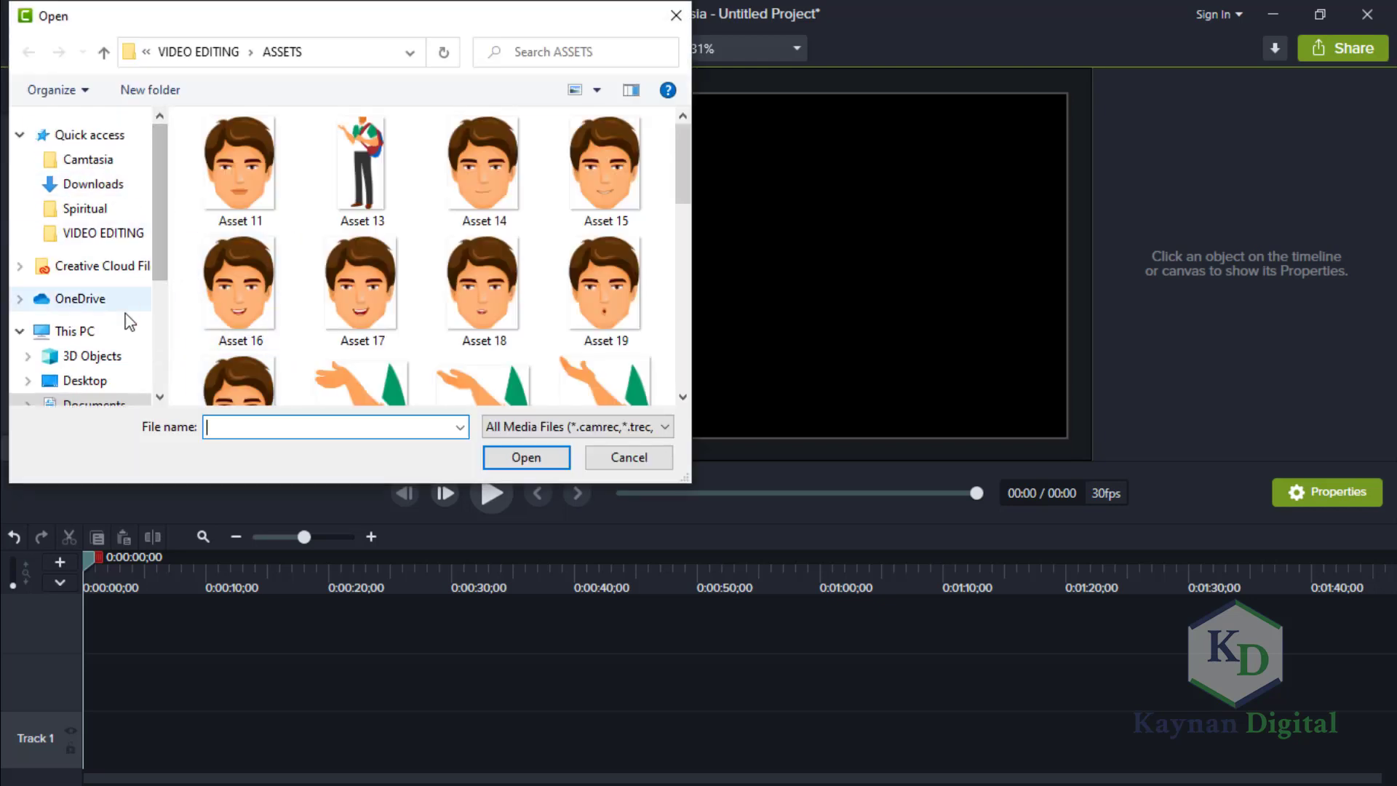
pyautogui.click(123, 381)
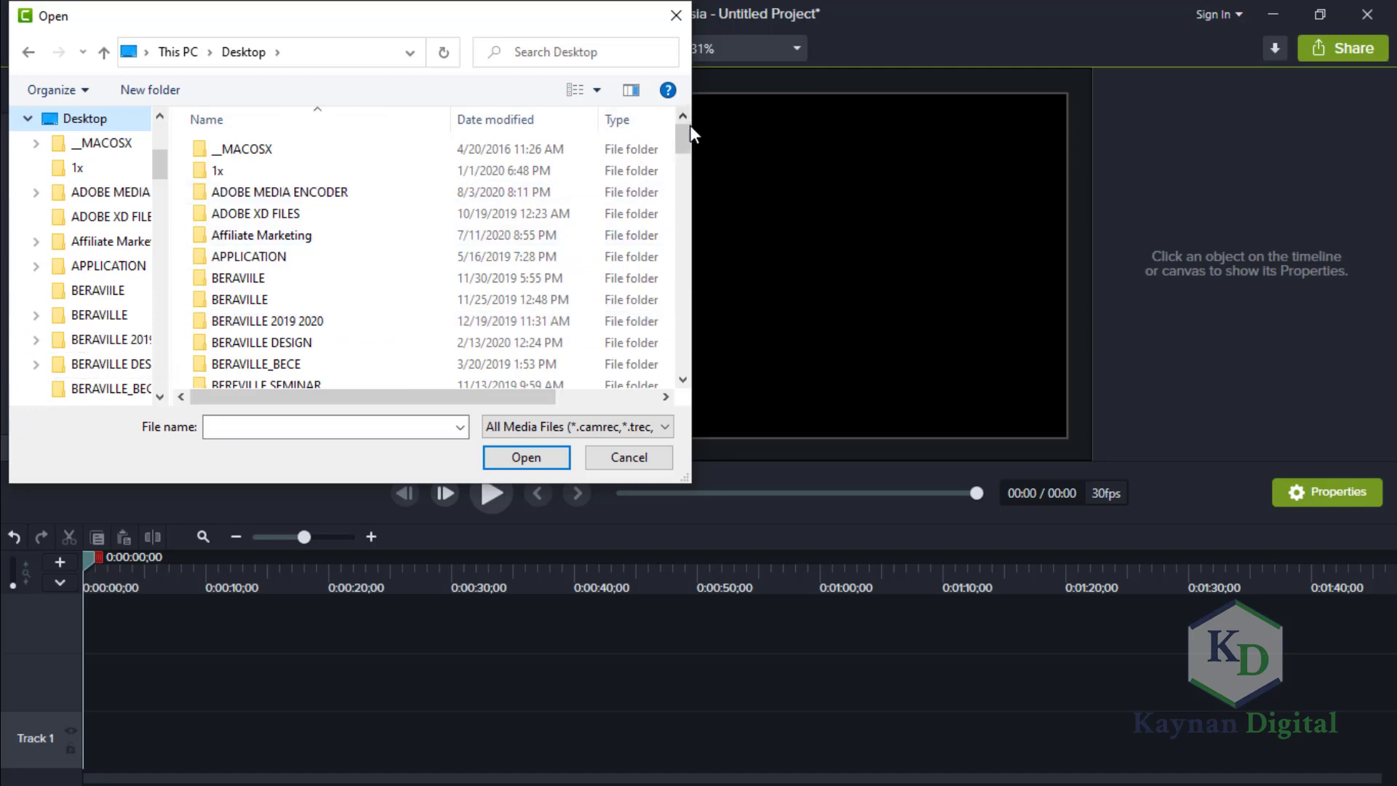
pyautogui.moveTo(689, 177); pyautogui.dragTo(683, 255)
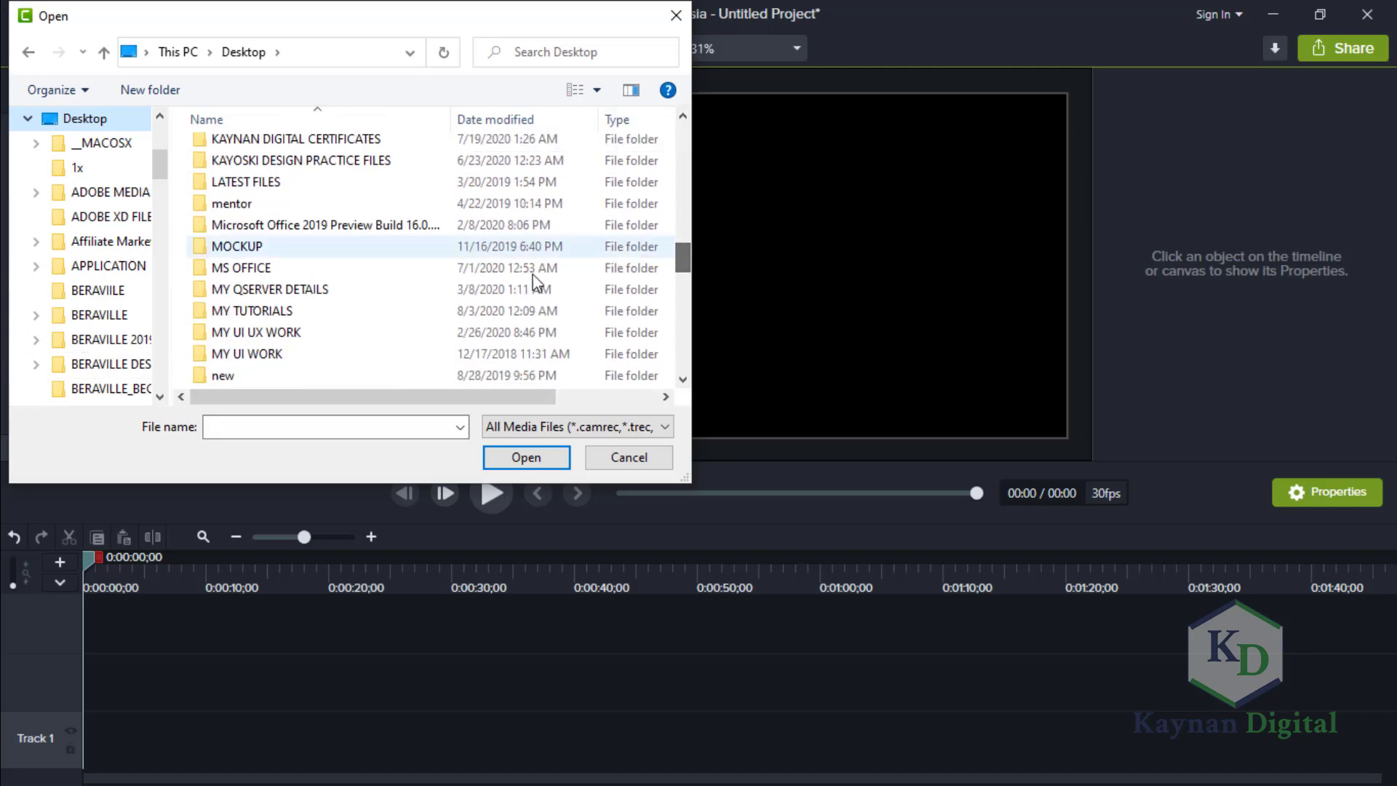
pyautogui.doubleClick(367, 309)
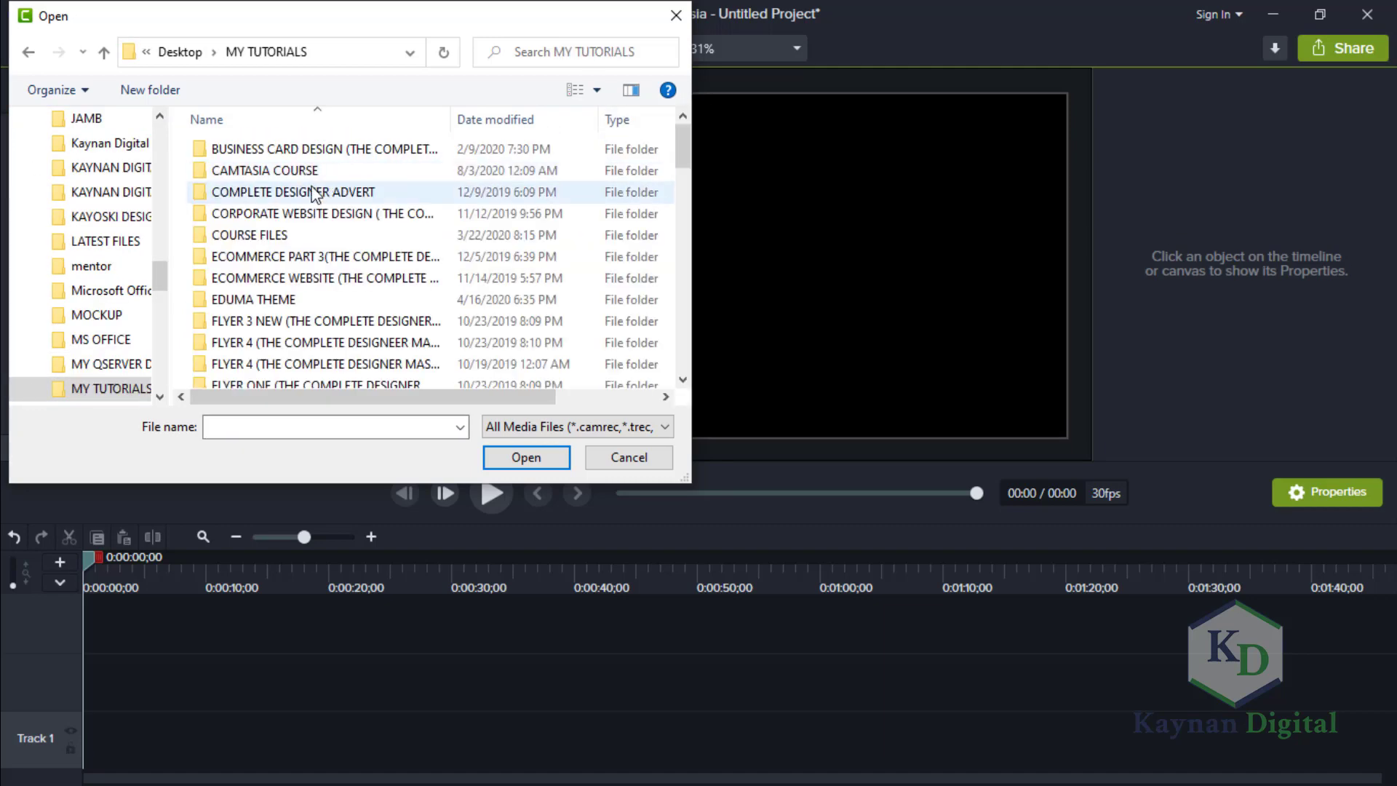
pyautogui.doubleClick(312, 175)
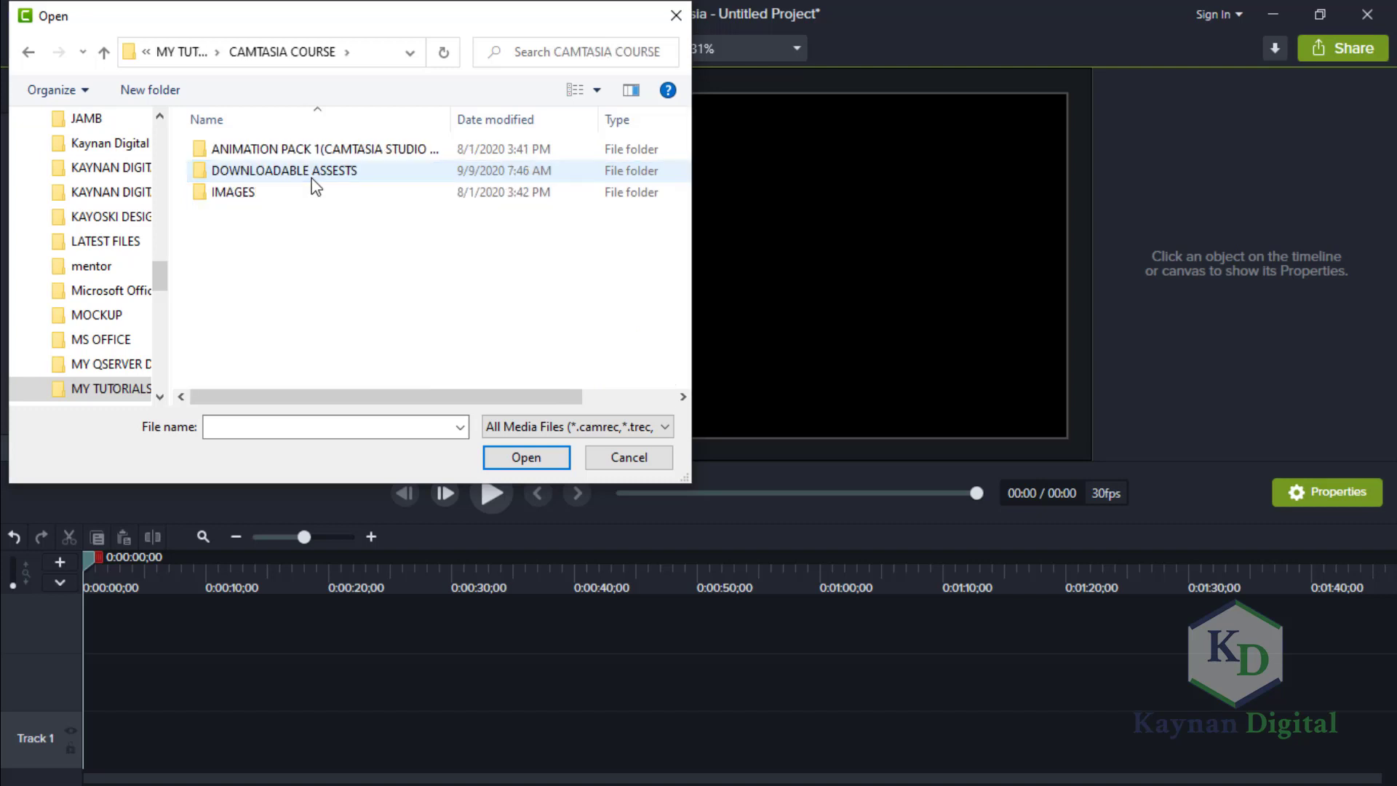
pyautogui.click(312, 179)
pyautogui.doubleClick(312, 180)
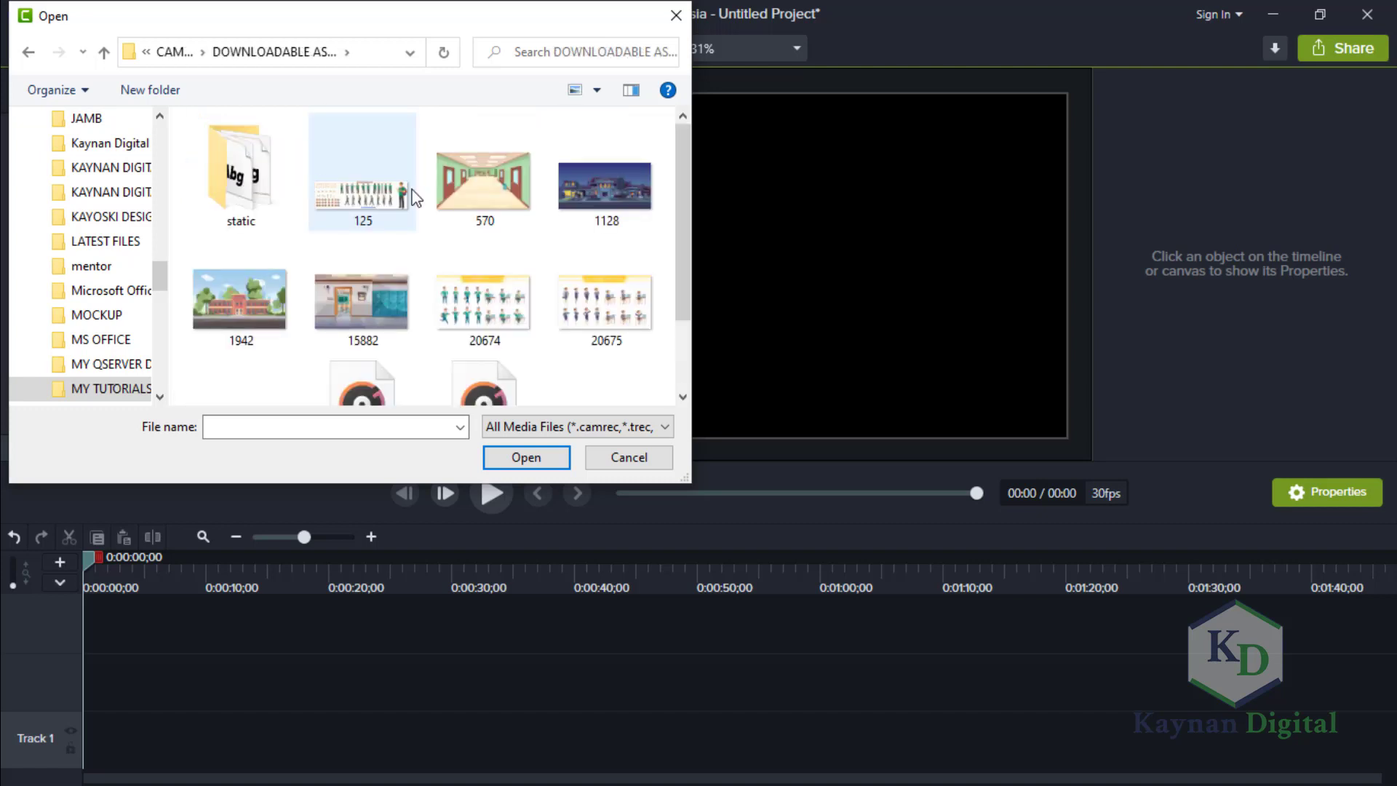
# Import the background images 570, 15882 and 1942 together and check them in the media bin.
pyautogui.click(460, 203)
pyautogui.keyDown('ctrl'); pyautogui.click(347, 291); pyautogui.keyUp('ctrl')
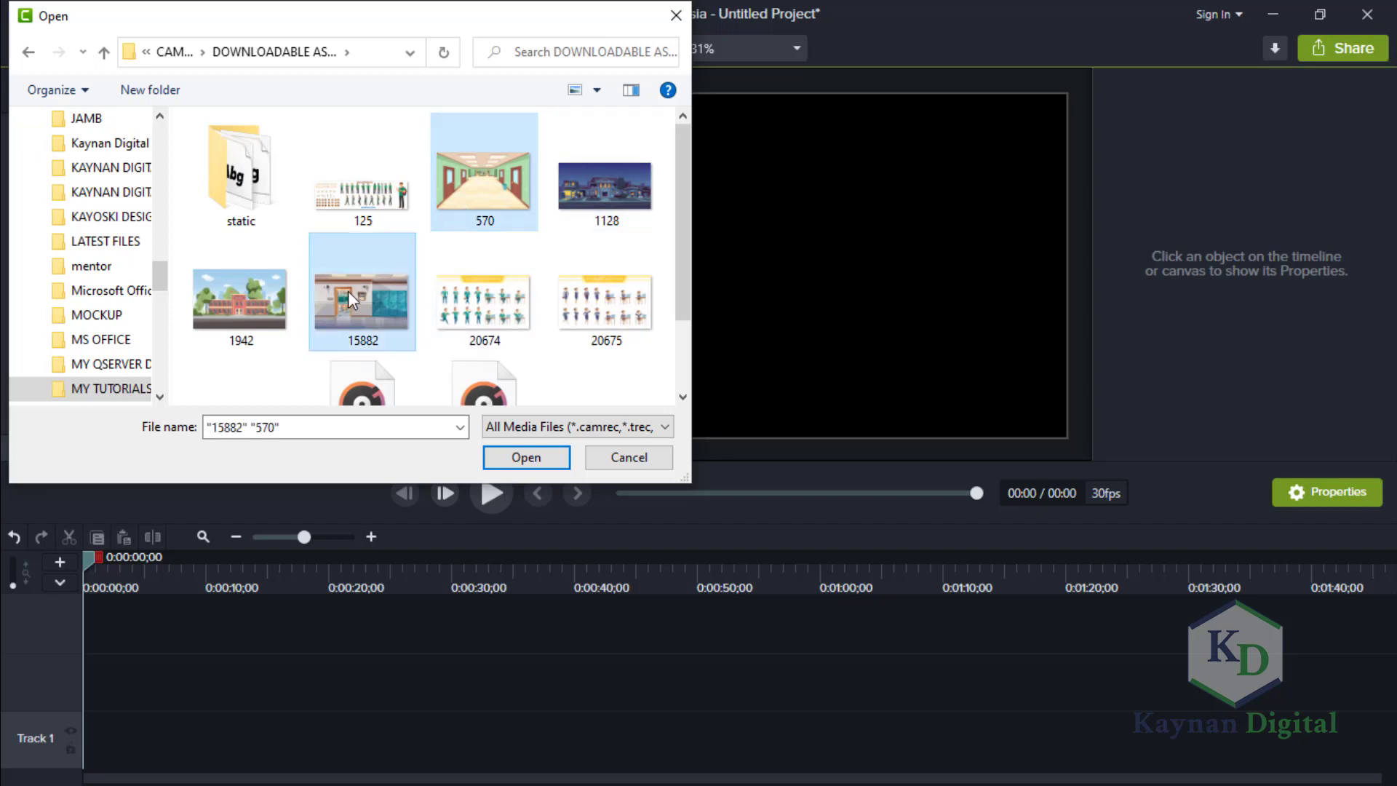
pyautogui.keyDown('ctrl'); pyautogui.click(251, 303); pyautogui.keyUp('ctrl')
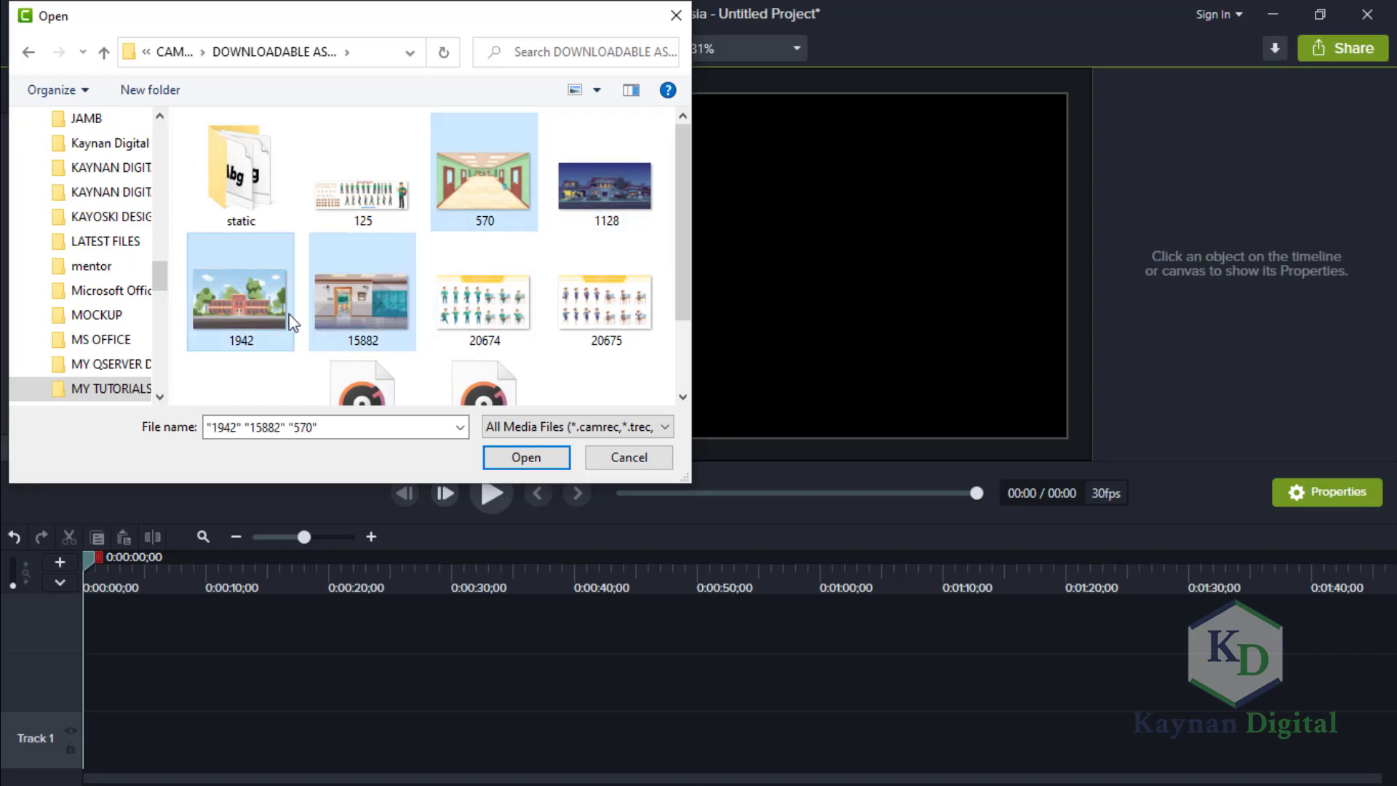
pyautogui.click(527, 458)
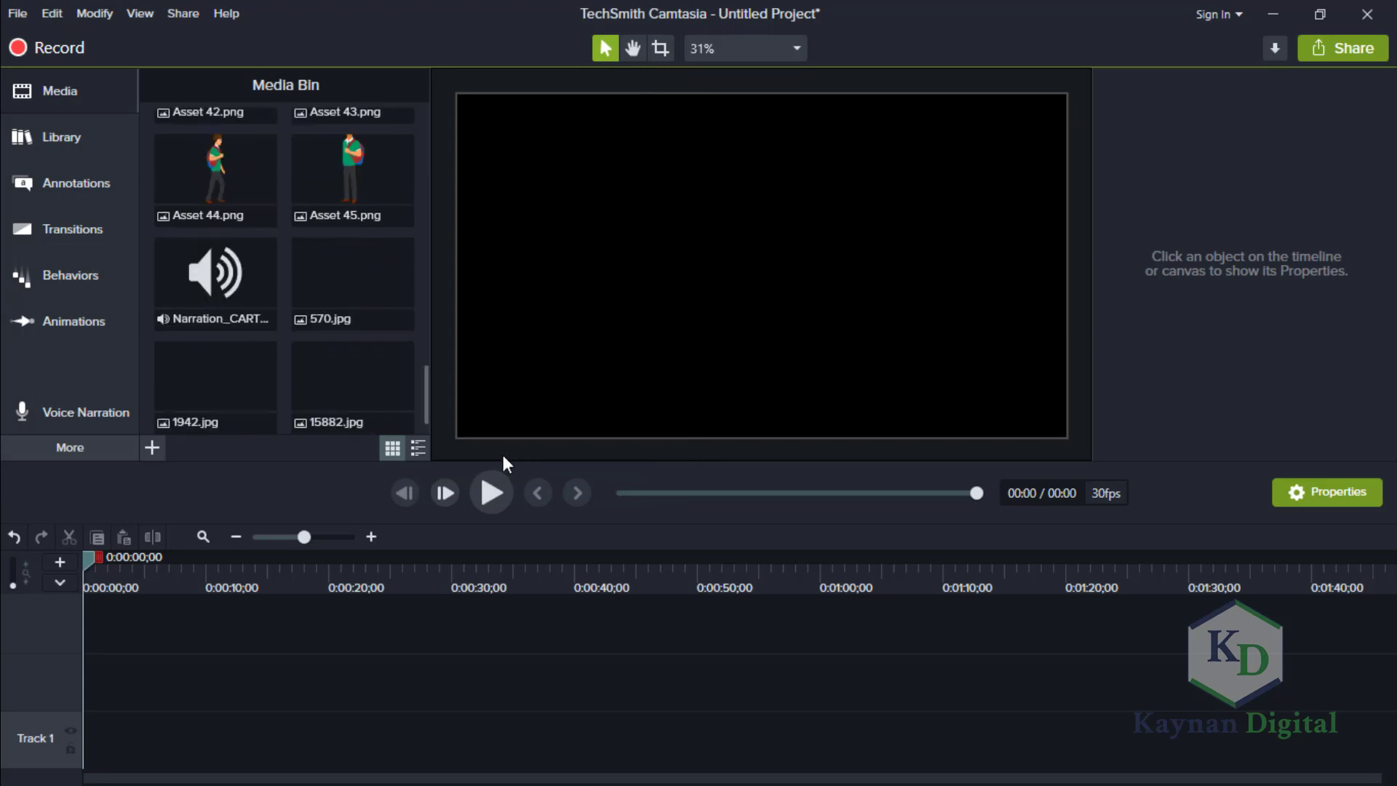
pyautogui.scroll(2, 422, 374)
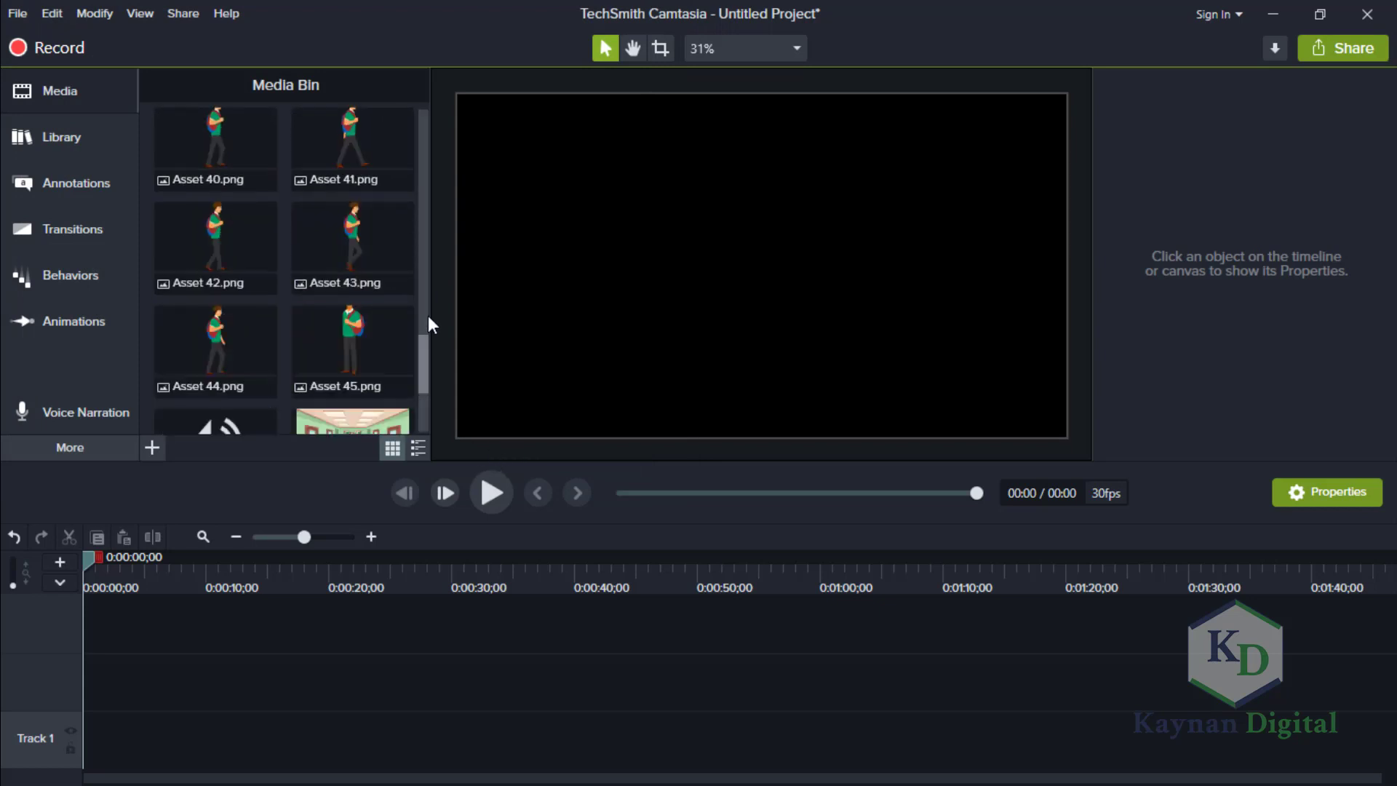
pyautogui.moveTo(428, 316); pyautogui.dragTo(416, 404)
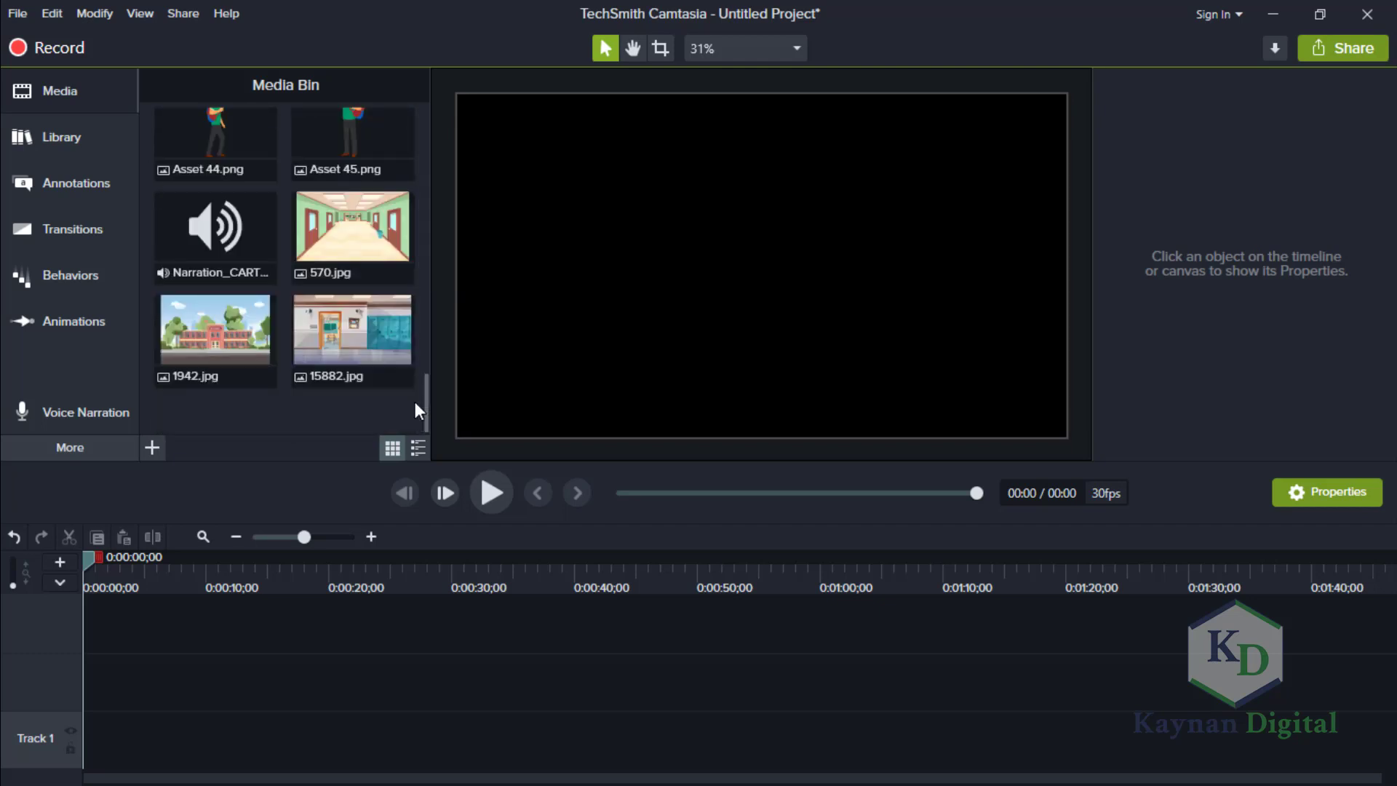
pyautogui.click(24, 10)
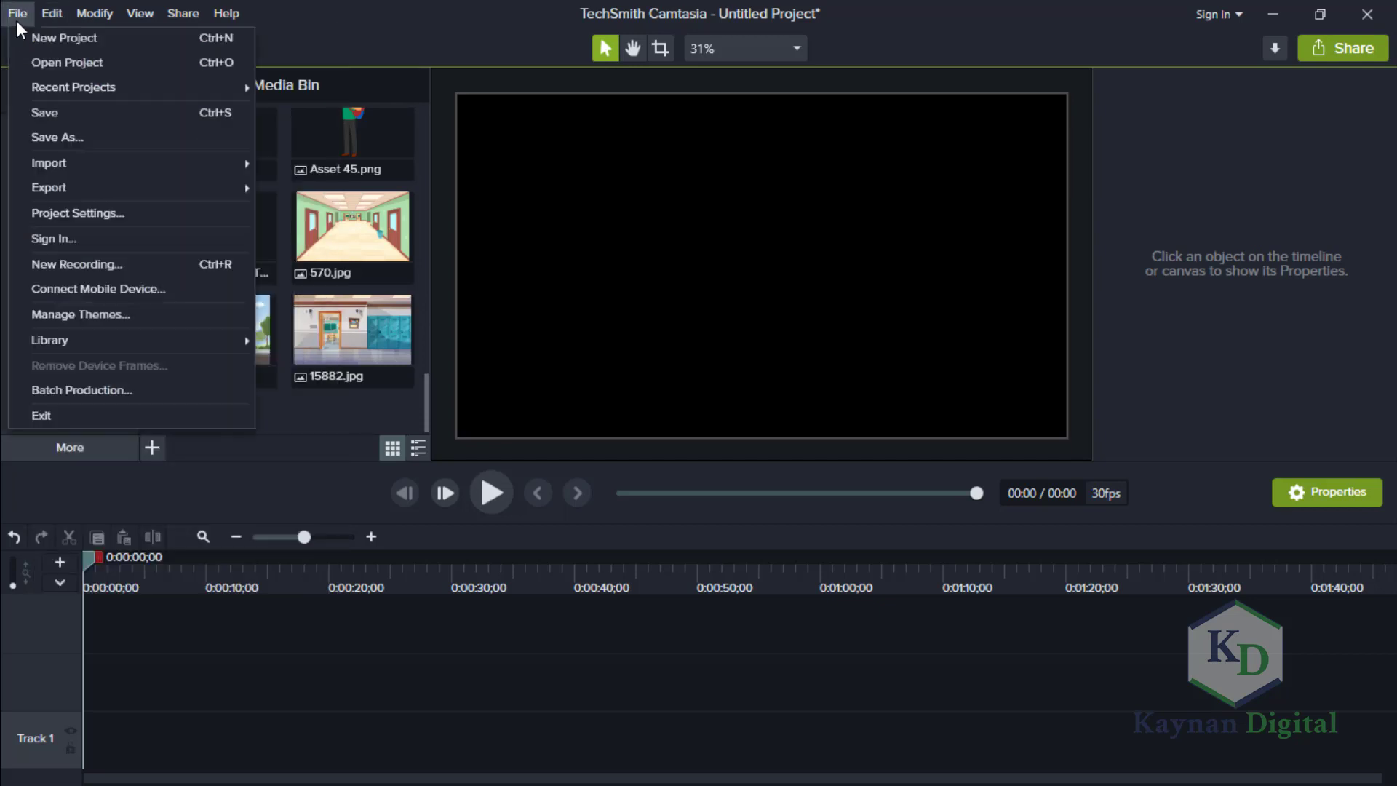
pyautogui.moveTo(106, 93)
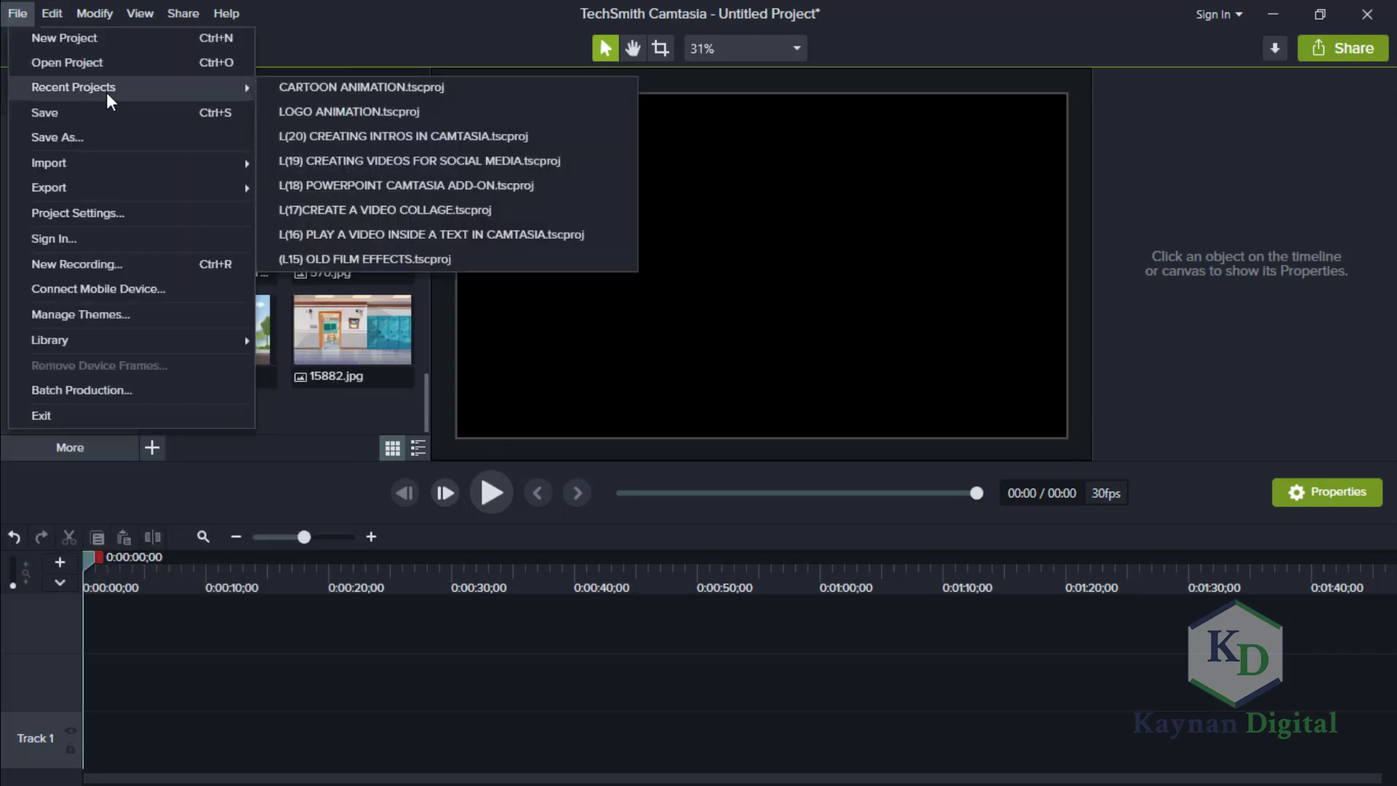
# Import the footsteps-walk and bus-interior-stopping sound files from the DOWNLOADABLE ASSESTS folder and check them in the media bin.
pyautogui.click(151, 452)
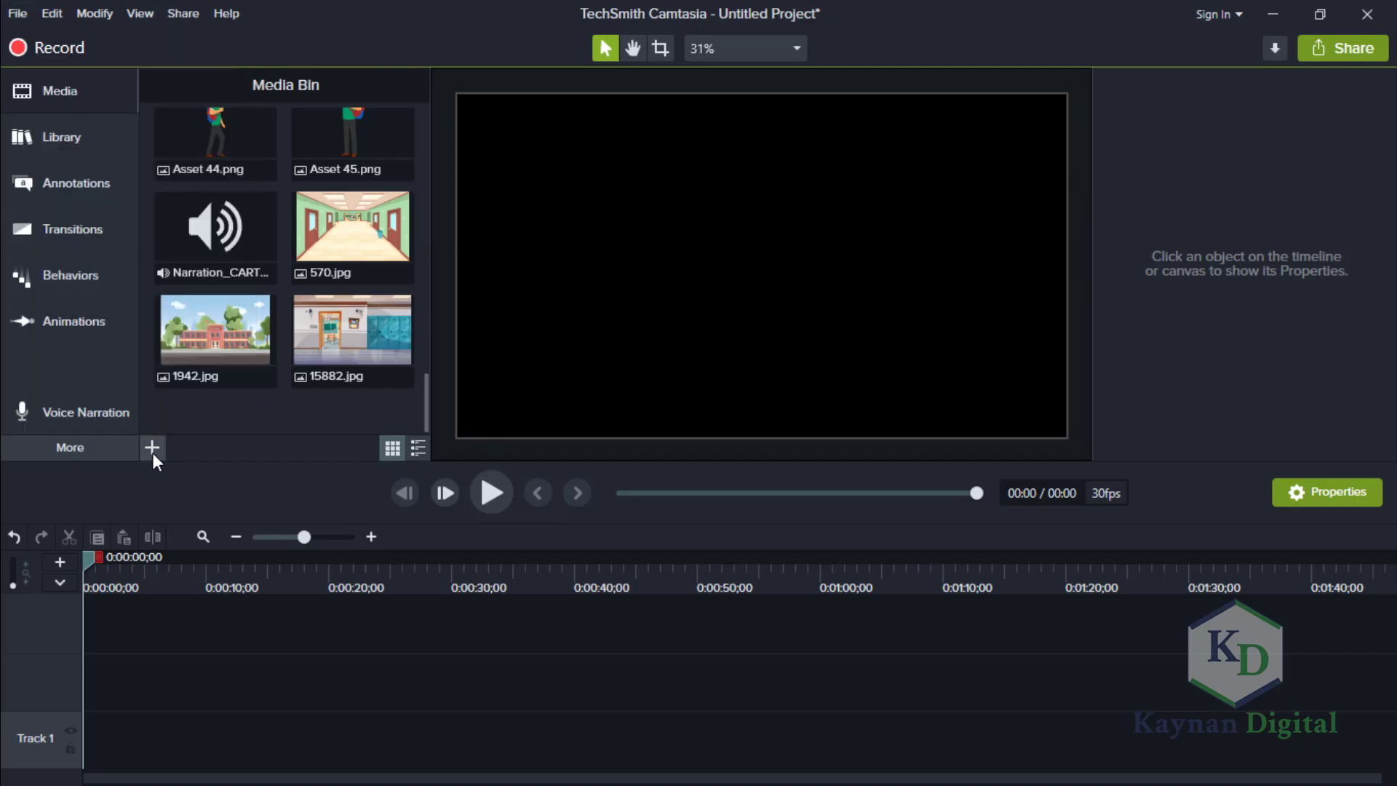
pyautogui.click(171, 377)
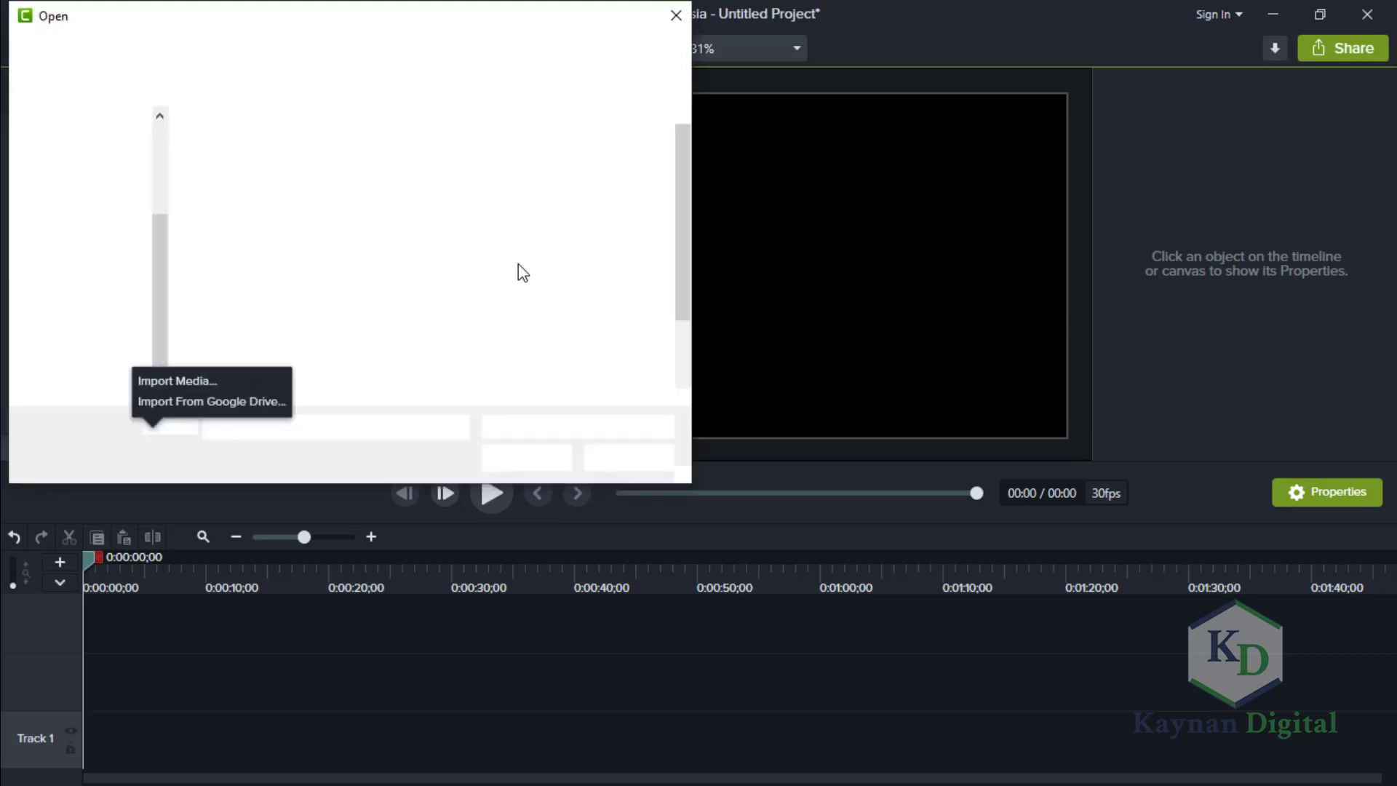
pyautogui.moveTo(684, 275); pyautogui.dragTo(684, 343)
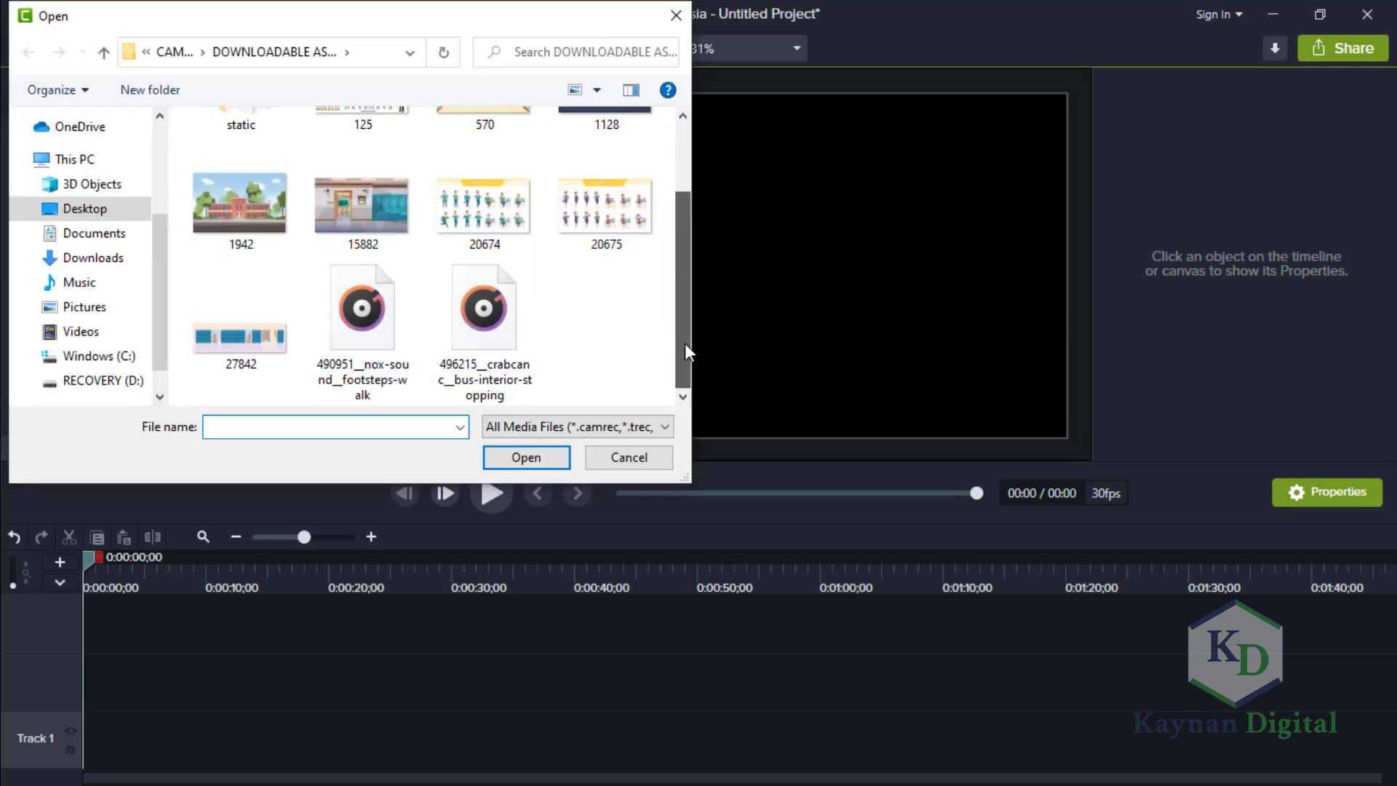
pyautogui.click(362, 337)
pyautogui.keyDown('ctrl'); pyautogui.click(474, 335); pyautogui.keyUp('ctrl')
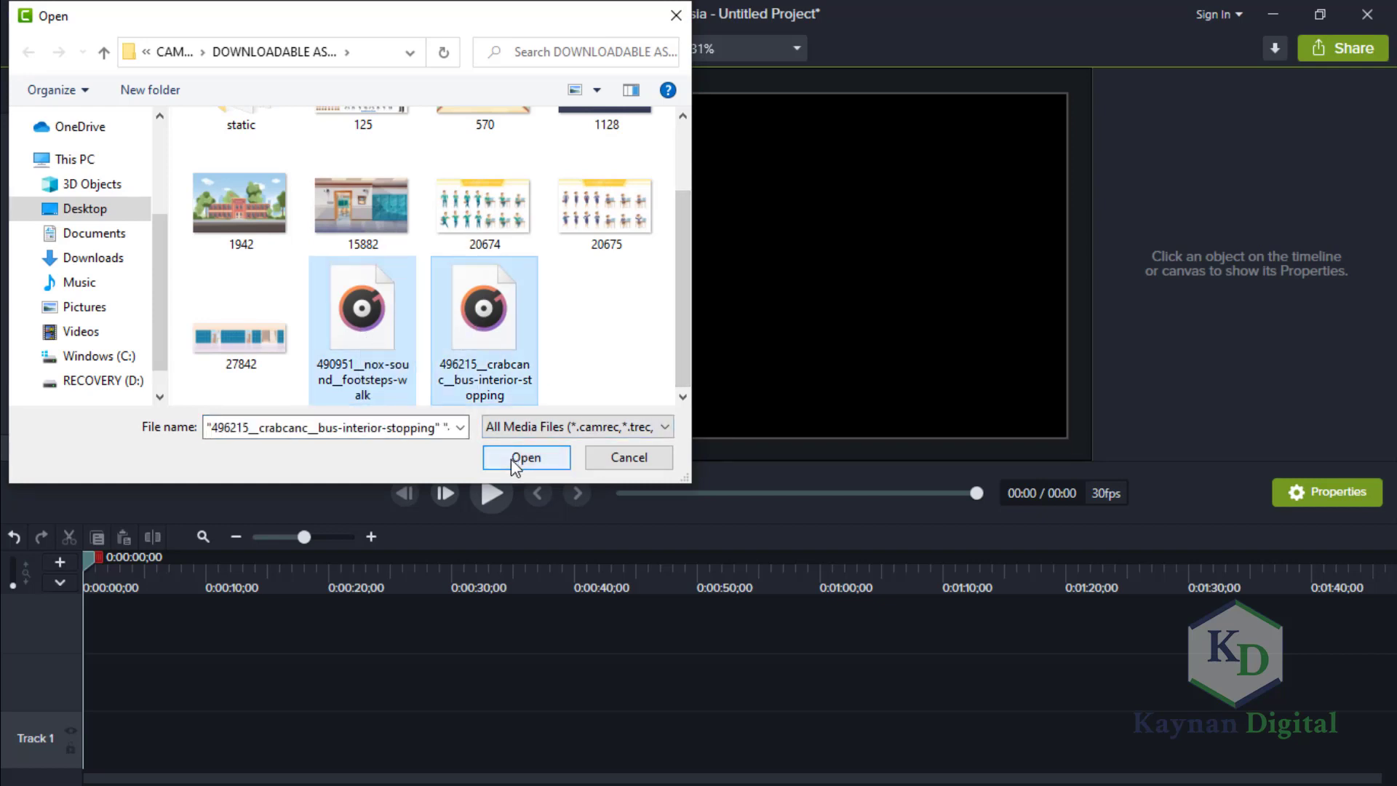
pyautogui.click(510, 458)
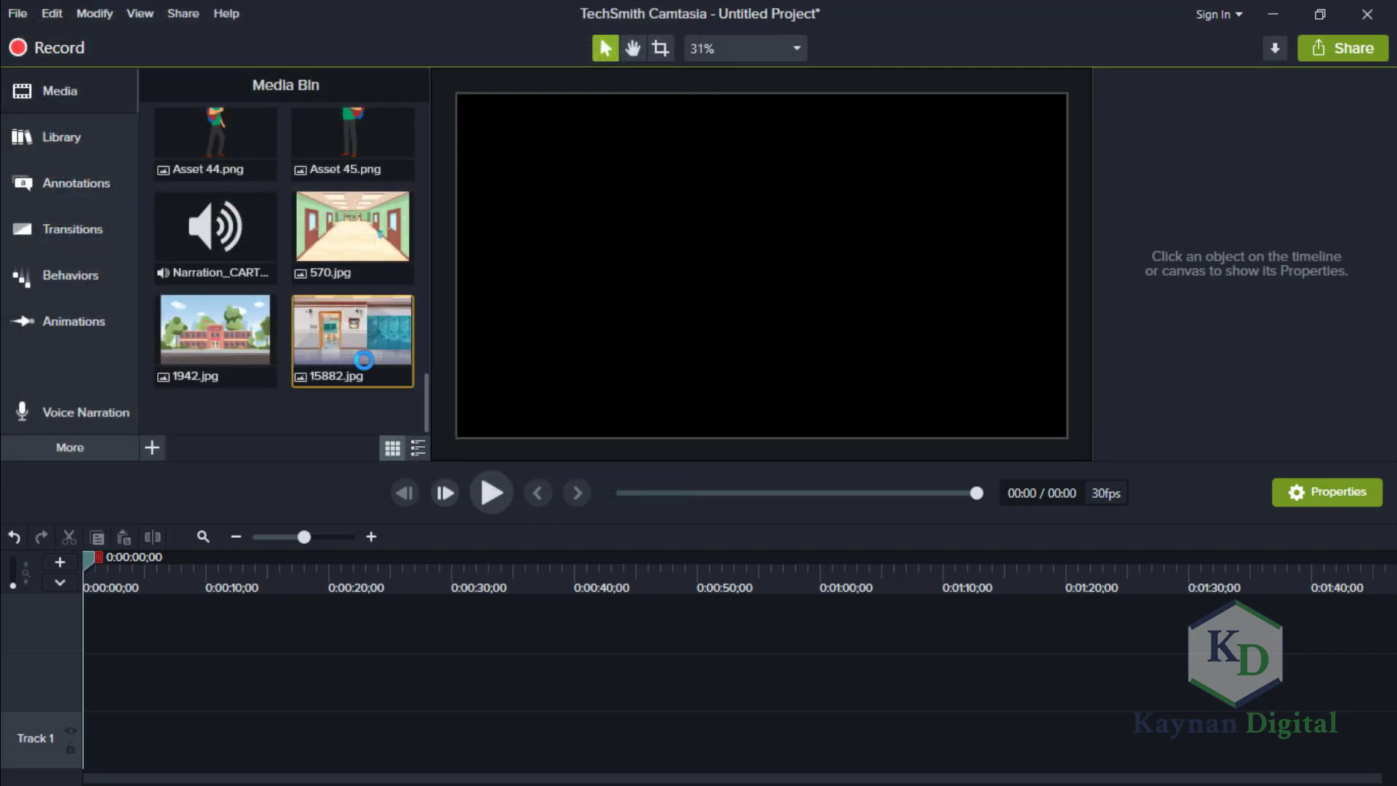
pyautogui.moveTo(424, 391); pyautogui.dragTo(418, 429)
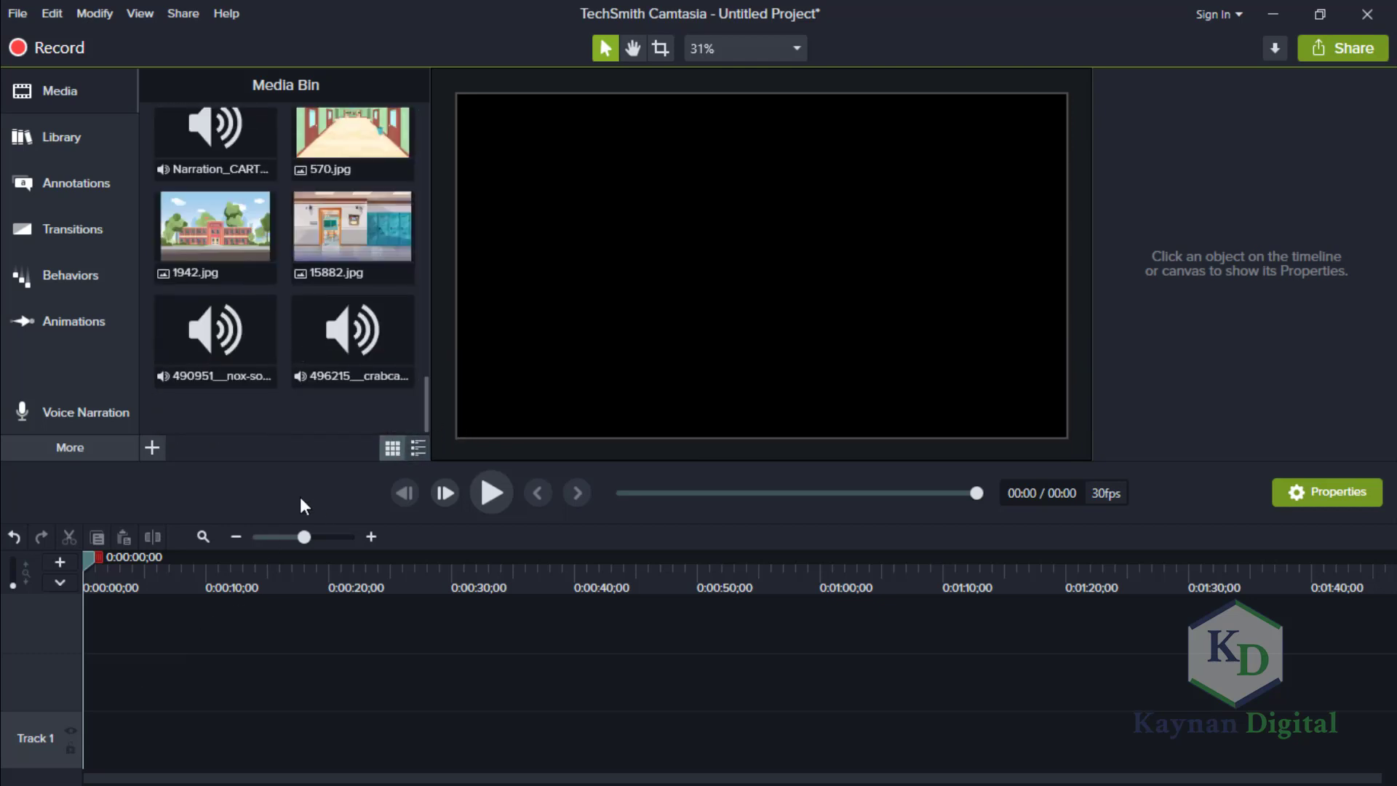
# Place Asset 36.png at the start of Track 2 and shorten its clip to under one second.
pyautogui.moveTo(423, 389); pyautogui.dragTo(426, 290)
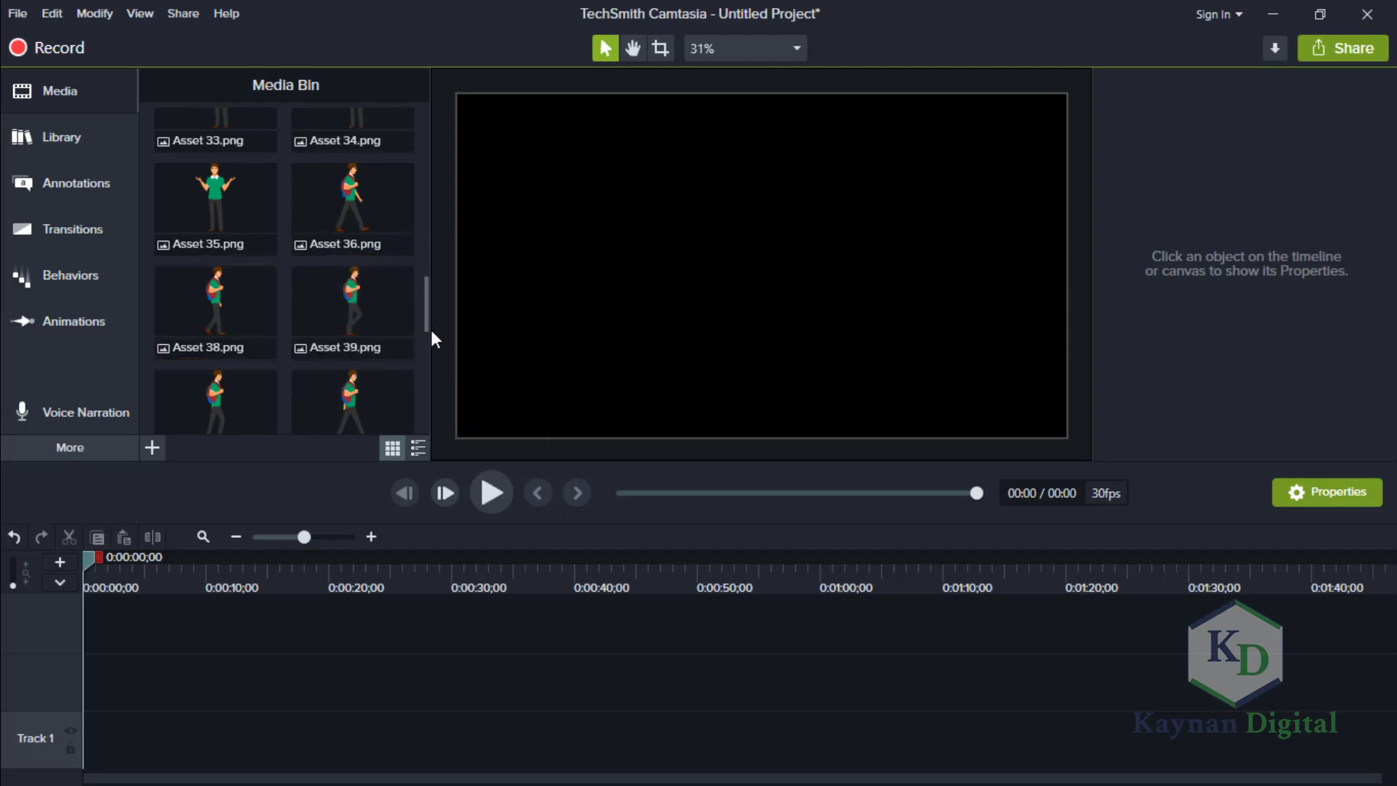
pyautogui.moveTo(420, 321); pyautogui.dragTo(427, 381)
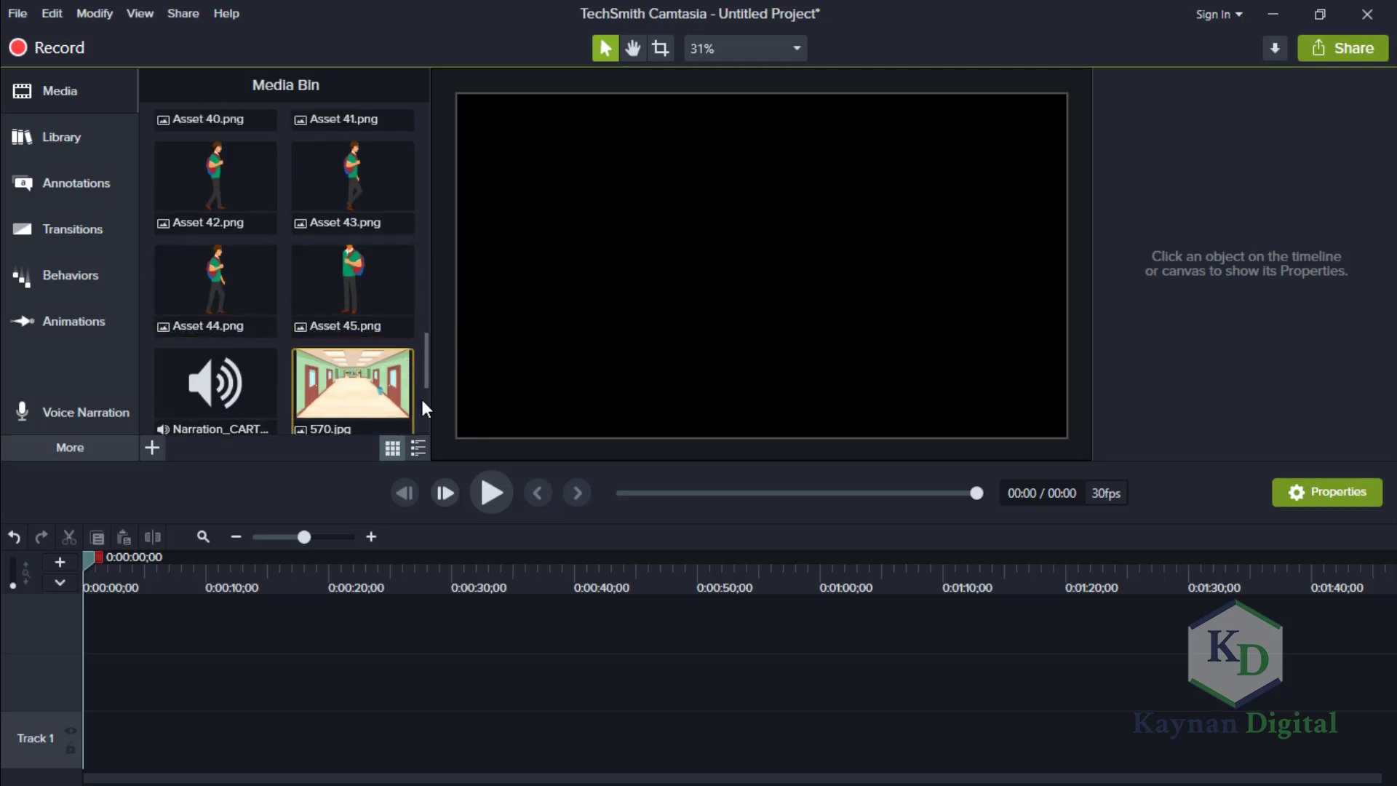
pyautogui.moveTo(424, 369); pyautogui.dragTo(426, 295)
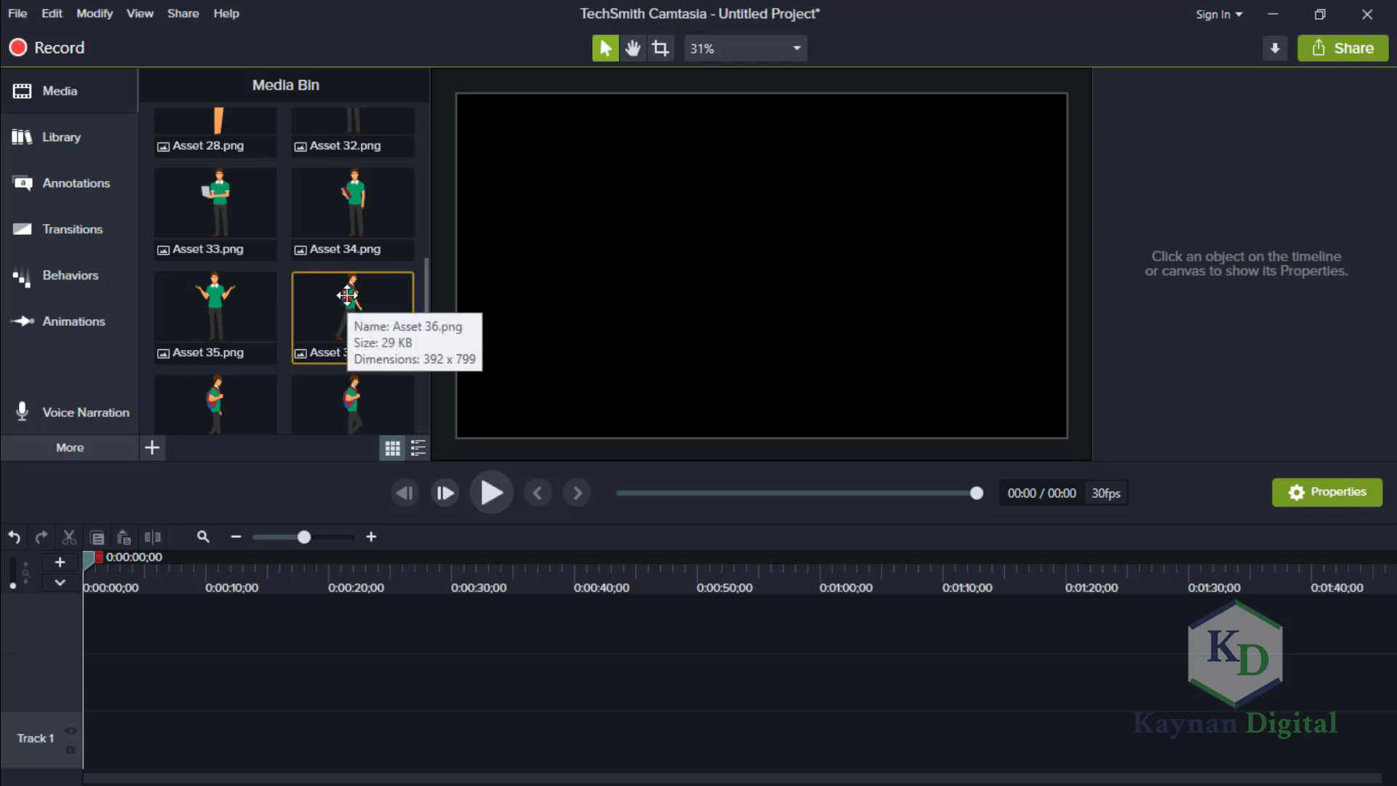
pyautogui.moveTo(347, 295); pyautogui.dragTo(77, 701)
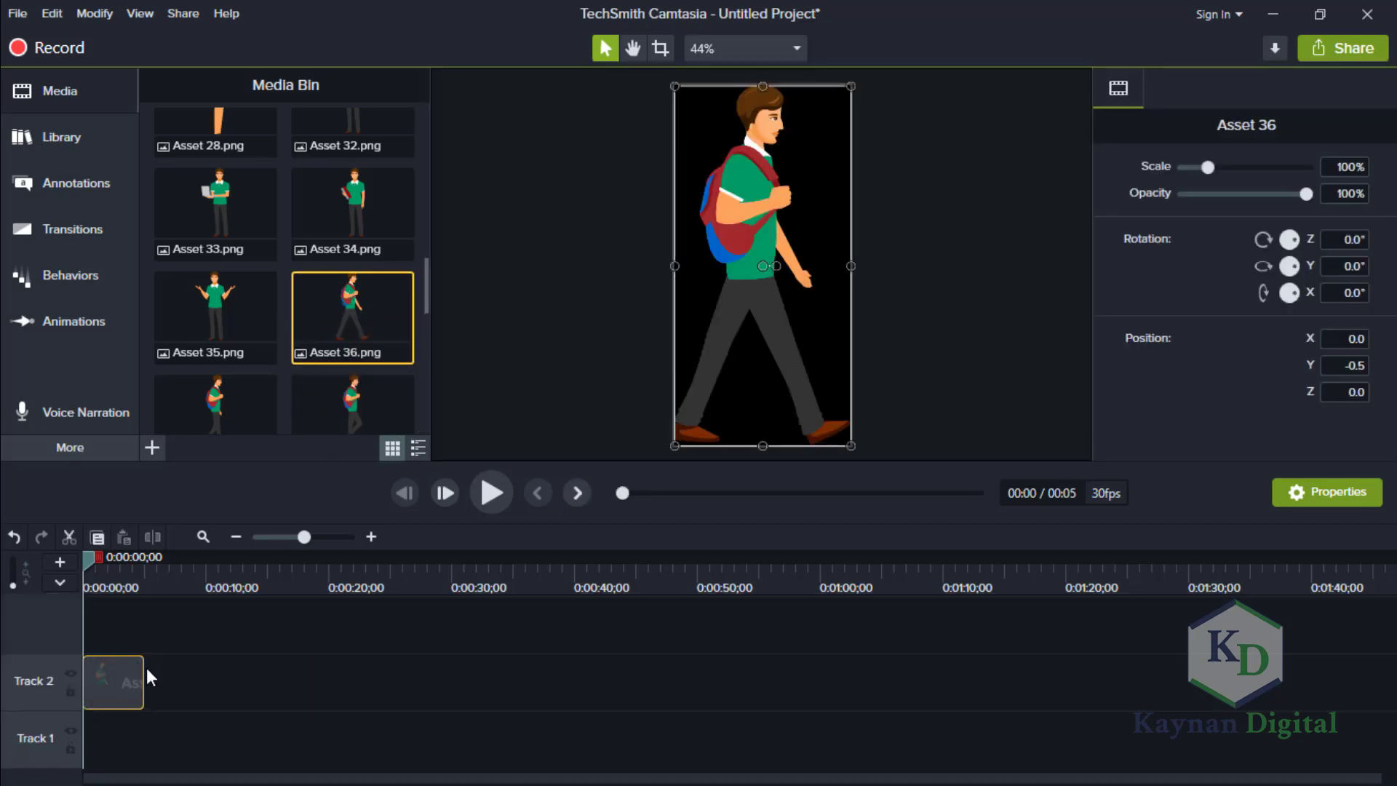
pyautogui.moveTo(143, 667)
pyautogui.mouseDown()
pyautogui.moveTo(198, 674)
pyautogui.moveTo(137, 679)
pyautogui.mouseUp()
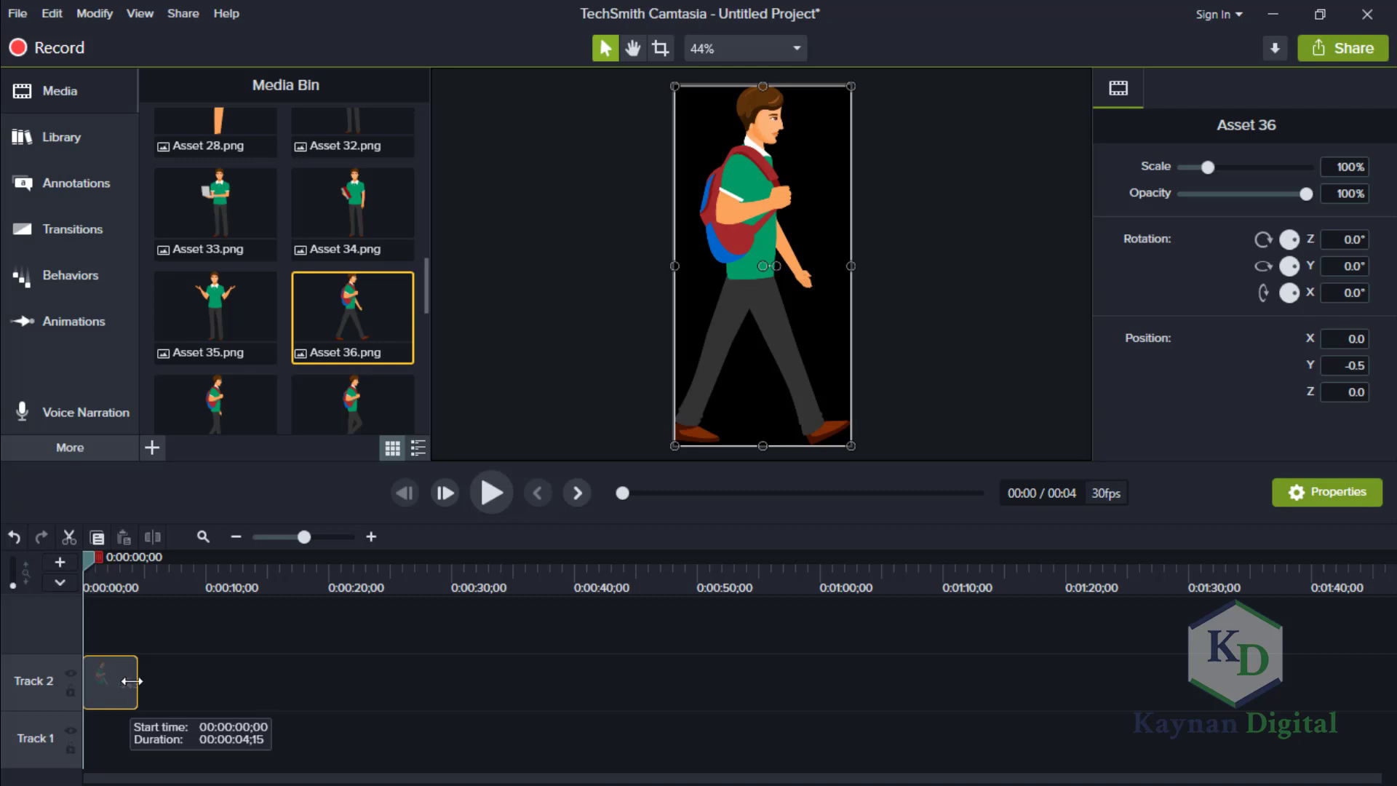
pyautogui.moveTo(132, 681); pyautogui.dragTo(92, 695)
pyautogui.moveTo(303, 532); pyautogui.dragTo(320, 539)
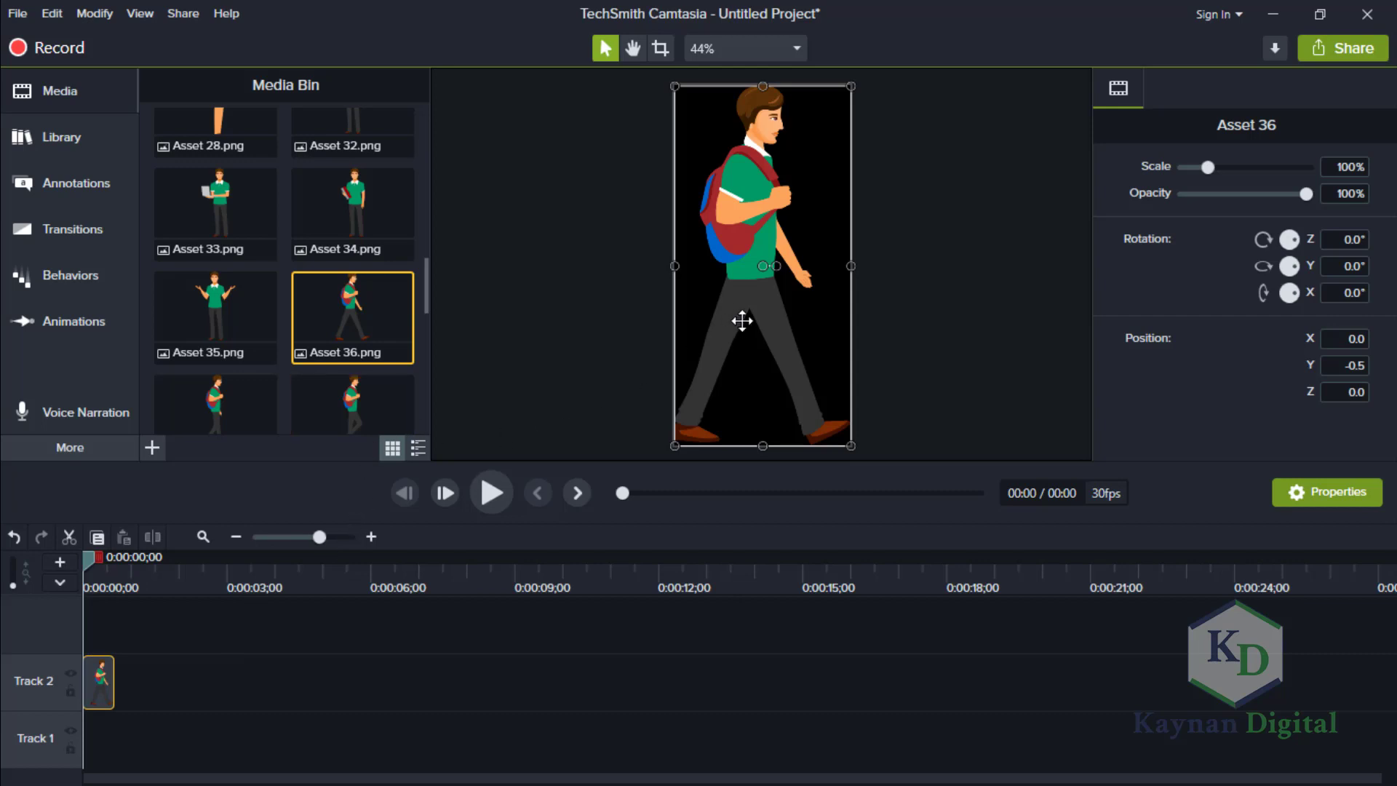
# Try to scale Asset 36 to 80% and move the figure off the canvas on its left side.
pyautogui.moveTo(742, 321); pyautogui.dragTo(618, 329)
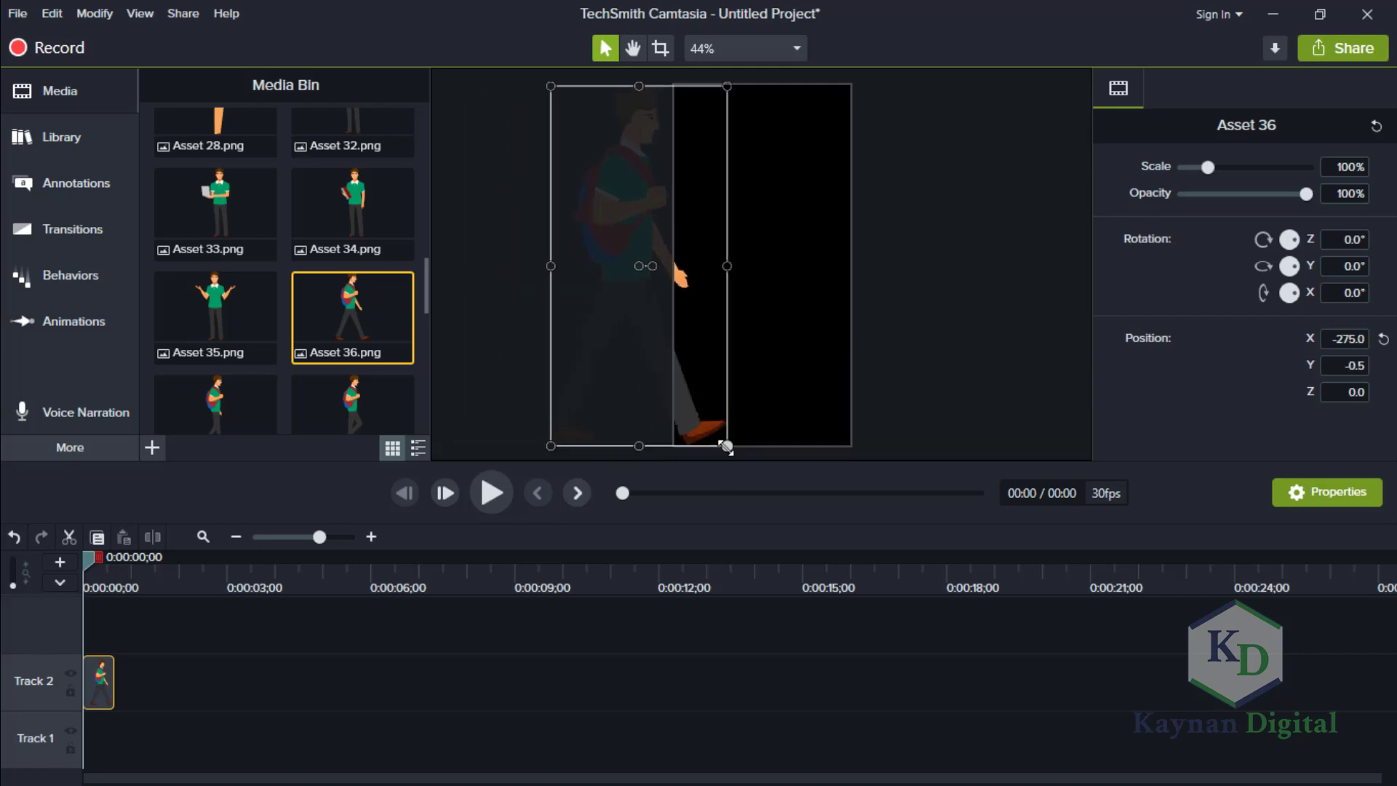
pyautogui.moveTo(726, 446); pyautogui.dragTo(691, 402)
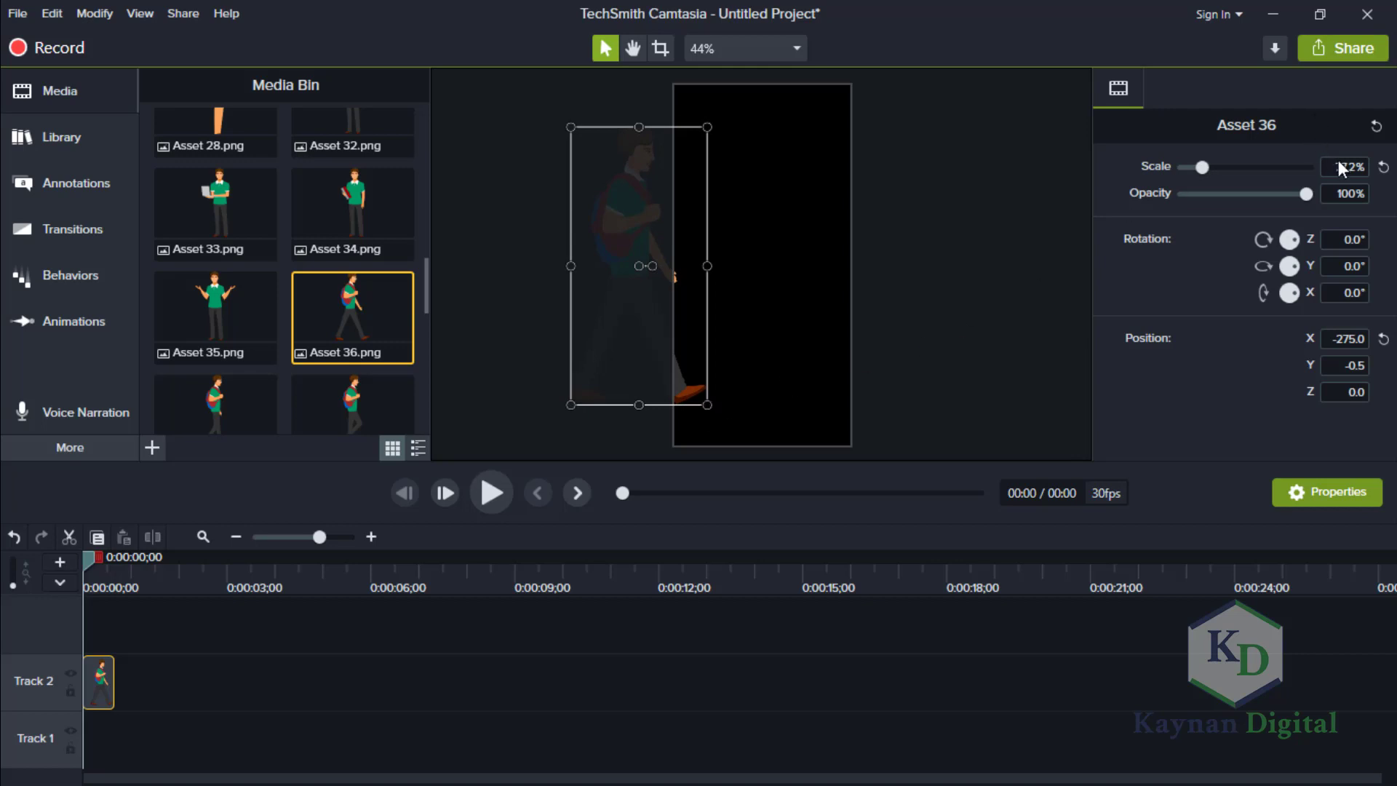
pyautogui.click(1364, 167)
pyautogui.press('Return')
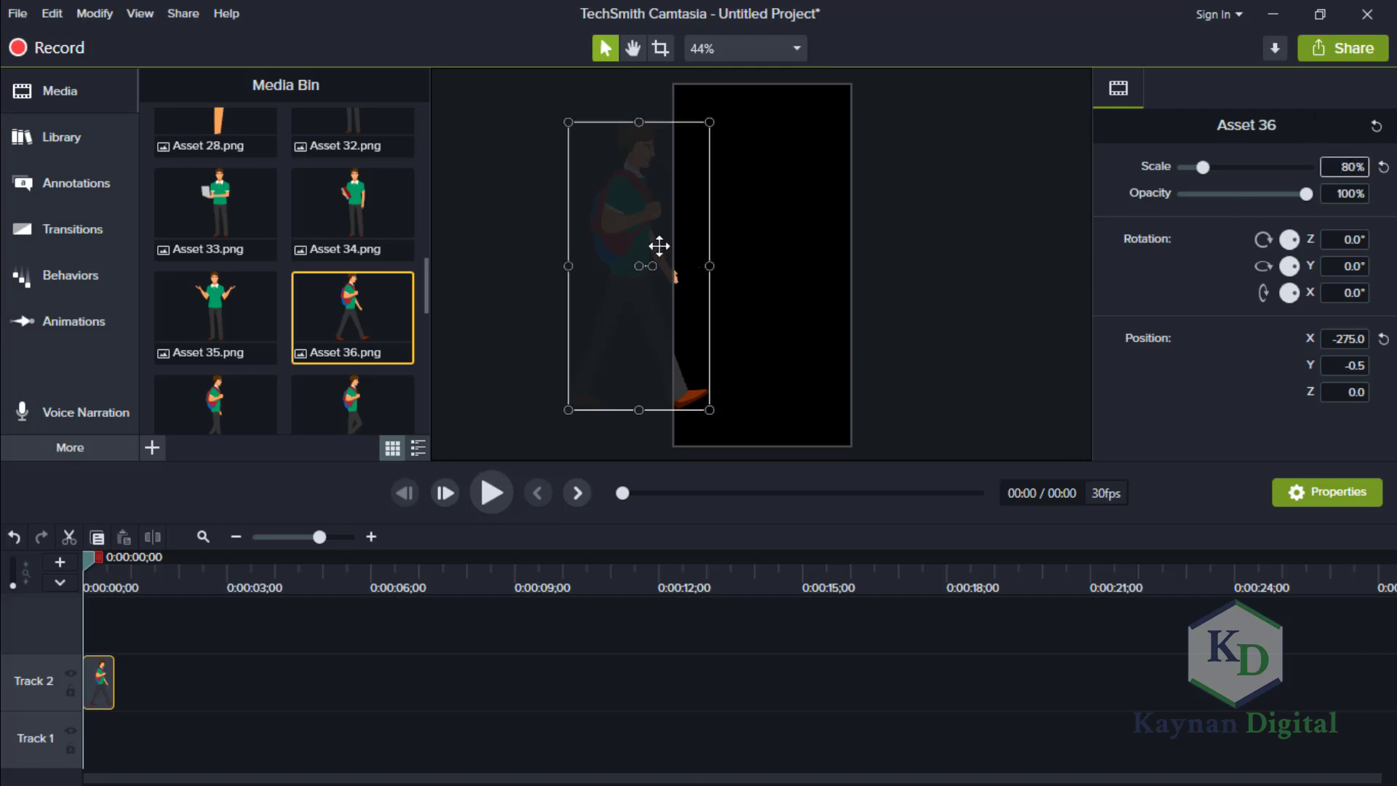
pyautogui.moveTo(647, 228); pyautogui.dragTo(511, 274)
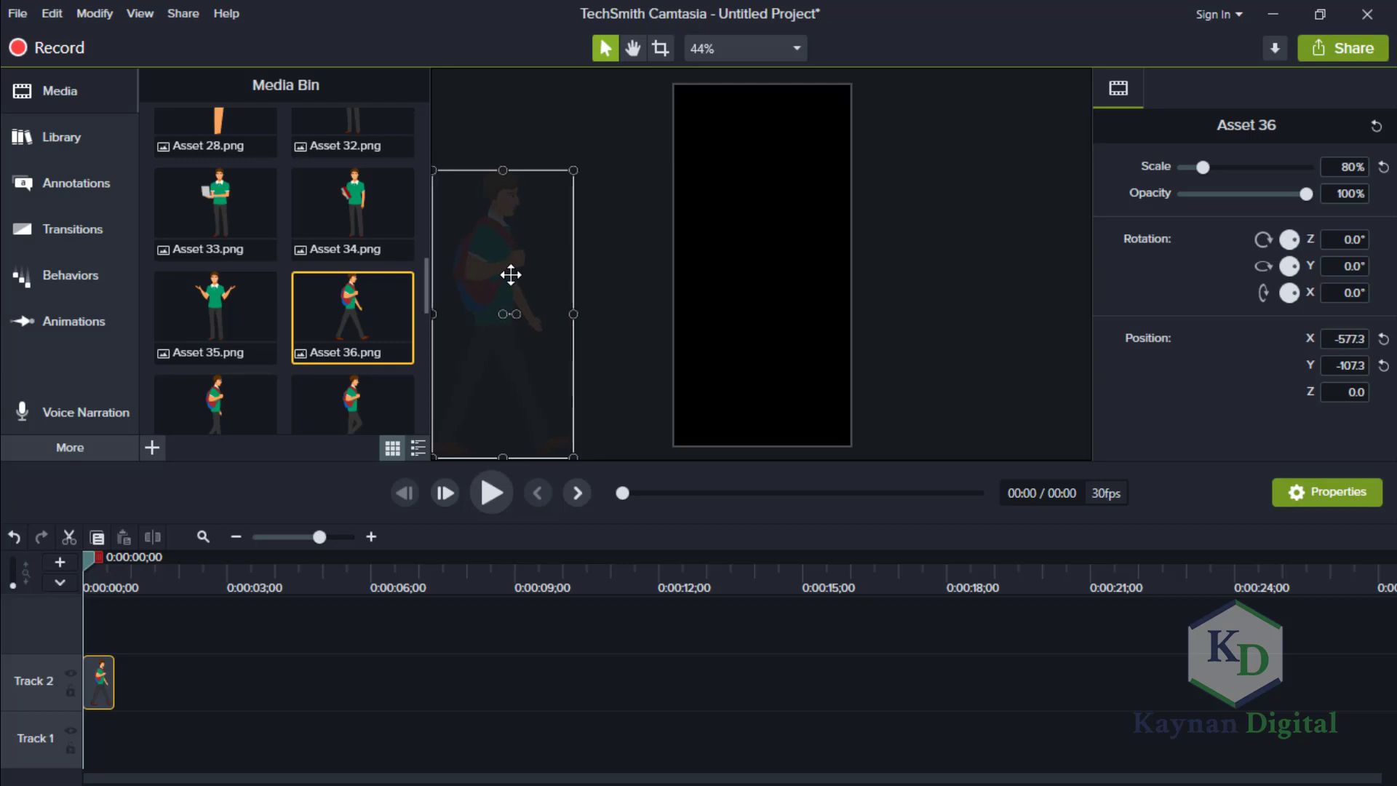
pyautogui.click(925, 274)
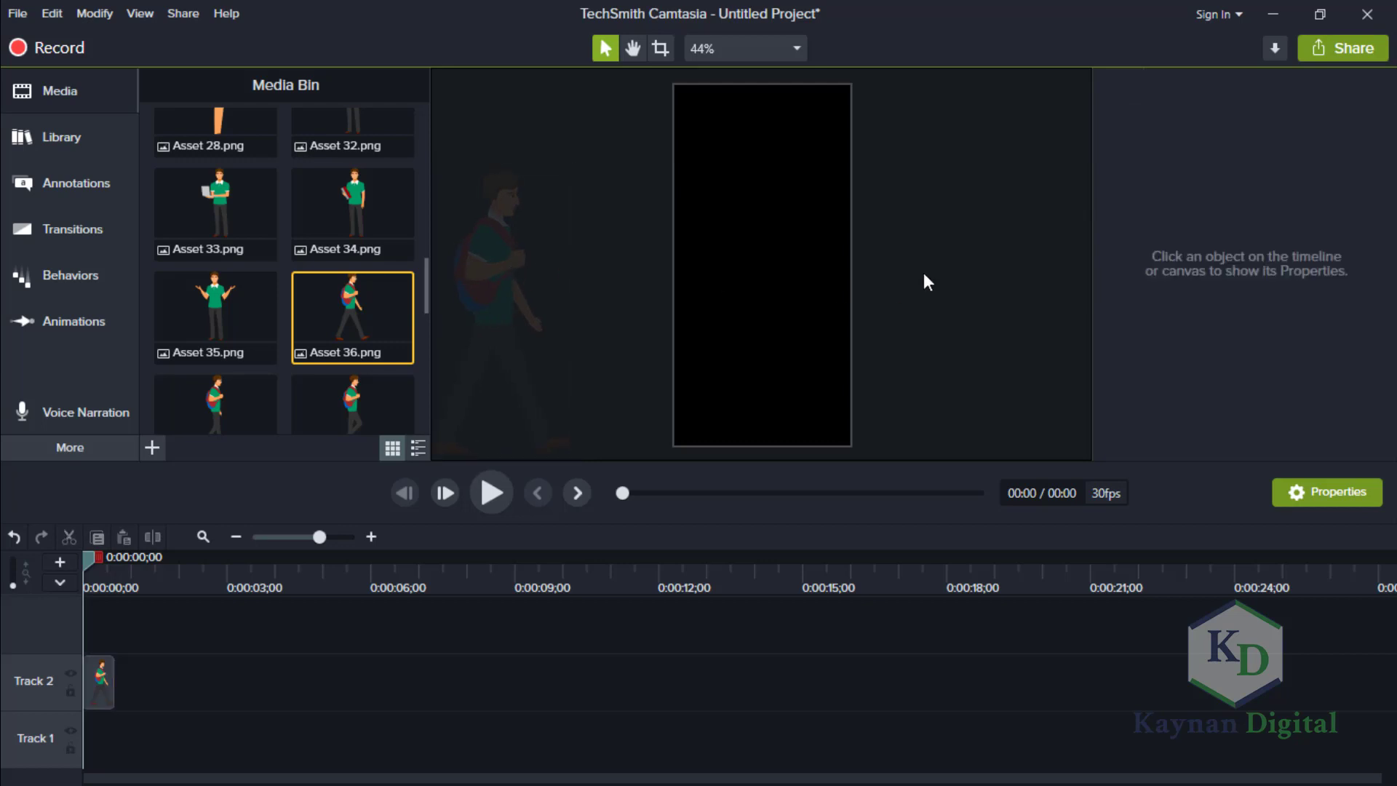
# Undo the edits to Asset 36 and its placement so that the timeline is empty again.
pyautogui.hotkey('ctrl', 'z')
pyautogui.hotkey('ctrl', 'z')
pyautogui.hotkey('ctrl', 'z')
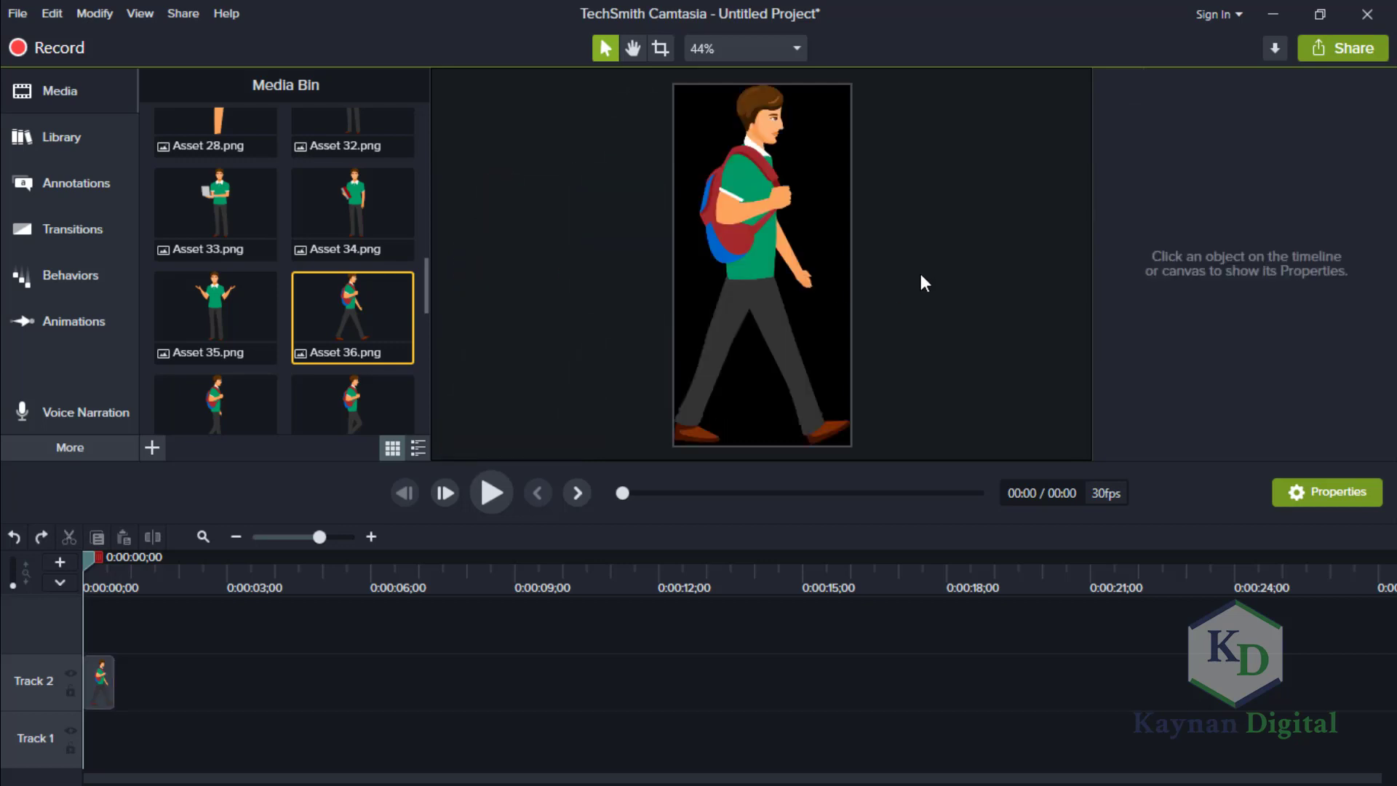
pyautogui.hotkey('ctrl', 'z')
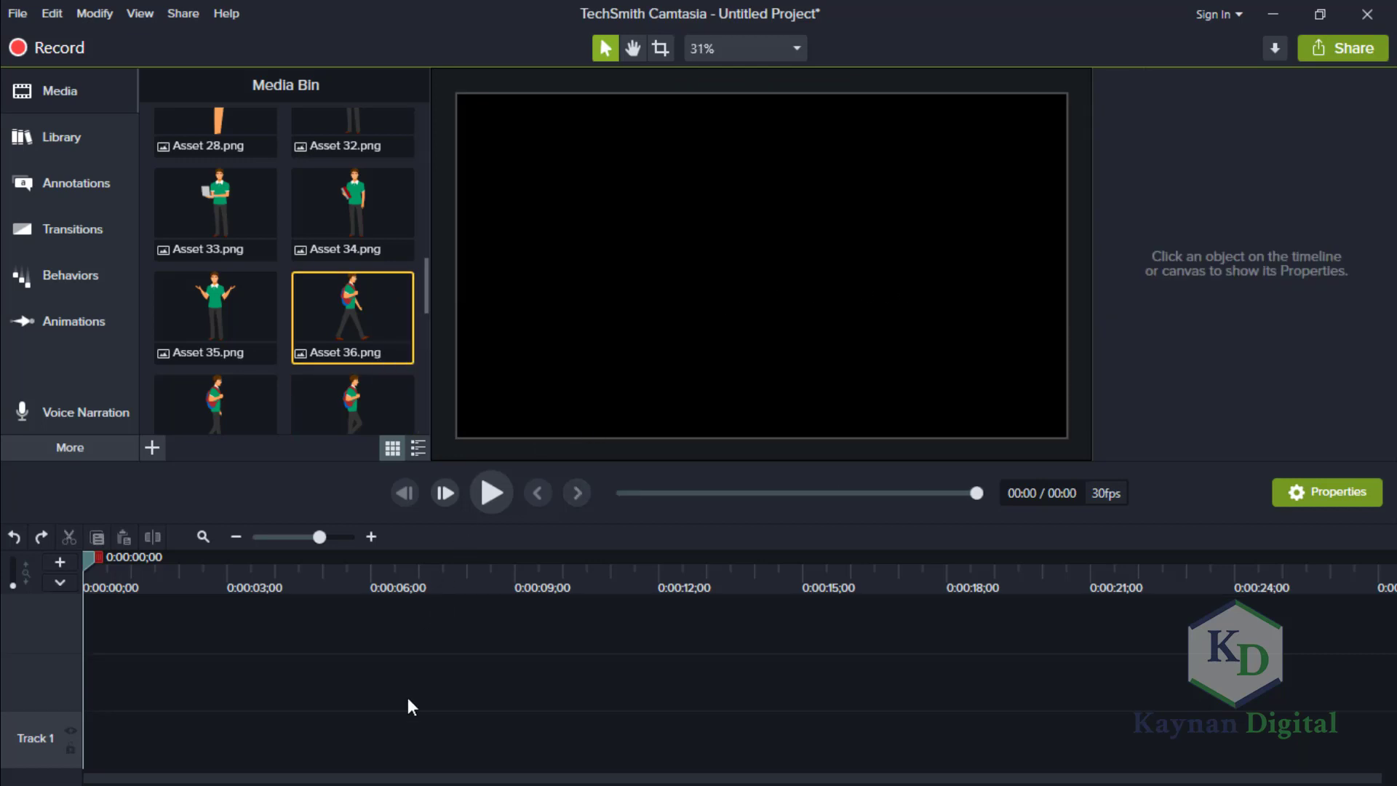
# Place Asset 36.png at the start of Track 2 and move the figure to the canvas's lower-left corner.
pyautogui.moveTo(362, 305); pyautogui.dragTo(73, 688)
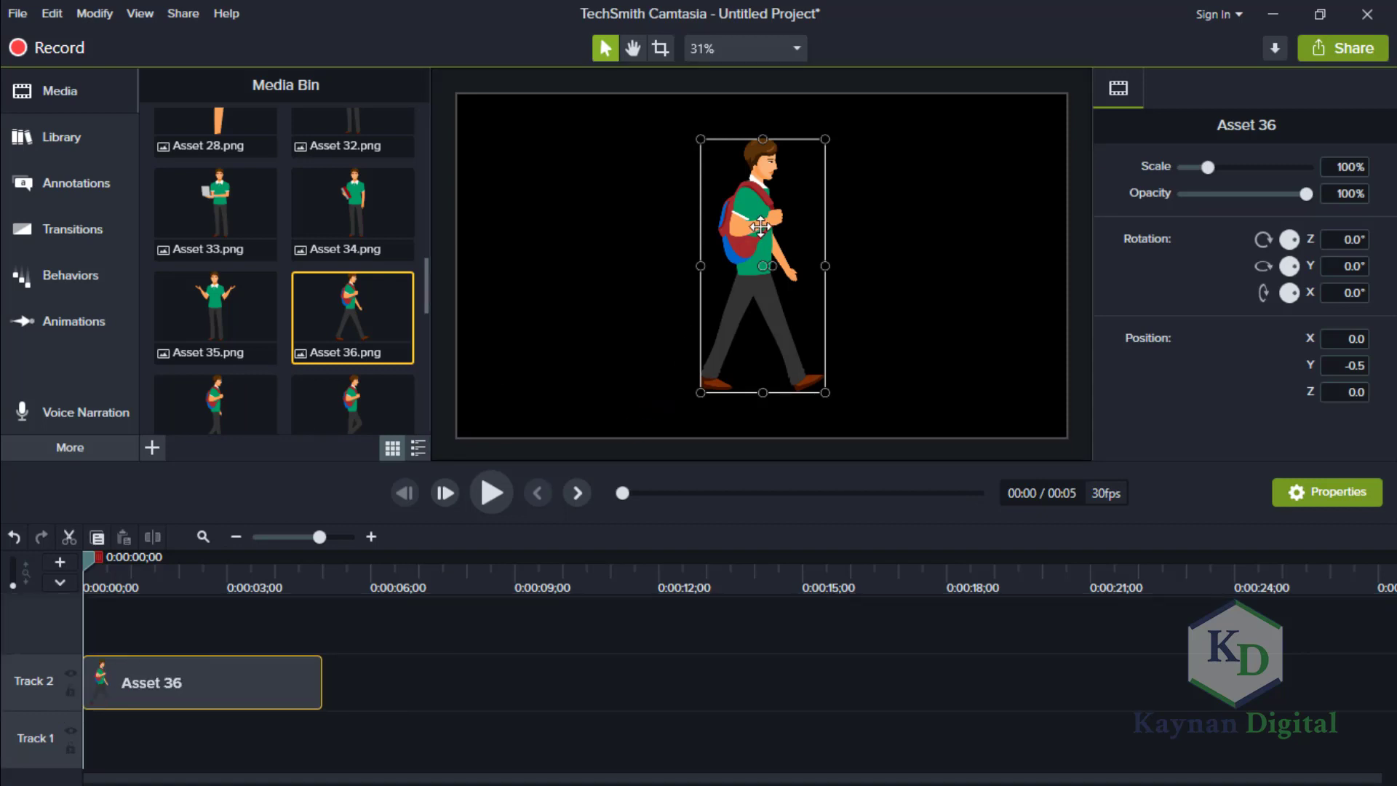
pyautogui.moveTo(753, 220); pyautogui.dragTo(656, 217)
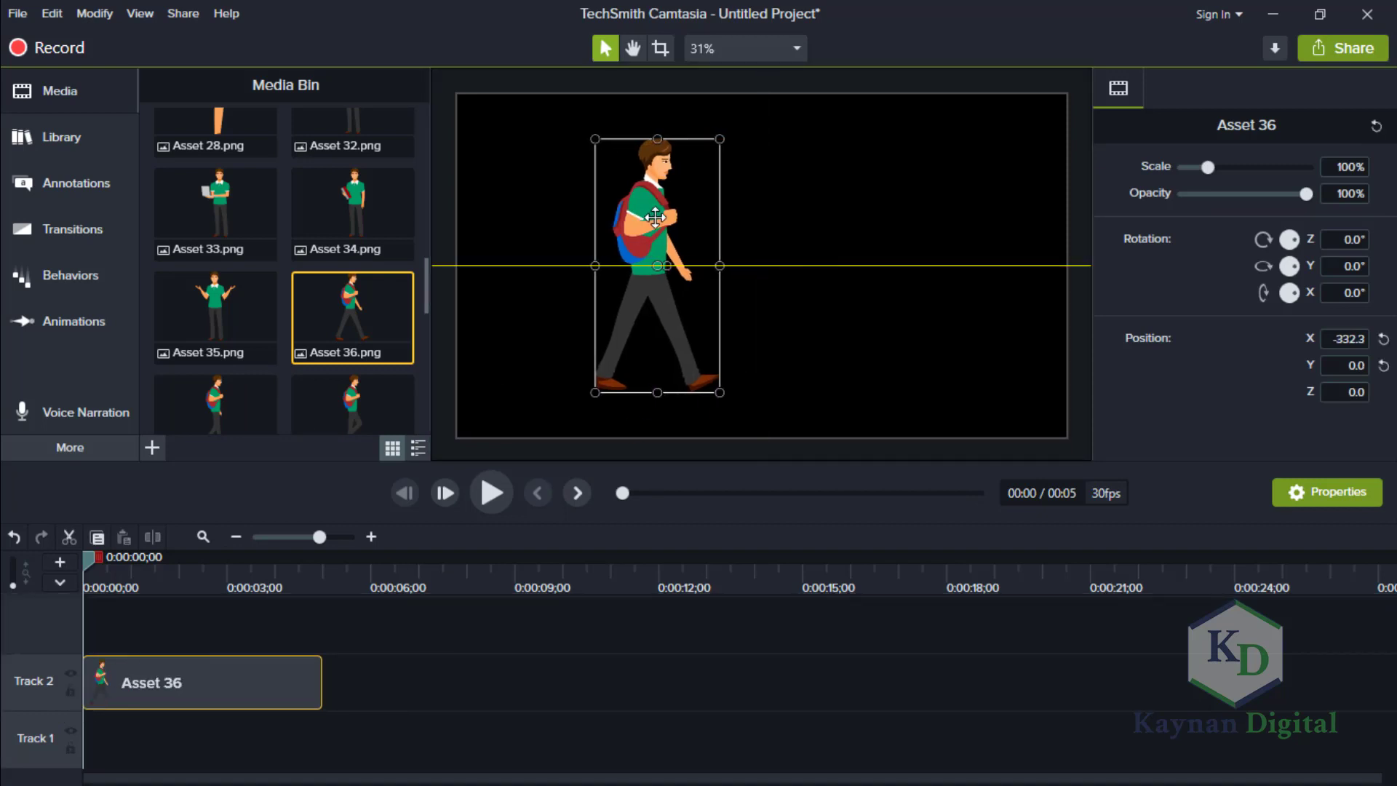
pyautogui.moveTo(655, 217); pyautogui.dragTo(513, 273)
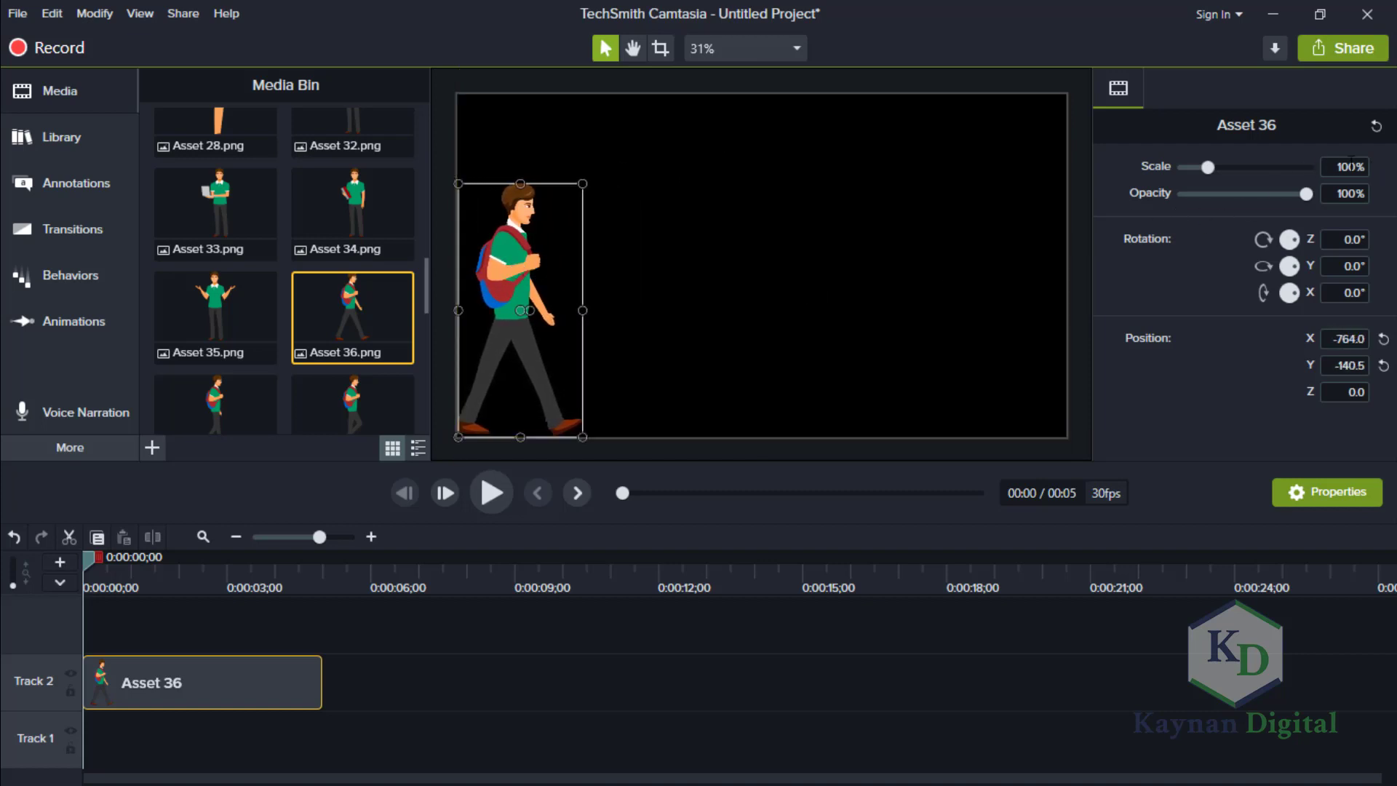
# Scale Asset 36 to 80%, flush in the canvas's lower-left corner, and shorten its clip to under one second.
pyautogui.moveTo(1338, 162); pyautogui.dragTo(1375, 176)
pyautogui.write('80')
pyautogui.press('Return')
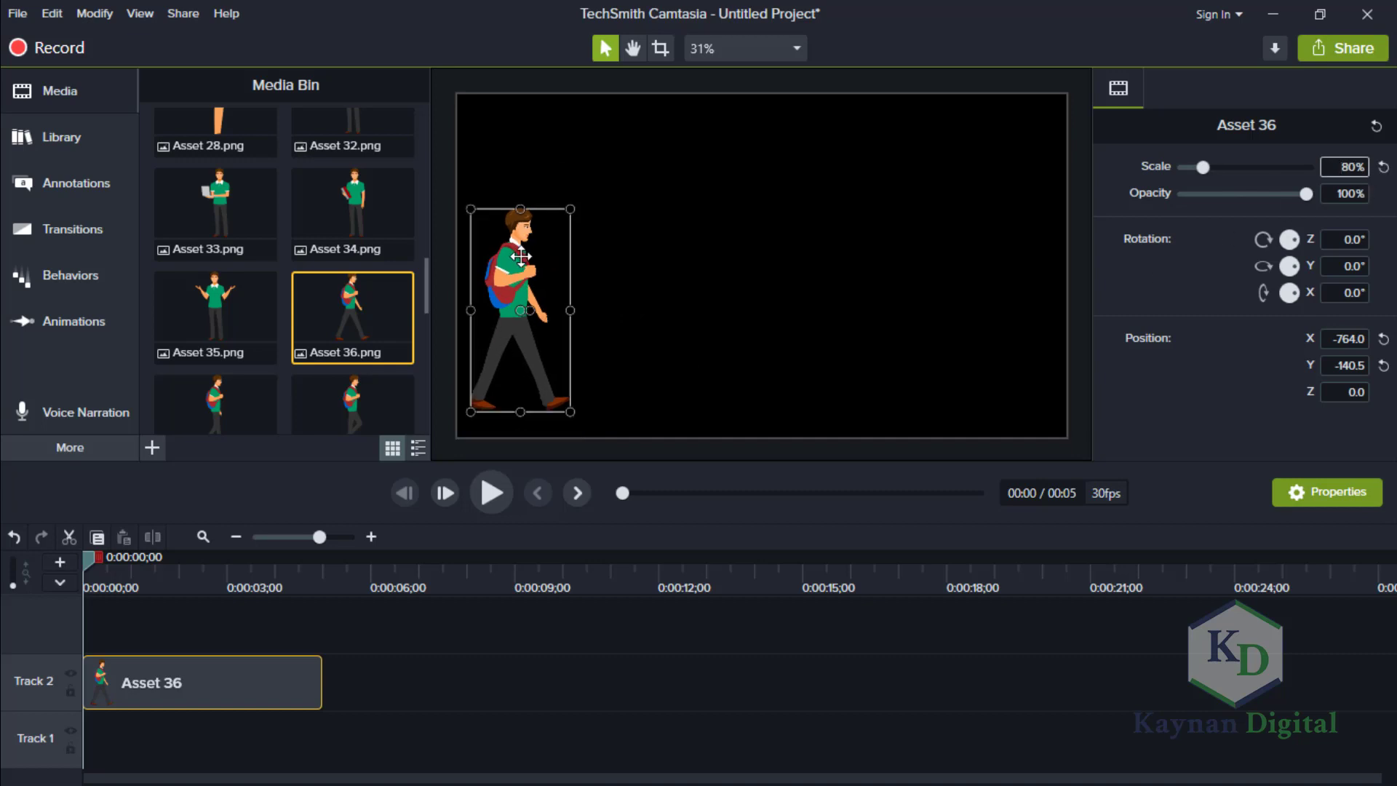
pyautogui.moveTo(530, 254); pyautogui.dragTo(514, 280)
pyautogui.moveTo(321, 677); pyautogui.dragTo(117, 679)
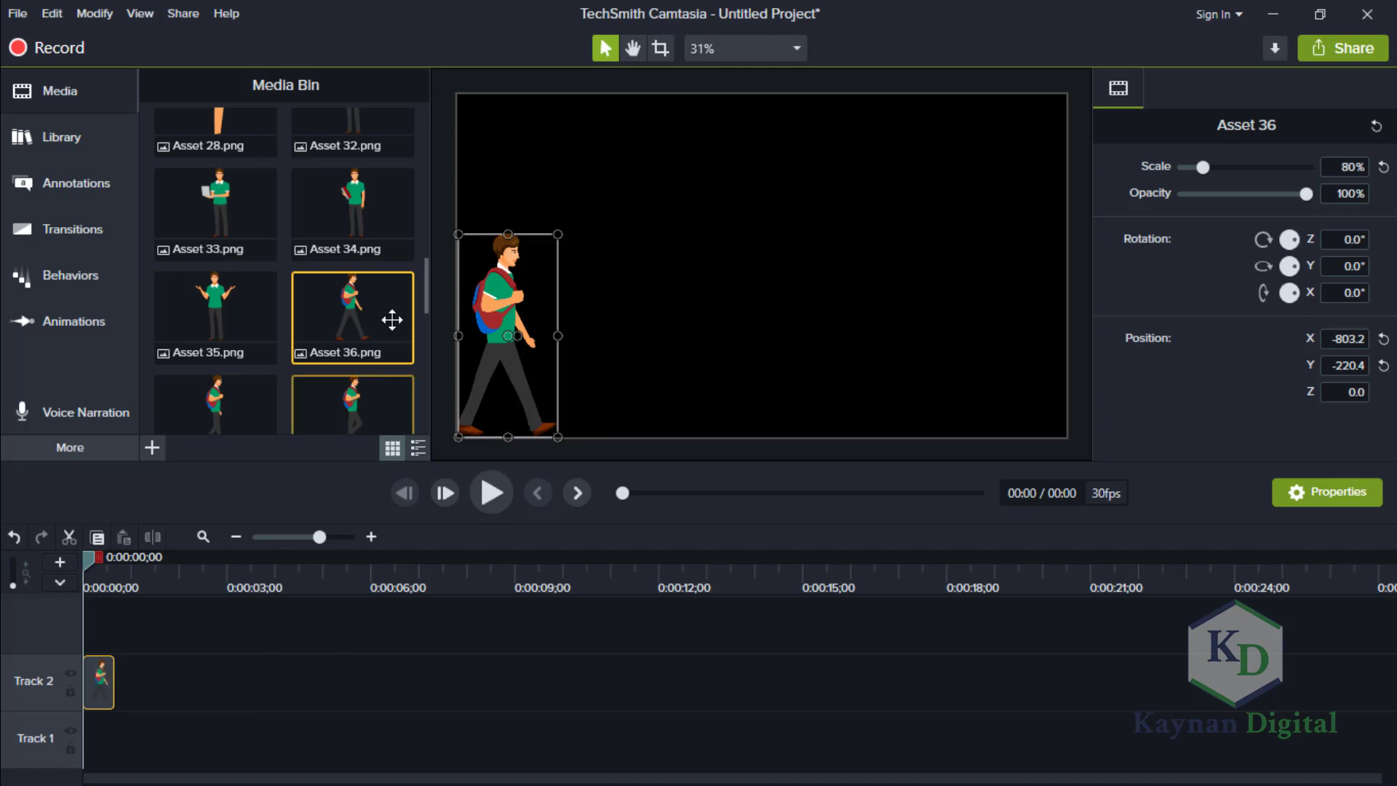
# Add Asset 38.png directly after Asset 36 on Track 2 and shorten its clip to the same length.
pyautogui.moveTo(425, 290); pyautogui.dragTo(424, 328)
pyautogui.moveTo(208, 268); pyautogui.dragTo(115, 692)
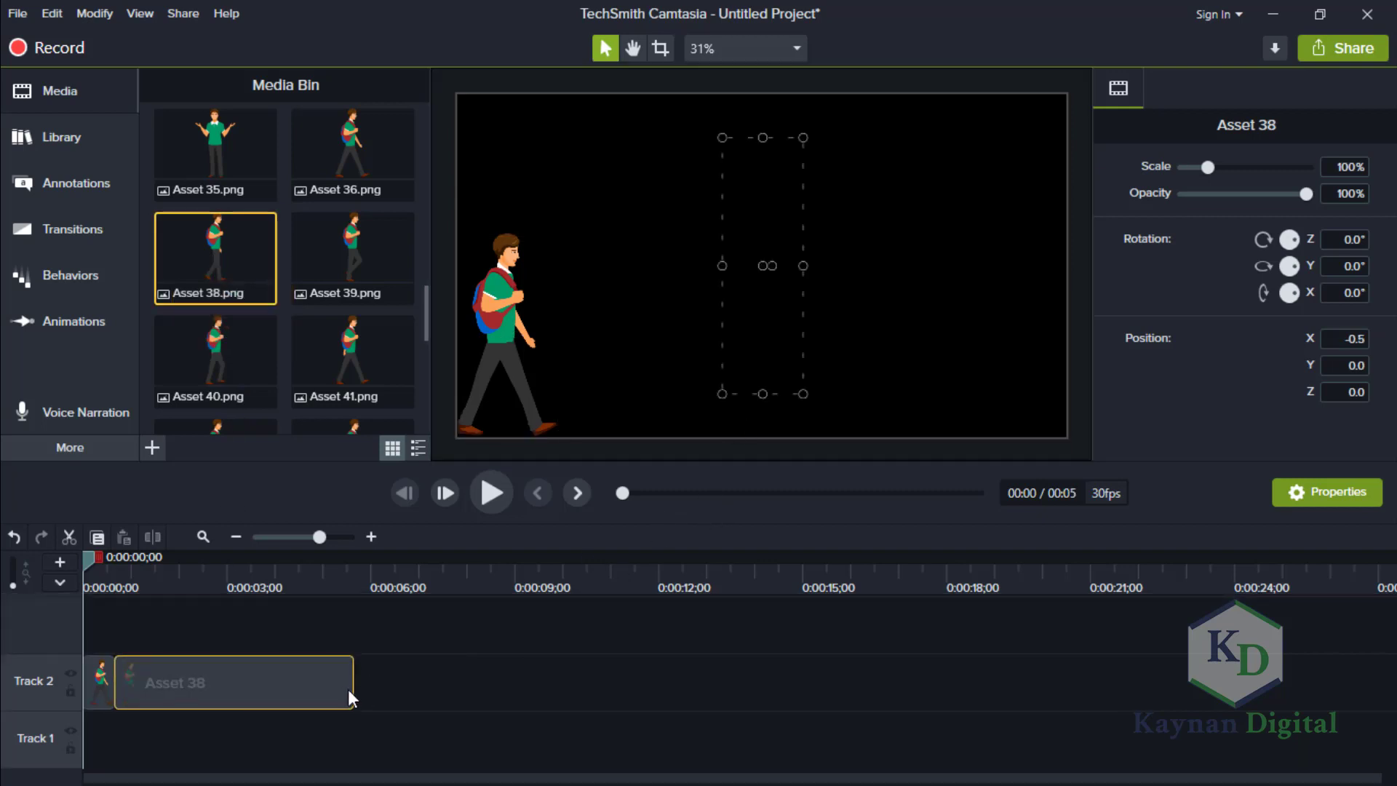
pyautogui.moveTo(354, 682); pyautogui.dragTo(145, 677)
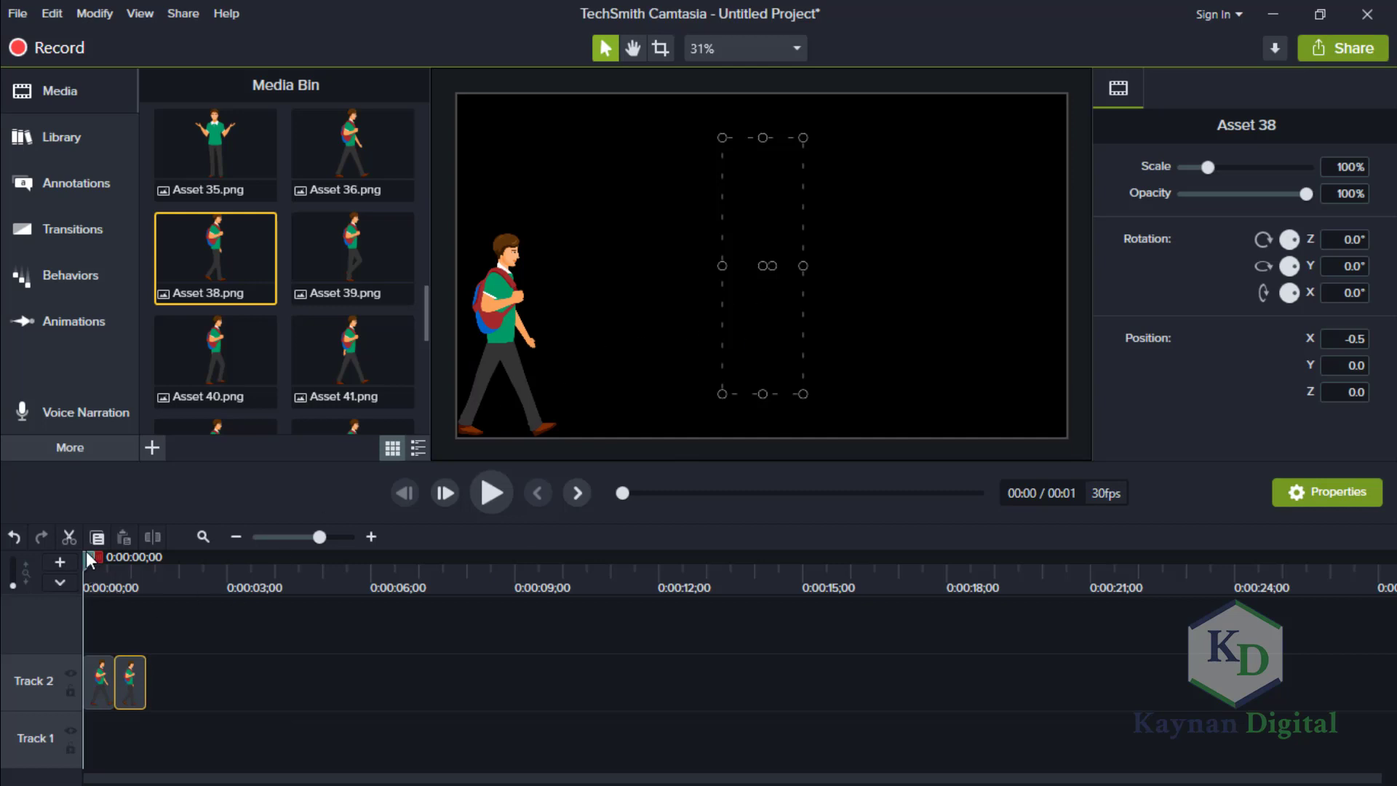
# Scale Asset 38 to 80% and align the figure with the canvas's lower-left corner.
pyautogui.moveTo(86, 552); pyautogui.dragTo(123, 561)
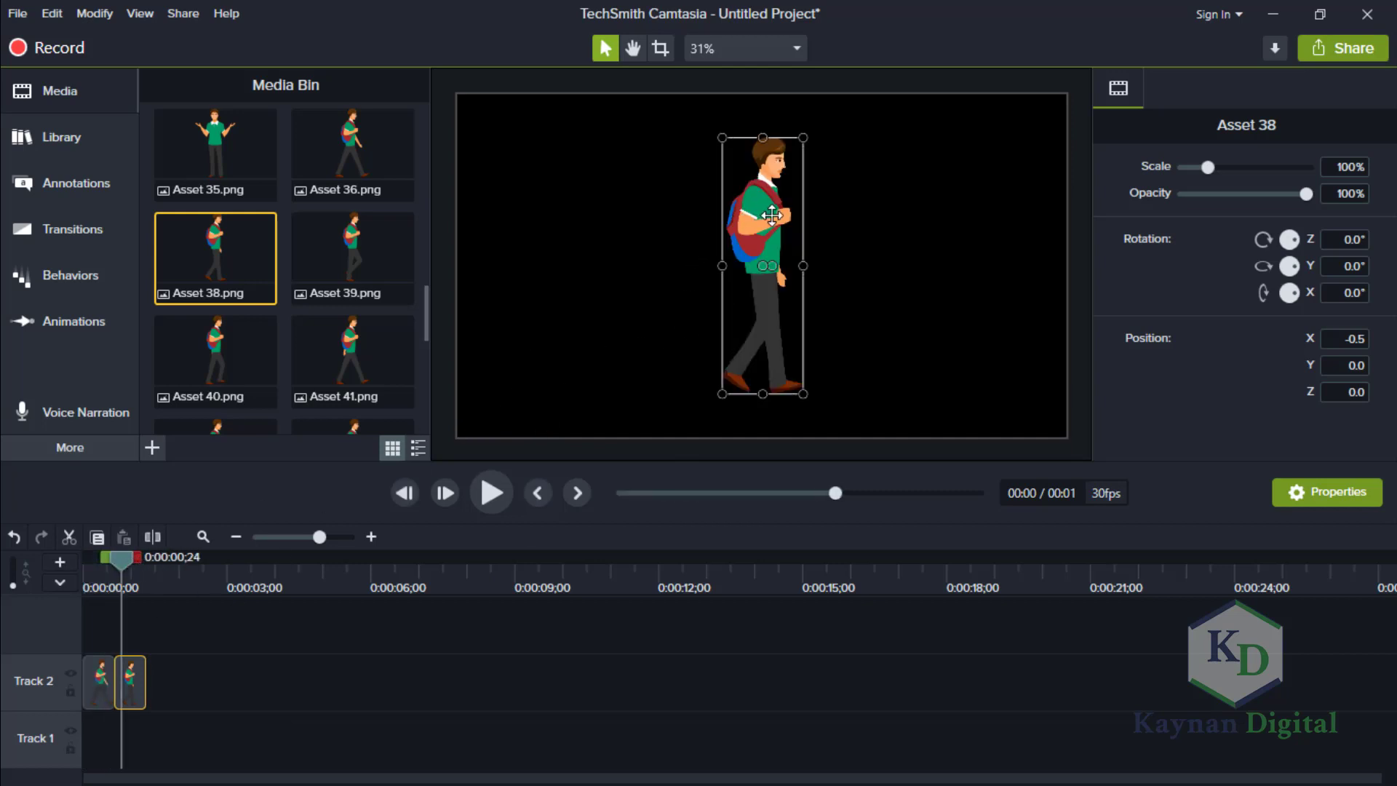
pyautogui.click(1339, 168)
pyautogui.press('Return')
pyautogui.moveTo(758, 229); pyautogui.dragTo(488, 295)
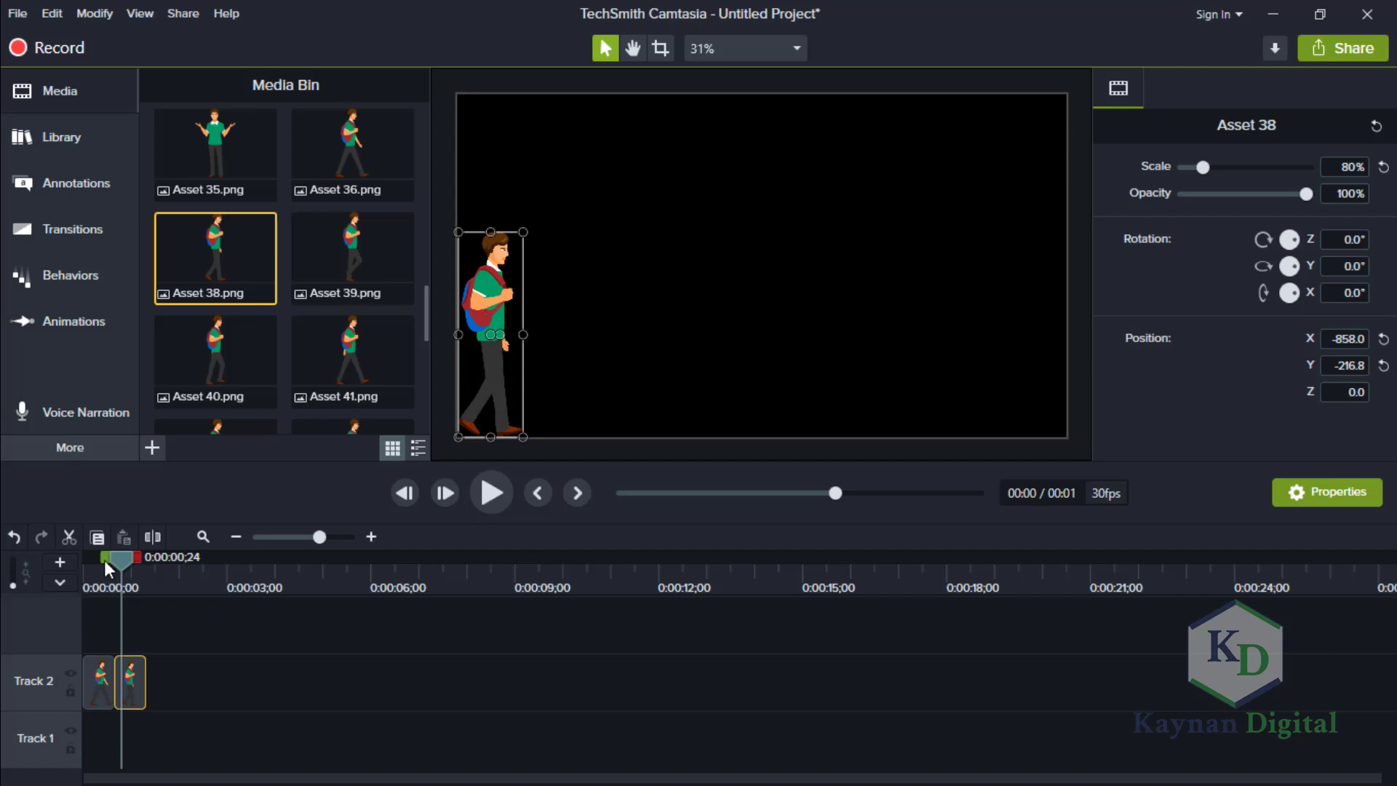
# Add Asset 39.png directly after Asset 38 on Track 2 and shorten its clip to match the others.
pyautogui.moveTo(112, 559); pyautogui.dragTo(147, 571)
pyautogui.moveTo(357, 256); pyautogui.dragTo(150, 692)
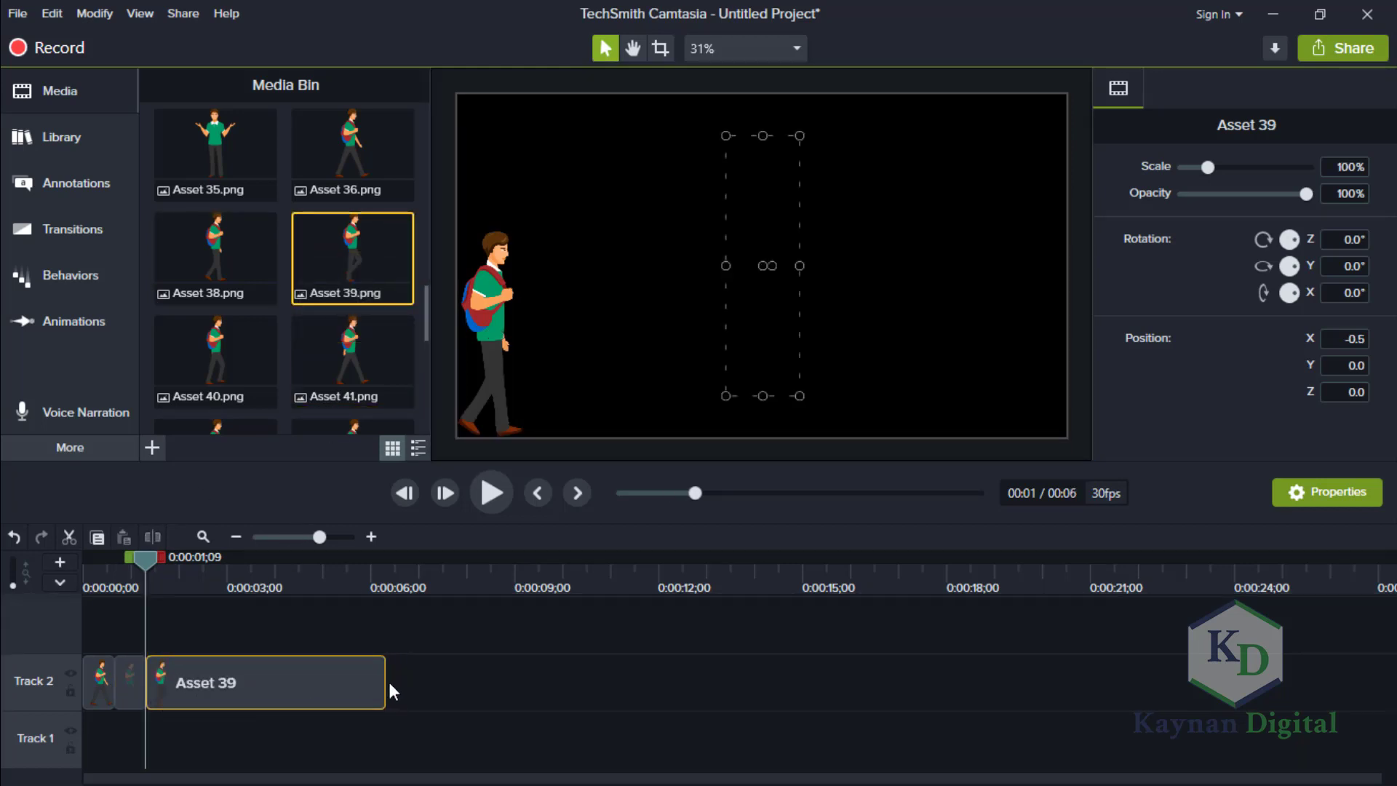
pyautogui.moveTo(384, 681); pyautogui.dragTo(177, 679)
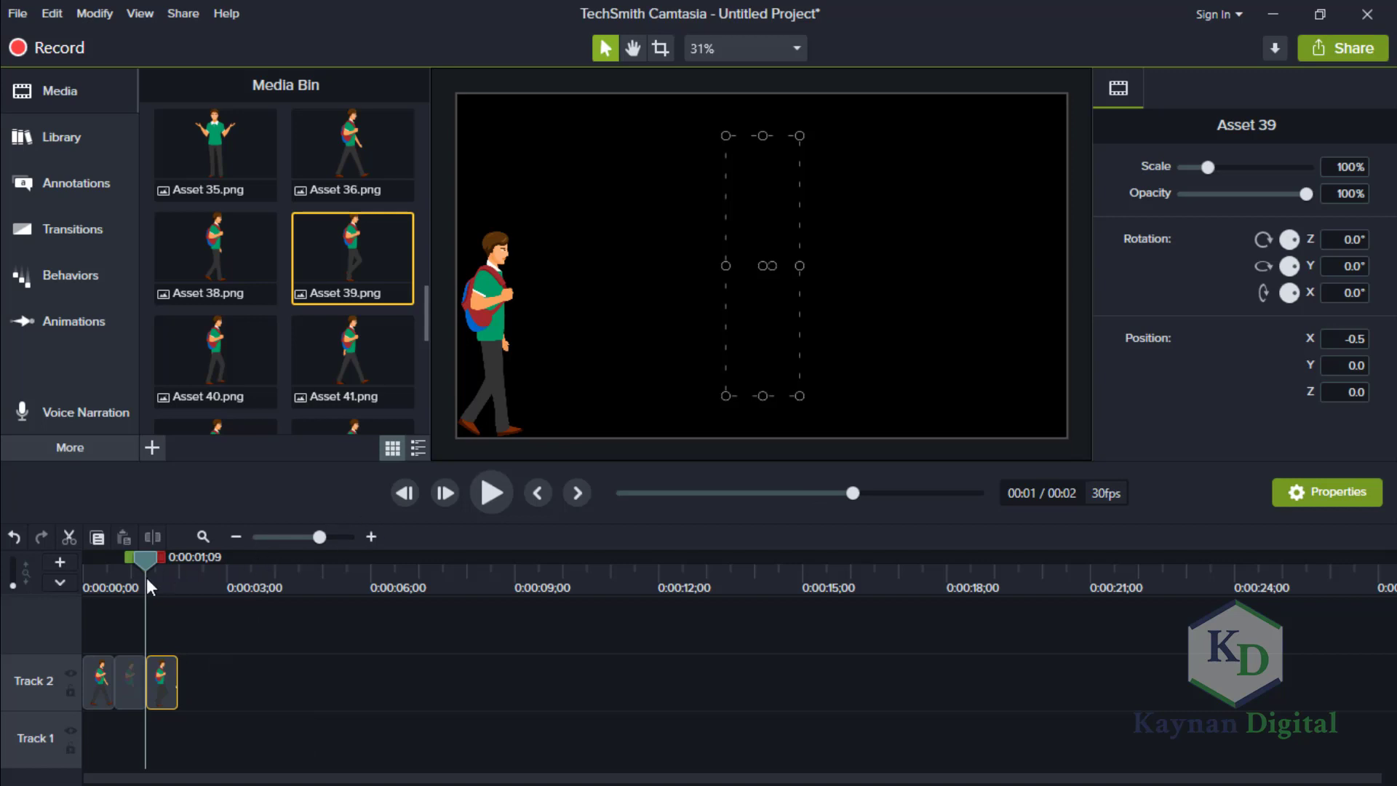
# Scale Asset 39 to 80% like the previous poses and move the figure to the canvas's lower-left corner.
pyautogui.moveTo(151, 562); pyautogui.dragTo(161, 565)
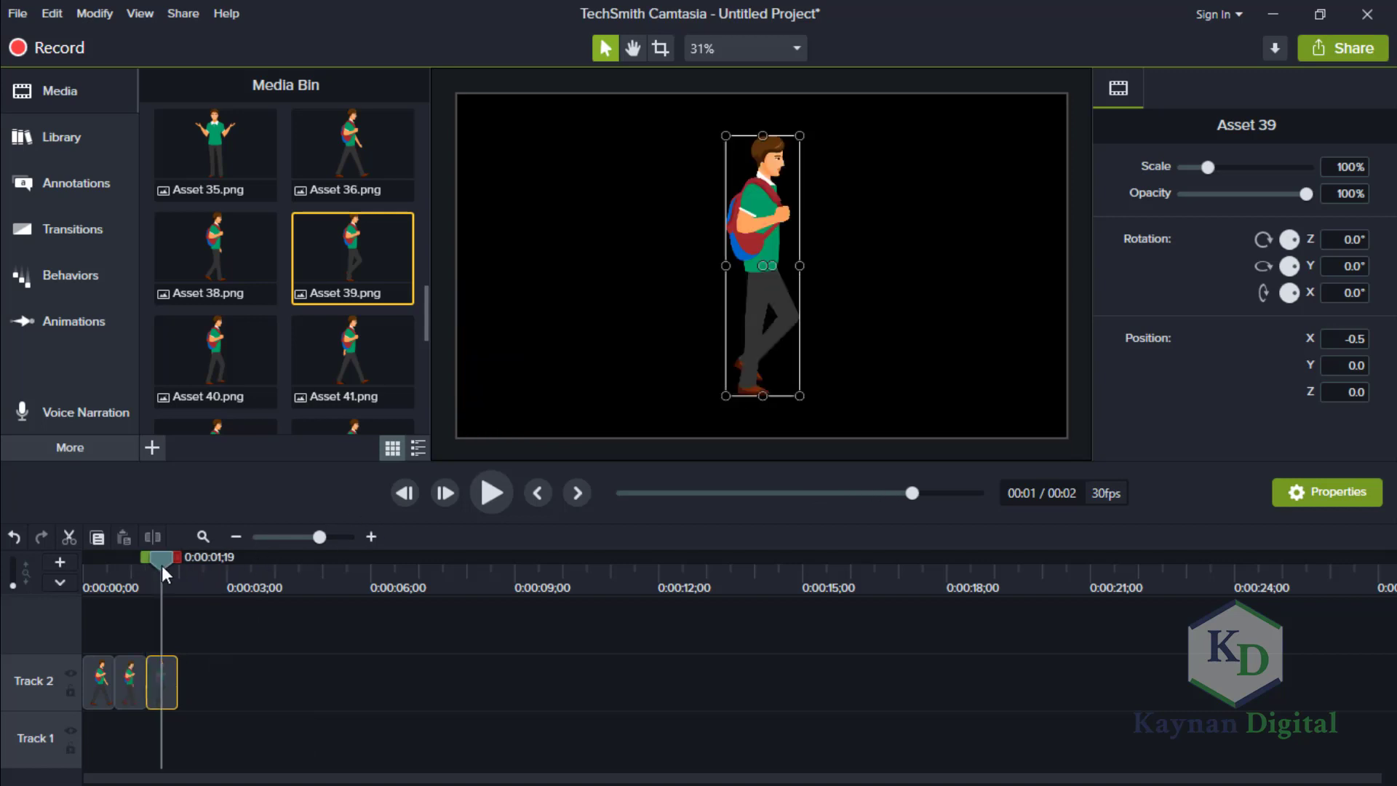
pyautogui.doubleClick(1336, 169)
pyautogui.press('Return')
pyautogui.moveTo(755, 226); pyautogui.dragTo(486, 285)
# Add Asset 40.png directly after Asset 39 on Track 2 and shorten its clip to match the others.
pyautogui.moveTo(167, 558)
pyautogui.mouseDown()
pyautogui.moveTo(133, 564)
pyautogui.moveTo(167, 569)
pyautogui.moveTo(115, 569)
pyautogui.moveTo(174, 579)
pyautogui.mouseUp()
pyautogui.moveTo(233, 364); pyautogui.dragTo(169, 690)
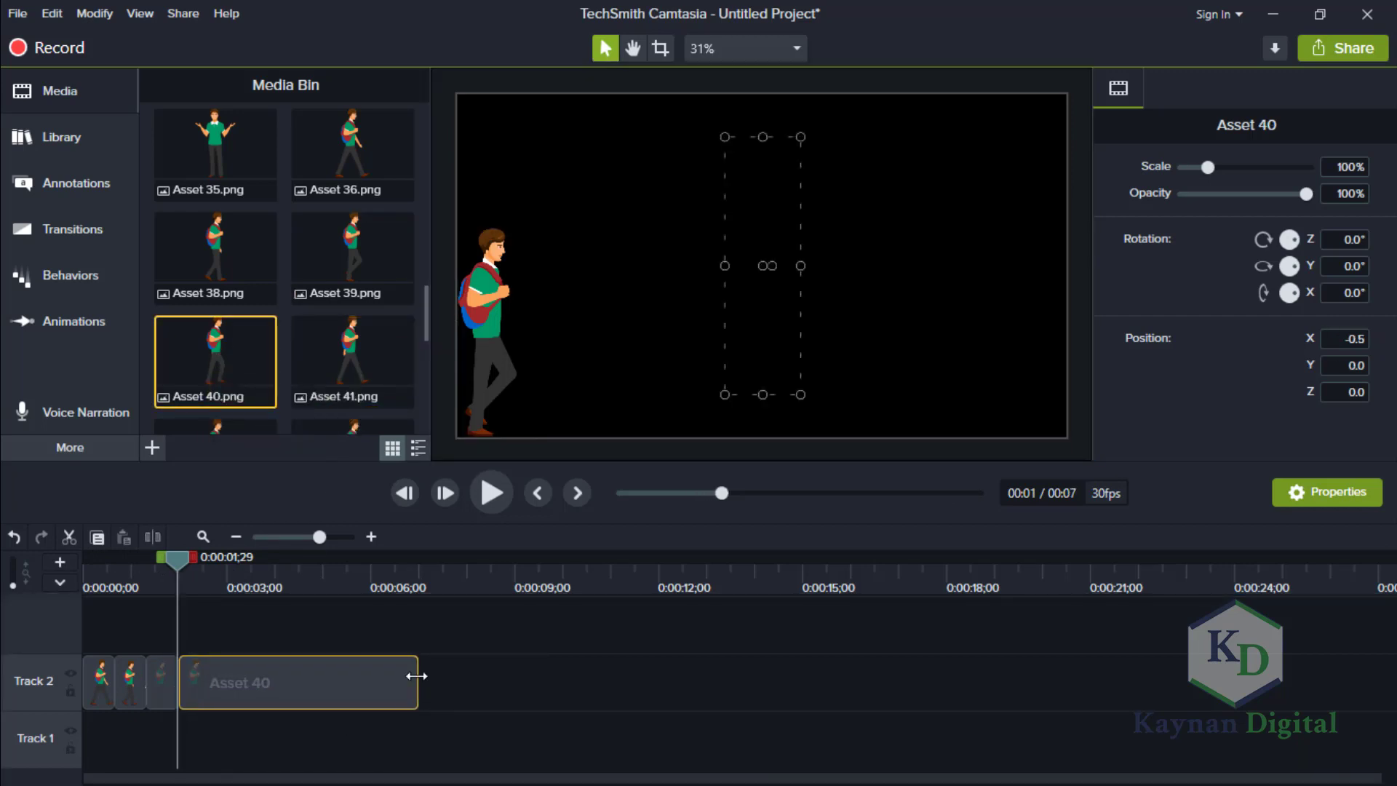
pyautogui.moveTo(417, 676); pyautogui.dragTo(209, 666)
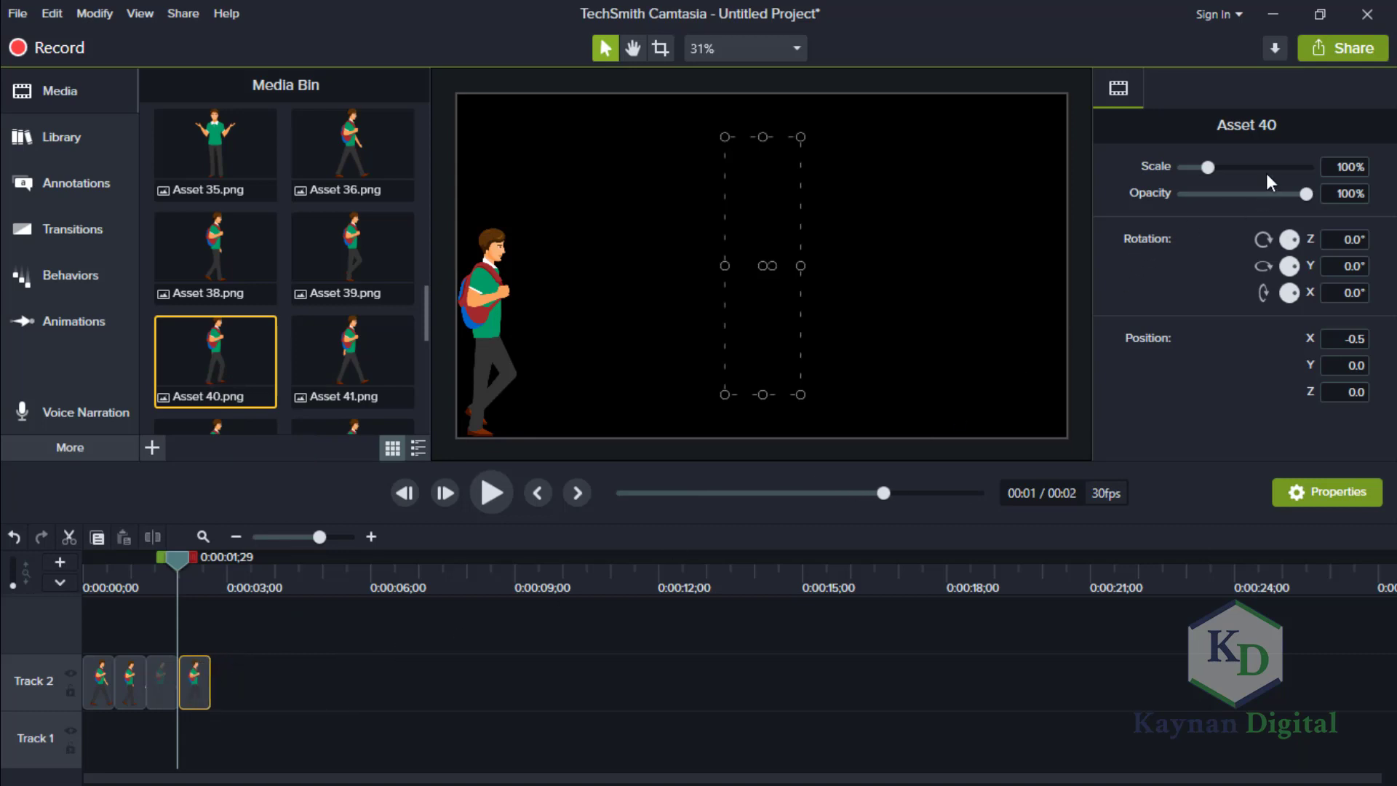
# Scale Asset 40 to 80% and move the figure to the canvas's lower-left corner.
pyautogui.click(1368, 168)
pyautogui.press('Return')
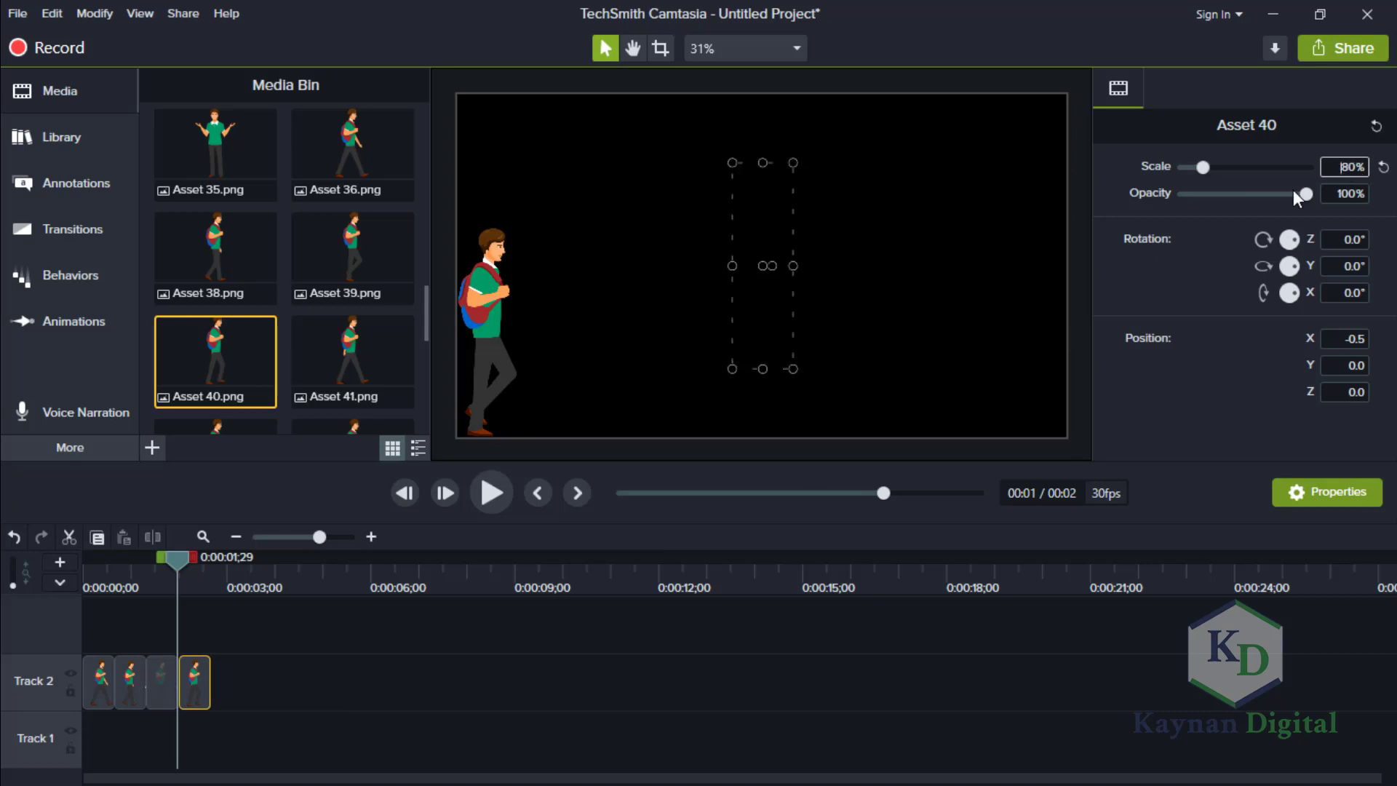
pyautogui.moveTo(179, 553); pyautogui.dragTo(196, 559)
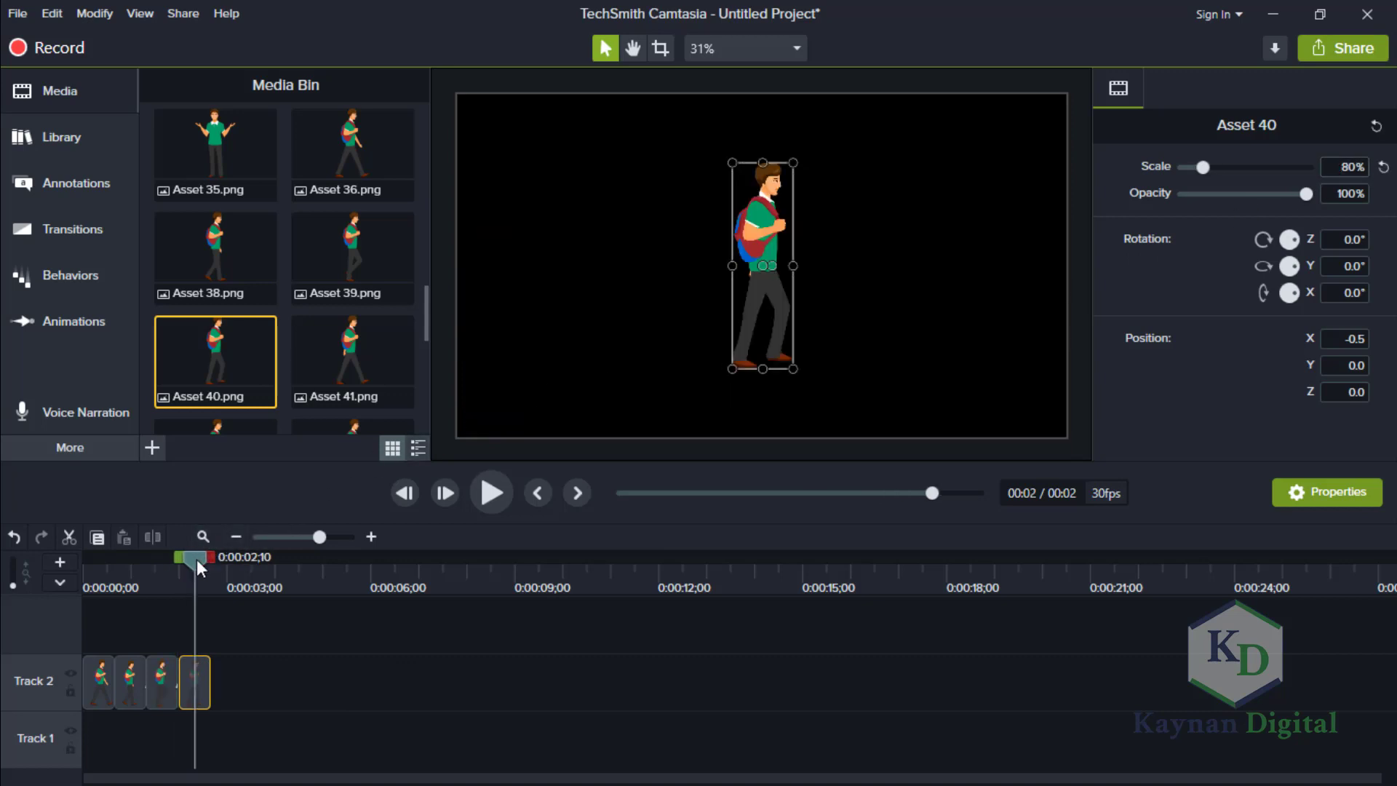
pyautogui.moveTo(759, 229); pyautogui.dragTo(488, 298)
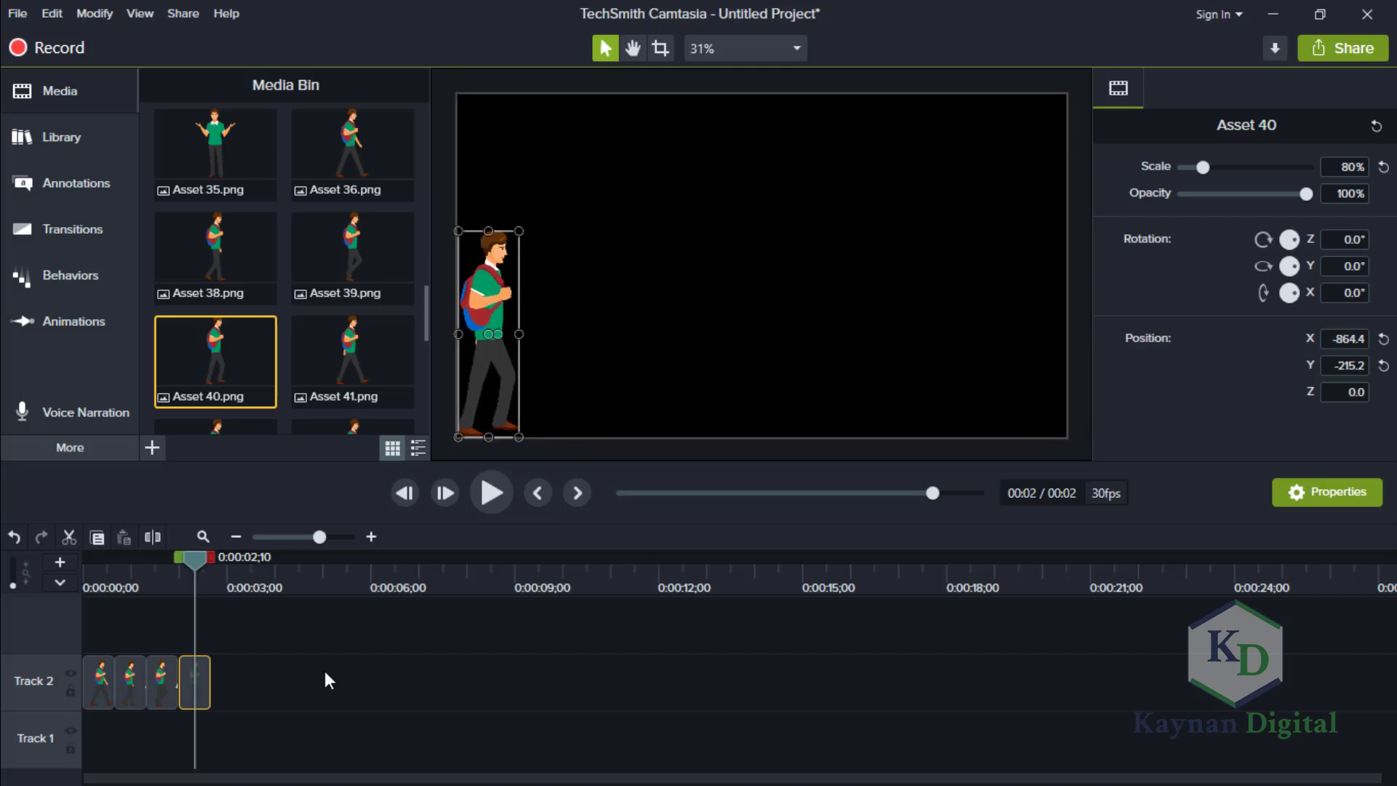
# Add Asset 41.png directly after Asset 40 on Track 2 and shorten its clip to match the others.
pyautogui.moveTo(334, 352); pyautogui.dragTo(212, 711)
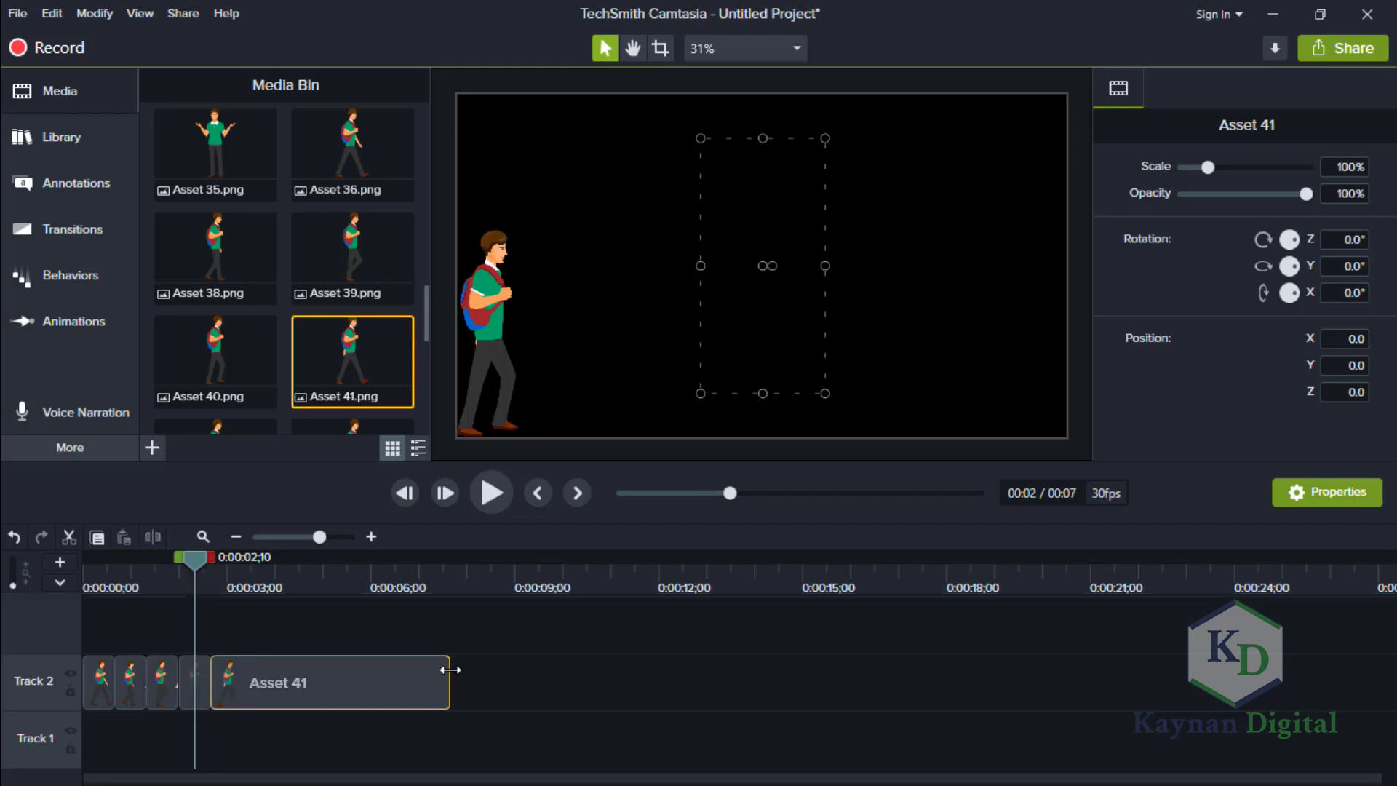
pyautogui.moveTo(450, 669); pyautogui.dragTo(241, 674)
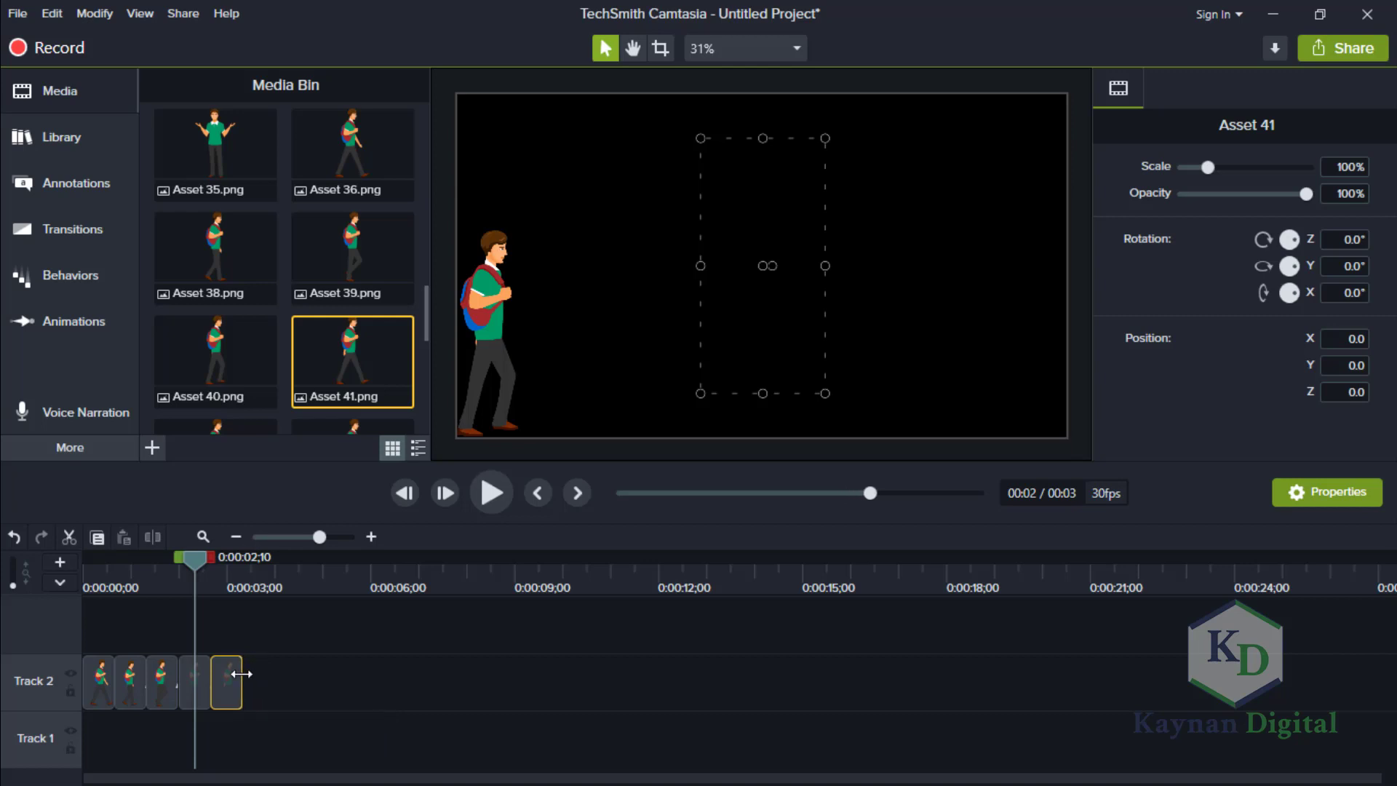
# Scale Asset 41 to 80% and align the figure with the canvas's lower-left corner.
pyautogui.click(216, 565)
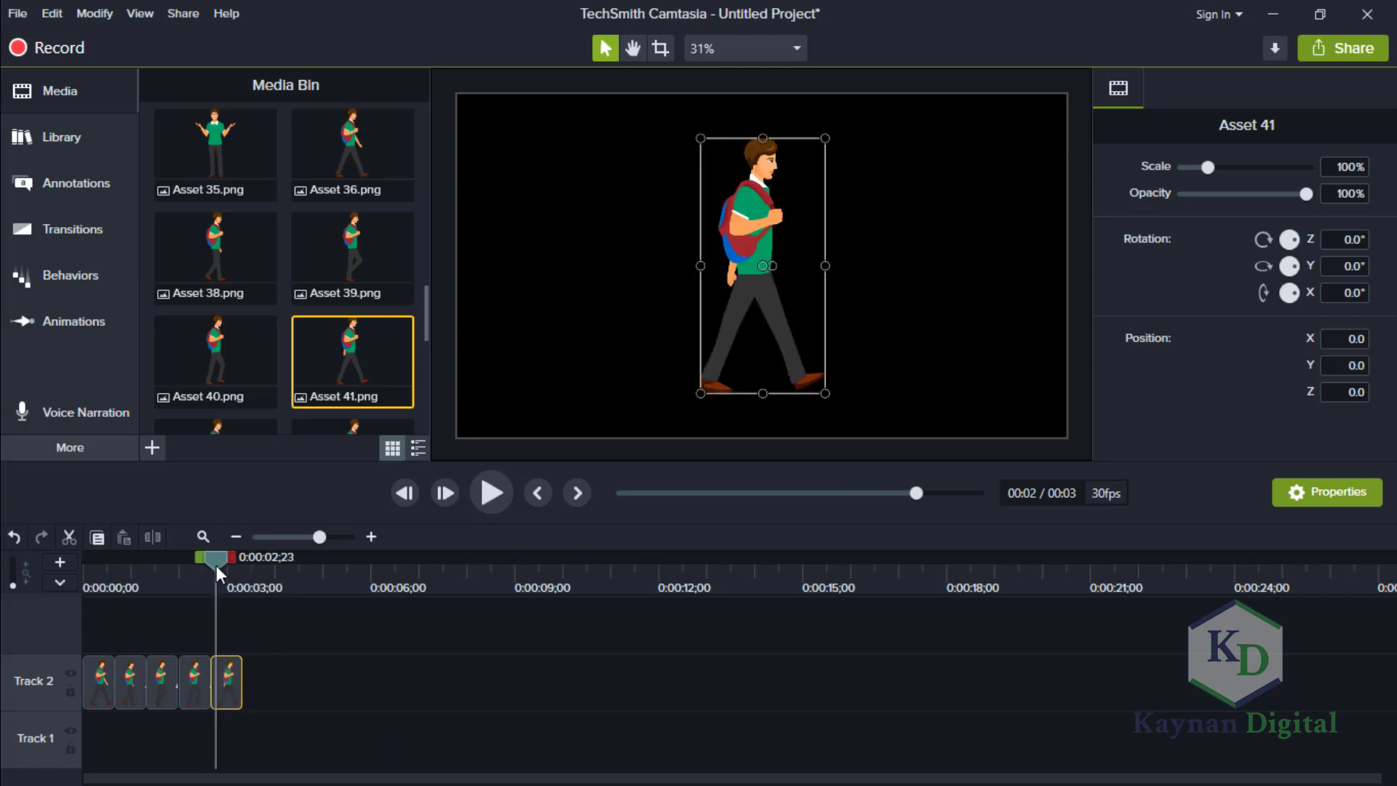
pyautogui.click(1337, 166)
pyautogui.write('80')
pyautogui.press('Return')
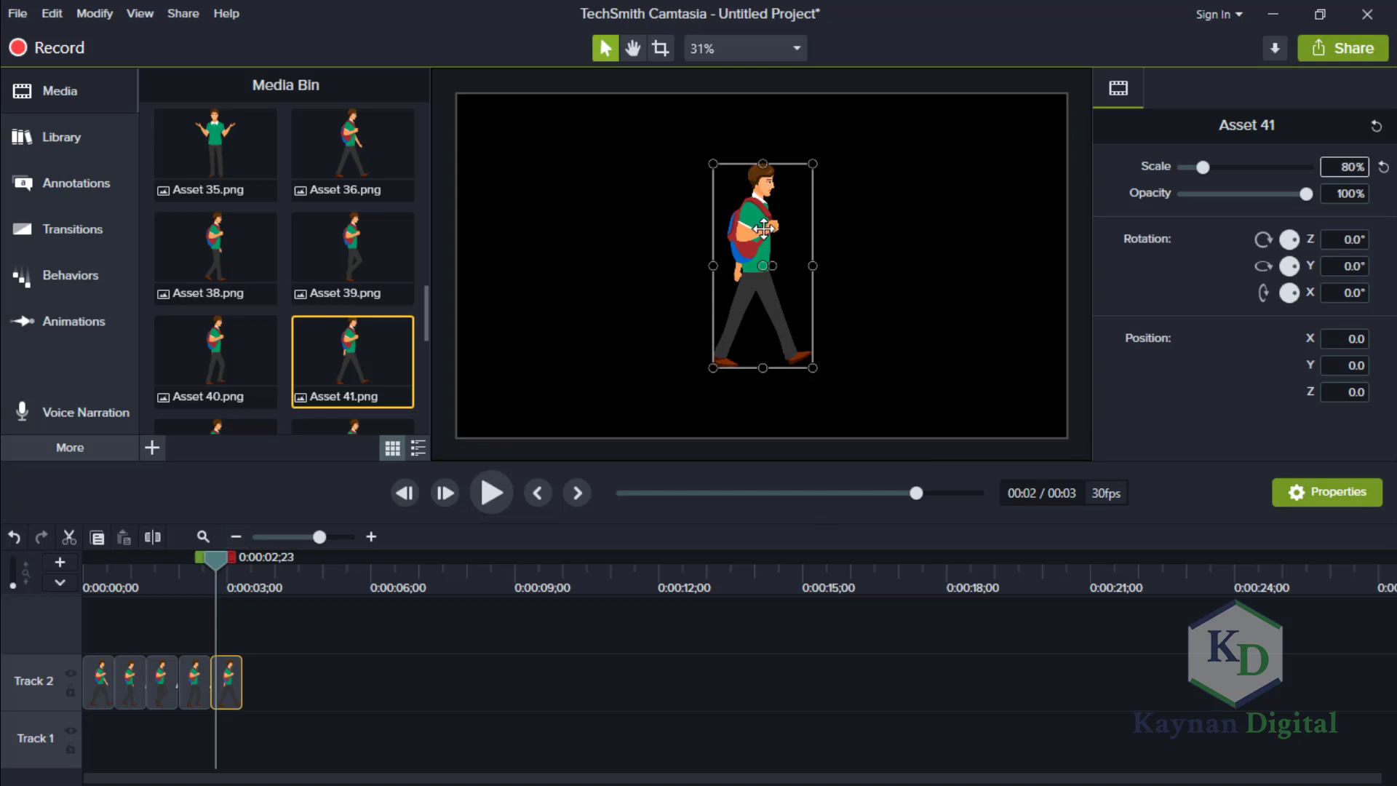
pyautogui.moveTo(763, 229); pyautogui.dragTo(516, 293)
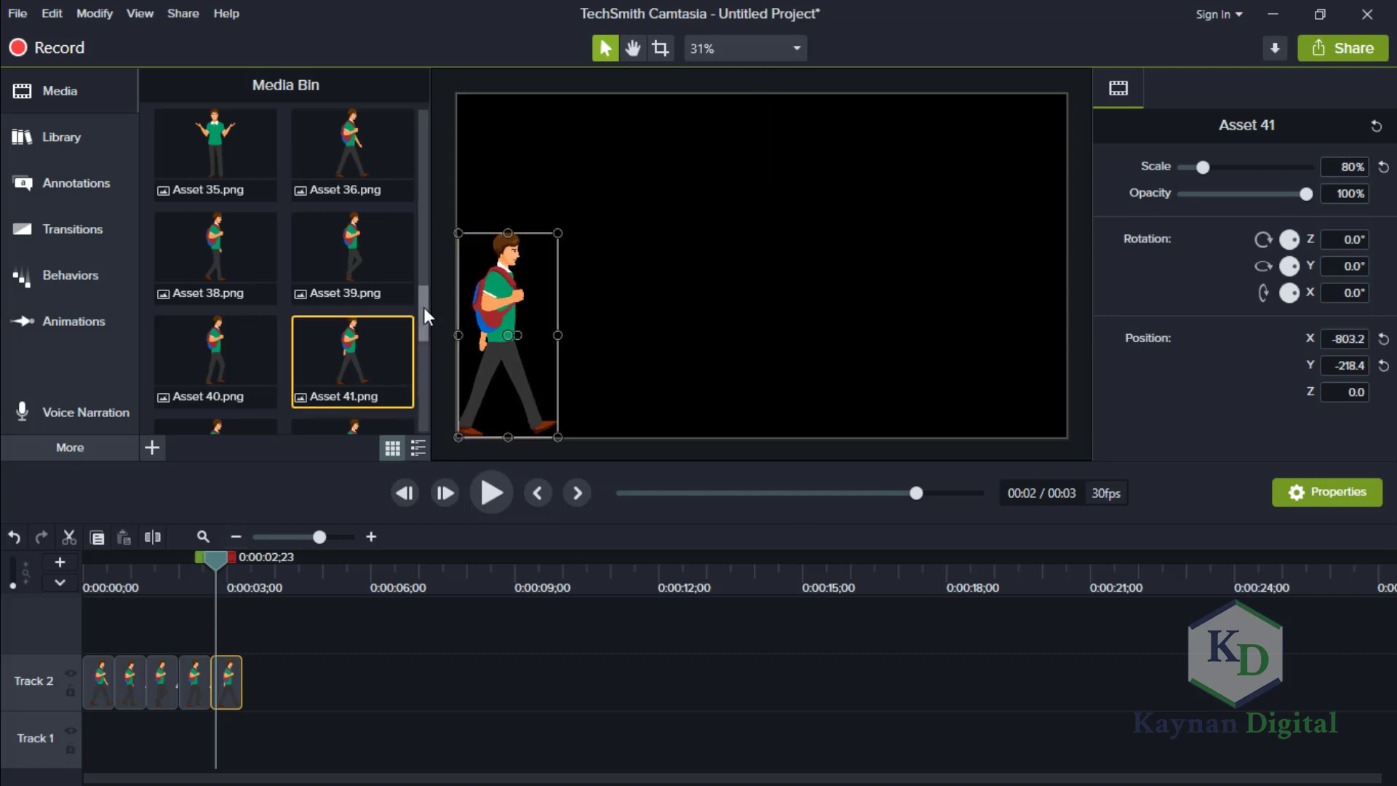
# Add Asset 42.png directly after Asset 41 on Track 2 and shorten its clip to match the others.
pyautogui.moveTo(424, 307); pyautogui.dragTo(421, 344)
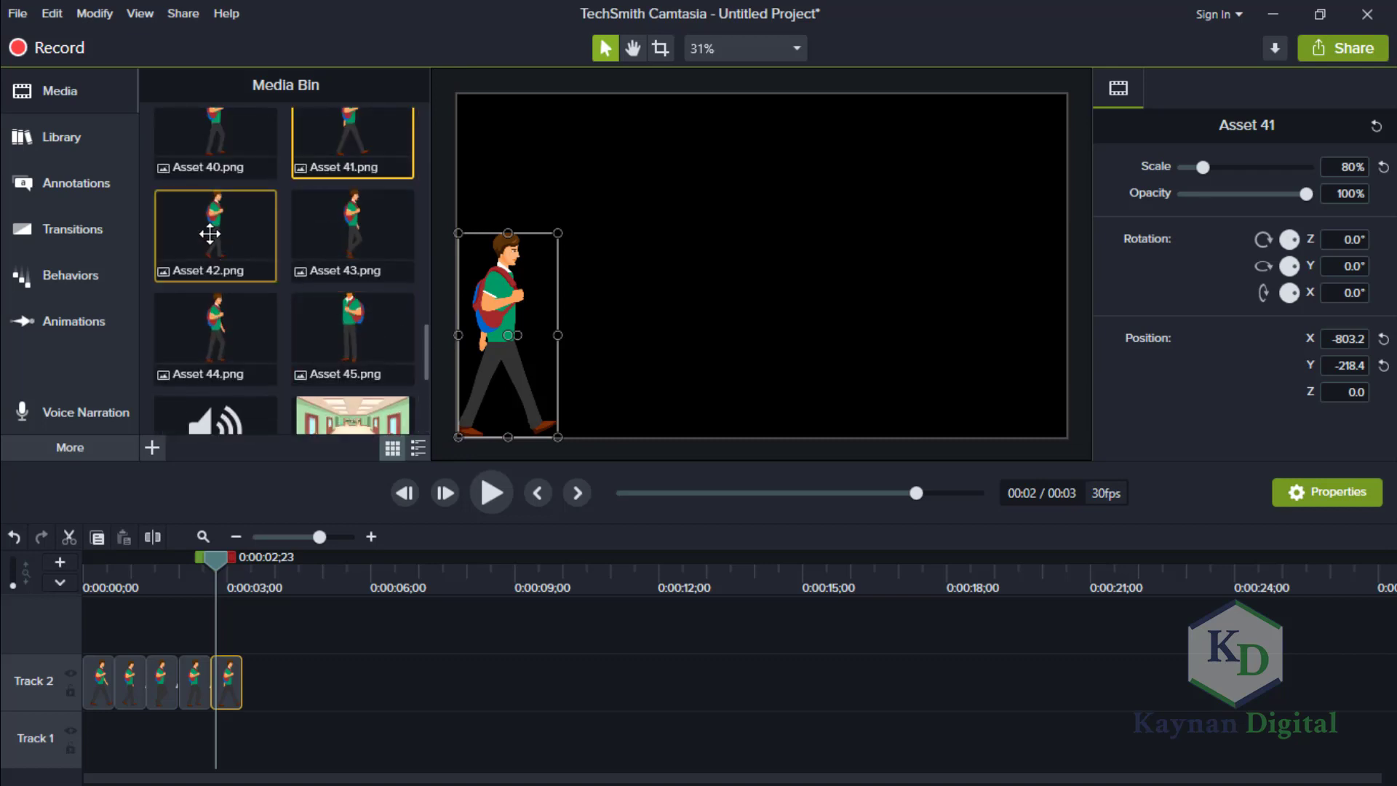
pyautogui.moveTo(209, 232); pyautogui.dragTo(238, 694)
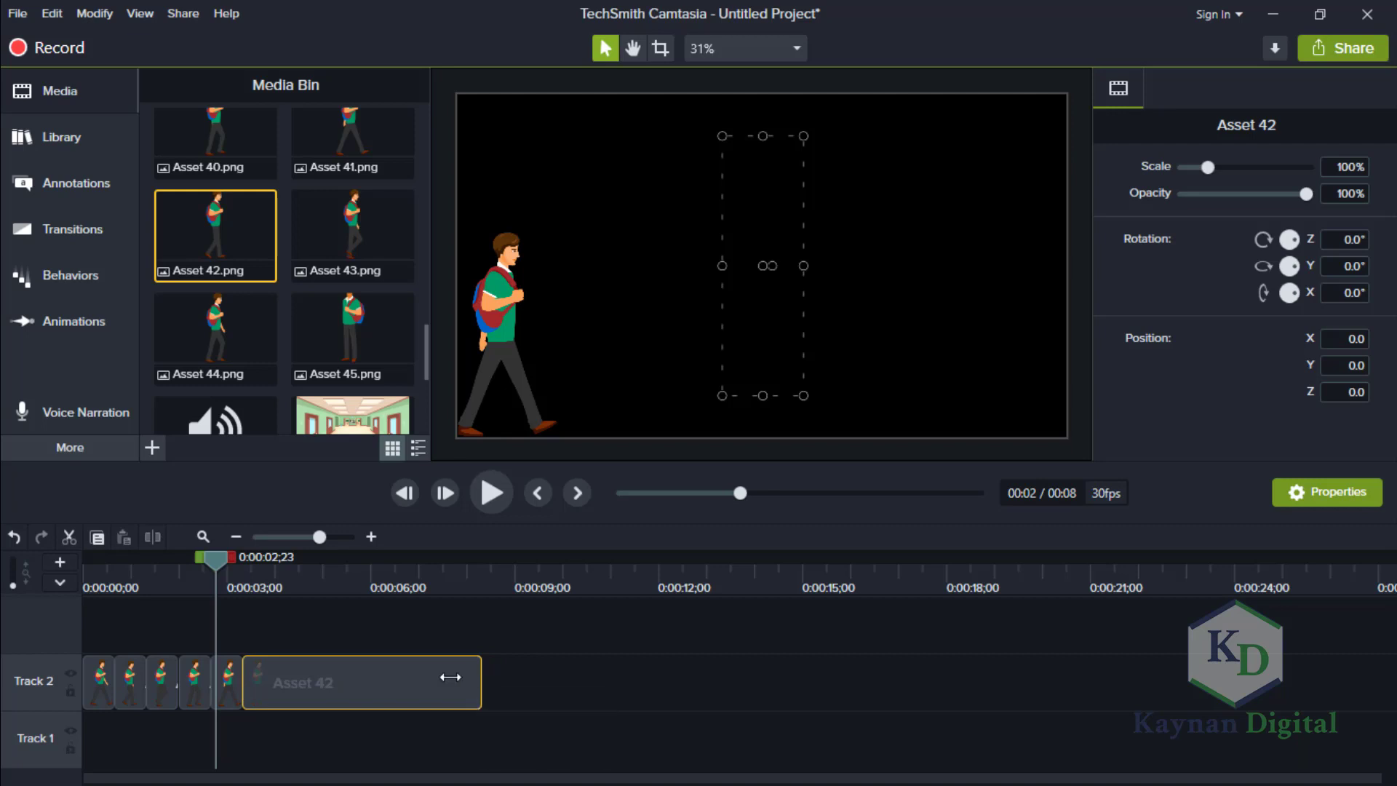
pyautogui.moveTo(450, 677); pyautogui.dragTo(273, 675)
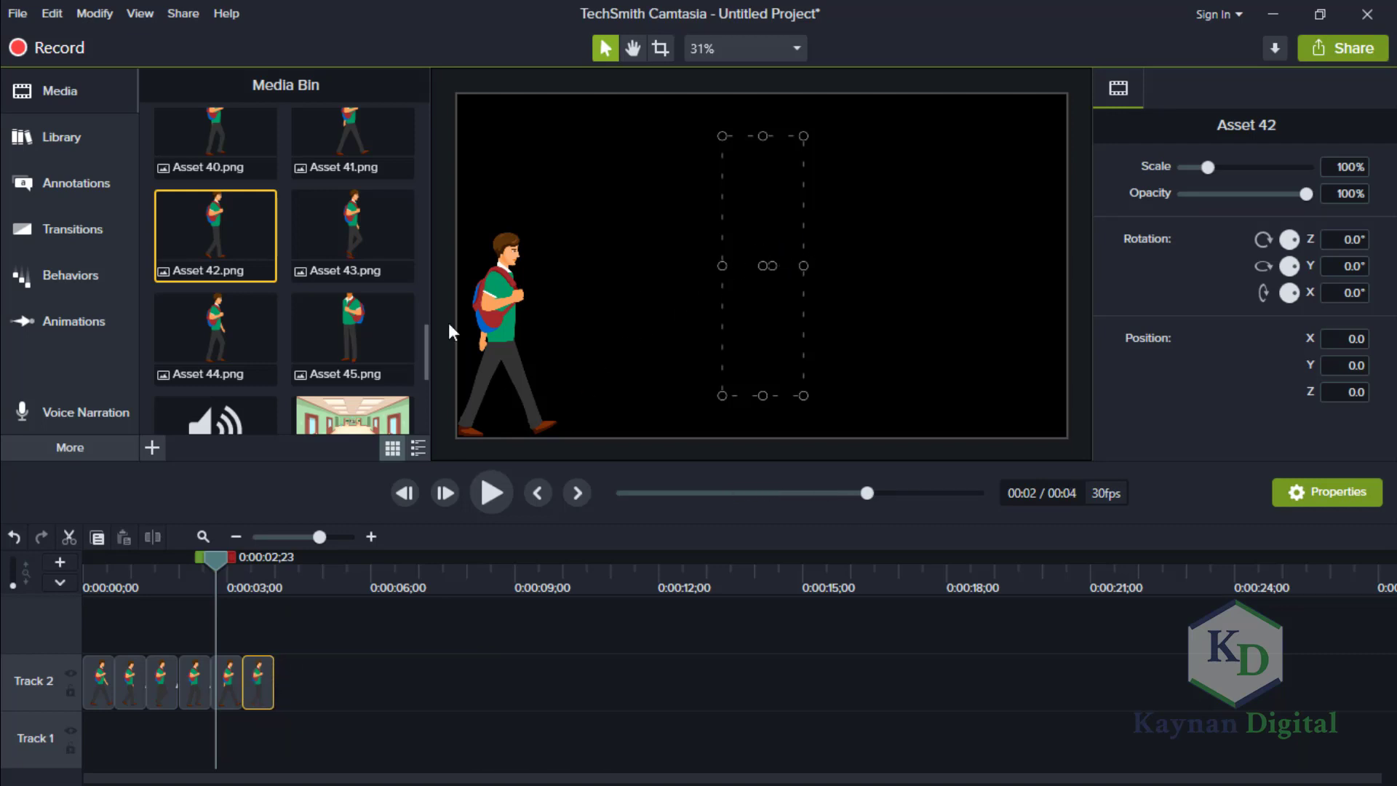
# Scale Asset 42 to 80% and move the figure to the canvas's lower-left corner.
pyautogui.moveTo(216, 561); pyautogui.dragTo(252, 564)
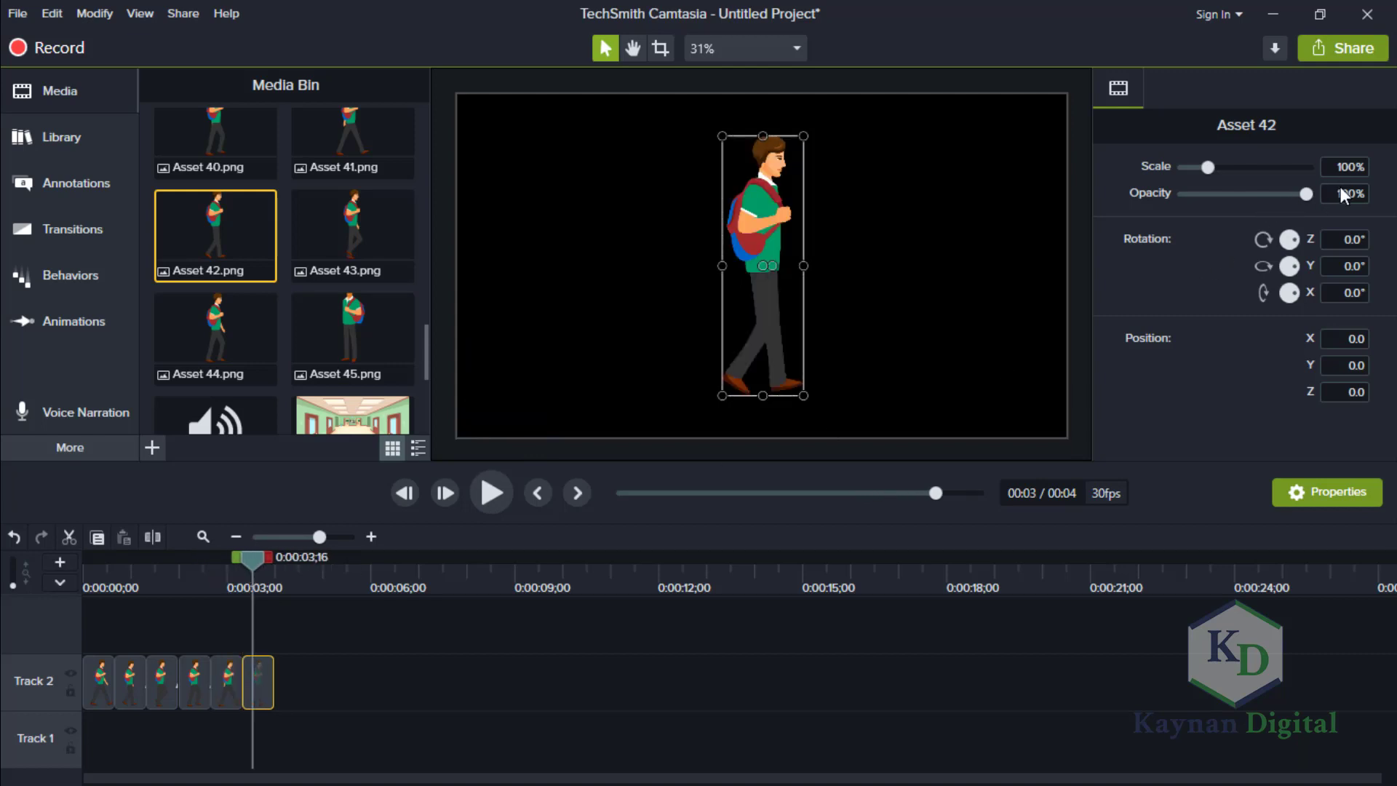
pyautogui.click(1343, 164)
pyautogui.write('80')
pyautogui.press('Return')
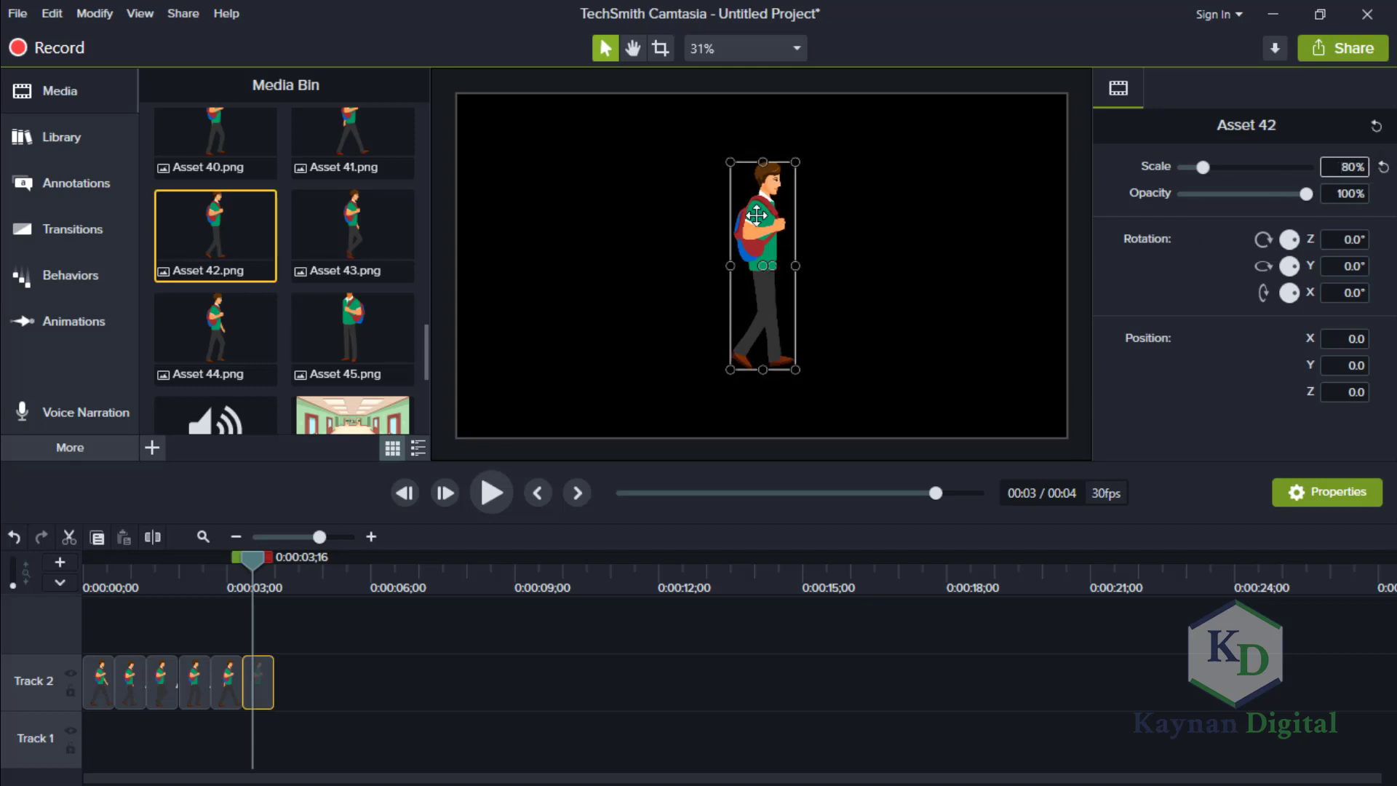
pyautogui.moveTo(747, 209); pyautogui.dragTo(489, 280)
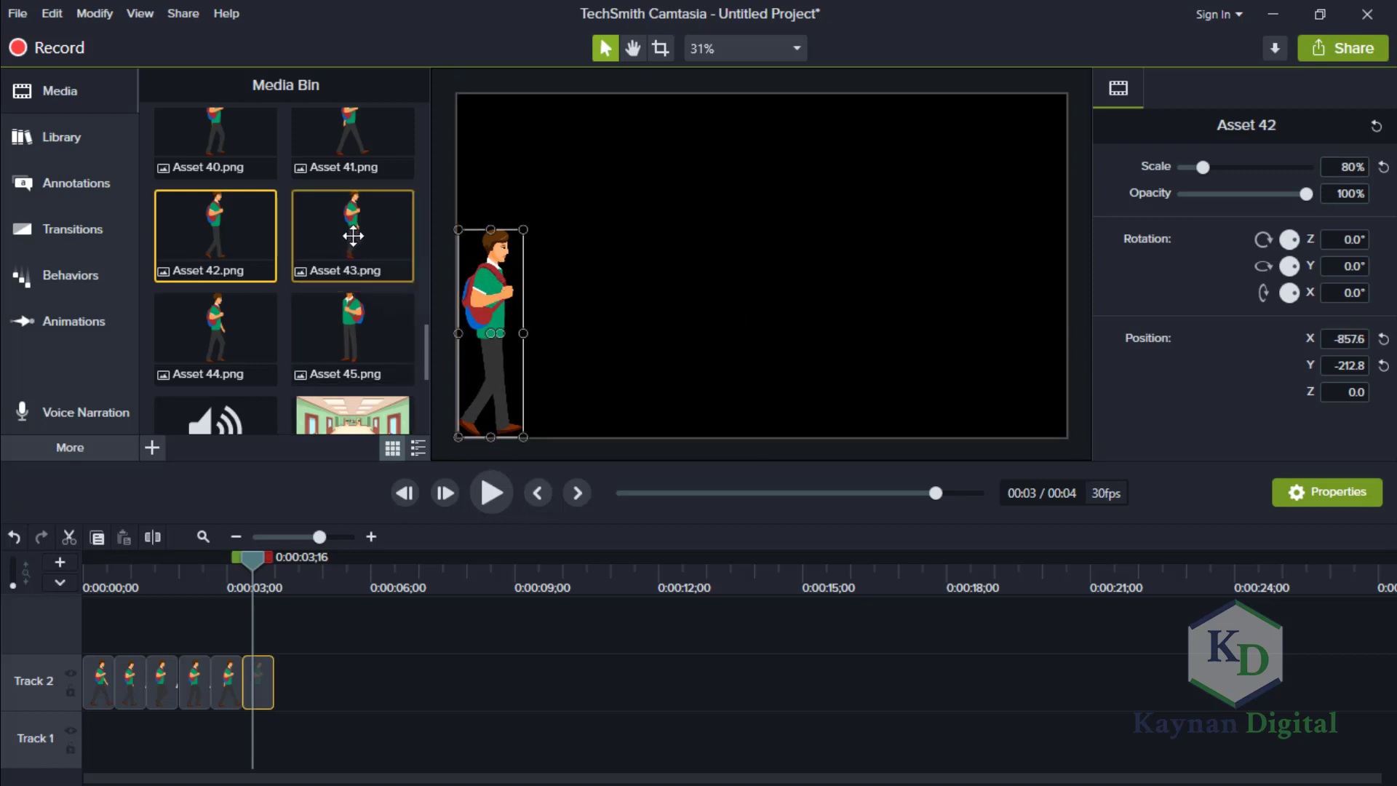
# Add Asset 43.png directly after Asset 42 on Track 2 and shorten its clip to match the others.
pyautogui.moveTo(353, 236); pyautogui.dragTo(275, 702)
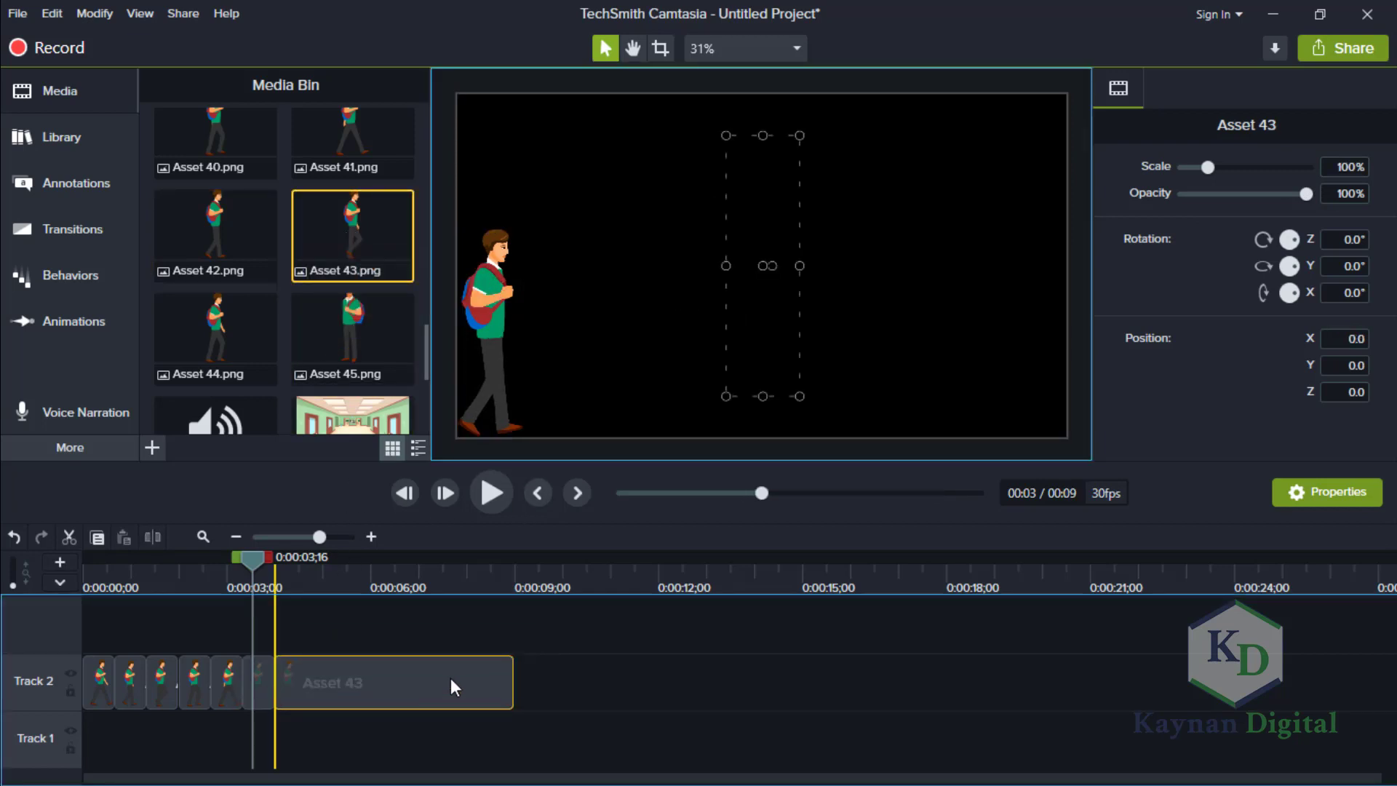
pyautogui.moveTo(513, 662); pyautogui.dragTo(320, 658)
pyautogui.moveTo(312, 659); pyautogui.dragTo(305, 662)
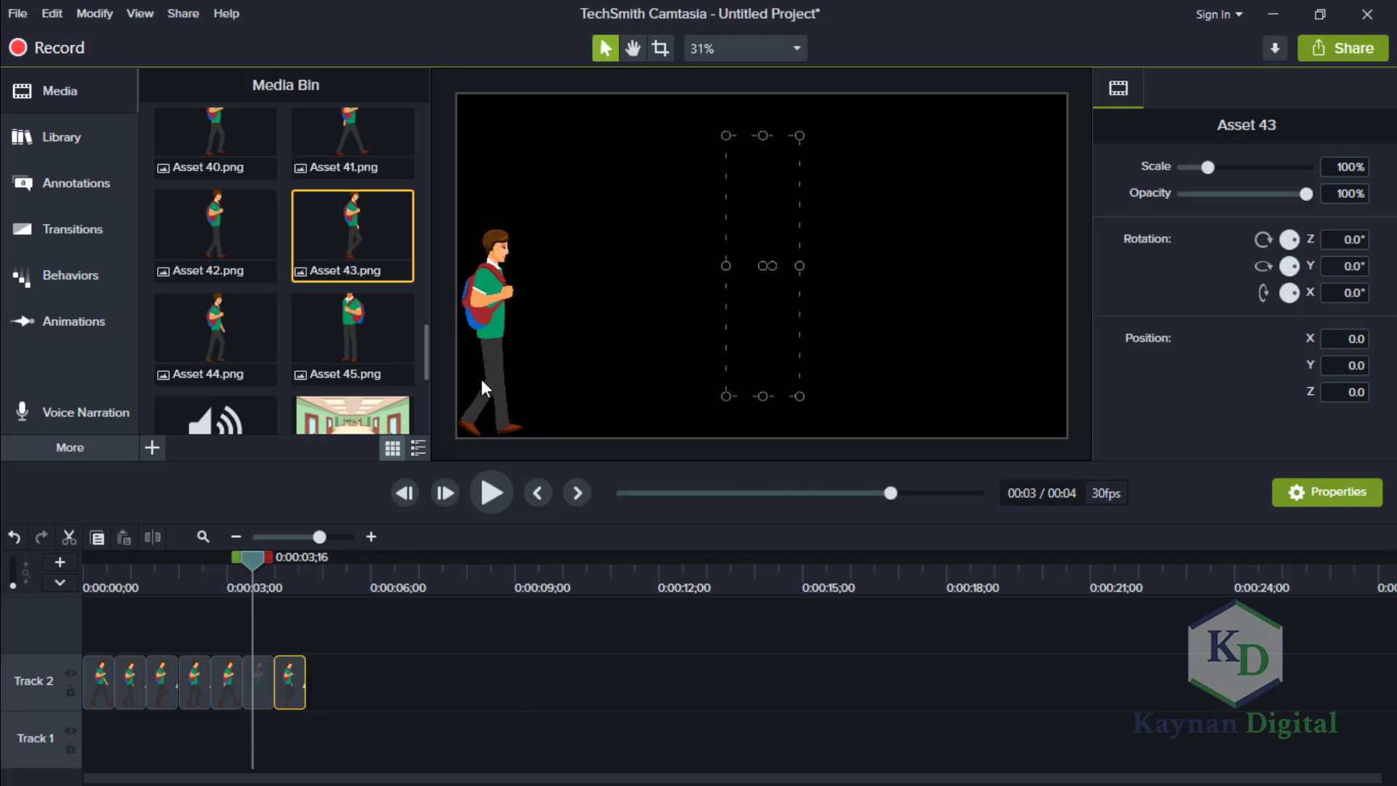
# Scale Asset 43 to 80% and align the figure with the canvas's lower-left corner.
pyautogui.moveTo(245, 566); pyautogui.dragTo(282, 565)
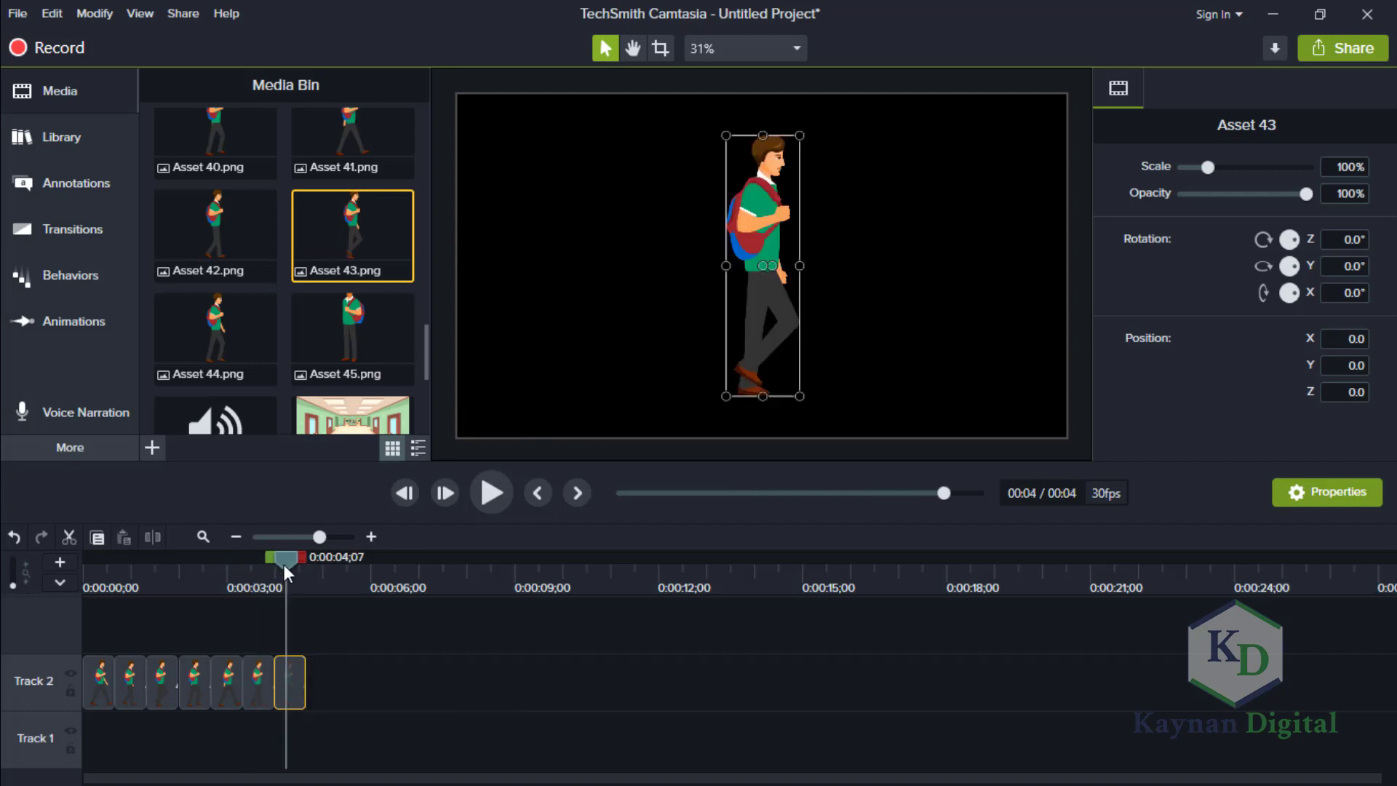
pyautogui.doubleClick(1338, 167)
pyautogui.write('80')
pyautogui.press('Return')
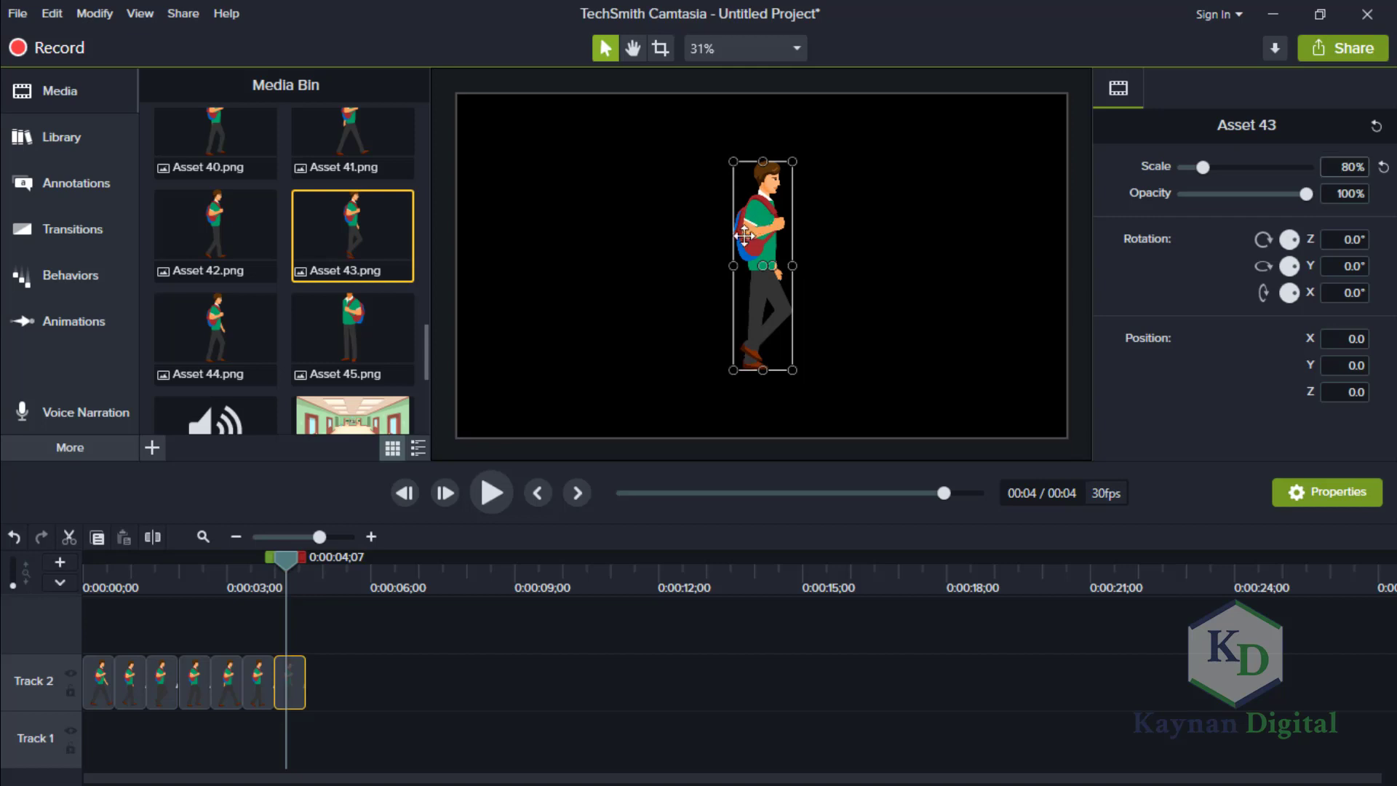
pyautogui.moveTo(743, 235); pyautogui.dragTo(476, 283)
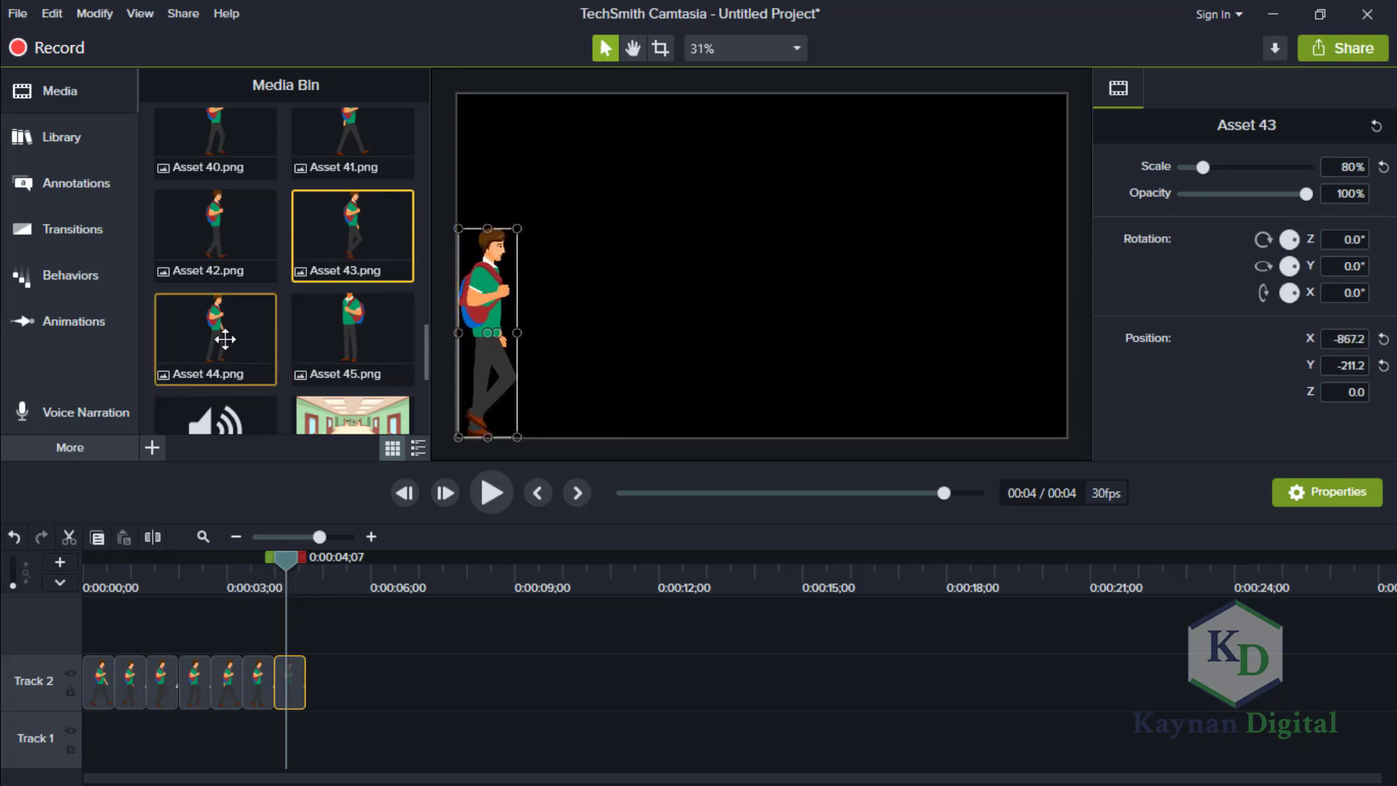
# Add Asset 44.png directly after Asset 43 on Track 2 and shorten its clip to match the others.
pyautogui.moveTo(225, 339); pyautogui.dragTo(346, 692)
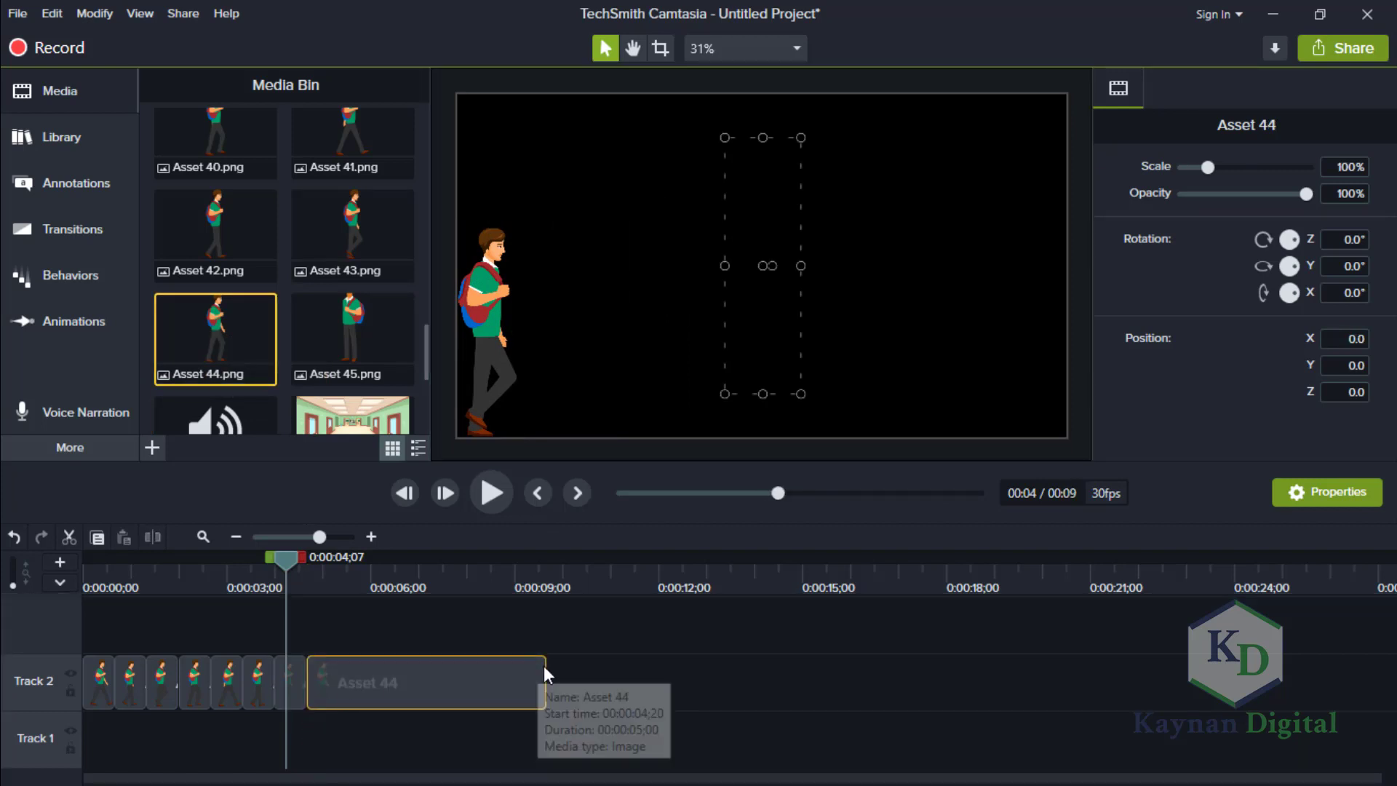
pyautogui.moveTo(546, 673); pyautogui.dragTo(339, 638)
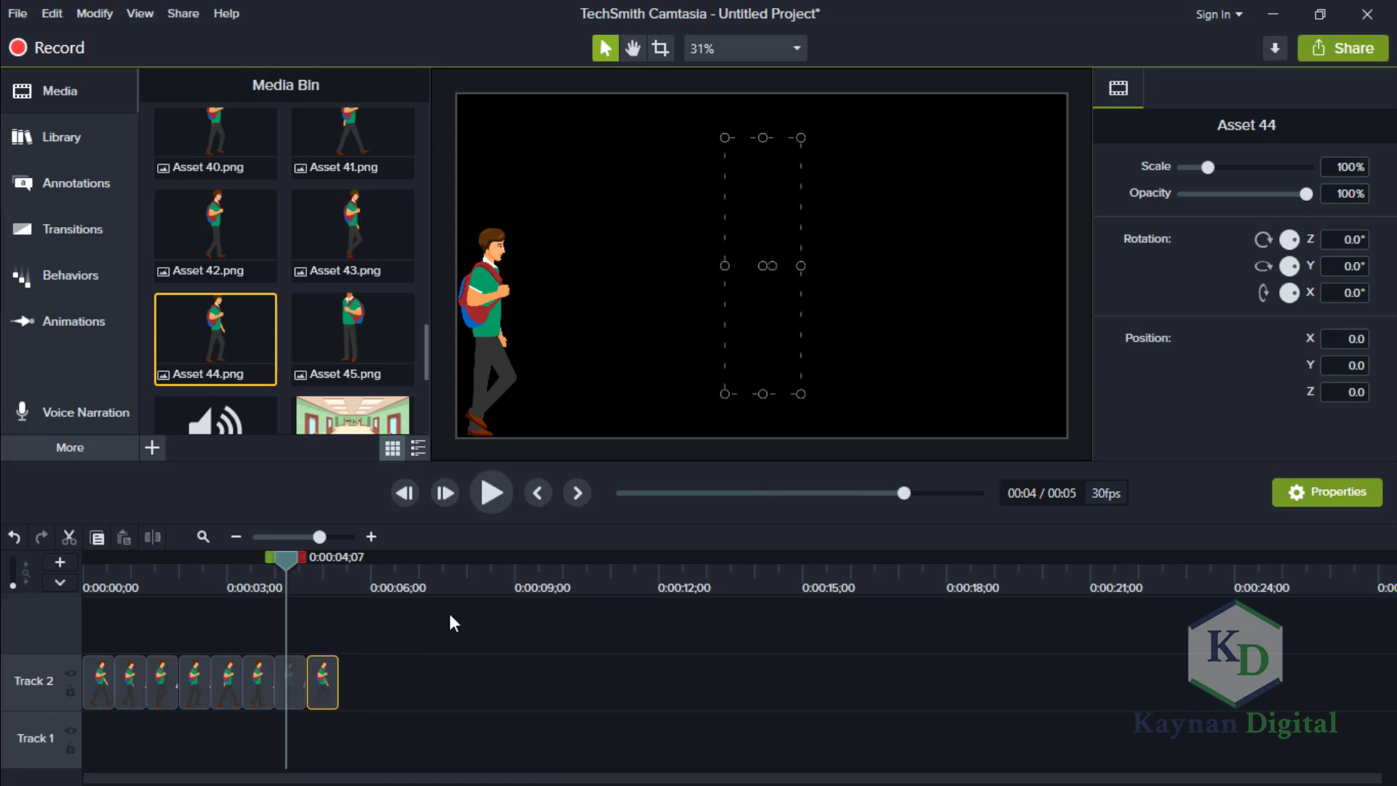
# Scale Asset 44 to 80% and move the figure to the canvas's lower-left corner.
pyautogui.moveTo(284, 556); pyautogui.dragTo(317, 563)
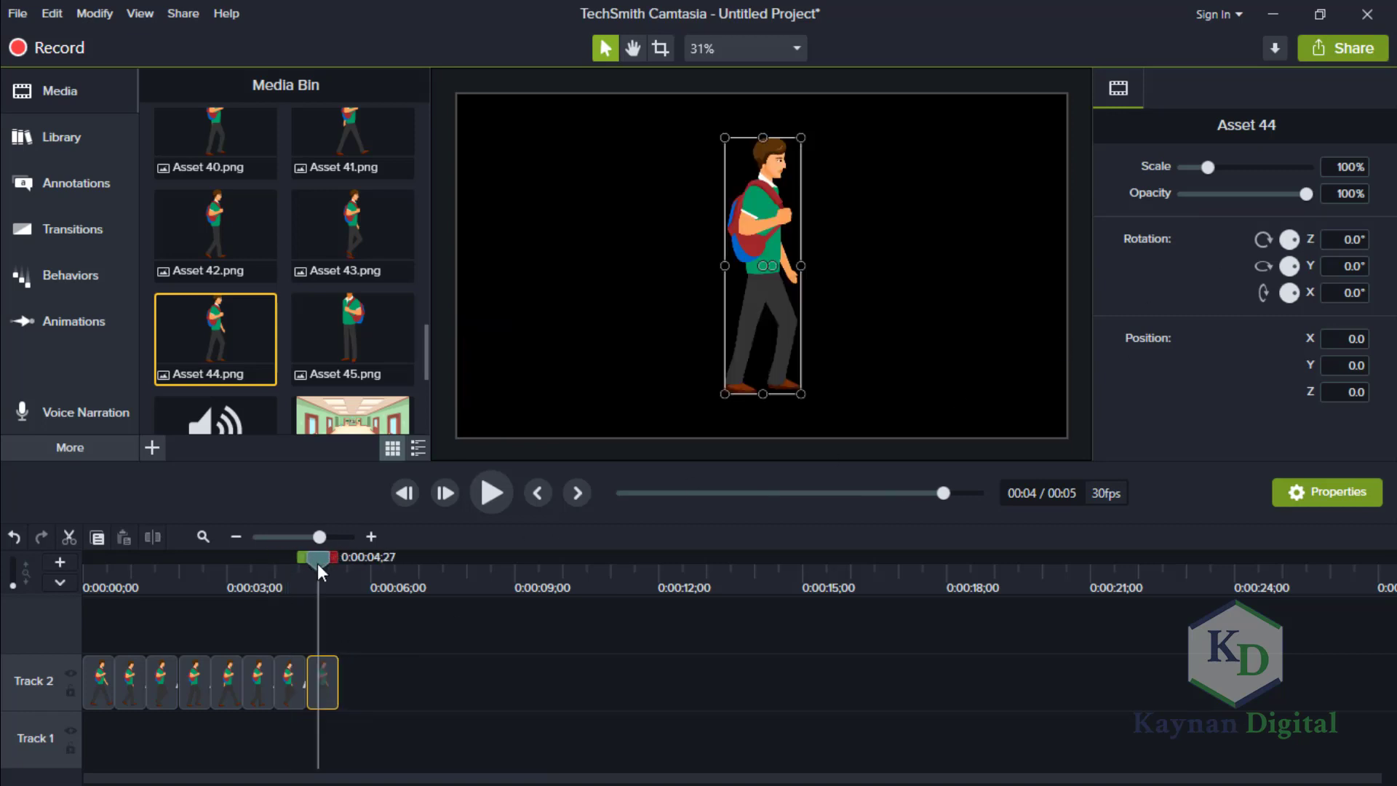
pyautogui.click(1339, 168)
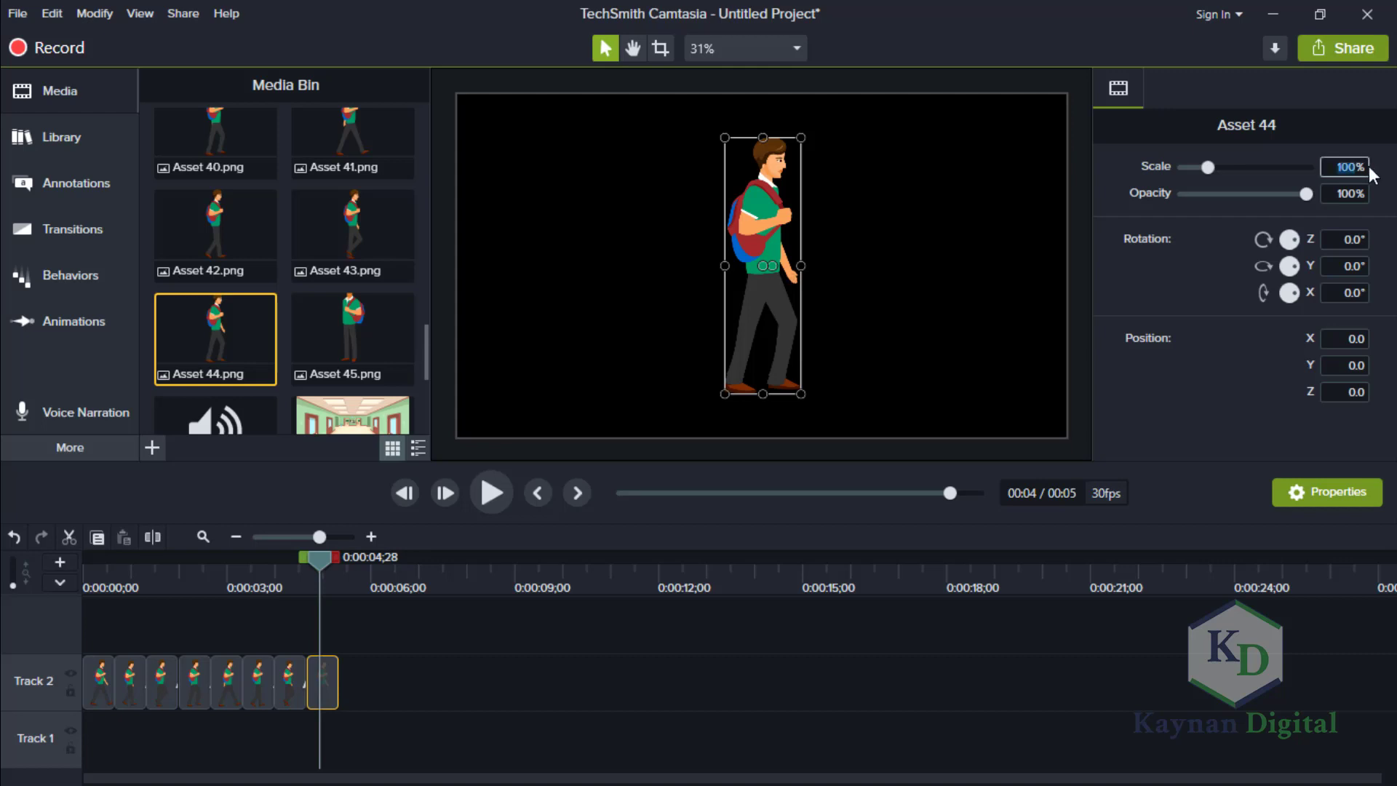
pyautogui.write('80')
pyautogui.press('Return')
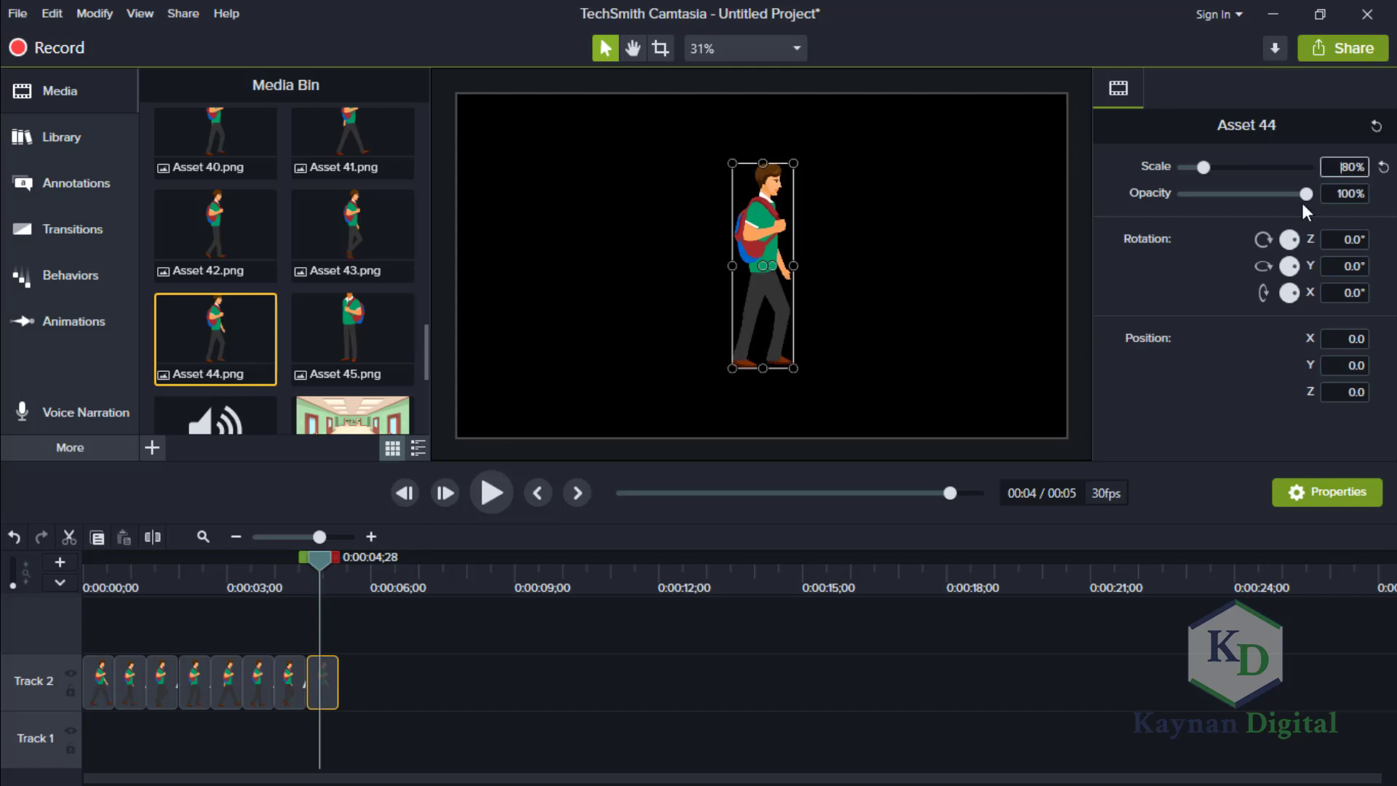
pyautogui.moveTo(759, 227); pyautogui.dragTo(498, 296)
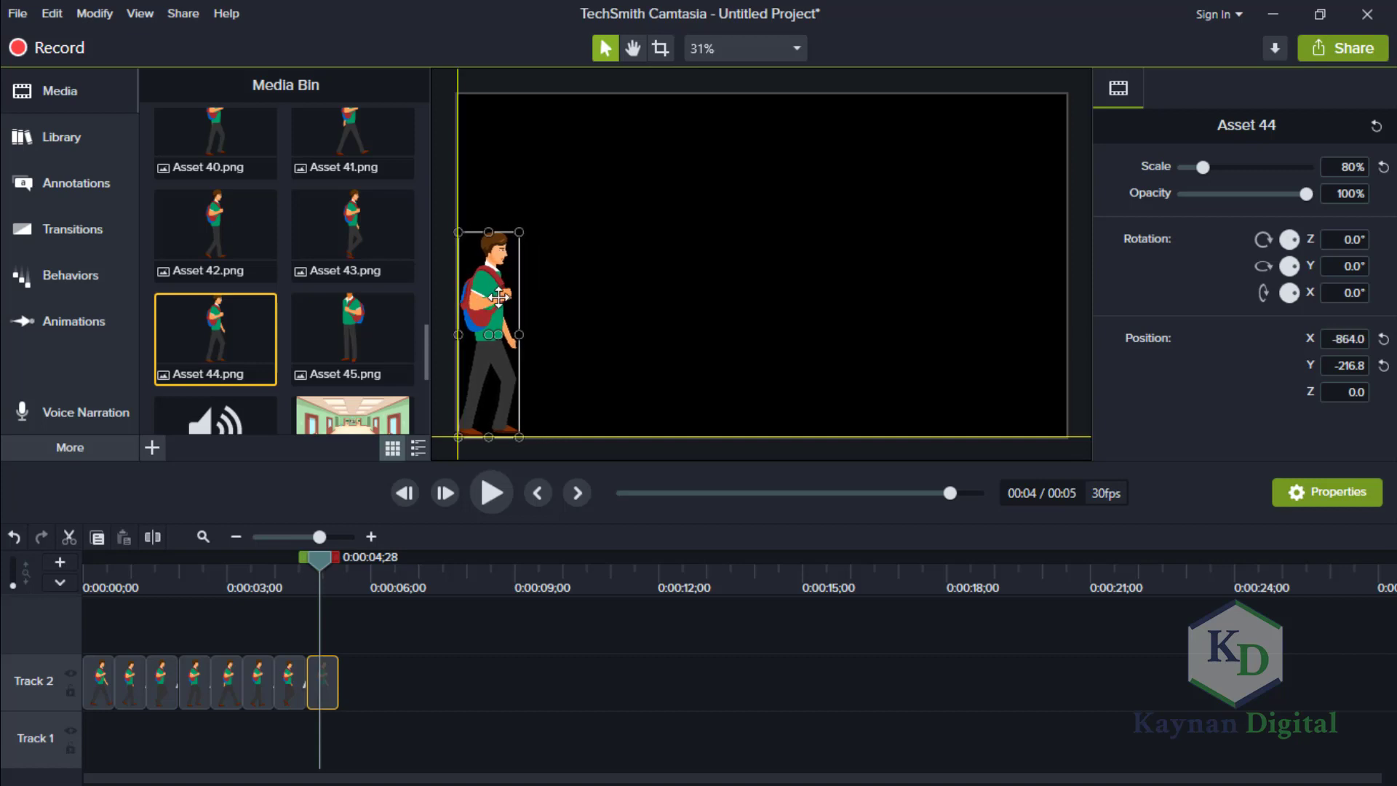
# Try adding Asset 45.png to Track 2 after Asset 44, and delete that clip again.
pyautogui.moveTo(348, 336); pyautogui.dragTo(365, 692)
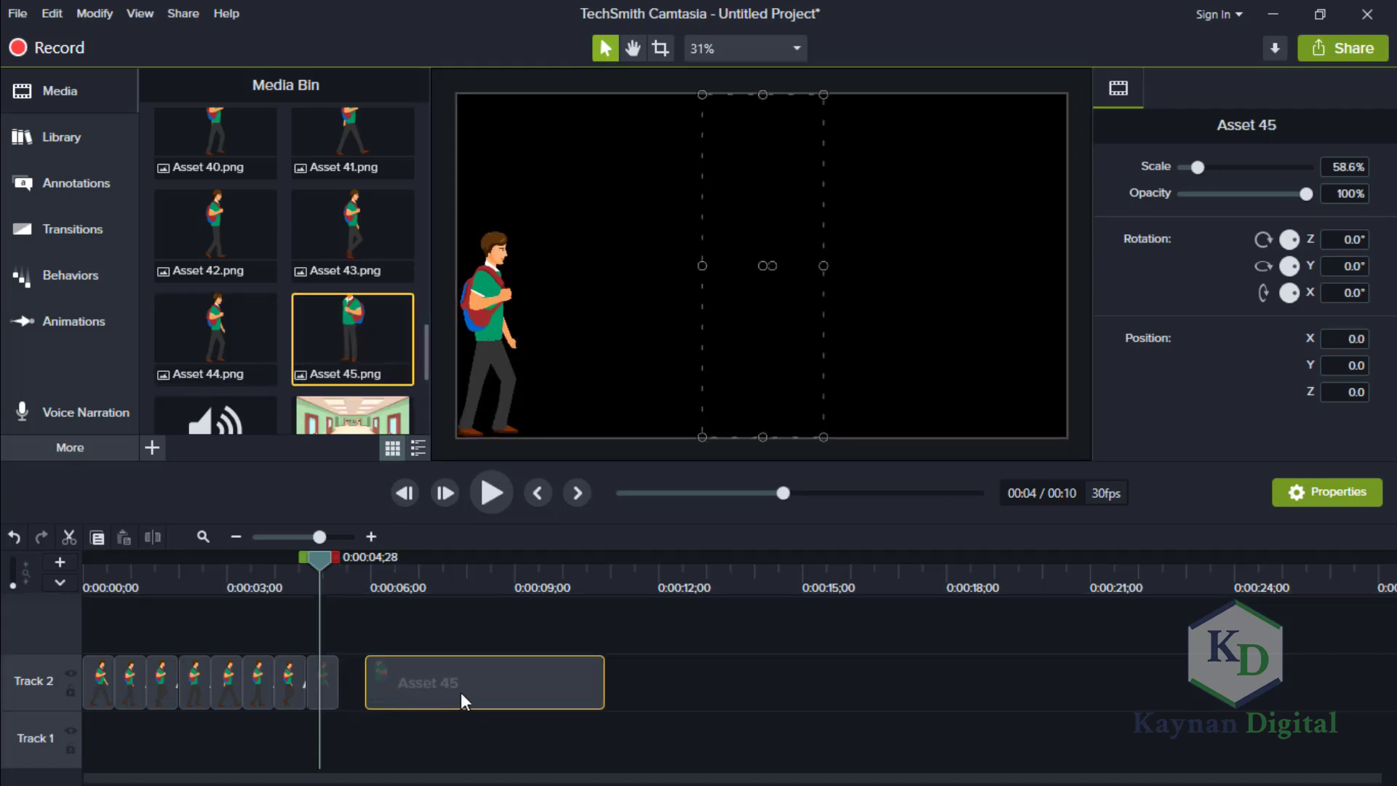
pyautogui.press('Delete')
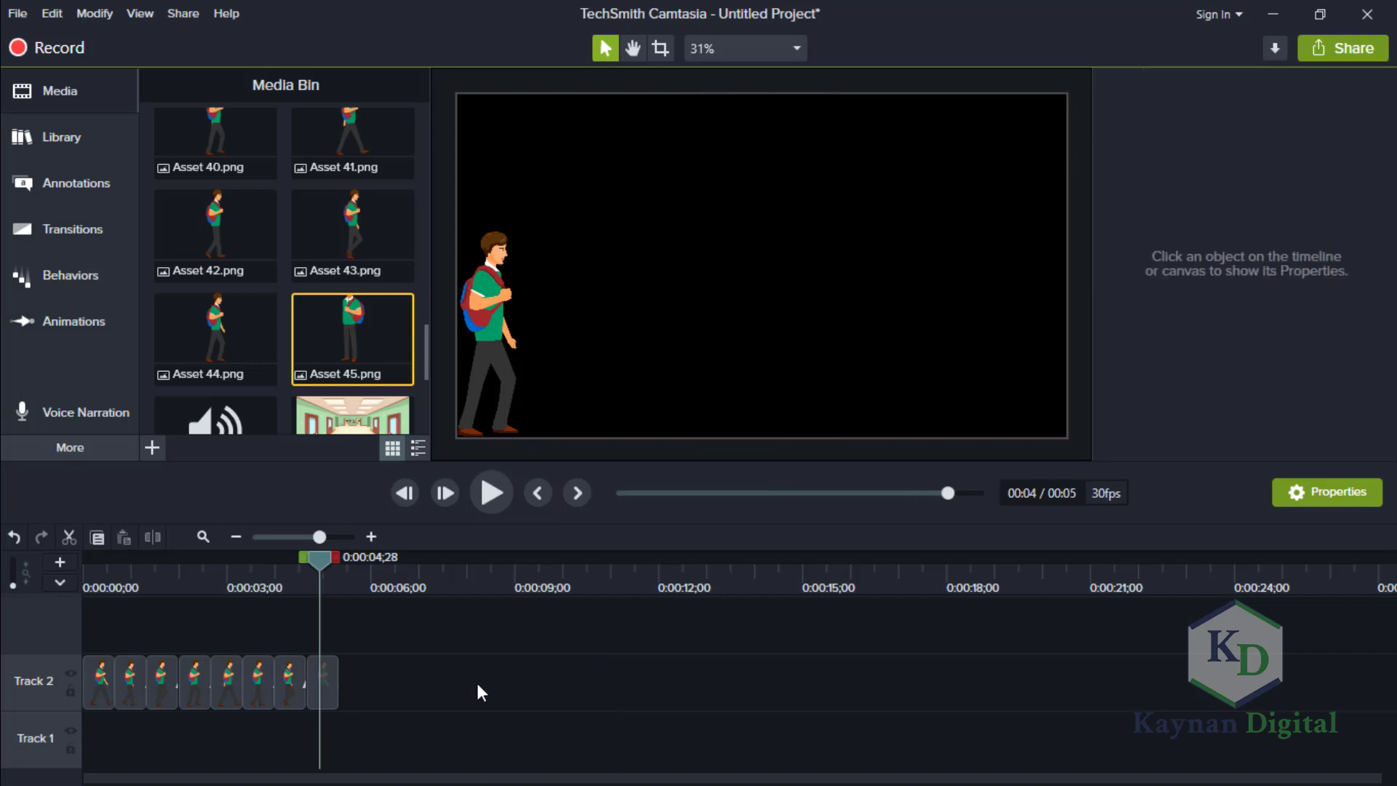
# Check the individual pose clips on Track 2 and play the walk cycle from the start of the timeline.
pyautogui.moveTo(316, 557); pyautogui.dragTo(54, 521)
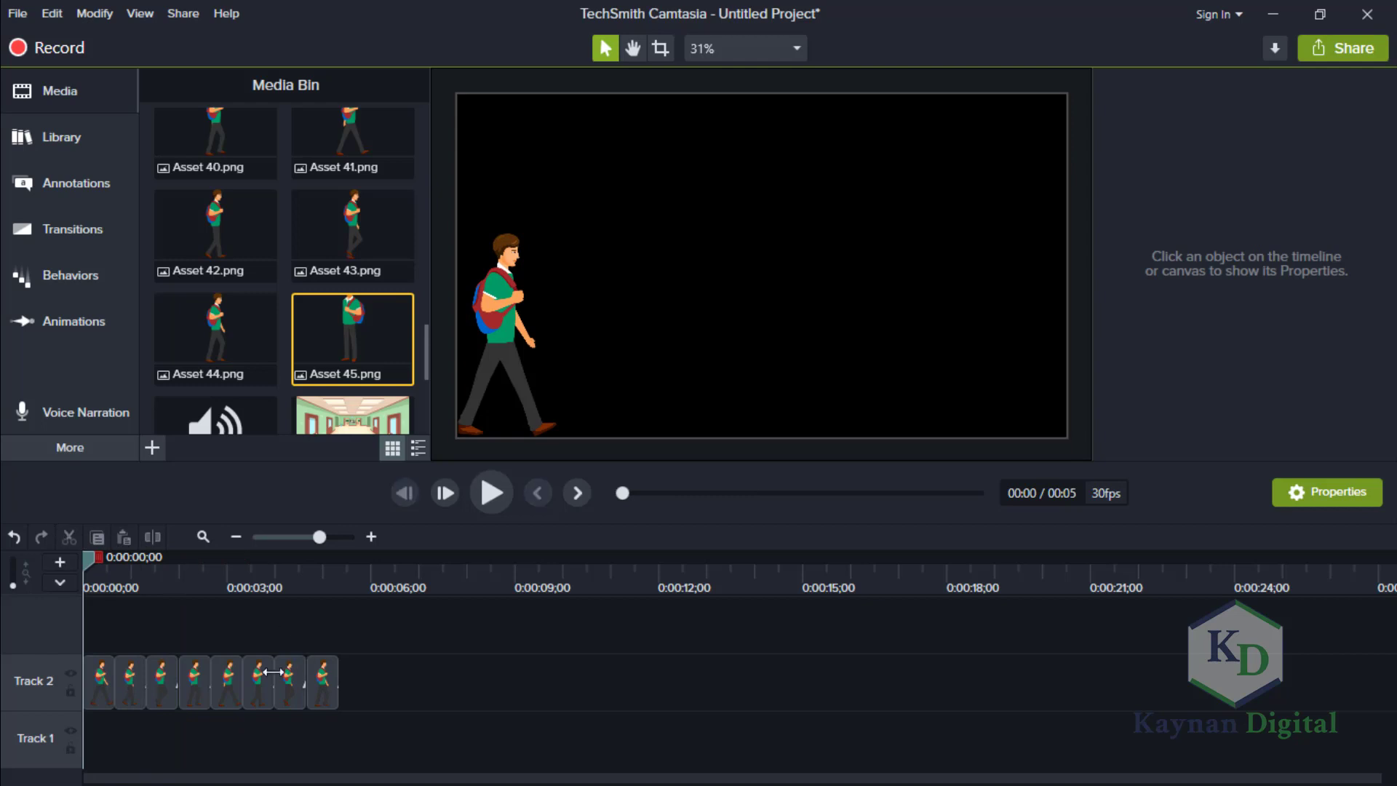
pyautogui.click(203, 683)
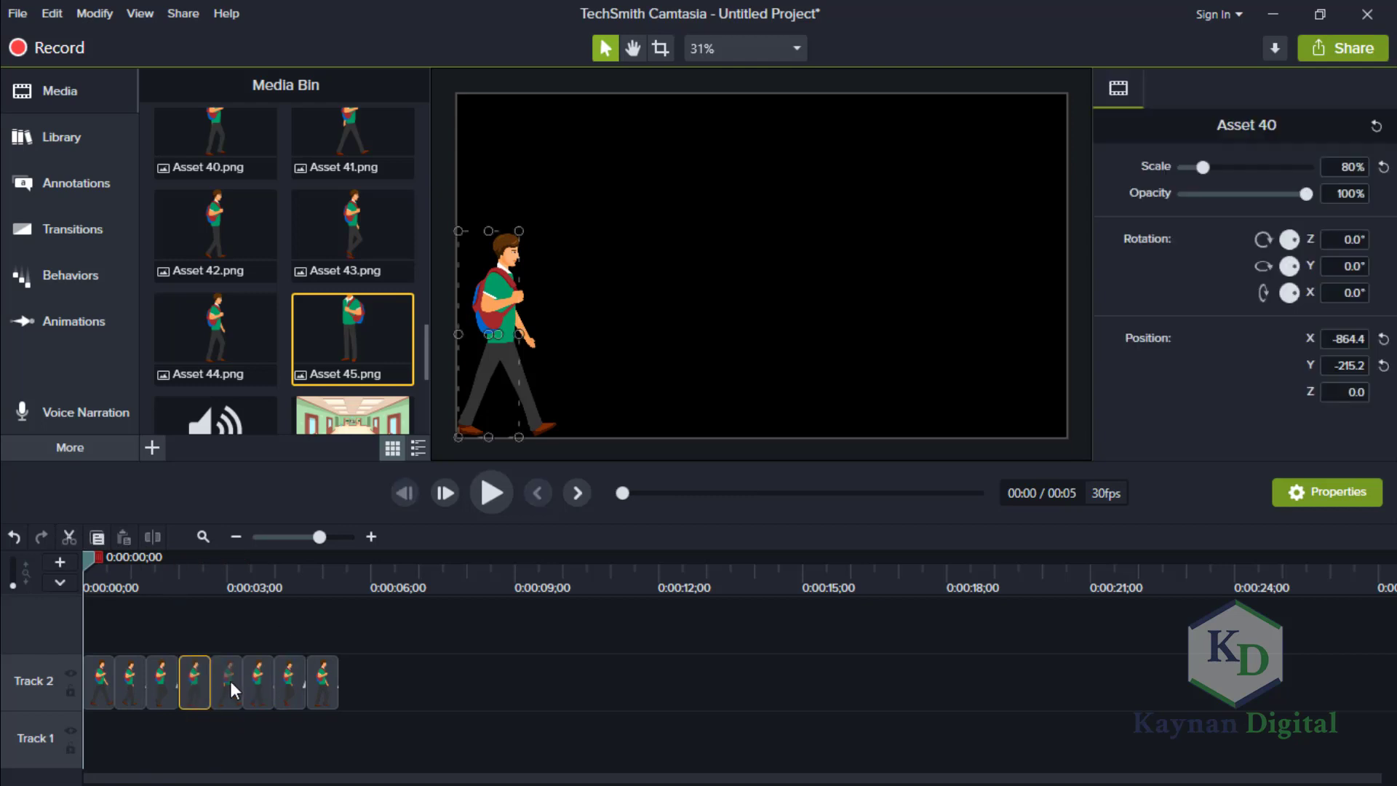
pyautogui.click(231, 684)
pyautogui.click(278, 688)
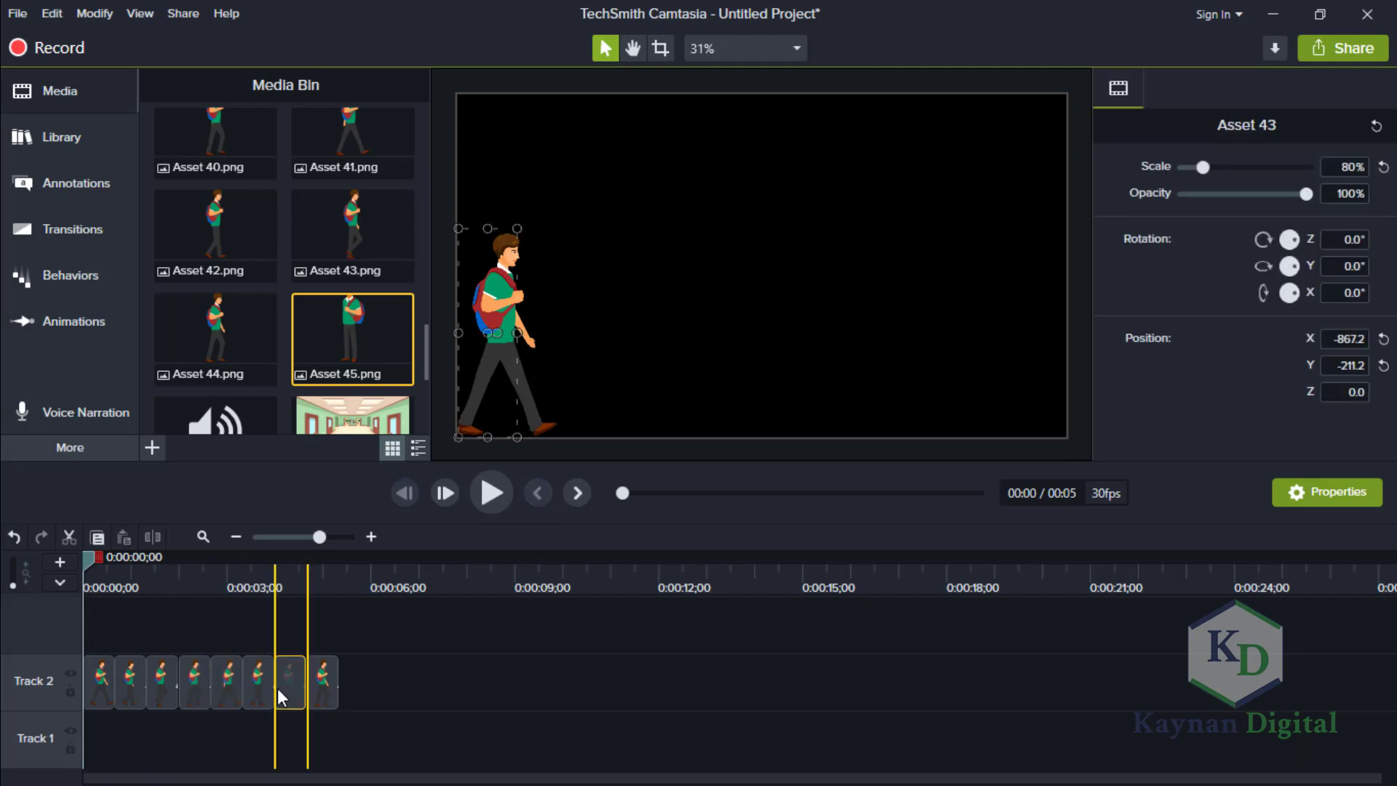
pyautogui.click(328, 686)
pyautogui.click(407, 675)
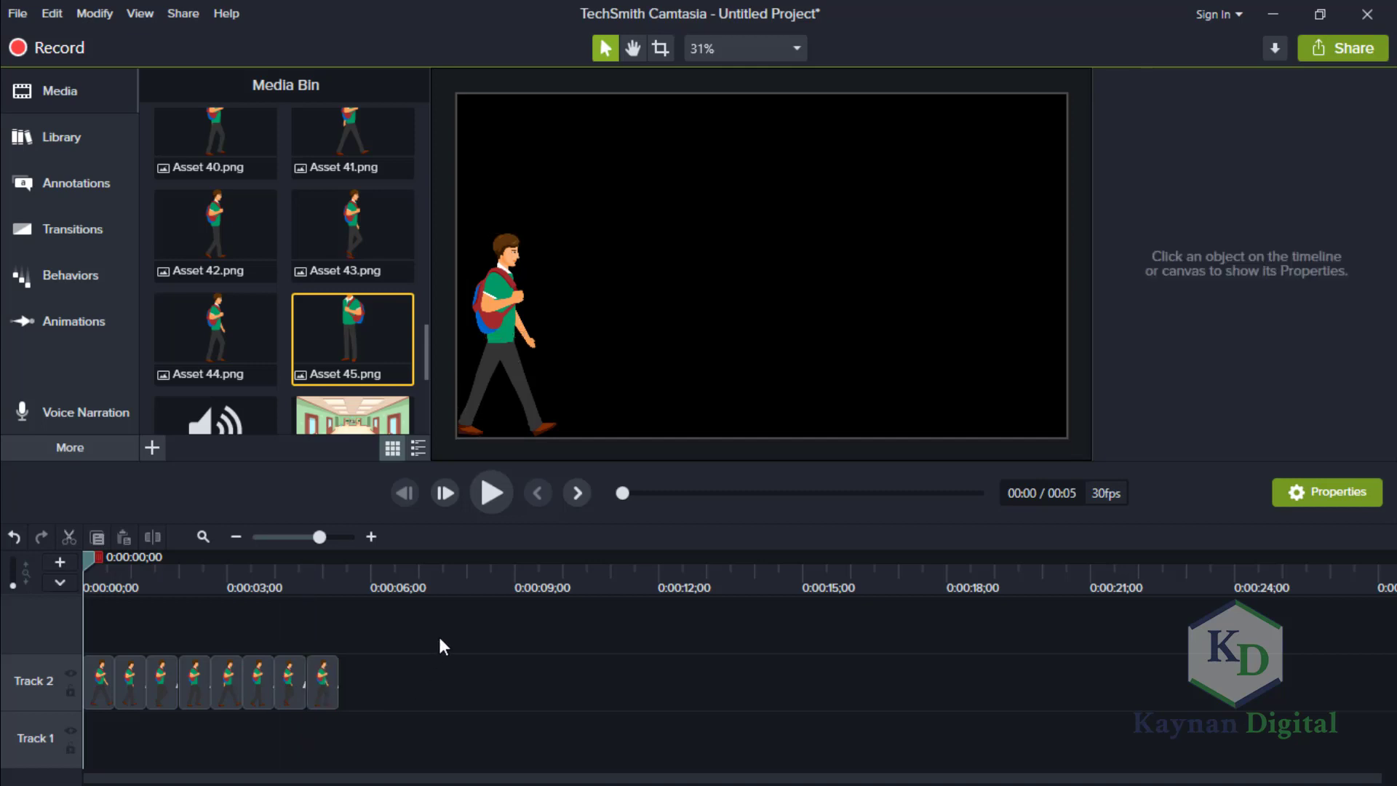
pyautogui.click(492, 487)
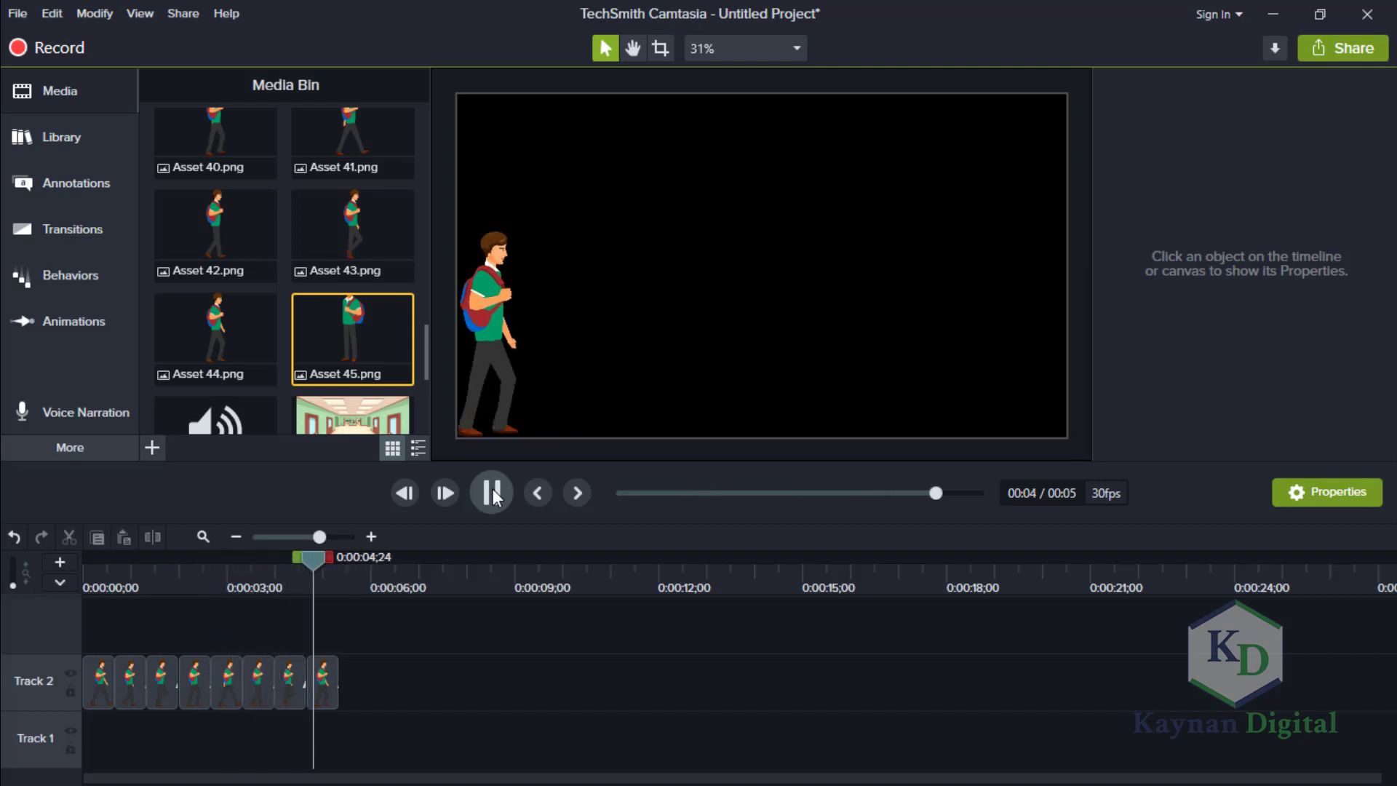
# Duplicate all the walk-pose clips from Track 2 onto Track 1, starting at the beginning of the timeline.
pyautogui.moveTo(330, 557); pyautogui.dragTo(91, 557)
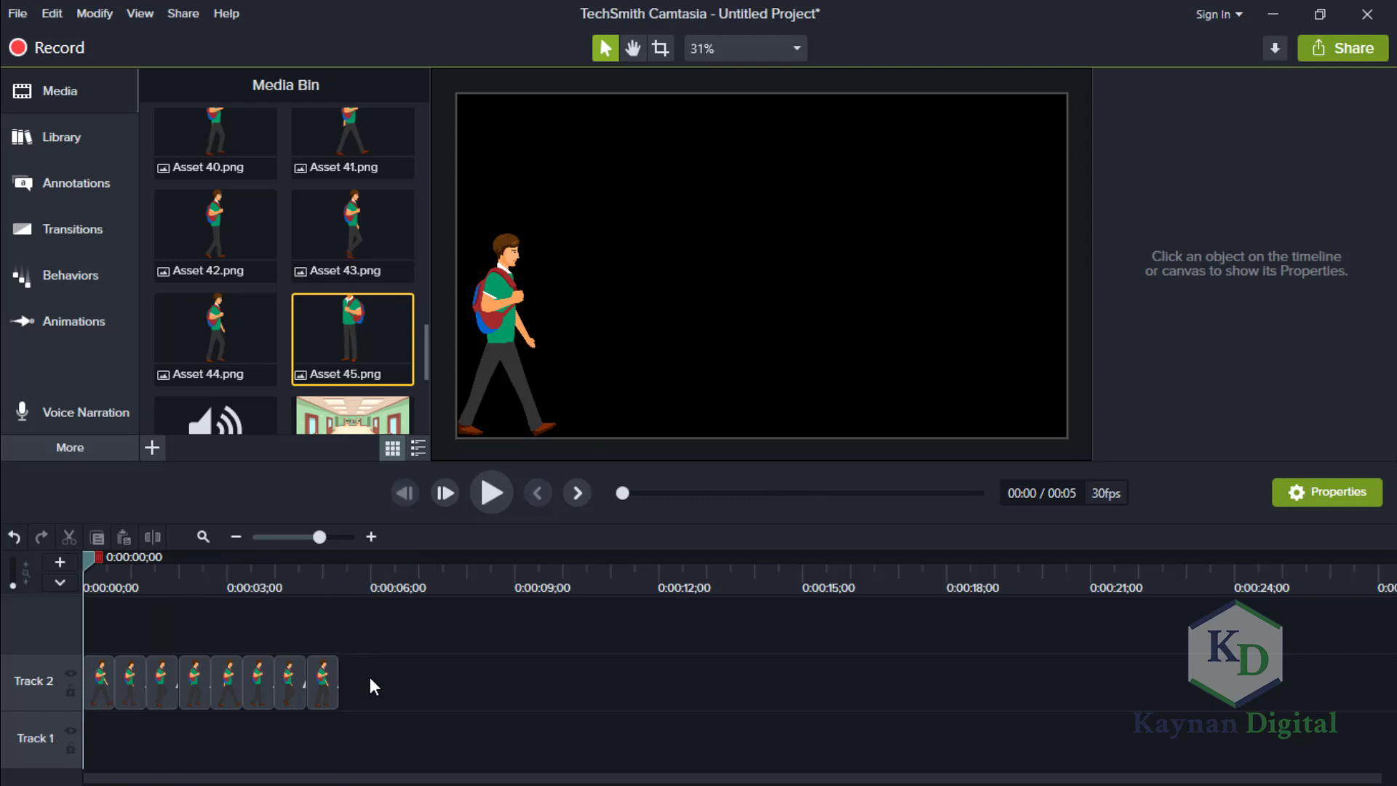
pyautogui.moveTo(370, 677); pyautogui.dragTo(83, 663)
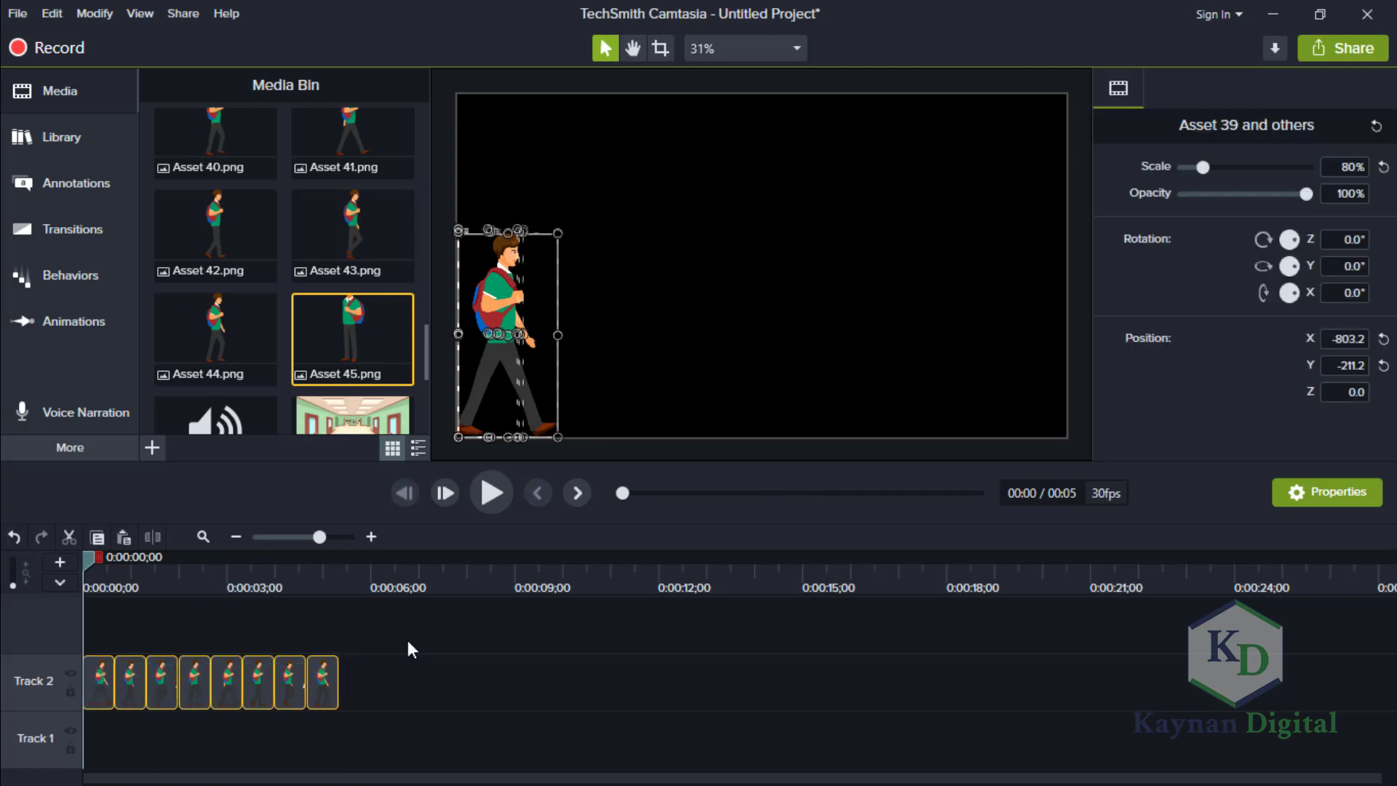
pyautogui.hotkey('ctrl', 'v')
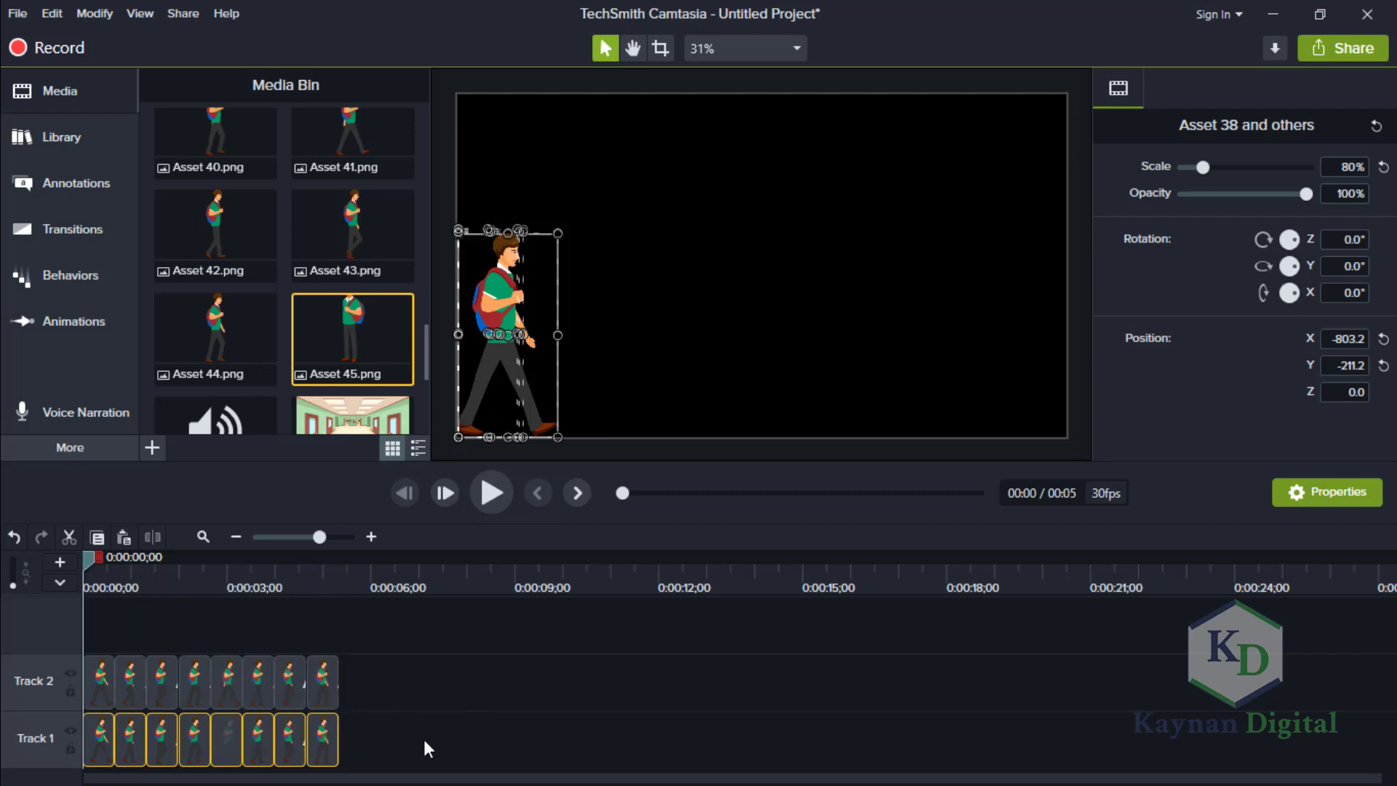
# Delete the duplicated walk-pose clips from Track 1.
pyautogui.moveTo(88, 558); pyautogui.dragTo(425, 622)
pyautogui.click(473, 627)
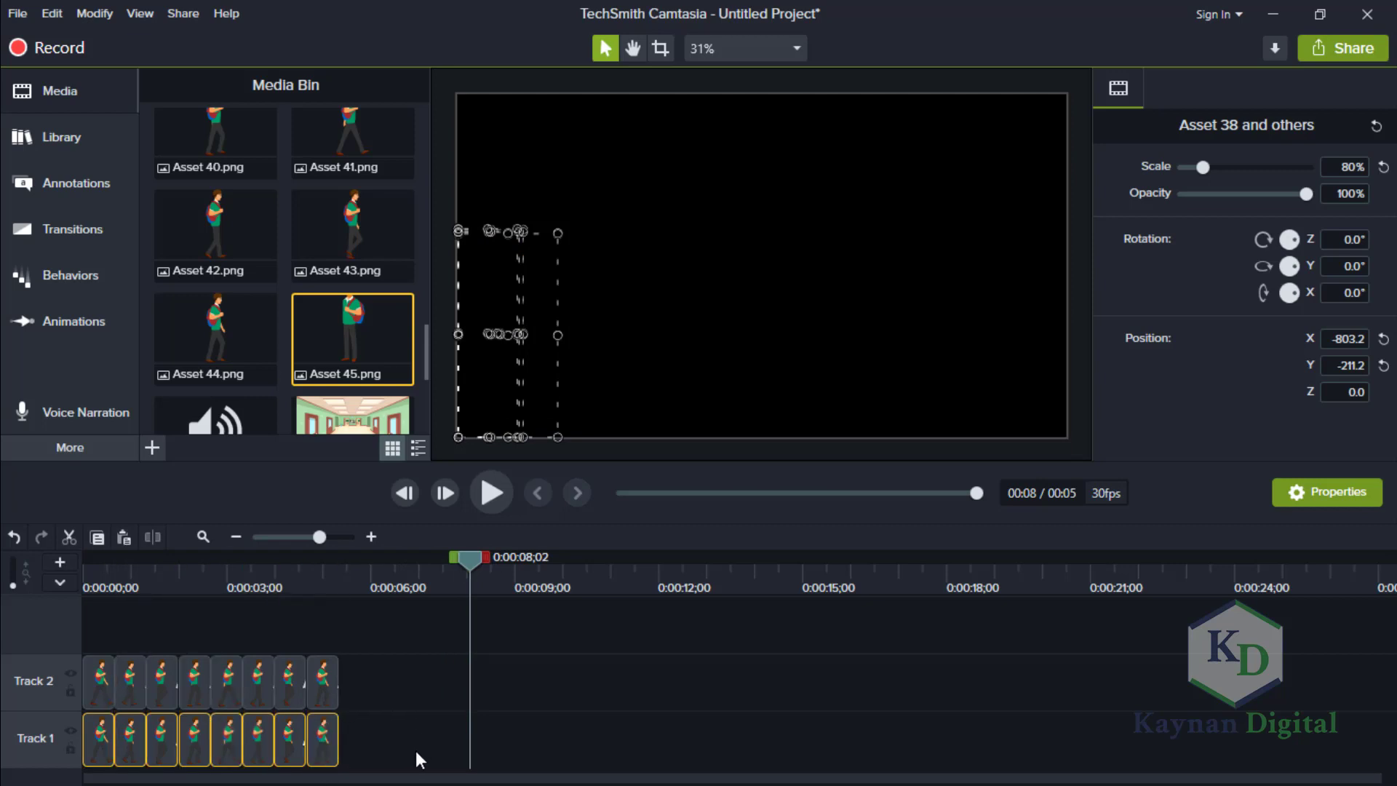
pyautogui.press('Delete')
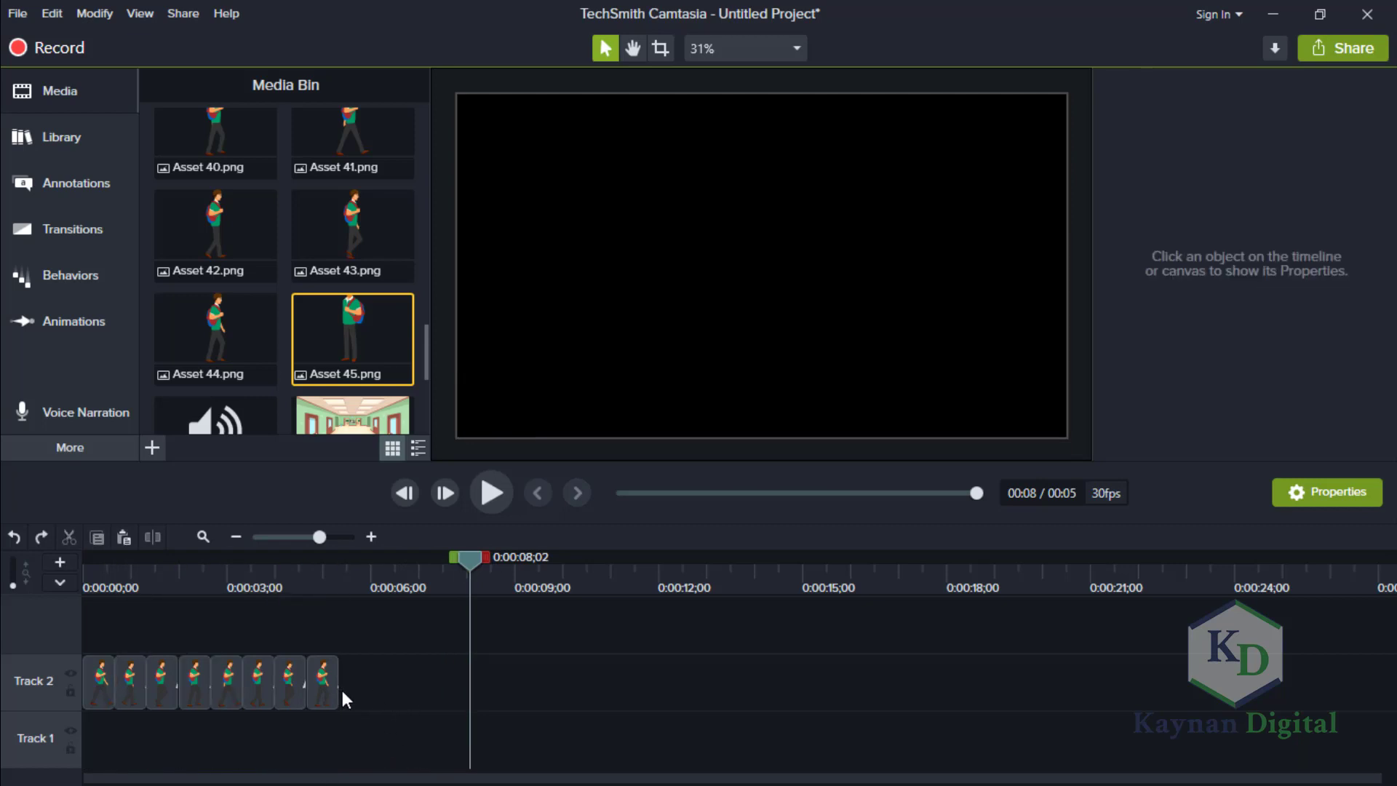
# Try placing a copy of all the Track 2 walk-pose clips on Track 1 at 0:00:08;02, and delete the copy.
pyautogui.click(72, 694)
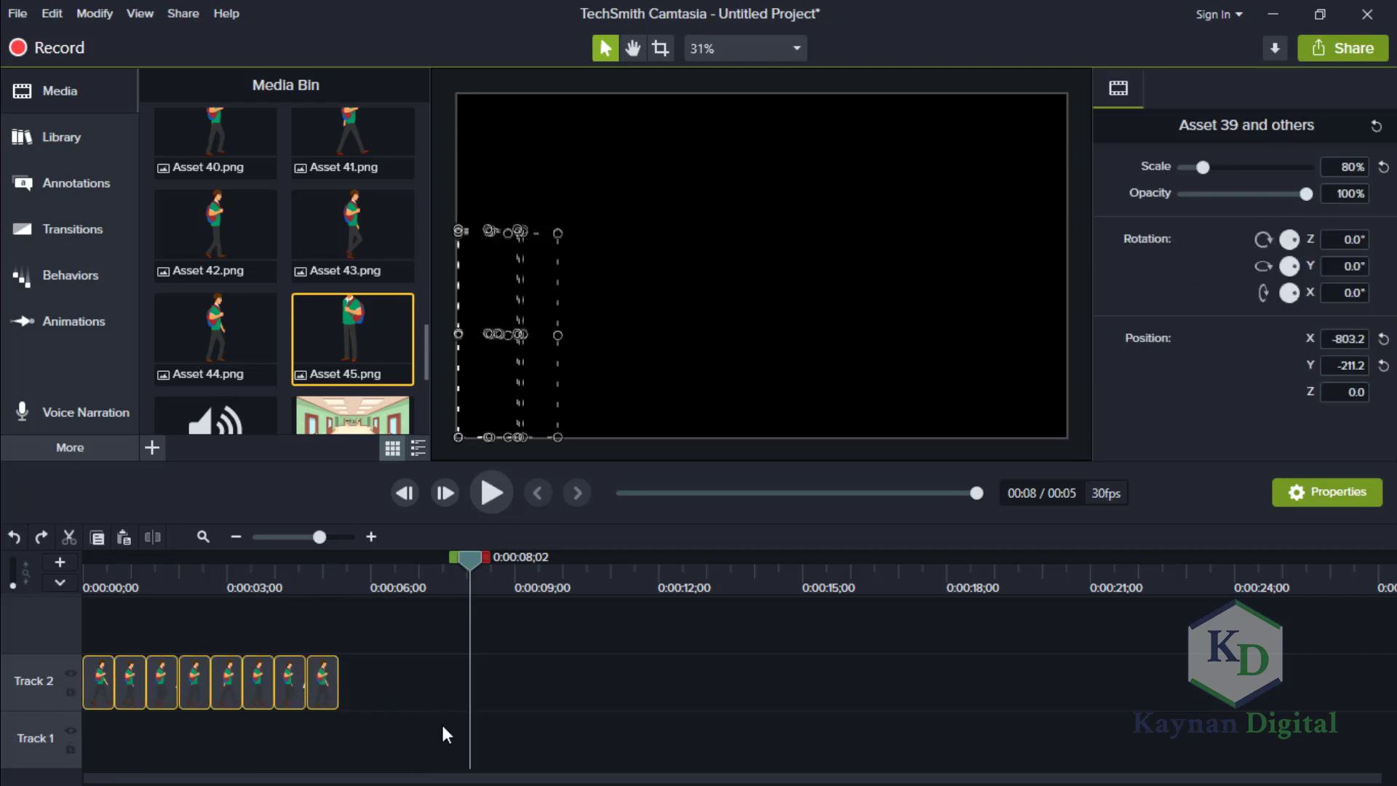
pyautogui.hotkey('ctrl', 'v')
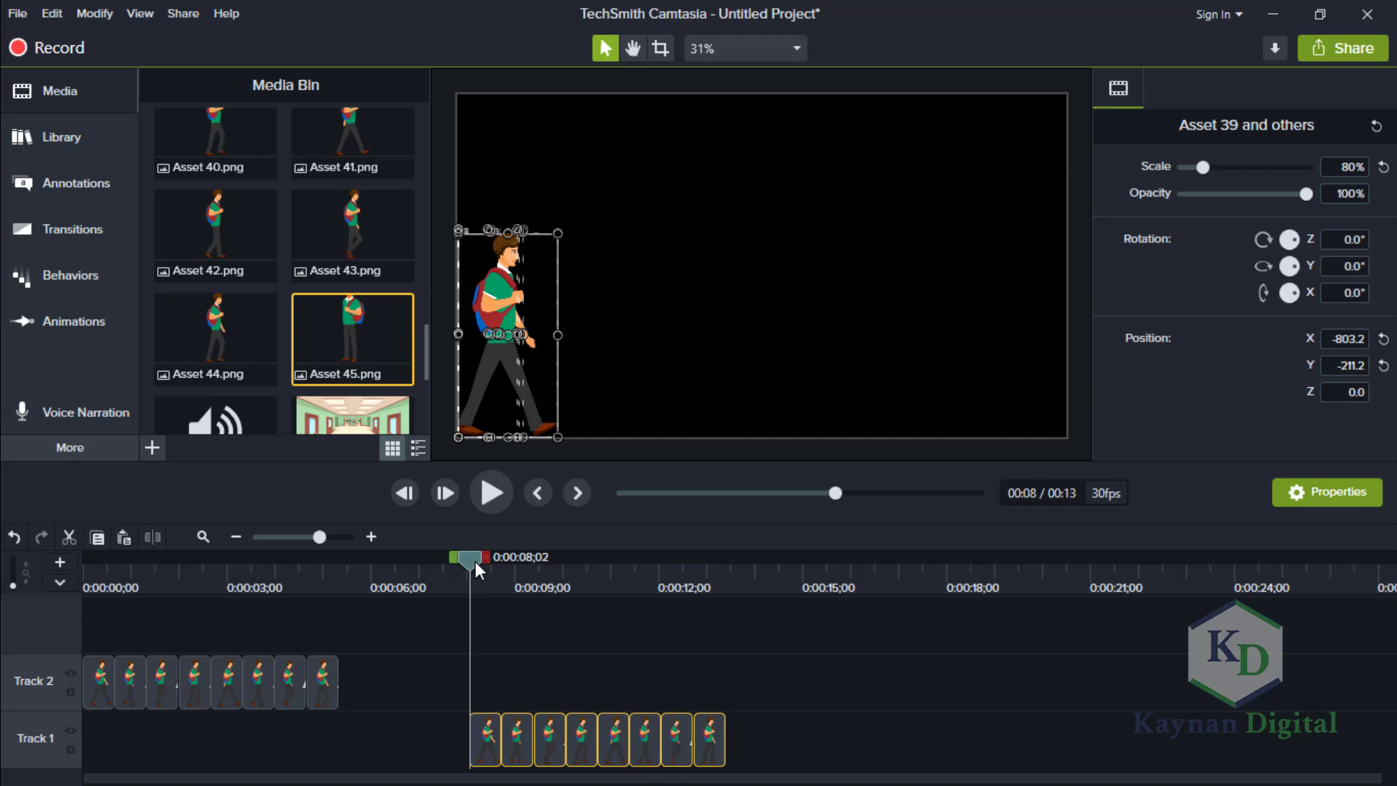
pyautogui.moveTo(472, 560); pyautogui.dragTo(422, 571)
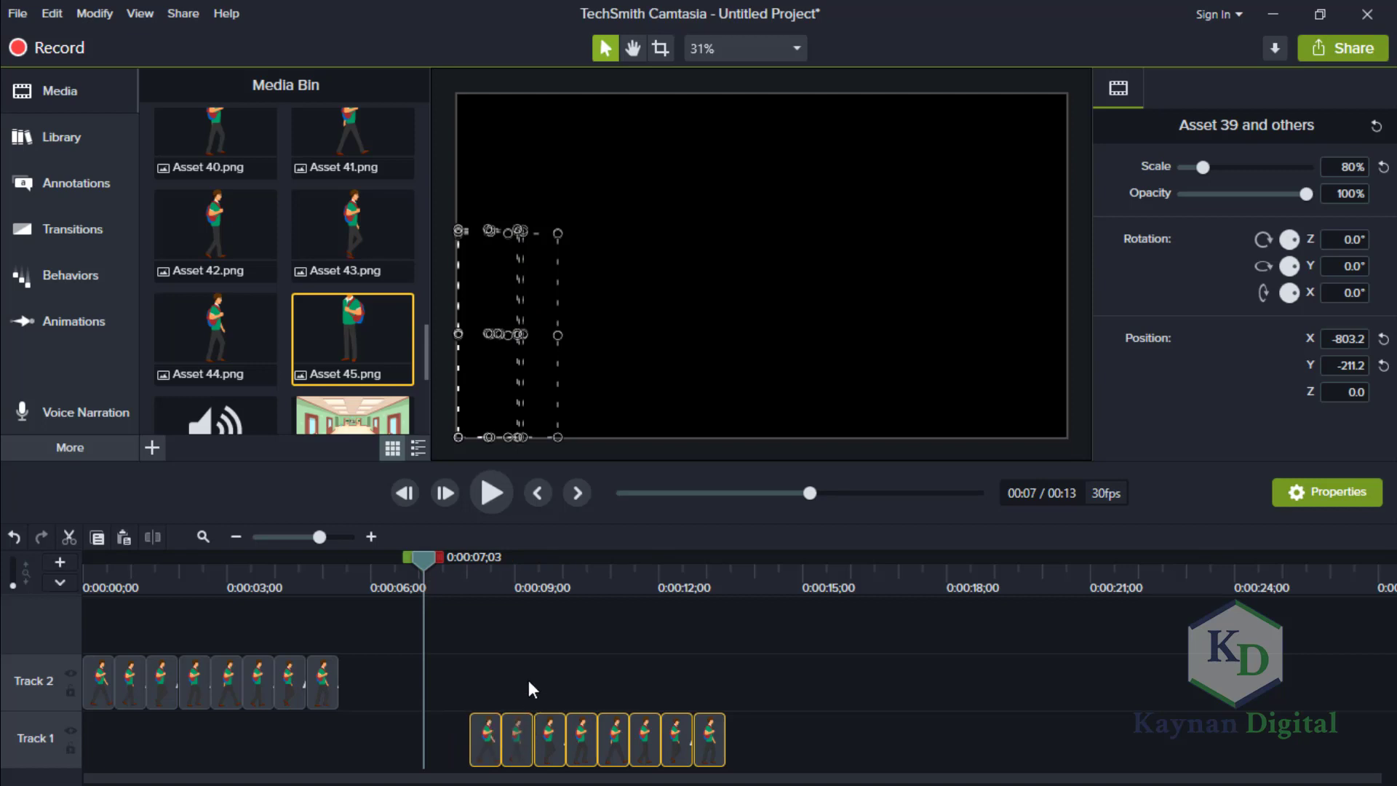
pyautogui.press('Delete')
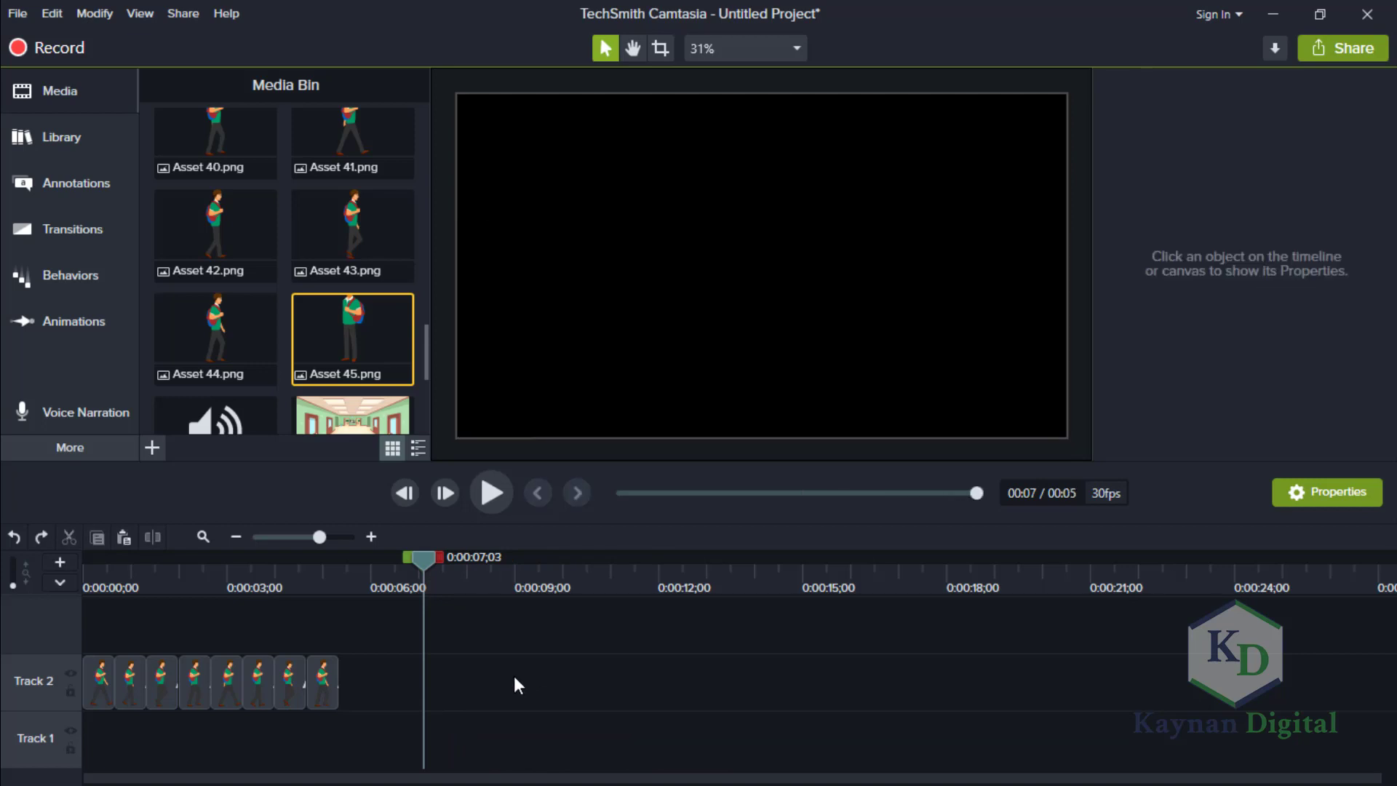
# Group all the walk-pose clips on Track 2 and place a copy of the group directly after the original.
pyautogui.moveTo(354, 673); pyautogui.dragTo(89, 672)
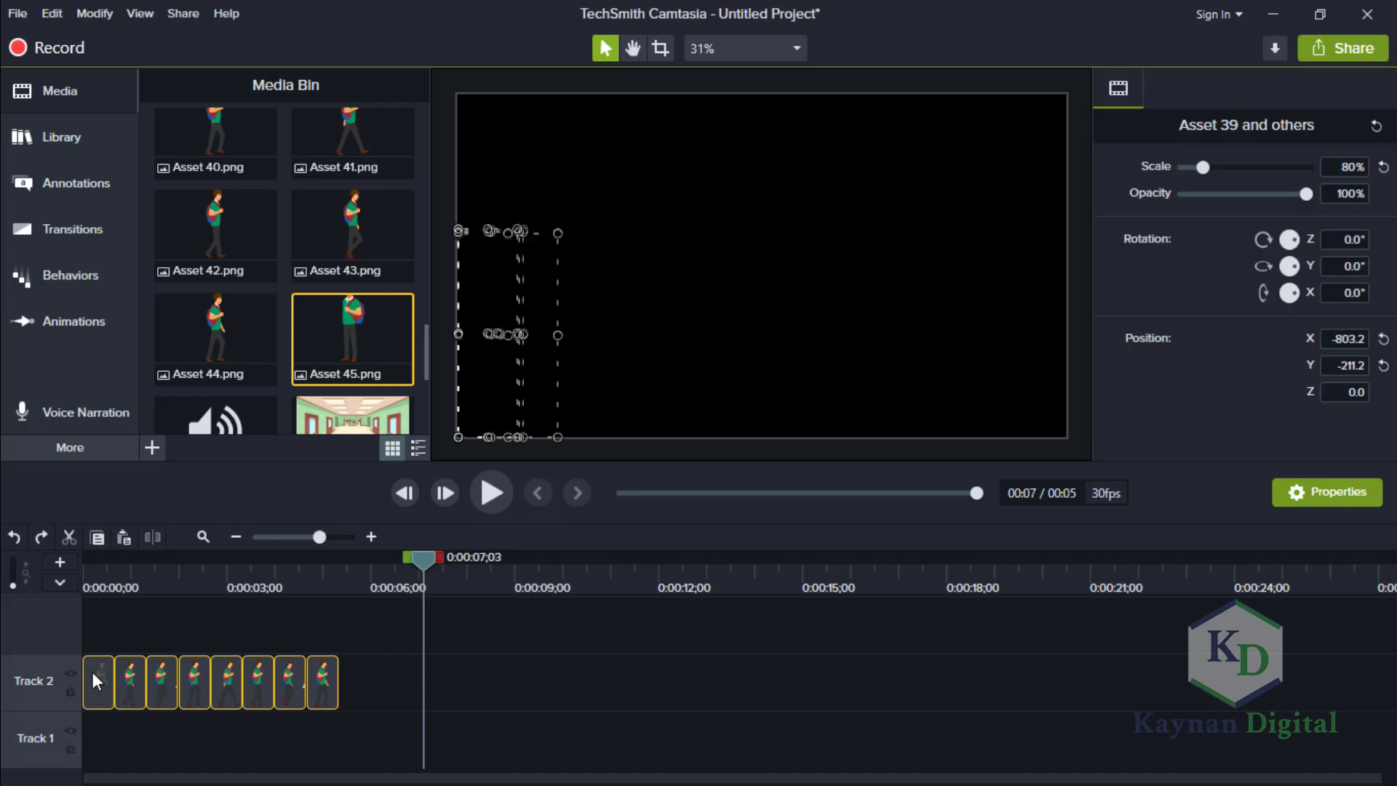
pyautogui.rightClick(92, 671)
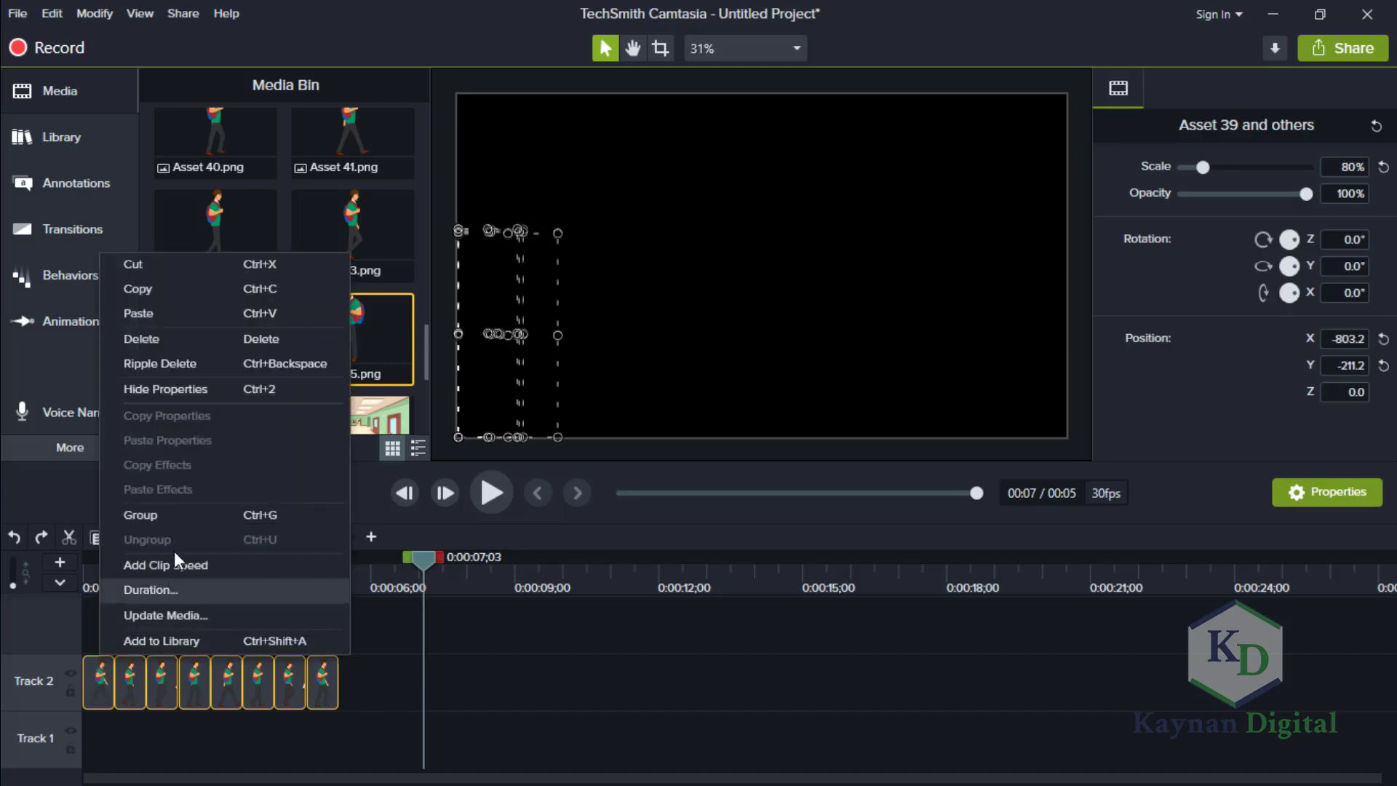
pyautogui.click(178, 513)
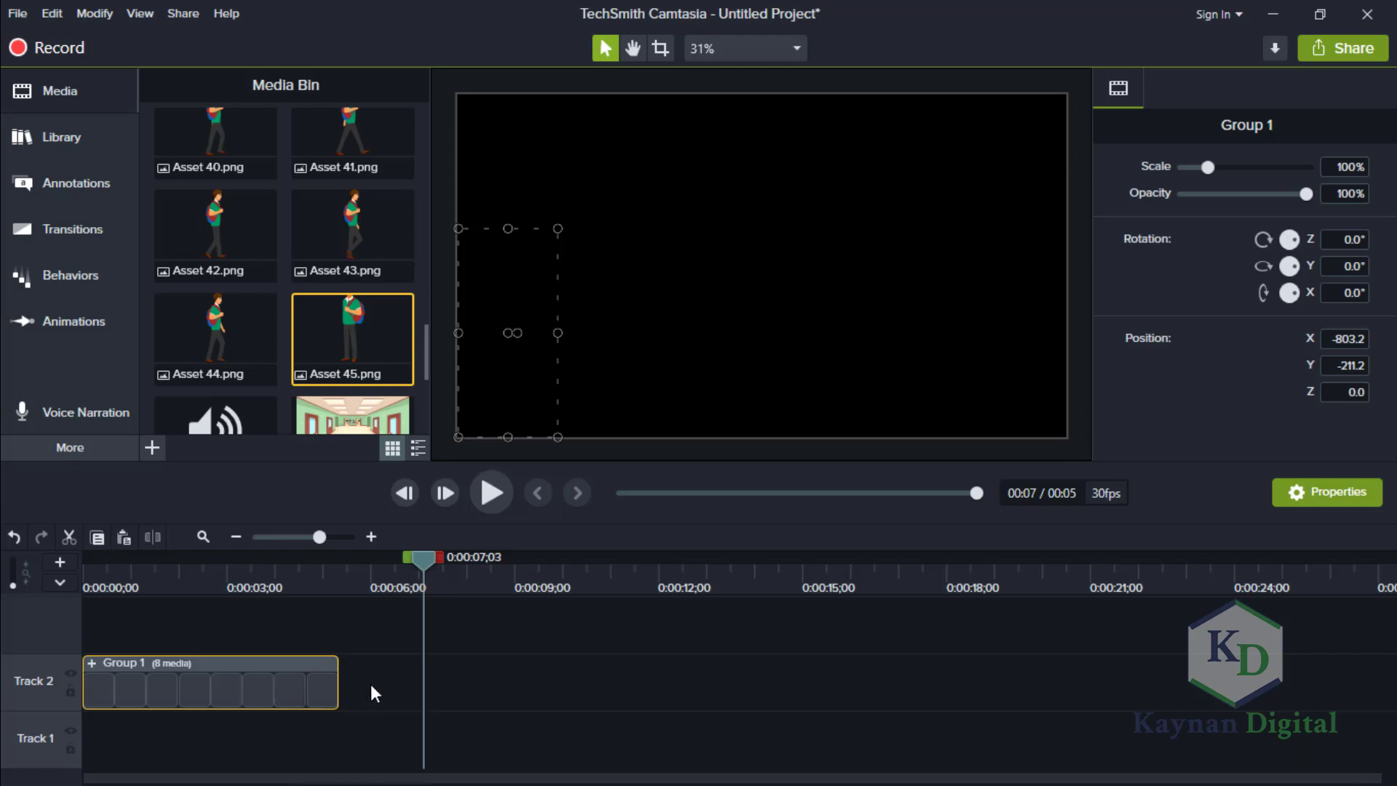
pyautogui.hotkey('ctrl', 'v')
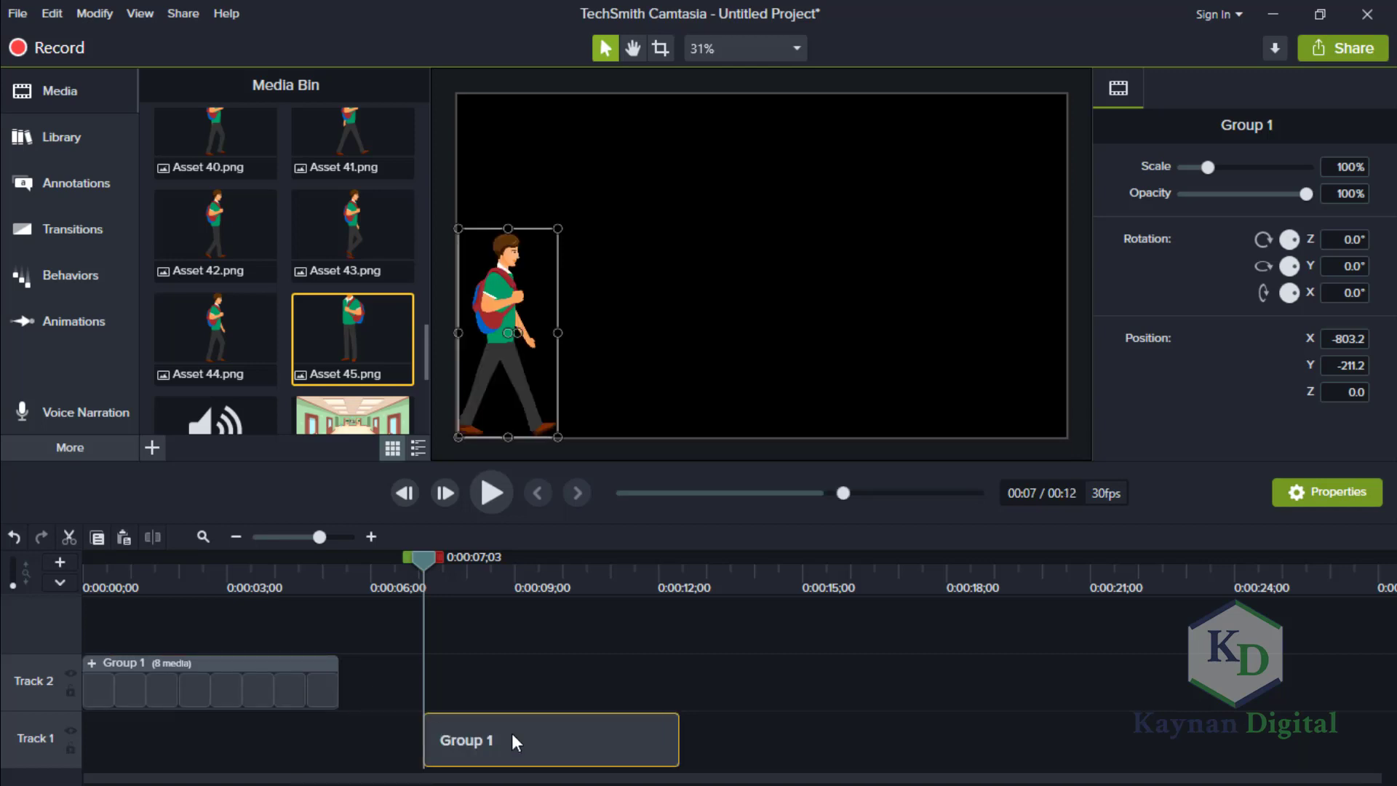
pyautogui.moveTo(512, 733); pyautogui.dragTo(369, 661)
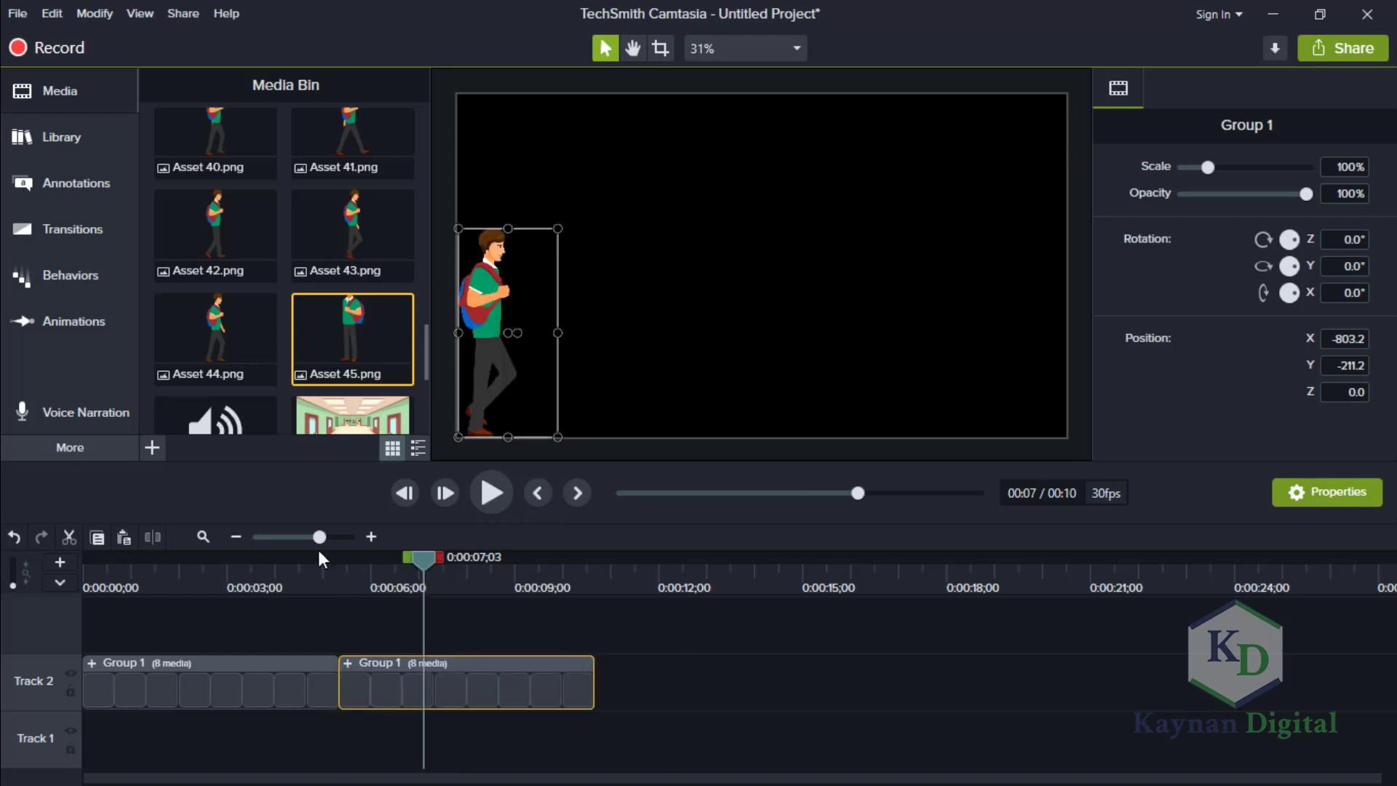
# Play the two grouped walk cycles from the start of the timeline to check the transition between them.
pyautogui.click(262, 554)
pyautogui.click(81, 583)
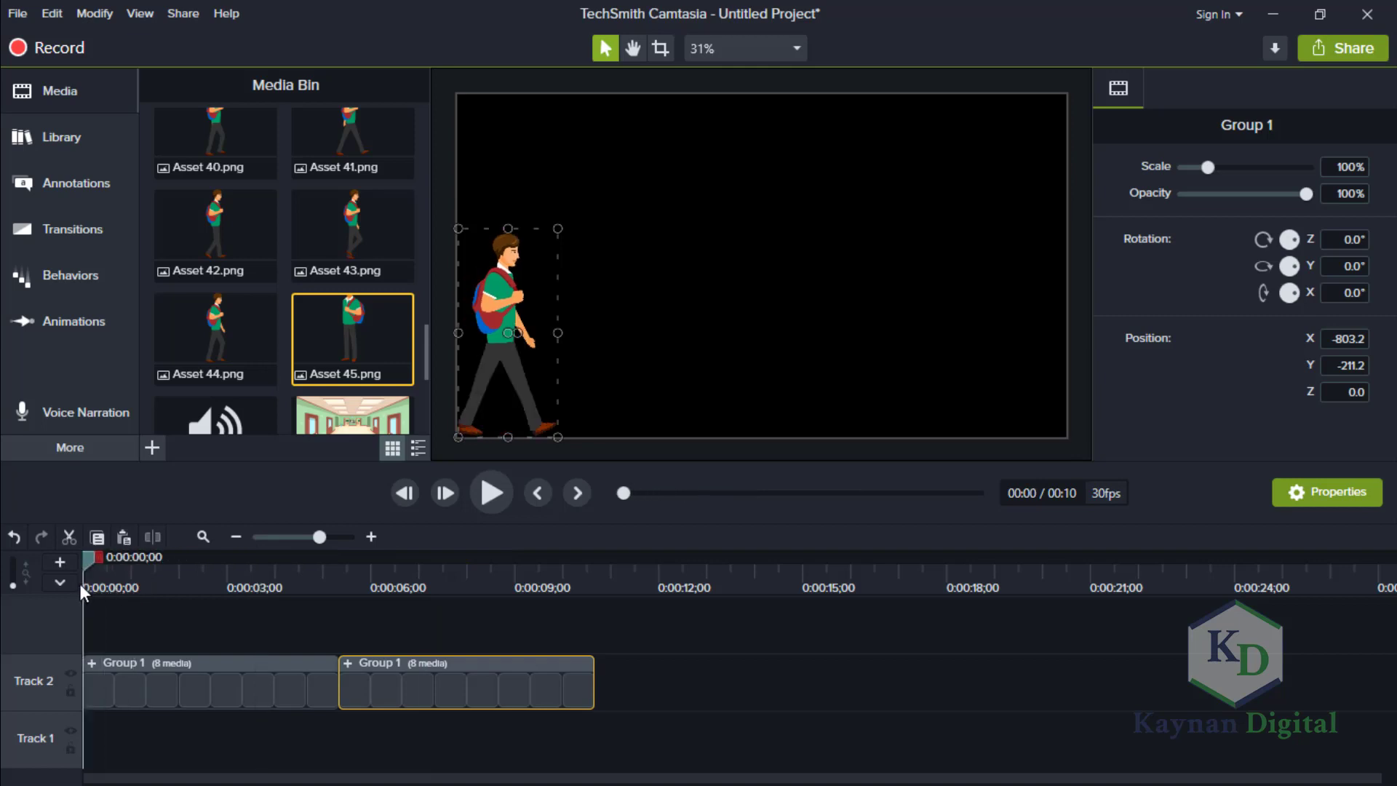
pyautogui.click(482, 491)
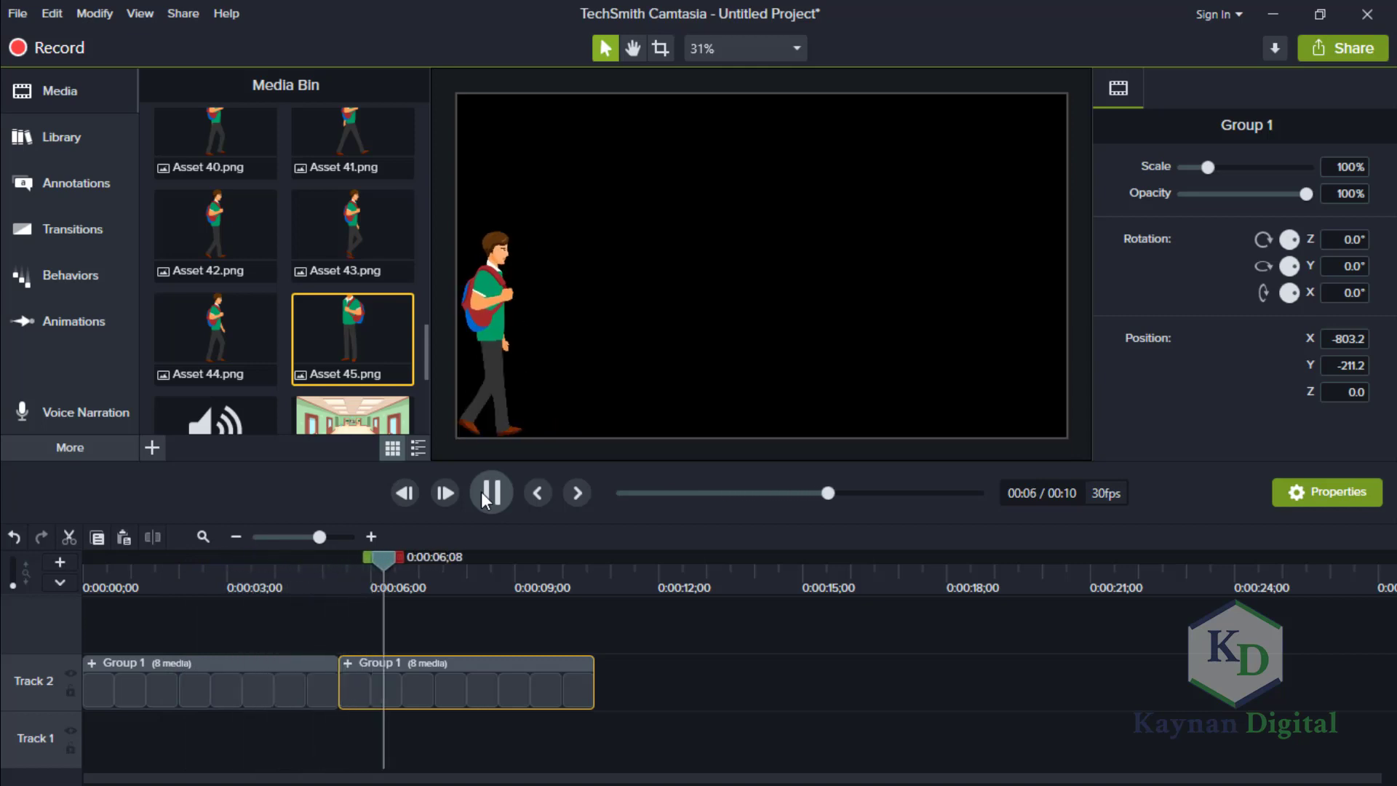
pyautogui.click(481, 491)
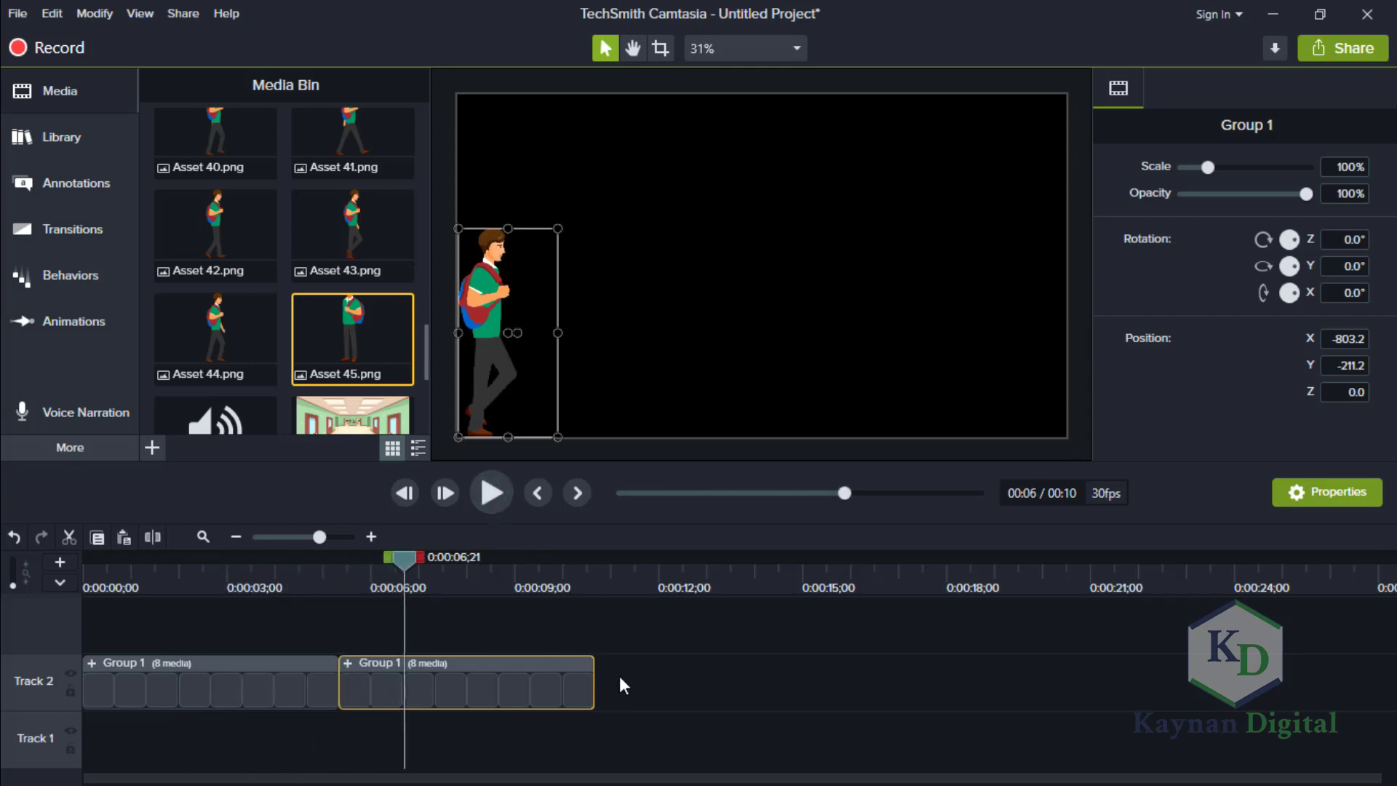
# Delete the second walk-cycle group from Track 2.
pyautogui.moveTo(639, 684); pyautogui.dragTo(124, 677)
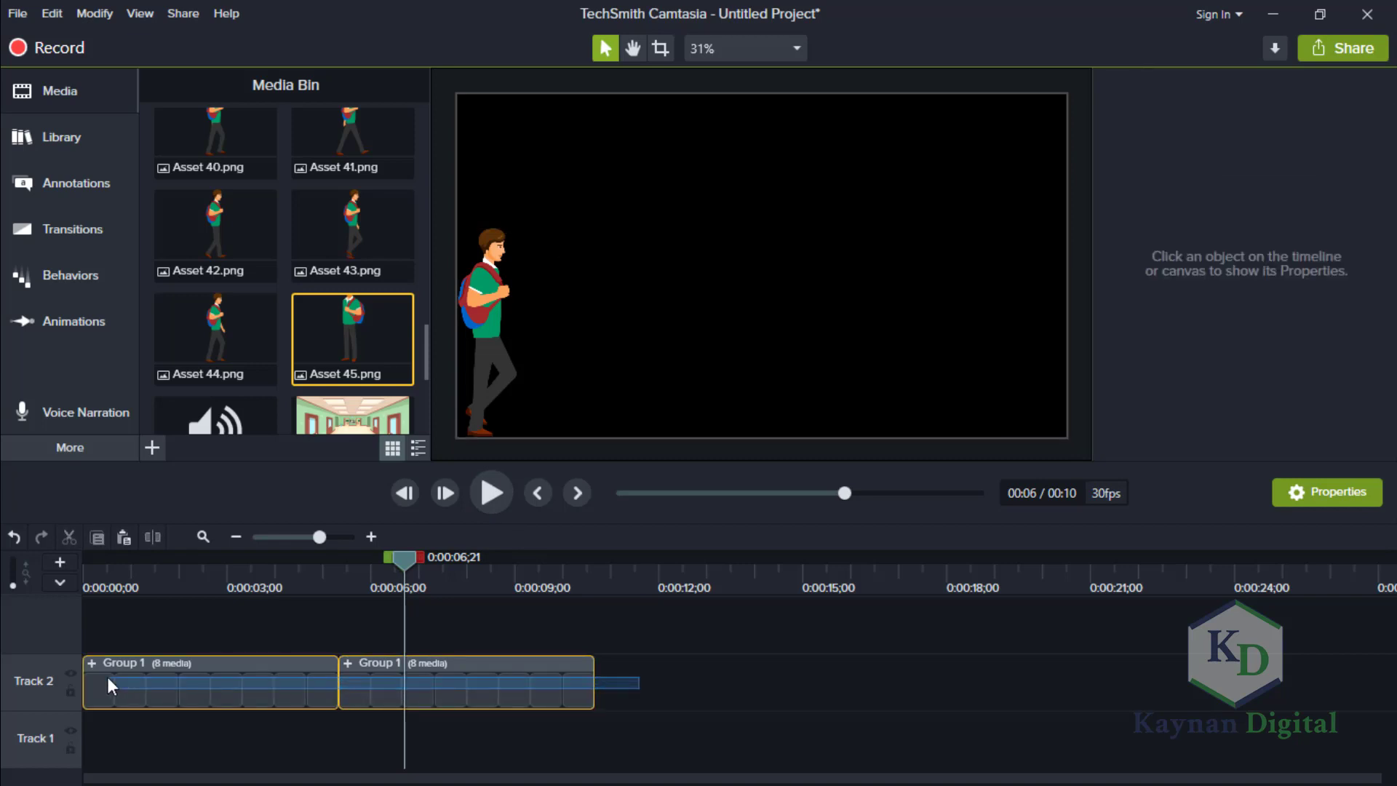
pyautogui.moveTo(108, 677); pyautogui.dragTo(408, 694)
pyautogui.click(725, 695)
pyautogui.click(380, 677)
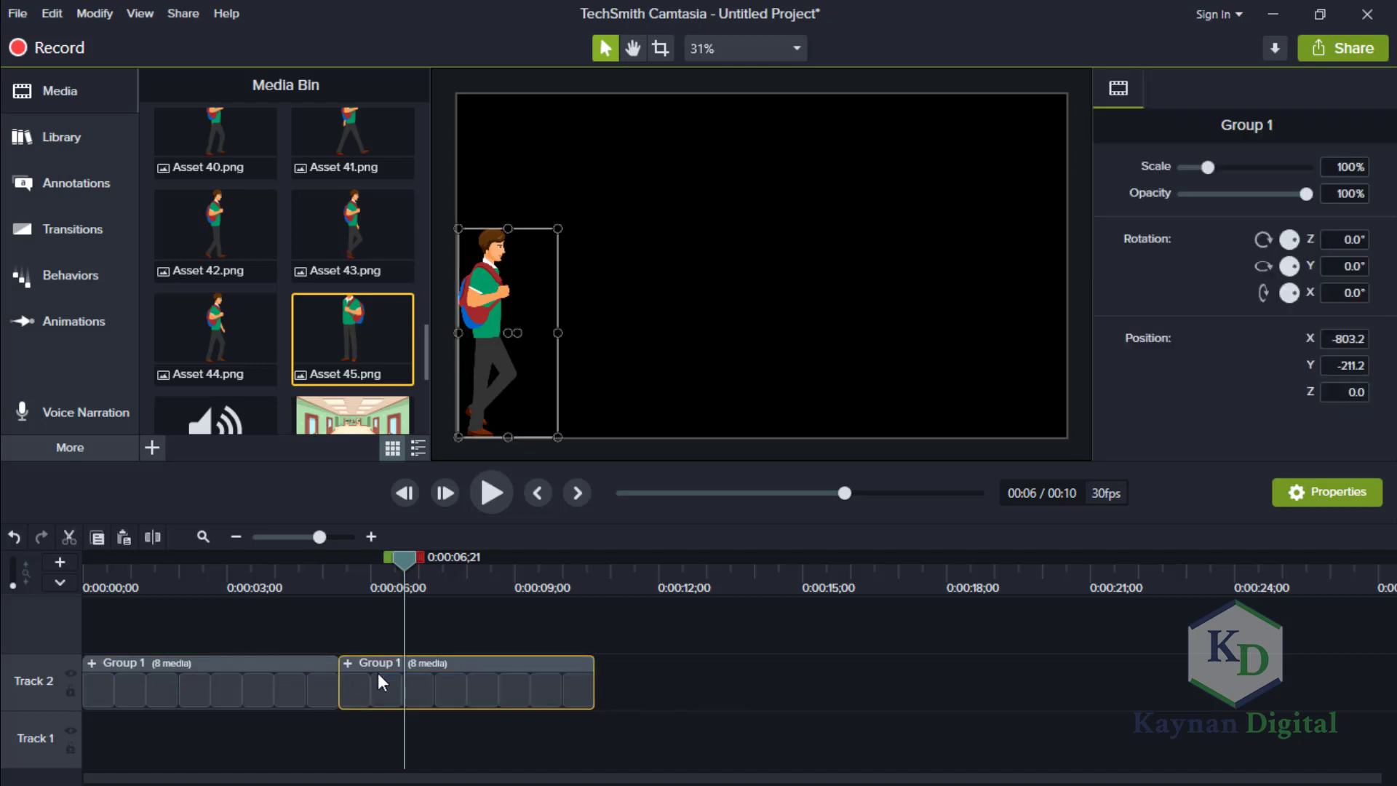
pyautogui.press('Delete')
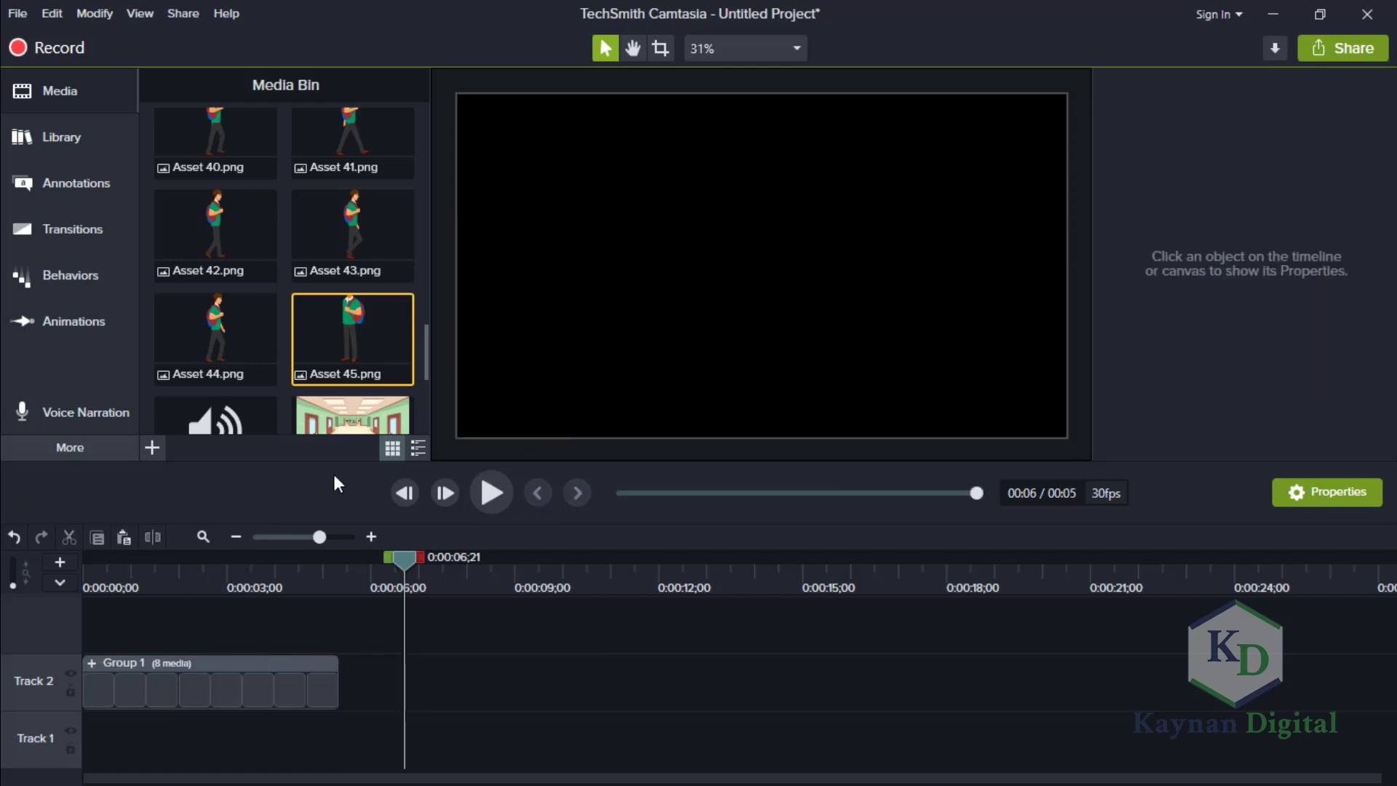
# Add a Custom animation to the walk-cycle group and stretch it over the group's full length.
pyautogui.moveTo(395, 557); pyautogui.dragTo(65, 581)
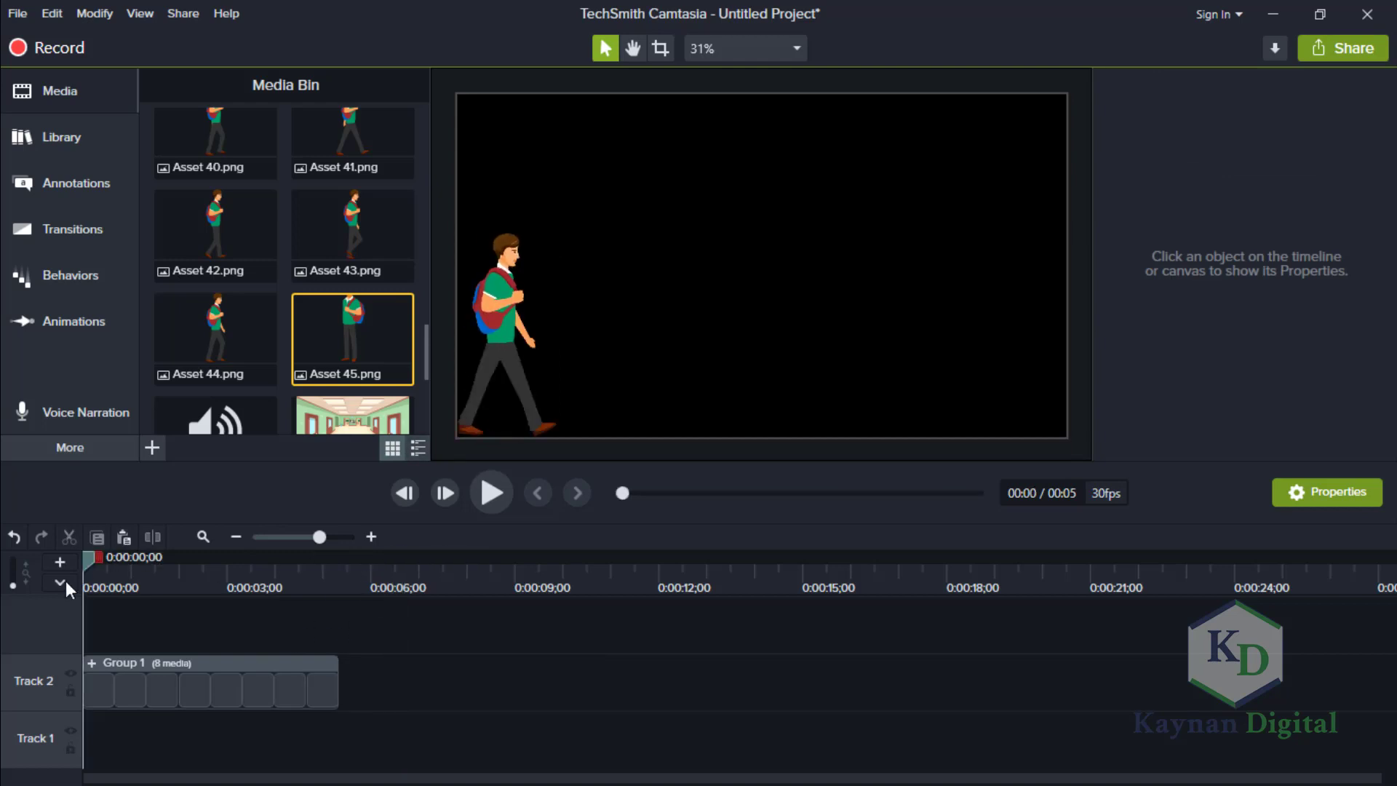
pyautogui.click(84, 317)
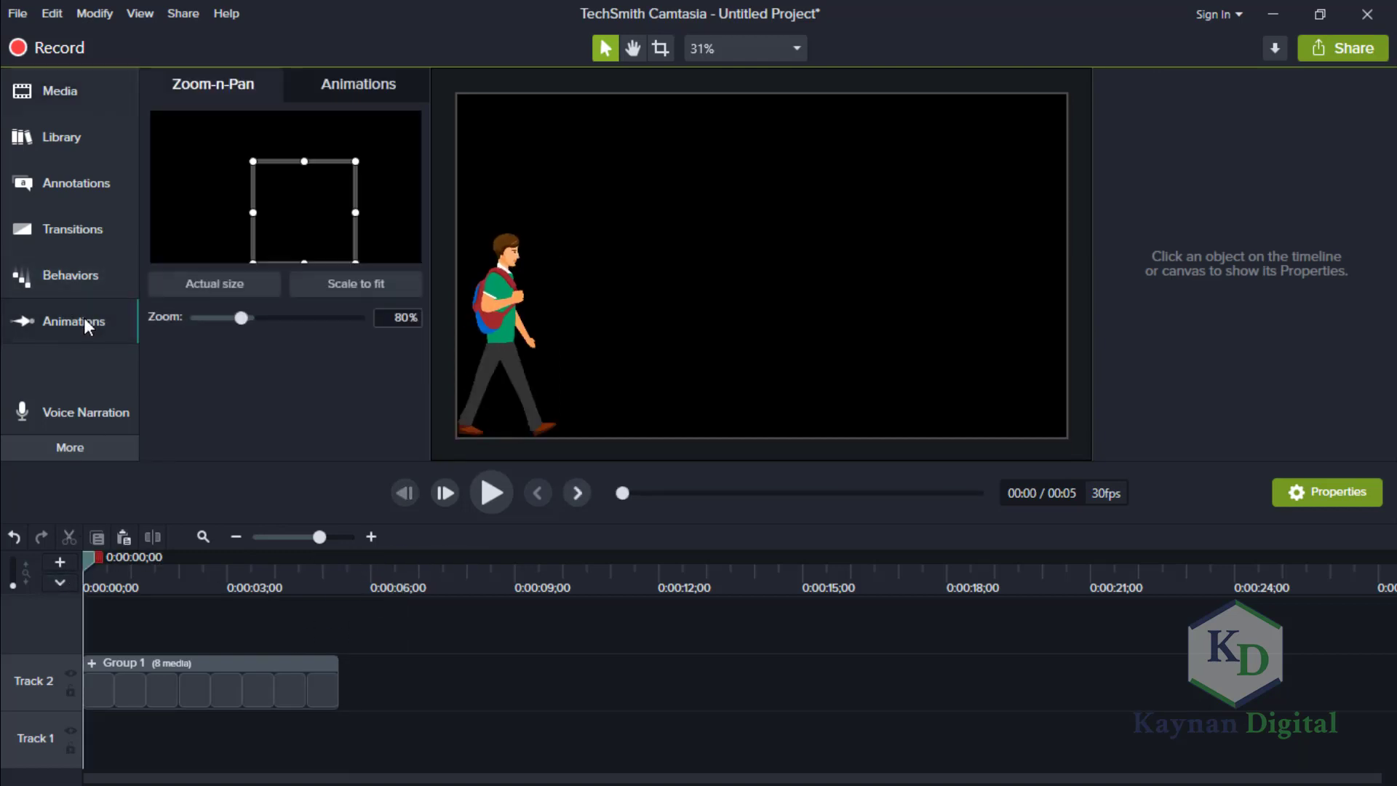
pyautogui.click(342, 83)
pyautogui.moveTo(243, 146); pyautogui.dragTo(151, 696)
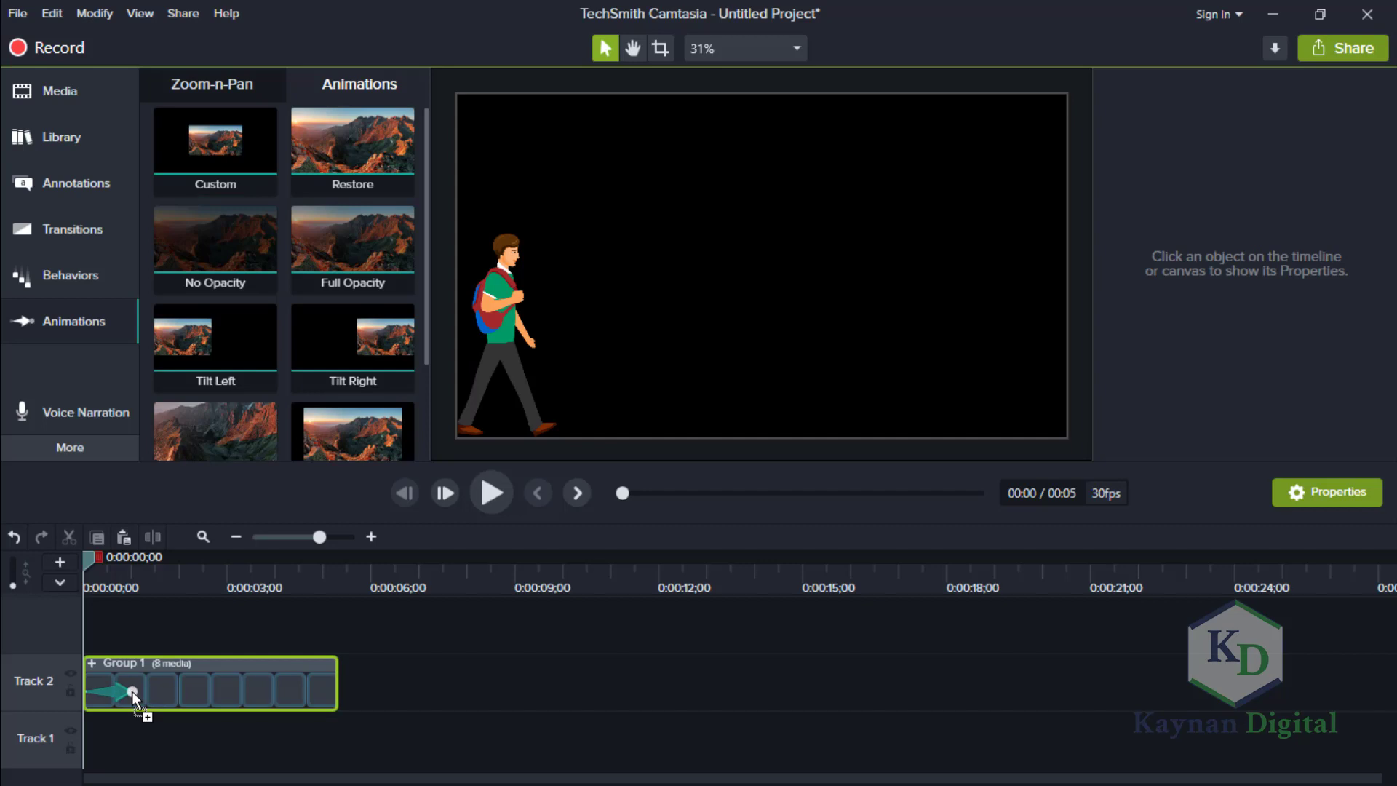
pyautogui.moveTo(134, 694); pyautogui.dragTo(219, 694)
pyautogui.moveTo(339, 694); pyautogui.dragTo(362, 691)
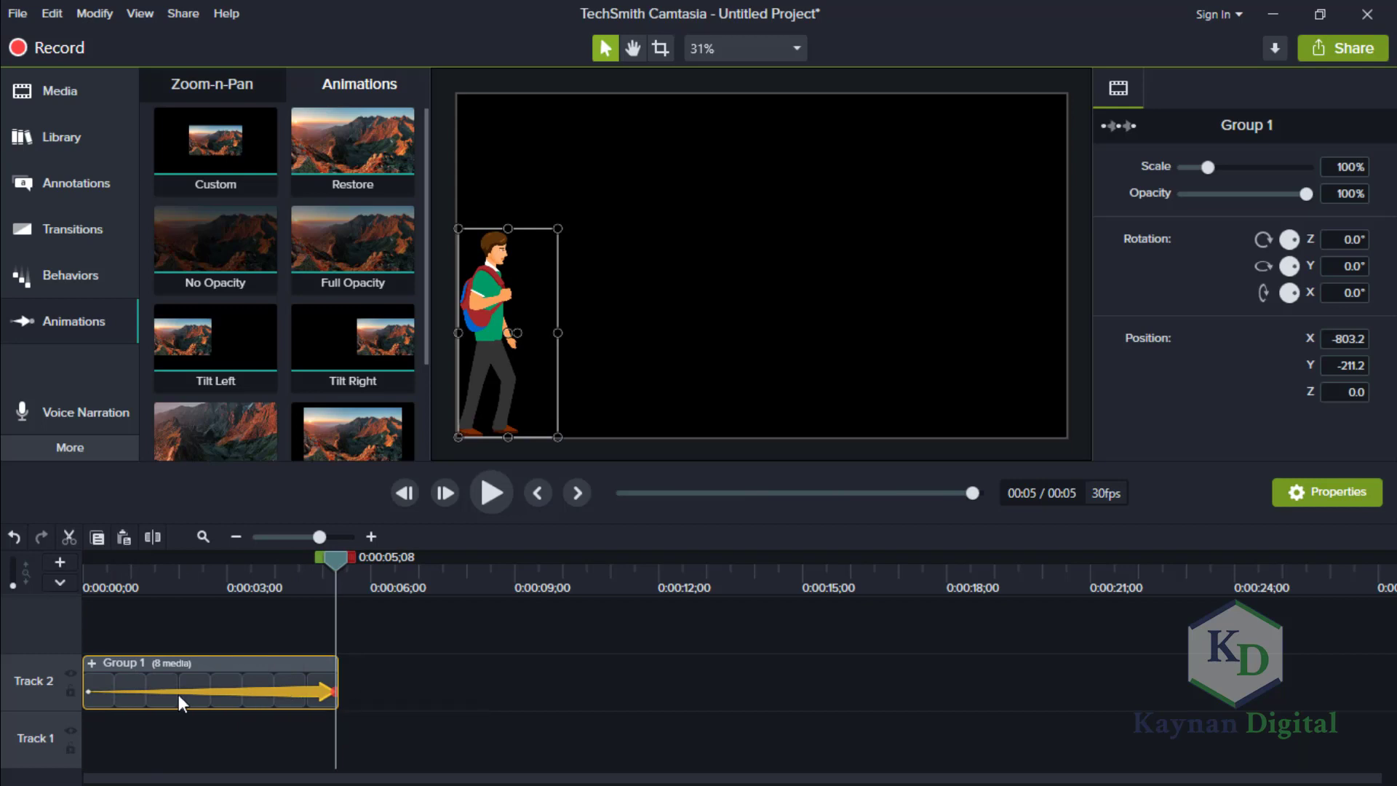
# Place the group at X about -997 at the animation's start and at X about 1117, beyond the canvas's right edge, at its end.
pyautogui.click(86, 688)
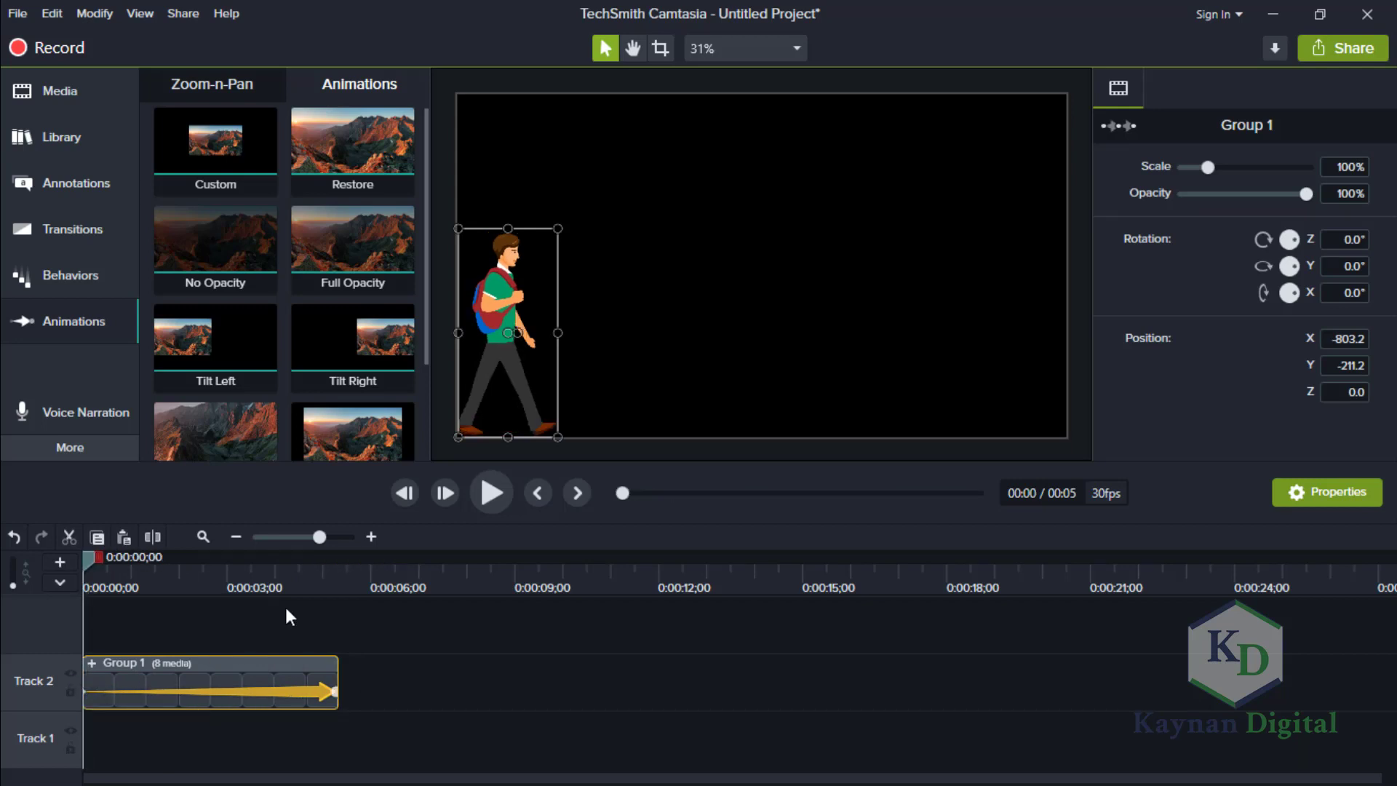
pyautogui.moveTo(511, 302); pyautogui.dragTo(448, 303)
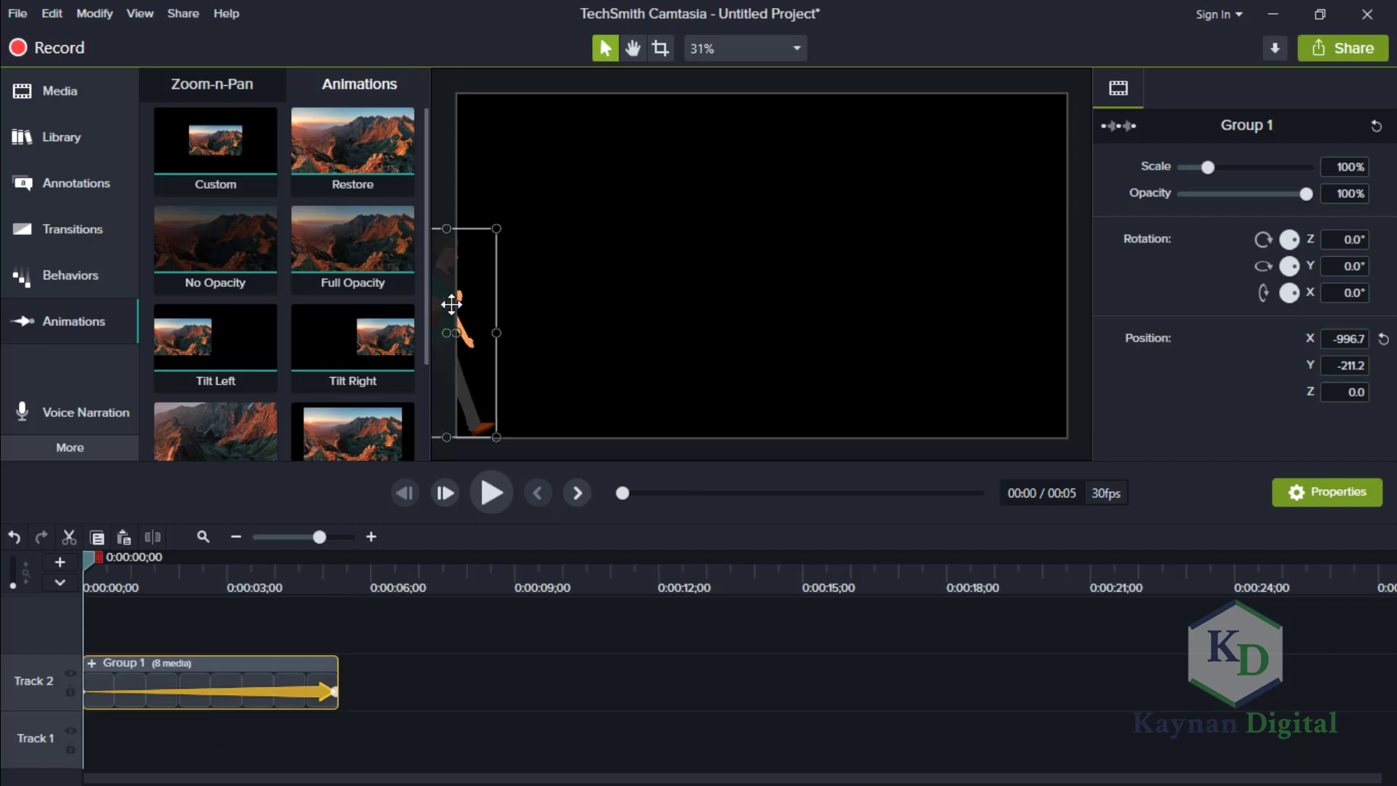
pyautogui.click(331, 688)
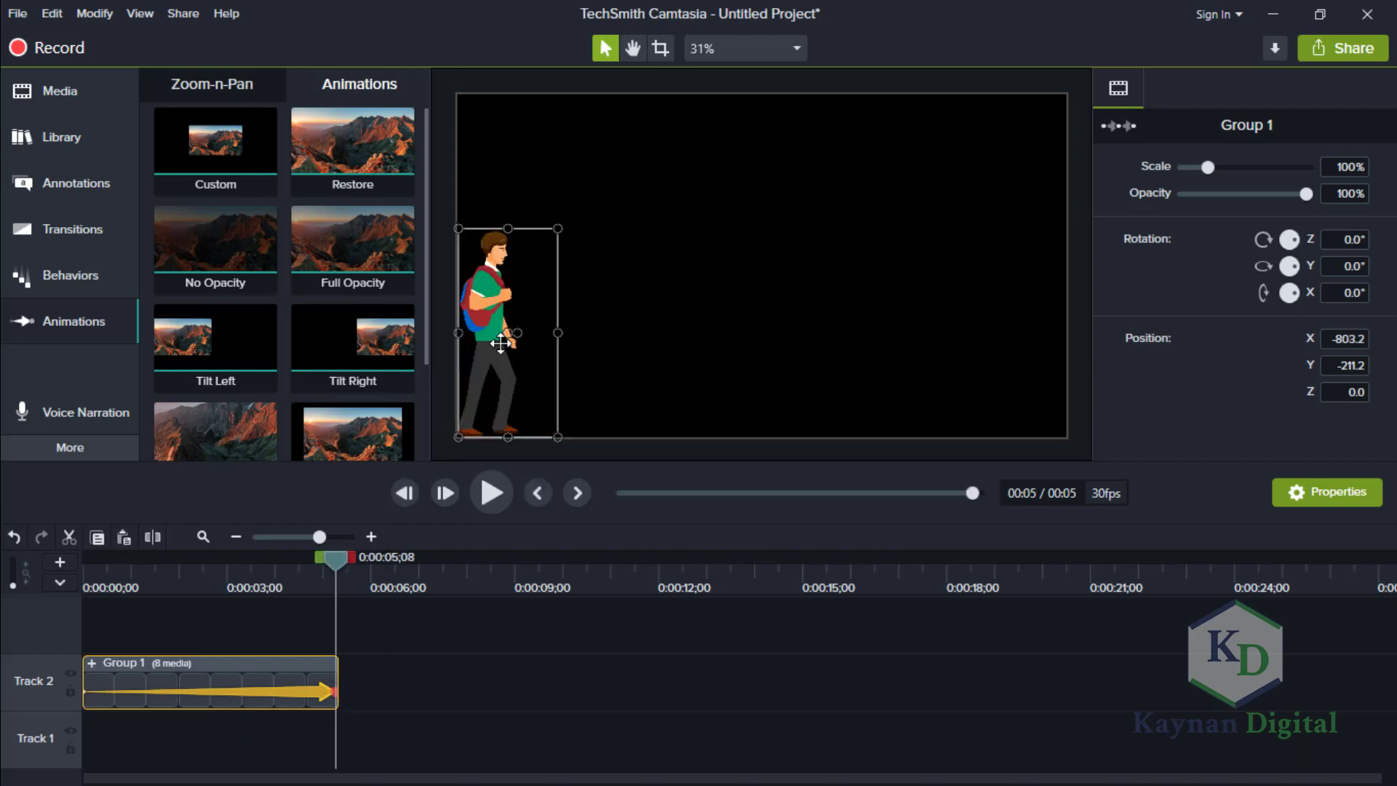
pyautogui.moveTo(486, 317); pyautogui.dragTo(1104, 321)
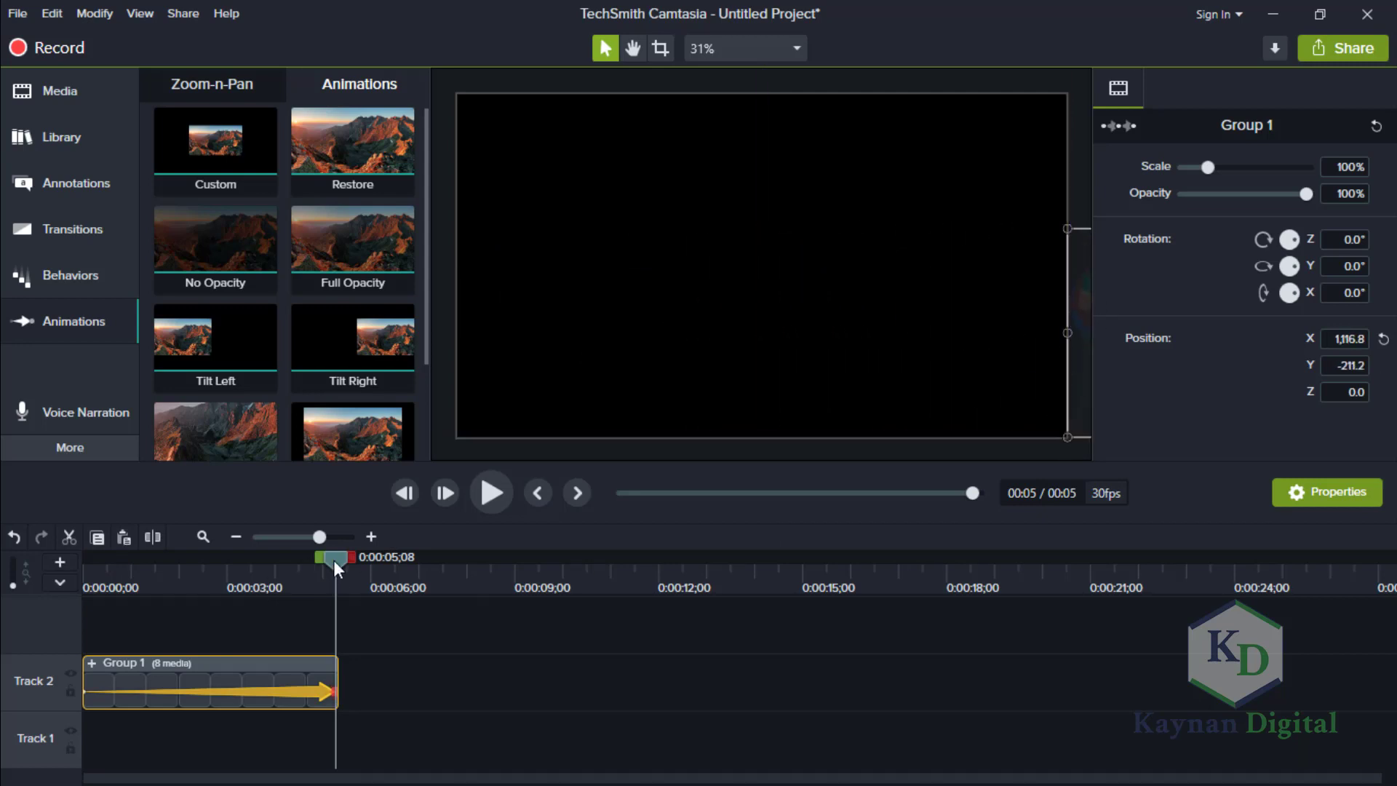
# Play the animated group to check the figure walking across the canvas.
pyautogui.click(504, 493)
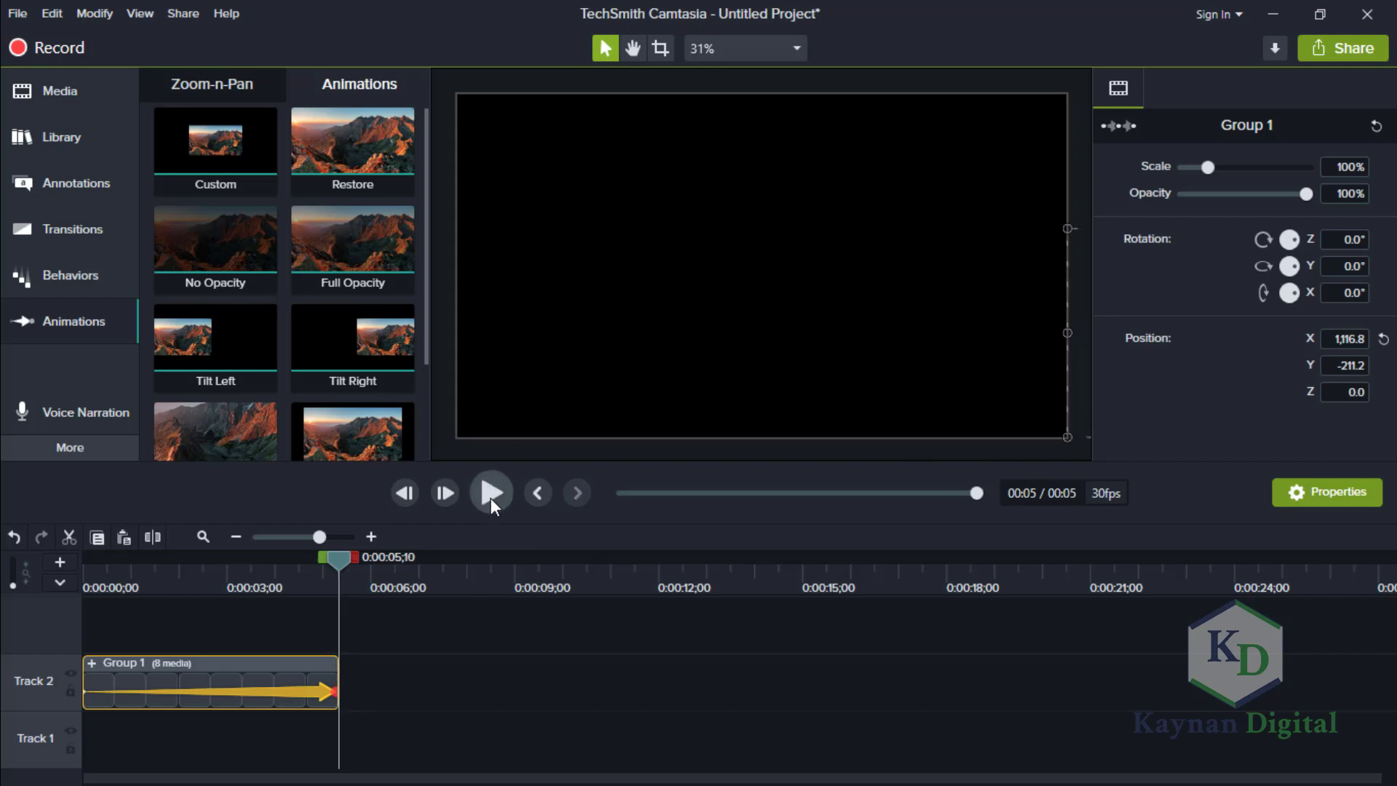
pyautogui.click(491, 490)
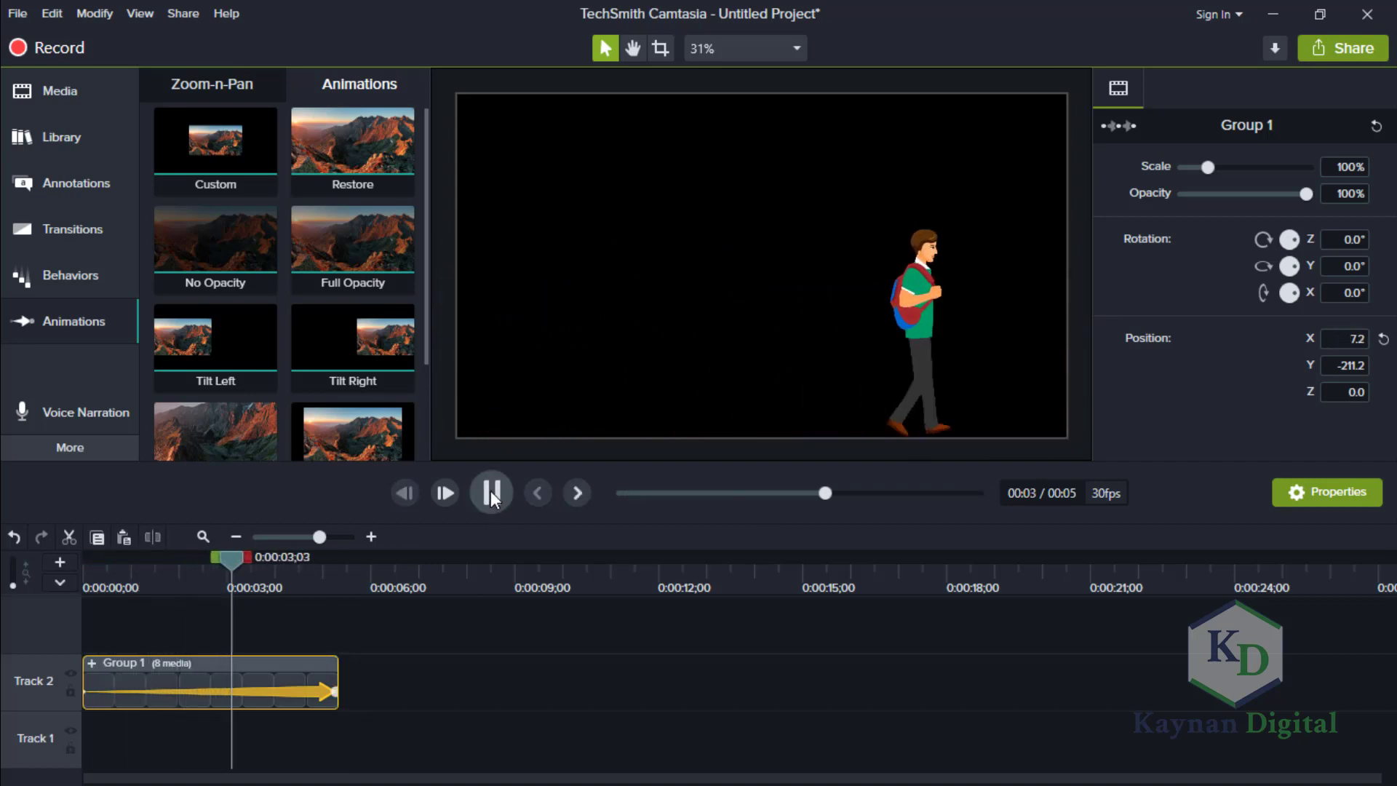
pyautogui.click(491, 490)
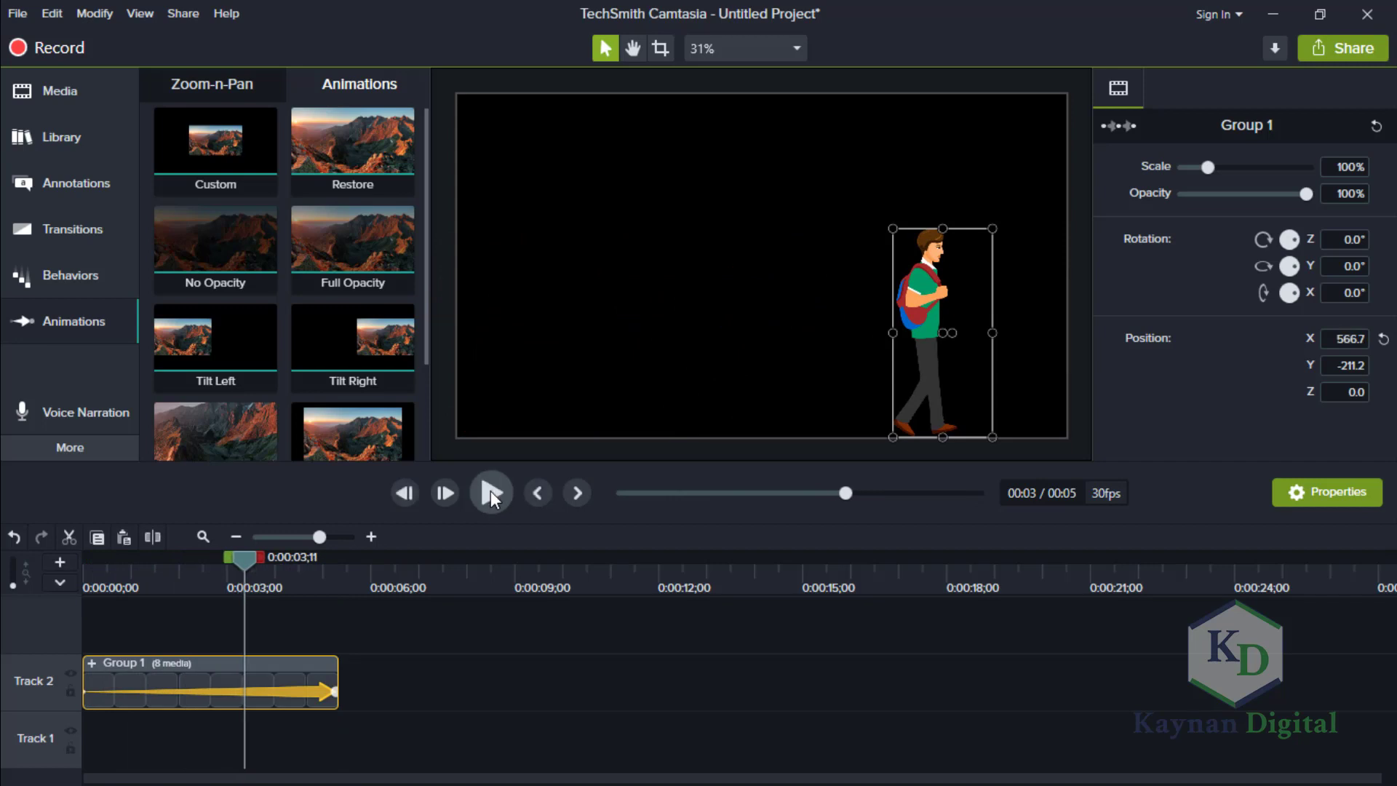
# Undo the group's position changes and its Custom animation.
pyautogui.hotkey('ctrl', 'z')
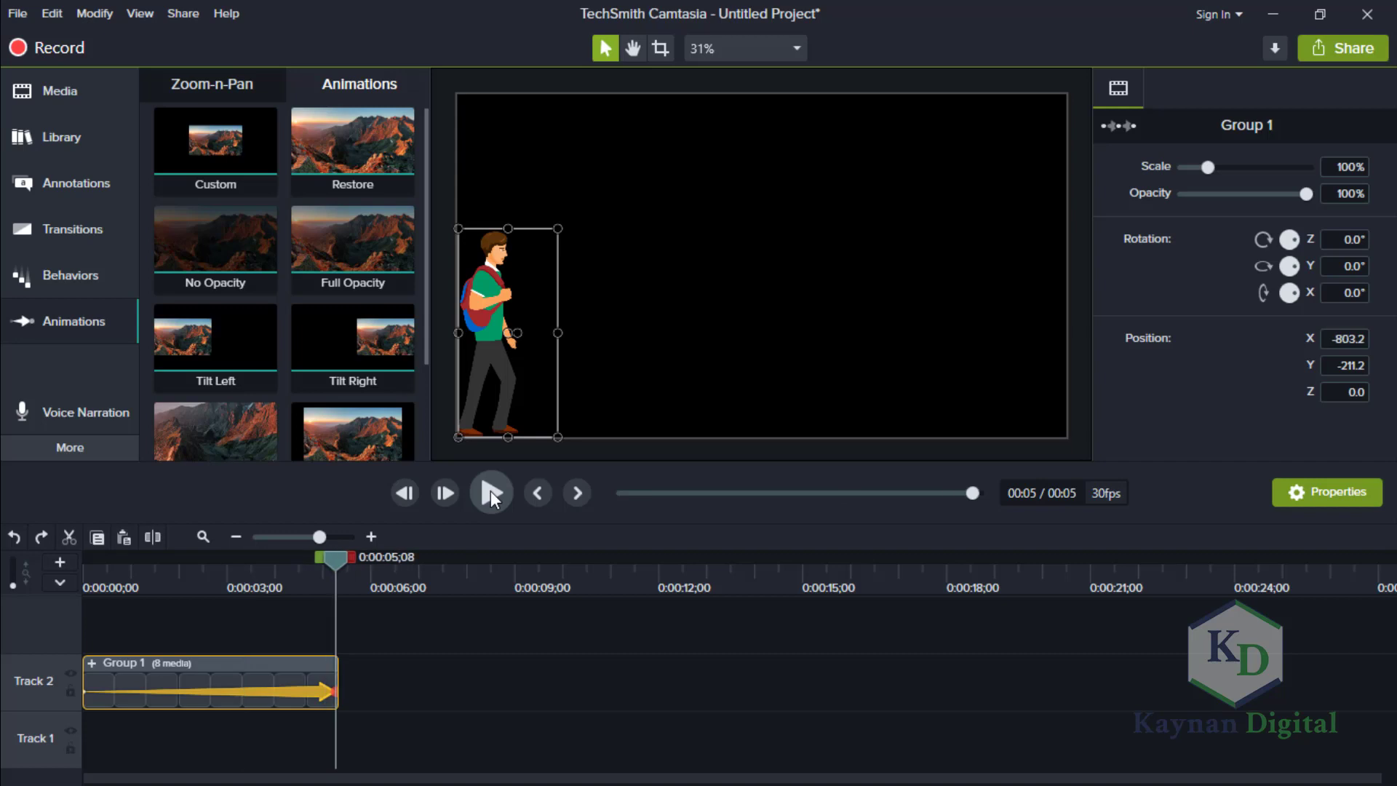
pyautogui.hotkey('ctrl', 'z')
pyautogui.hotkey('ctrl', 'z')
pyautogui.hotkey('ctrl', 'z')
pyautogui.hotkey('ctrl', 'z')
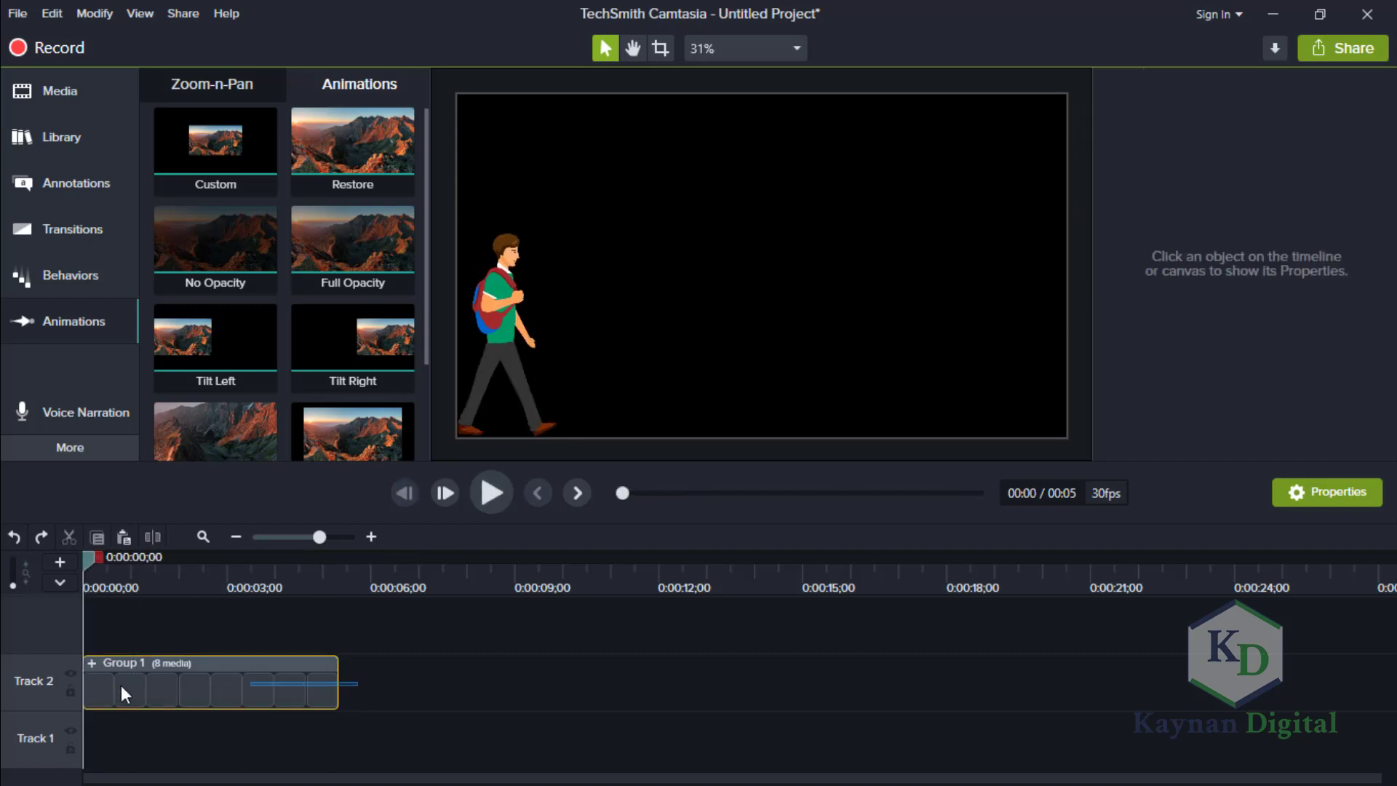
# Try placing a copy of the walk-cycle group after the original on Track 2, and undo it.
pyautogui.click(174, 690)
pyautogui.rightClick(232, 693)
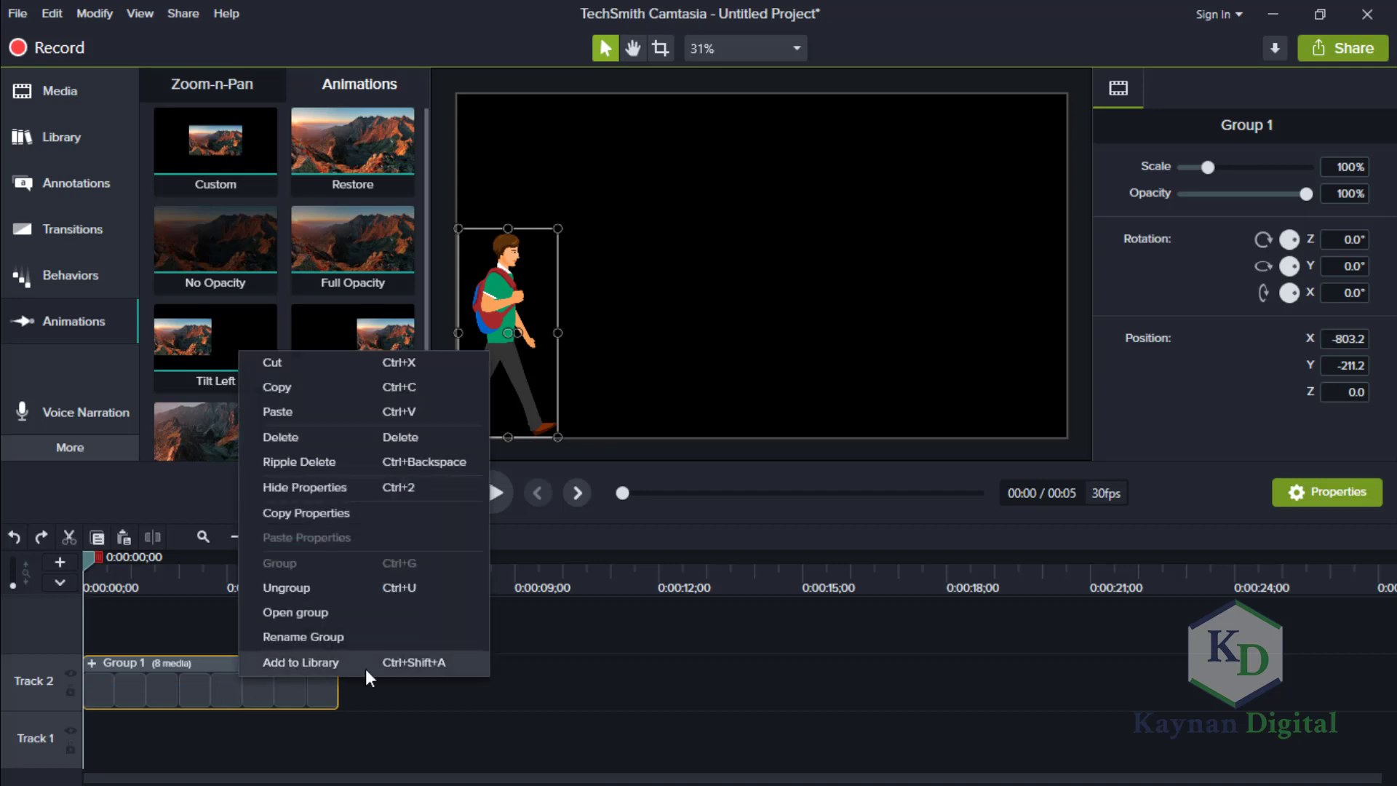
pyautogui.click(595, 717)
pyautogui.hotkey('ctrl', 'v')
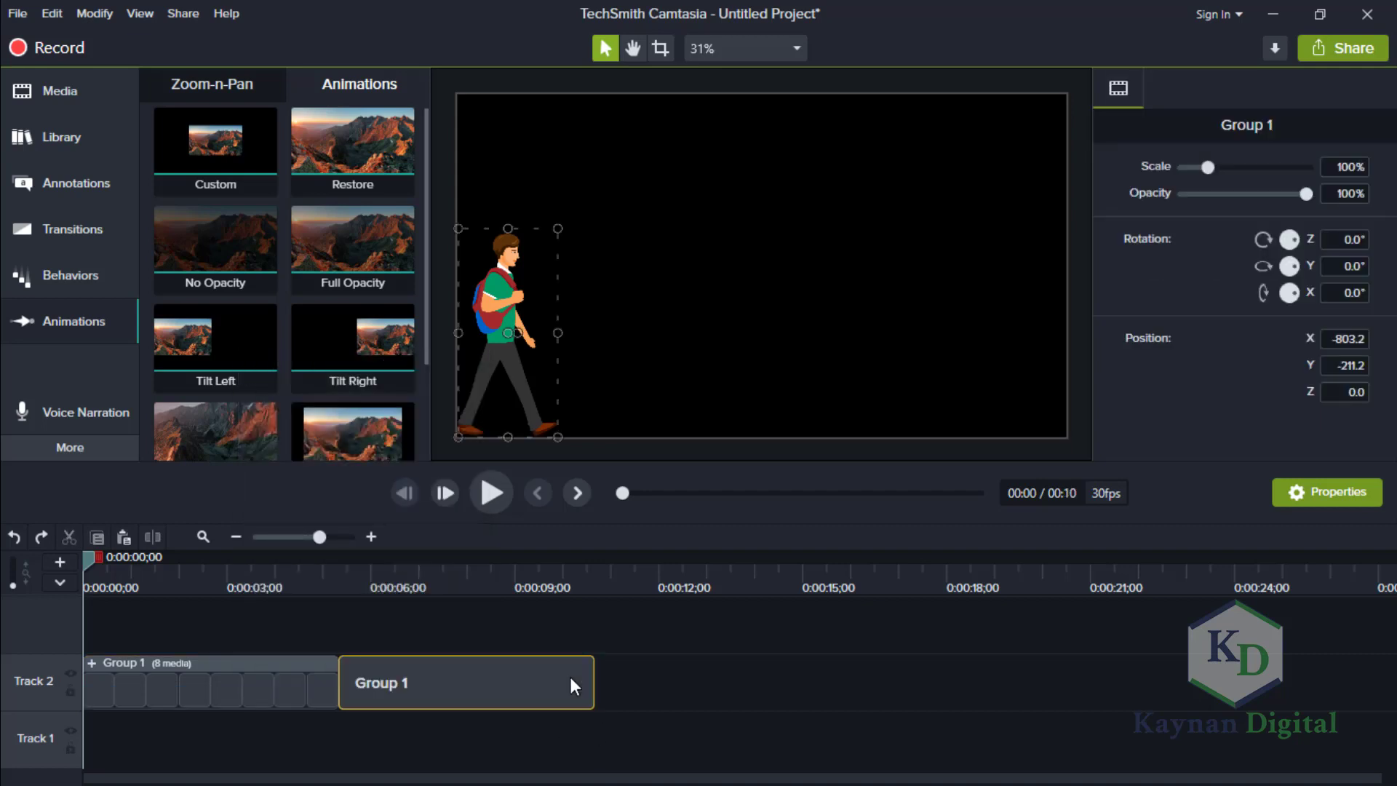
pyautogui.hotkey('ctrl', 'z')
pyautogui.hotkey('ctrl', 'z')
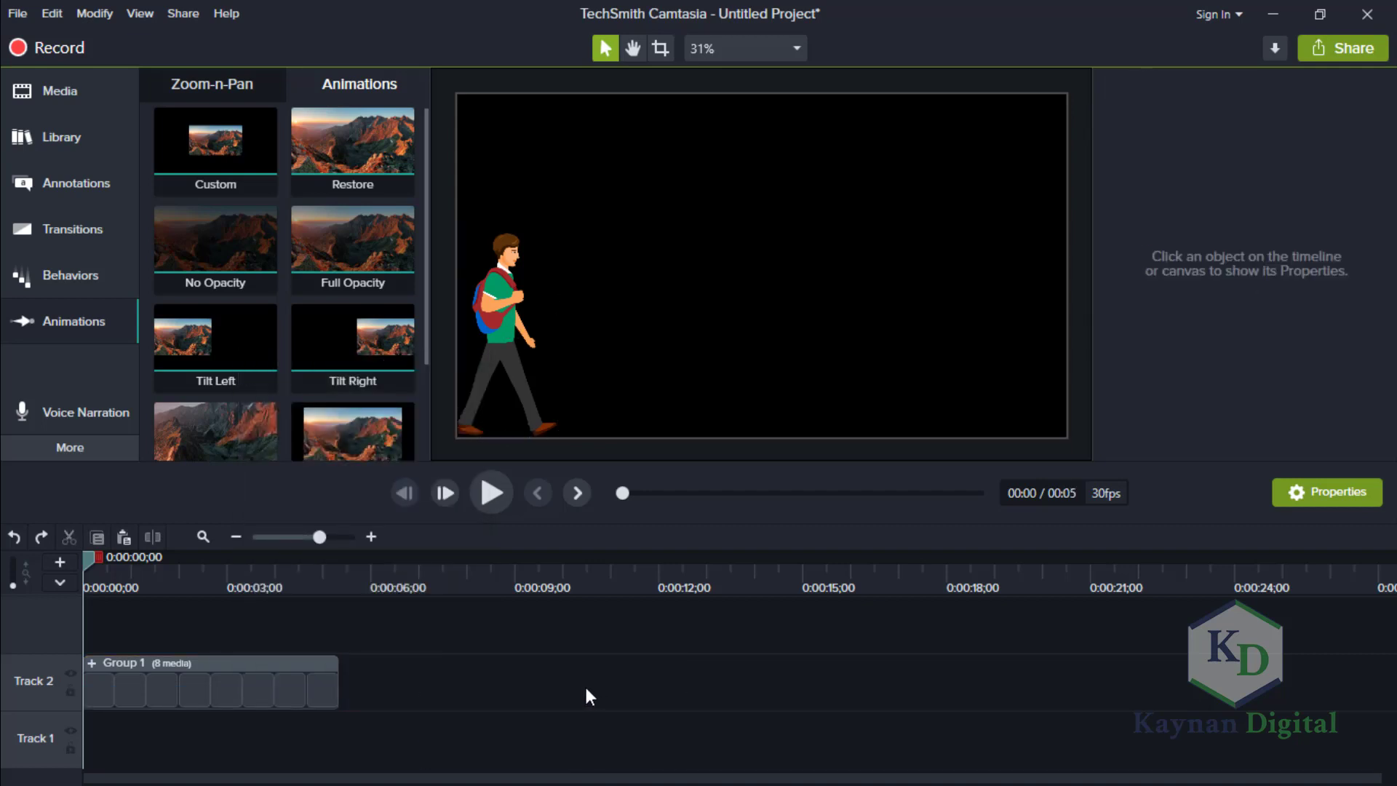
# Undo the grouping and earlier edits back to the Asset 45 clip on Track 2, and delete that clip.
pyautogui.hotkey('ctrl', 'z')
pyautogui.hotkey('ctrl', 'z')
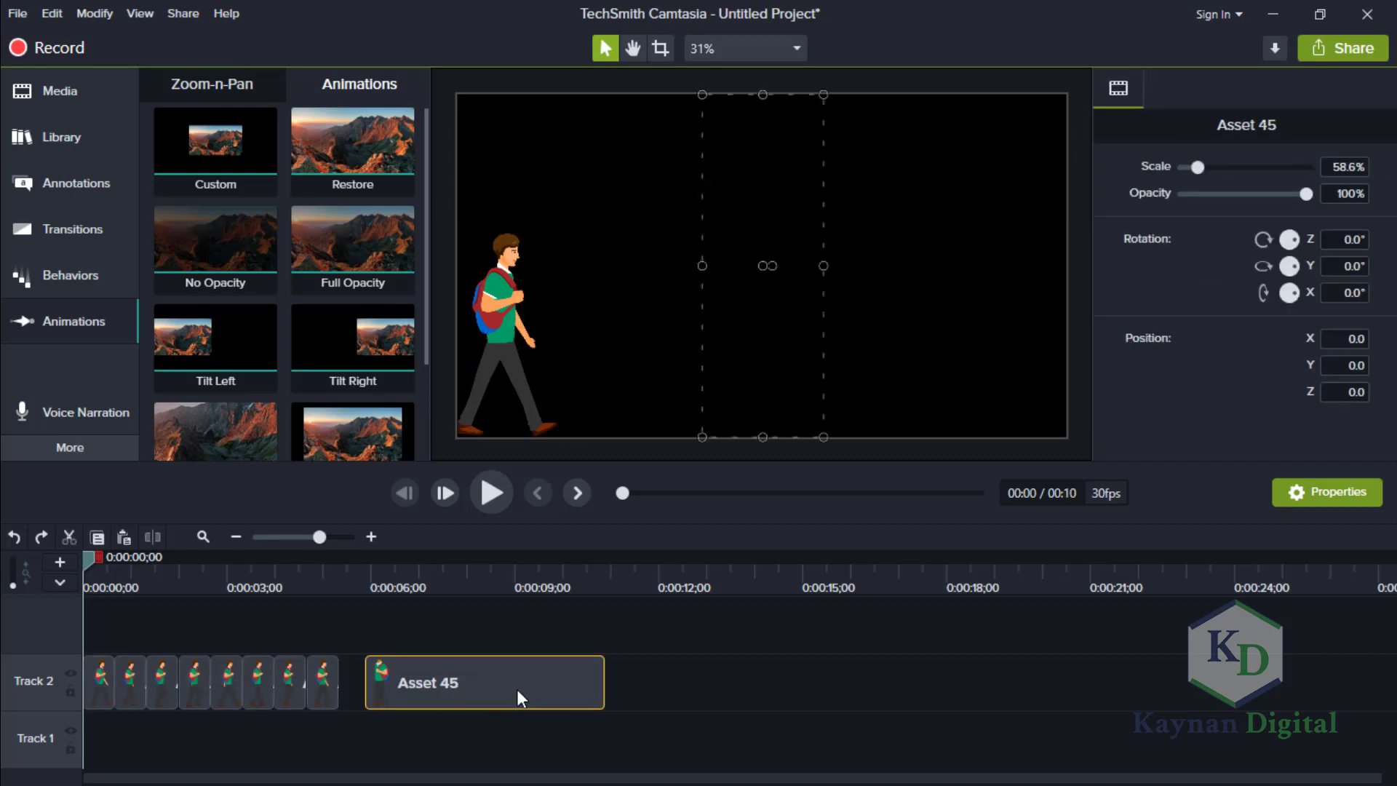
pyautogui.press('Delete')
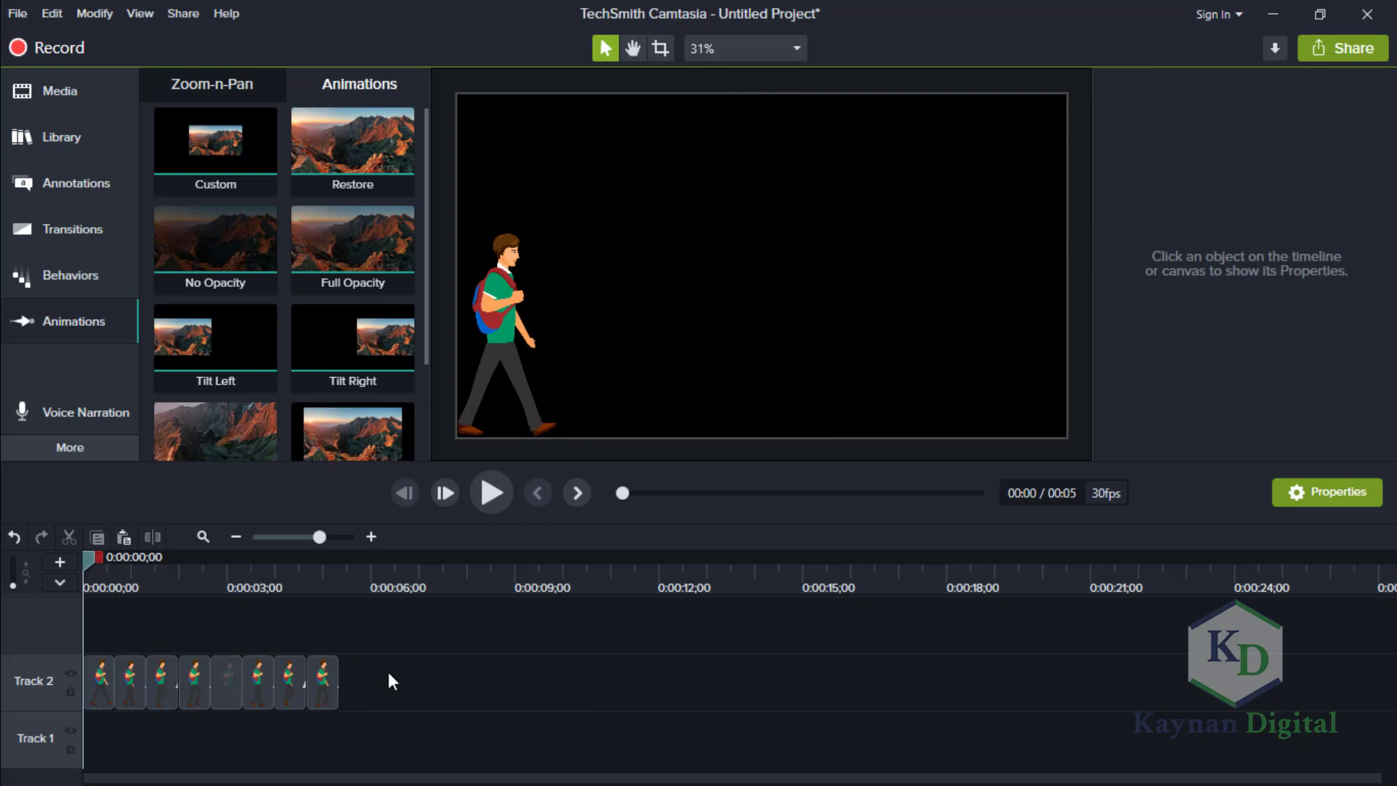
# Set the duration of all eight walk-pose clips on Track 2 to 0.2 seconds.
pyautogui.moveTo(387, 672); pyautogui.dragTo(76, 679)
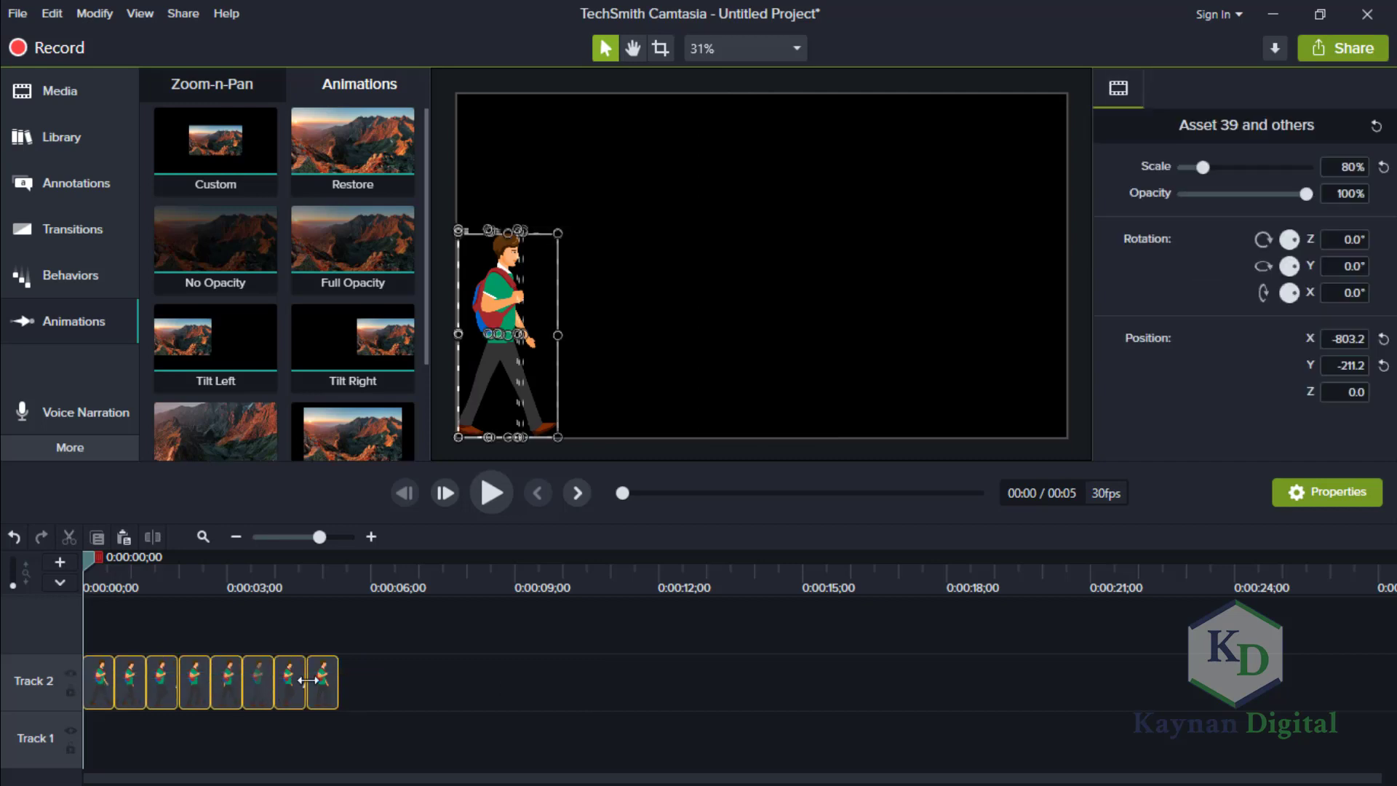
pyautogui.rightClick(316, 678)
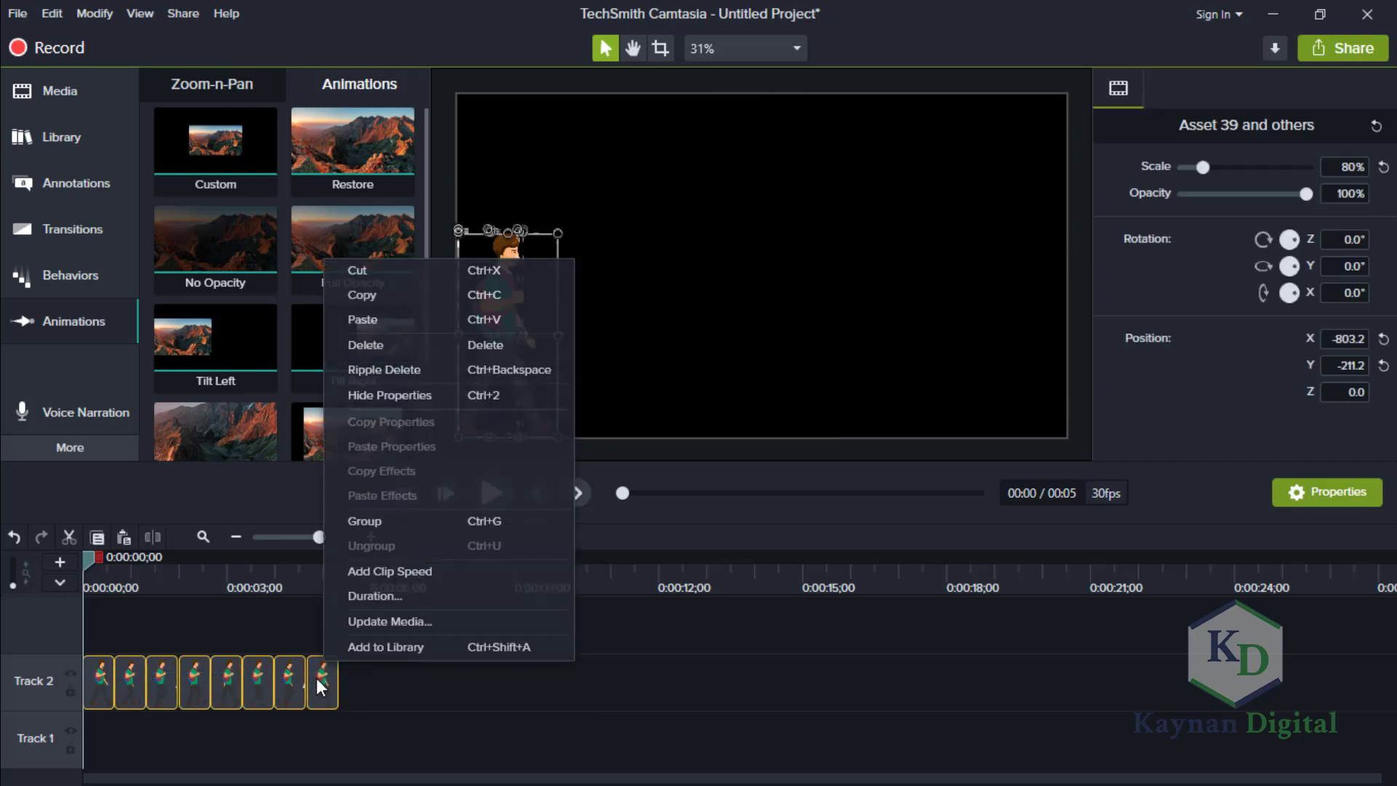
pyautogui.click(399, 597)
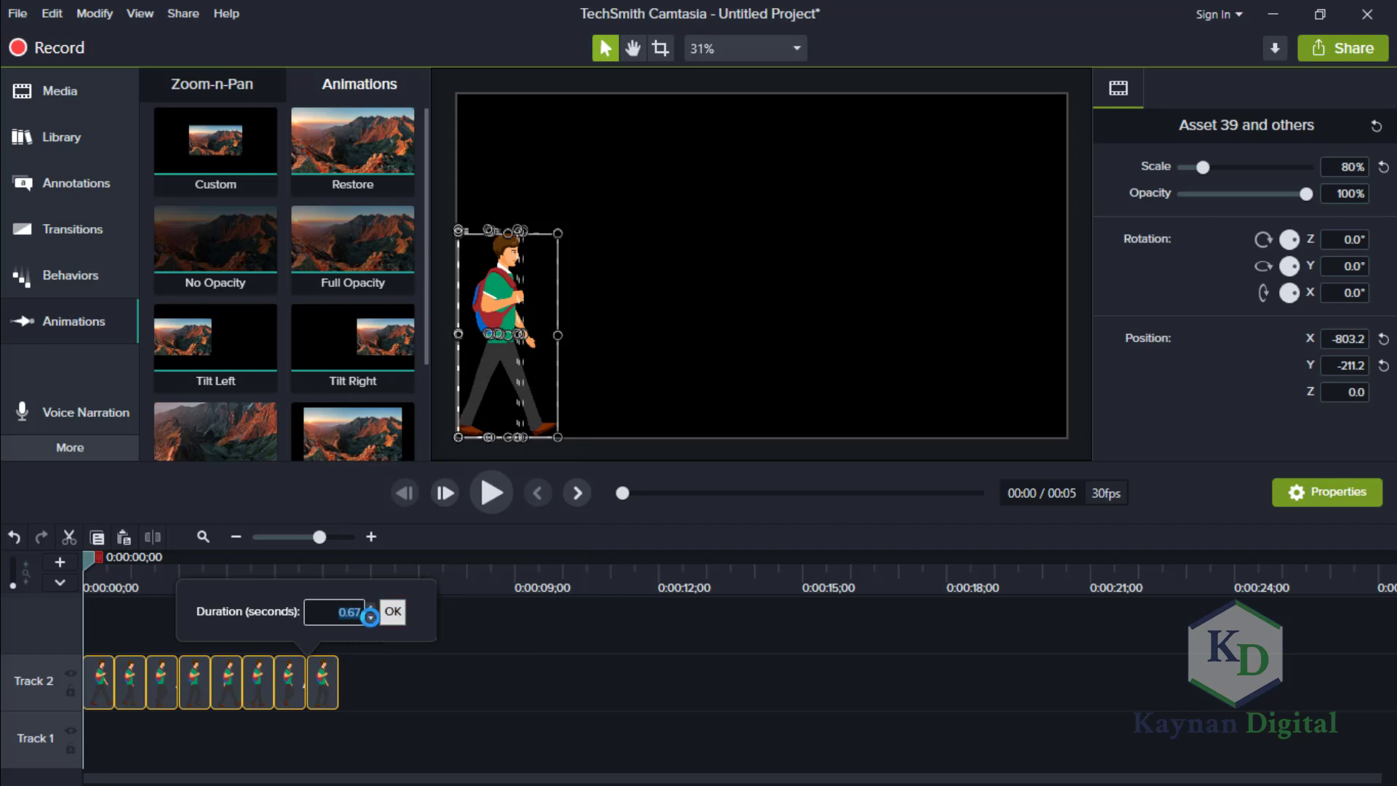
pyautogui.write('0.1')
pyautogui.doubleClick(356, 616)
pyautogui.write('0')
pyautogui.write('.1')
pyautogui.press('Return')
pyautogui.click(337, 672)
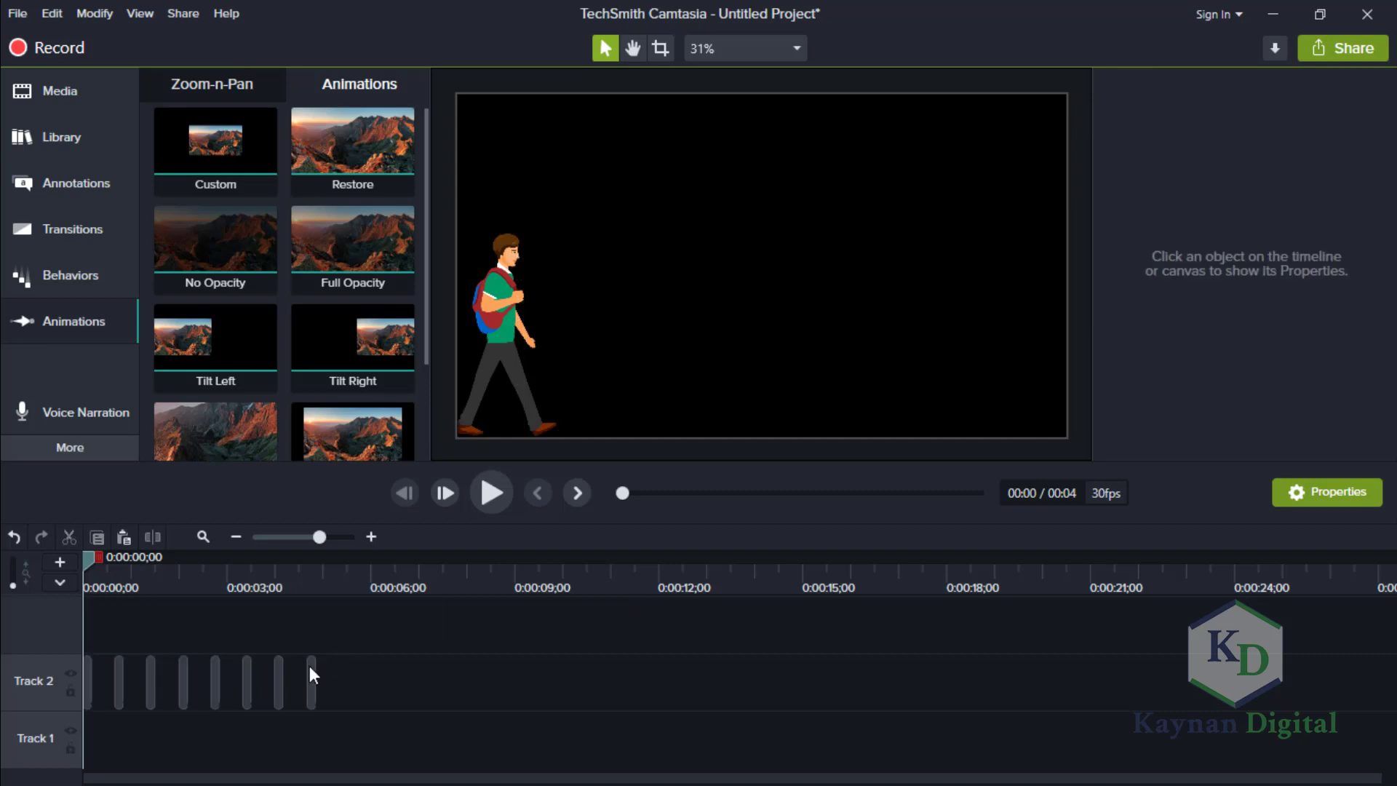
# Close the gaps on Track 2 by moving each shortened walk-pose clip directly against the one before it, keeping their order.
pyautogui.click(119, 681)
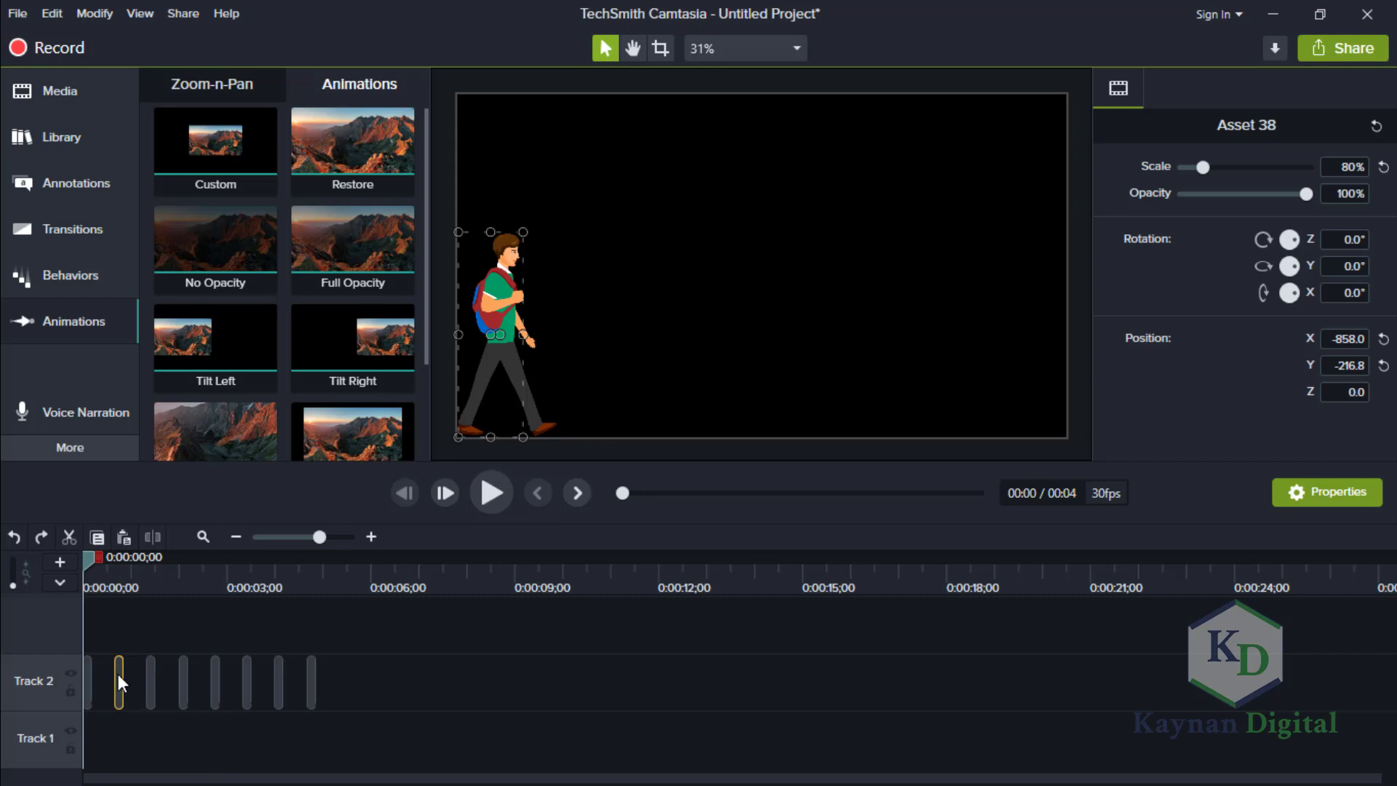
pyautogui.moveTo(118, 674); pyautogui.dragTo(90, 670)
pyautogui.click(151, 671)
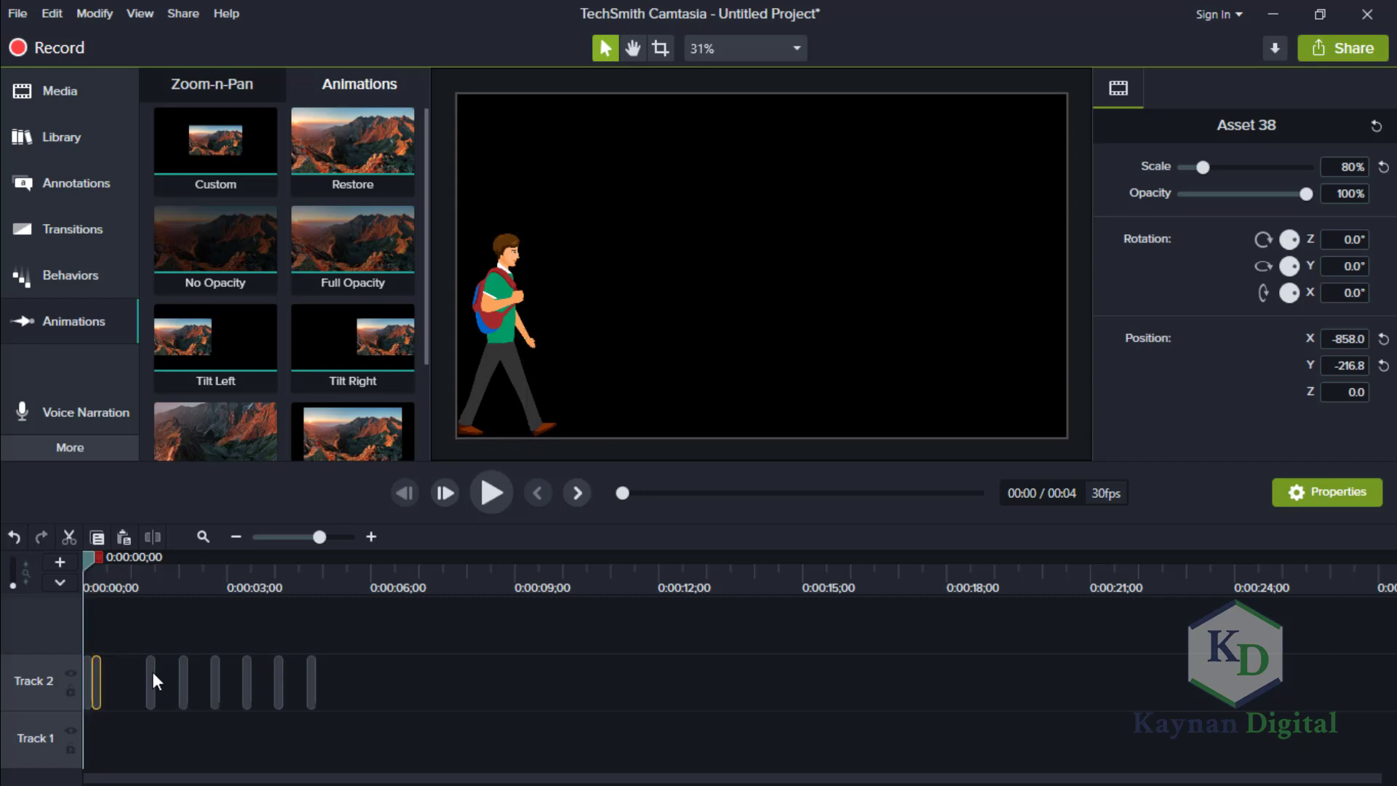
pyautogui.click(272, 537)
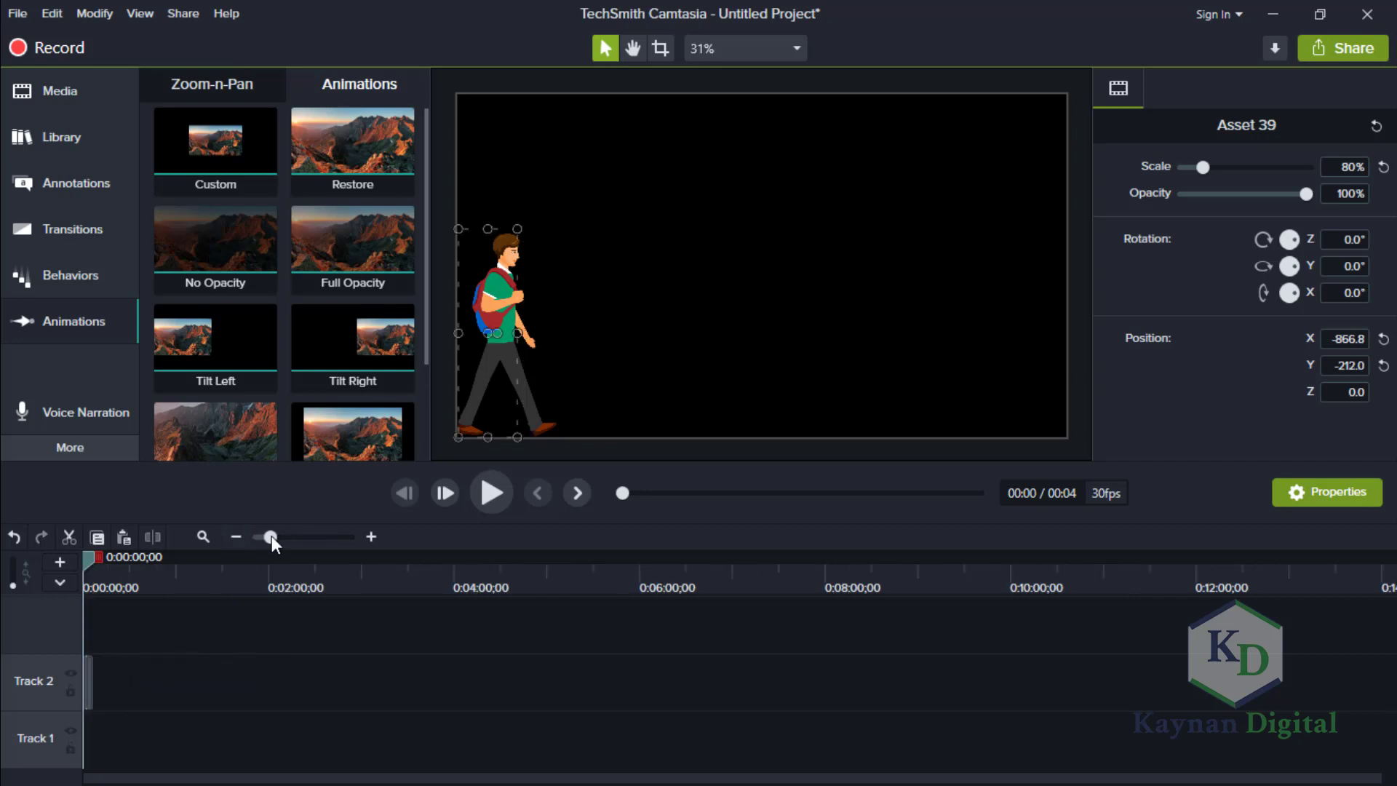
pyautogui.moveTo(272, 537); pyautogui.dragTo(338, 541)
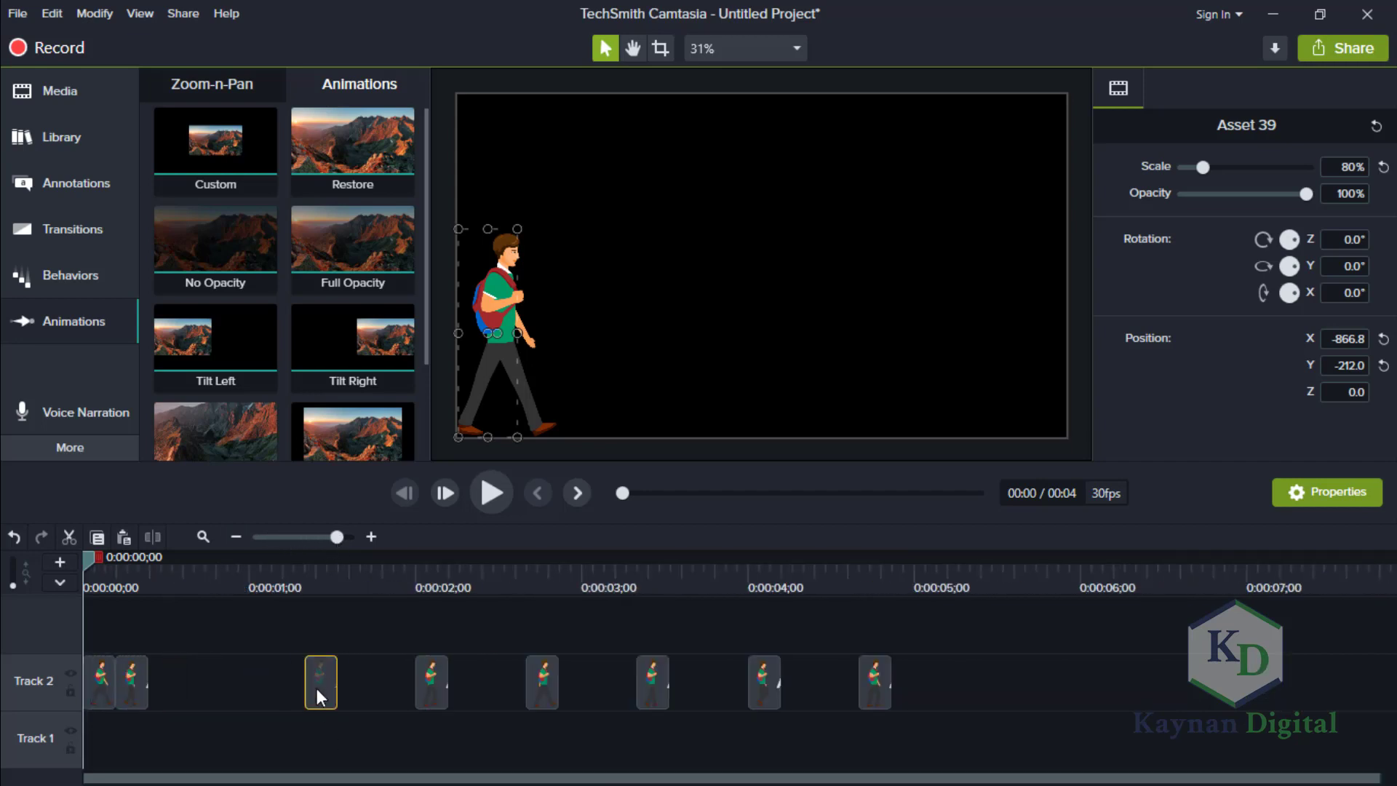
pyautogui.moveTo(317, 688); pyautogui.dragTo(135, 693)
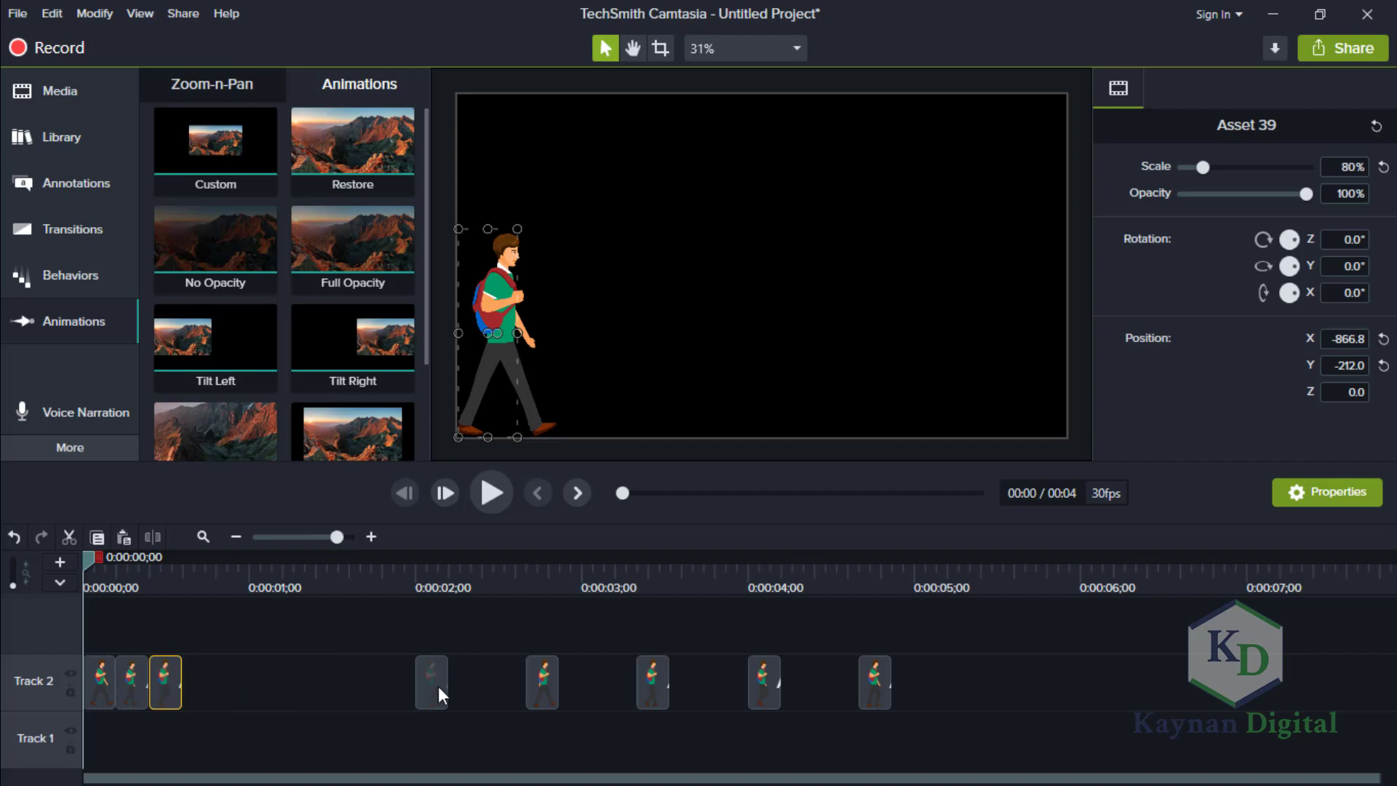
pyautogui.moveTo(438, 687); pyautogui.dragTo(172, 671)
pyautogui.moveTo(542, 681); pyautogui.dragTo(227, 704)
pyautogui.moveTo(640, 688); pyautogui.dragTo(265, 684)
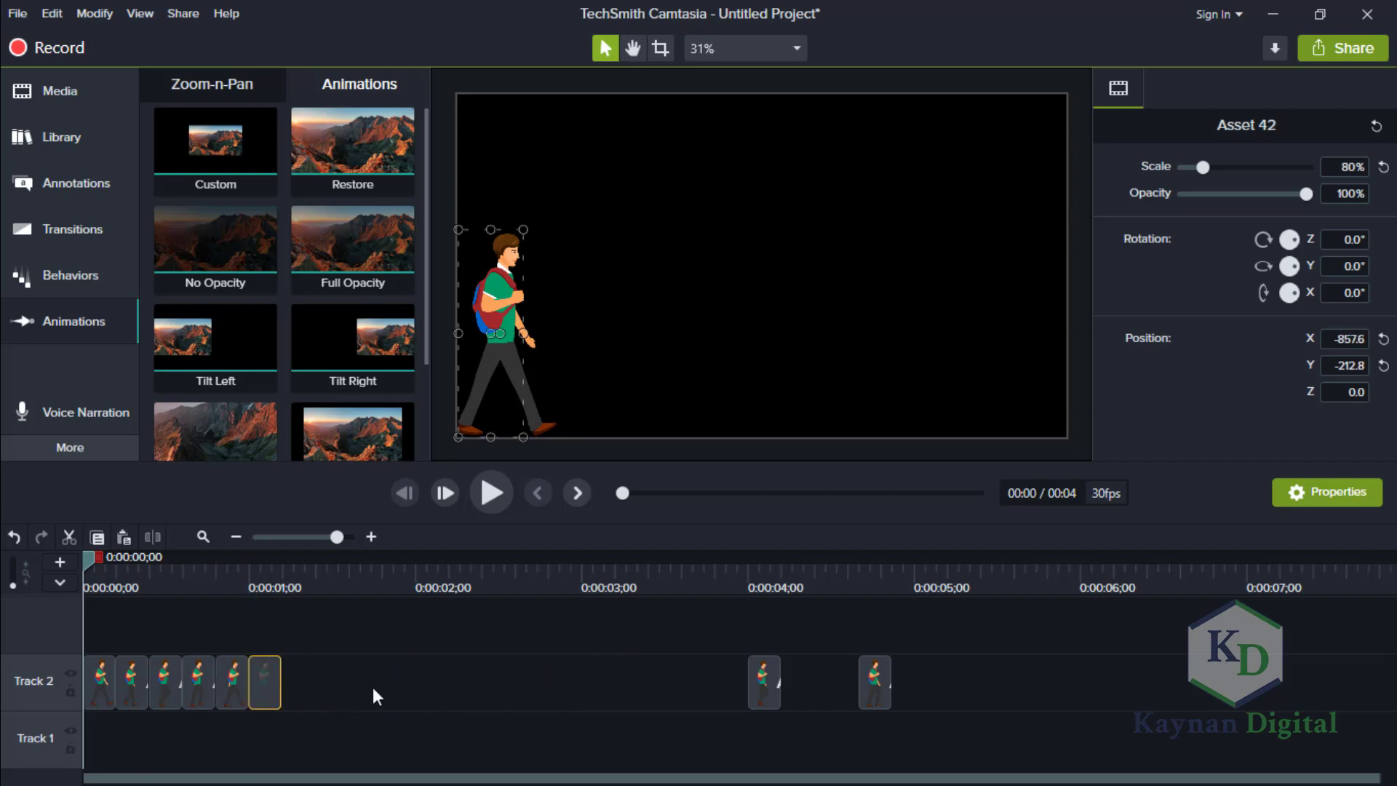
pyautogui.moveTo(760, 676); pyautogui.dragTo(300, 693)
pyautogui.moveTo(876, 676); pyautogui.dragTo(316, 661)
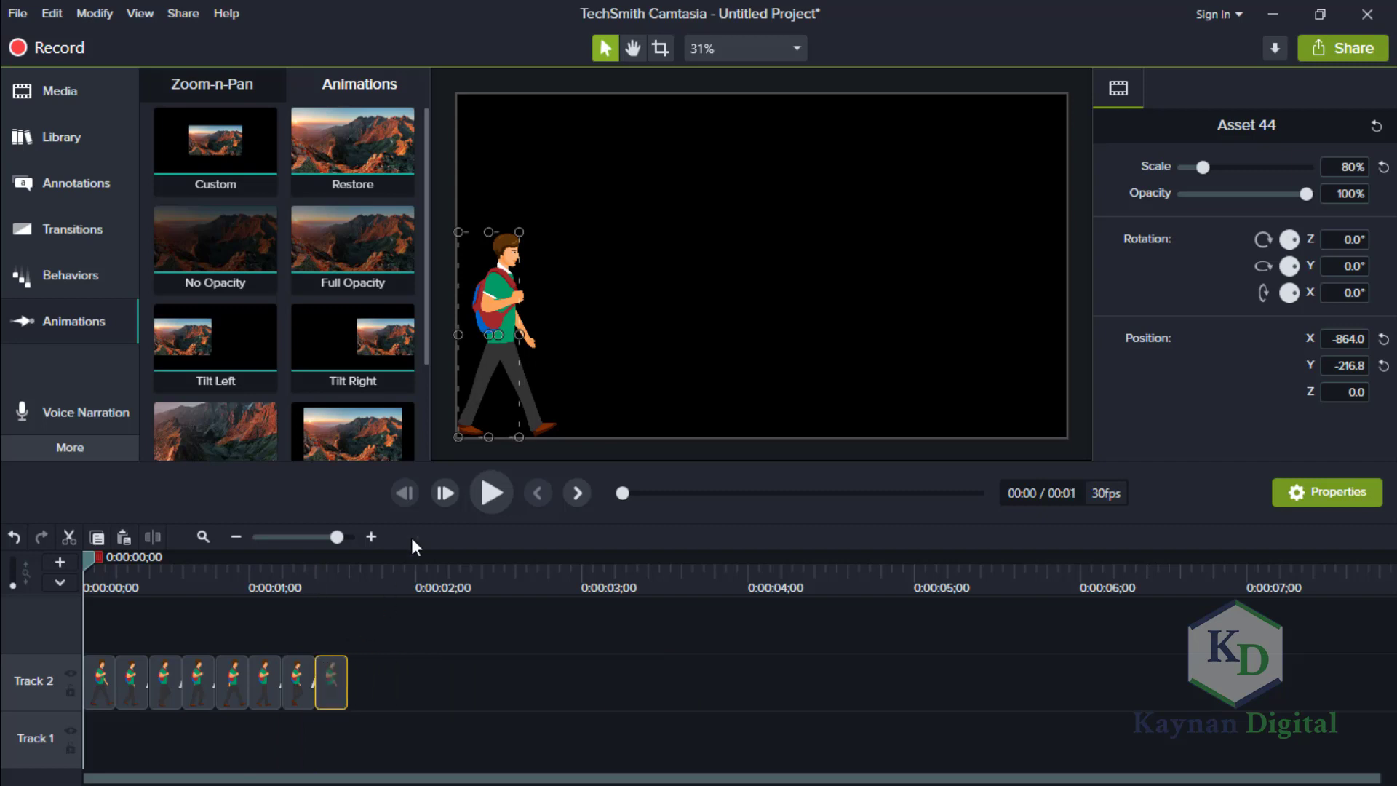
# Play the shortened walk cycle to check its speed.
pyautogui.click(496, 496)
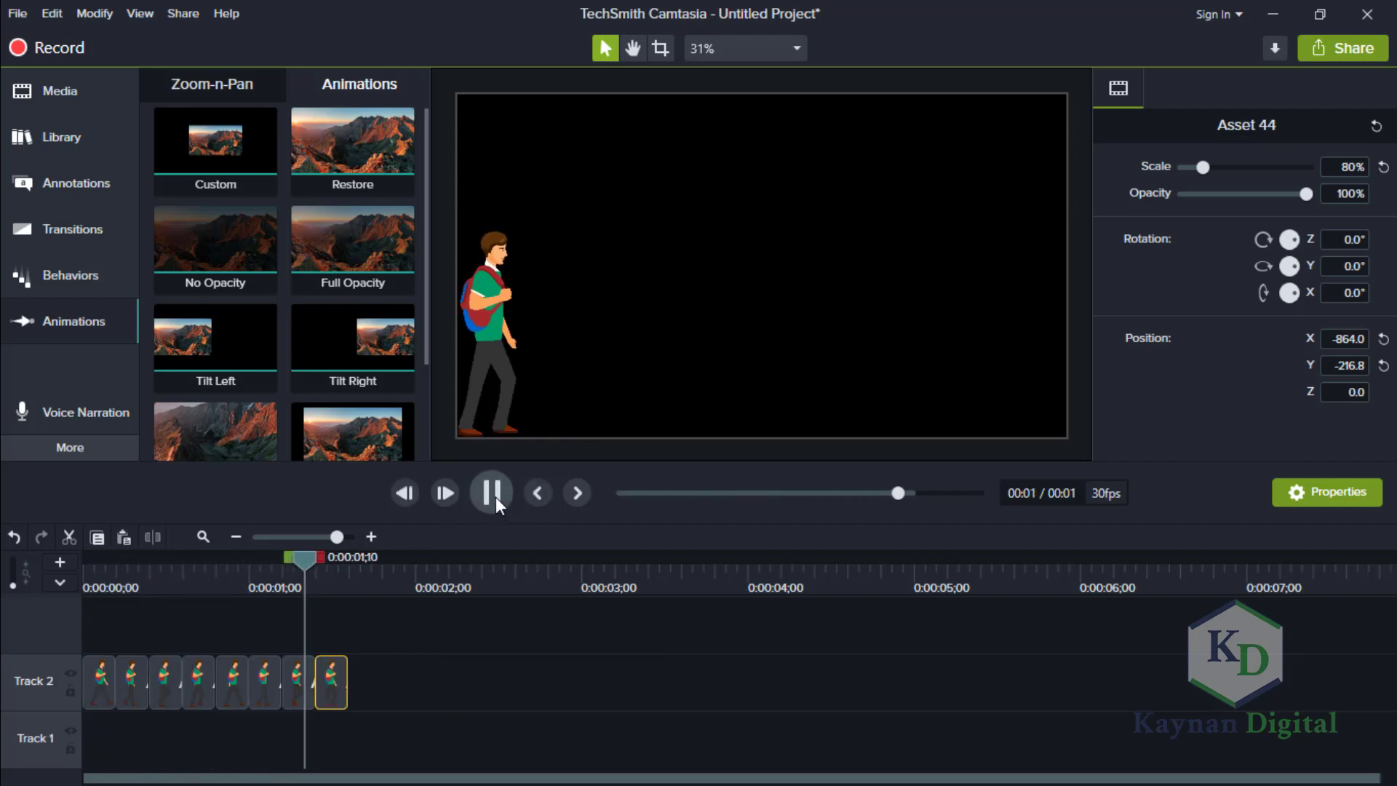
pyautogui.click(495, 496)
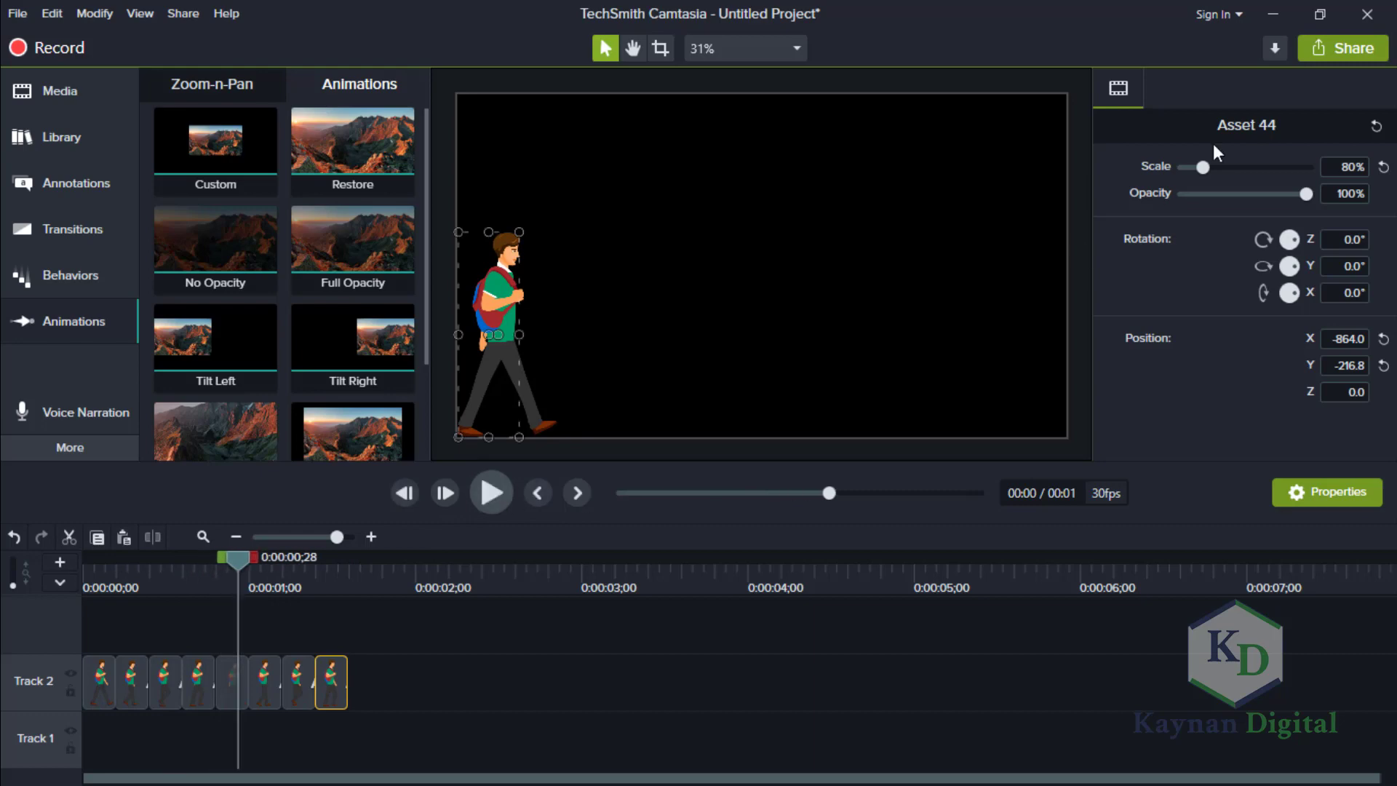
pyautogui.click(1320, 13)
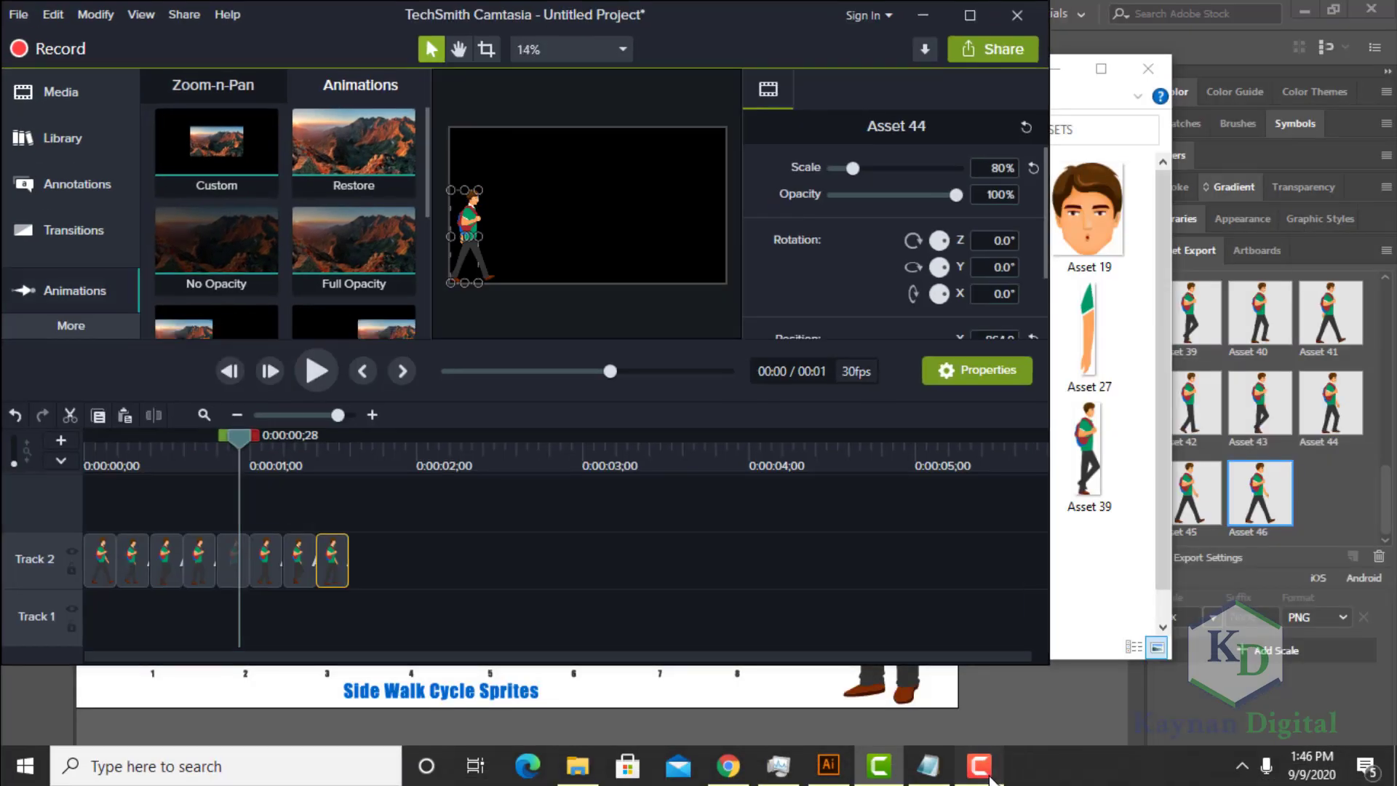
pyautogui.click(985, 774)
pyautogui.click(1308, 717)
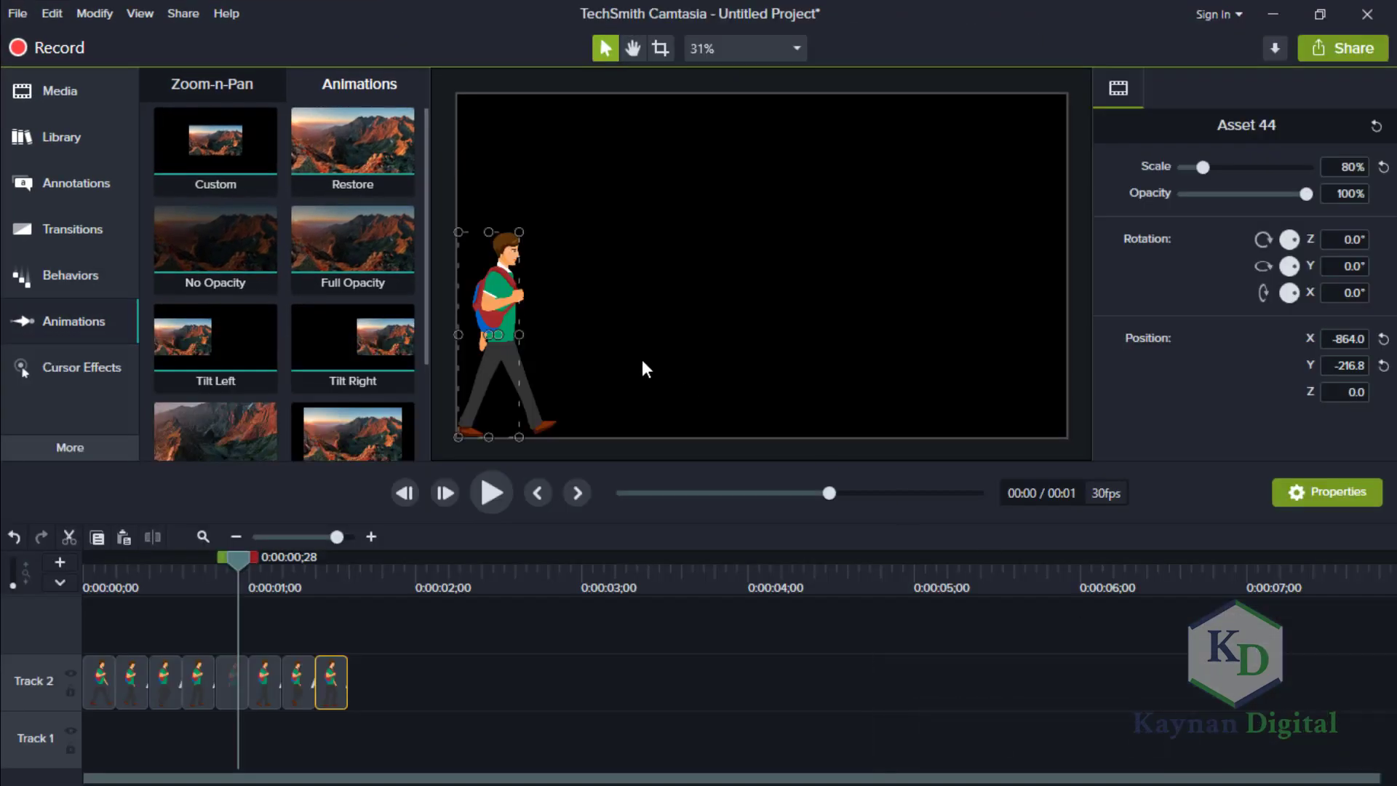
# Play the eight-pose walk cycle again from the start of the timeline.
pyautogui.moveTo(234, 557); pyautogui.dragTo(51, 560)
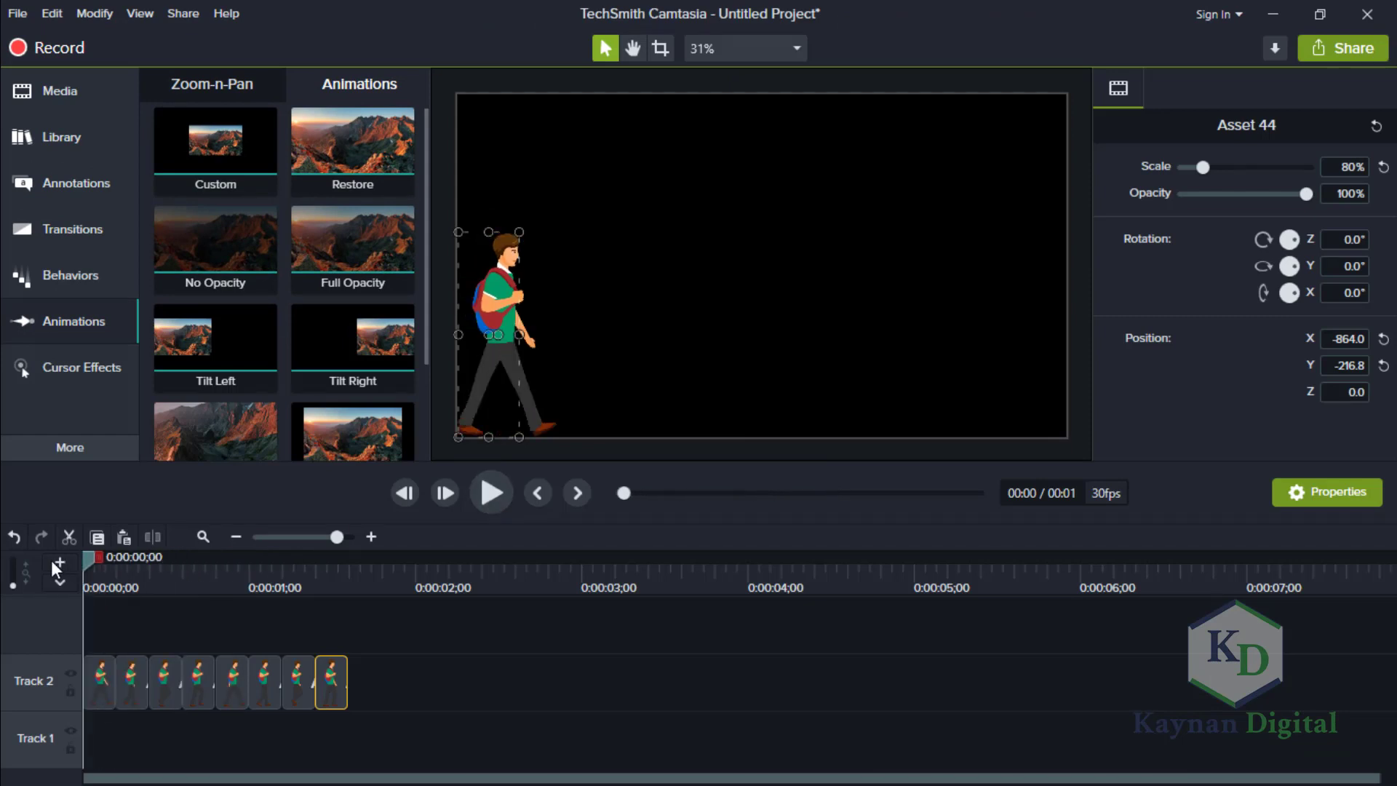
pyautogui.click(493, 495)
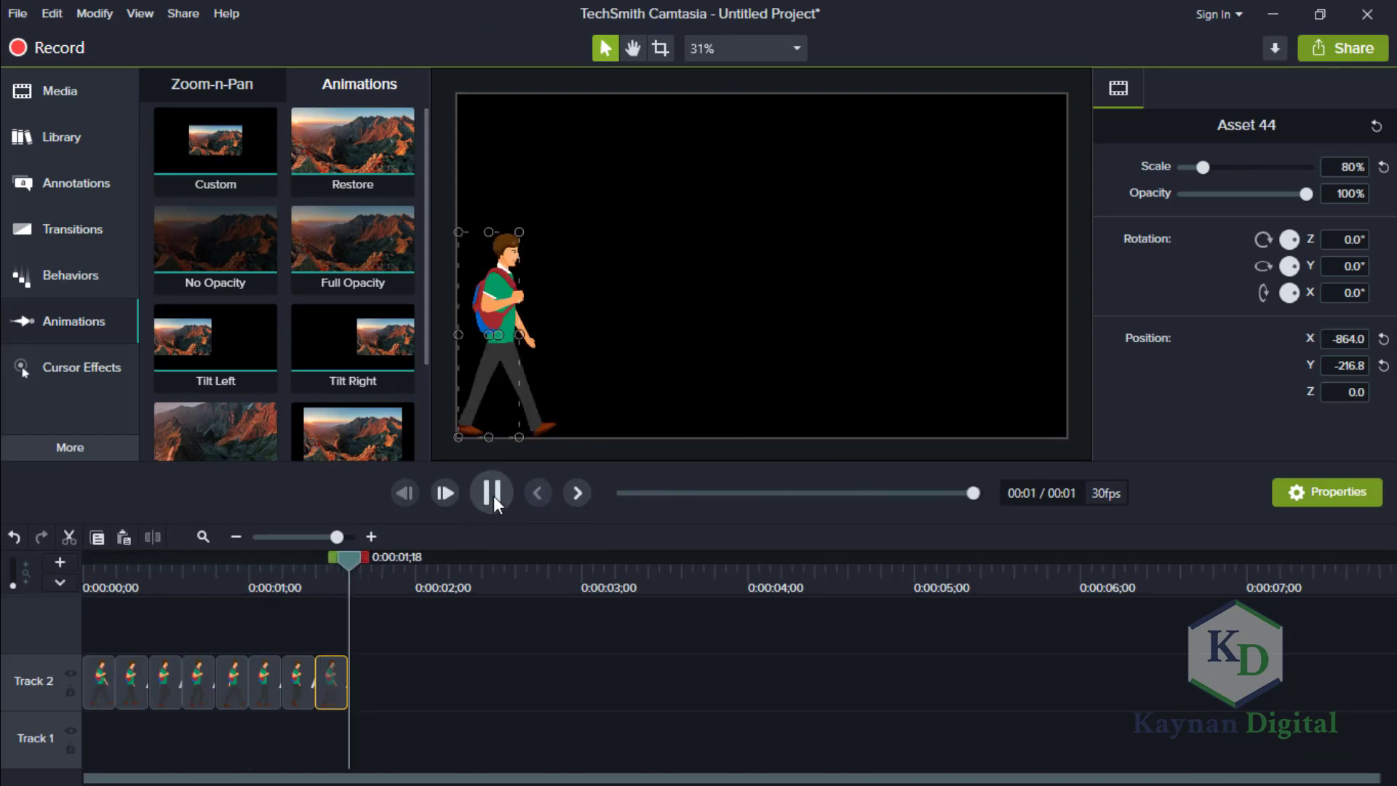
pyautogui.click(500, 495)
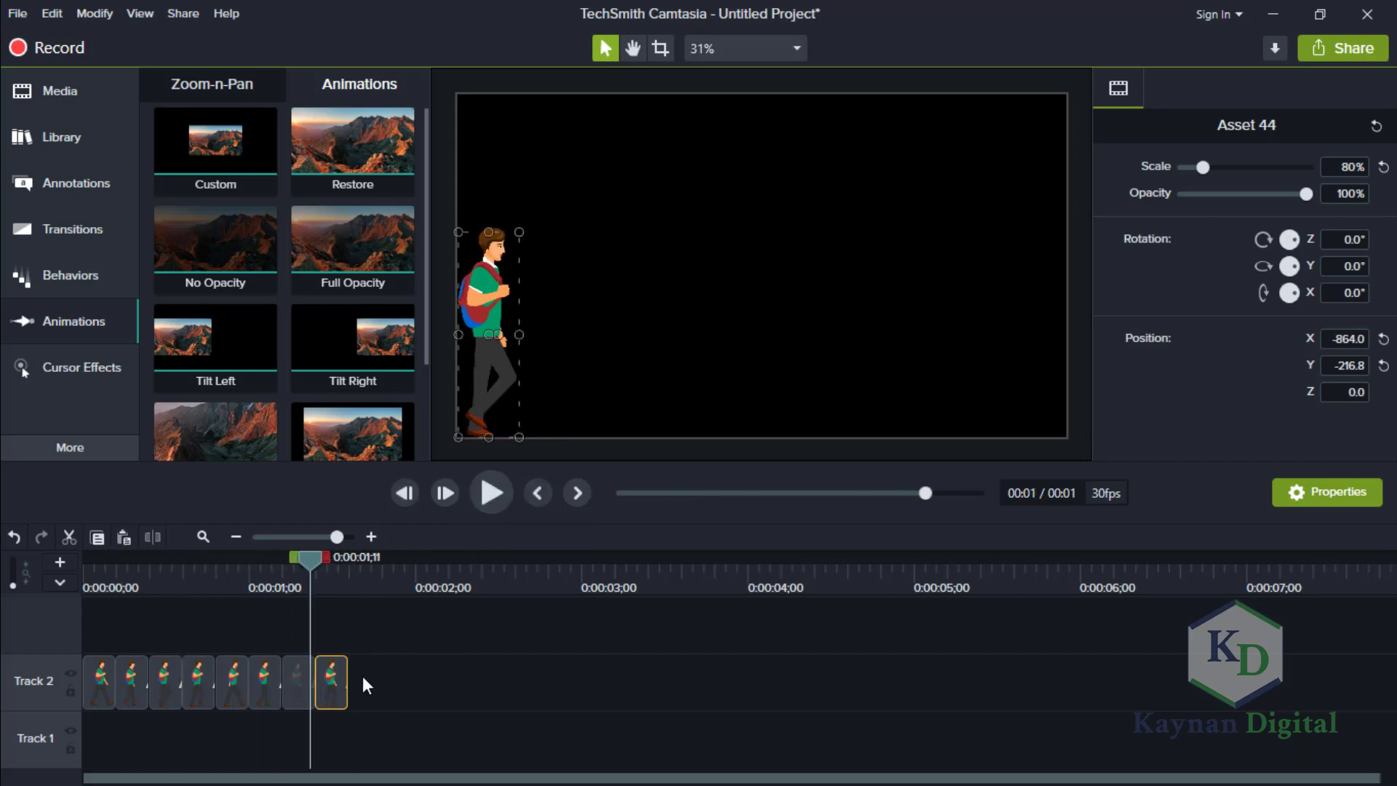
# Duplicate the eight walk-pose clips and place the copies directly after the originals on Track 2.
pyautogui.moveTo(375, 674); pyautogui.dragTo(90, 669)
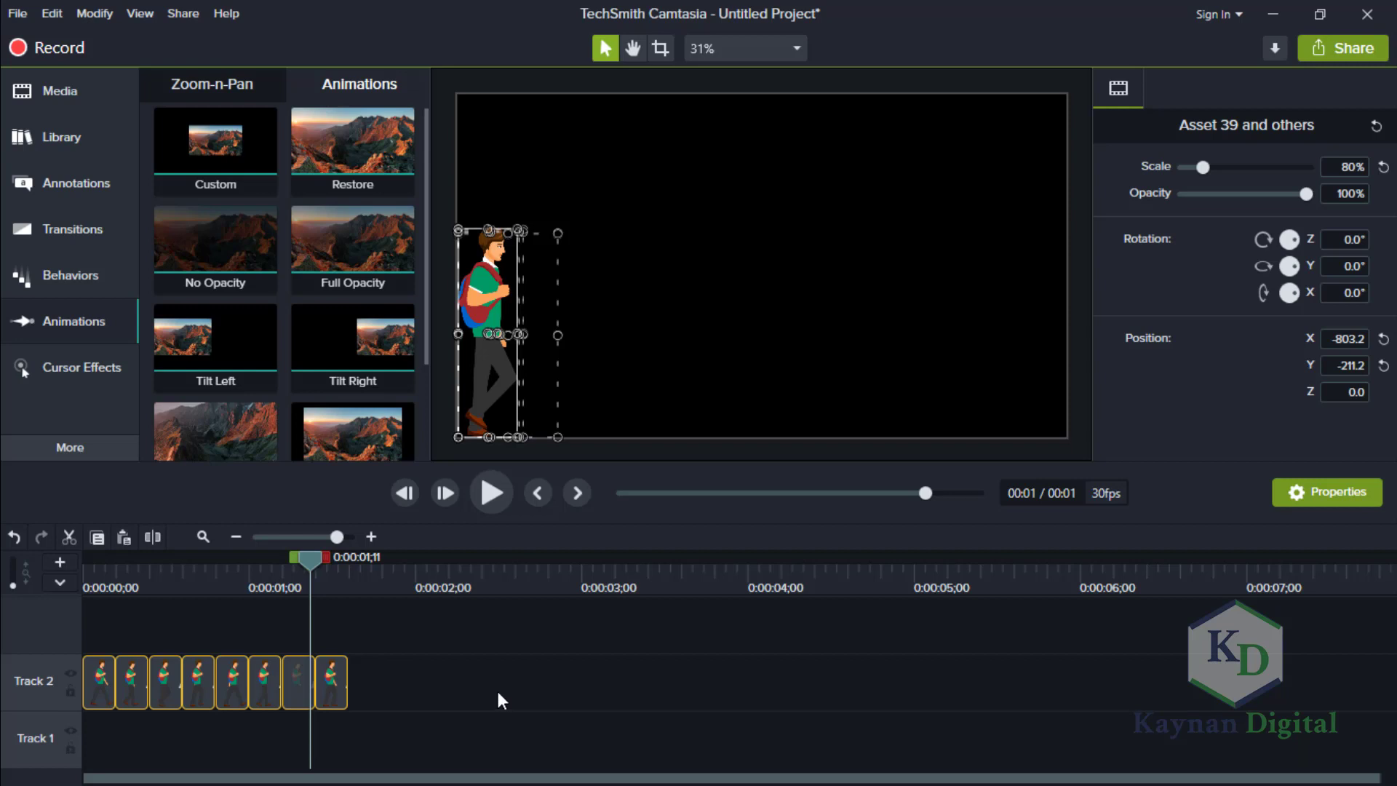
pyautogui.hotkey('ctrl', 'v')
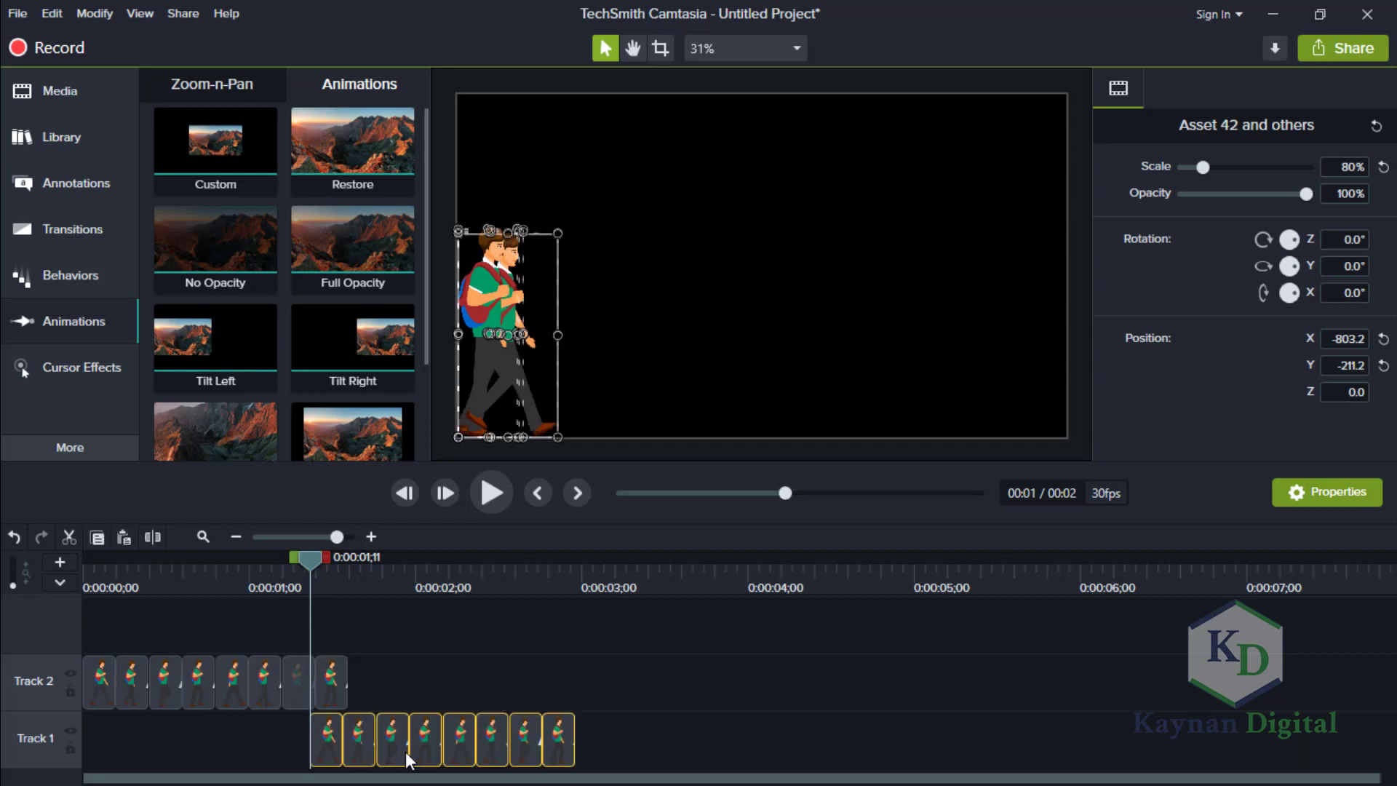
pyautogui.moveTo(428, 713); pyautogui.dragTo(484, 650)
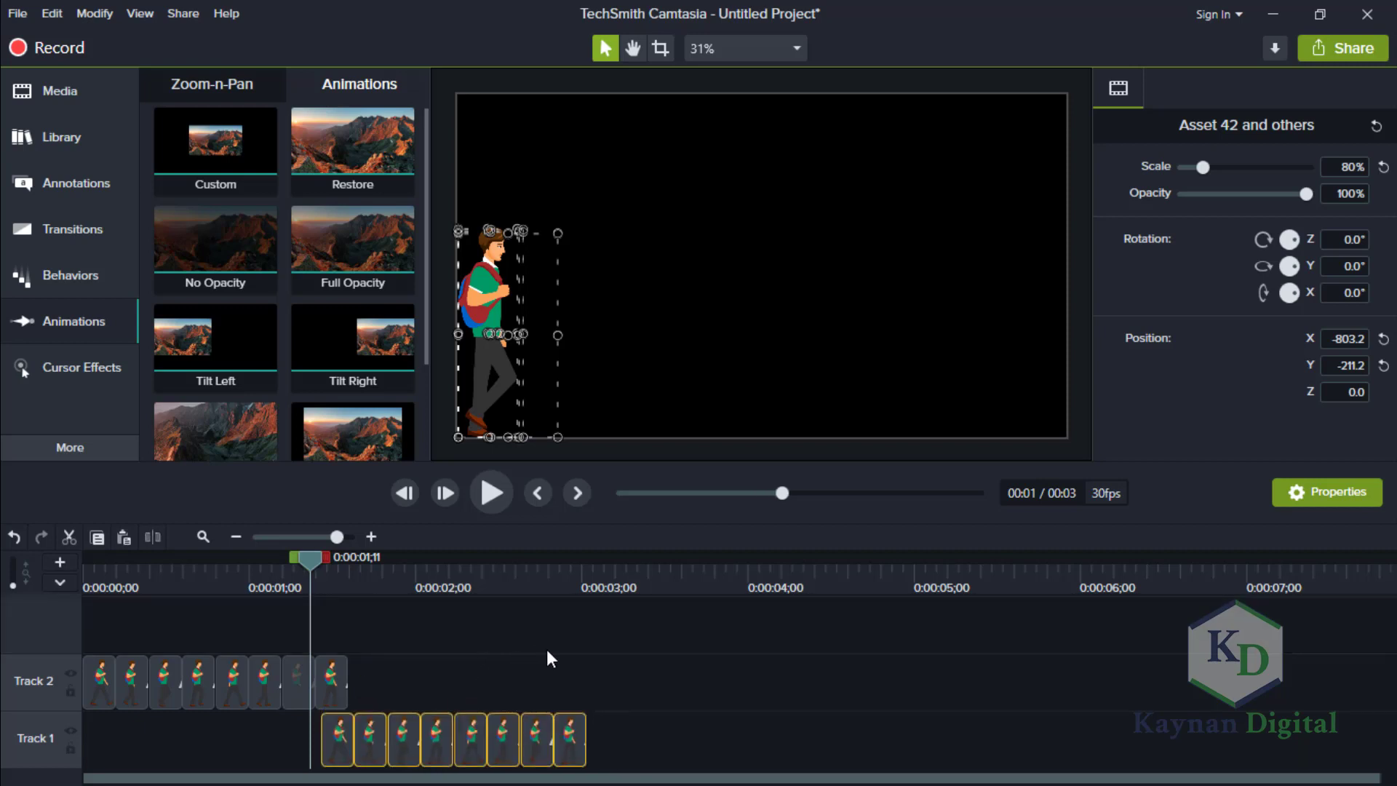
pyautogui.moveTo(436, 744); pyautogui.dragTo(477, 669)
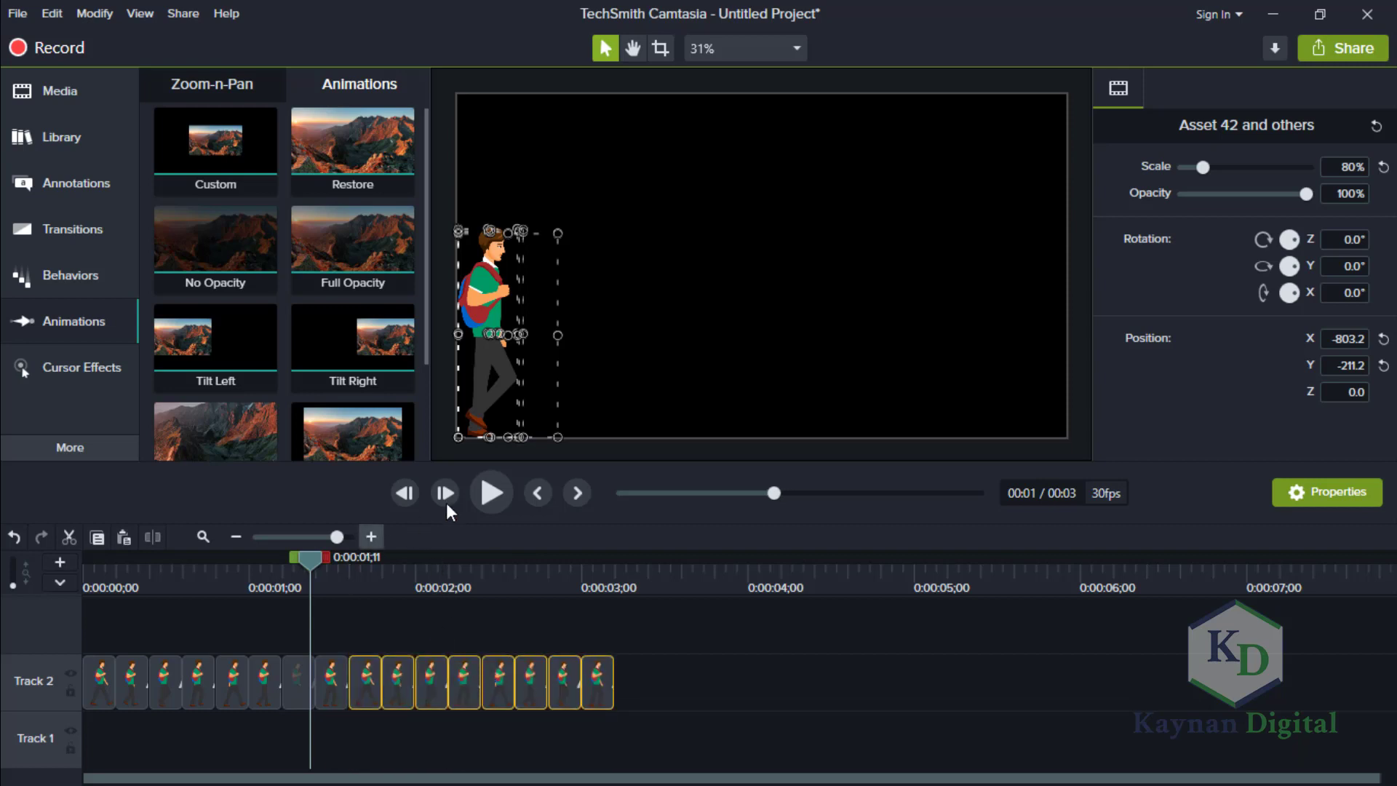
# Play the repeated walk cycle from the start to check the loop, and return the playhead to 0:00:00;00.
pyautogui.click(492, 492)
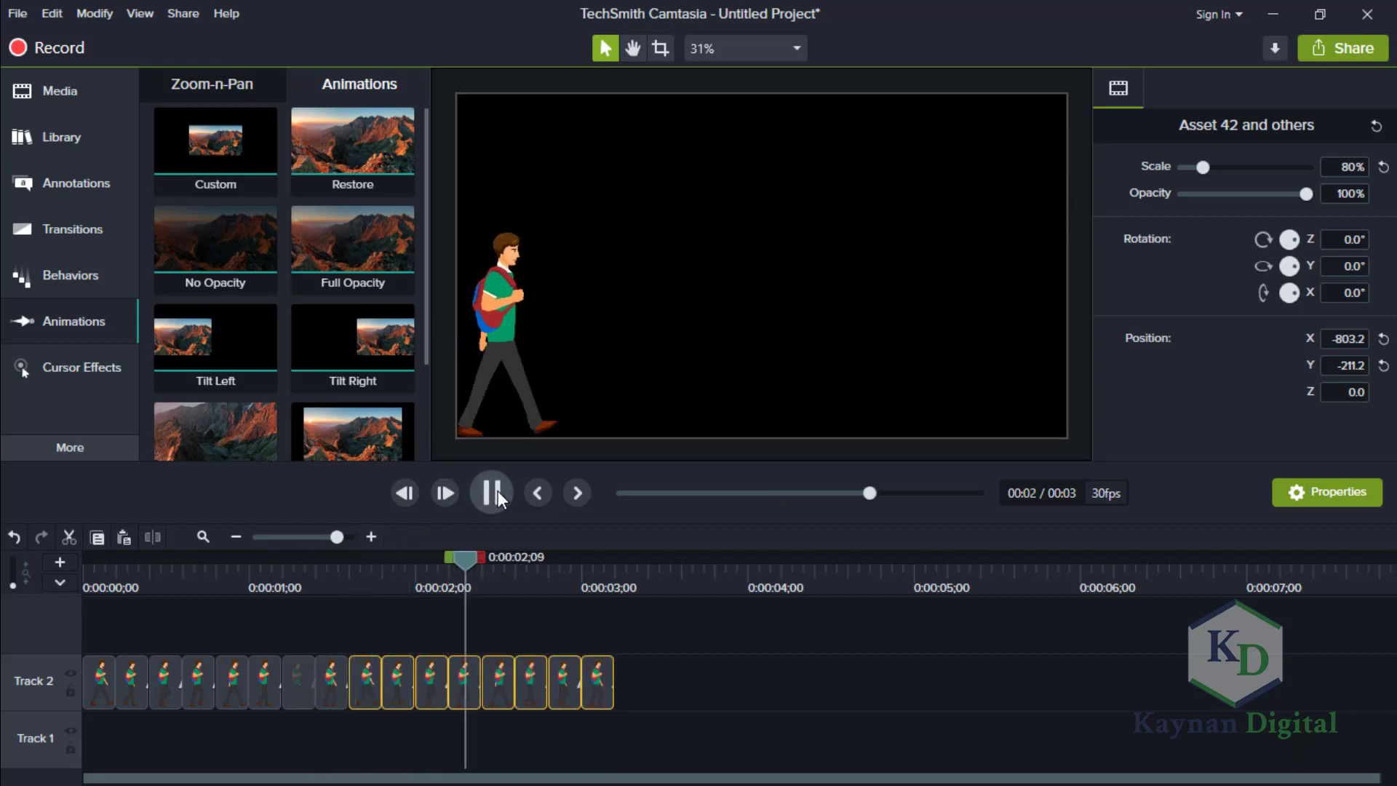
pyautogui.click(498, 490)
pyautogui.moveTo(475, 557); pyautogui.dragTo(54, 598)
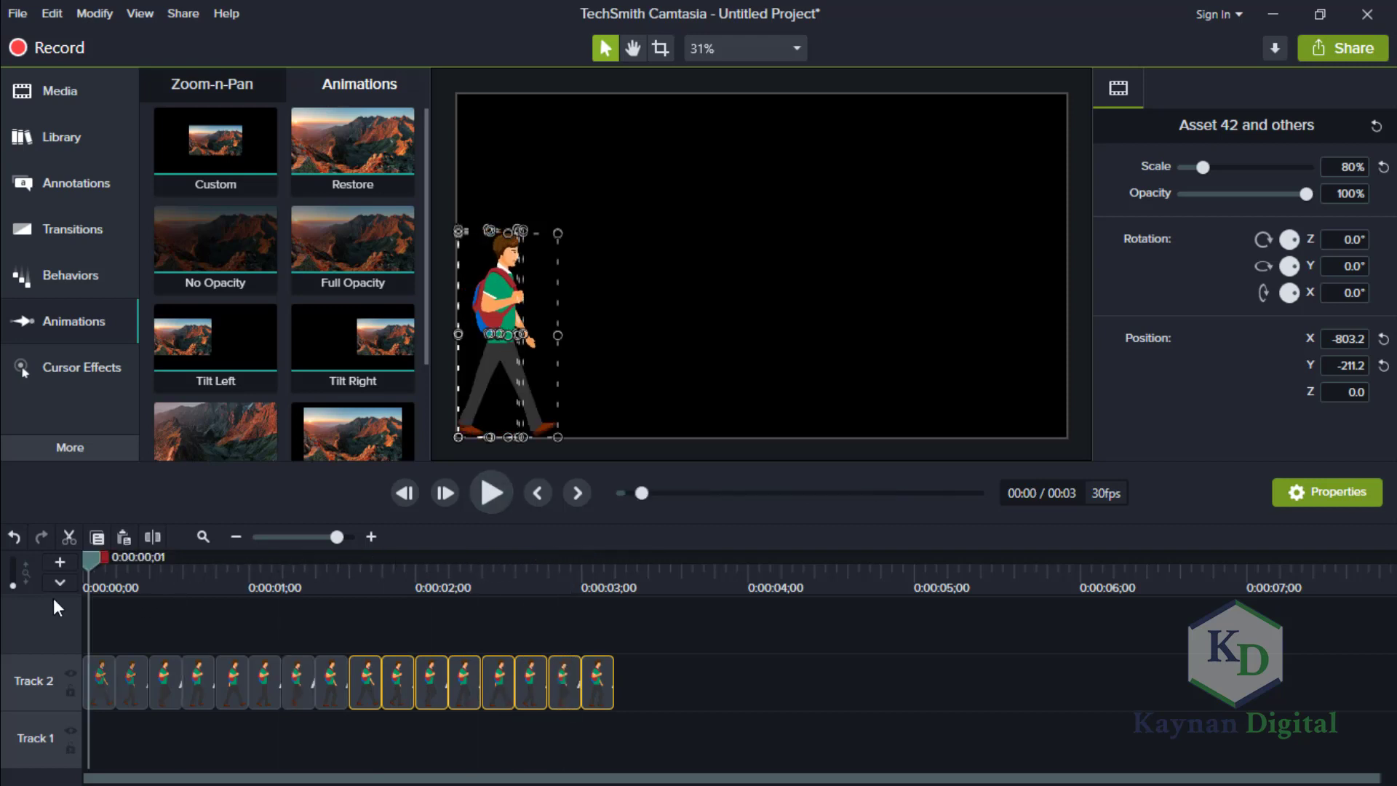
pyautogui.click(483, 490)
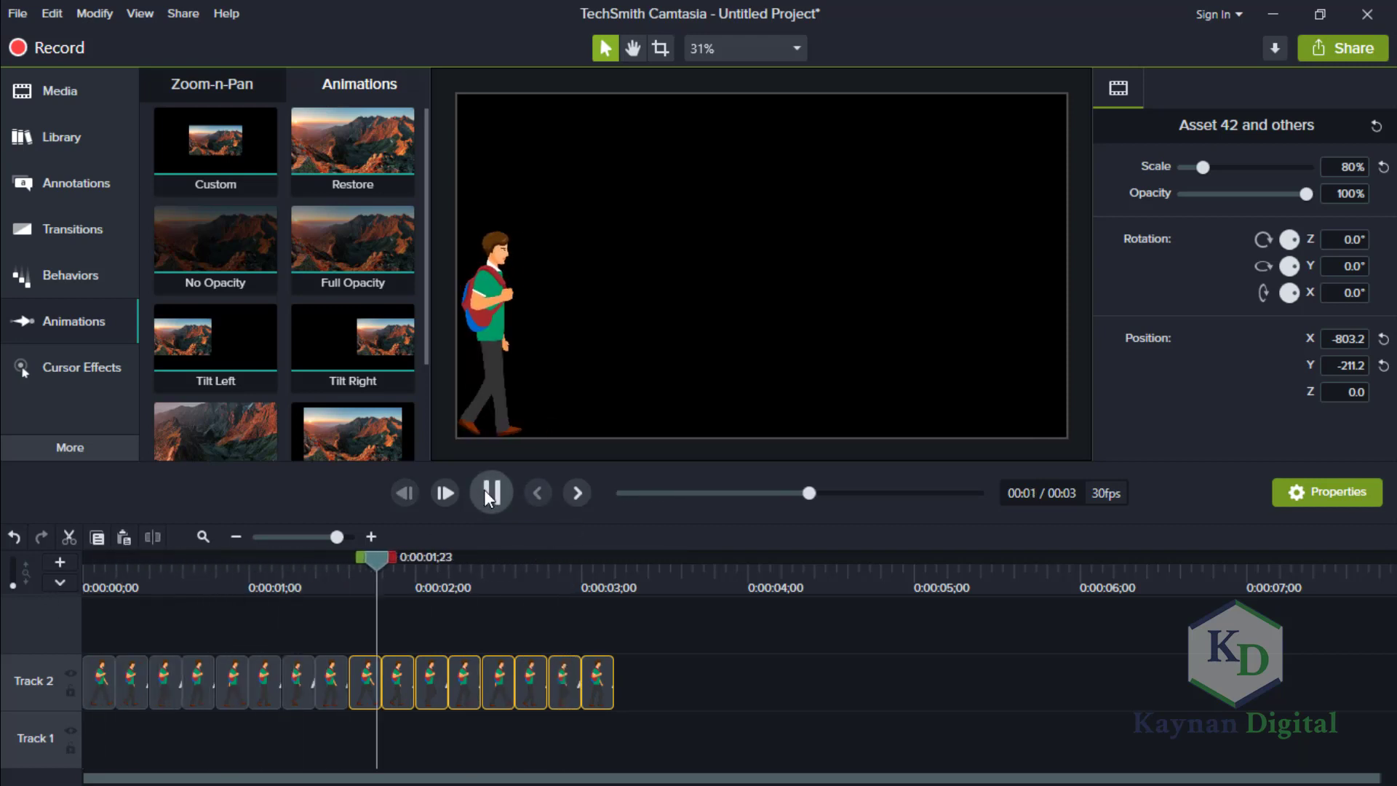
pyautogui.click(483, 490)
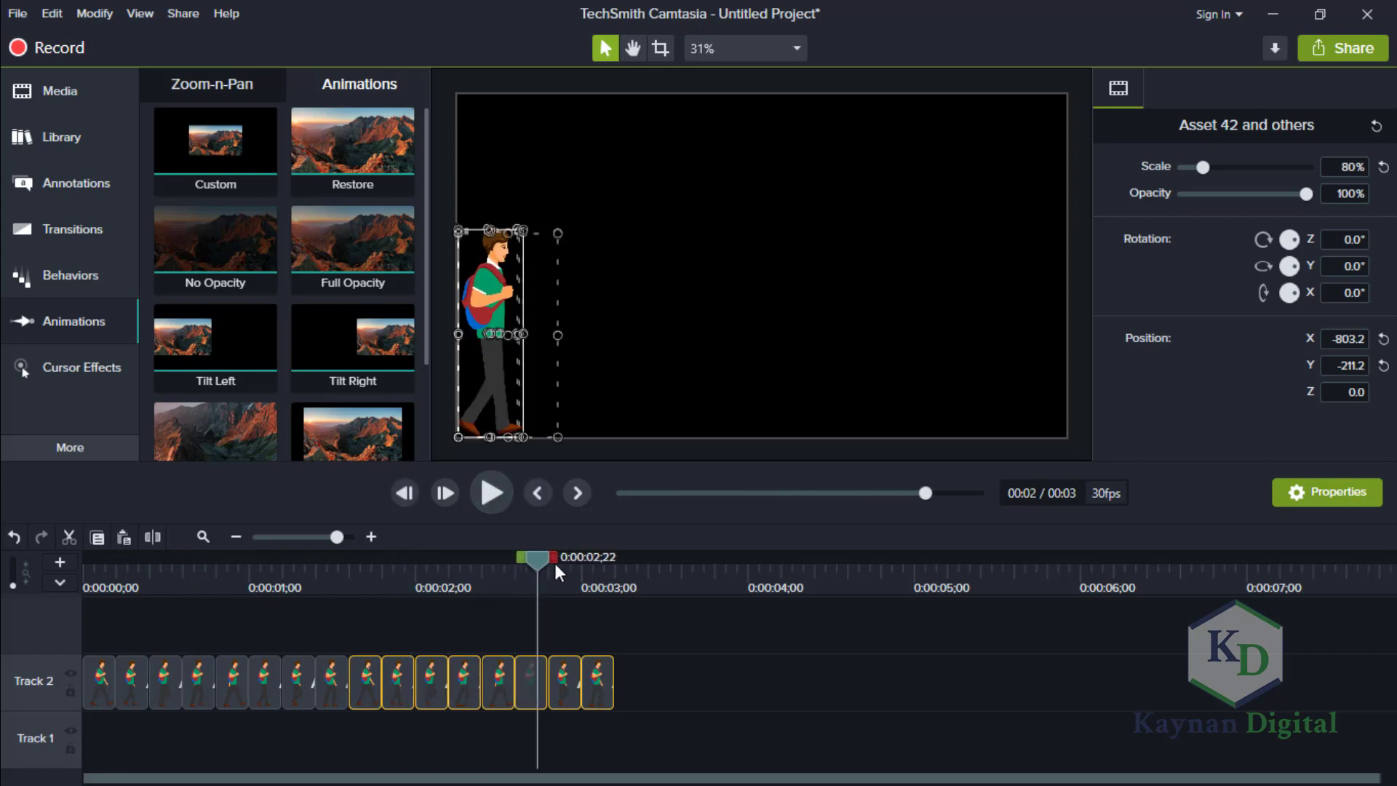
pyautogui.moveTo(516, 560); pyautogui.dragTo(58, 588)
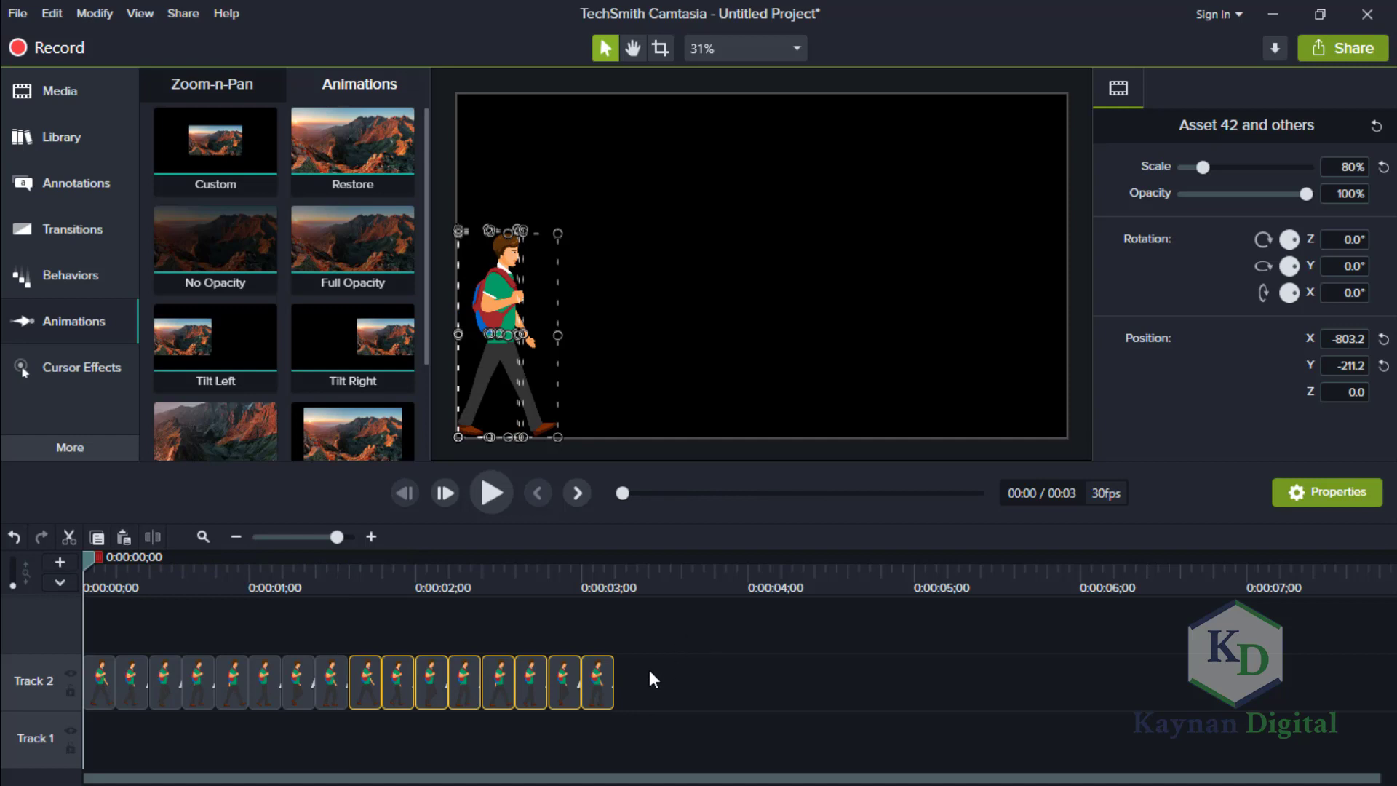
# Group all sixteen walk-pose clips on Track 2 into one group.
pyautogui.moveTo(649, 669); pyautogui.dragTo(77, 674)
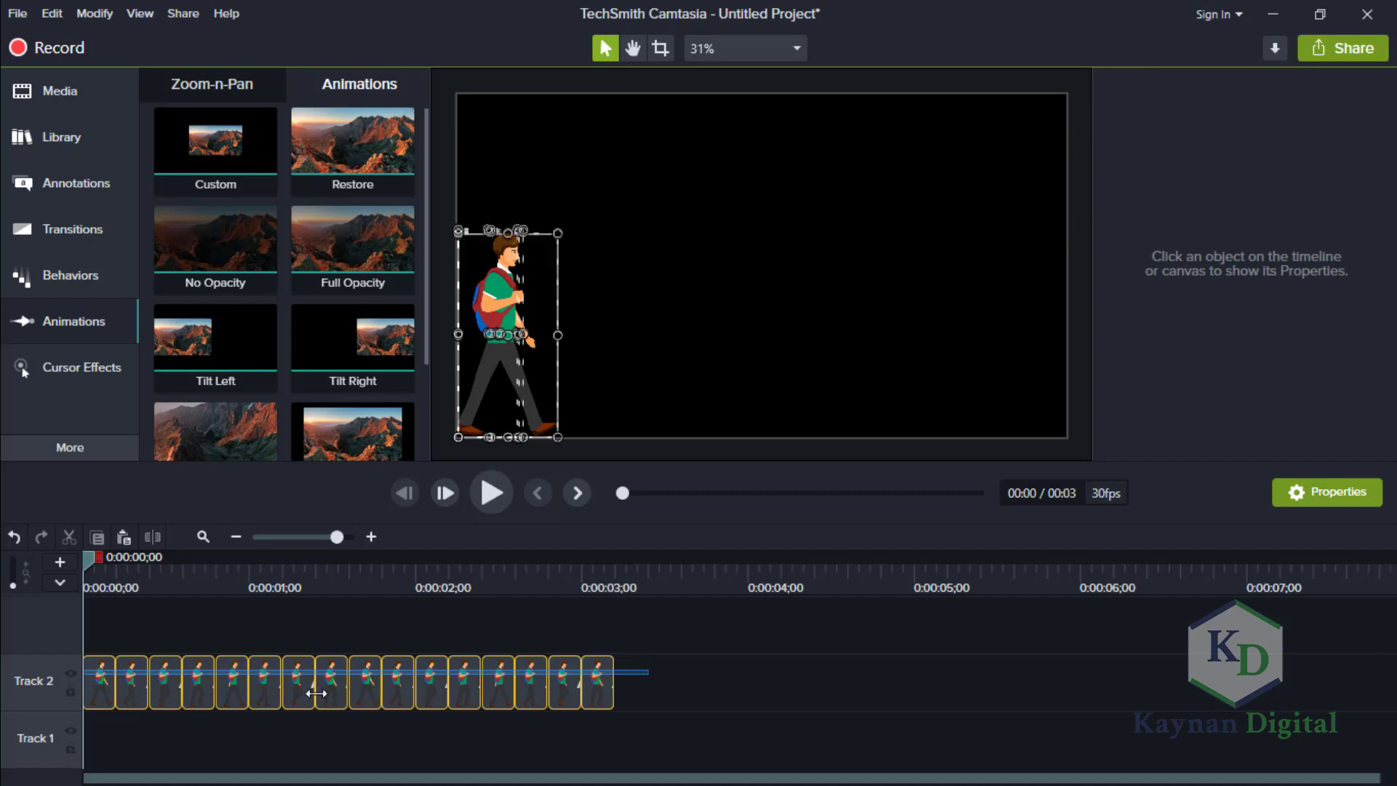
pyautogui.rightClick(395, 684)
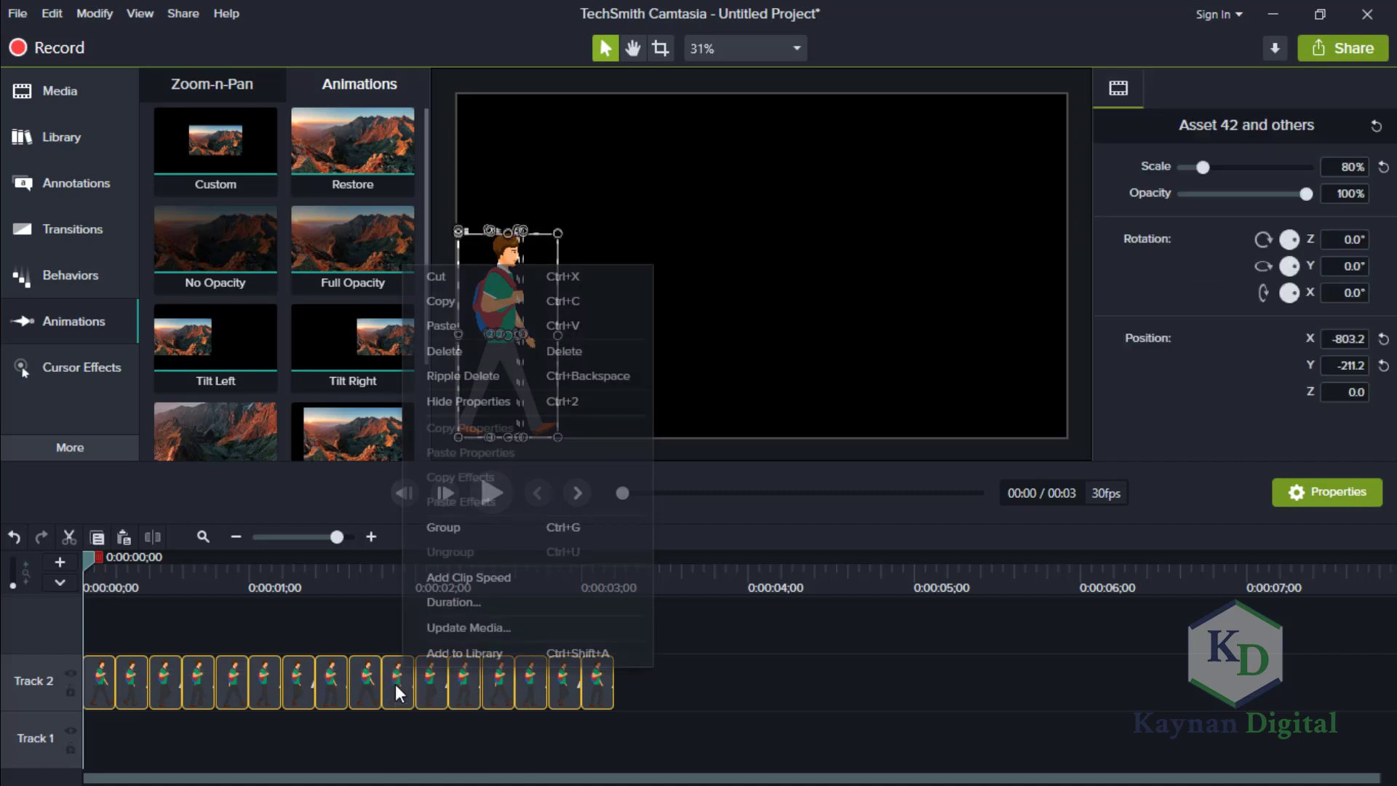
pyautogui.click(478, 534)
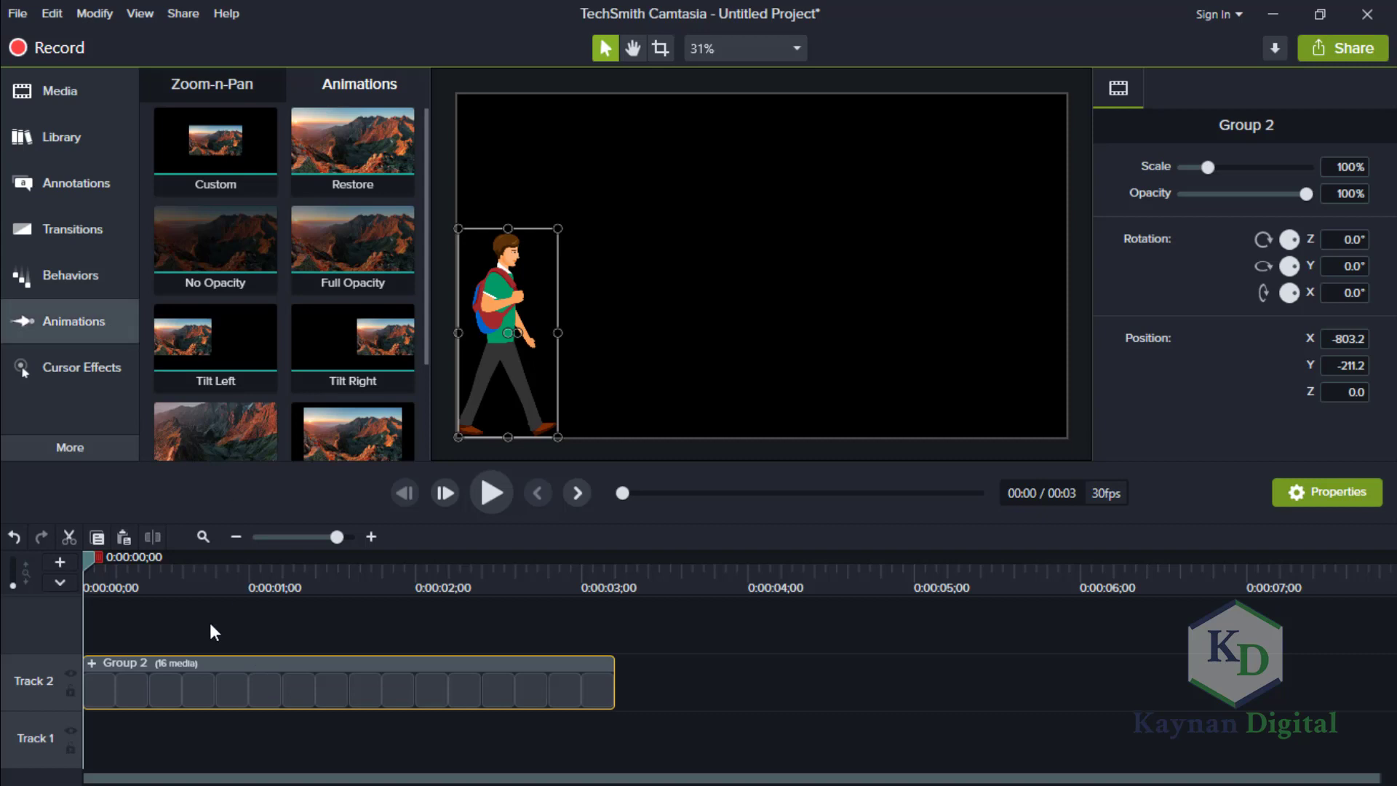
# Add a Custom animation to the walk-cycle group and stretch it from the group's start to 0:00:03;05.
pyautogui.moveTo(231, 136); pyautogui.dragTo(145, 687)
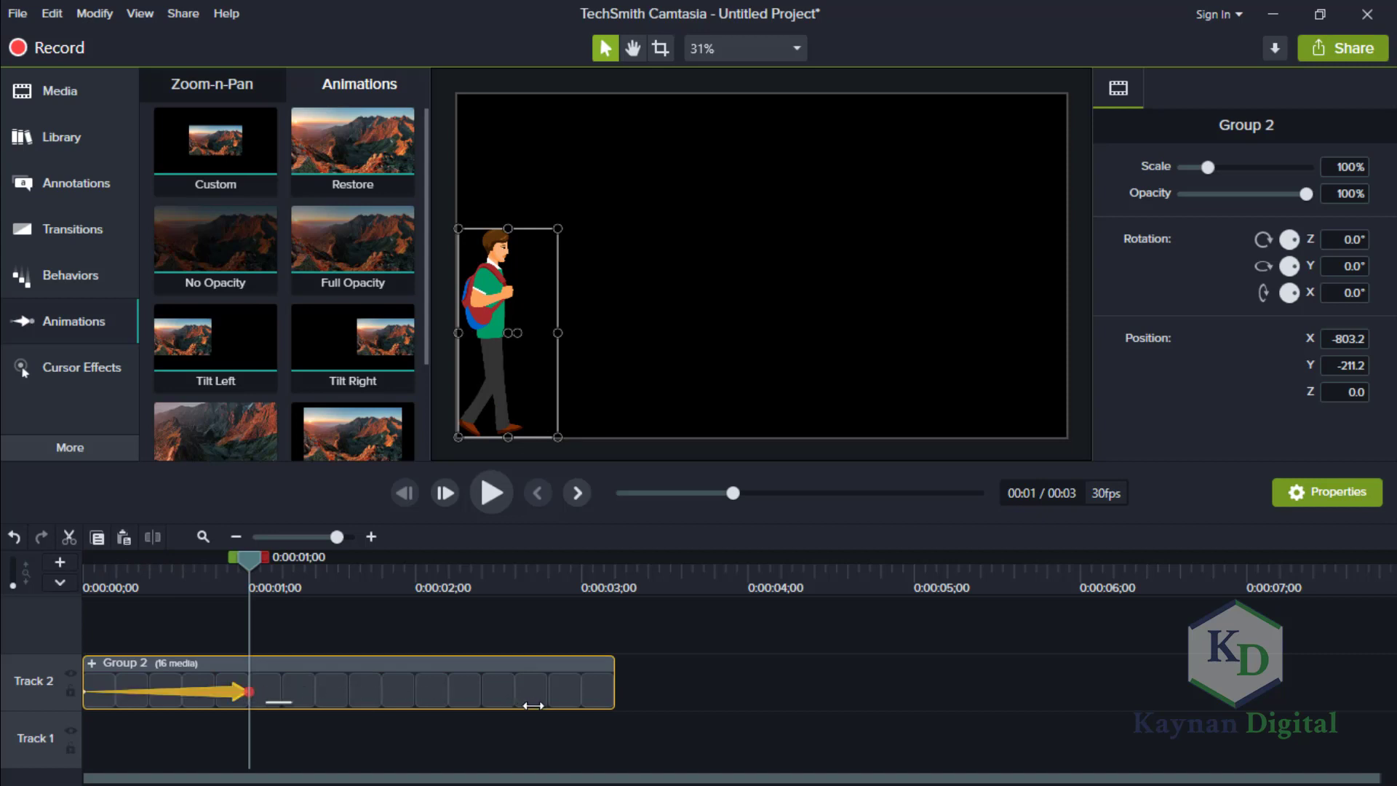
pyautogui.moveTo(249, 692); pyautogui.dragTo(350, 691)
pyautogui.moveTo(595, 700); pyautogui.dragTo(639, 698)
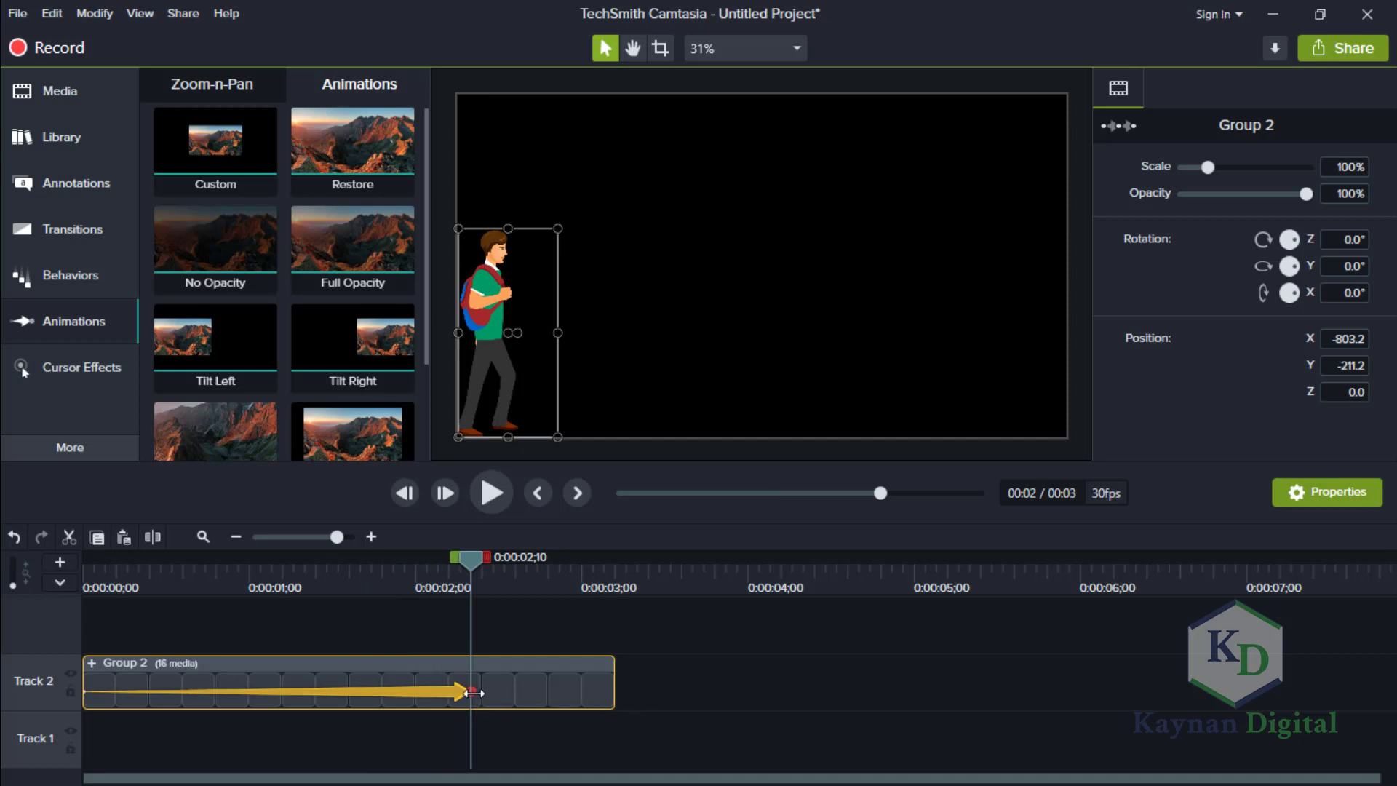
pyautogui.moveTo(480, 697); pyautogui.dragTo(684, 700)
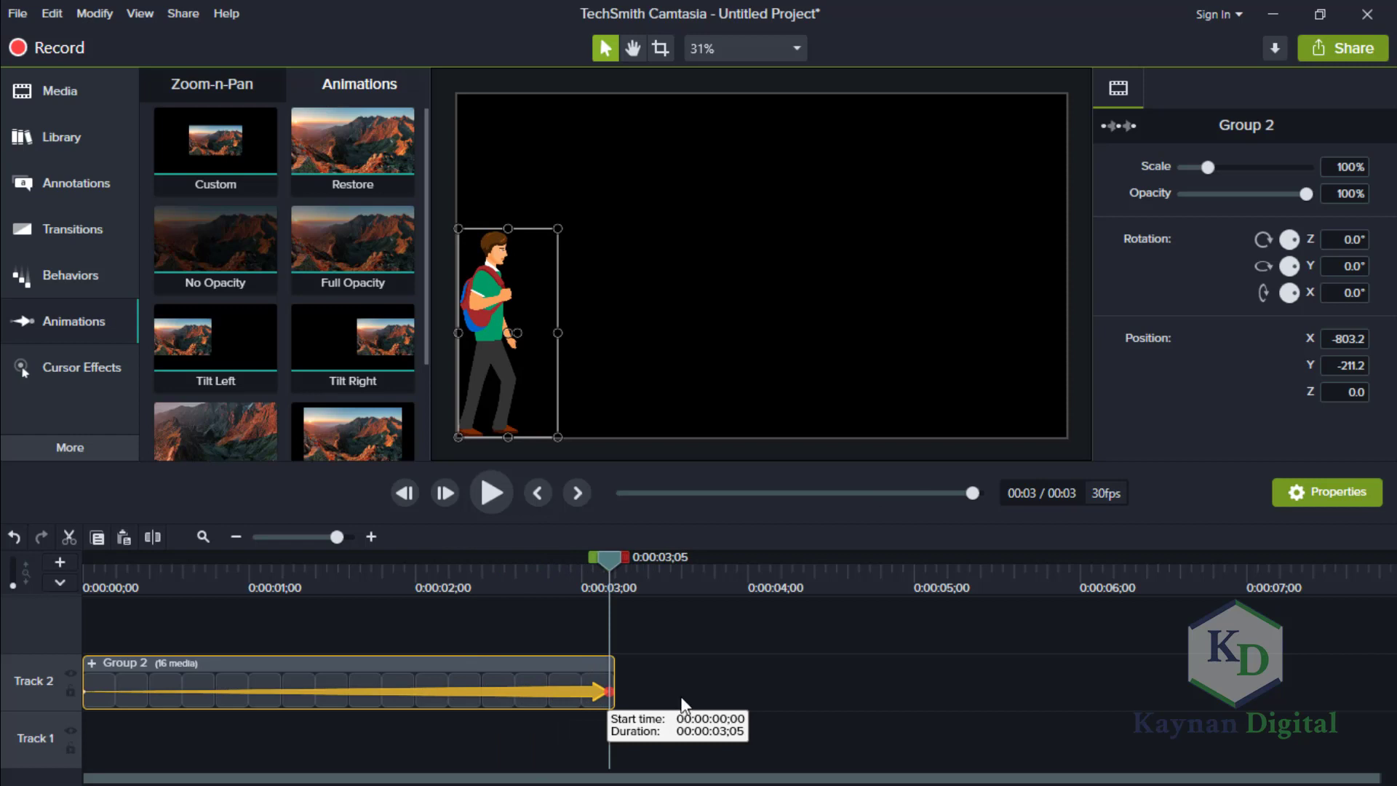
# At the animation's end, move the group horizontally past the canvas's right edge, to about X 1,116.8.
pyautogui.moveTo(614, 556); pyautogui.dragTo(486, 556)
pyautogui.moveTo(576, 578); pyautogui.dragTo(614, 579)
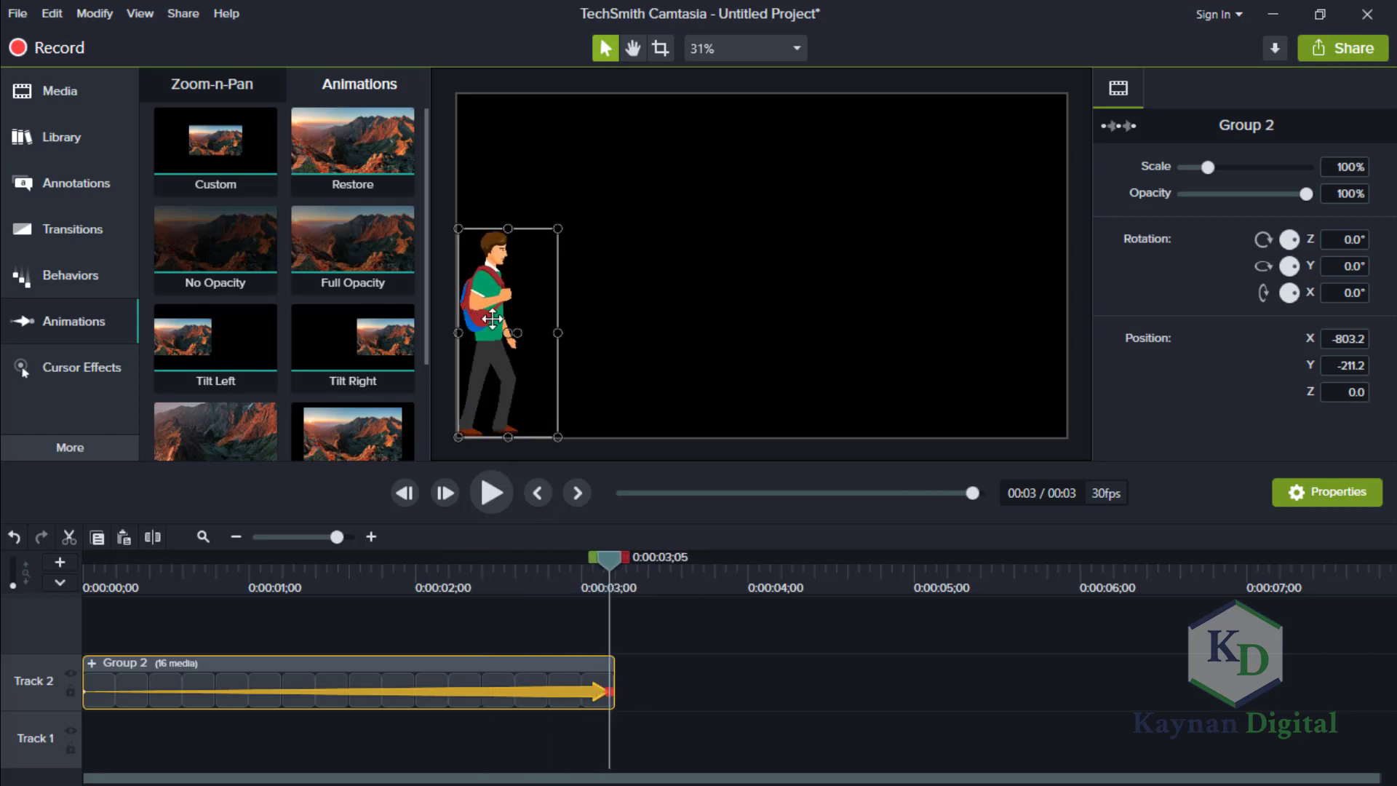
pyautogui.moveTo(487, 320); pyautogui.dragTo(1098, 318)
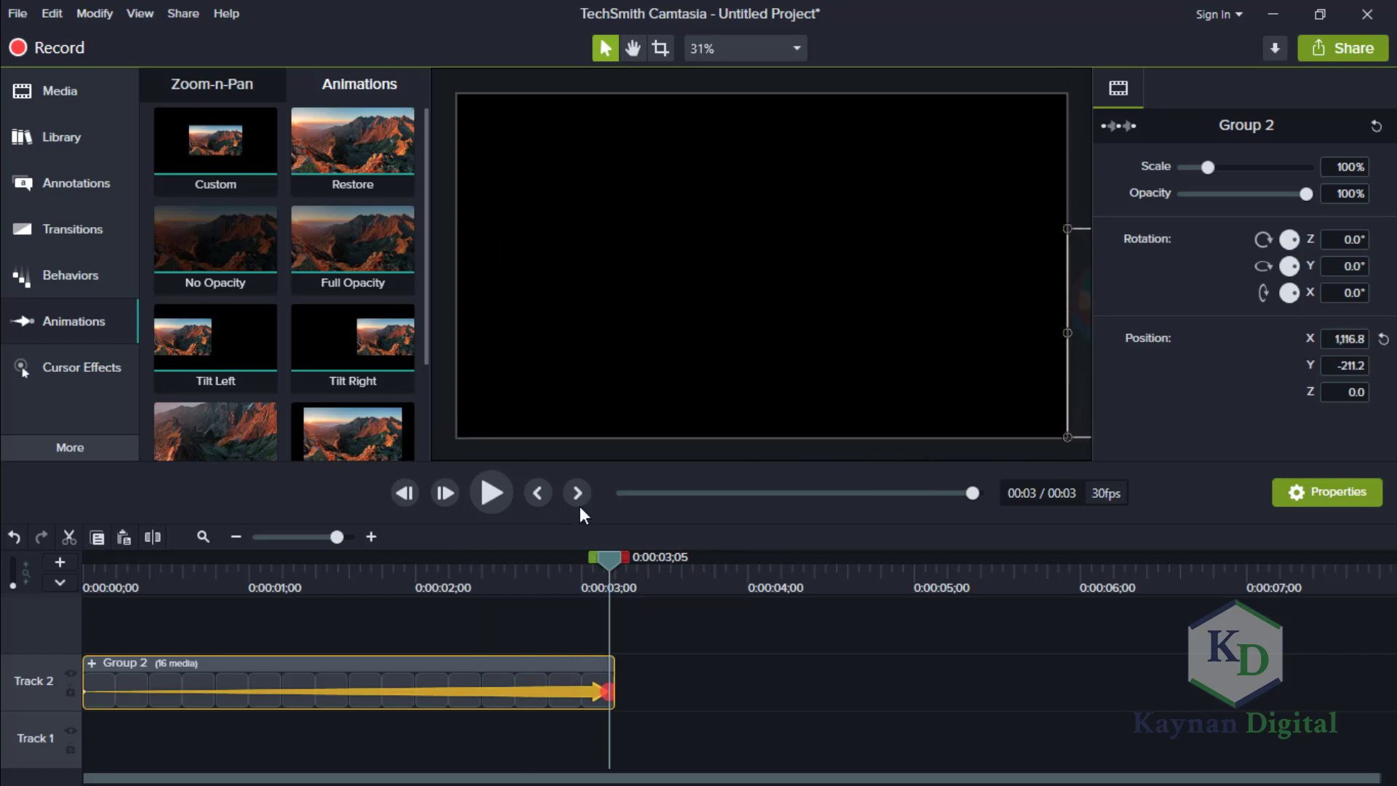
# Play the animated walk-cycle group from the start to check how it crosses the canvas.
pyautogui.click(491, 493)
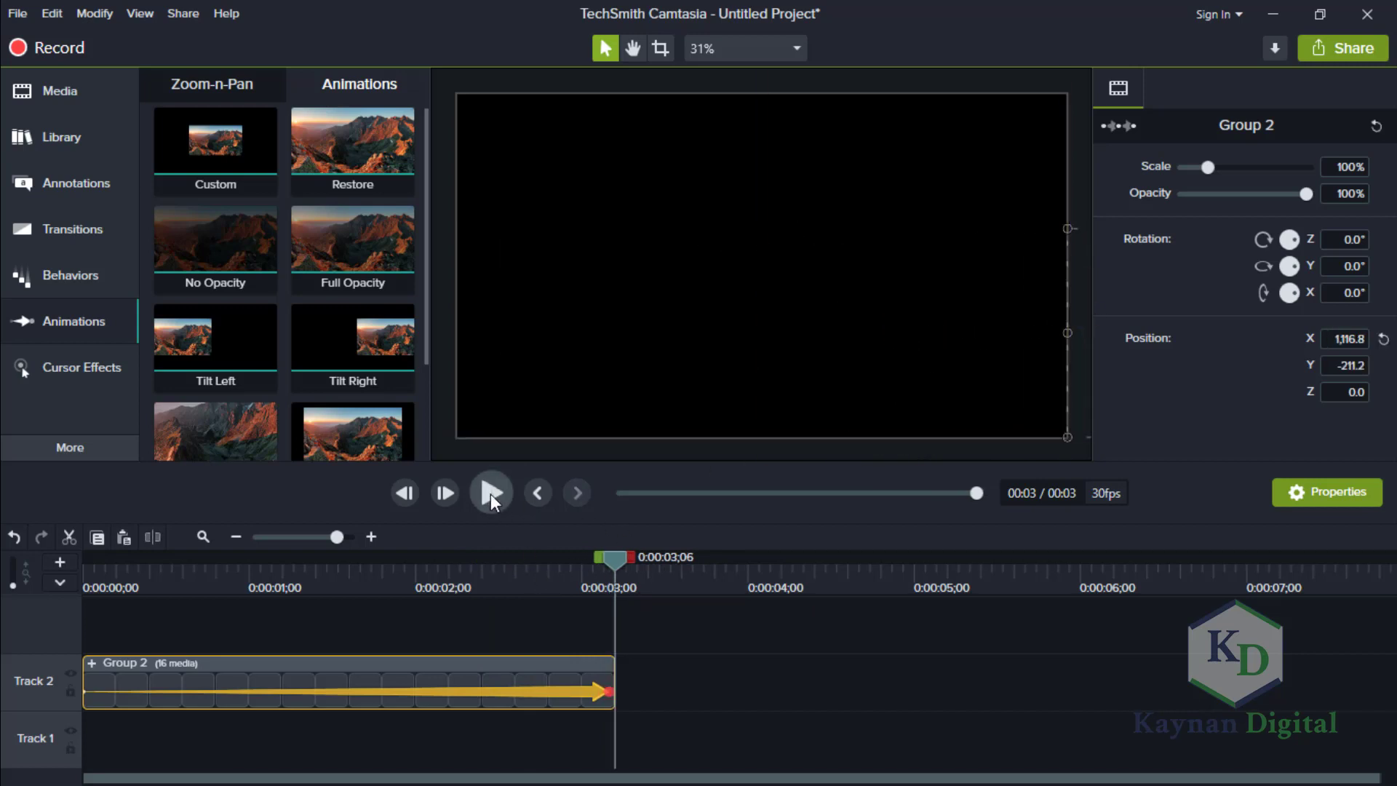
pyautogui.click(491, 493)
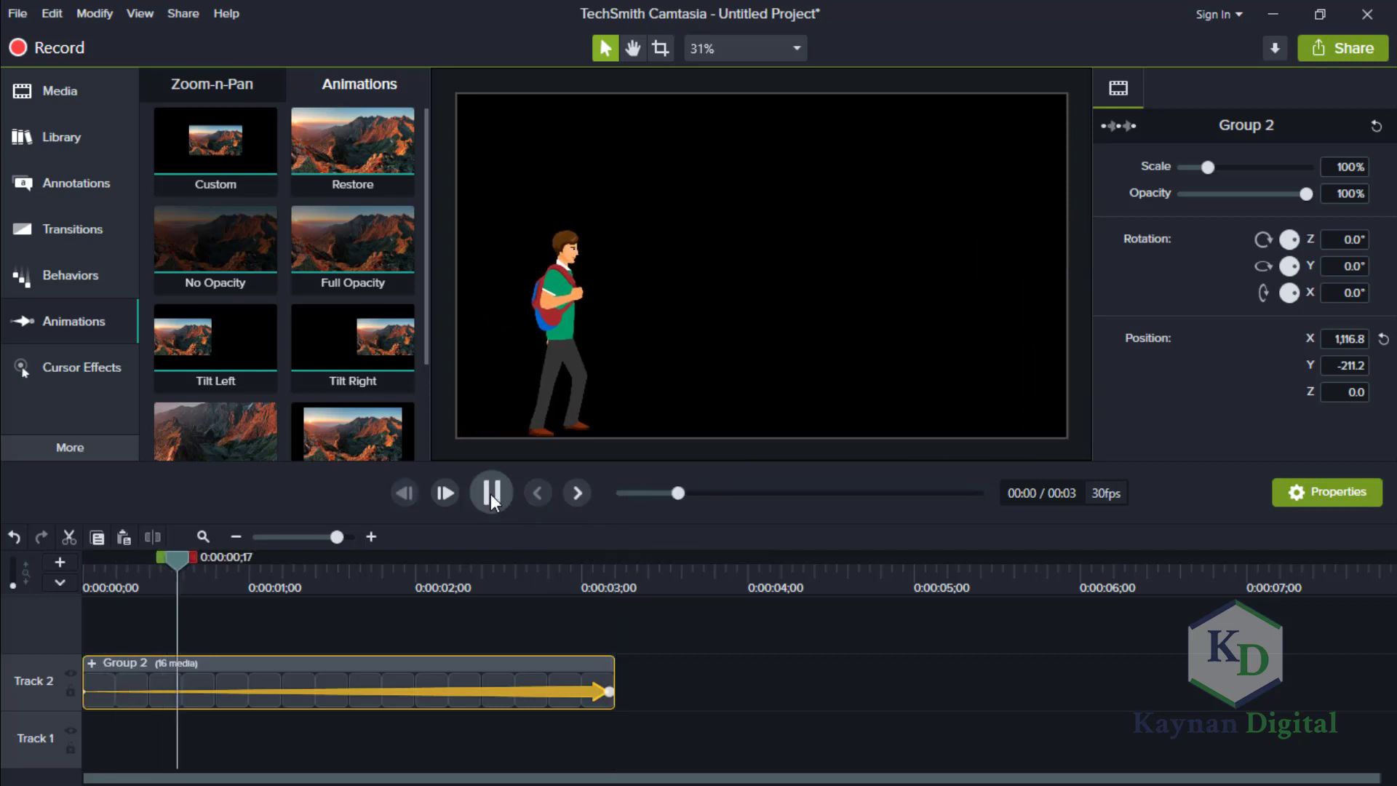
pyautogui.click(490, 493)
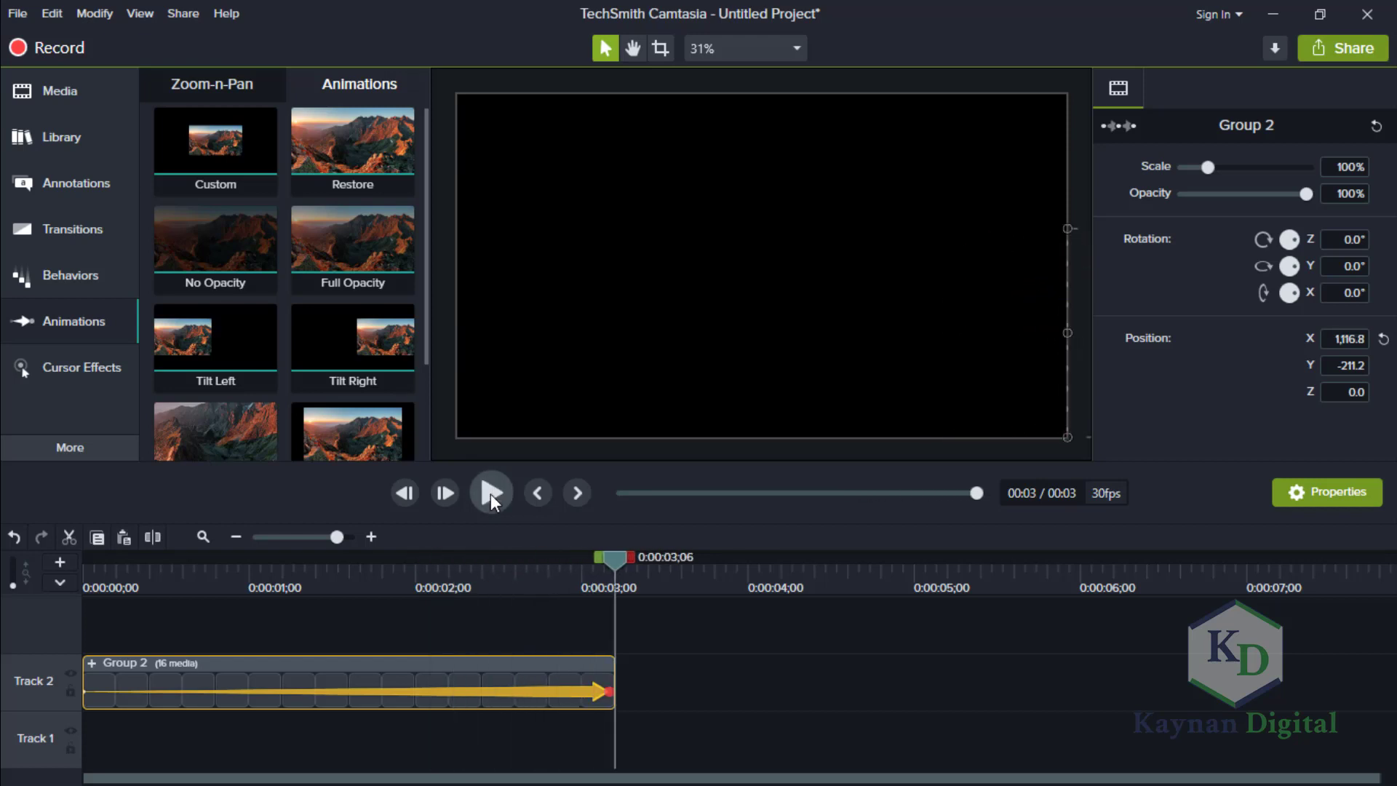
pyautogui.click(491, 494)
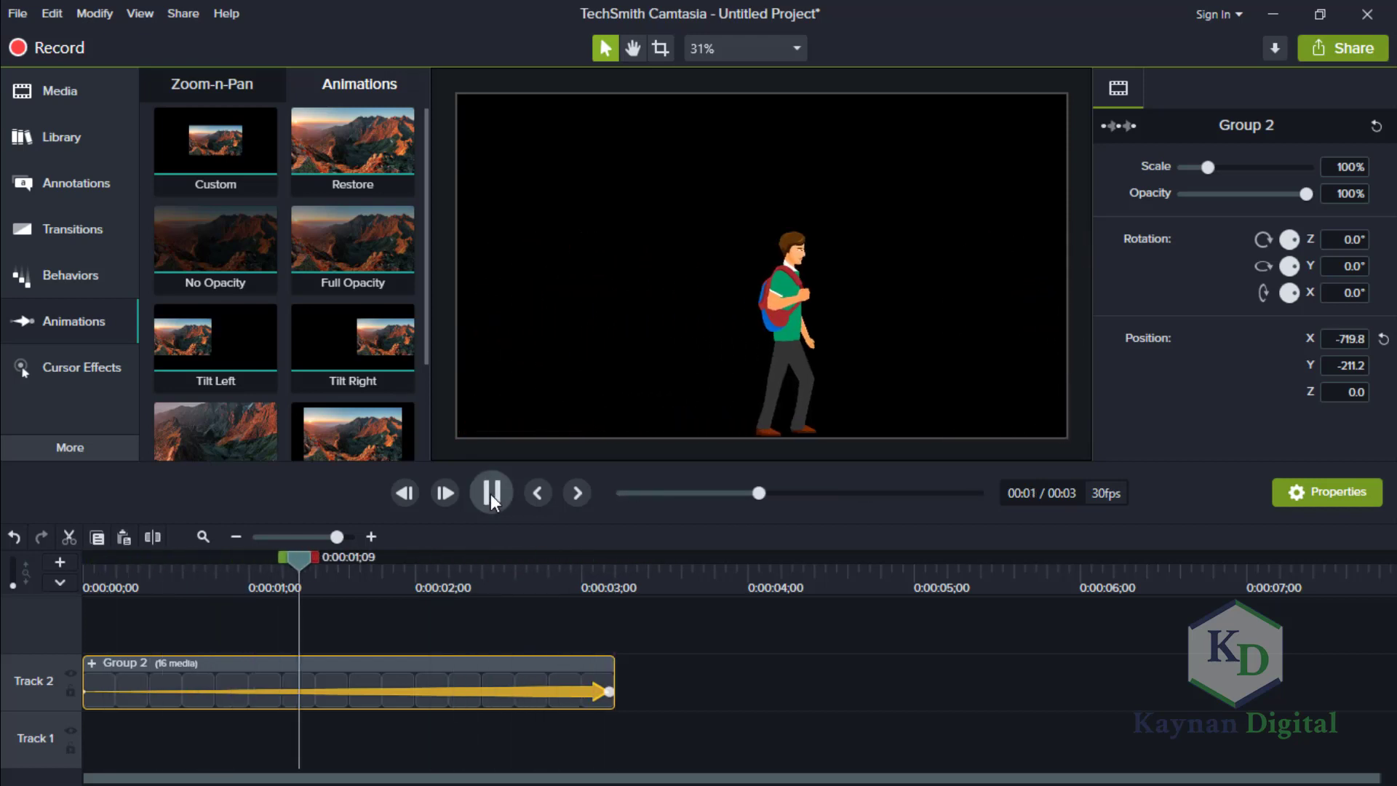
pyautogui.click(491, 494)
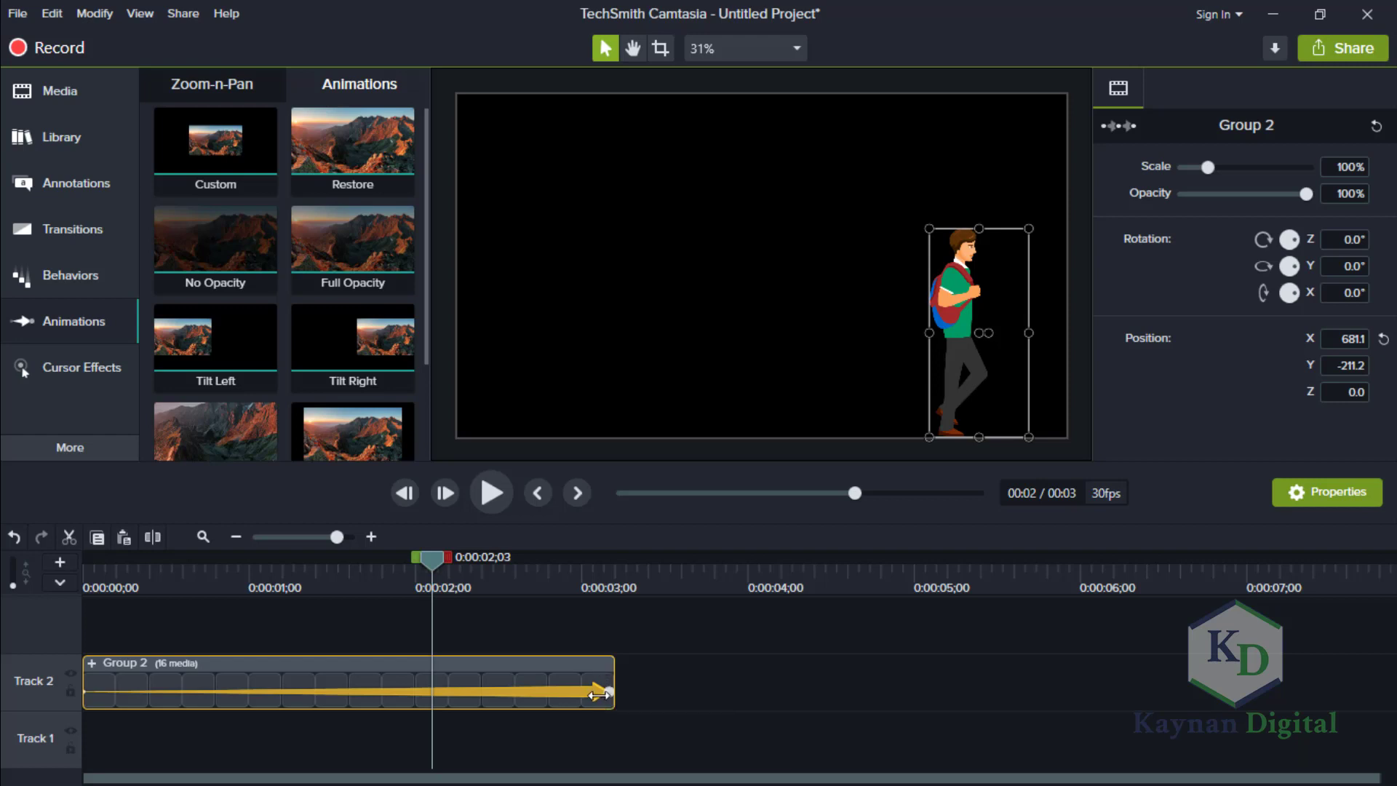
# Undo the walk-cycle group's move and its Custom animation.
pyautogui.hotkey('ctrl', 'z')
pyautogui.hotkey('ctrl', 'z')
pyautogui.hotkey('ctrl', 'z')
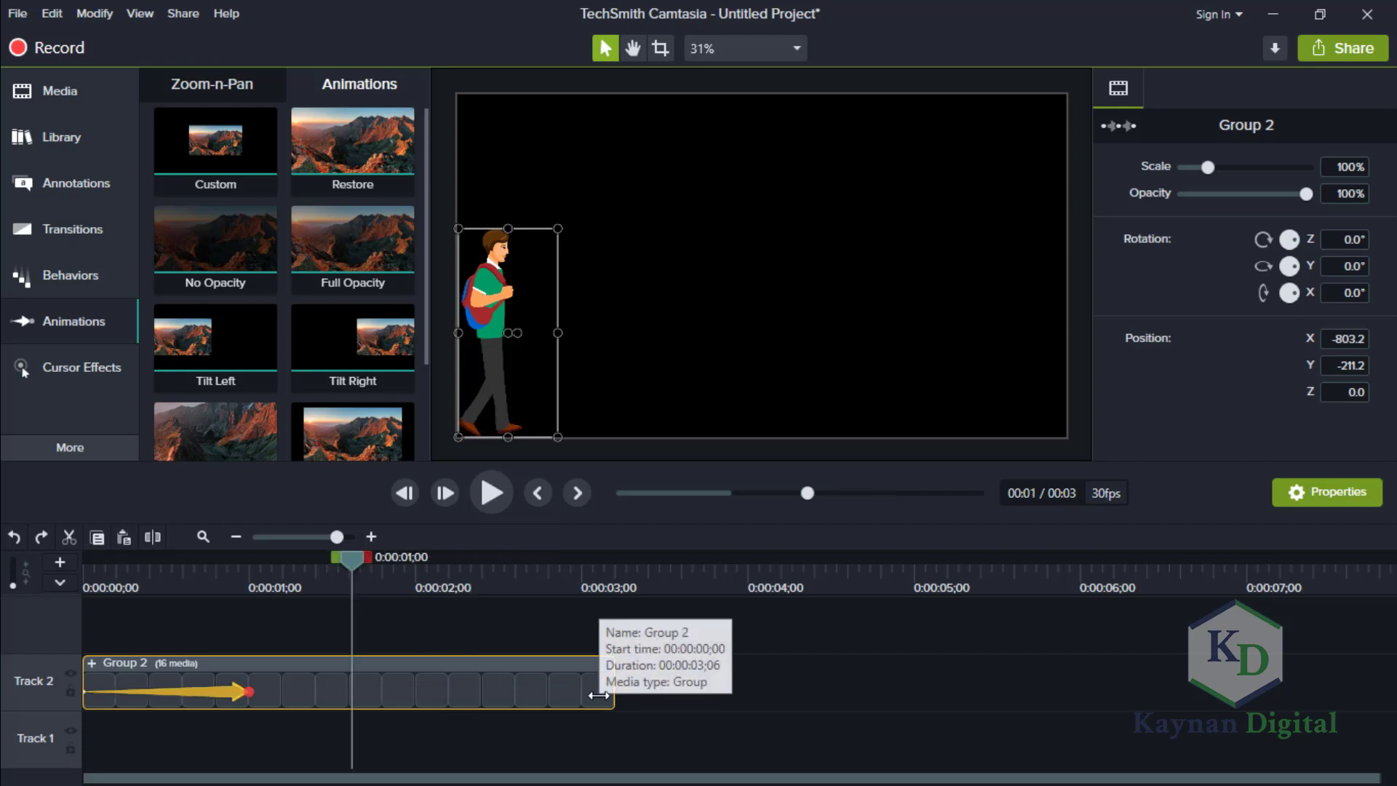
pyautogui.hotkey('ctrl', 'z')
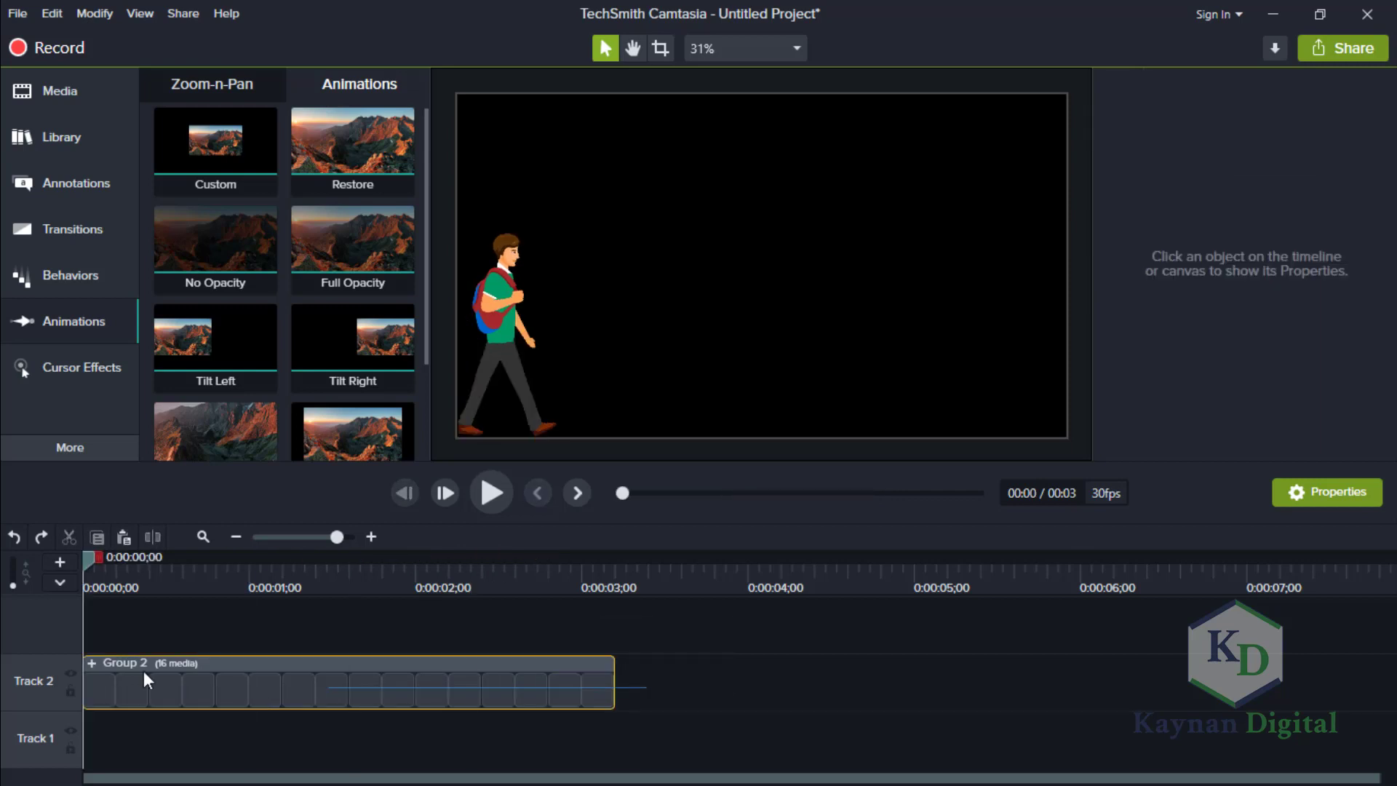
# Try to lengthen the walk with a pasted copy of the walk-cycle group on the timeline.
pyautogui.click(377, 701)
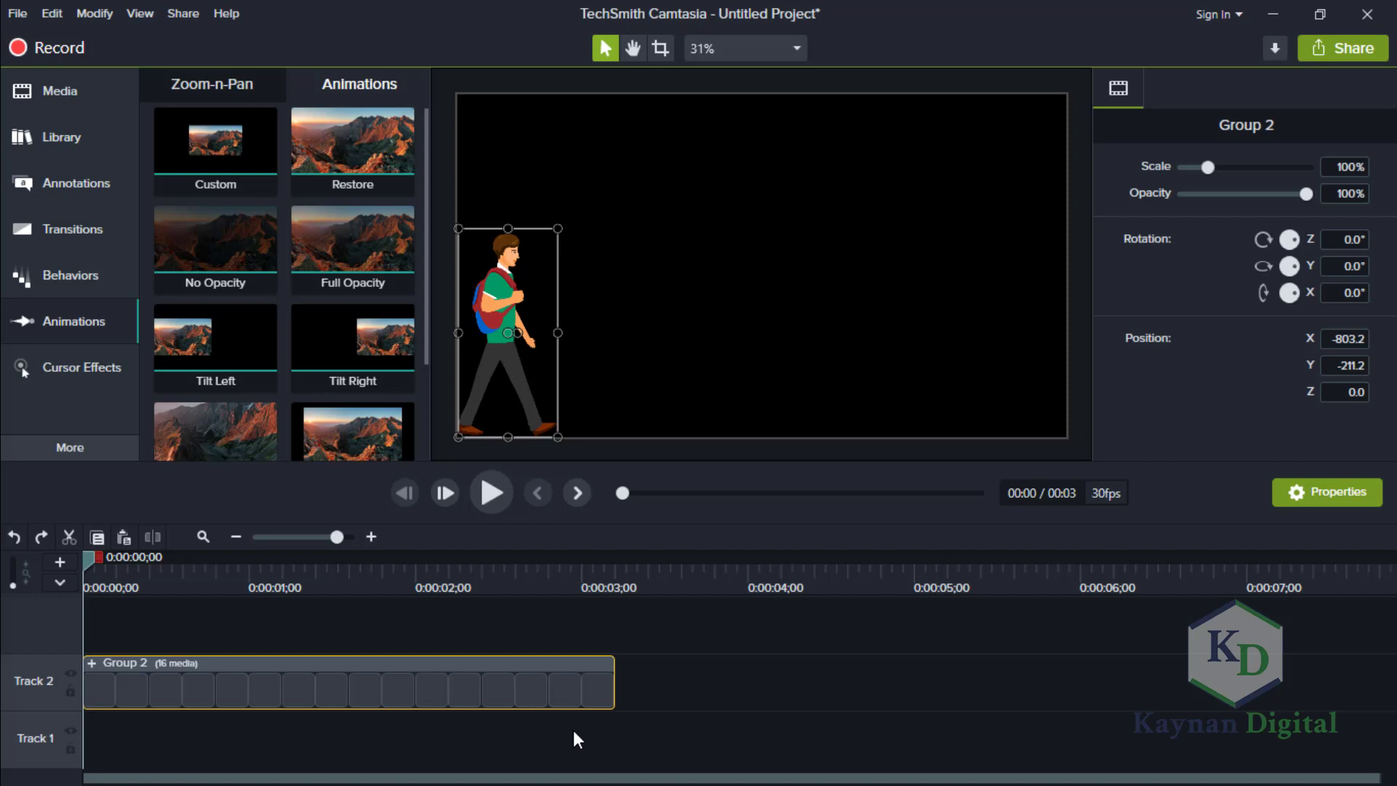
pyautogui.hotkey('ctrl', 'v')
pyautogui.moveTo(578, 739); pyautogui.dragTo(1050, 705)
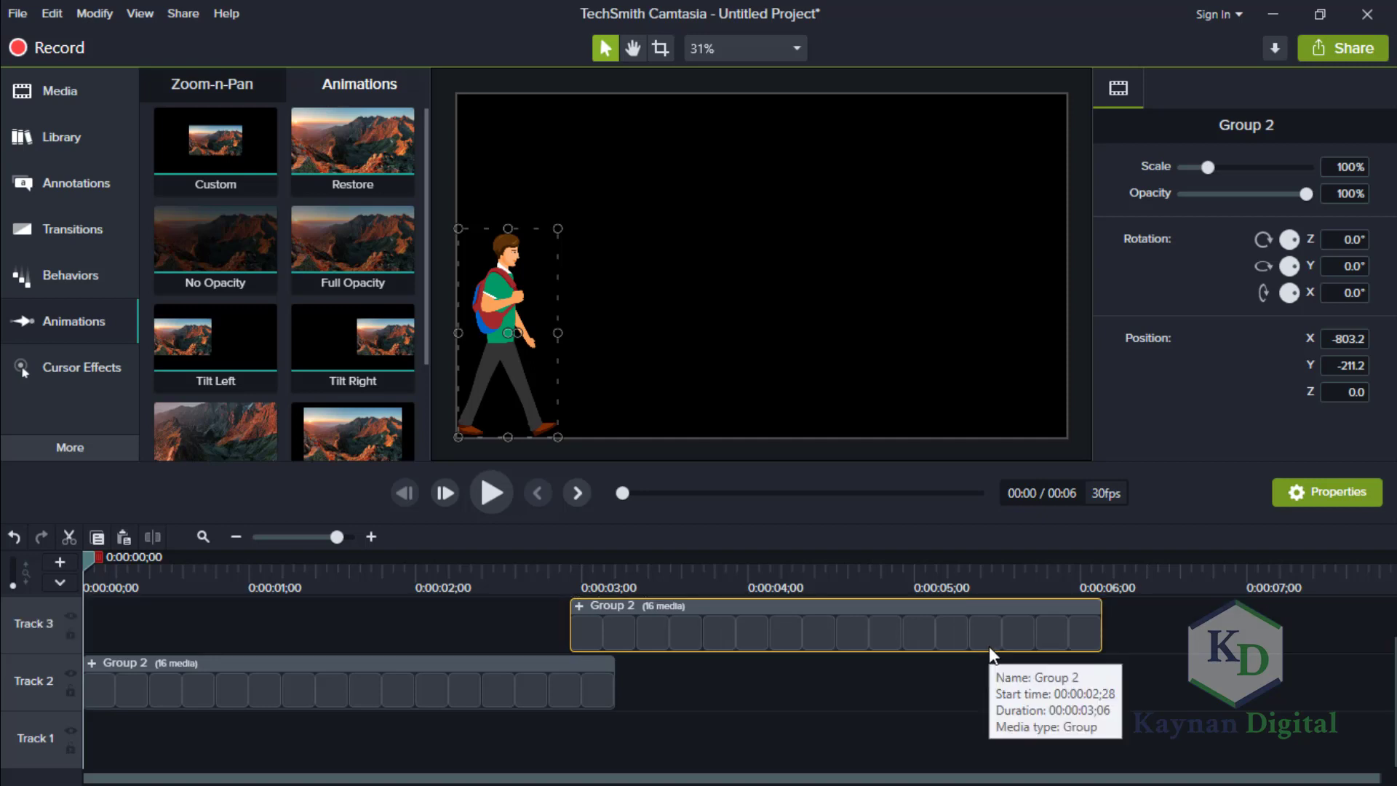
pyautogui.press('Delete')
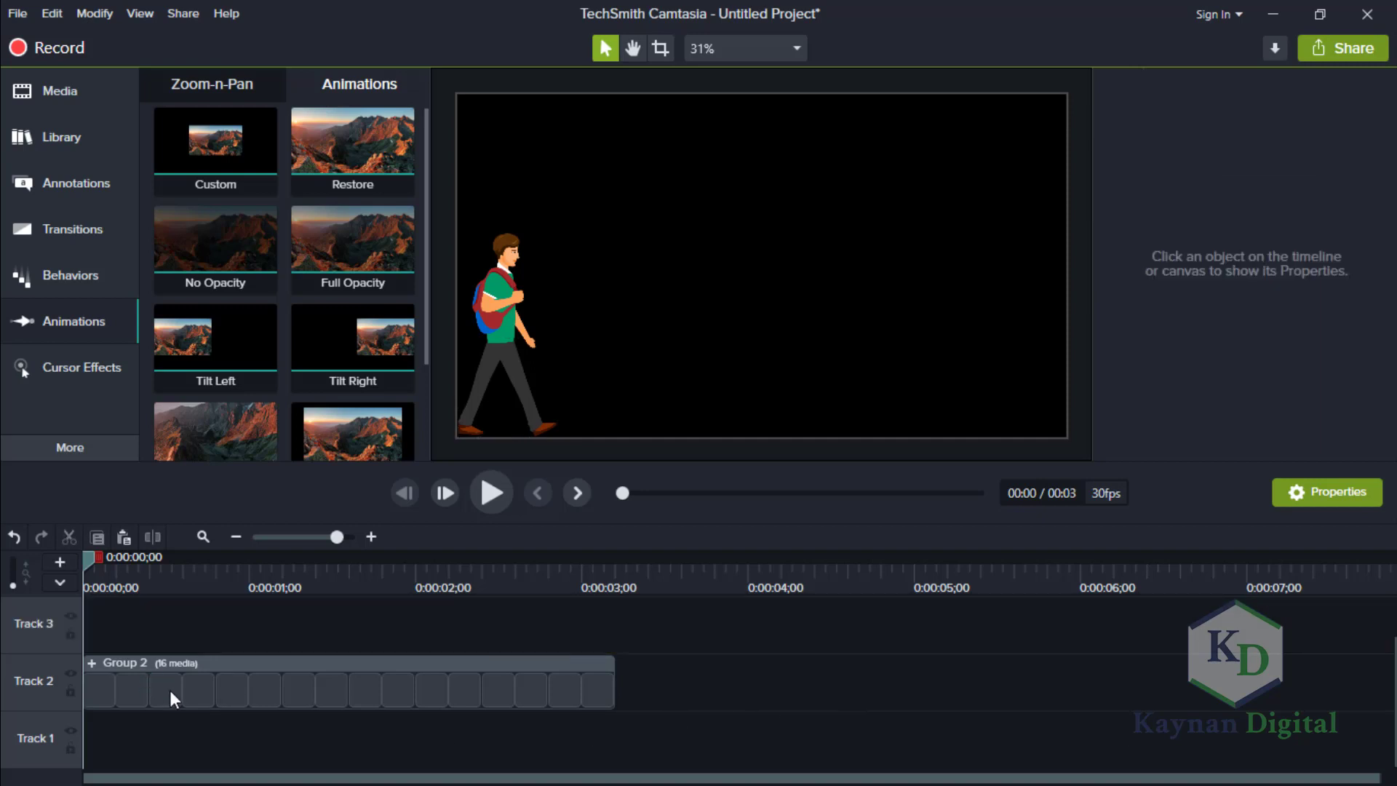
pyautogui.hotkey('ctrl', 'z')
pyautogui.press('Delete')
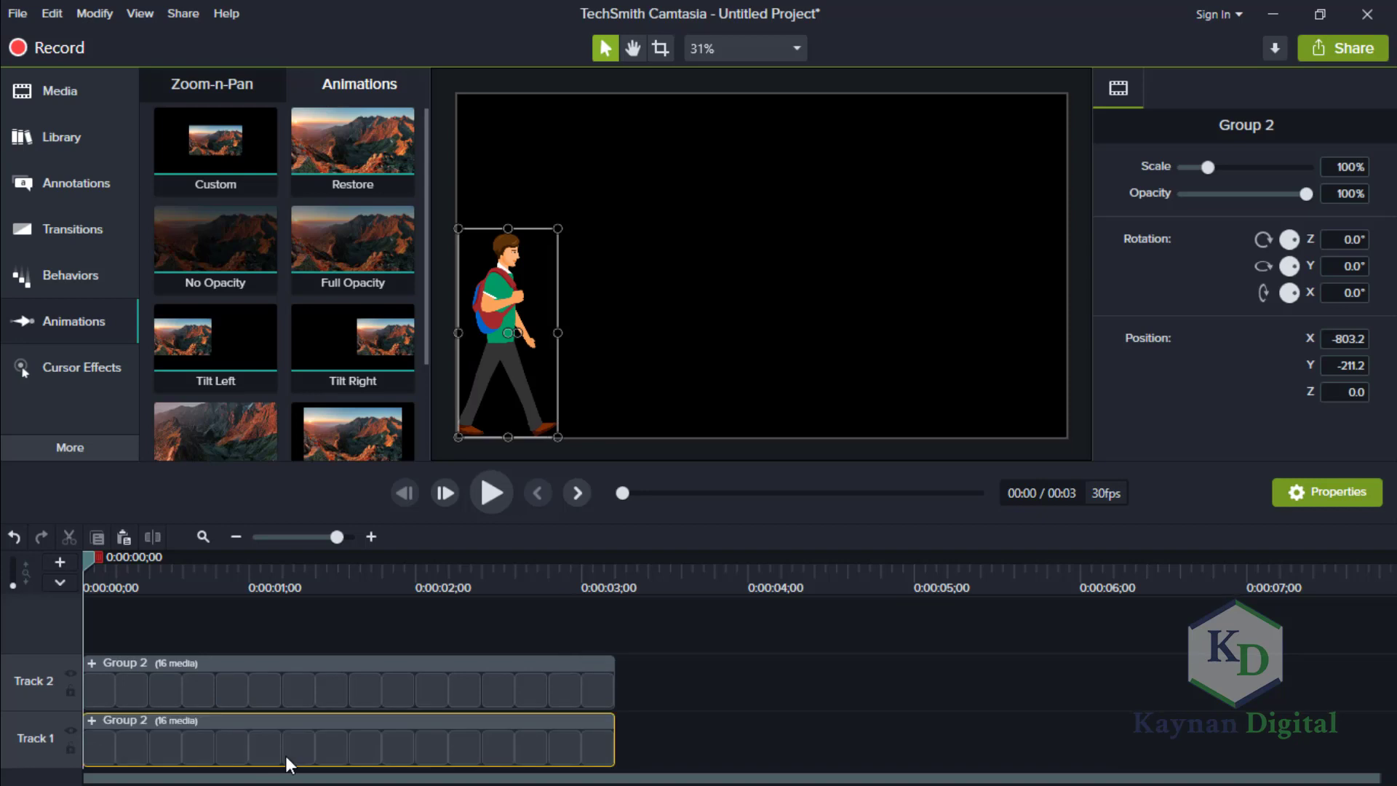
# Undo the grouping and place the second set of eight pose clips on Track 2, directly after the first eight.
pyautogui.hotkey('ctrl', 'z')
pyautogui.hotkey('ctrl', 'z')
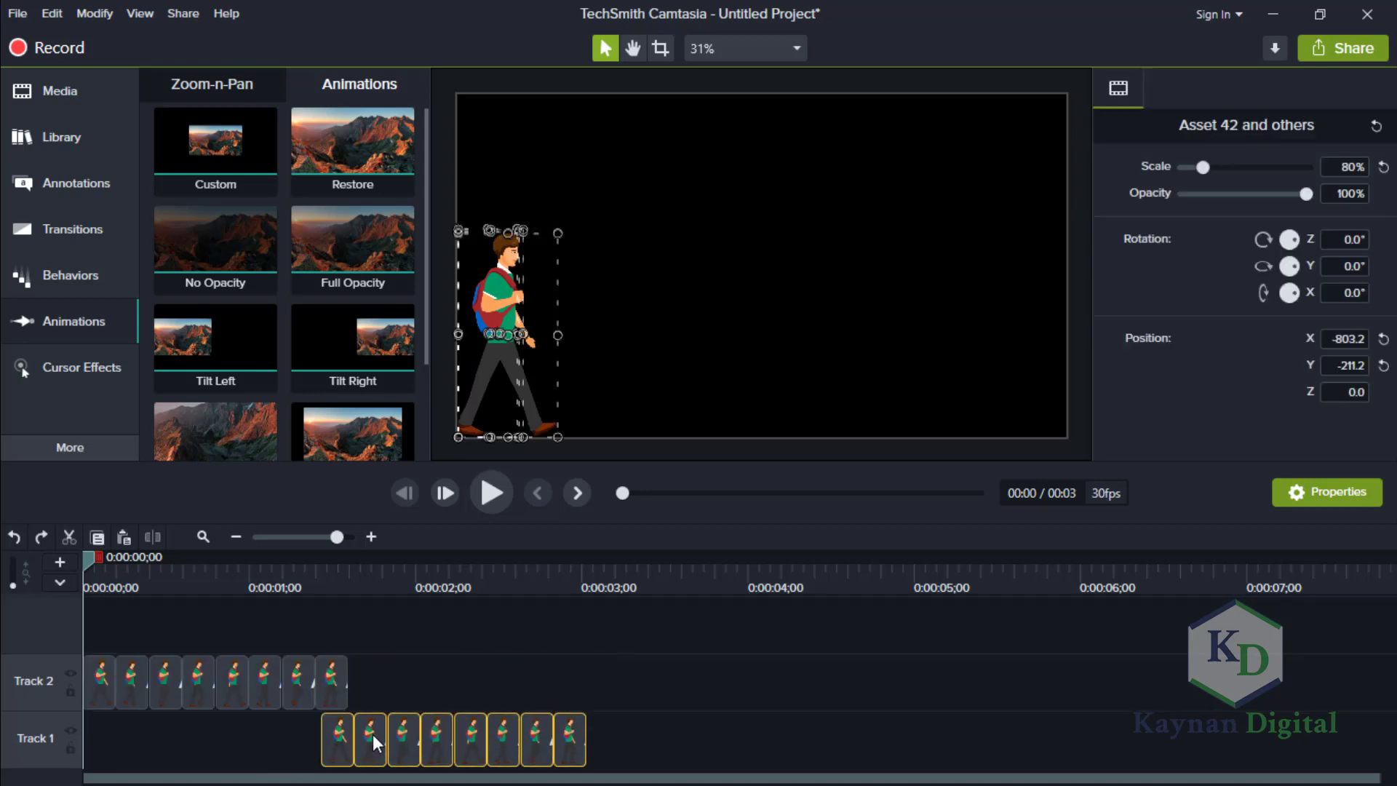
pyautogui.moveTo(373, 735); pyautogui.dragTo(400, 668)
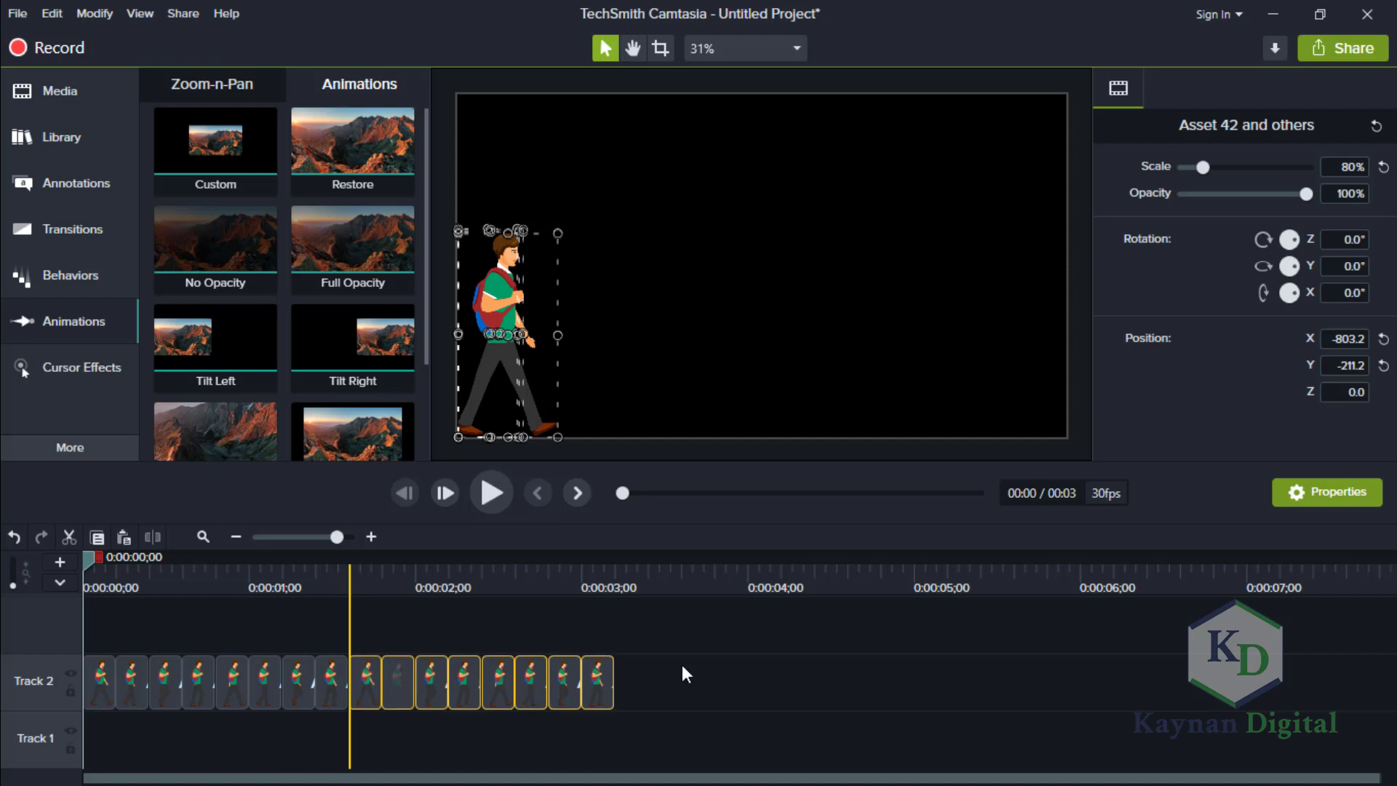
# Duplicate all sixteen walk-pose clips and place the copies on Track 2 directly after the originals.
pyautogui.moveTo(673, 671); pyautogui.dragTo(72, 682)
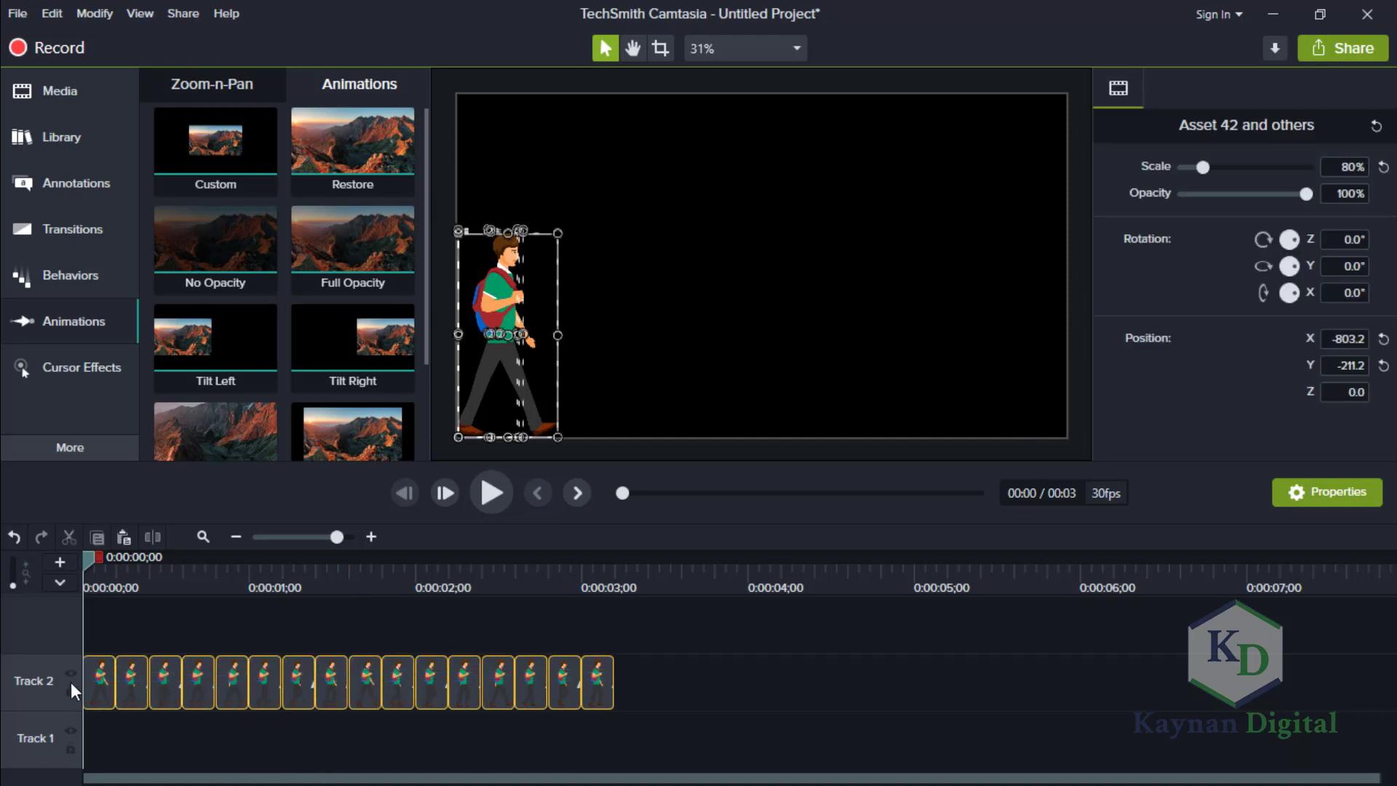
pyautogui.hotkey('ctrl', 'c')
pyautogui.hotkey('ctrl', 'v')
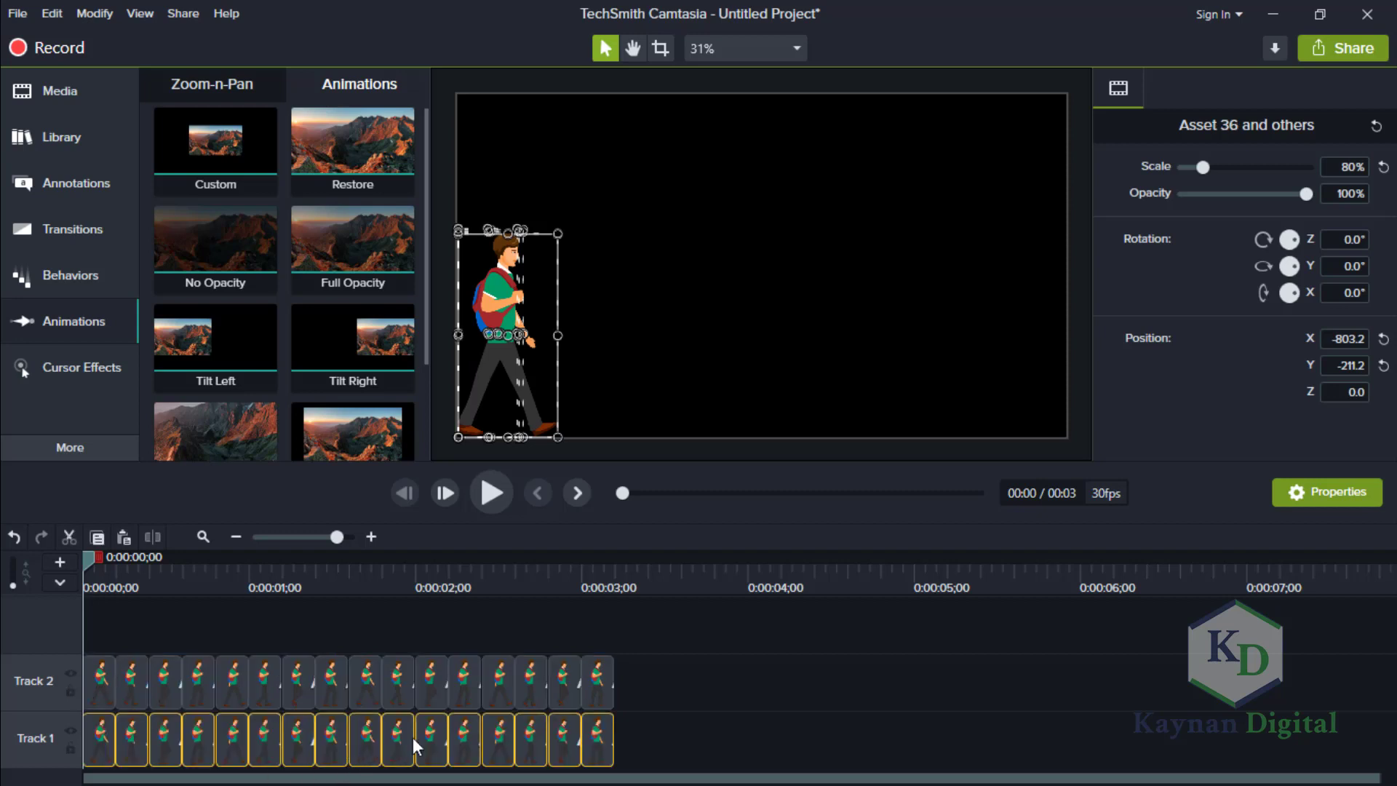
pyautogui.moveTo(768, 658); pyautogui.dragTo(865, 670)
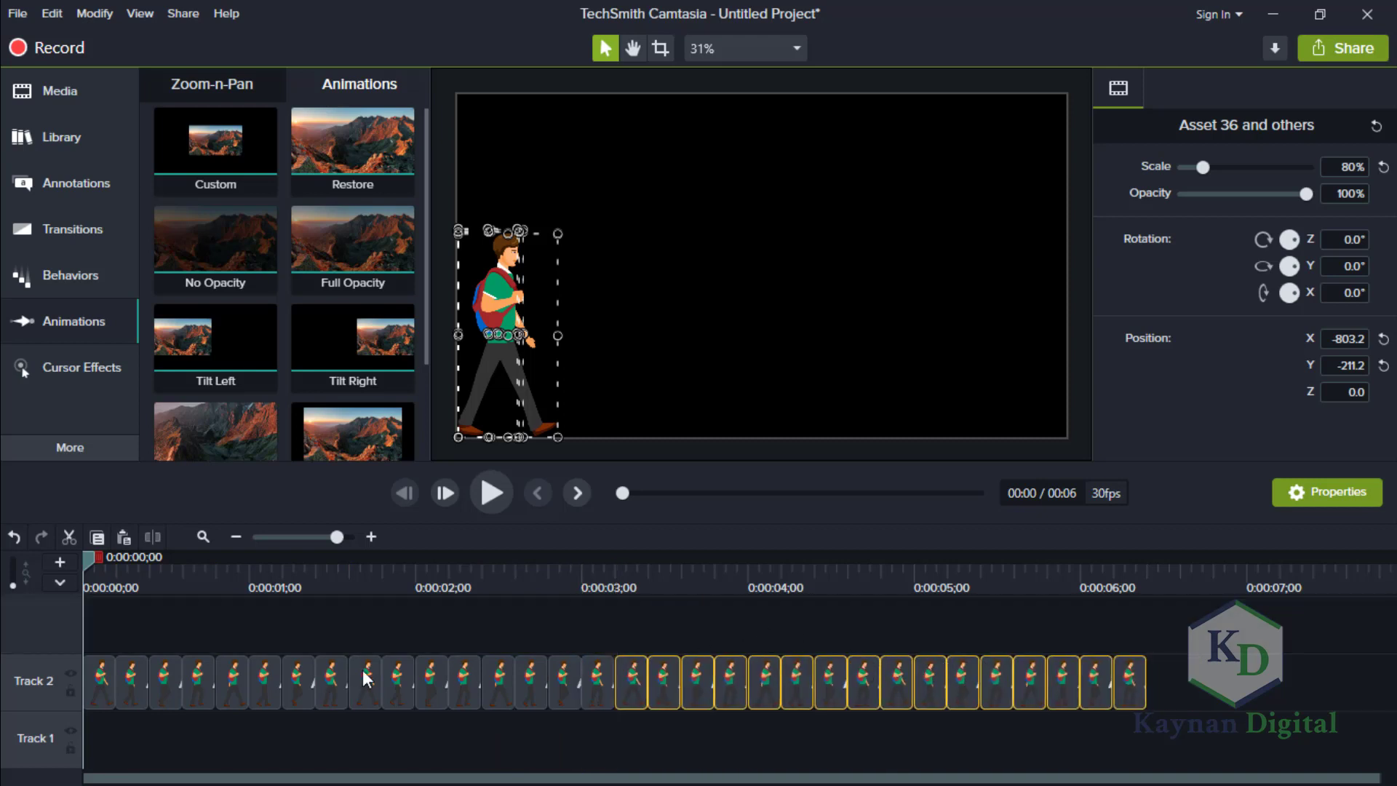
# Group all the walk-pose clips on Track 2 into one group.
pyautogui.moveTo(536, 696); pyautogui.dragTo(58, 677)
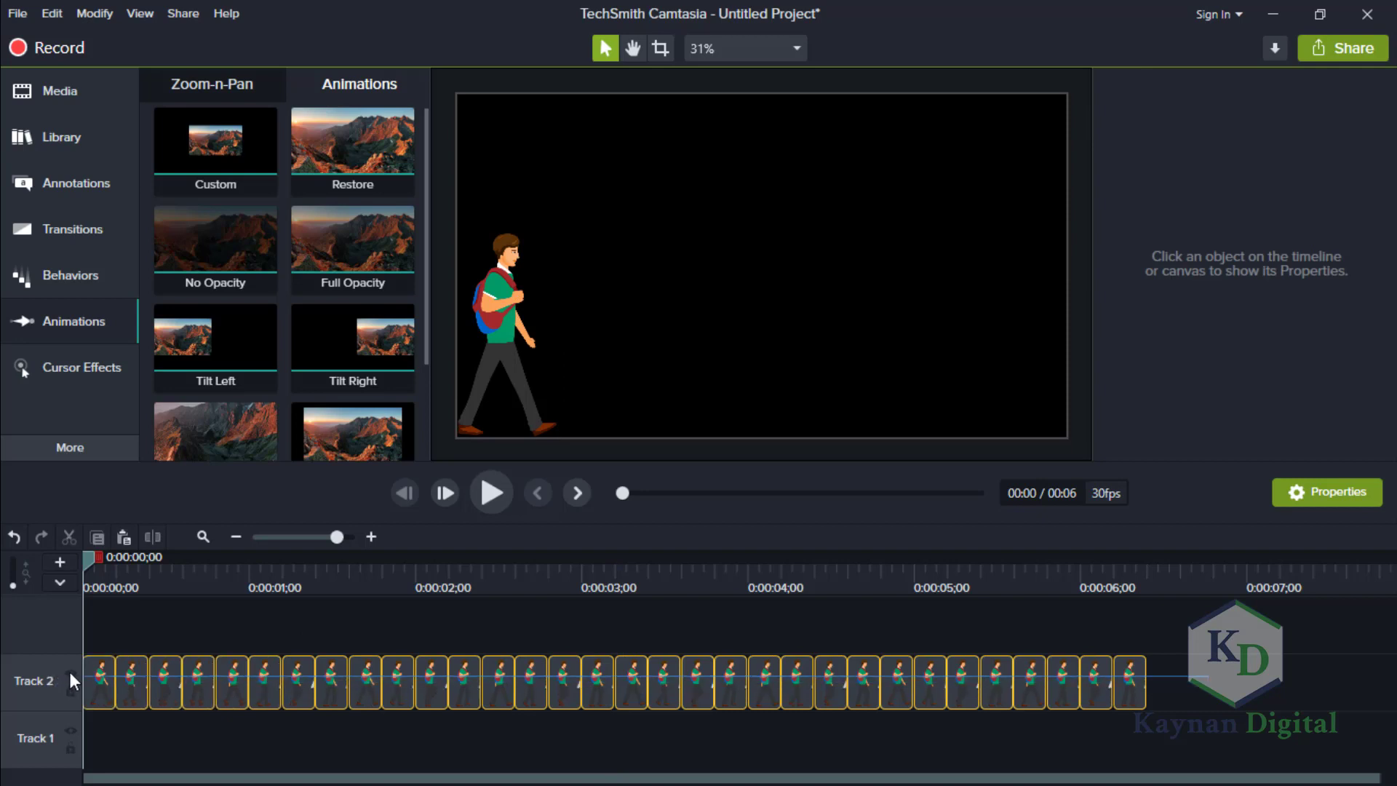
pyautogui.click(162, 682)
pyautogui.rightClick(162, 682)
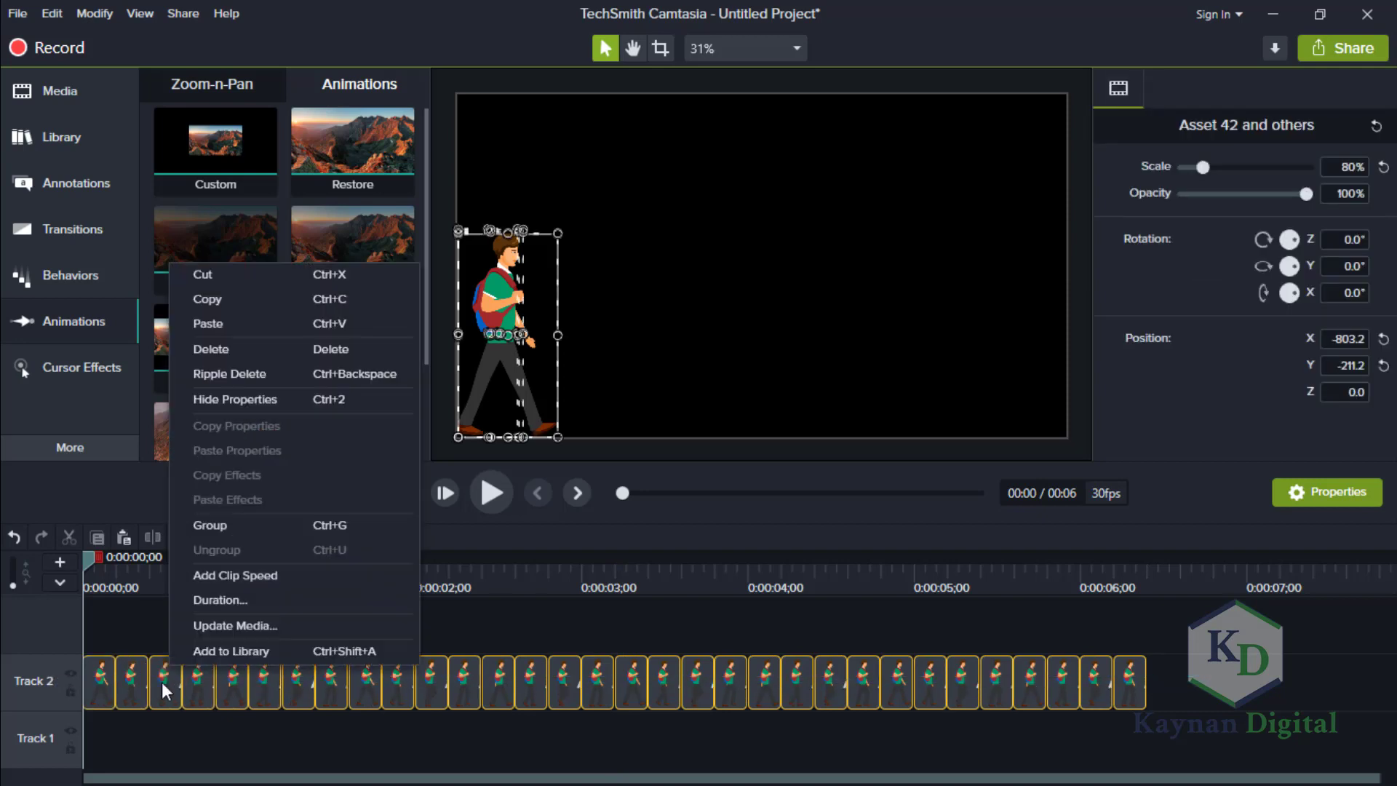
pyautogui.click(218, 522)
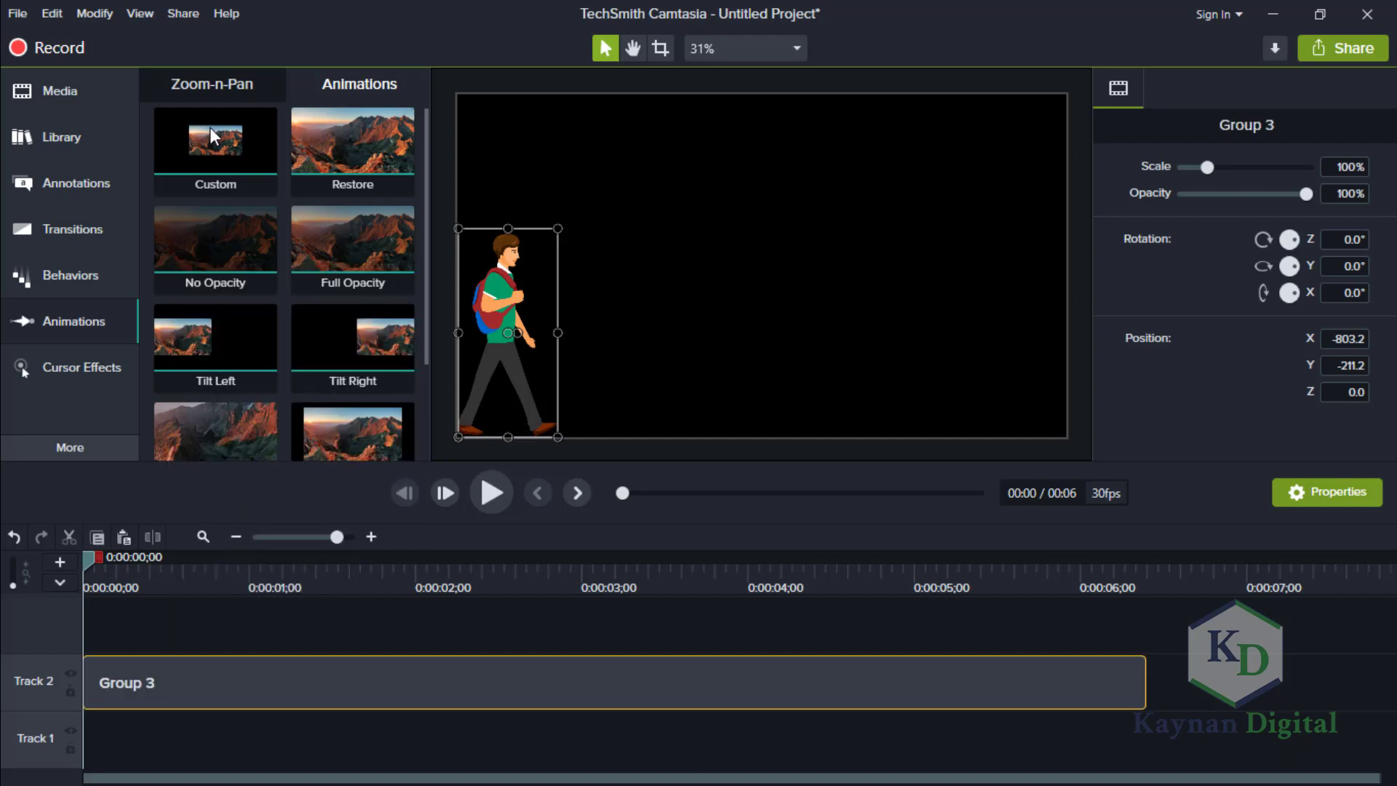
# Add a Custom animation to the new group, stretch it to 0:00:05;19, and move the group past the canvas's right edge at its end.
pyautogui.moveTo(210, 126); pyautogui.dragTo(299, 692)
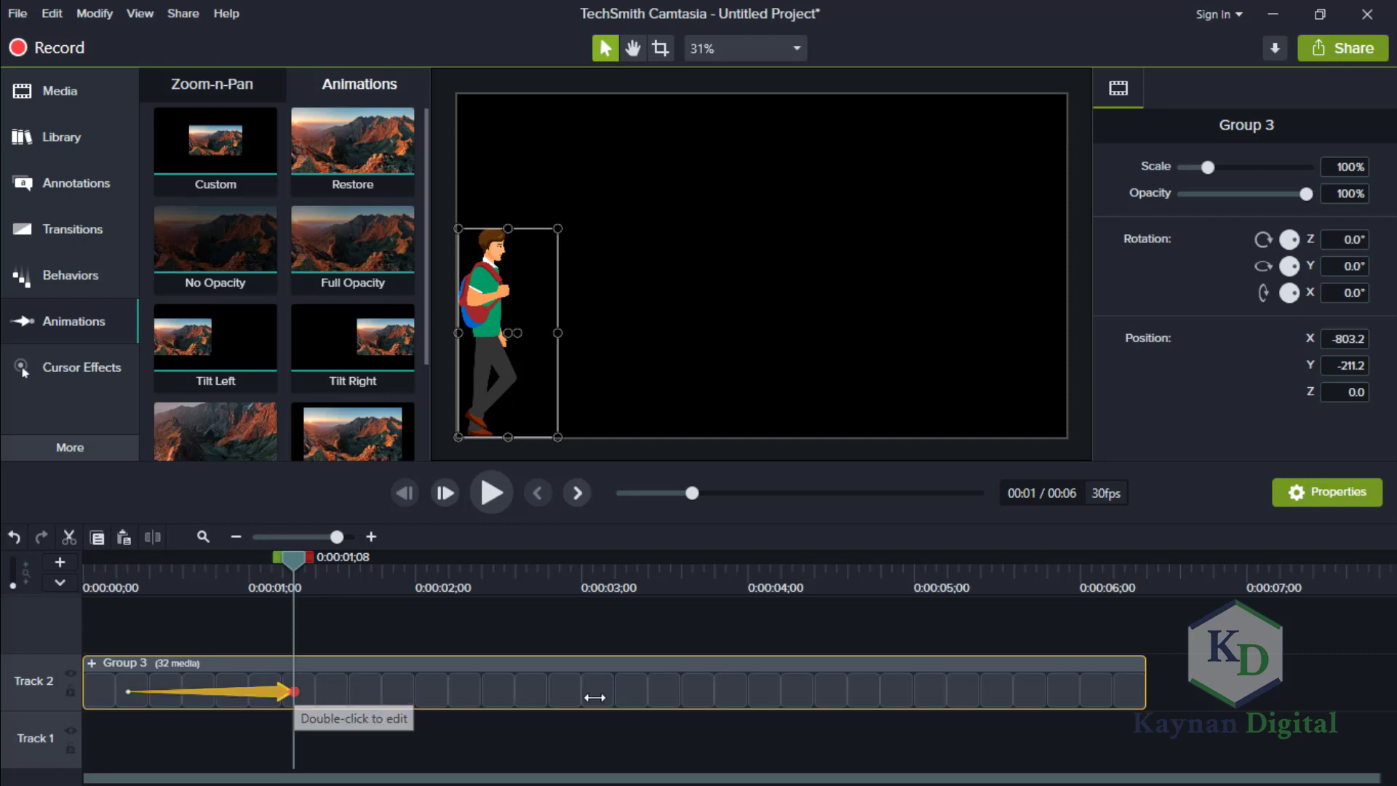
pyautogui.moveTo(595, 697); pyautogui.dragTo(1231, 691)
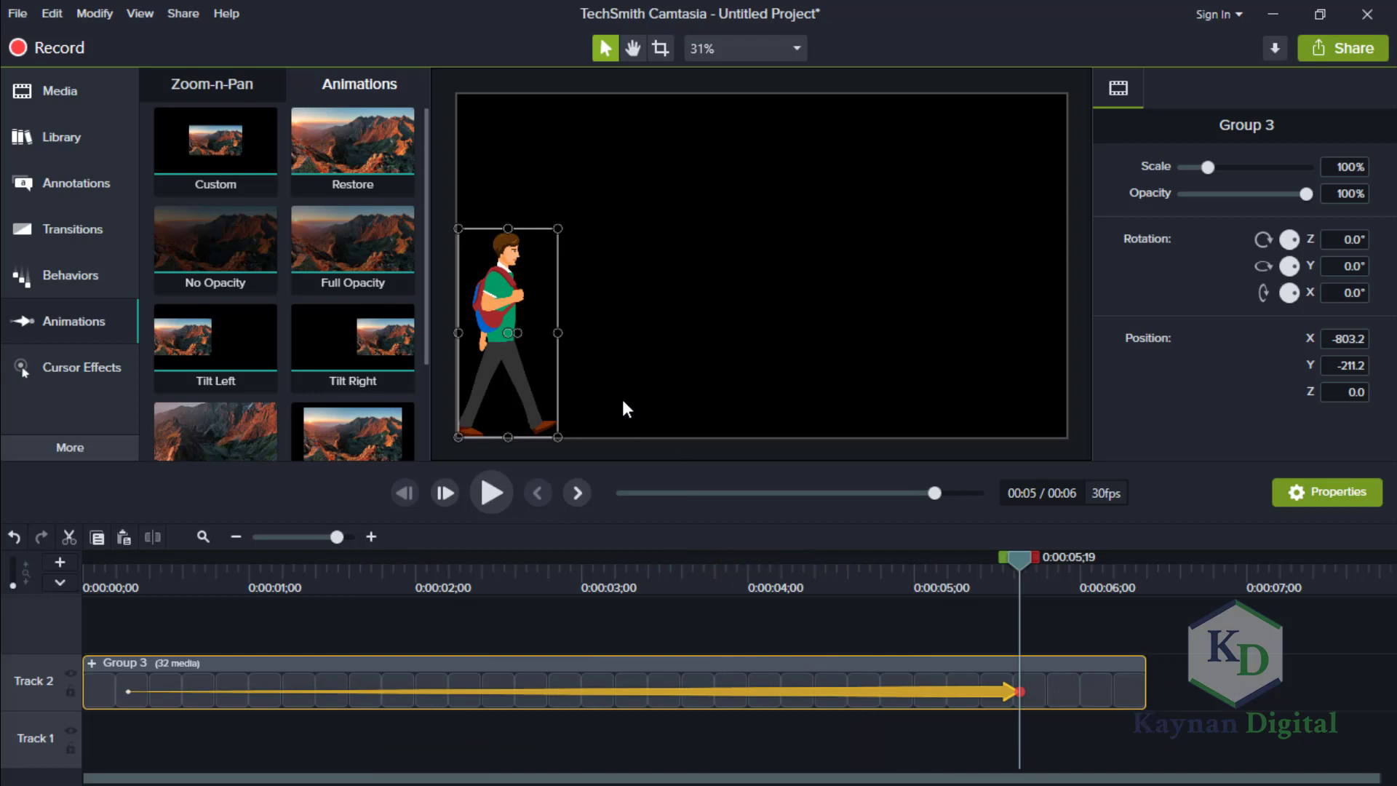
pyautogui.moveTo(504, 309); pyautogui.dragTo(1099, 303)
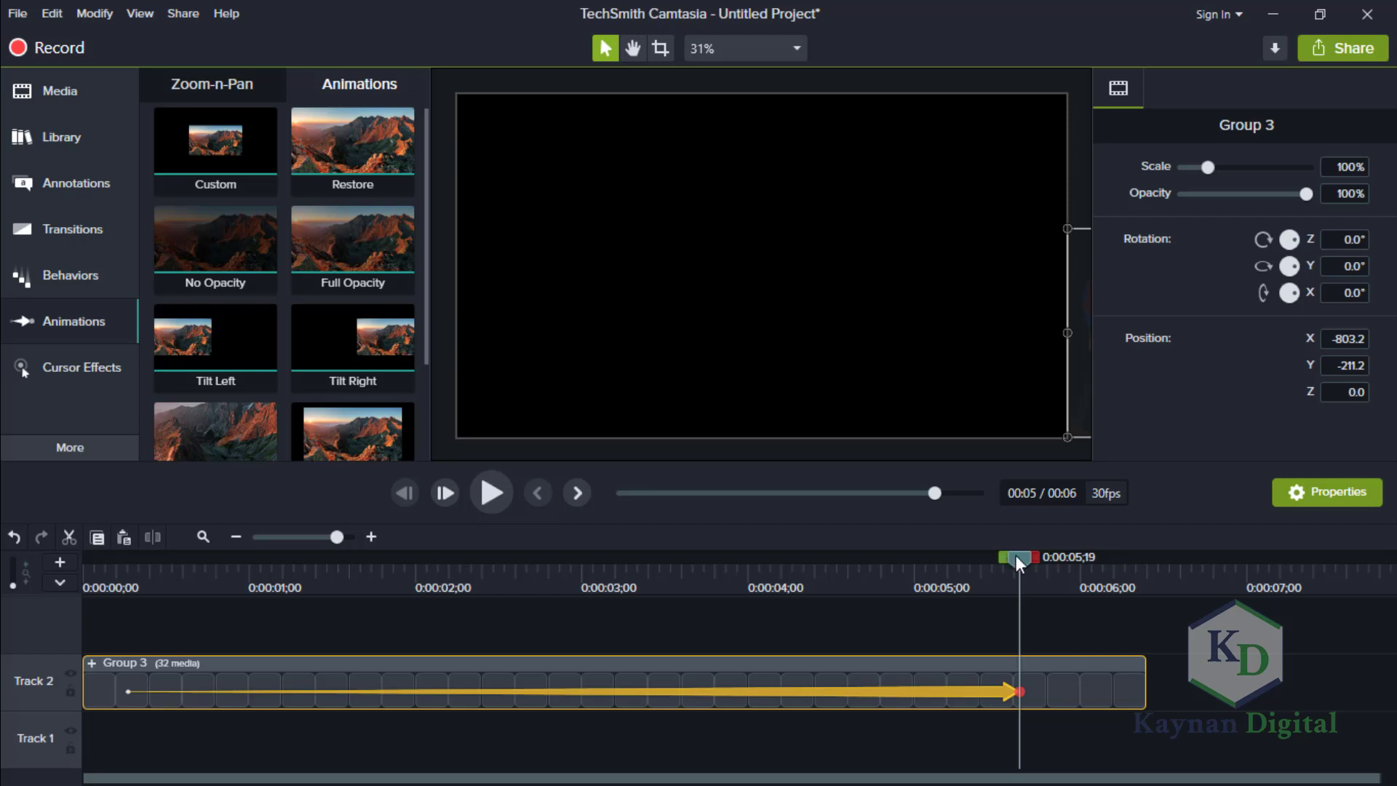
# Play back the longer walk animation to check the character's movement across the canvas.
pyautogui.press(',')
pyautogui.press(',')
pyautogui.press(',')
pyautogui.press(',')
pyautogui.press(',')
pyautogui.press(',')
pyautogui.press(',')
pyautogui.press(',')
pyautogui.press(',')
pyautogui.press(',')
pyautogui.press(',')
pyautogui.press(',')
pyautogui.press(',')
pyautogui.press(',')
pyautogui.press(',')
pyautogui.press(',')
pyautogui.press(',')
pyautogui.press(',')
pyautogui.press(',')
pyautogui.press(',')
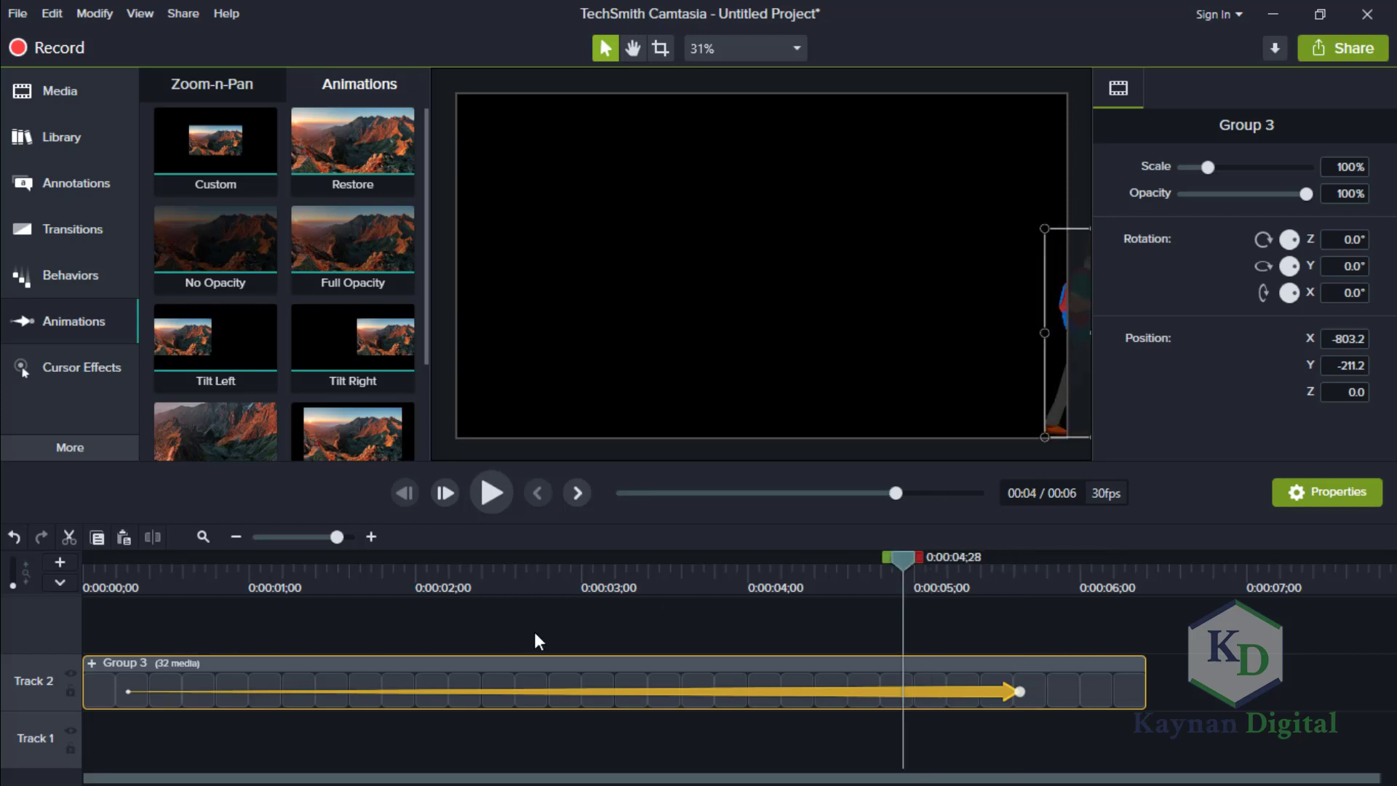
pyautogui.click(304, 575)
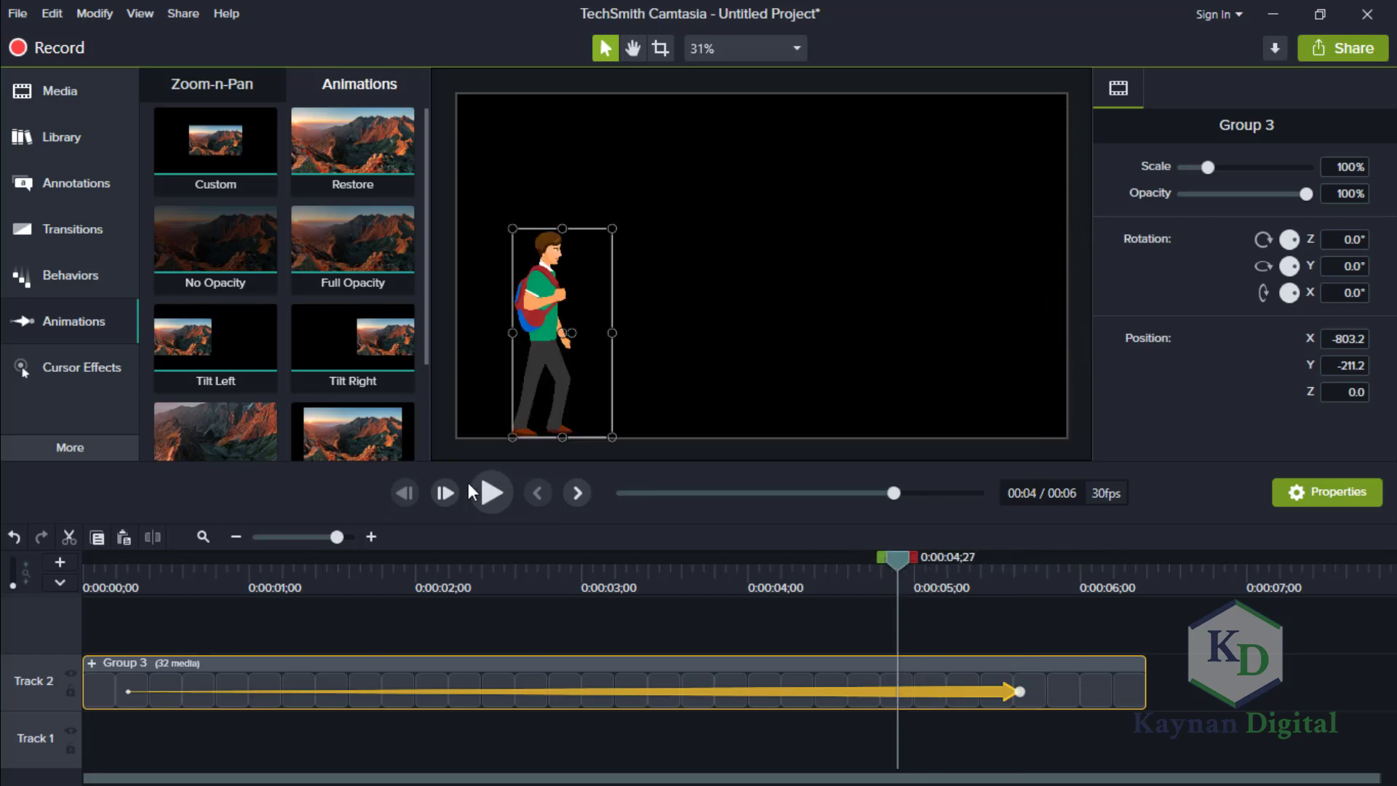
pyautogui.click(491, 490)
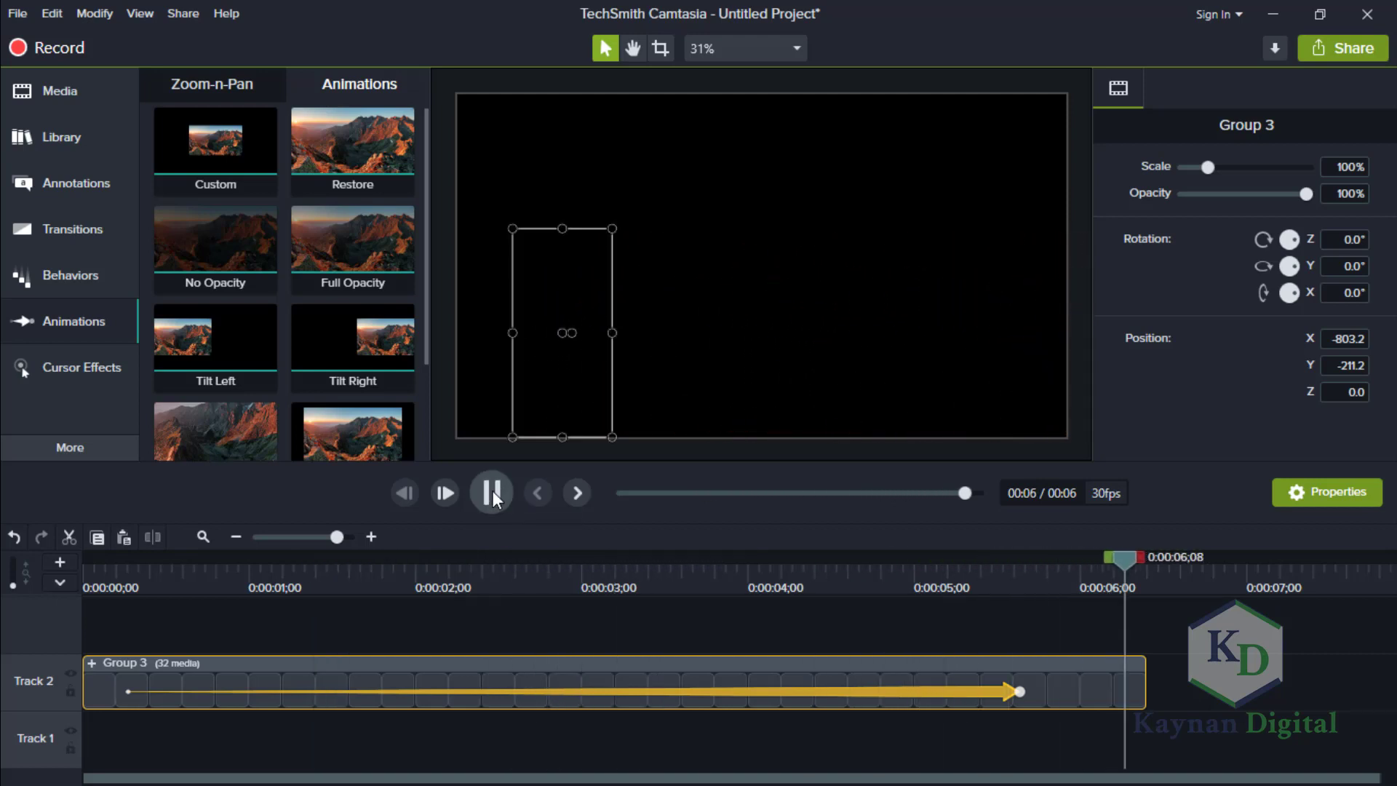
pyautogui.click(491, 494)
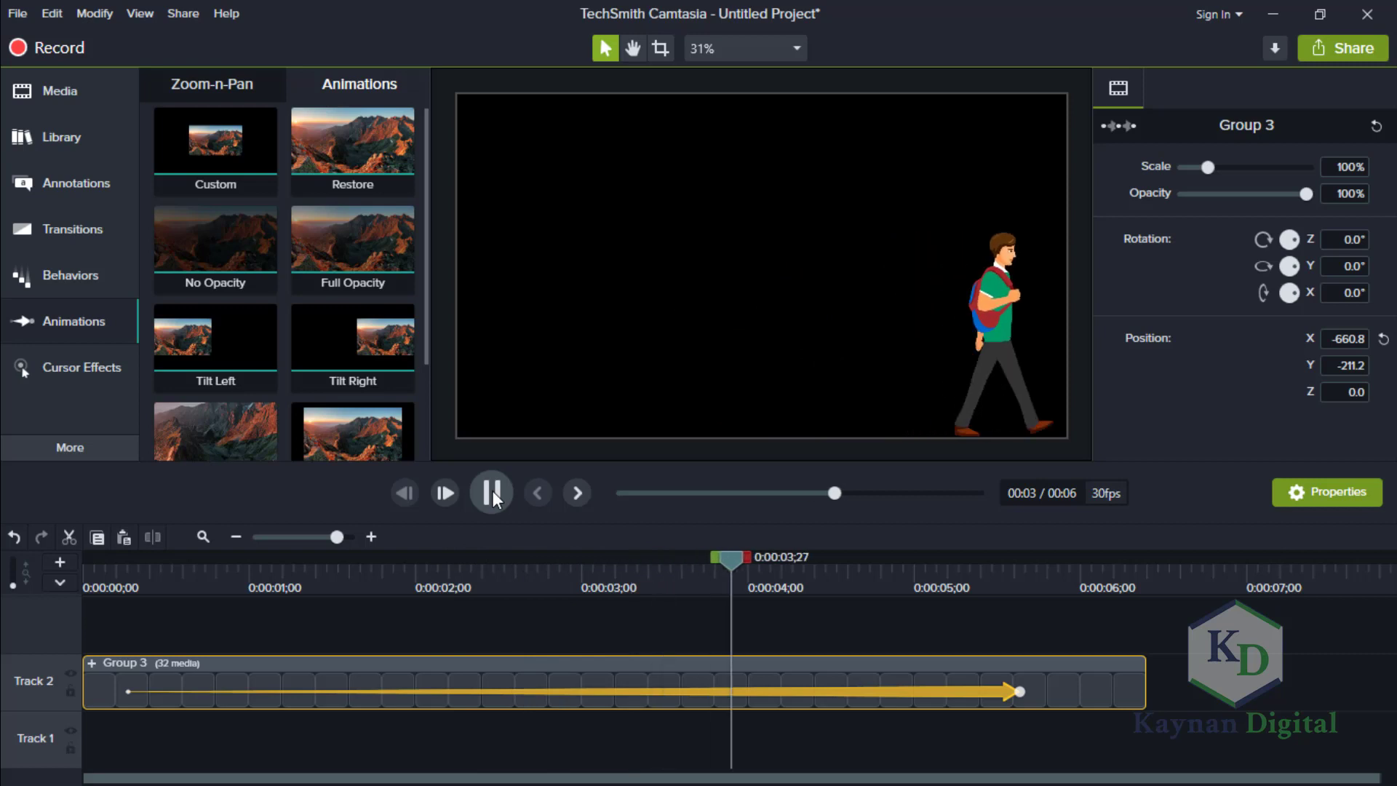
pyautogui.click(492, 490)
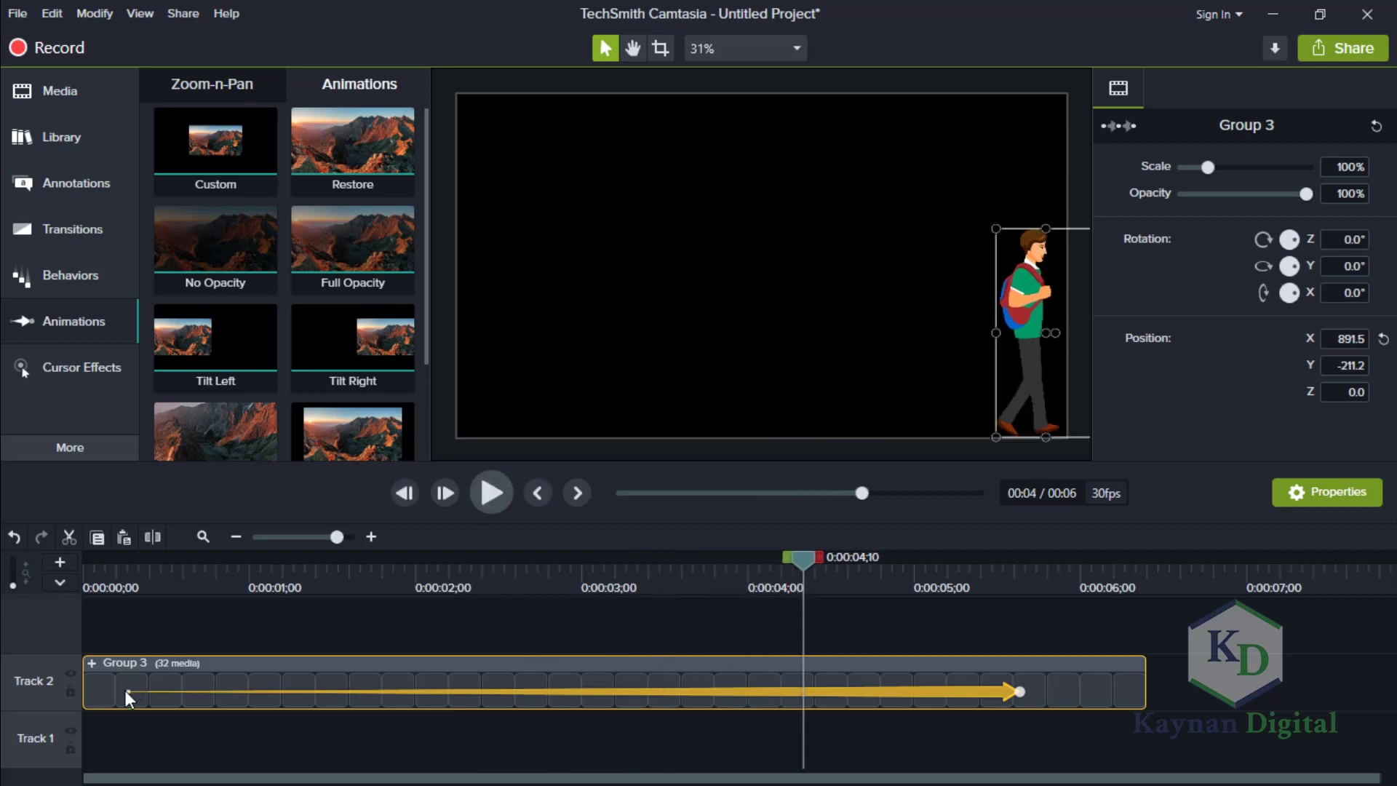
# Stretch the animation over the whole group, from 0:00:00;00 to 0:00:06;12.
pyautogui.moveTo(124, 690); pyautogui.dragTo(58, 691)
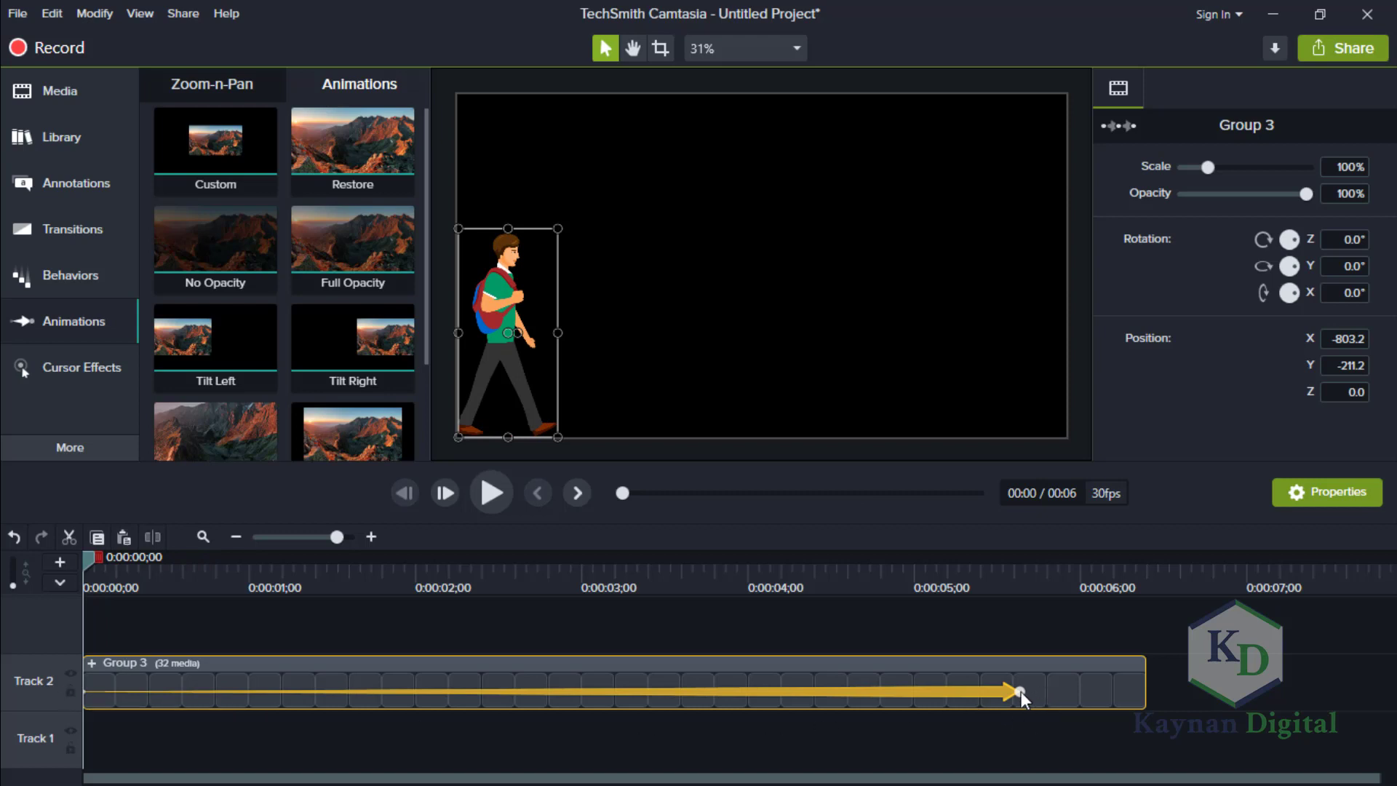
pyautogui.moveTo(1080, 690); pyautogui.dragTo(1216, 684)
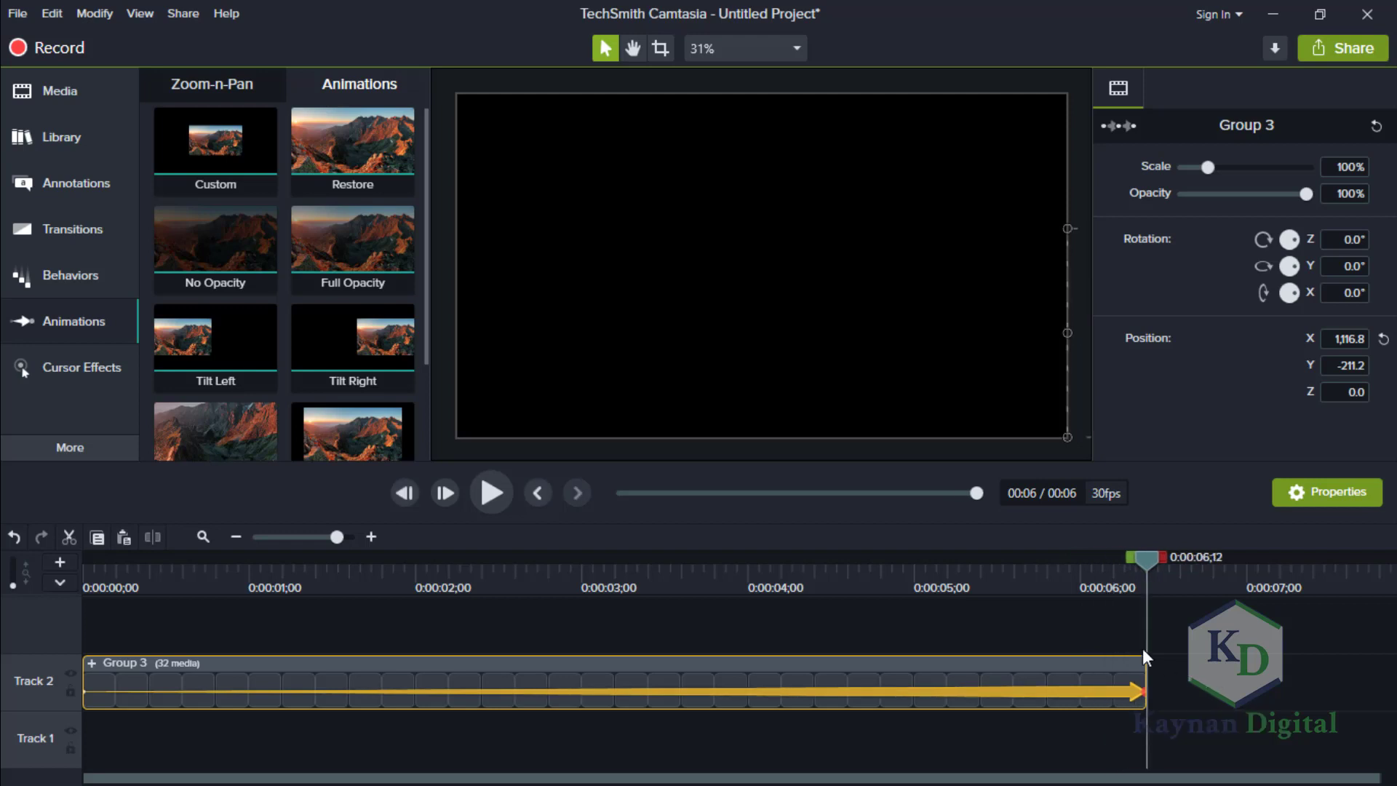
# At the group's start, move the character past the canvas's left edge, and play the walk to check it.
pyautogui.click(87, 692)
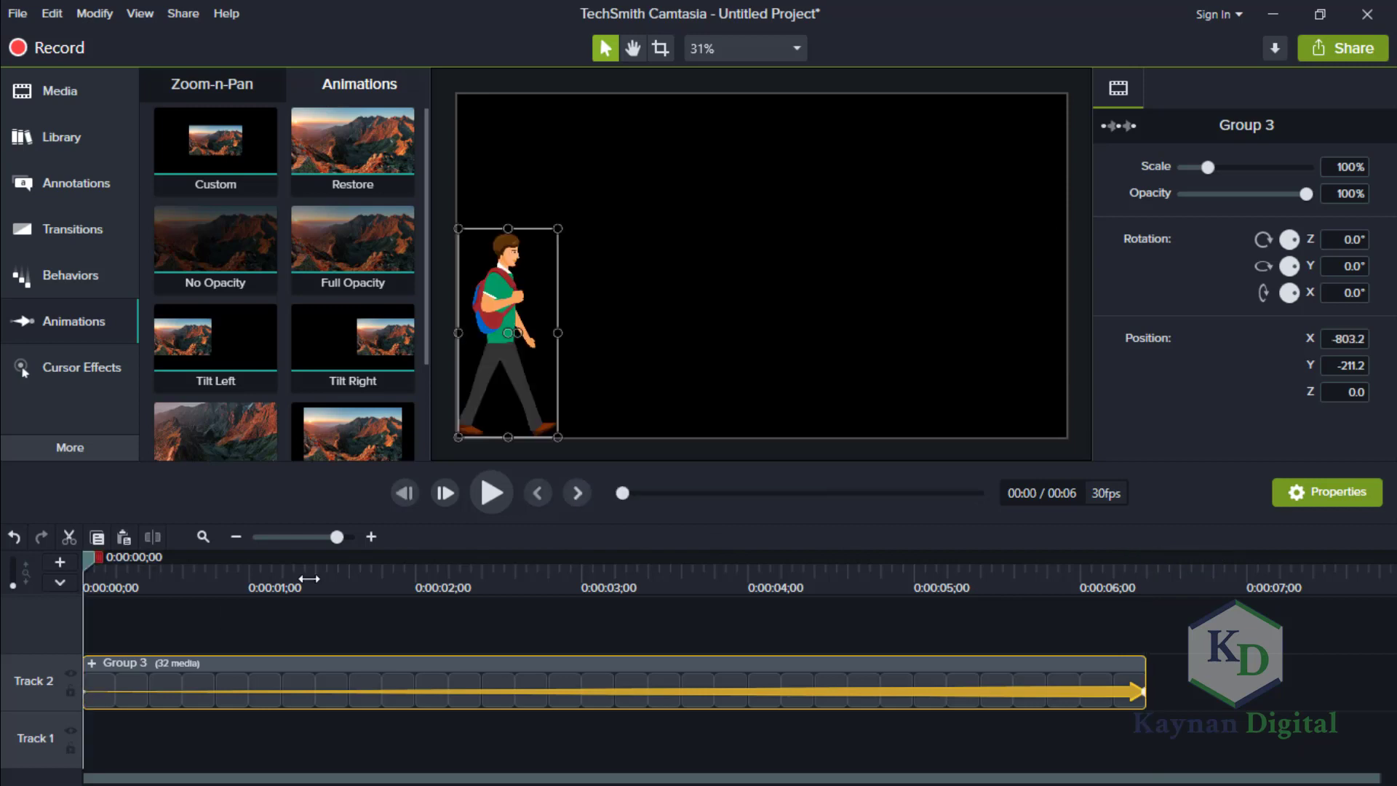
pyautogui.moveTo(466, 310); pyautogui.dragTo(406, 302)
pyautogui.click(492, 486)
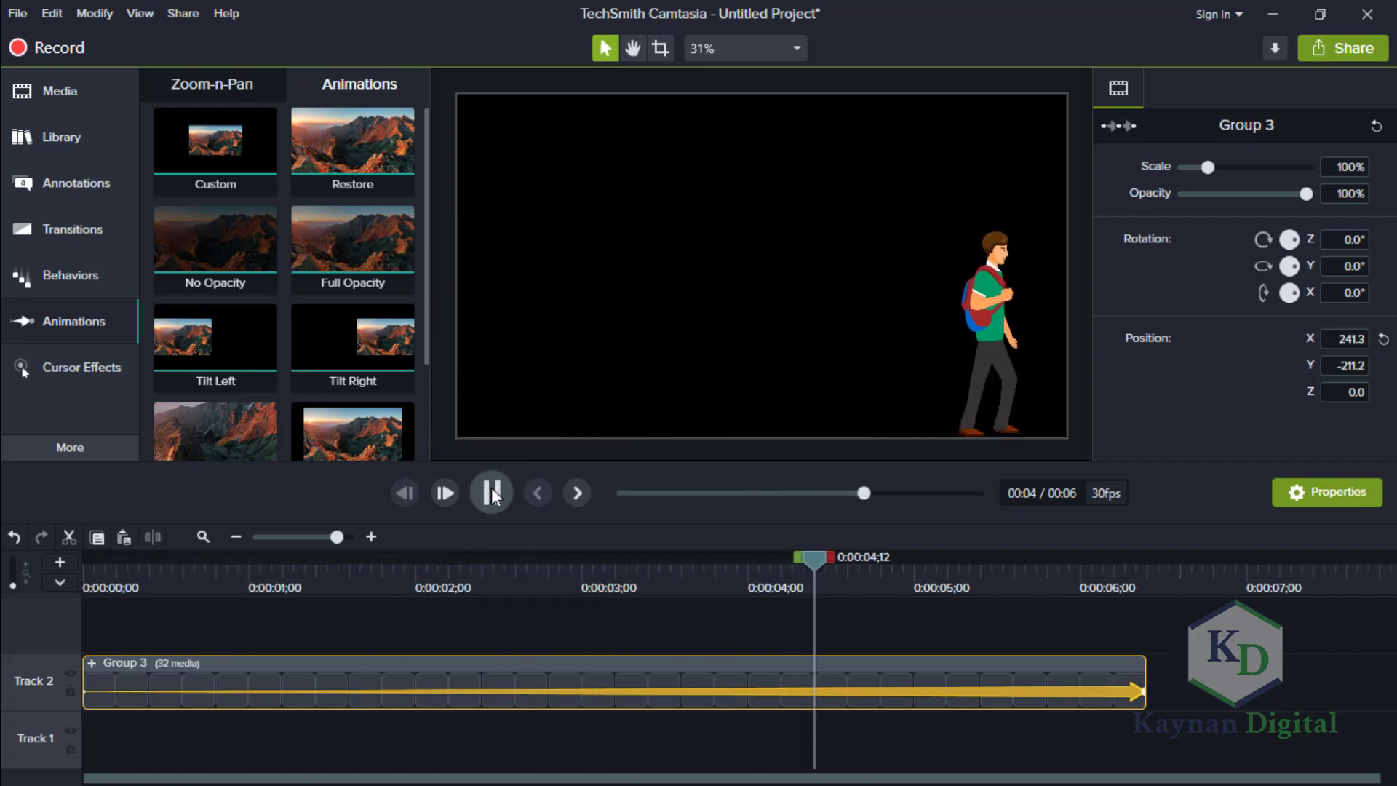
pyautogui.click(491, 487)
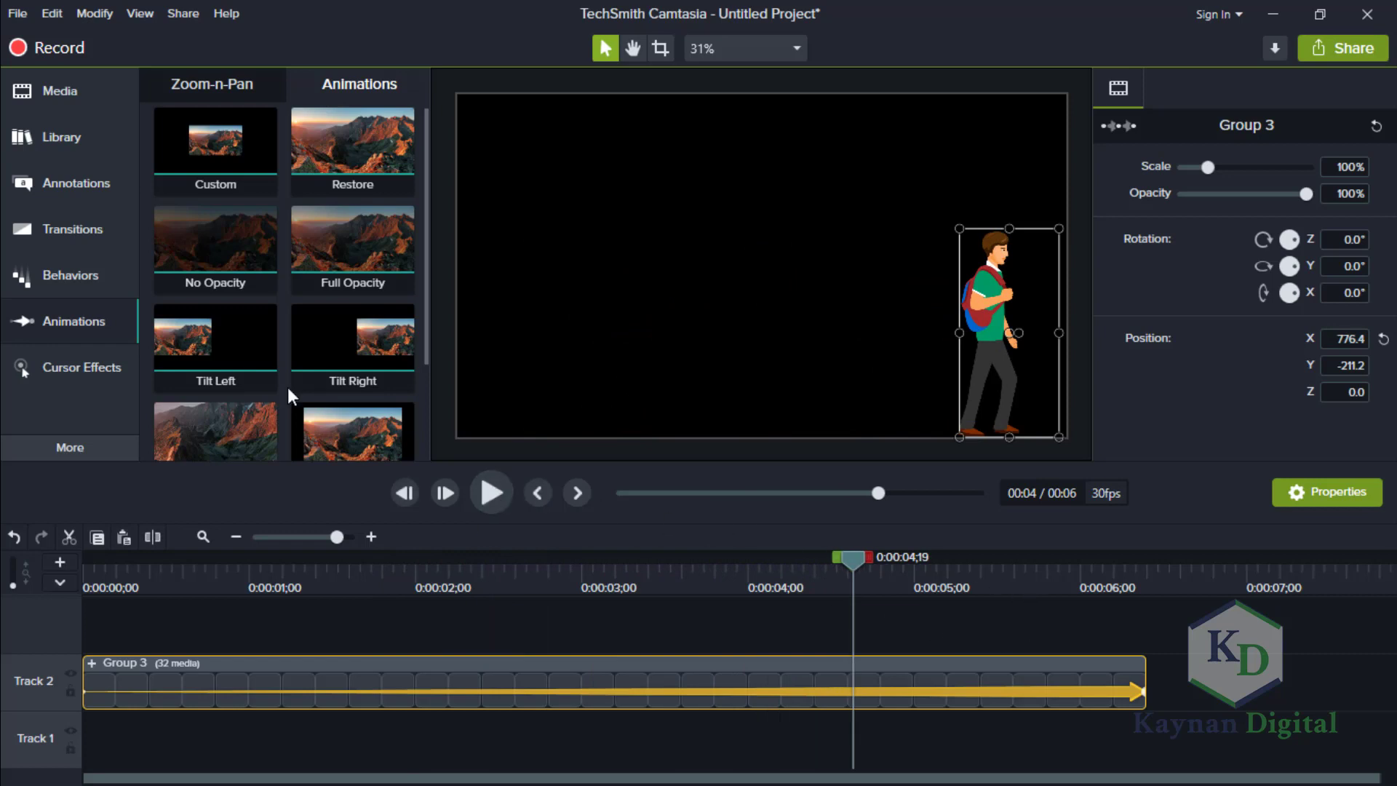
# Add the 15882.jpg school hallway background from the media bin to Track 1, beneath the walk group.
pyautogui.click(73, 93)
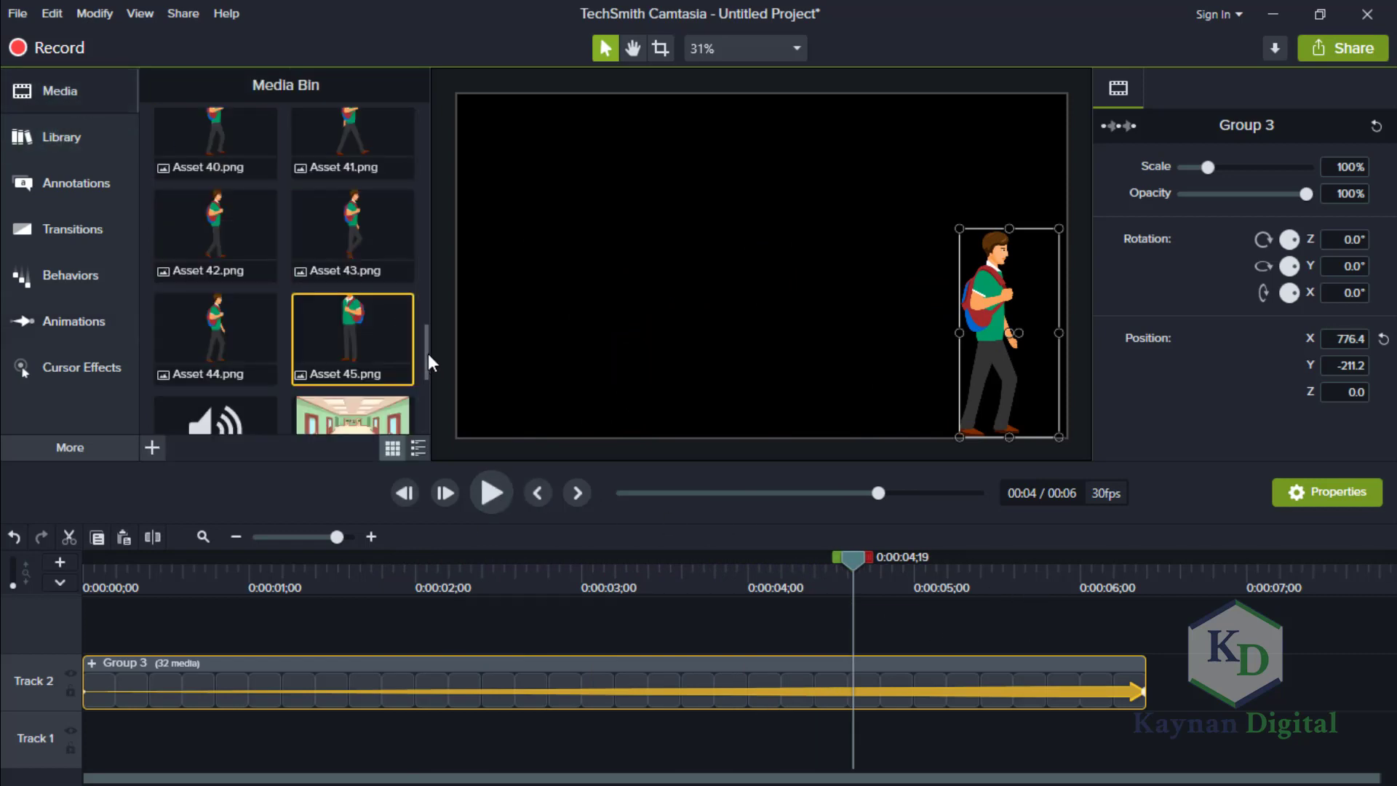
pyautogui.moveTo(427, 354); pyautogui.dragTo(425, 399)
pyautogui.click(355, 264)
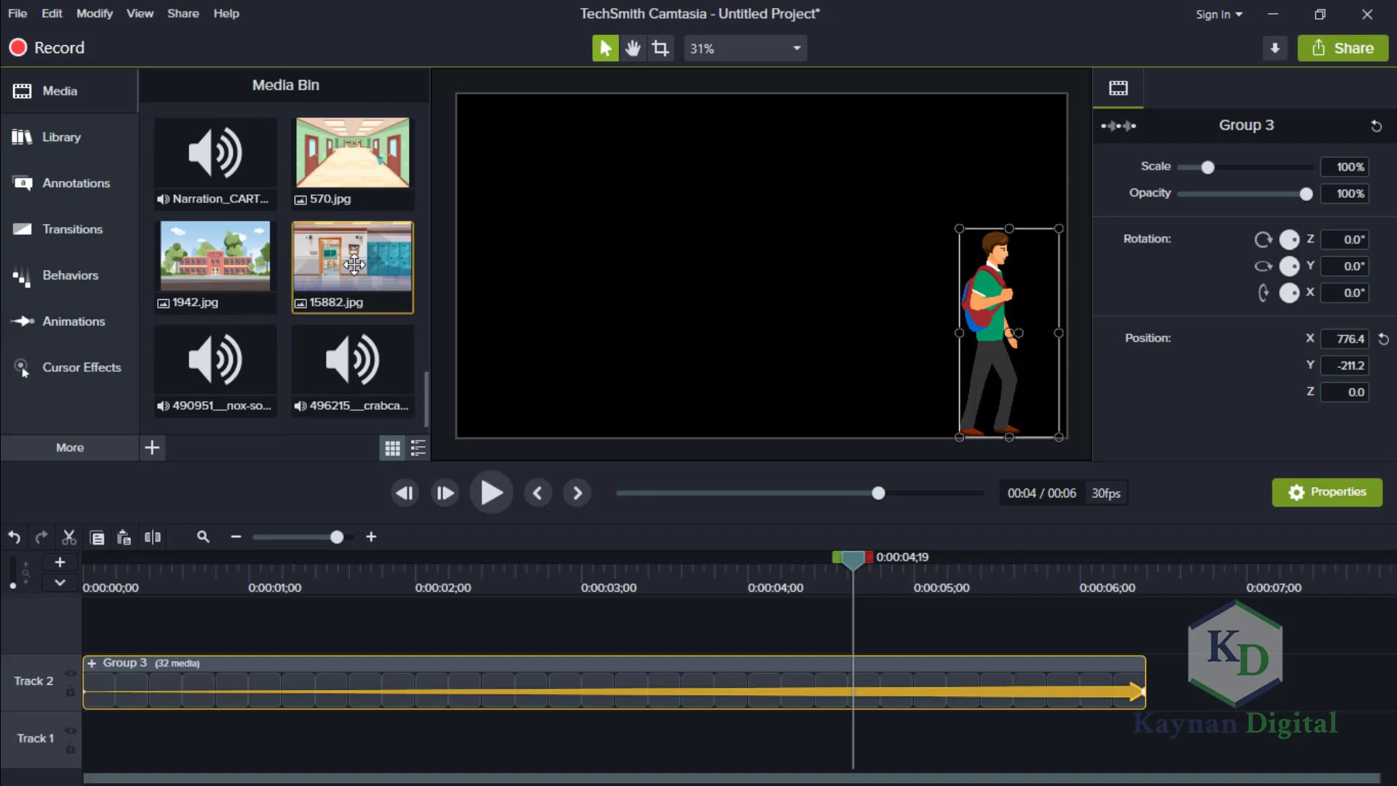
pyautogui.moveTo(354, 264); pyautogui.dragTo(112, 740)
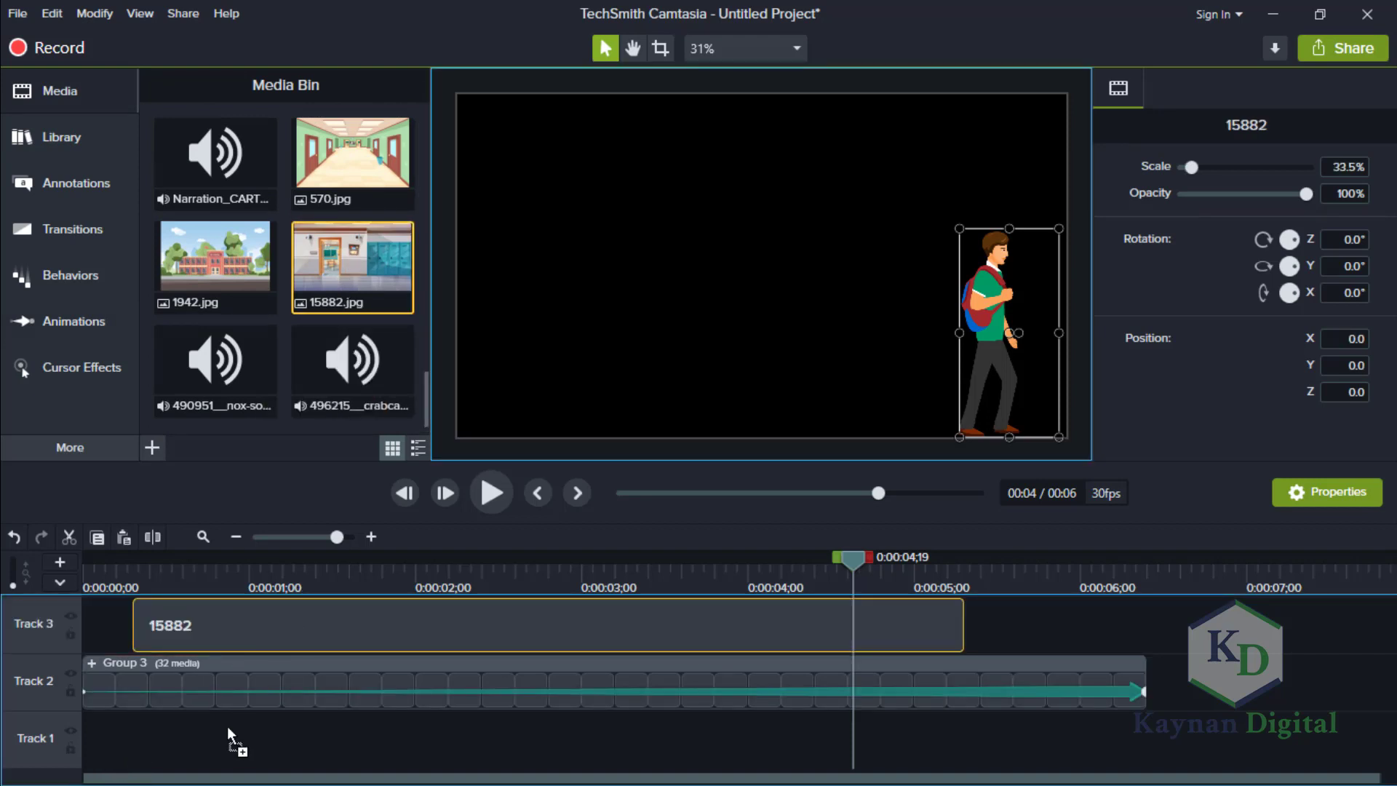
pyautogui.moveTo(118, 761); pyautogui.dragTo(96, 757)
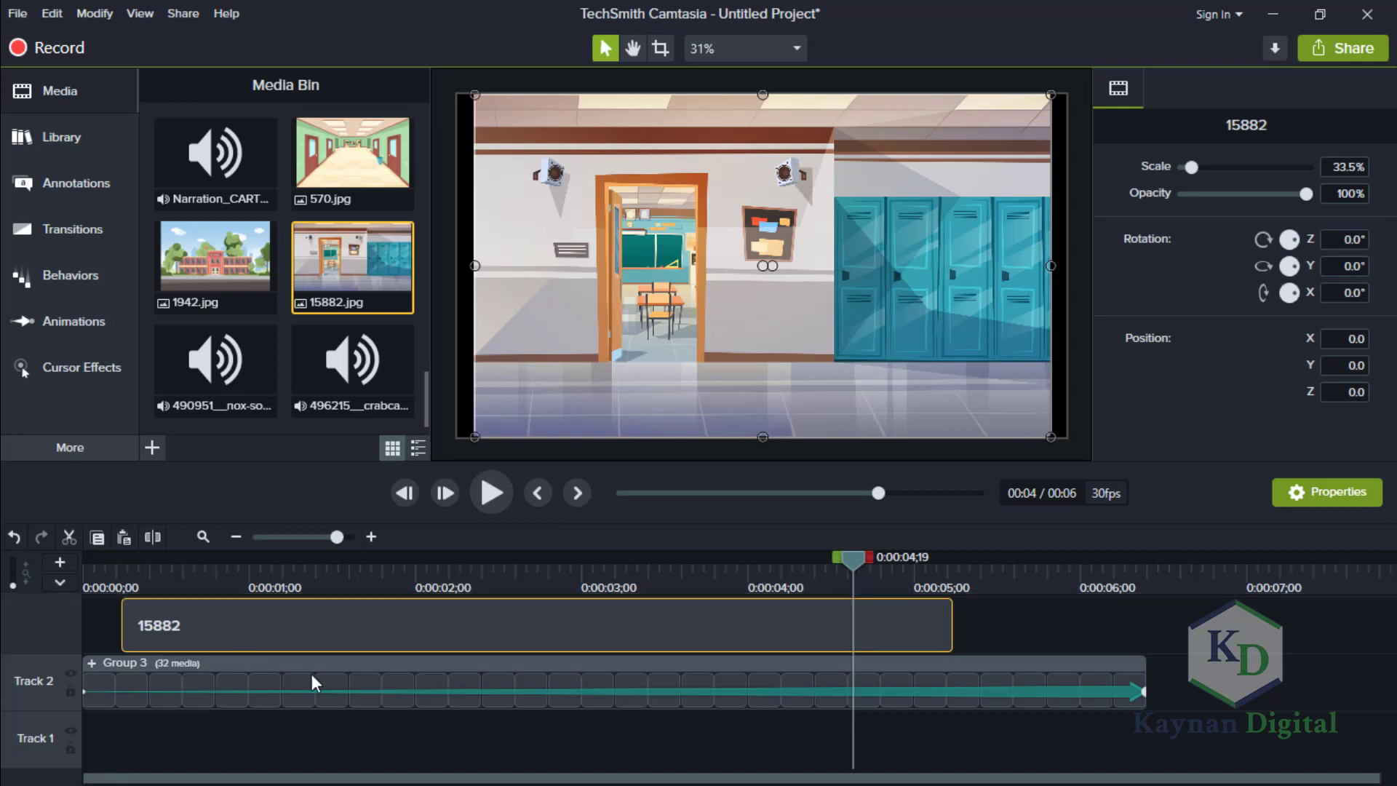
pyautogui.moveTo(498, 626); pyautogui.dragTo(586, 660)
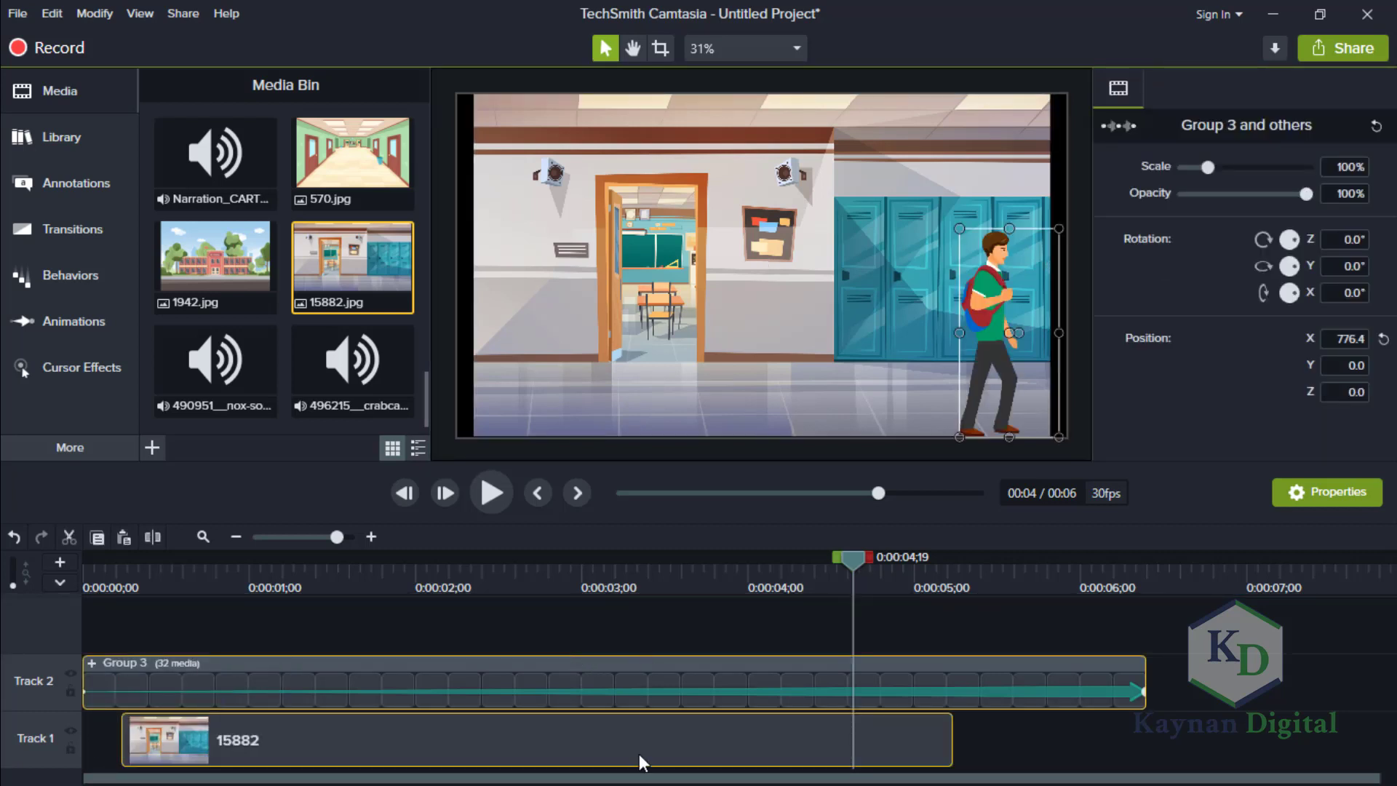
# Align the hallway background clip to start at 0:00:00;00 and extend its duration to 0:00:07;18.
pyautogui.click(588, 749)
pyautogui.moveTo(378, 744); pyautogui.dragTo(233, 747)
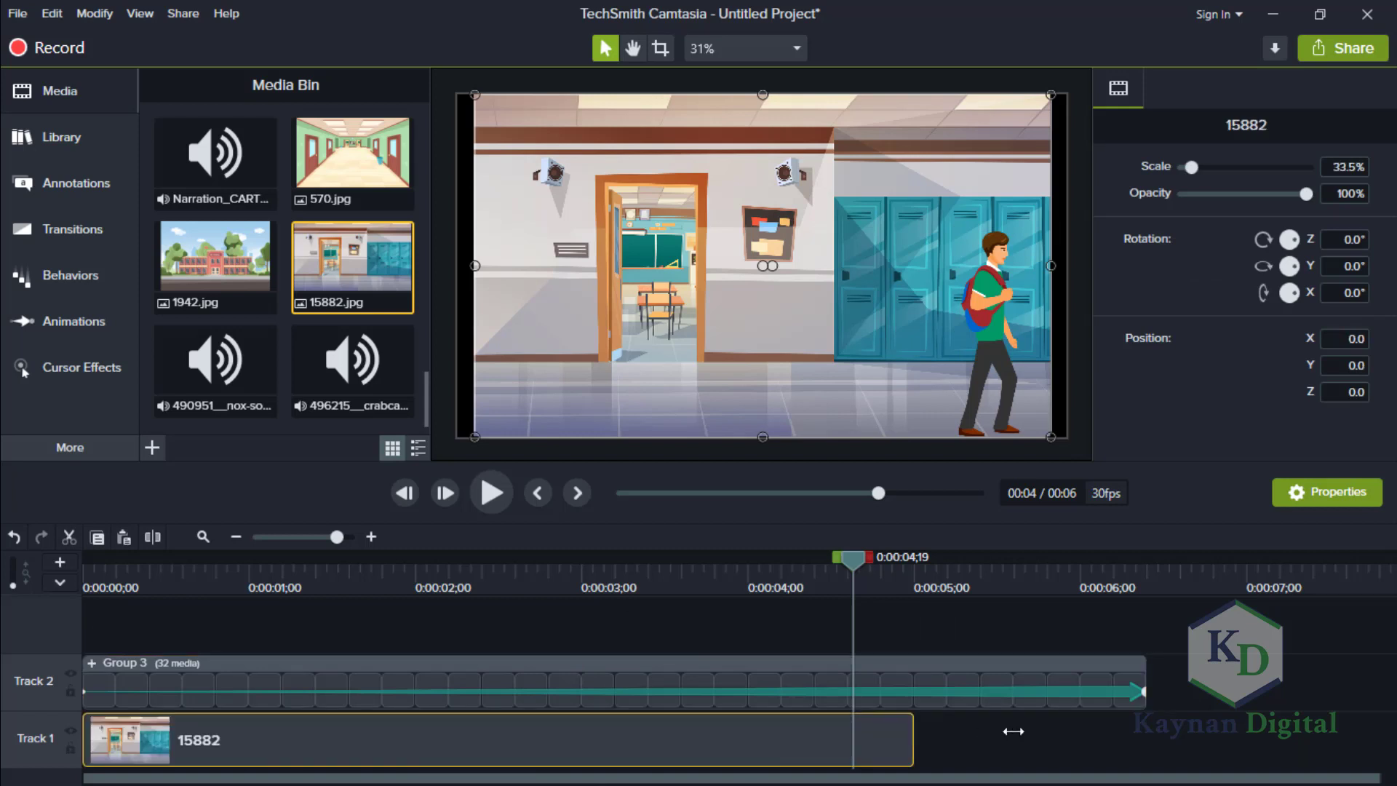
pyautogui.moveTo(1098, 730); pyautogui.dragTo(1352, 737)
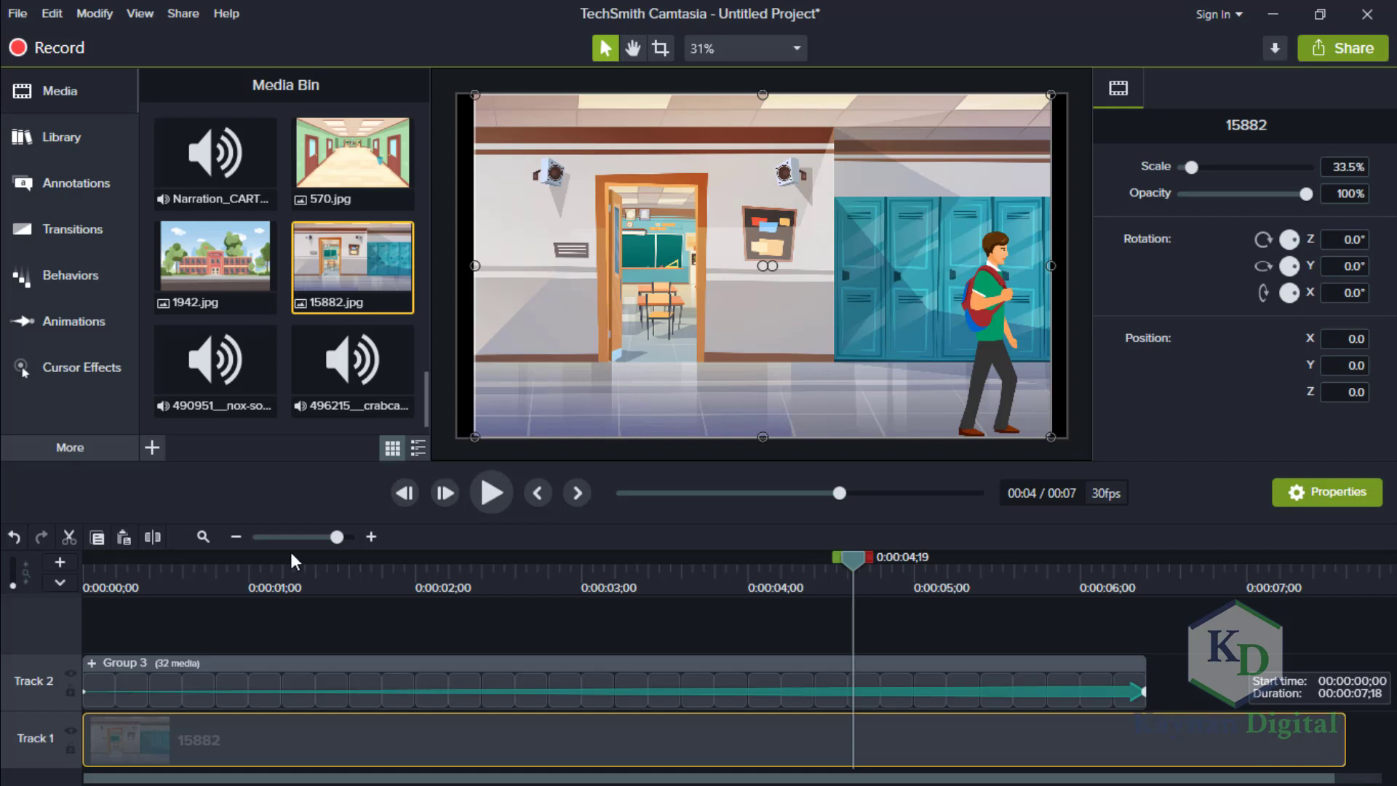
# Play the walk over the hallway background from the beginning, then return the playhead to 0:00:00;00.
pyautogui.click(310, 537)
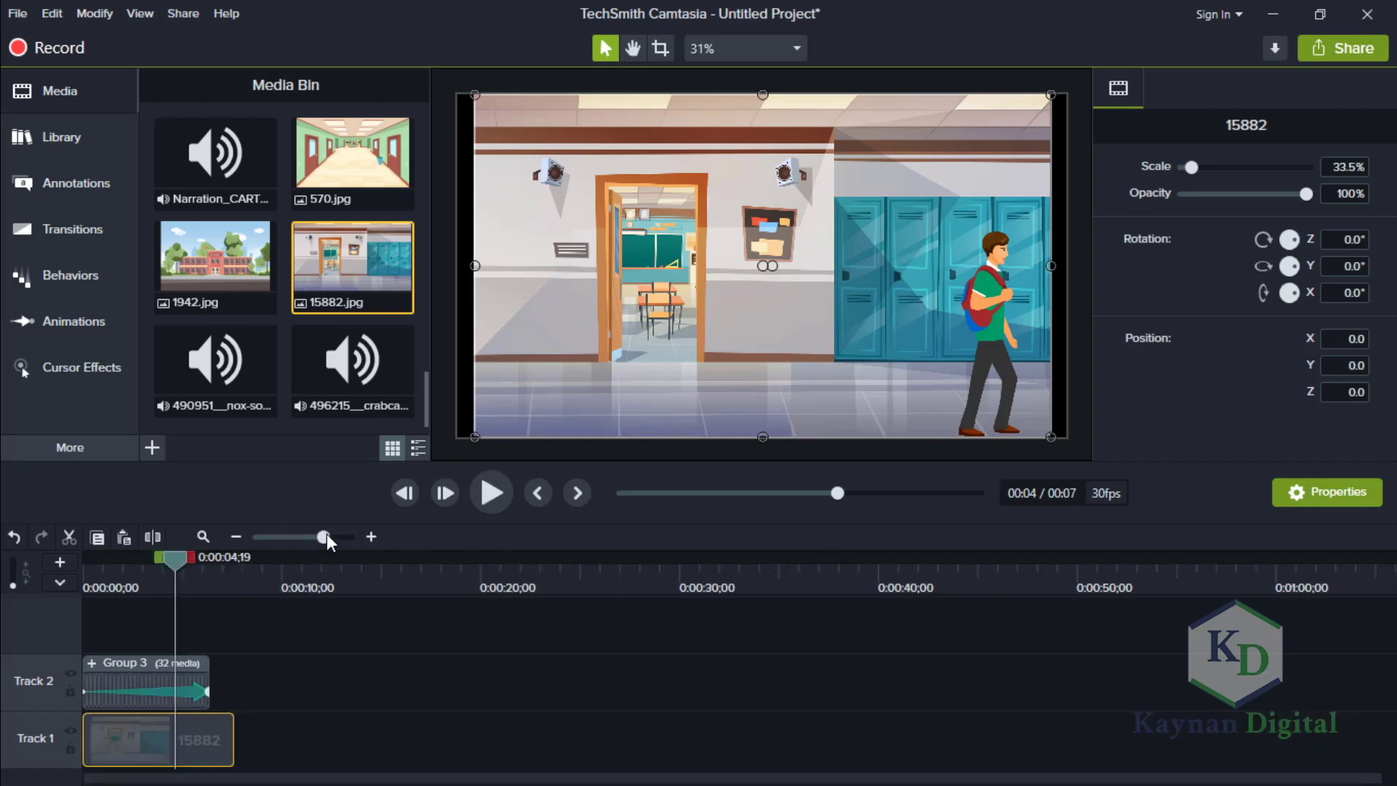
pyautogui.click(327, 537)
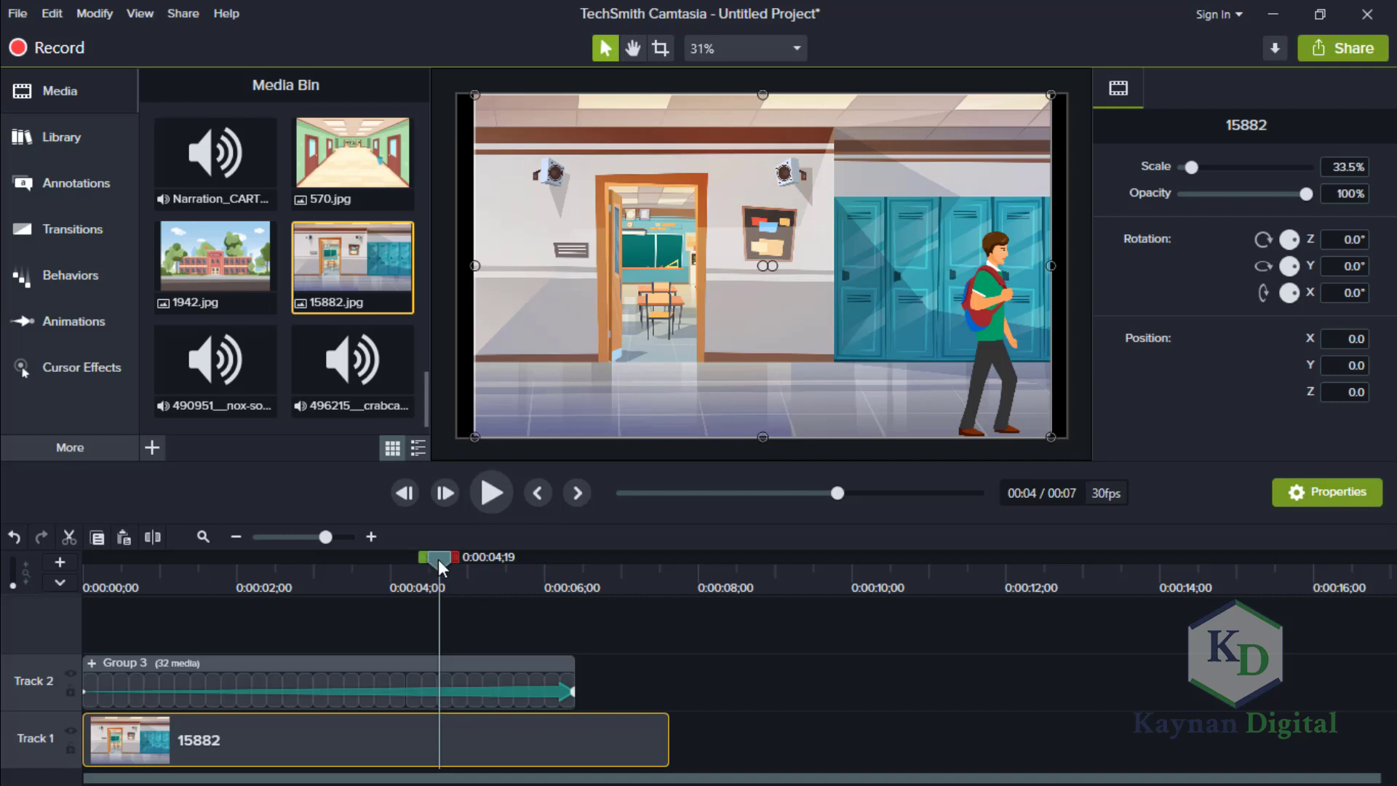
pyautogui.moveTo(179, 561); pyautogui.dragTo(48, 574)
pyautogui.click(491, 500)
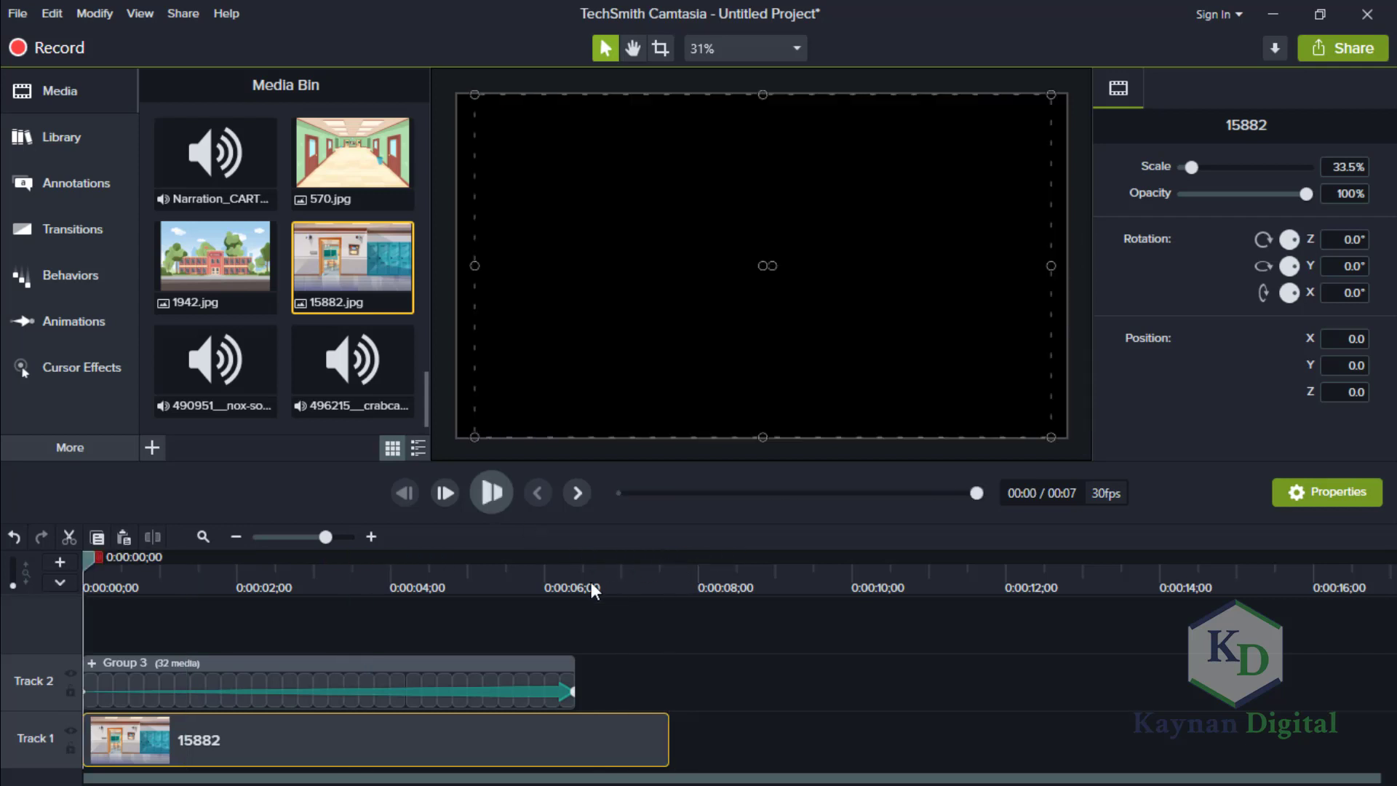
pyautogui.press('space')
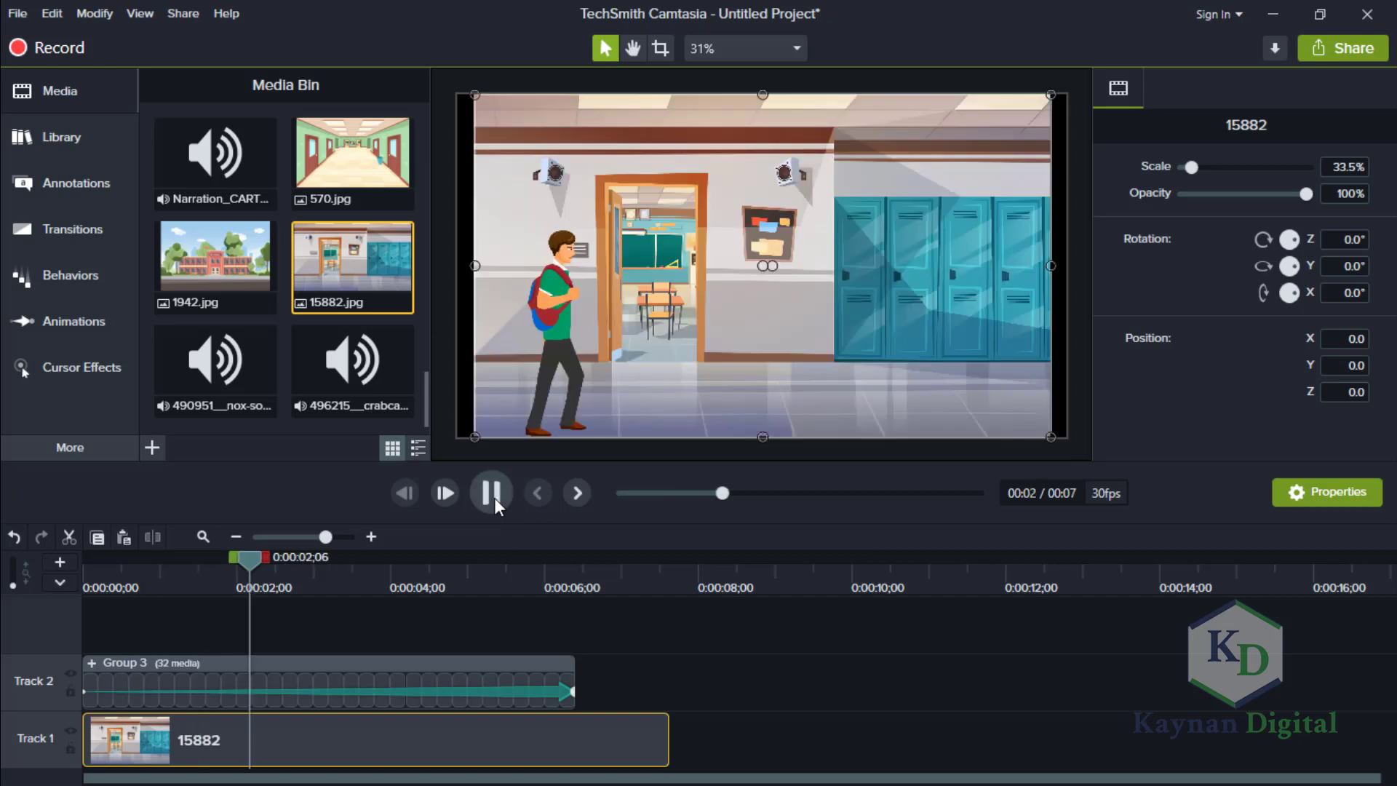
pyautogui.click(492, 494)
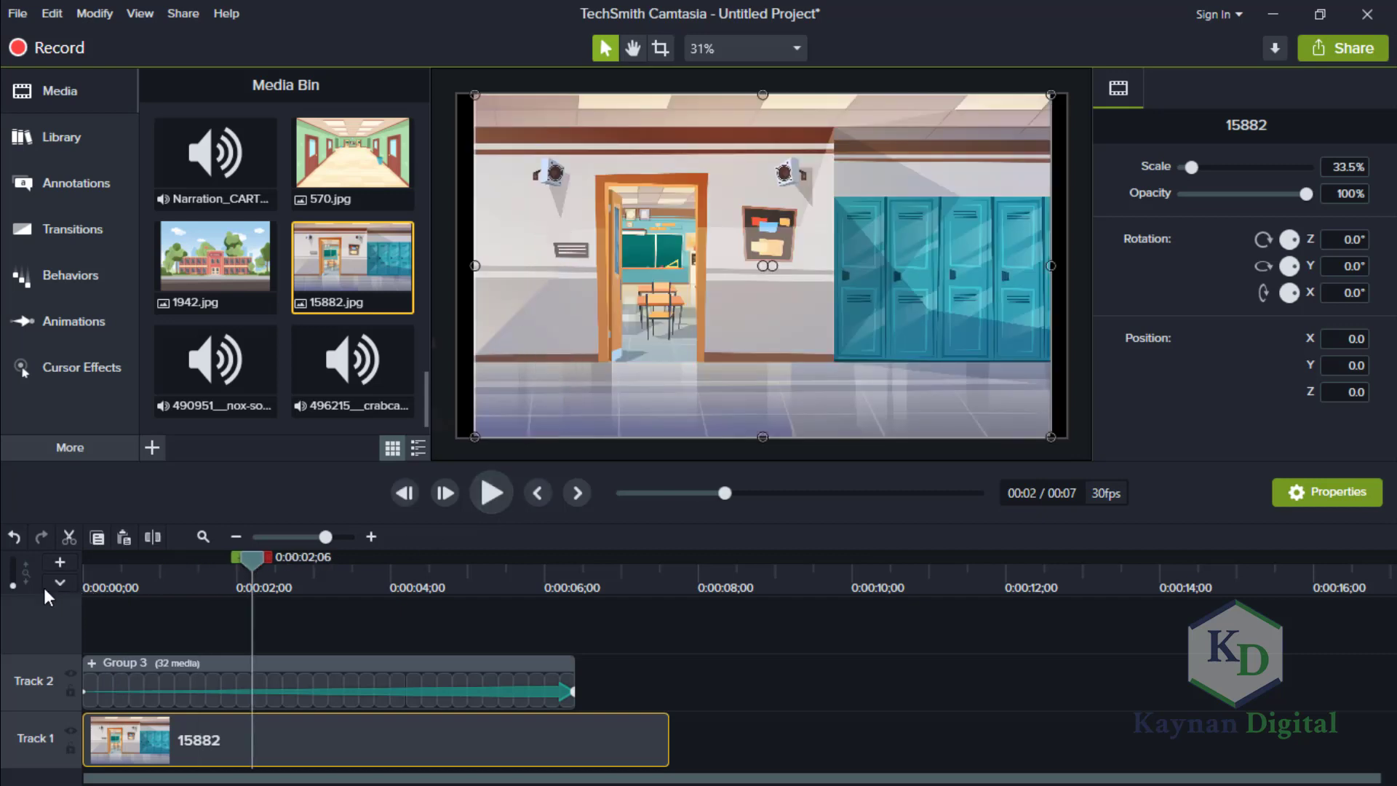
pyautogui.hotkey('ctrl', 'Home')
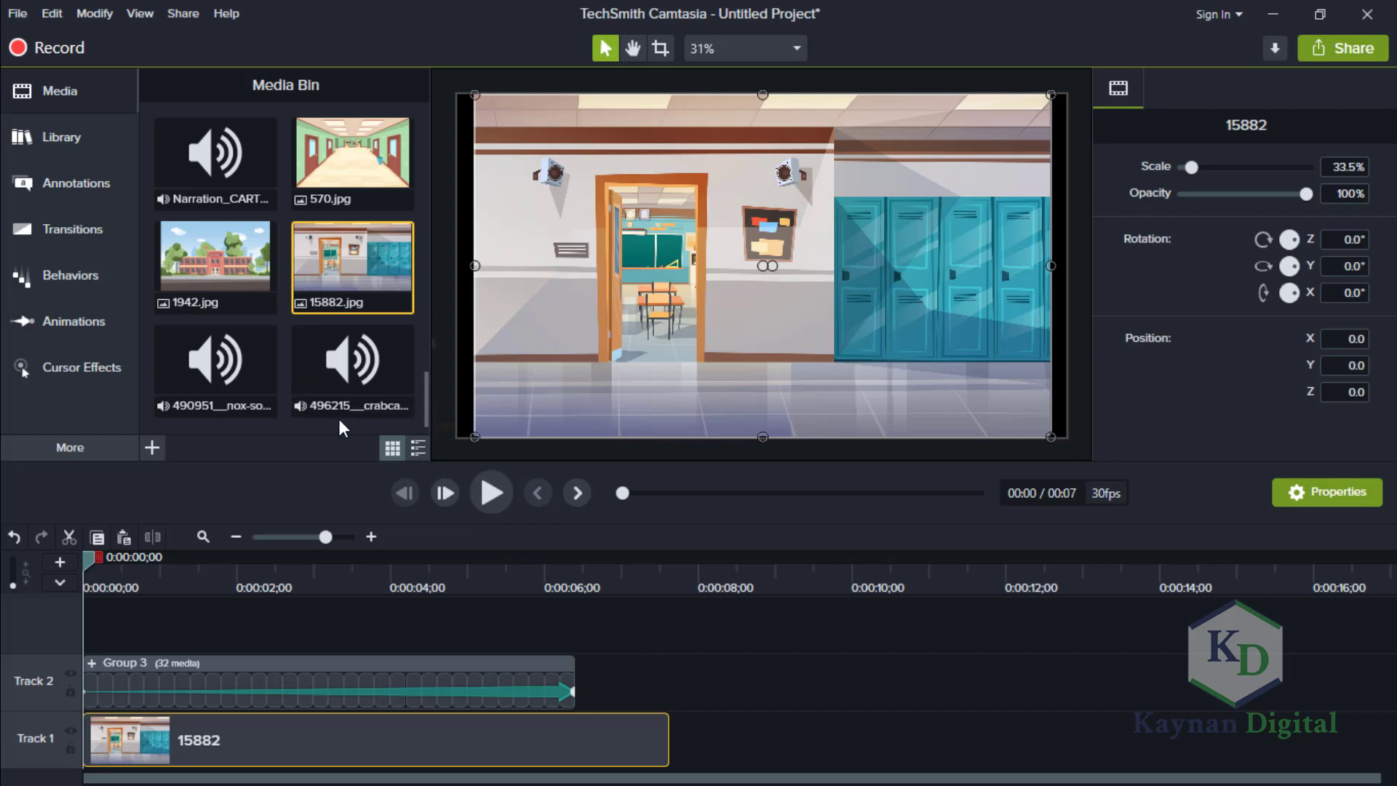
# Place Asset 45.png directly after the walk group on Track 2, and make it and the hallway background both end at about 8 seconds.
pyautogui.moveTo(424, 403); pyautogui.dragTo(581, 688)
pyautogui.scroll(-5, 426, 364)
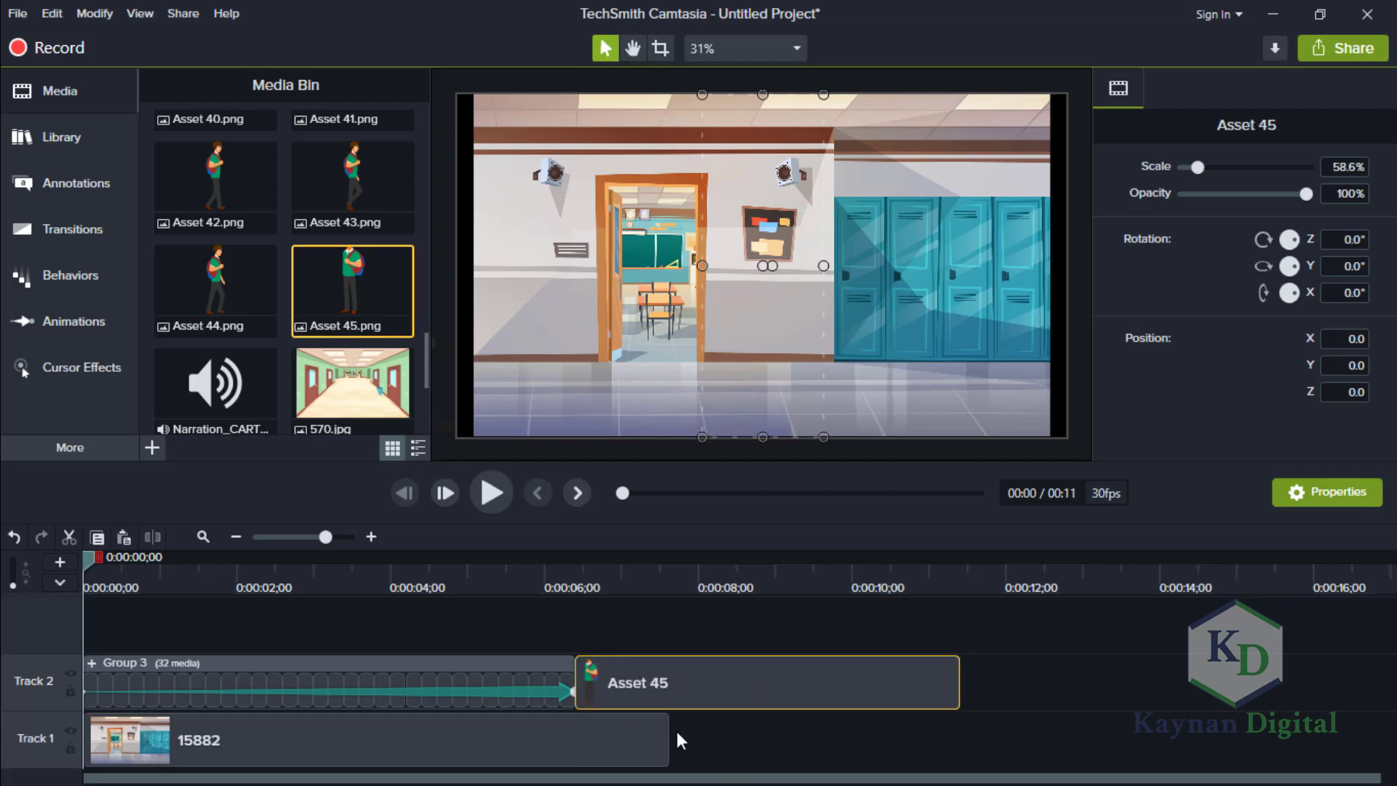
pyautogui.moveTo(668, 734); pyautogui.dragTo(713, 727)
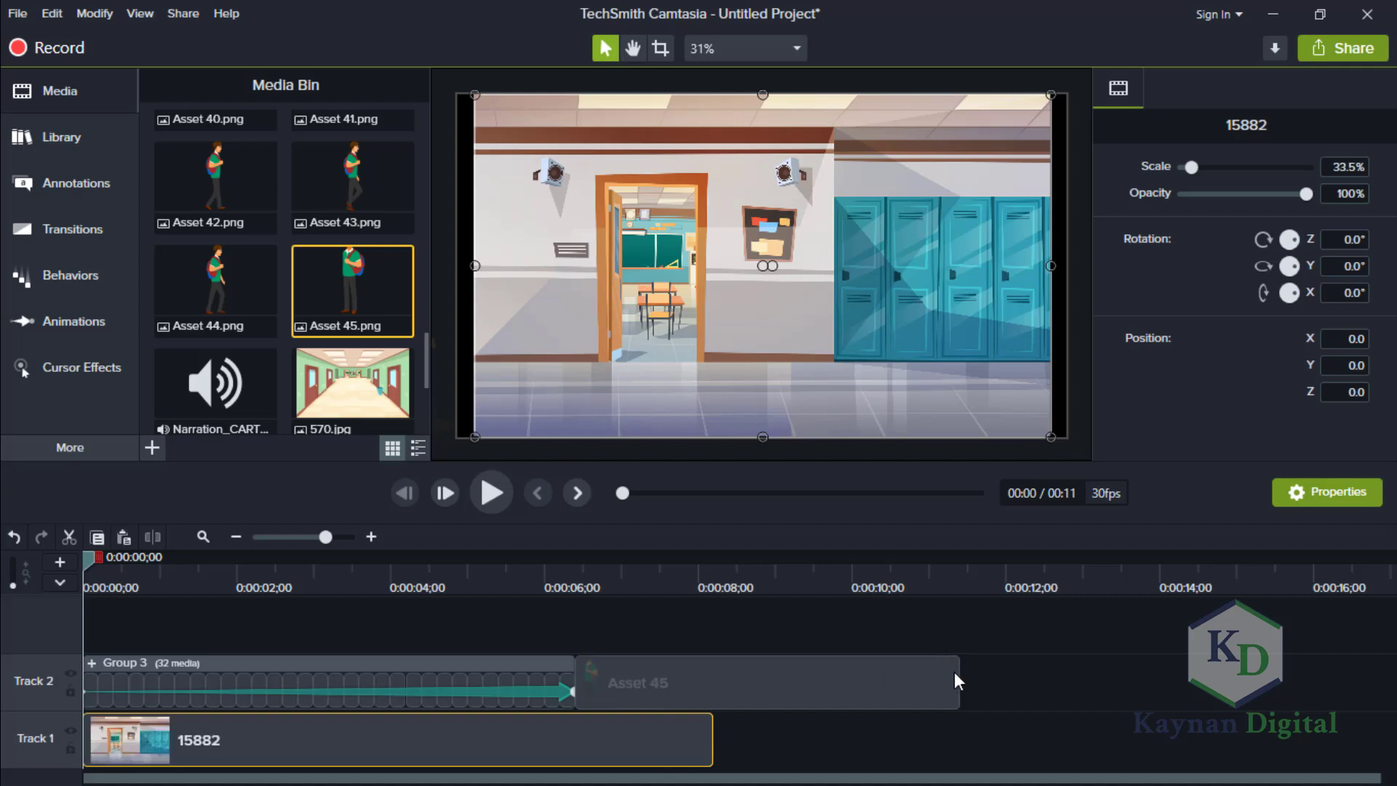
pyautogui.moveTo(962, 680); pyautogui.dragTo(708, 685)
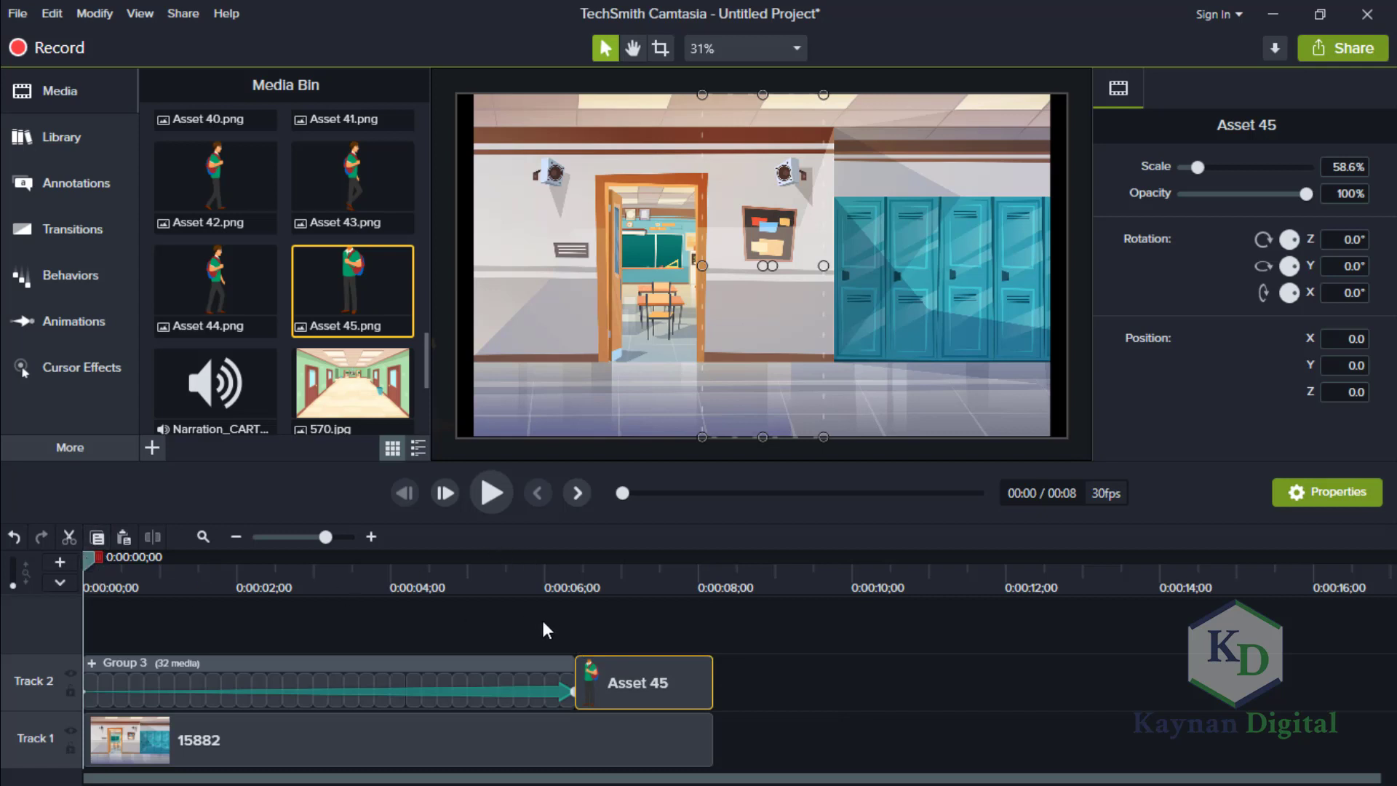
# Move the playhead to 0:00:06;17, inside the selected Asset 45 clip.
pyautogui.click(564, 578)
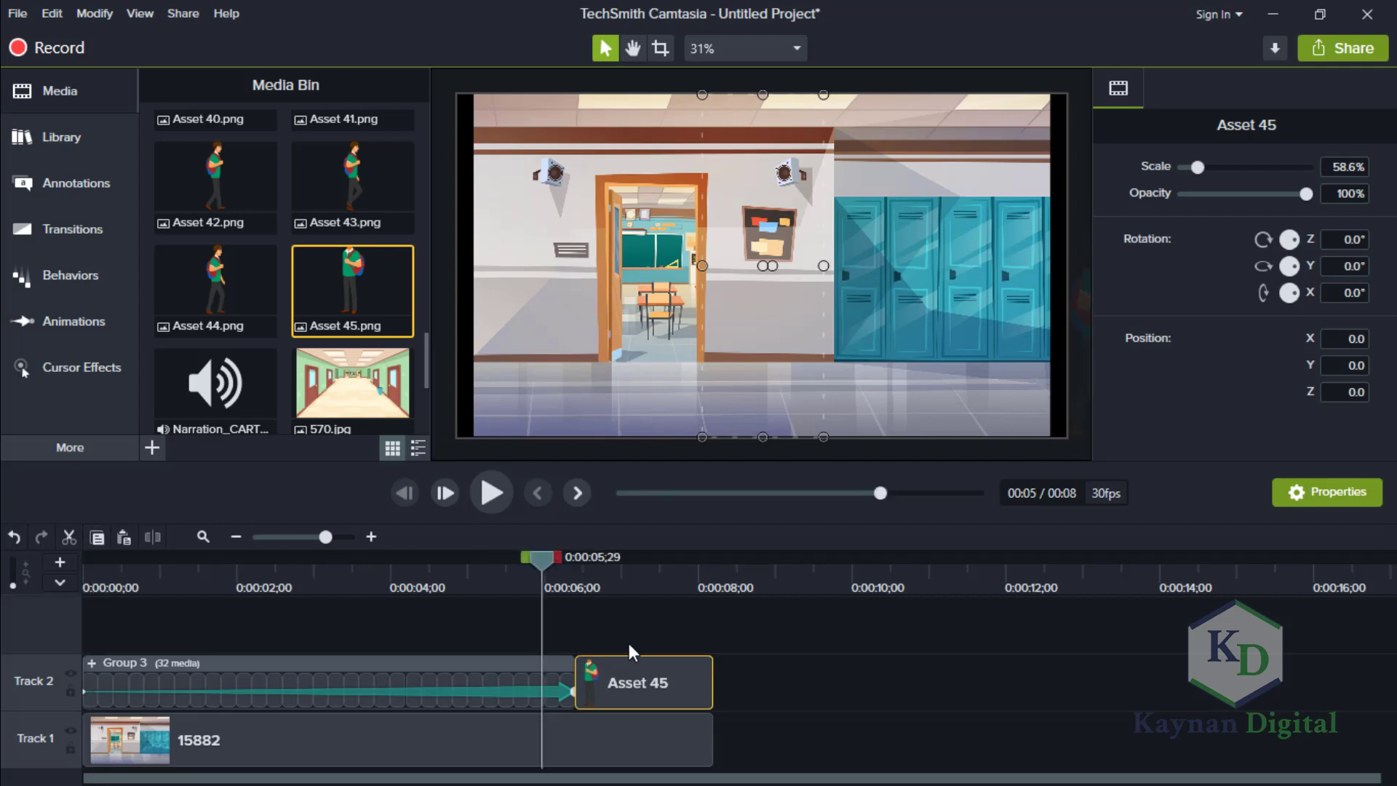
pyautogui.click(590, 659)
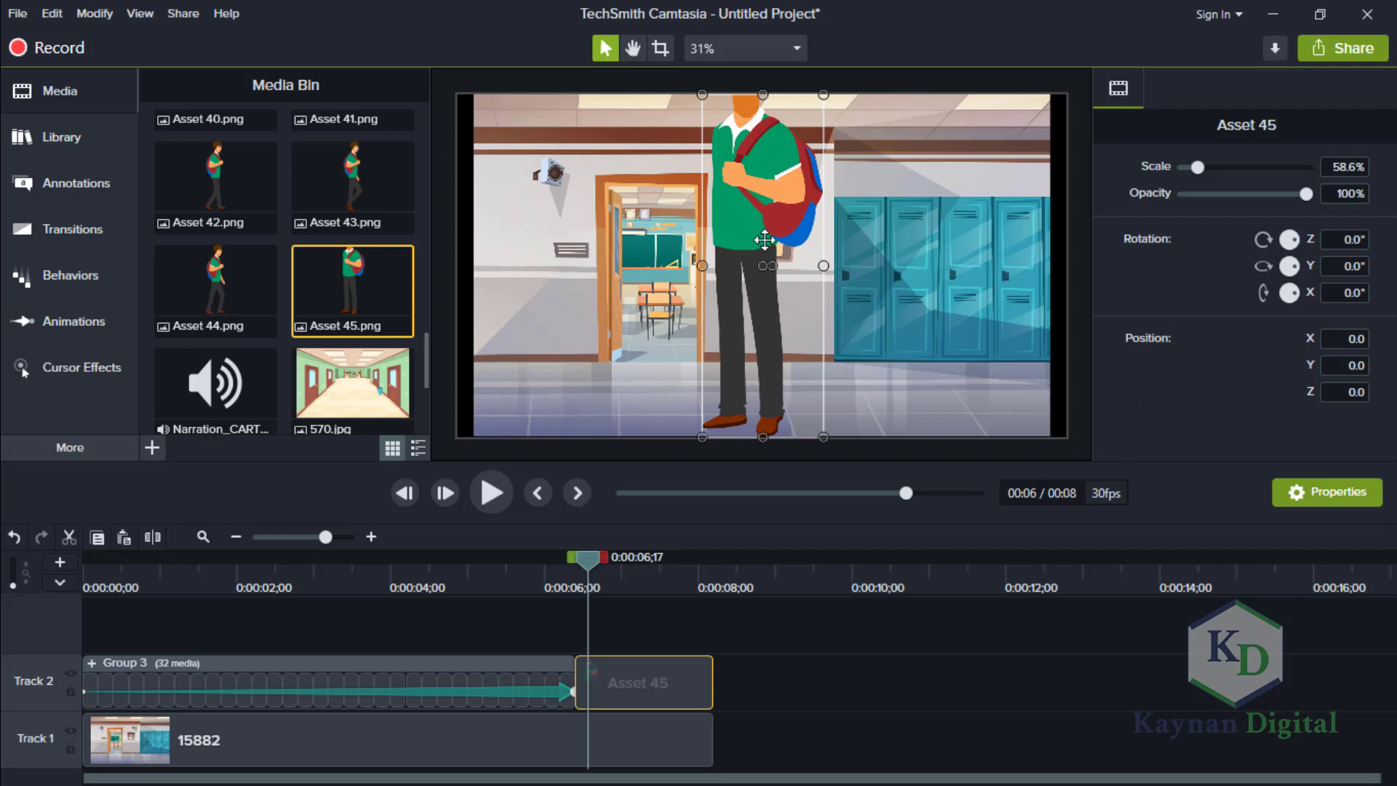
# Scale the Asset 45 standing body down to 34.2% and place it in front of the lockers at X 212.9, Y -224.7.
pyautogui.moveTo(764, 240); pyautogui.dragTo(769, 216)
pyautogui.moveTo(823, 437); pyautogui.dragTo(804, 382)
pyautogui.moveTo(755, 216); pyautogui.dragTo(757, 267)
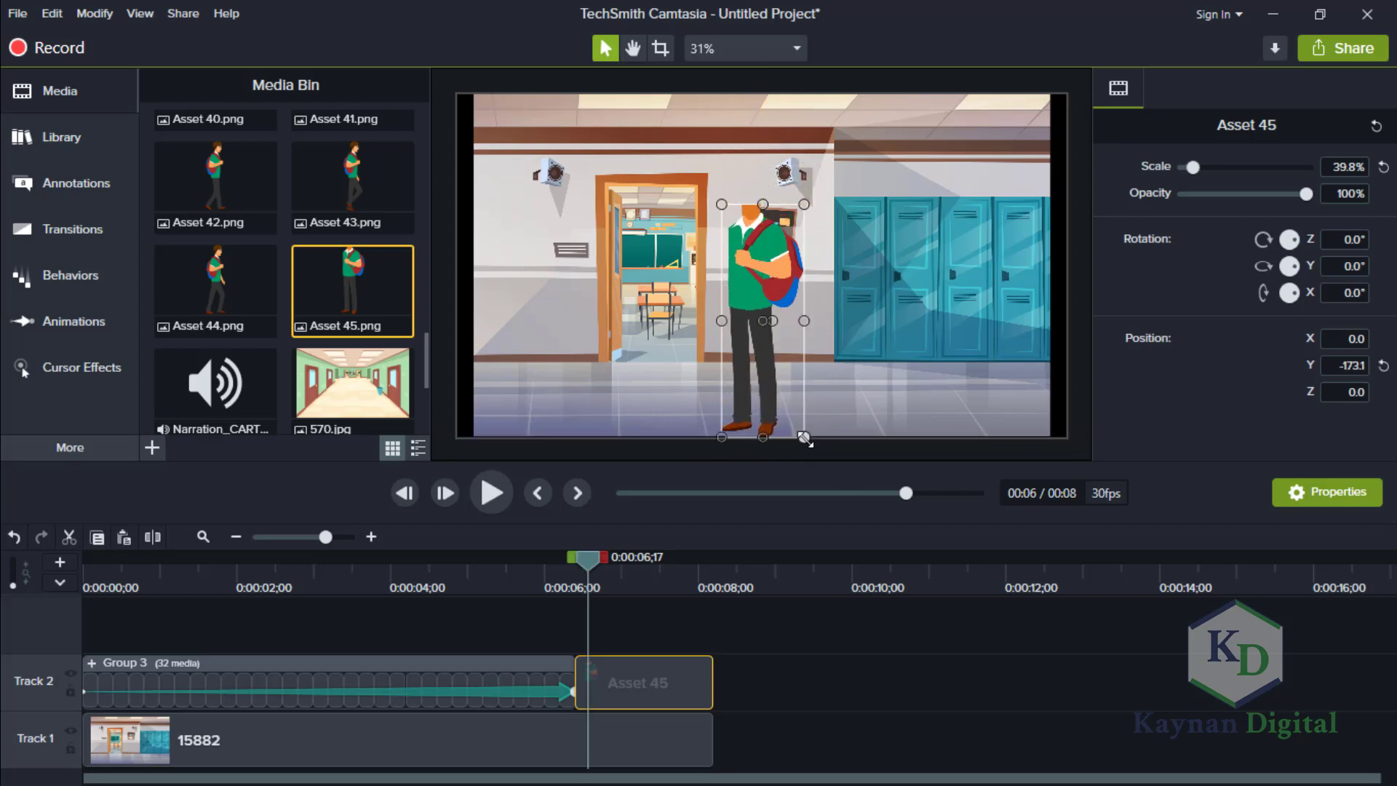
pyautogui.moveTo(804, 438); pyautogui.dragTo(799, 421)
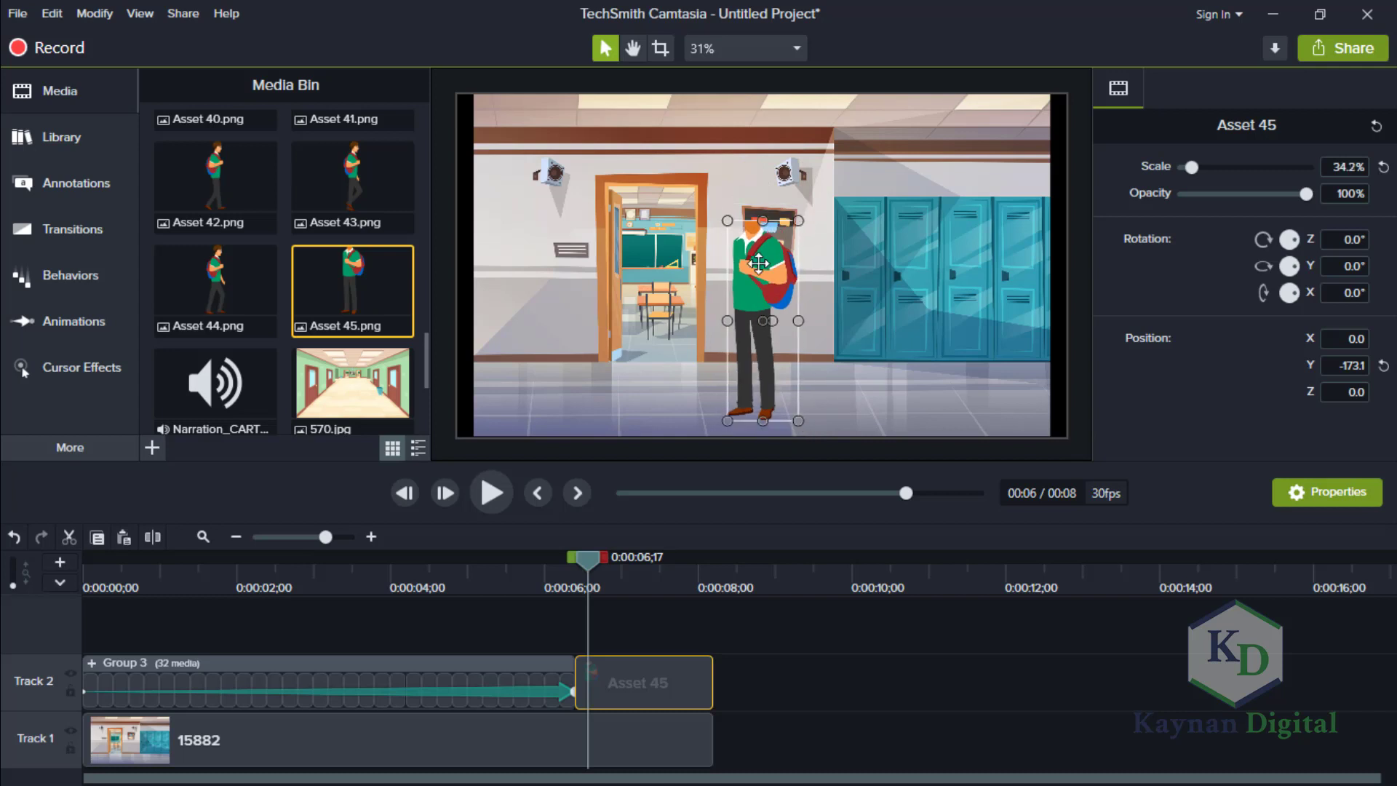
pyautogui.moveTo(759, 263); pyautogui.dragTo(828, 272)
# Find the Asset 15.png head in the media and place it on Track 3, aligned with the start of the Asset 45 clip.
pyautogui.moveTo(575, 563); pyautogui.dragTo(564, 563)
pyautogui.moveTo(428, 343); pyautogui.dragTo(428, 291)
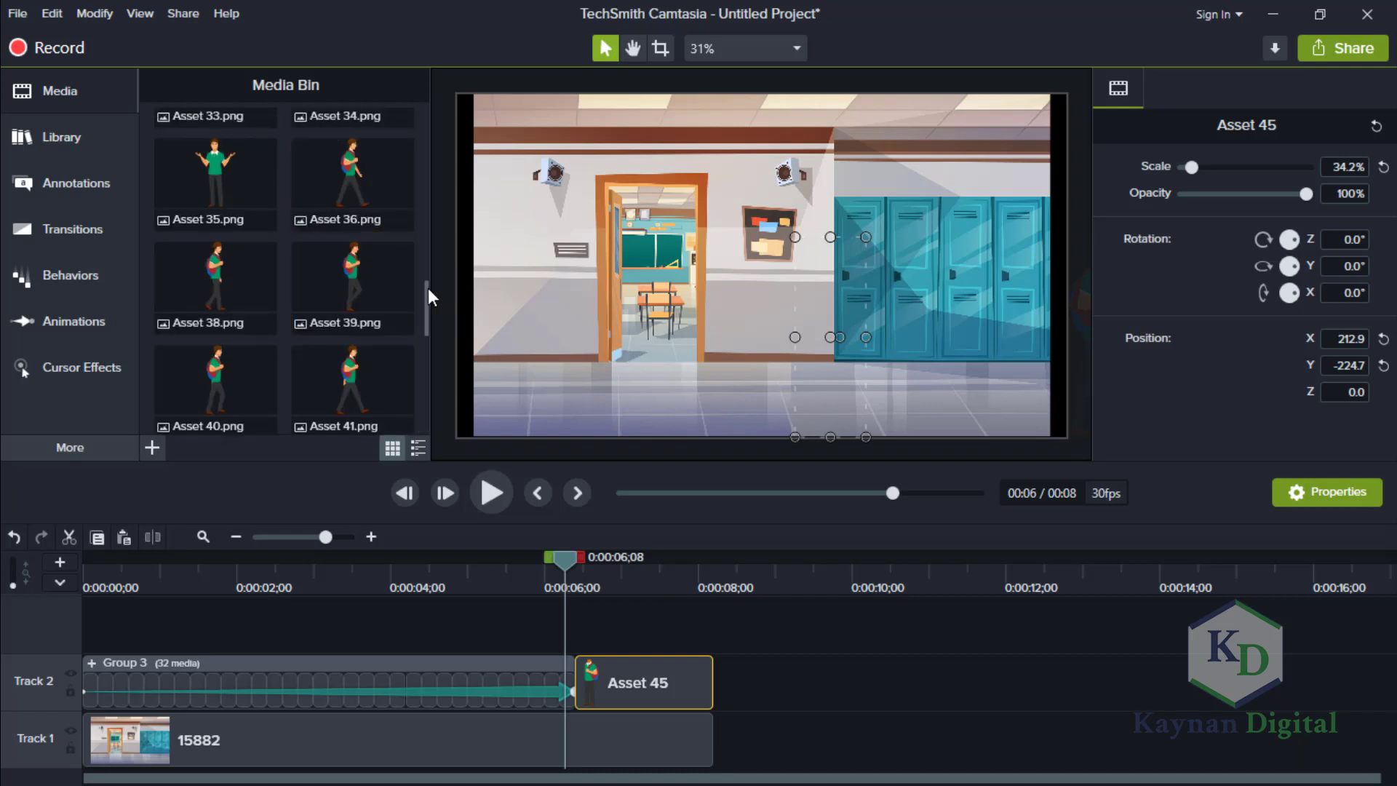
pyautogui.scroll(2, 426, 236)
pyautogui.scroll(4, 427, 236)
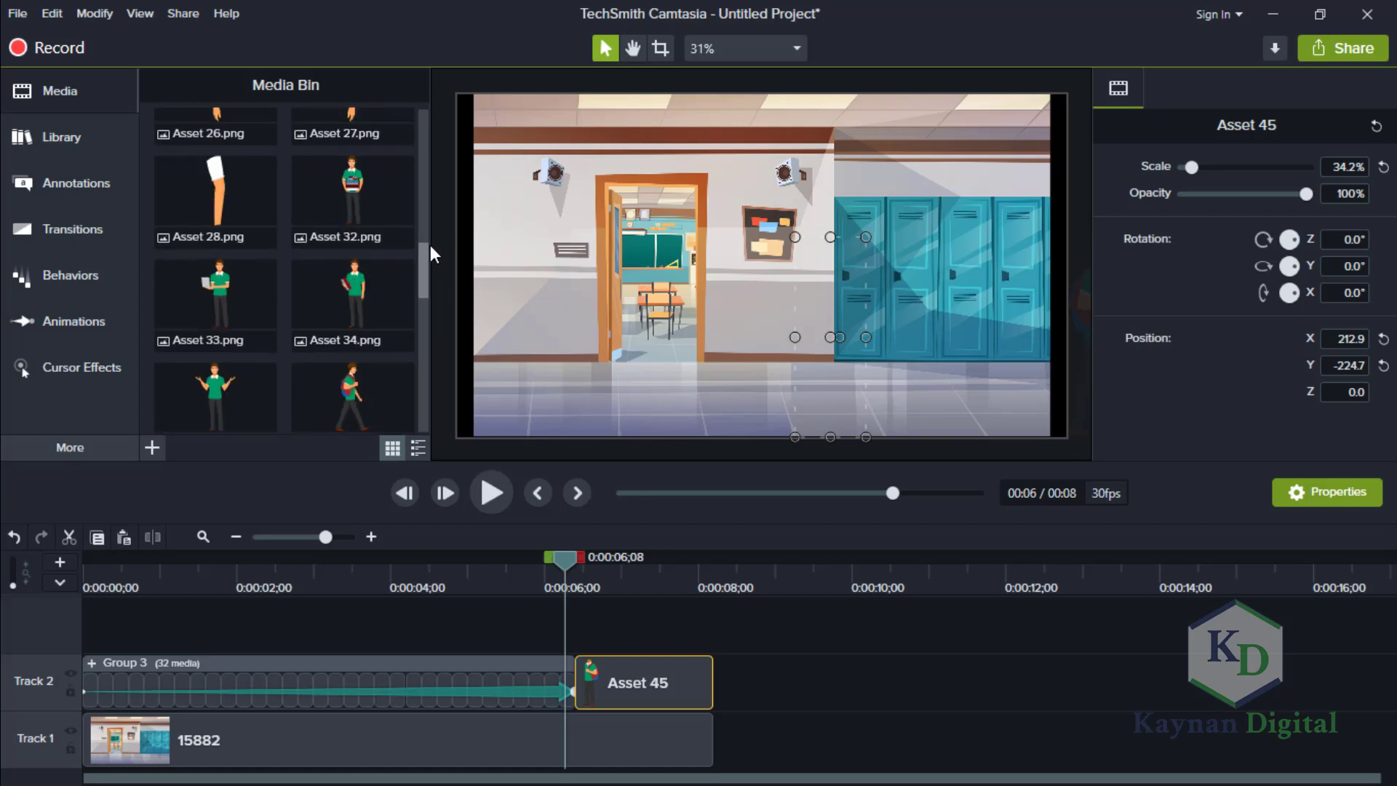
pyautogui.moveTo(427, 212); pyautogui.dragTo(425, 188)
pyautogui.scroll(1, 423, 174)
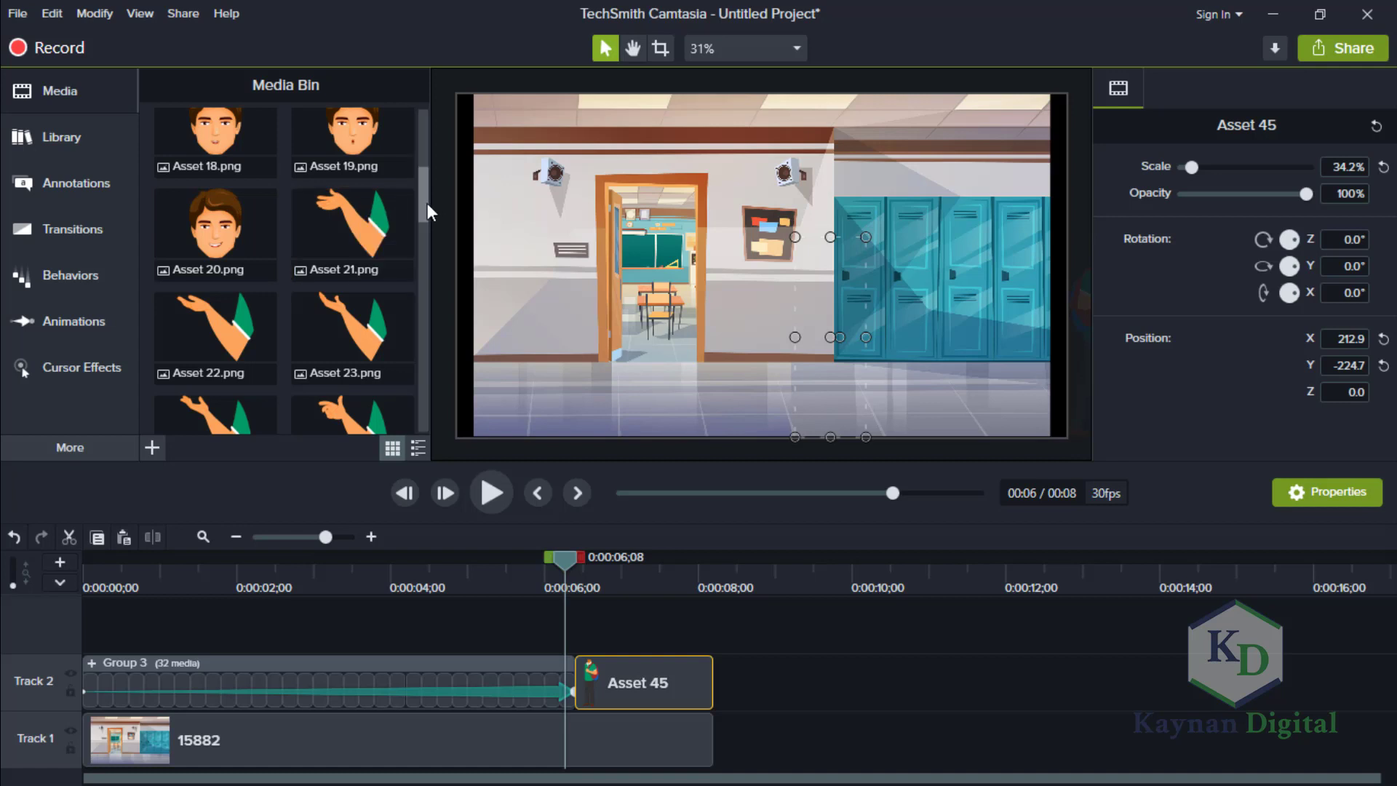
pyautogui.scroll(5, 430, 169)
pyautogui.scroll(-1, 430, 170)
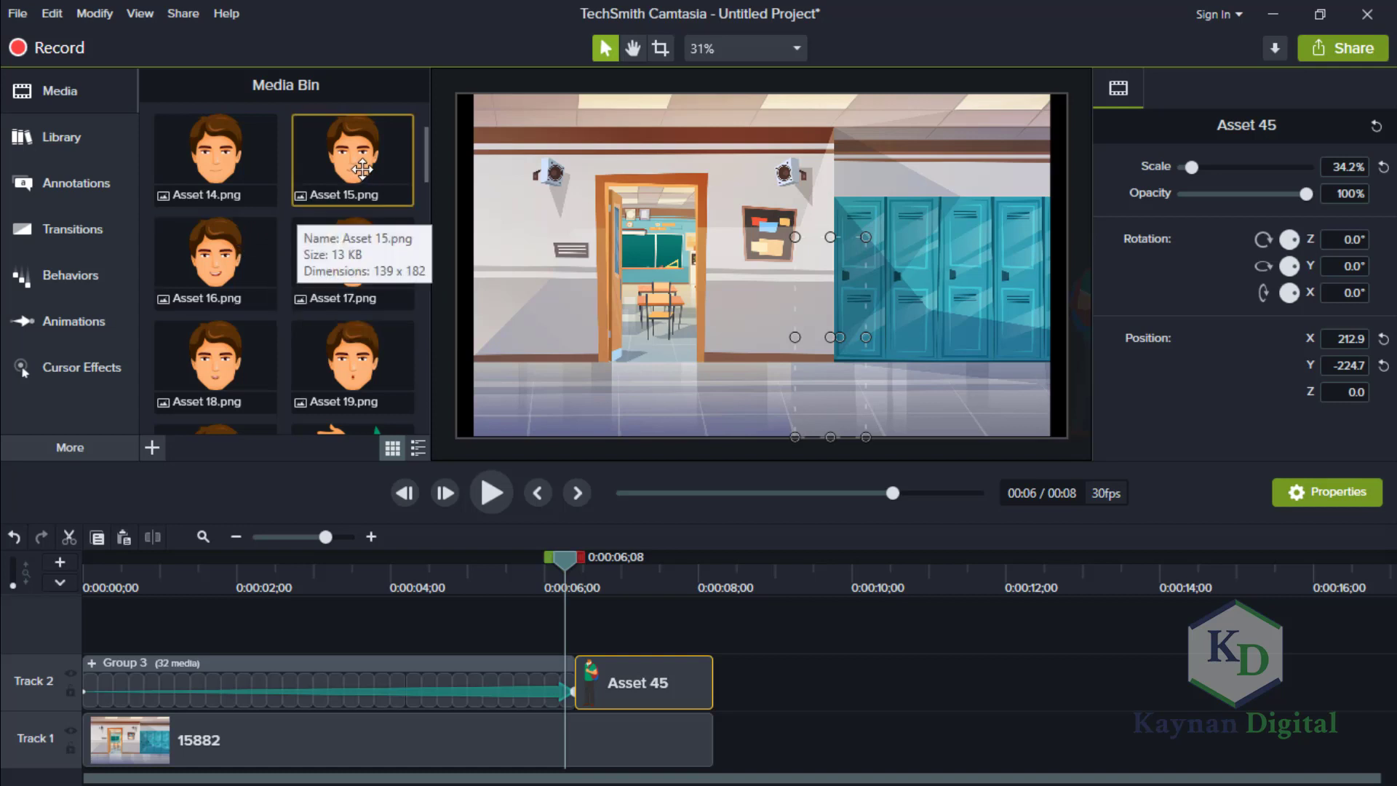
pyautogui.moveTo(361, 169); pyautogui.dragTo(581, 638)
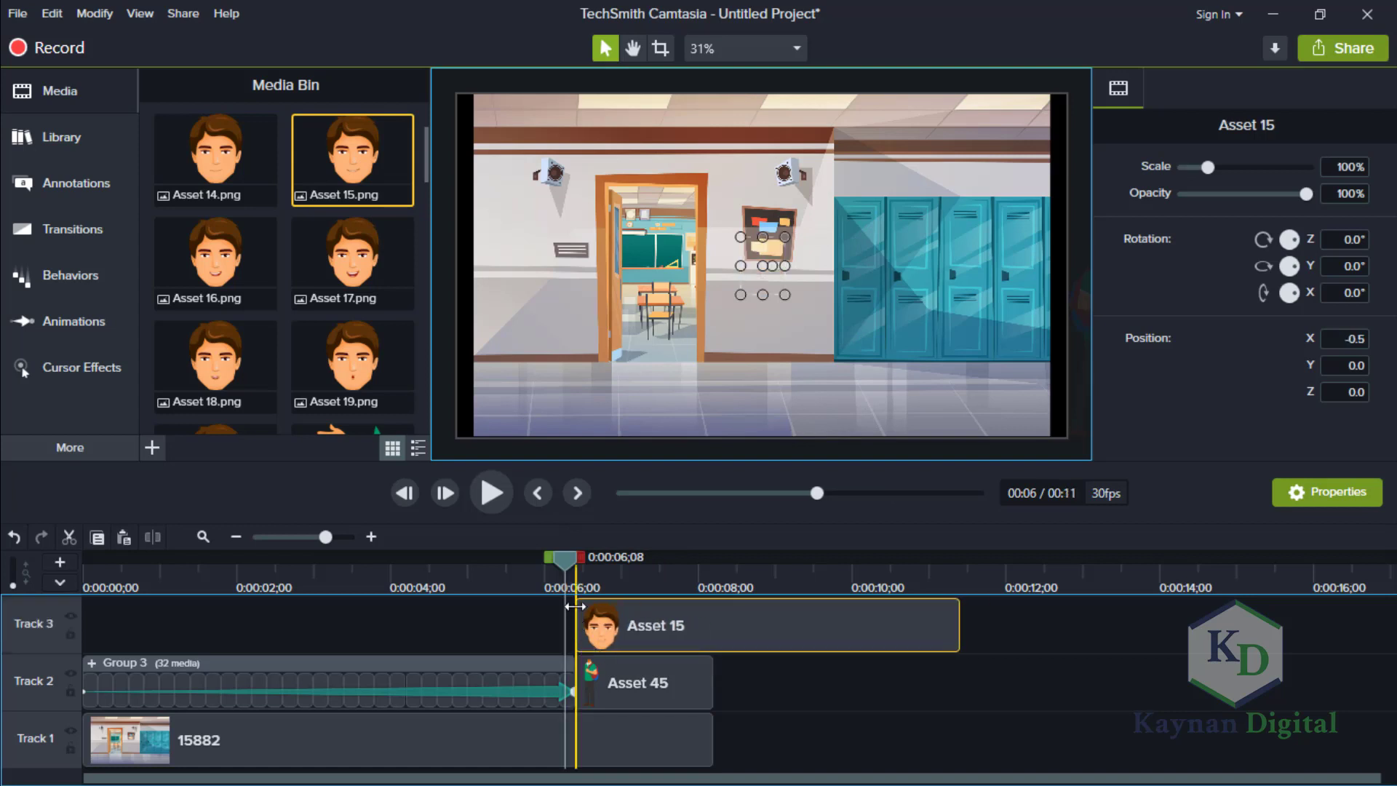
# Trim the Asset 15 clip to about 0.6 seconds and fit the head onto the body's neck at 68.1% scale.
pyautogui.click(572, 563)
pyautogui.click(574, 562)
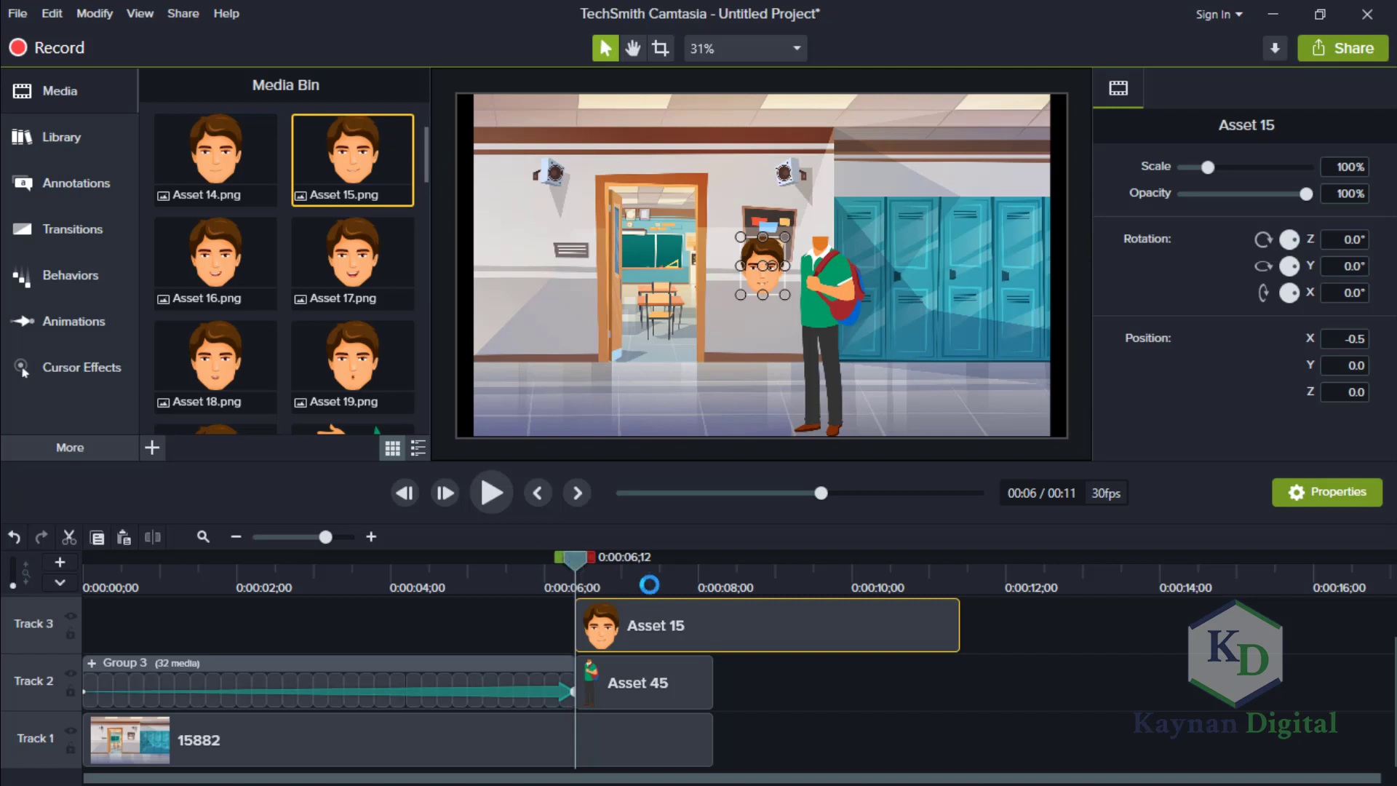
pyautogui.moveTo(959, 619); pyautogui.dragTo(619, 613)
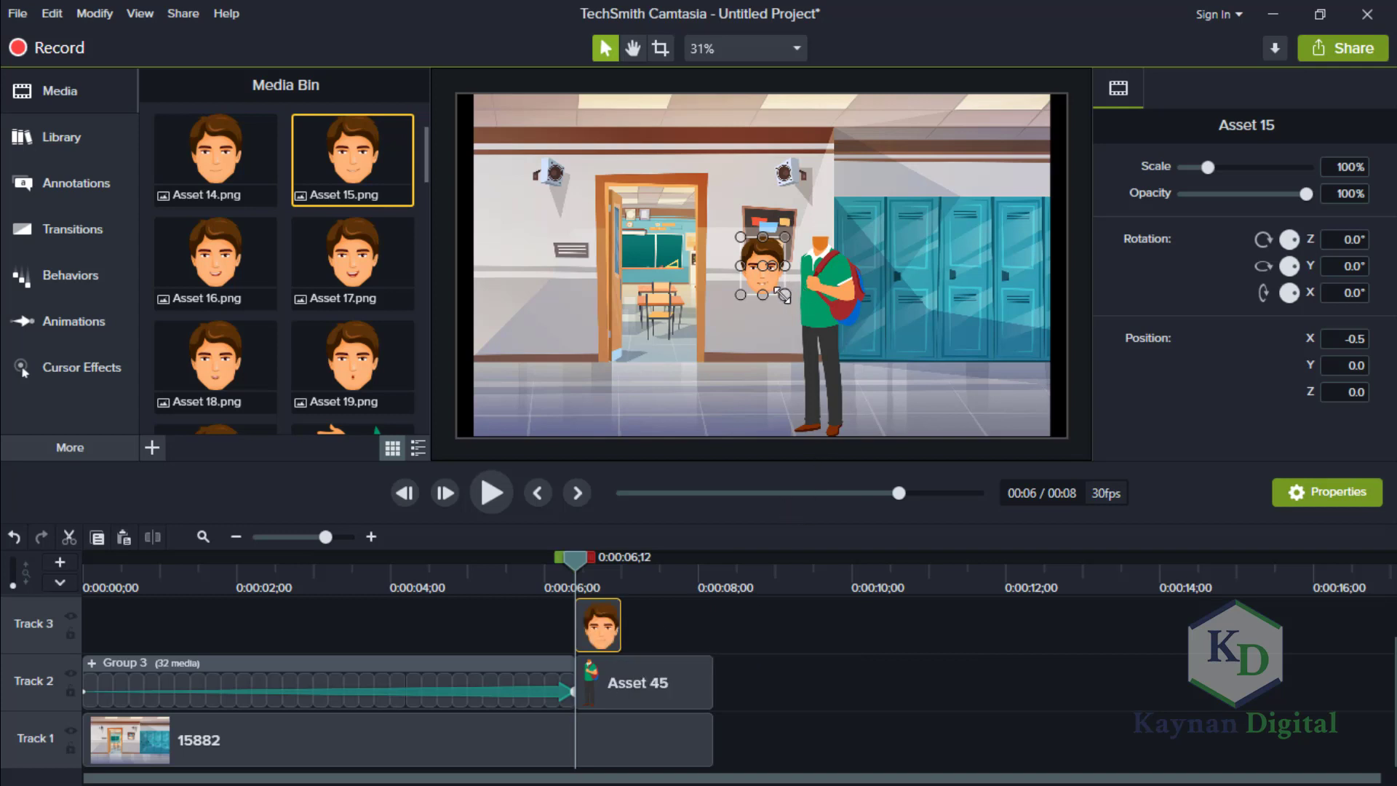
pyautogui.moveTo(783, 296); pyautogui.dragTo(819, 229)
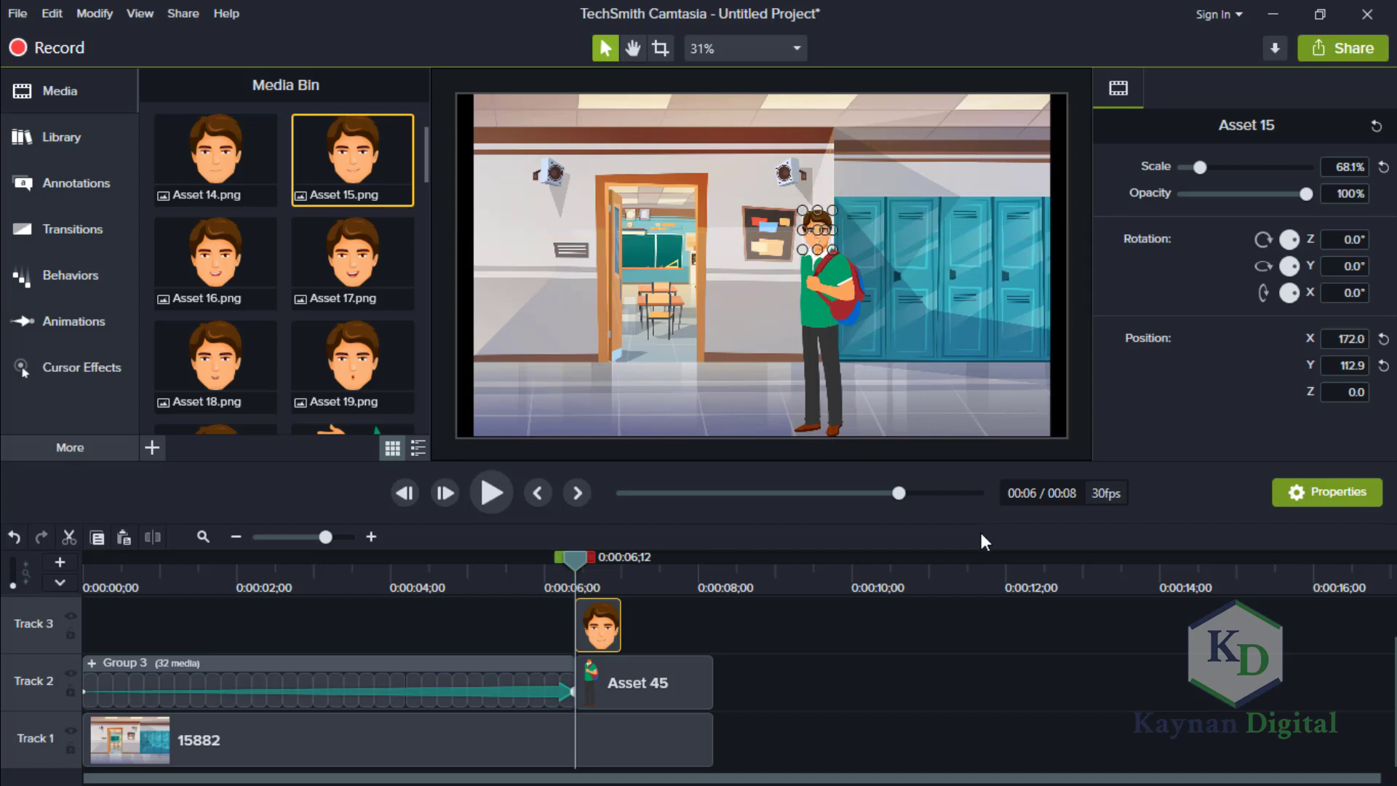
pyautogui.click(1011, 660)
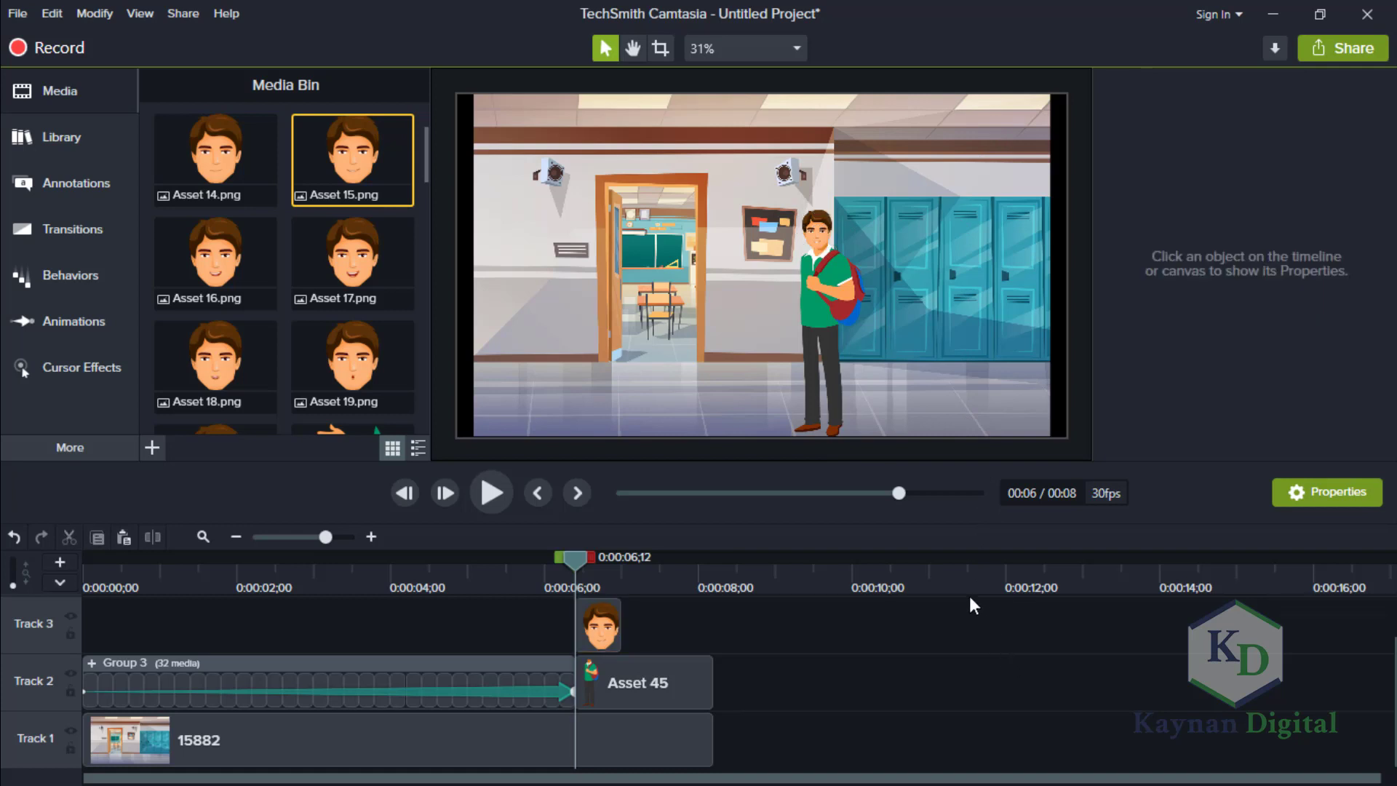
# Place Asset 21.png on Track 4 at 0:00:06;12 and trim it to end together with the head clip.
pyautogui.moveTo(1392, 687); pyautogui.dragTo(1392, 640)
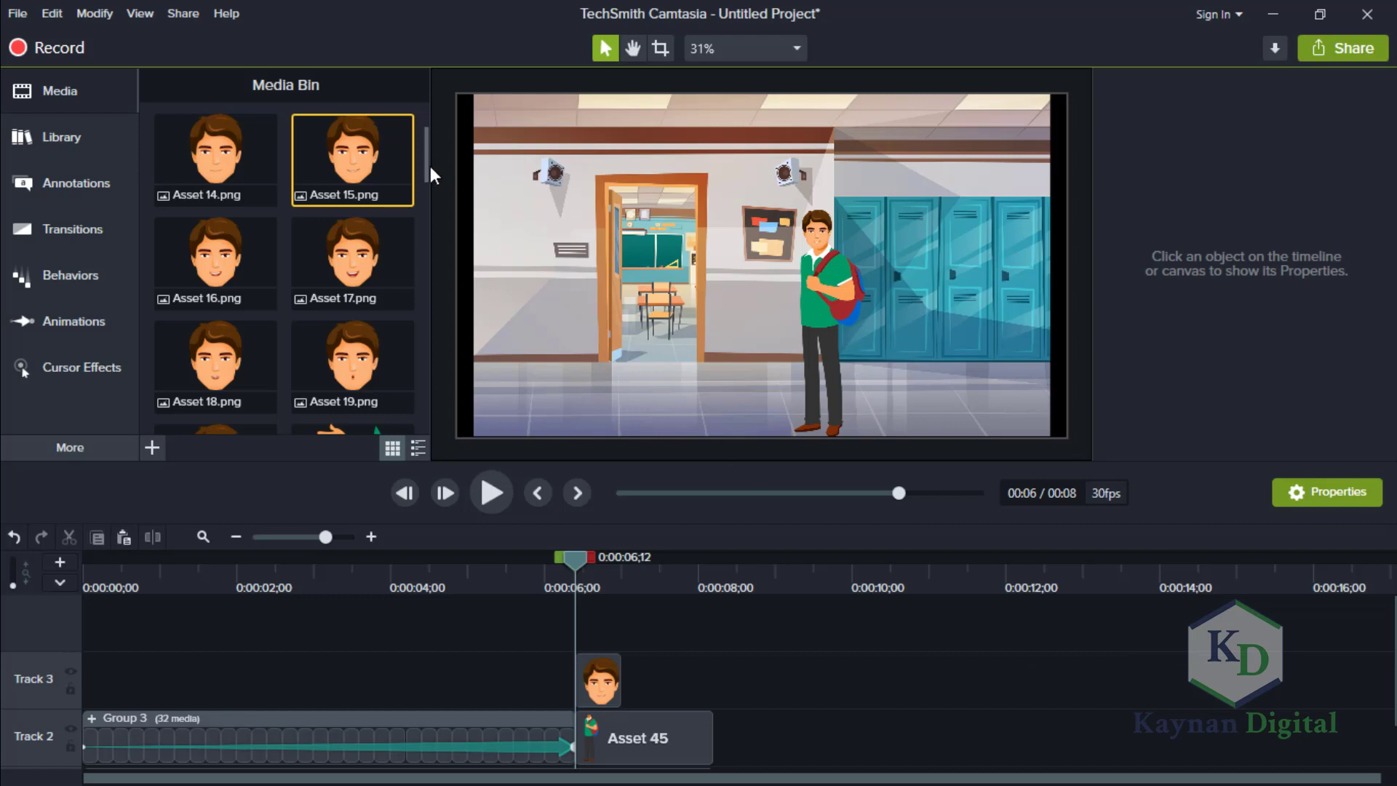
pyautogui.moveTo(426, 163); pyautogui.dragTo(569, 633)
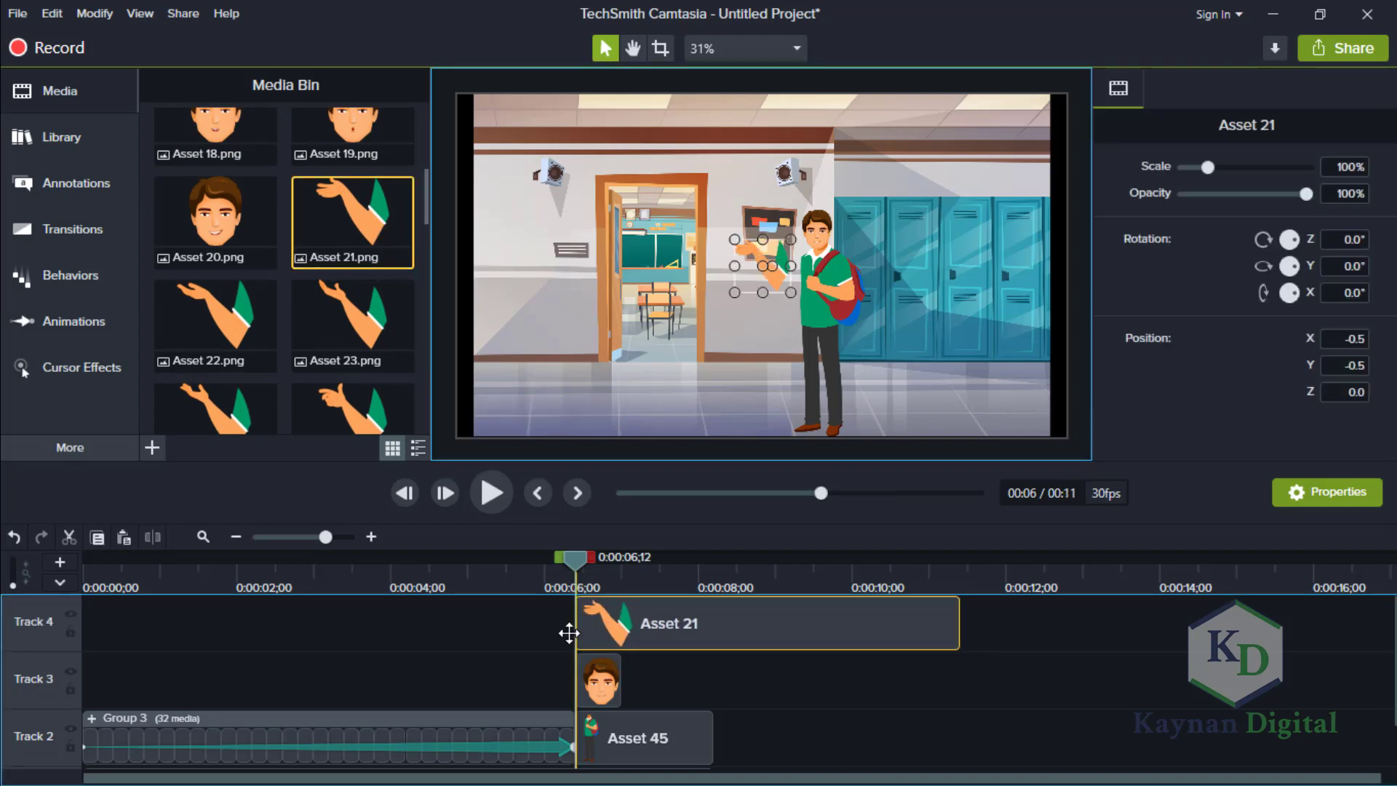
pyautogui.moveTo(959, 622); pyautogui.dragTo(714, 608)
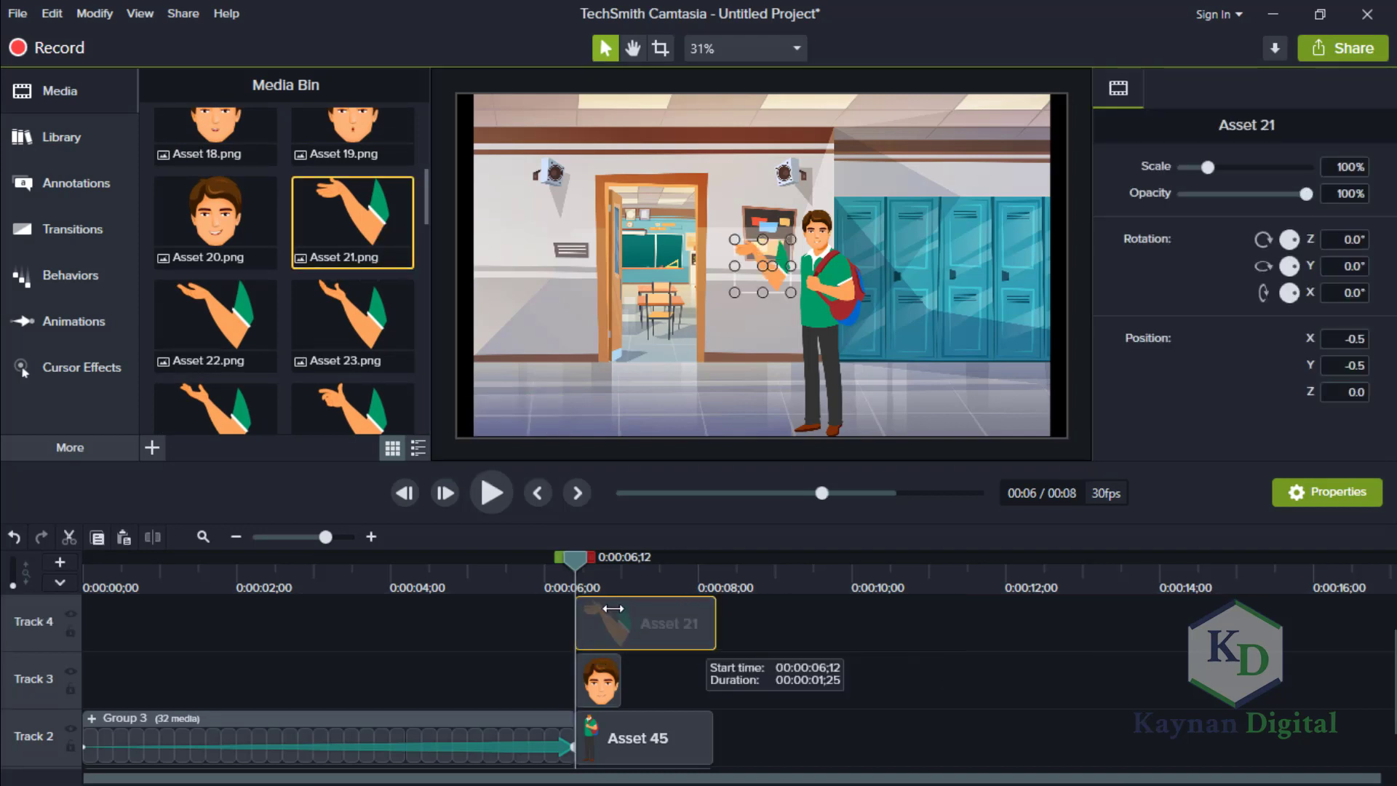
pyautogui.moveTo(613, 609); pyautogui.dragTo(620, 625)
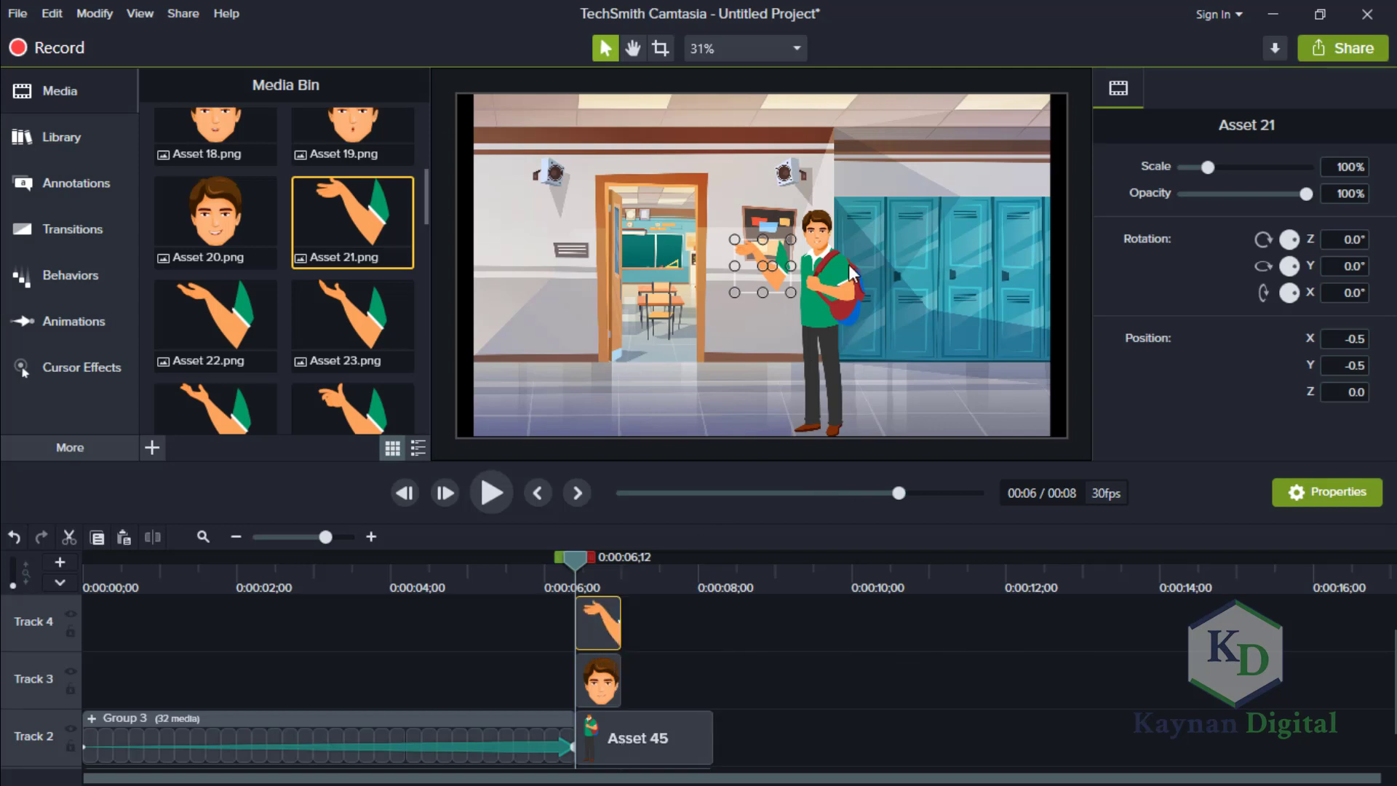
# Attach the Asset 21 arm to the character's shoulder at 70% scale, positioned at X 78.1, Y -42.3.
pyautogui.moveTo(790, 289); pyautogui.dragTo(791, 299)
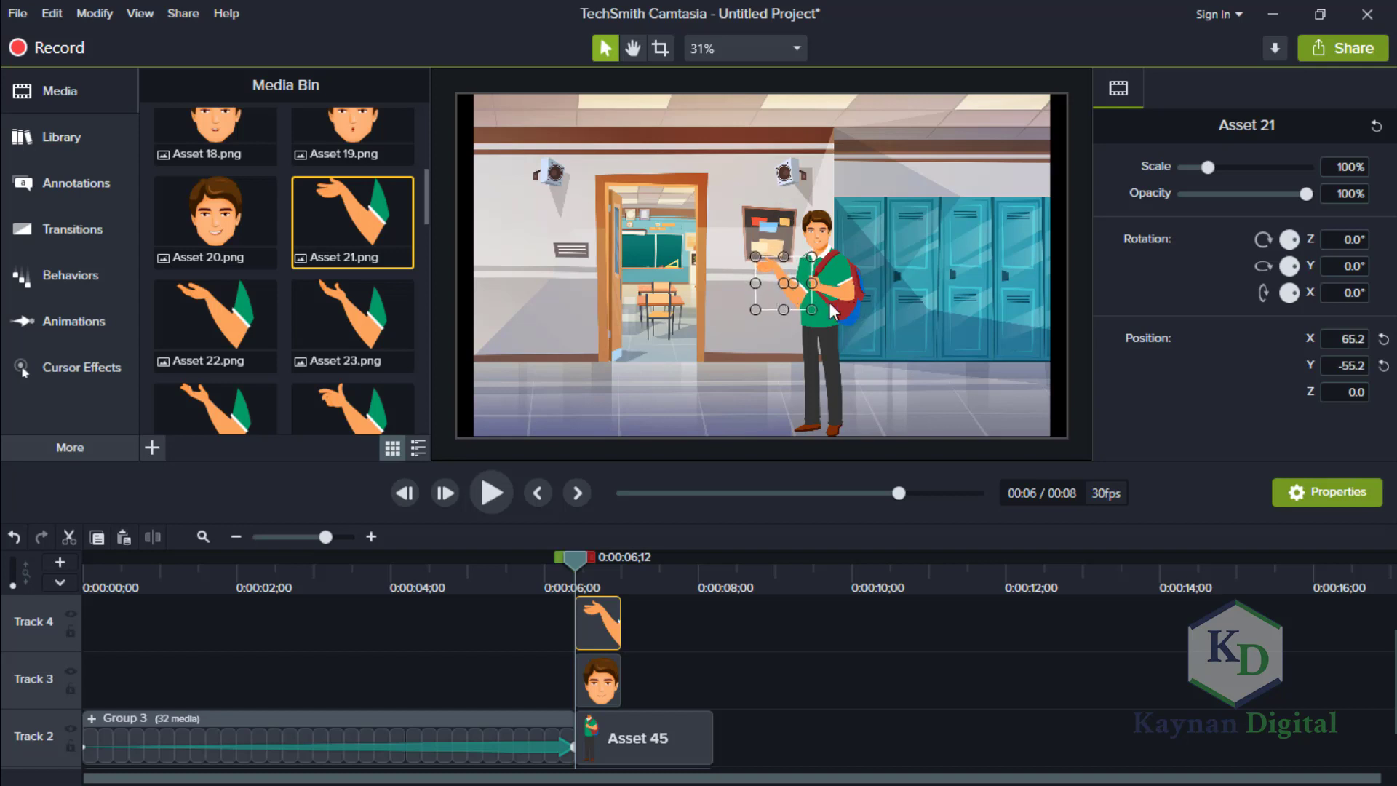
pyautogui.moveTo(813, 310); pyautogui.dragTo(802, 301)
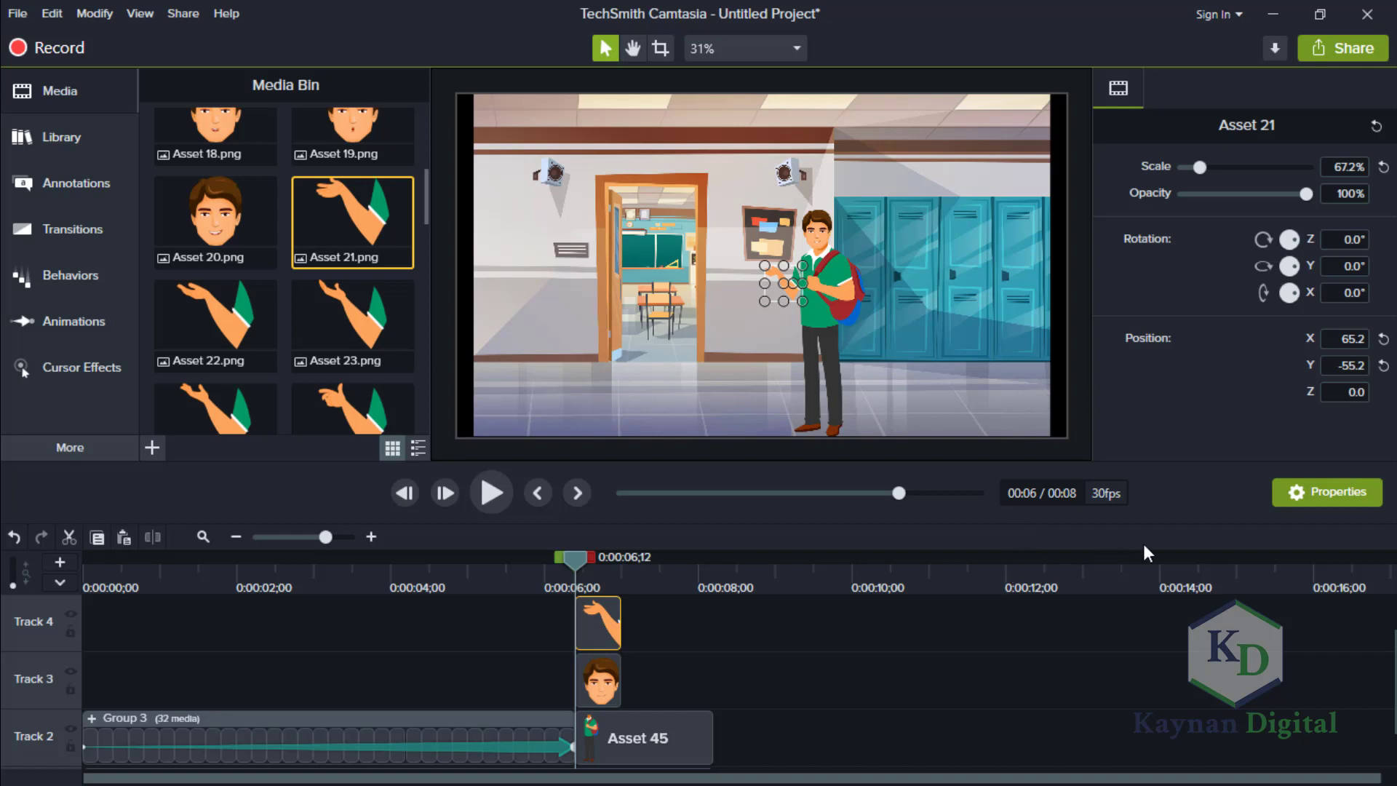
pyautogui.click(1043, 655)
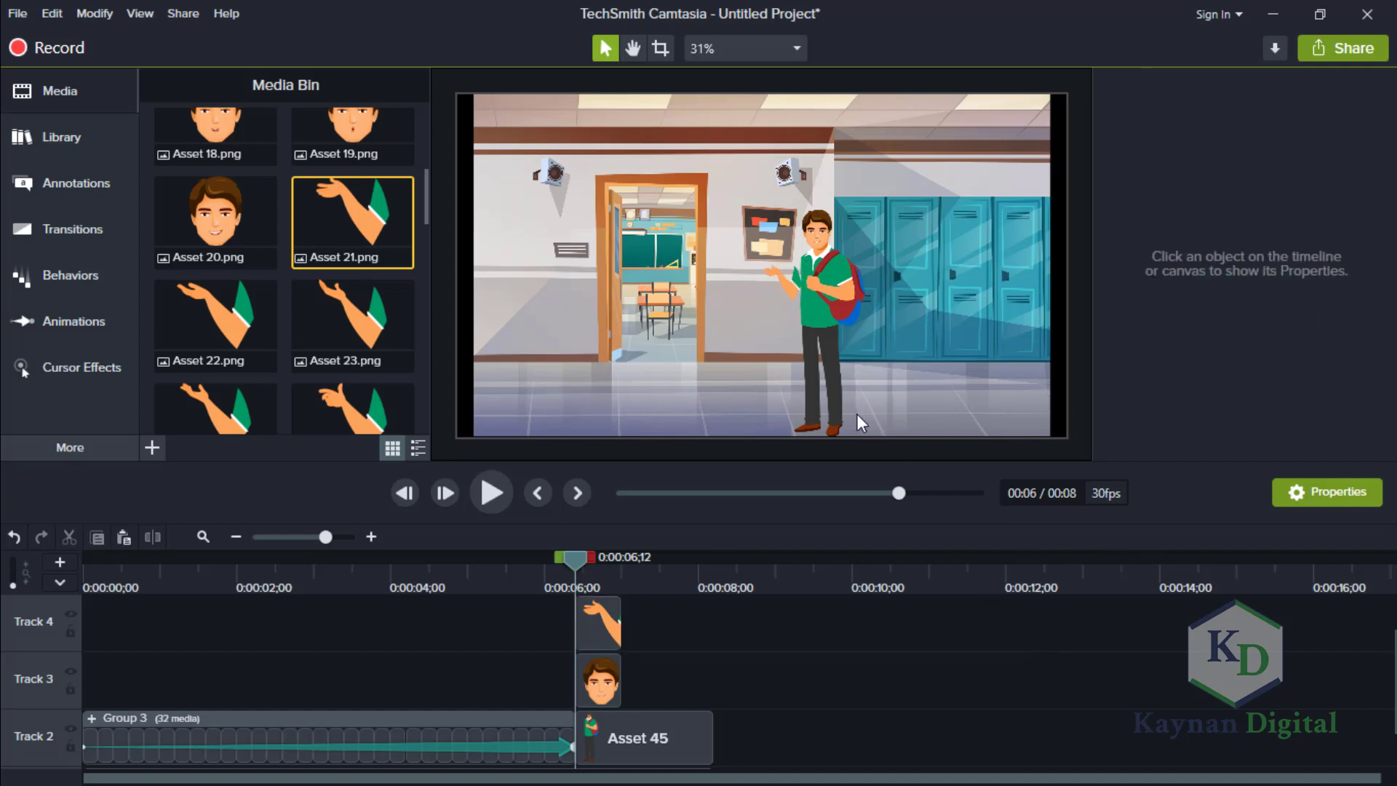
pyautogui.click(790, 281)
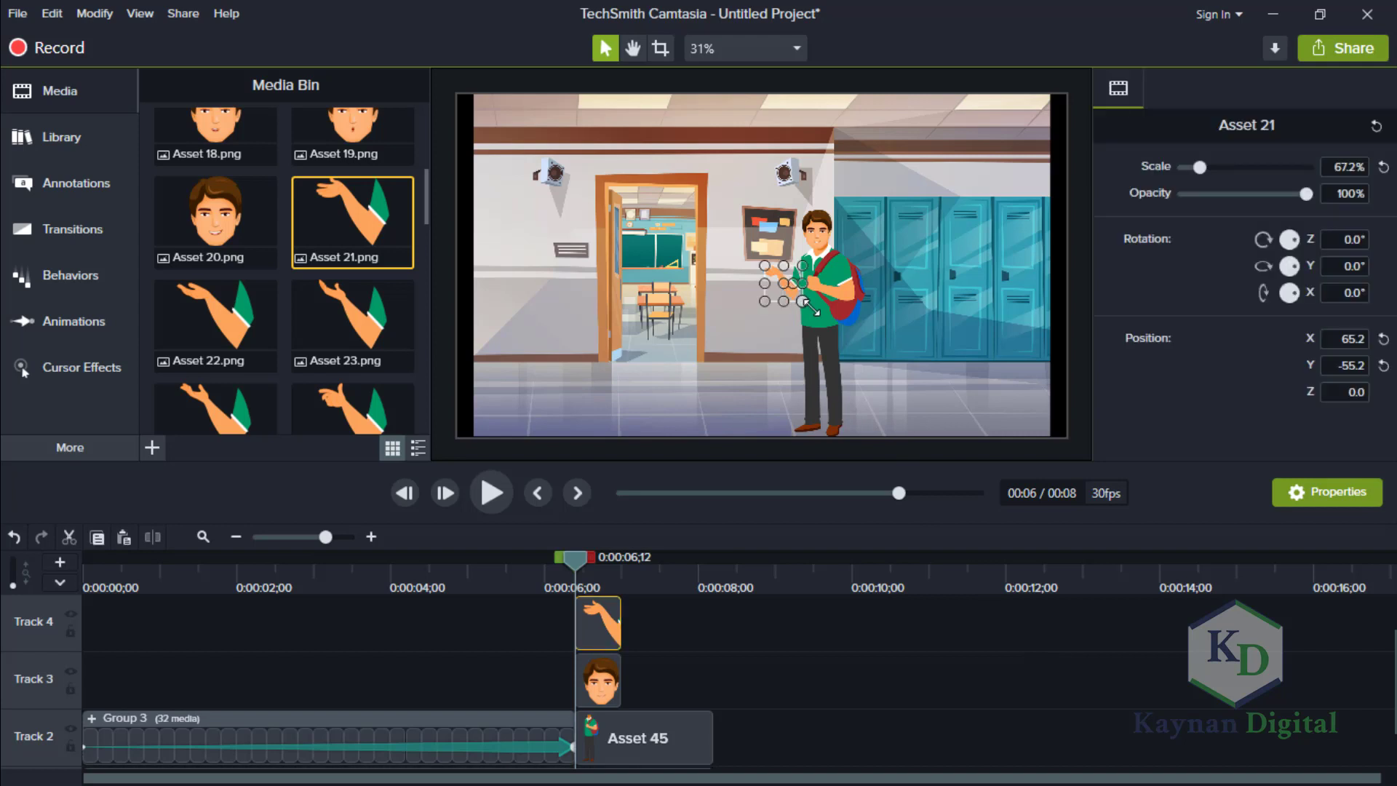
pyautogui.moveTo(803, 301)
pyautogui.mouseDown()
pyautogui.moveTo(817, 315)
pyautogui.moveTo(803, 301)
pyautogui.mouseUp()
pyautogui.click(1360, 168)
pyautogui.write('70')
pyautogui.press('Return')
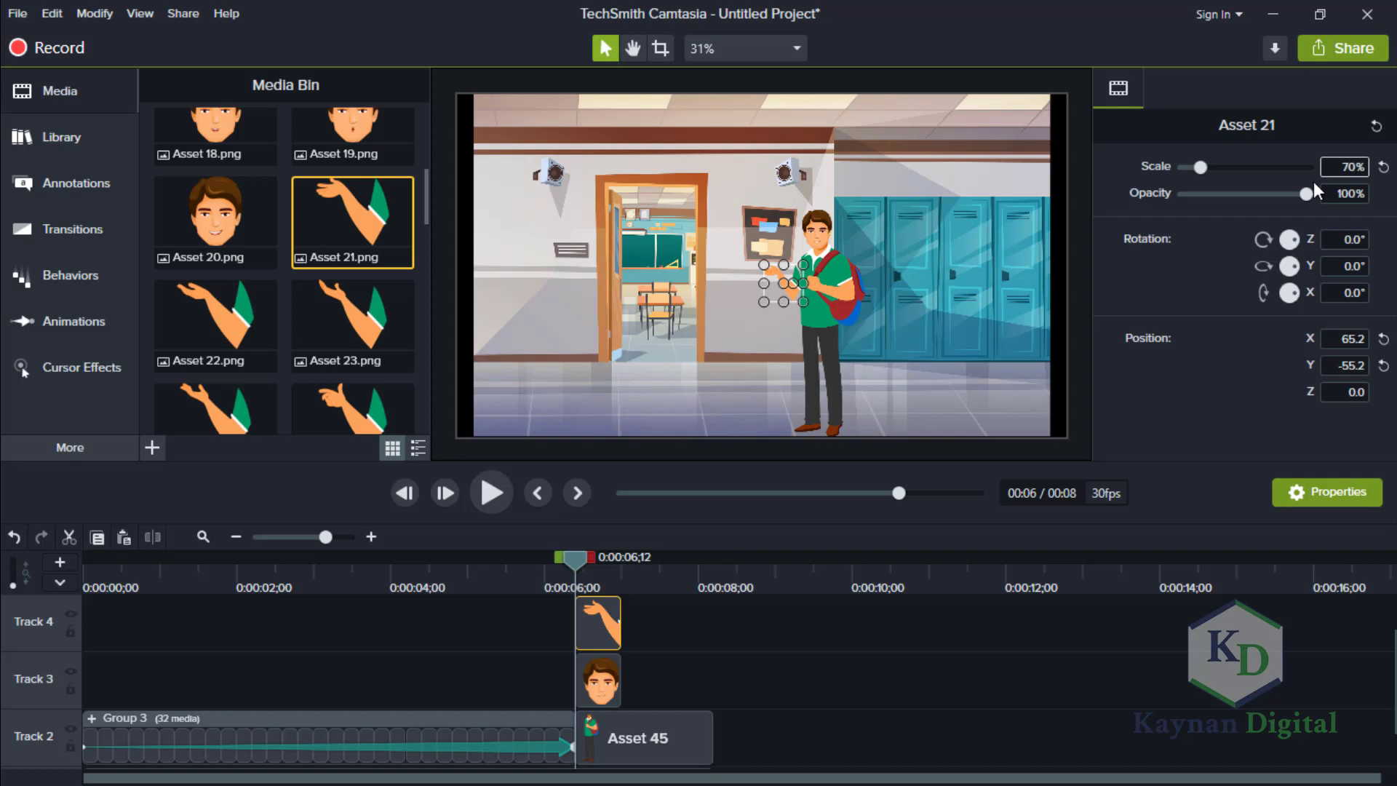
pyautogui.click(811, 346)
pyautogui.click(780, 276)
pyautogui.moveTo(780, 276); pyautogui.dragTo(783, 275)
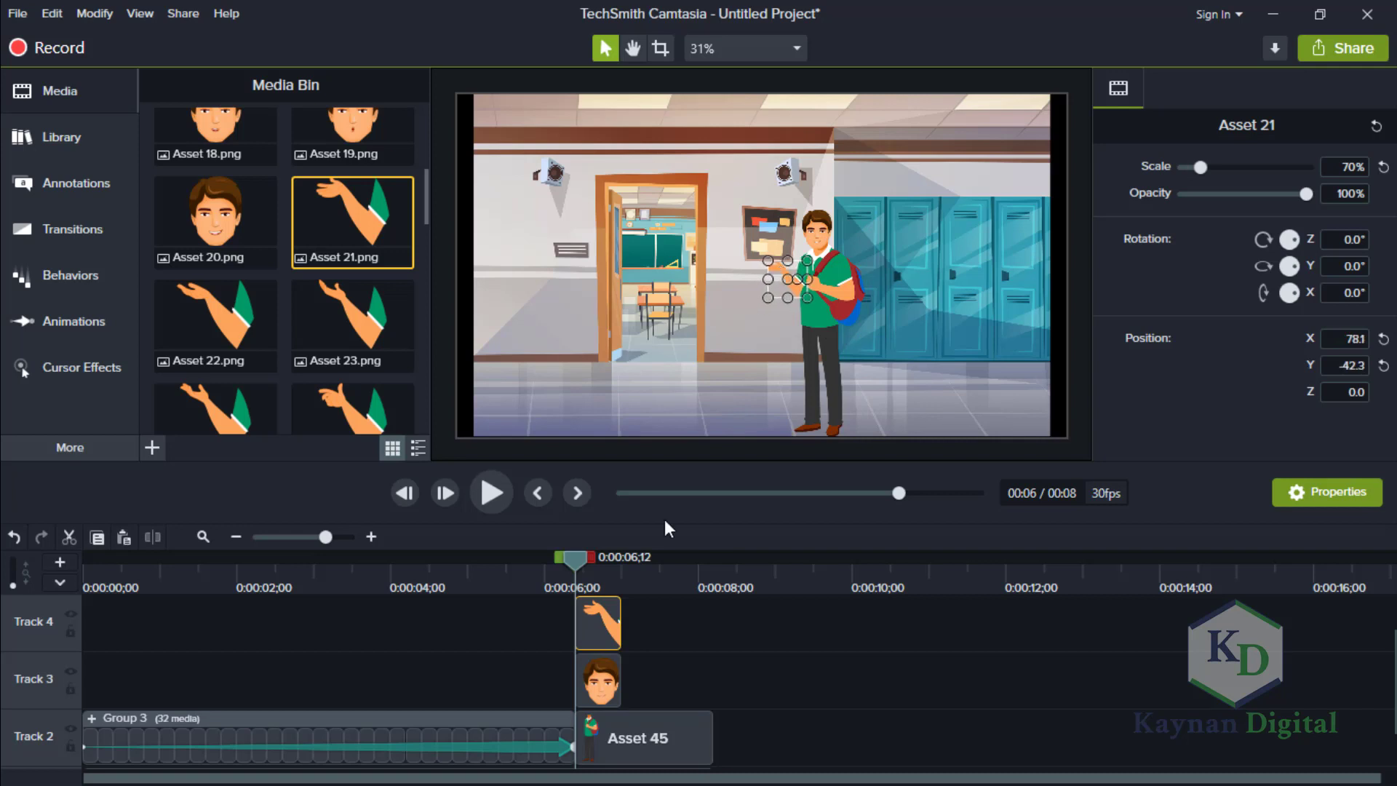
pyautogui.click(869, 647)
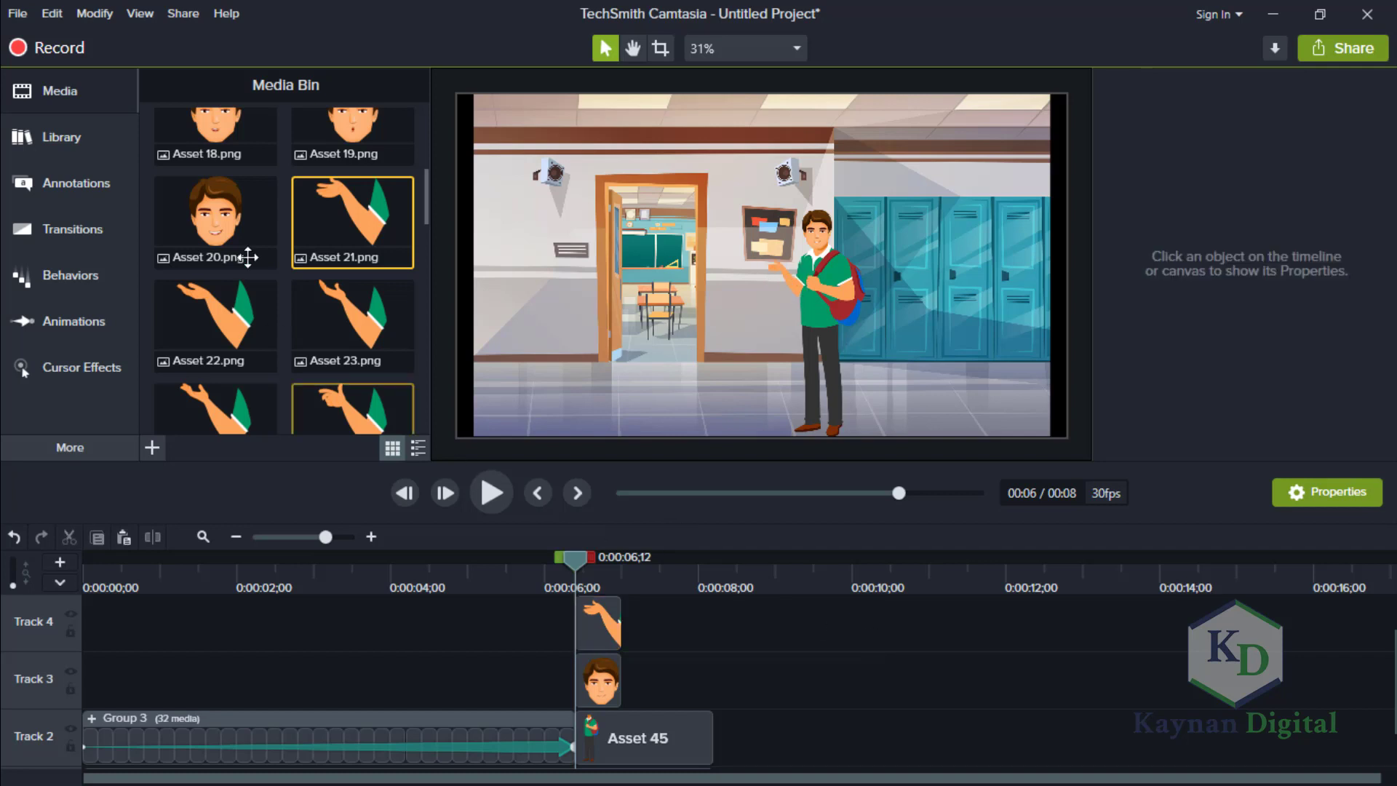
# Place the Asset 17.png head directly after Asset 15 on Track 3 and trim it to about half a second.
pyautogui.scroll(1, 425, 193)
pyautogui.scroll(3, 425, 194)
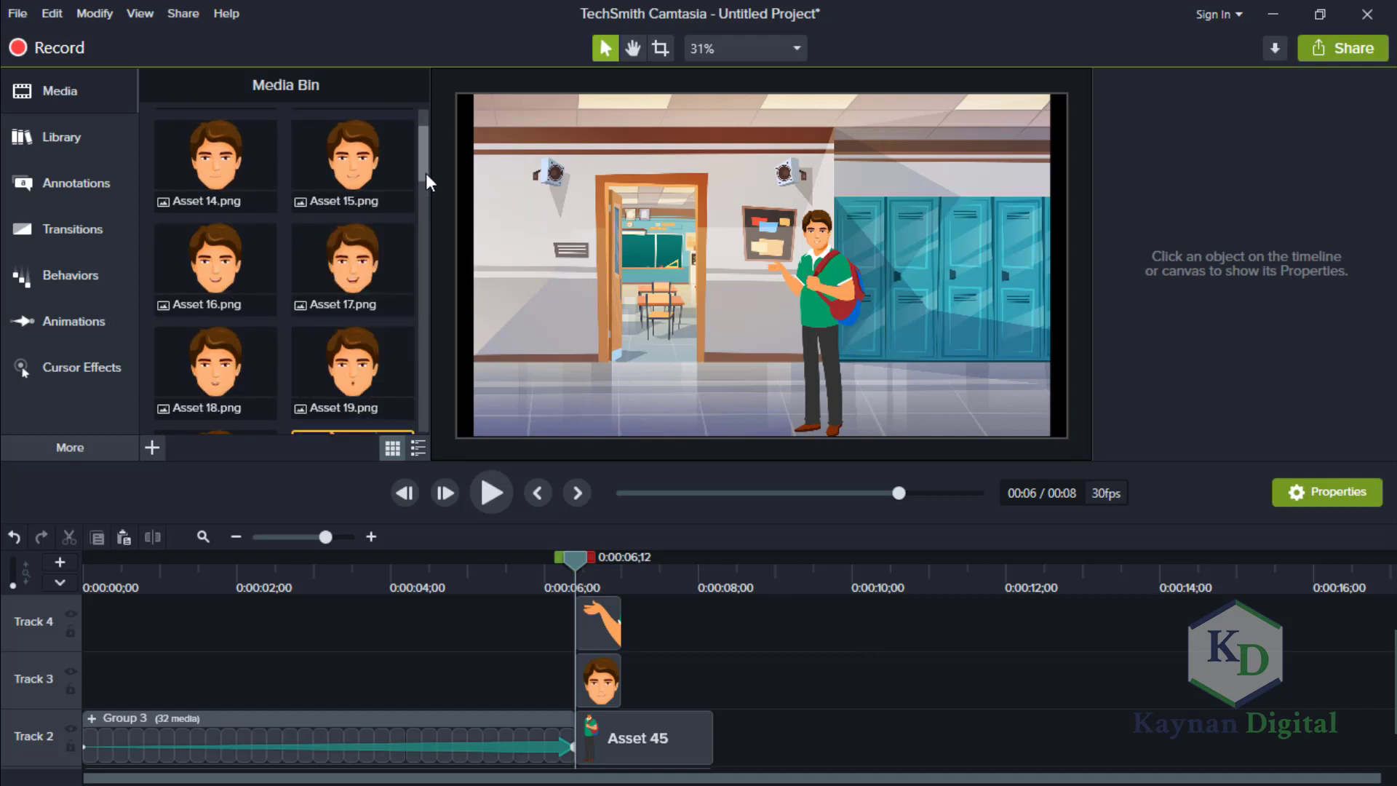
pyautogui.scroll(1, 426, 186)
pyautogui.moveTo(354, 178); pyautogui.dragTo(620, 688)
pyautogui.moveTo(1004, 669); pyautogui.dragTo(662, 681)
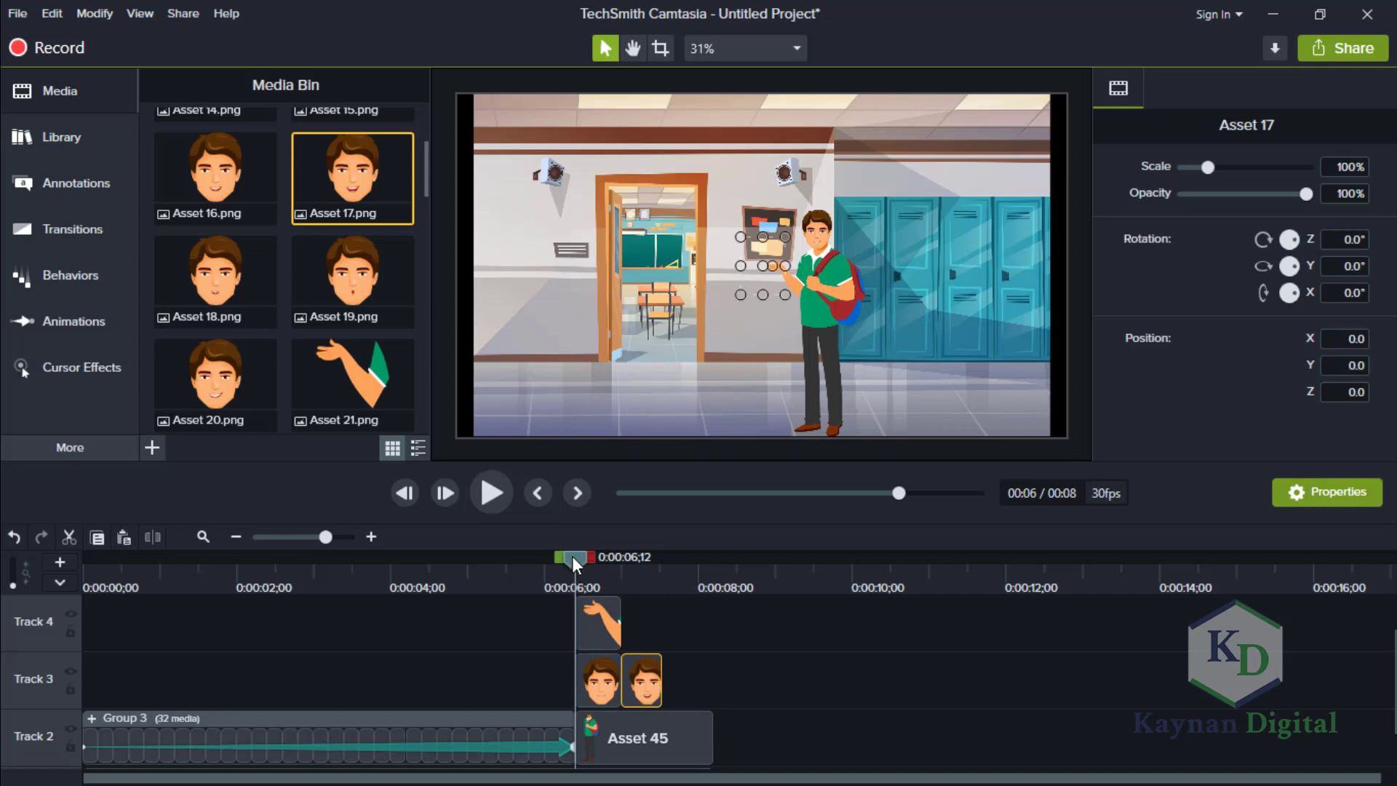
# At 0:00:07;03, set the Asset 17 head's scale to 68% and fit it onto the neck at X 178.2, Y 126.7.
pyautogui.click(627, 579)
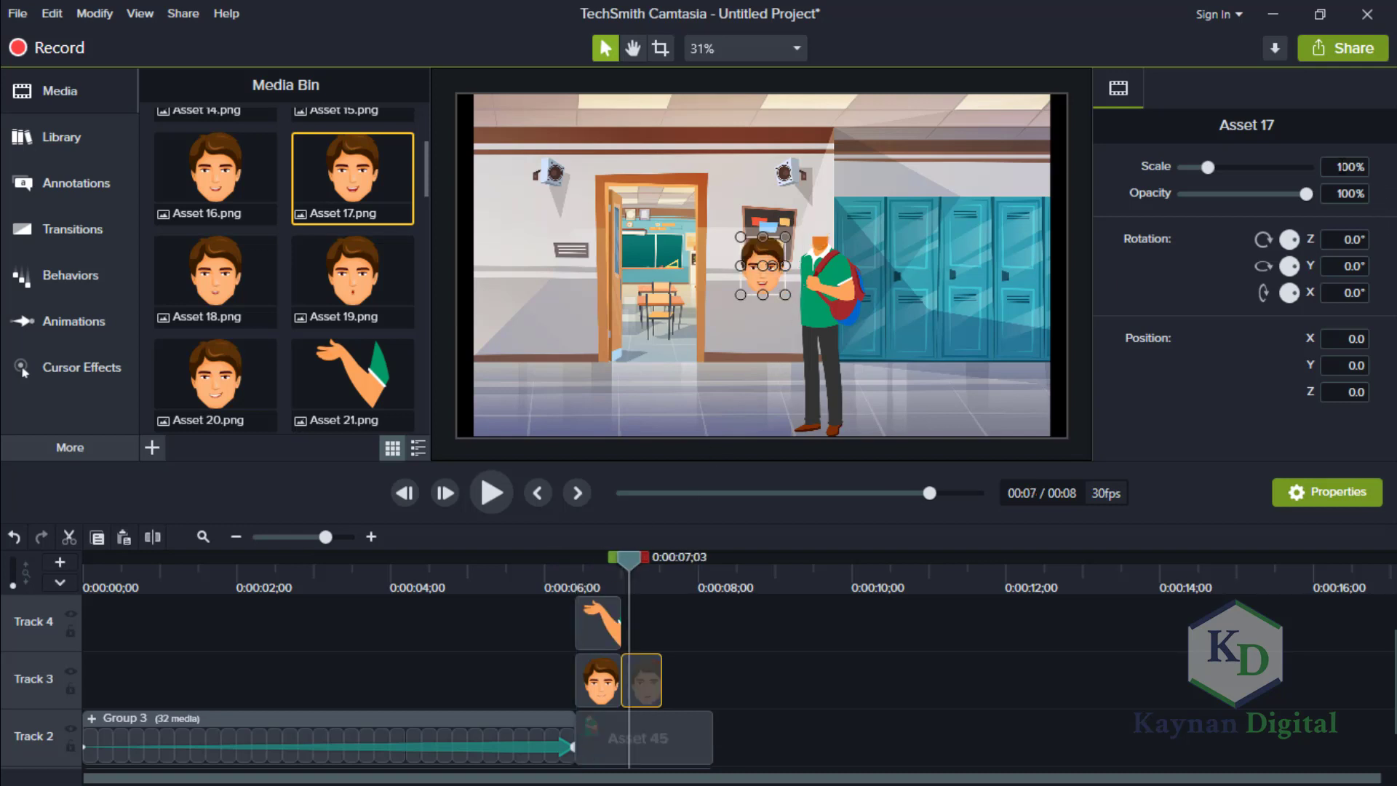
pyautogui.click(1368, 168)
pyautogui.write('68')
pyautogui.press('Return')
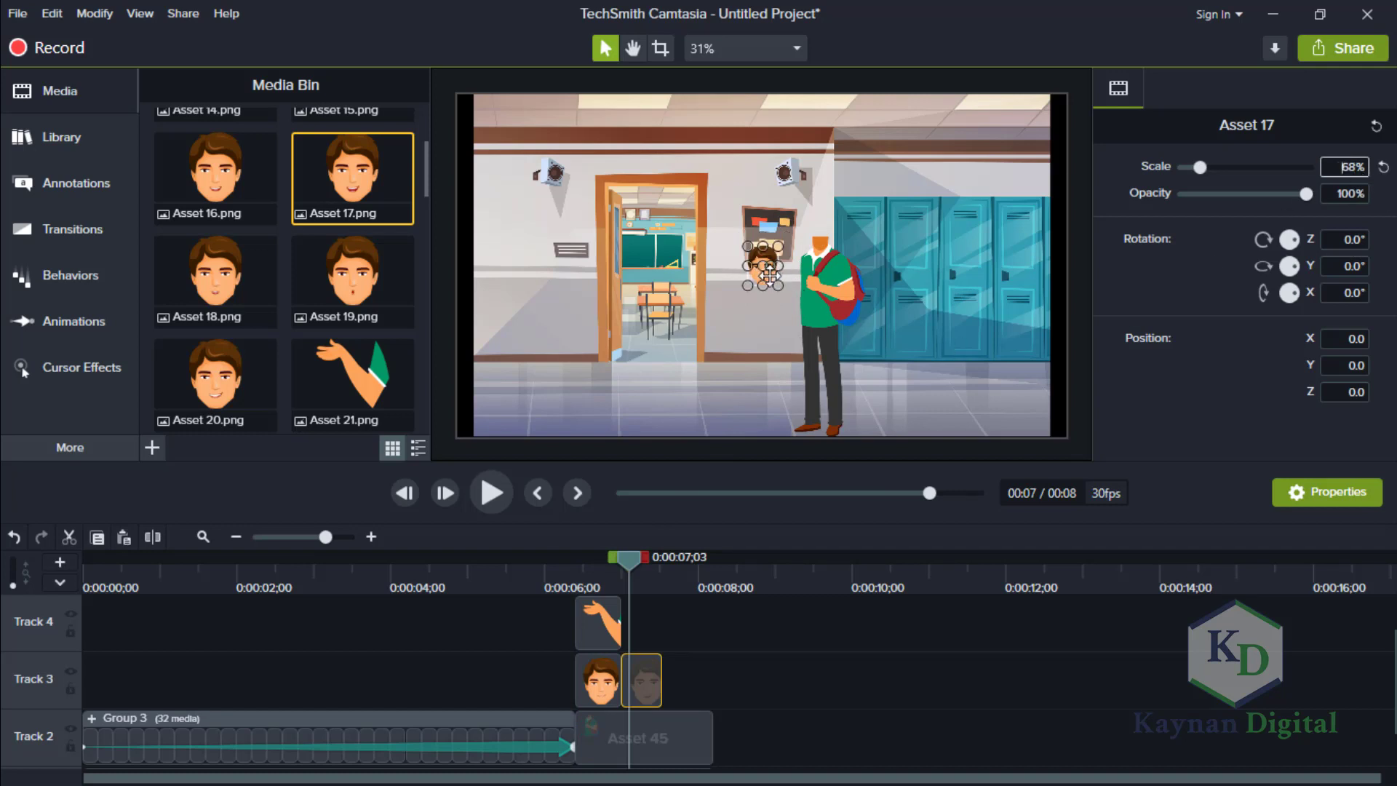
pyautogui.moveTo(771, 269); pyautogui.dragTo(824, 235)
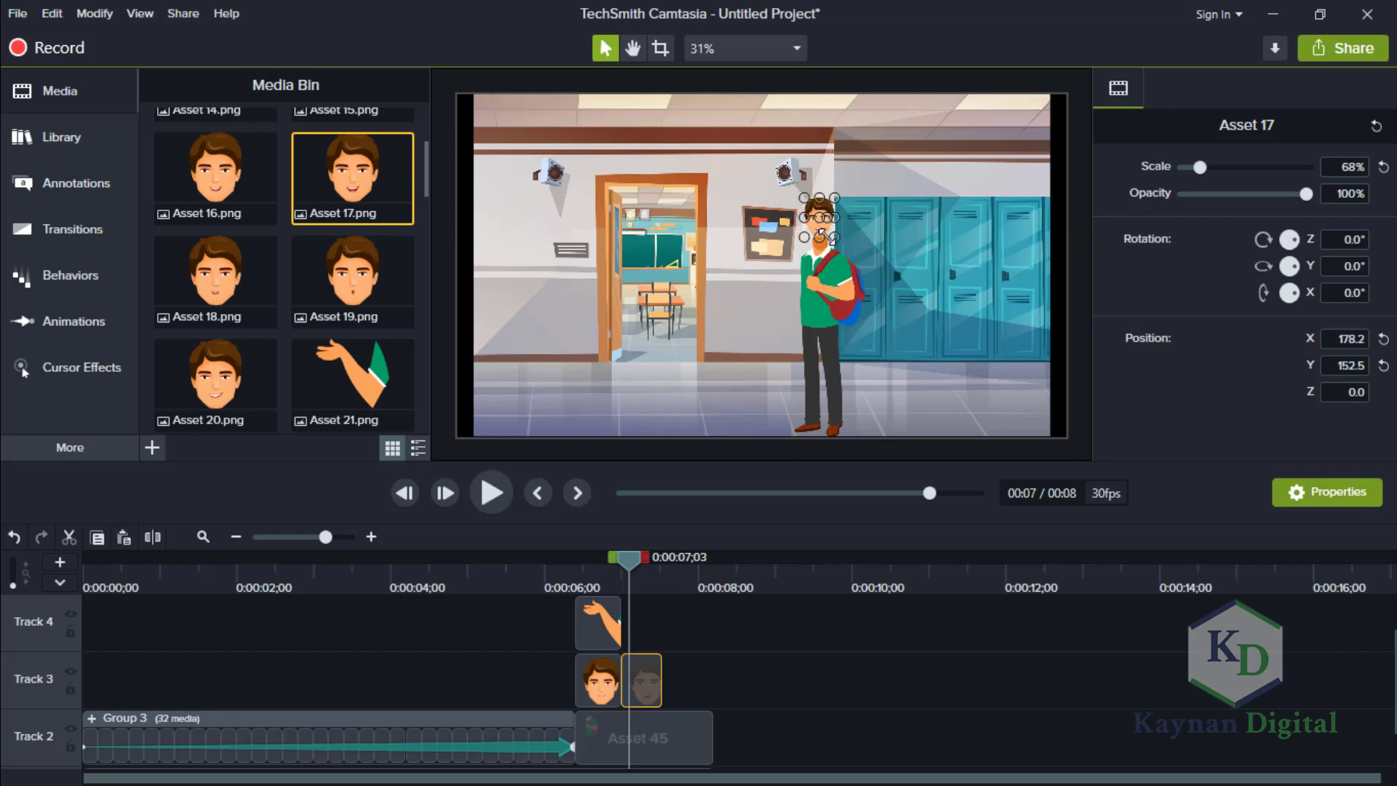
pyautogui.press('Down')
pyautogui.press('Down')
pyautogui.press('Down')
pyautogui.press('Down')
pyautogui.press('Down')
pyautogui.press('Down')
pyautogui.press('Down')
pyautogui.press('Down')
pyautogui.press('Down')
pyautogui.press('Down')
pyautogui.press('Down')
pyautogui.press('Down')
pyautogui.press('Down')
pyautogui.press('Down')
pyautogui.press('Down')
pyautogui.press('Down')
pyautogui.press('Down')
pyautogui.press('Down')
pyautogui.press('Down')
pyautogui.press('Down')
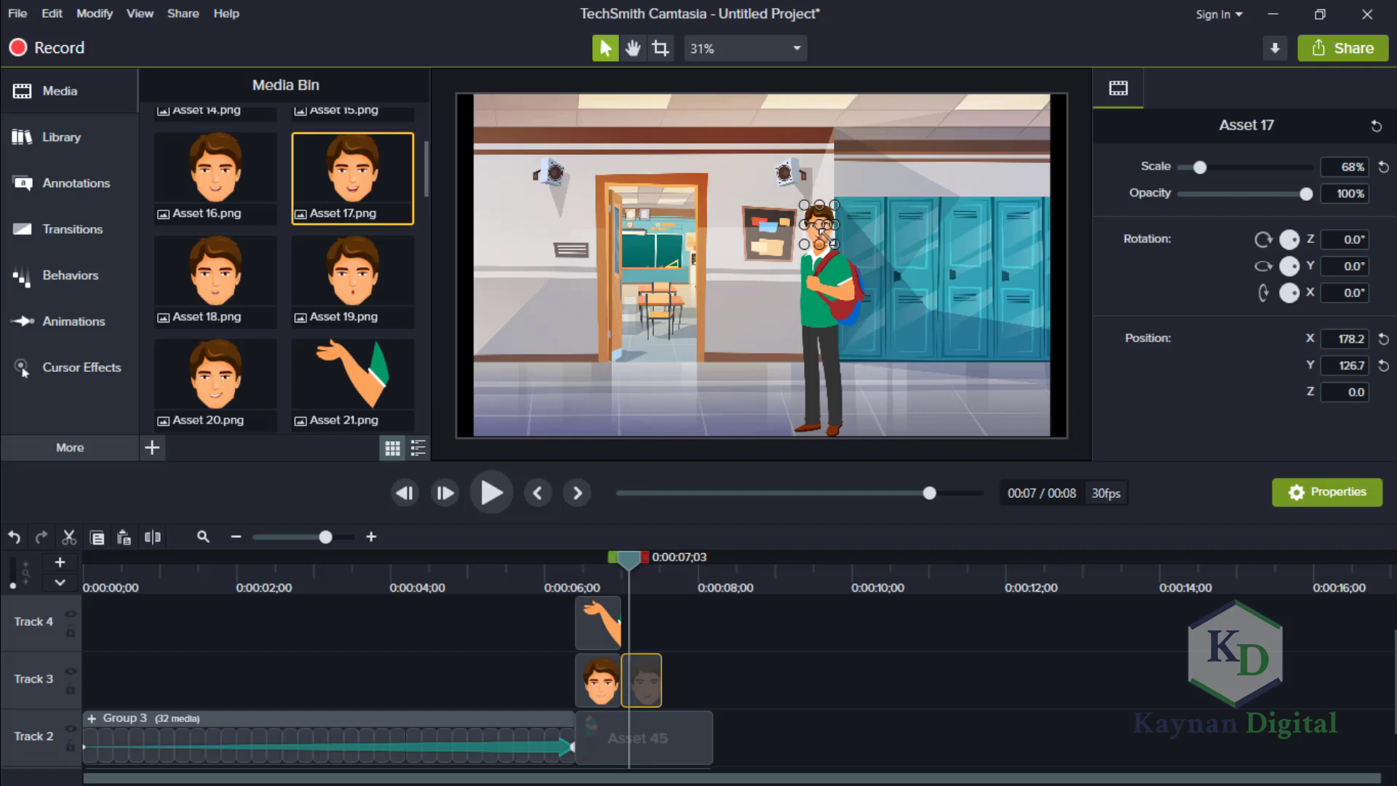
pyautogui.click(1011, 702)
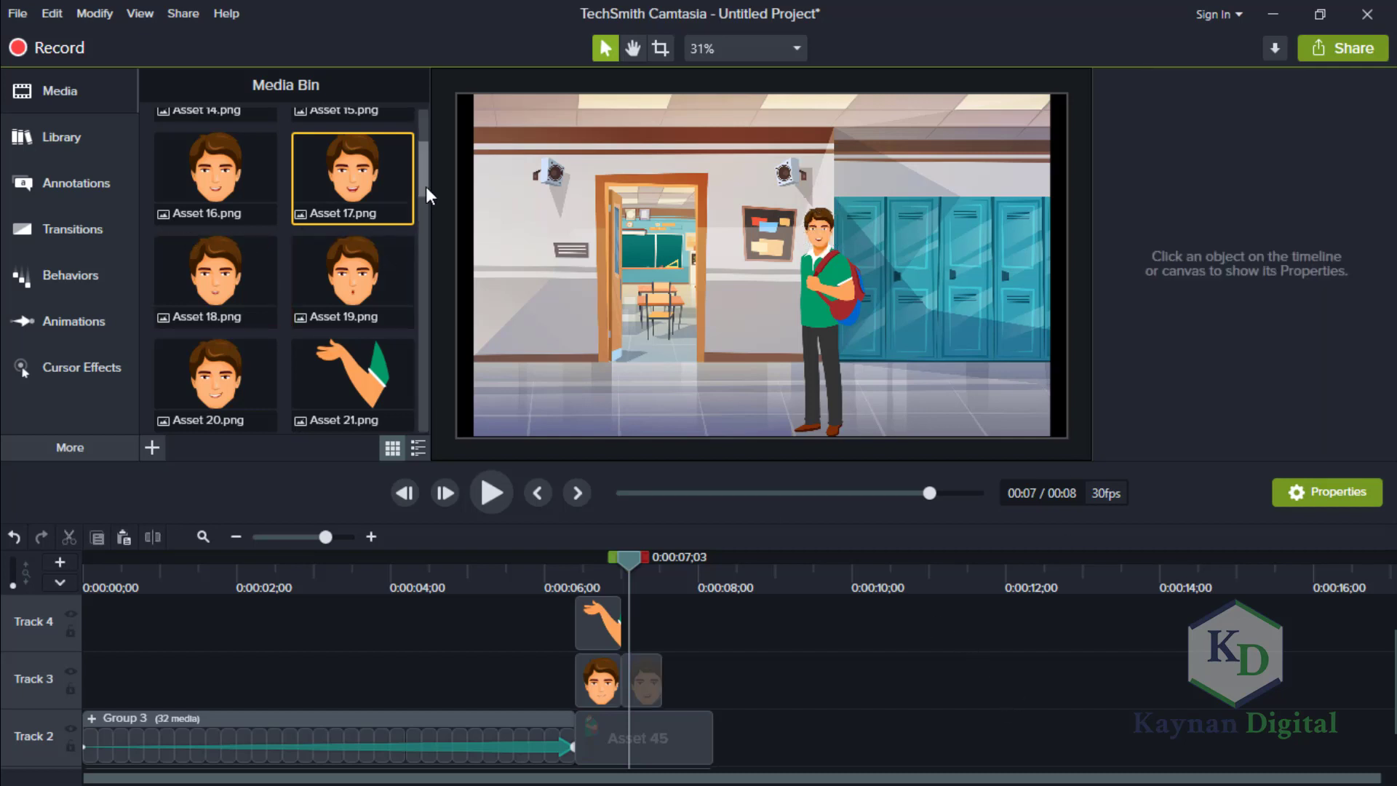
# Place Asset 23.png directly after the first arm on Track 4 and trim it to end with the Asset 17 head clip.
pyautogui.moveTo(426, 186); pyautogui.dragTo(426, 176)
pyautogui.scroll(-2, 425, 177)
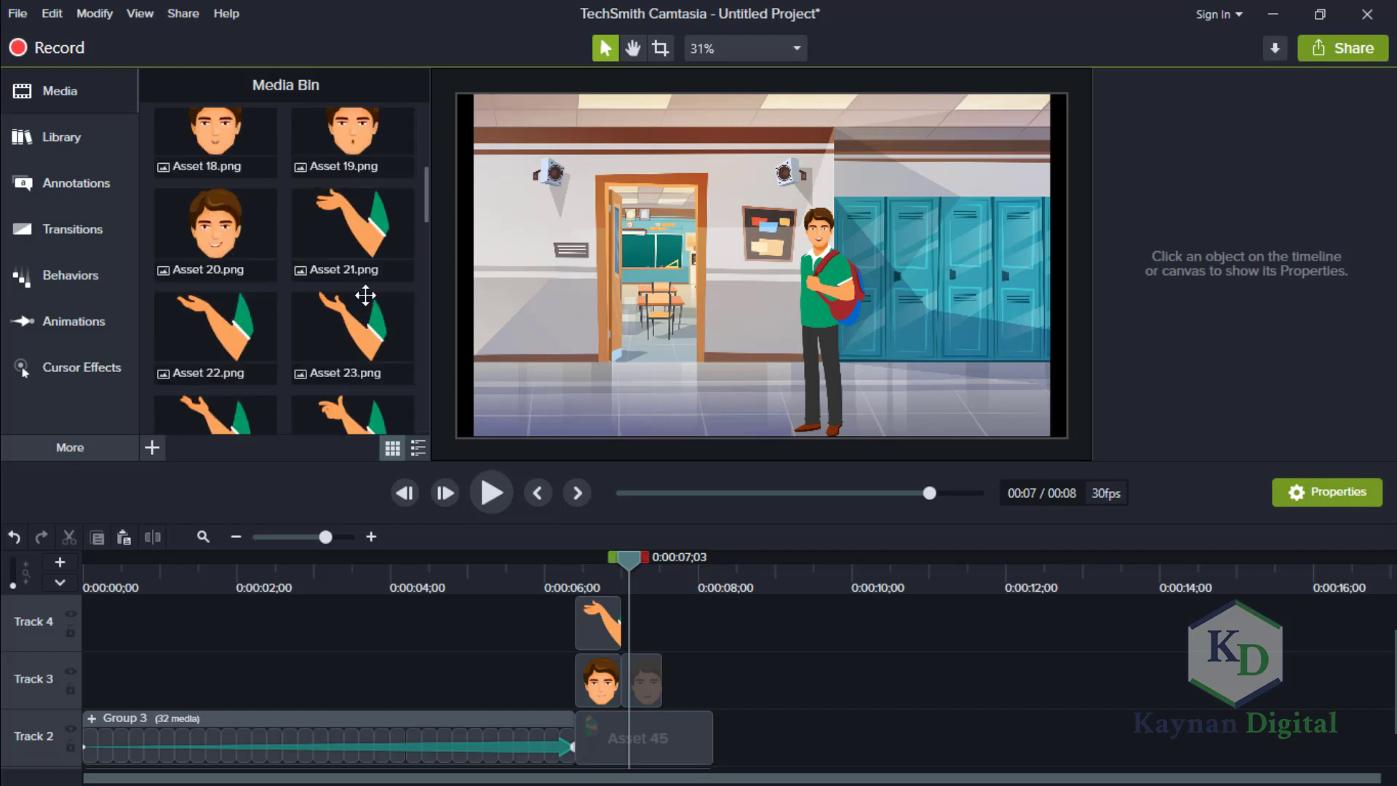
pyautogui.click(374, 329)
pyautogui.moveTo(375, 329); pyautogui.dragTo(617, 631)
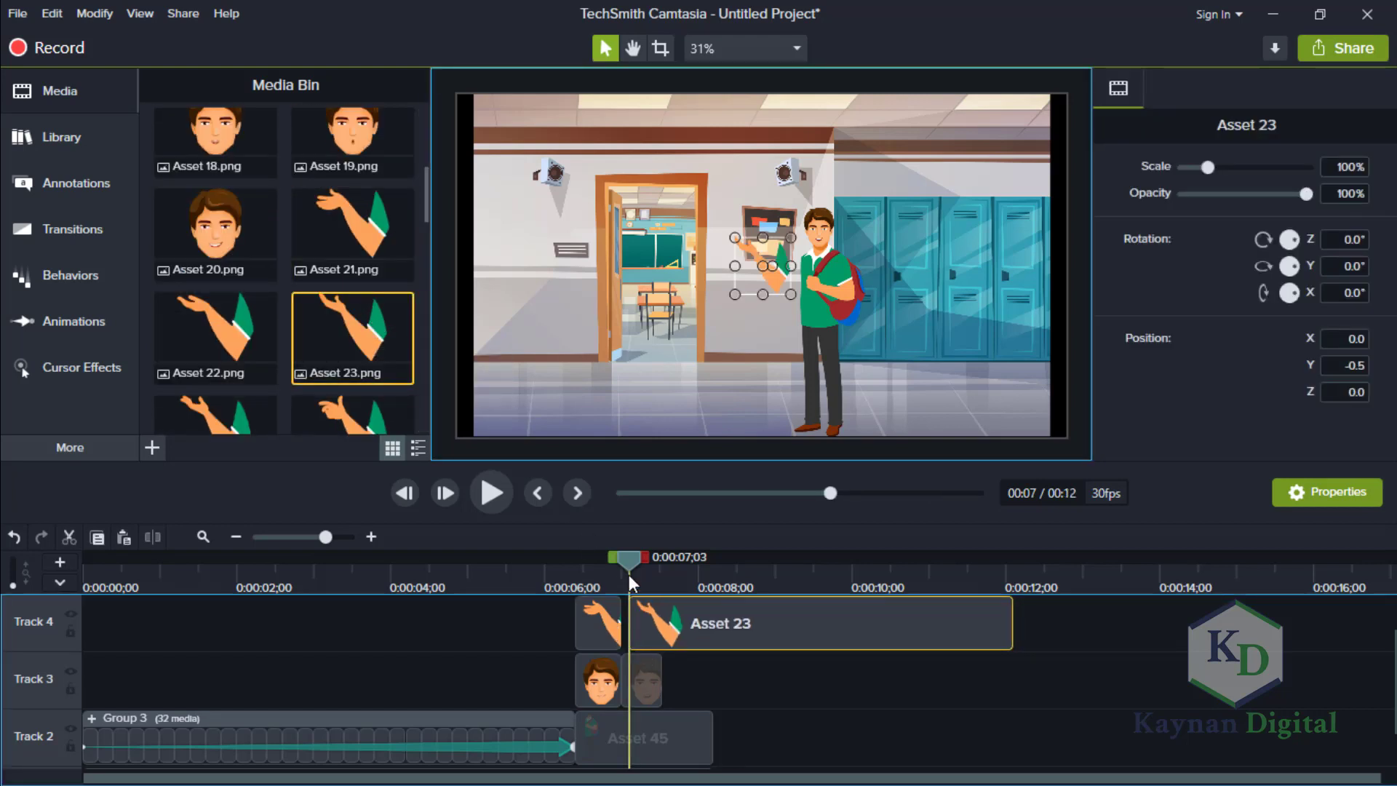
pyautogui.click(611, 550)
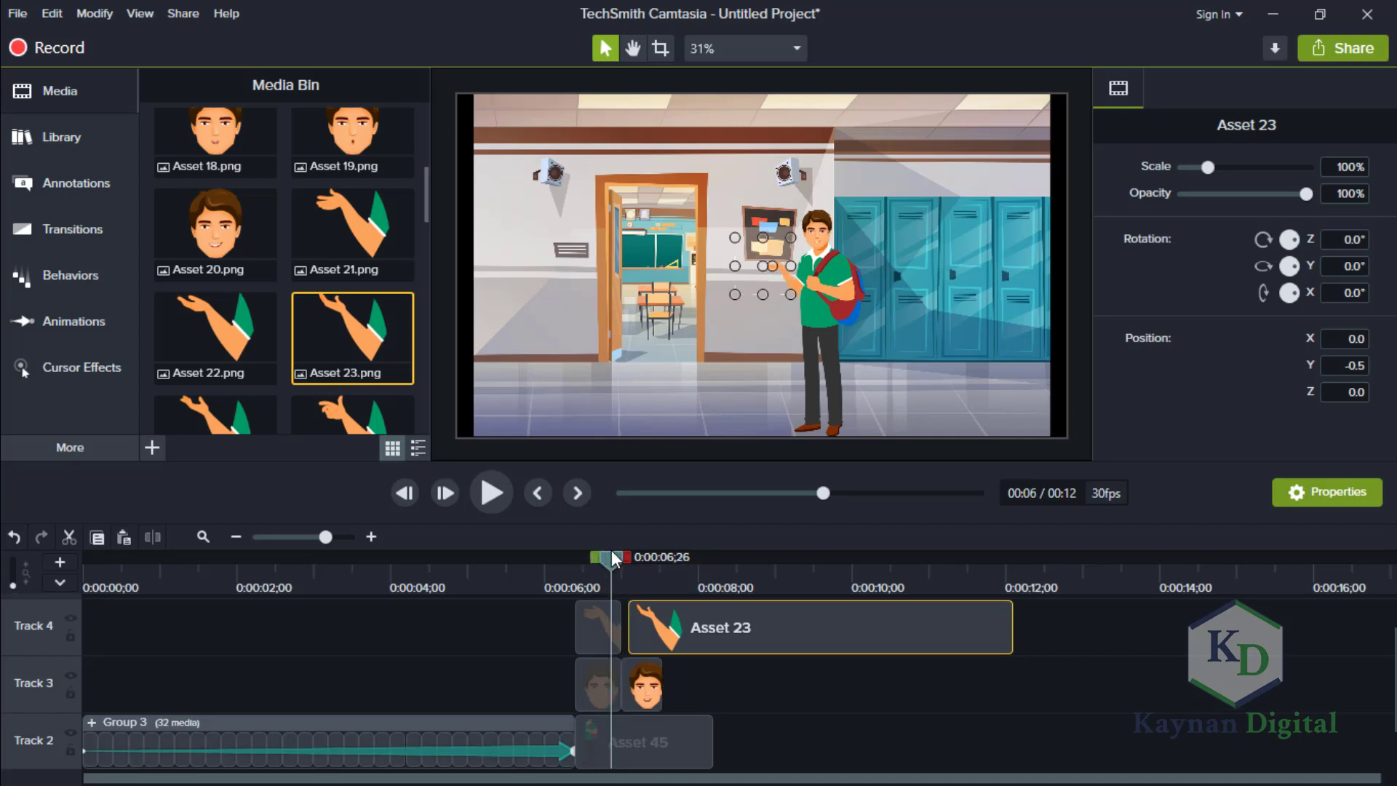
pyautogui.moveTo(702, 632); pyautogui.dragTo(679, 627)
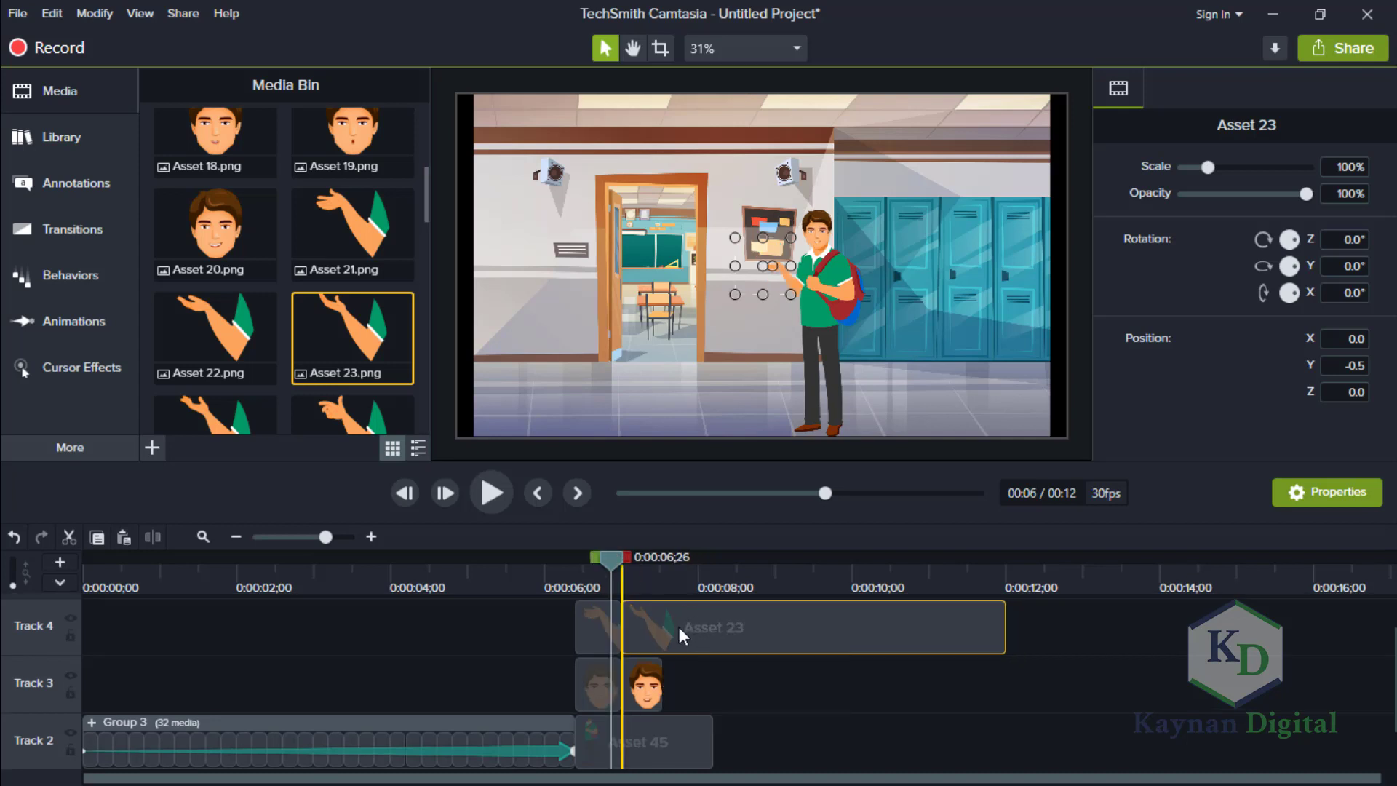
pyautogui.moveTo(1004, 615); pyautogui.dragTo(661, 623)
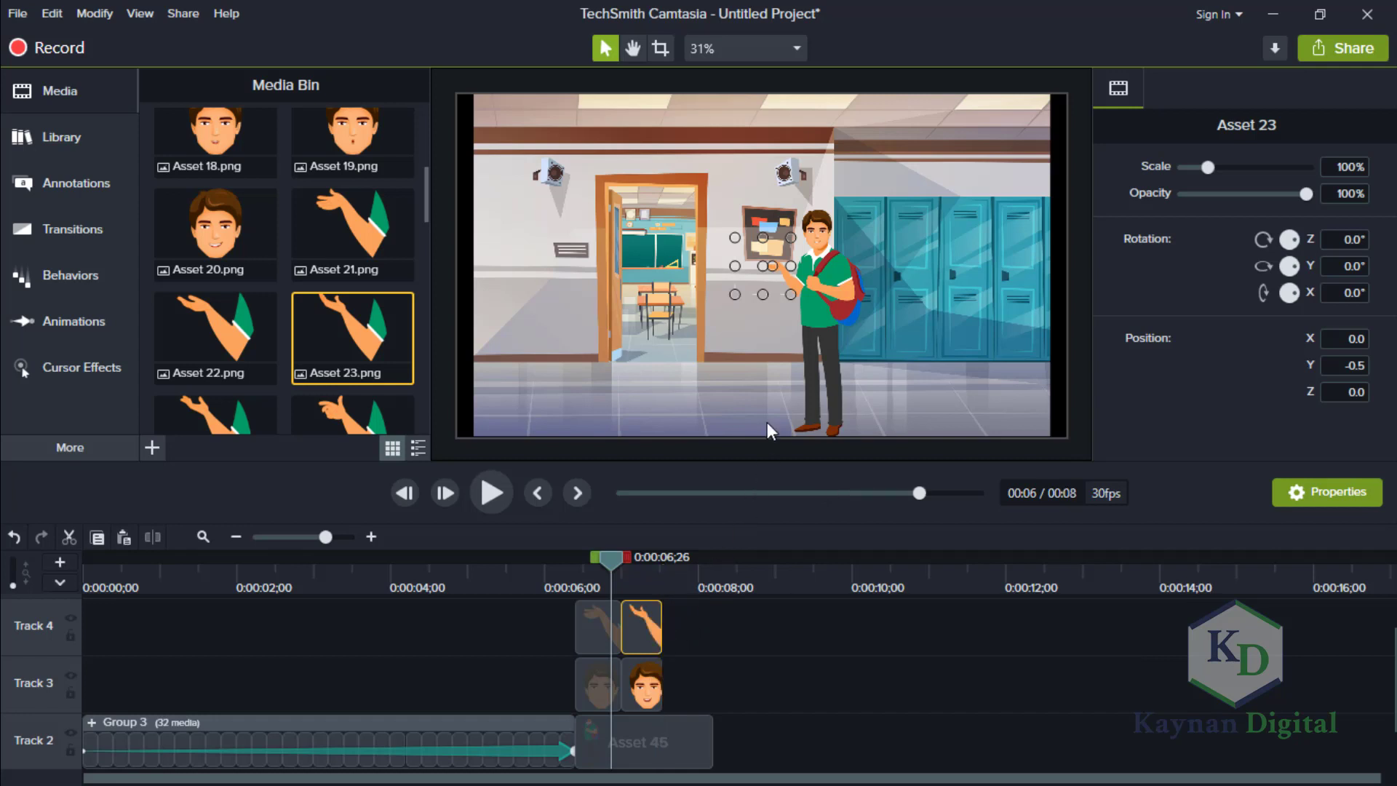
# At 0:00:07;05, set the Asset 23 arm's scale to 70% and attach it to the shoulder at X 81.9, Y -33.3.
pyautogui.click(627, 556)
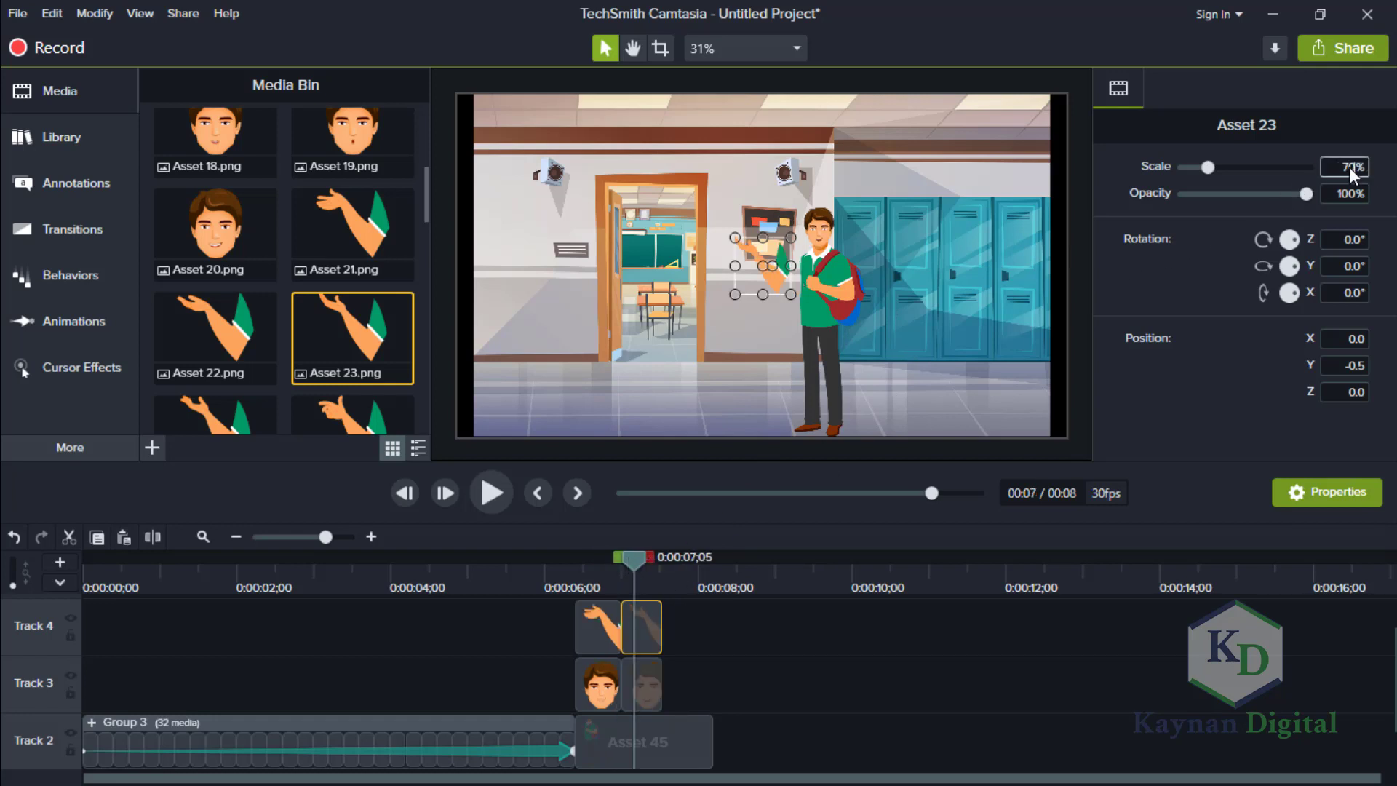
pyautogui.press('Return')
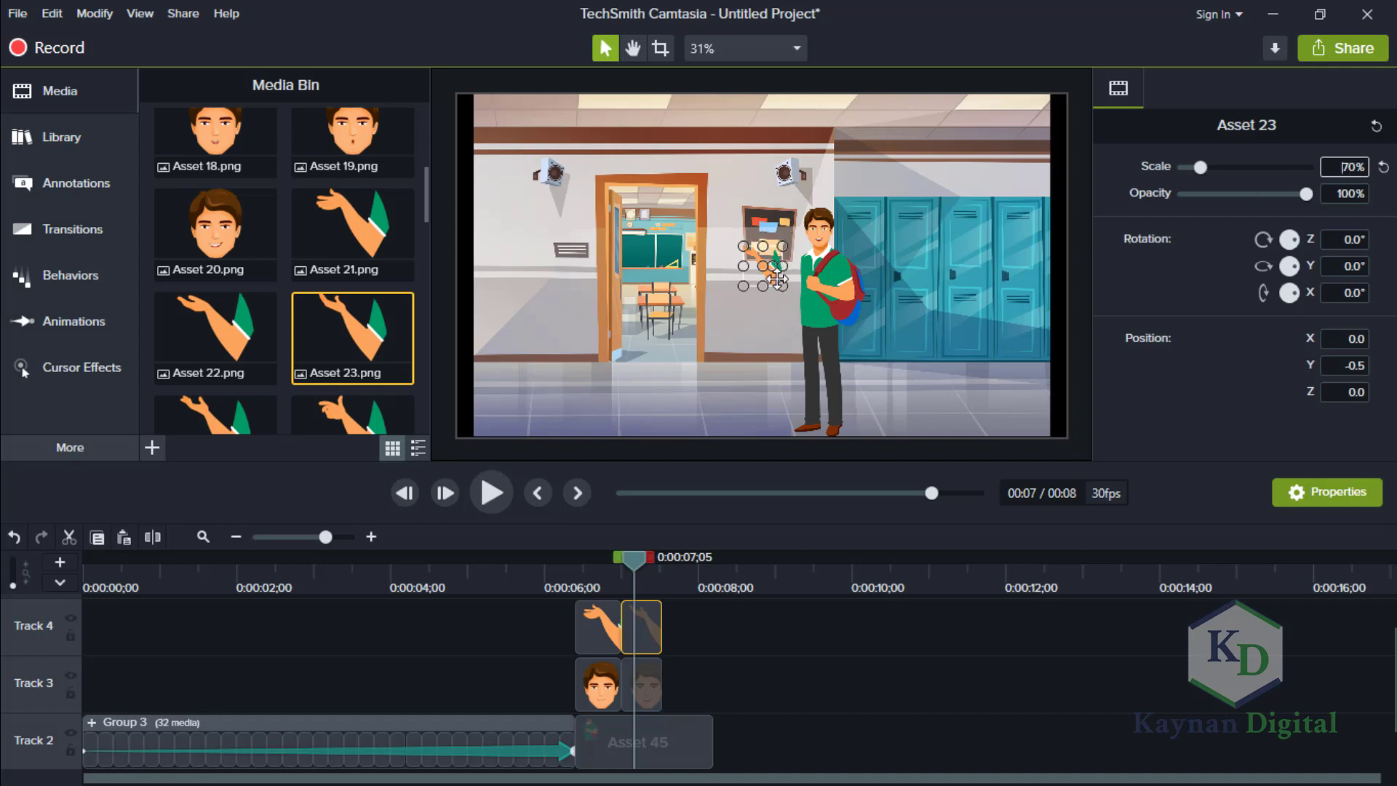
pyautogui.moveTo(778, 278); pyautogui.dragTo(799, 288)
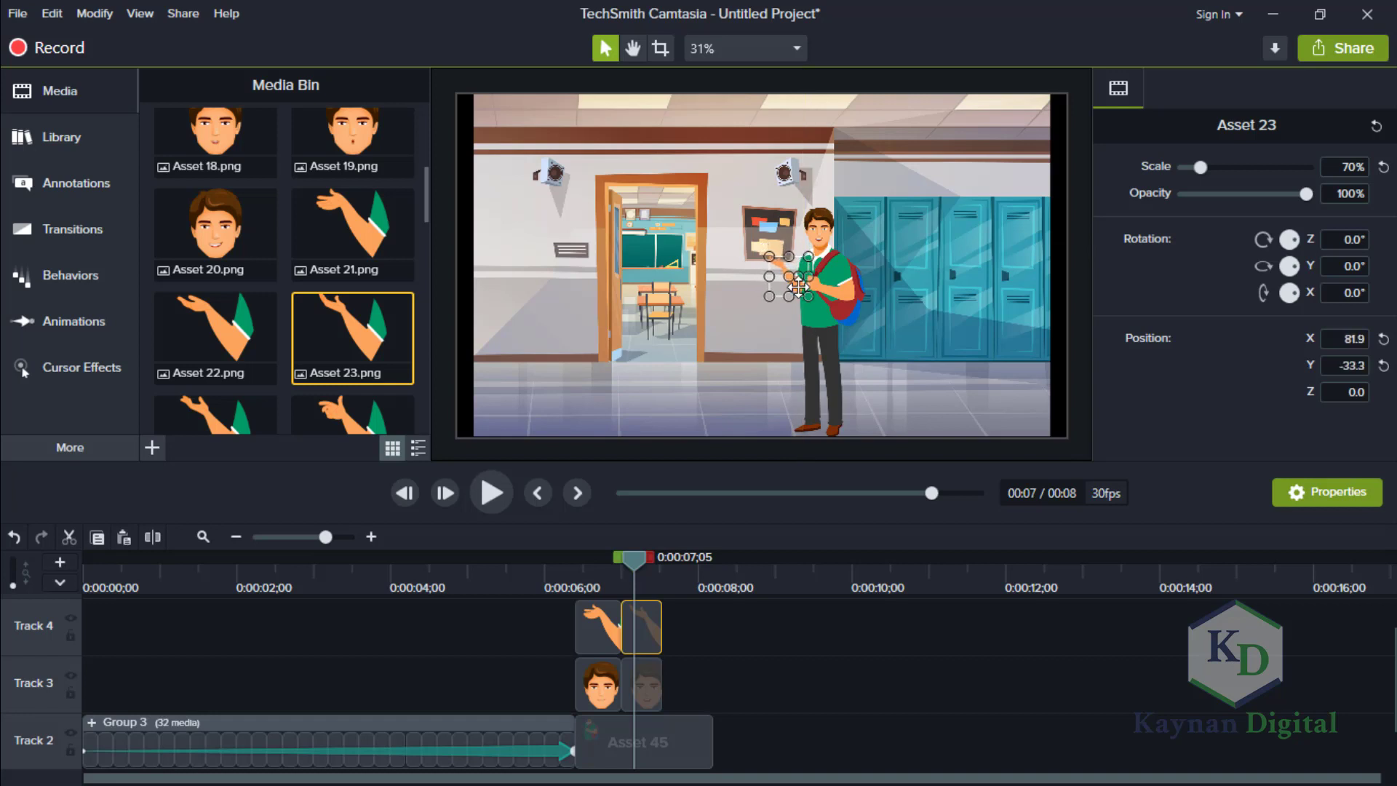
pyautogui.click(919, 708)
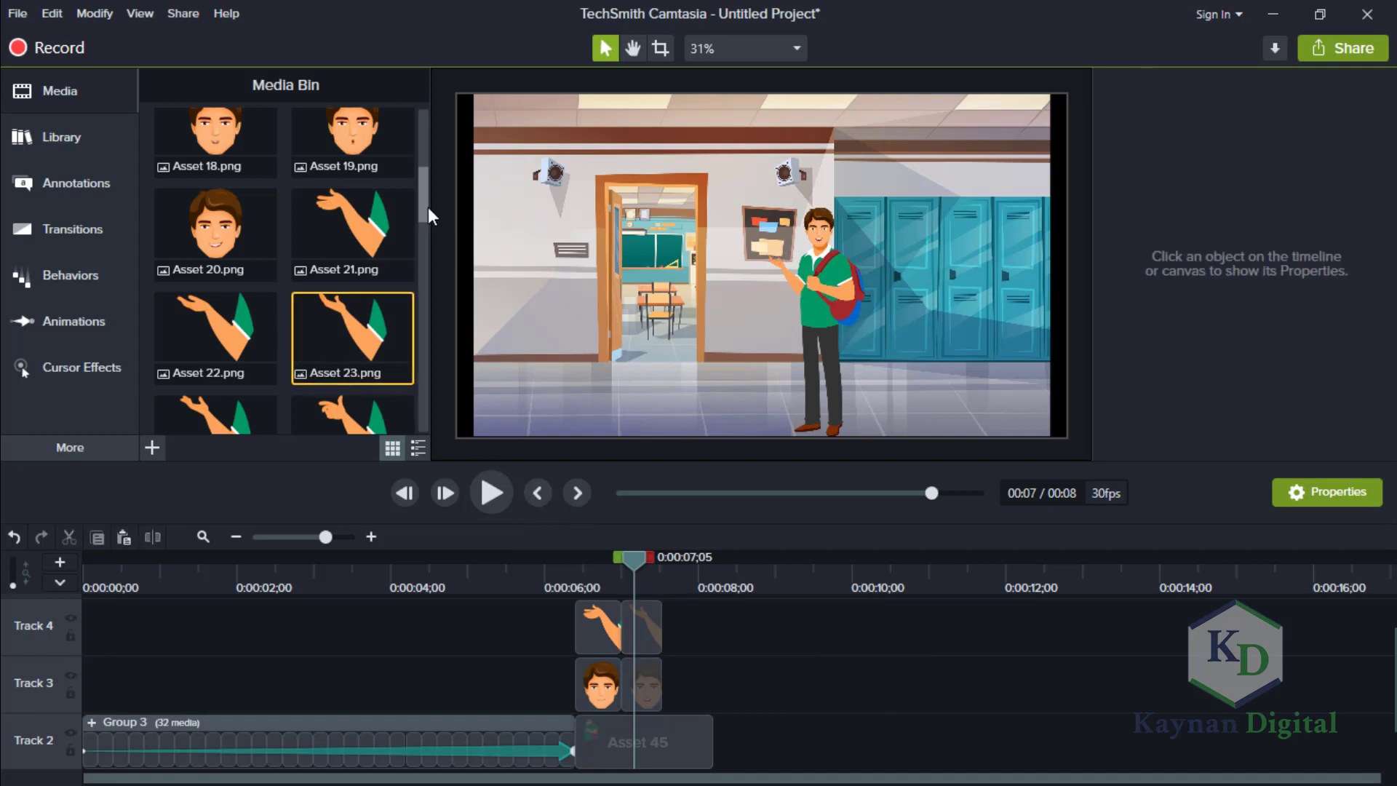
# Place the Asset 19.png head directly after Asset 17 on Track 3 and trim it to about 0.7 seconds.
pyautogui.moveTo(426, 206); pyautogui.dragTo(427, 198)
pyautogui.click(342, 193)
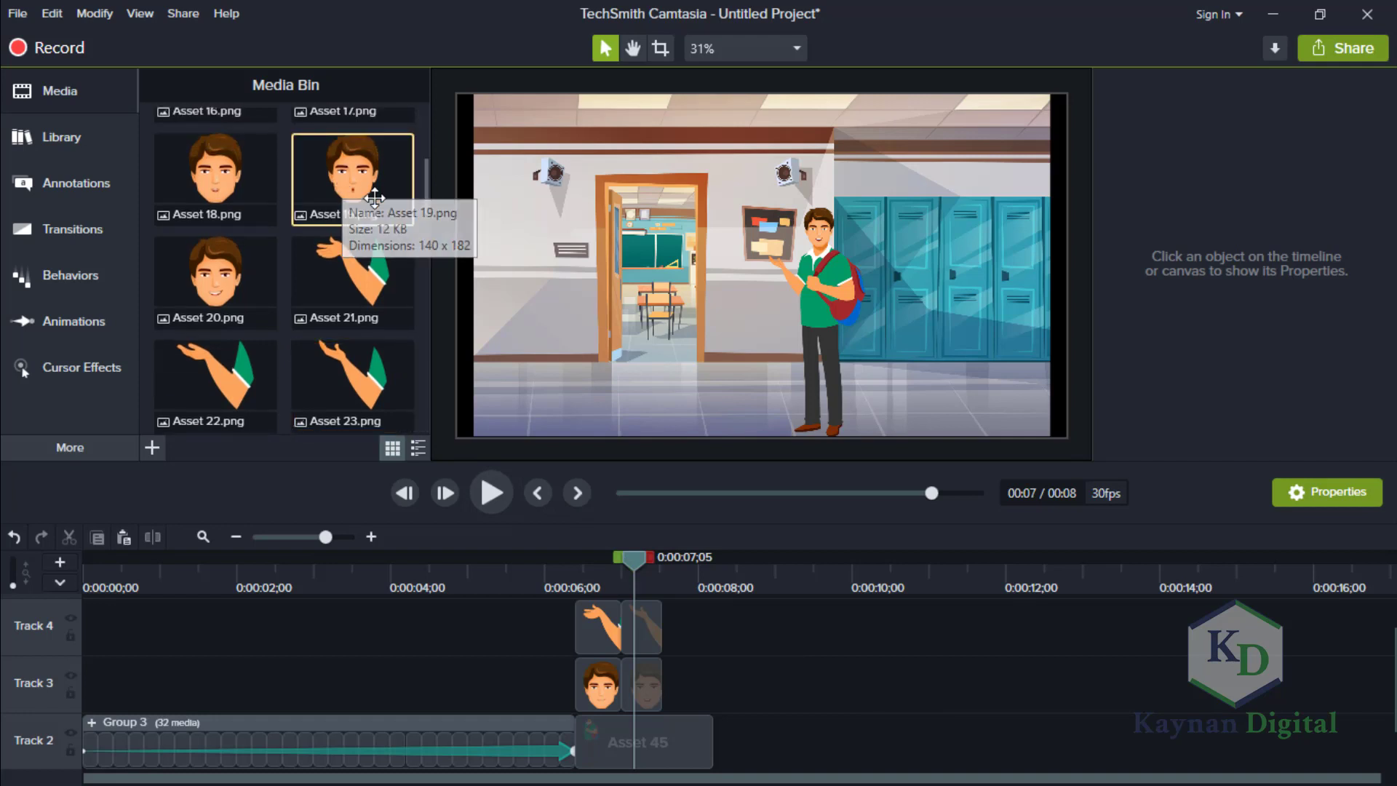
pyautogui.moveTo(342, 193); pyautogui.dragTo(671, 675)
pyautogui.rightClick(633, 692)
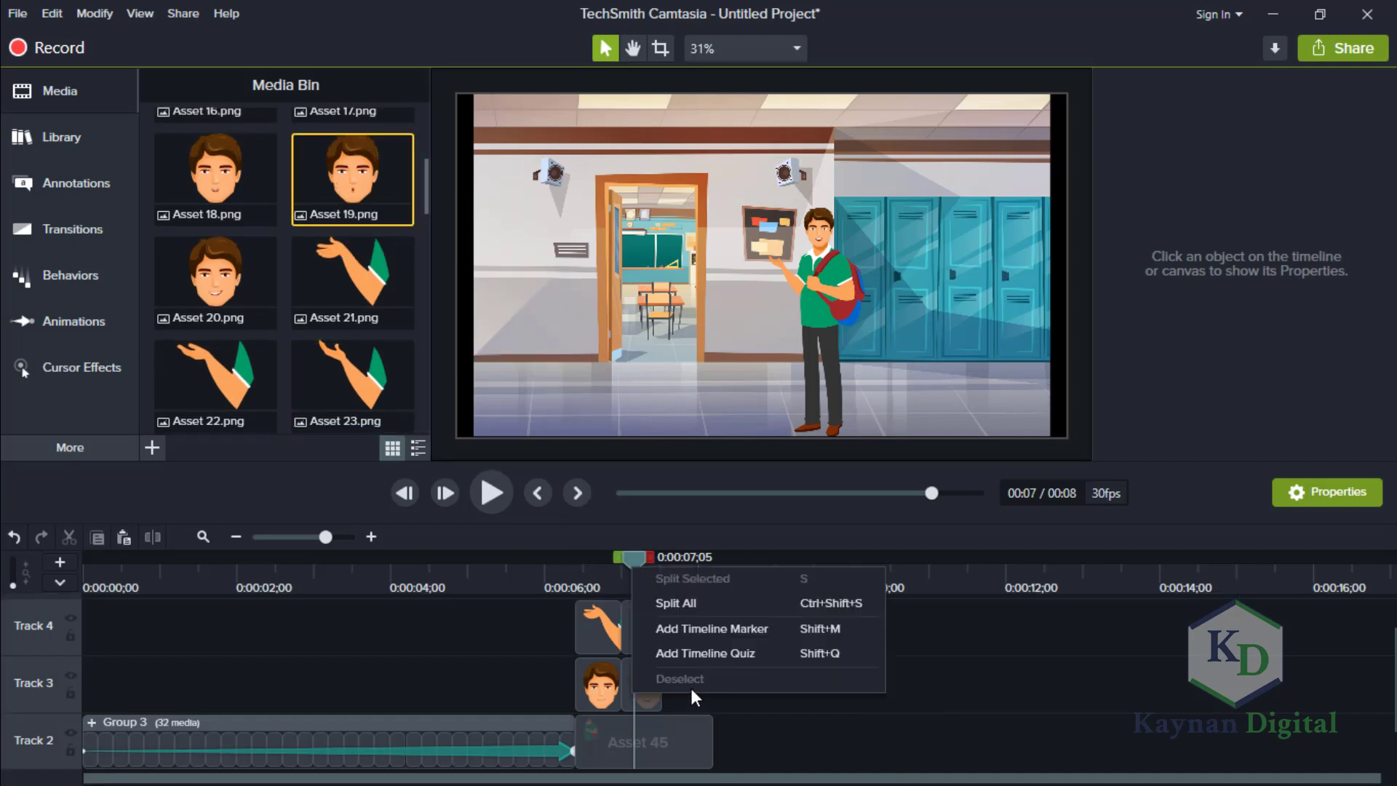
pyautogui.click(886, 711)
pyautogui.moveTo(387, 193); pyautogui.dragTo(657, 689)
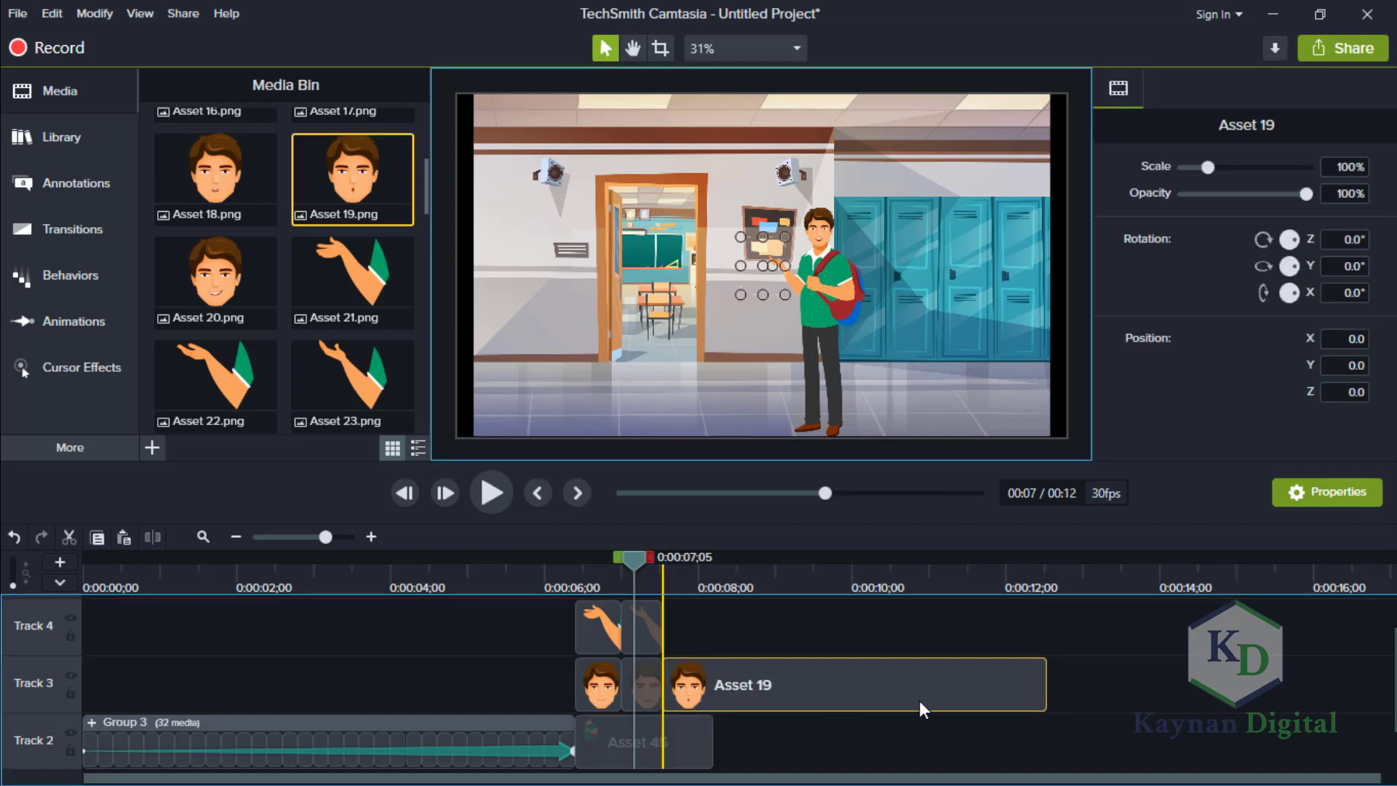
pyautogui.moveTo(1045, 680); pyautogui.dragTo(706, 676)
pyautogui.moveTo(715, 676); pyautogui.dragTo(716, 677)
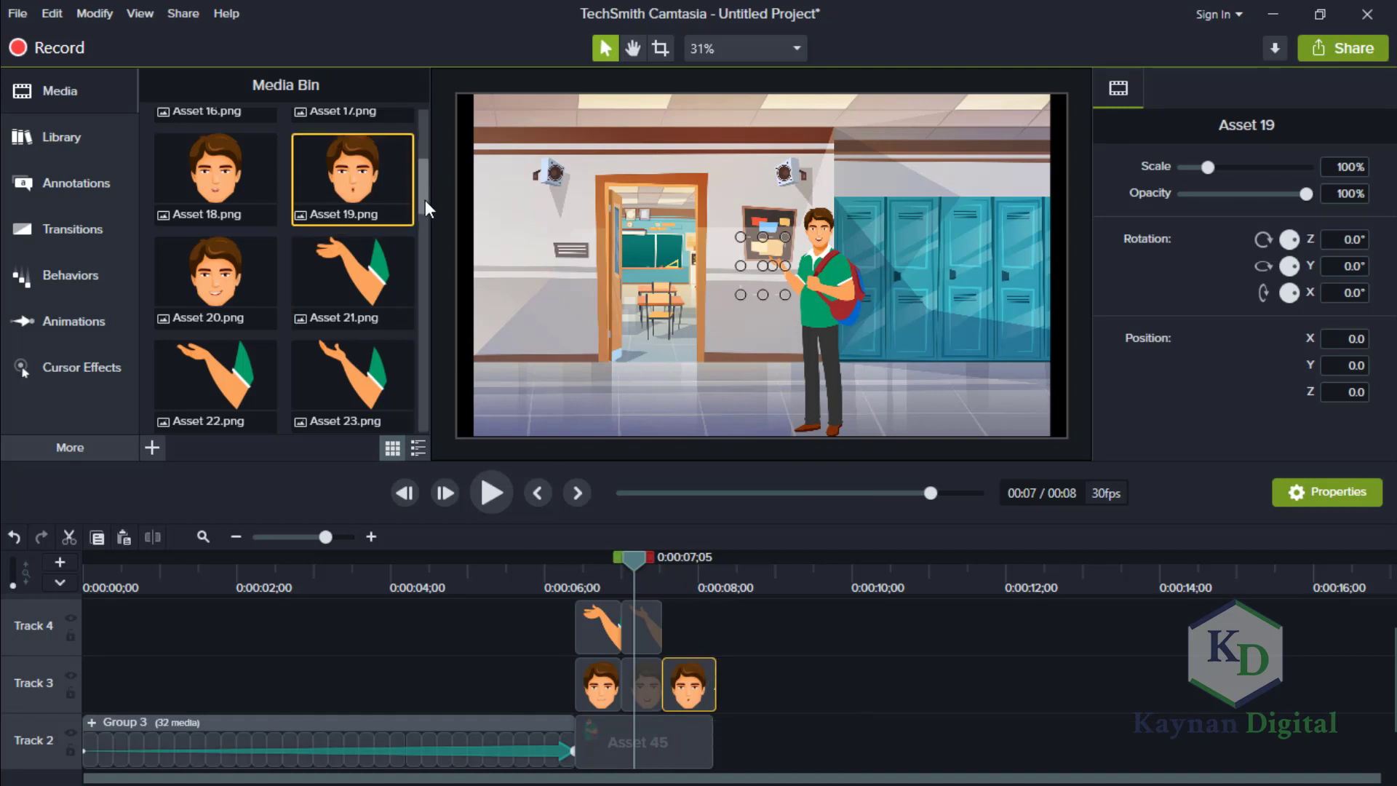
# Add Asset 25.png to Track 4 and move the clip away from the Asset 23 arm, leaving a gap between them.
pyautogui.scroll(-2, 425, 221)
pyautogui.click(352, 273)
pyautogui.moveTo(352, 273); pyautogui.dragTo(662, 629)
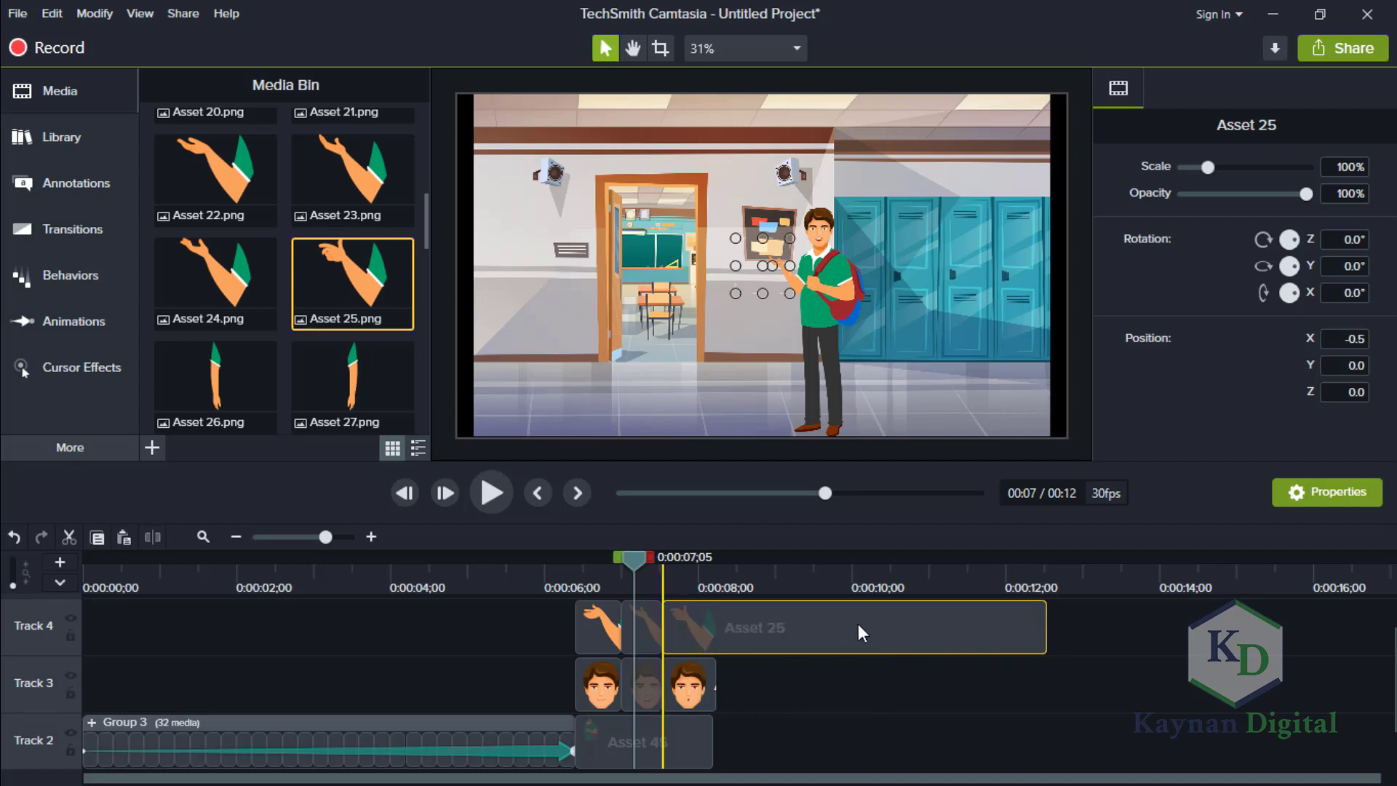
pyautogui.moveTo(858, 623); pyautogui.dragTo(956, 625)
# Extend the Asset 45 body clip on Track 2 to end with the Asset 19 head clip.
pyautogui.click(688, 676)
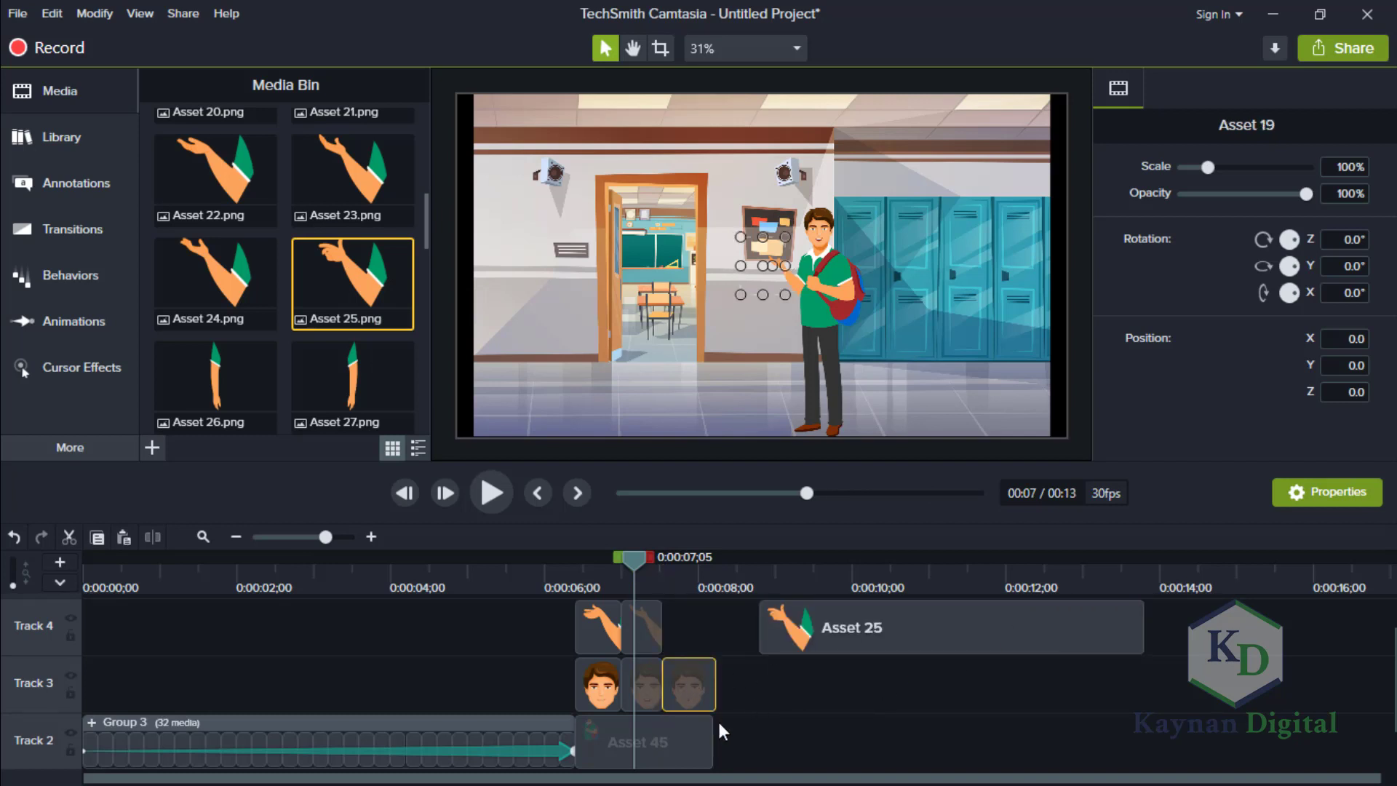
pyautogui.click(713, 727)
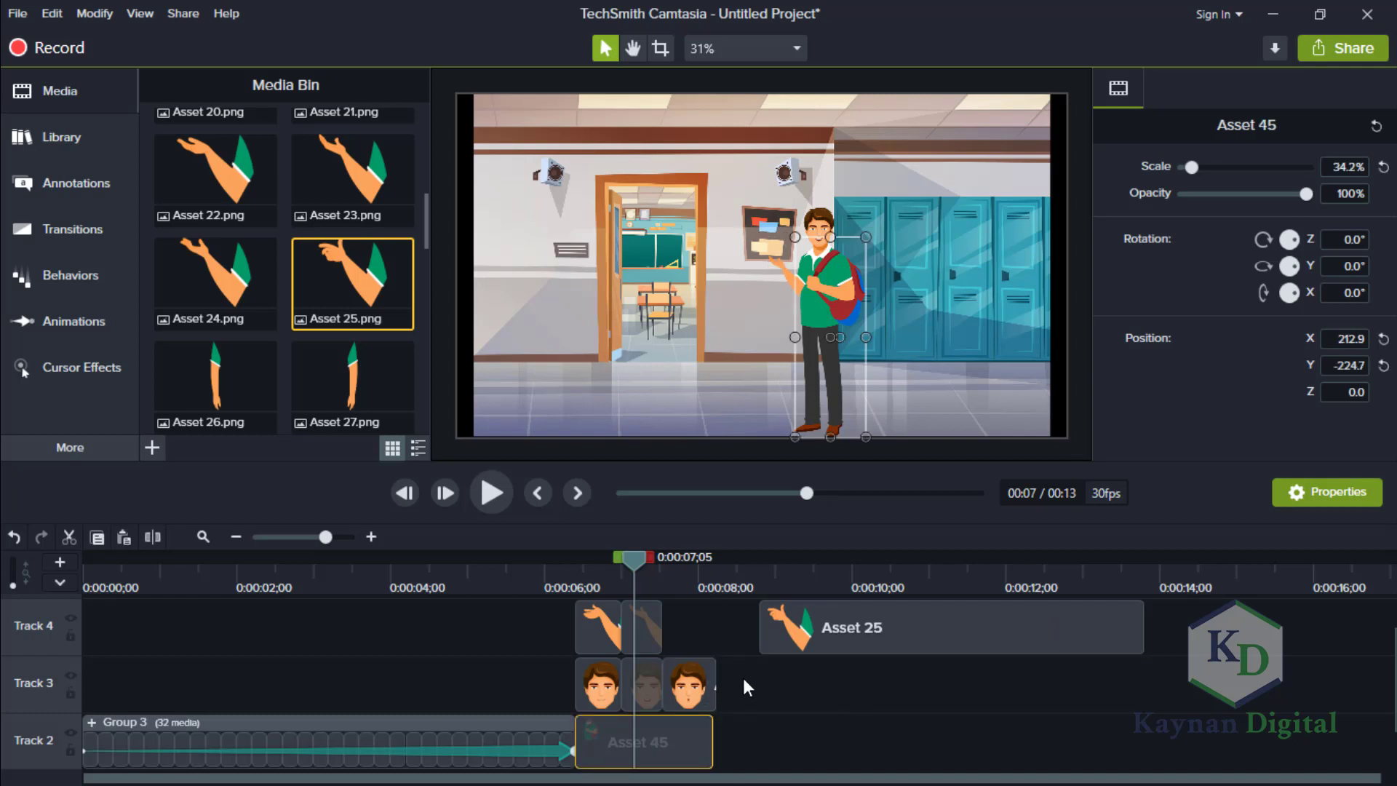
pyautogui.moveTo(713, 723); pyautogui.dragTo(722, 725)
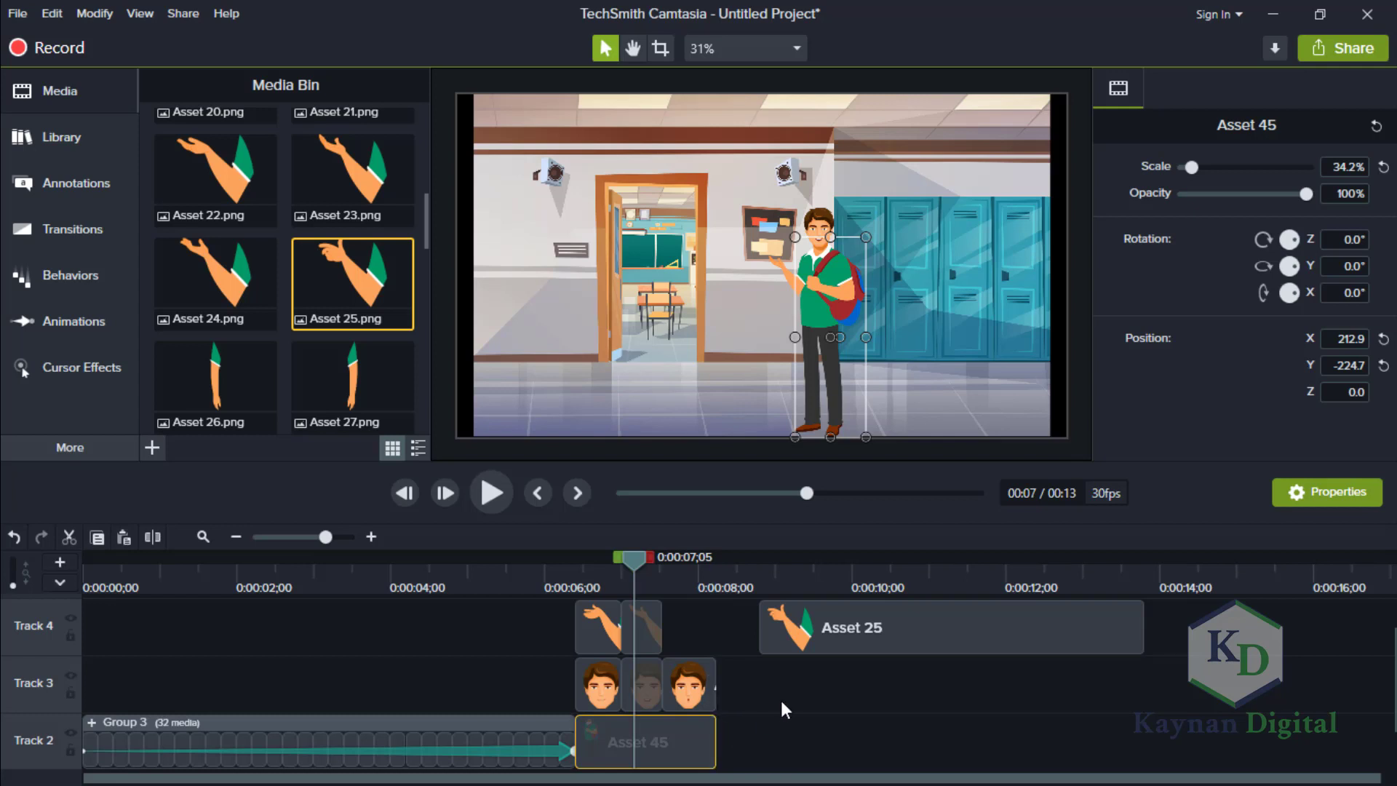
# At 0:00:07;22, set the Asset 19 head's scale to 68%.
pyautogui.click(708, 687)
pyautogui.click(675, 574)
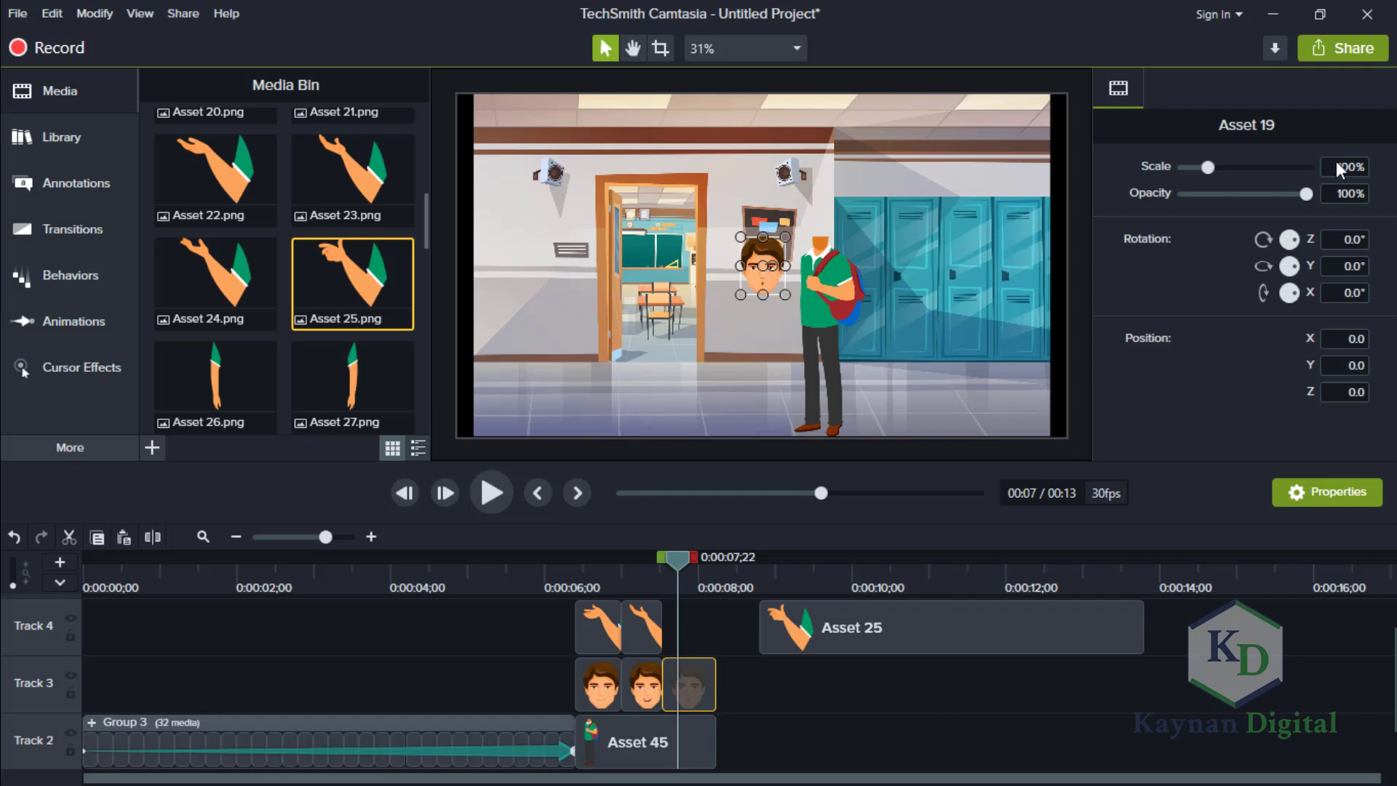
pyautogui.click(1357, 175)
pyautogui.write('68')
pyautogui.press('Return')
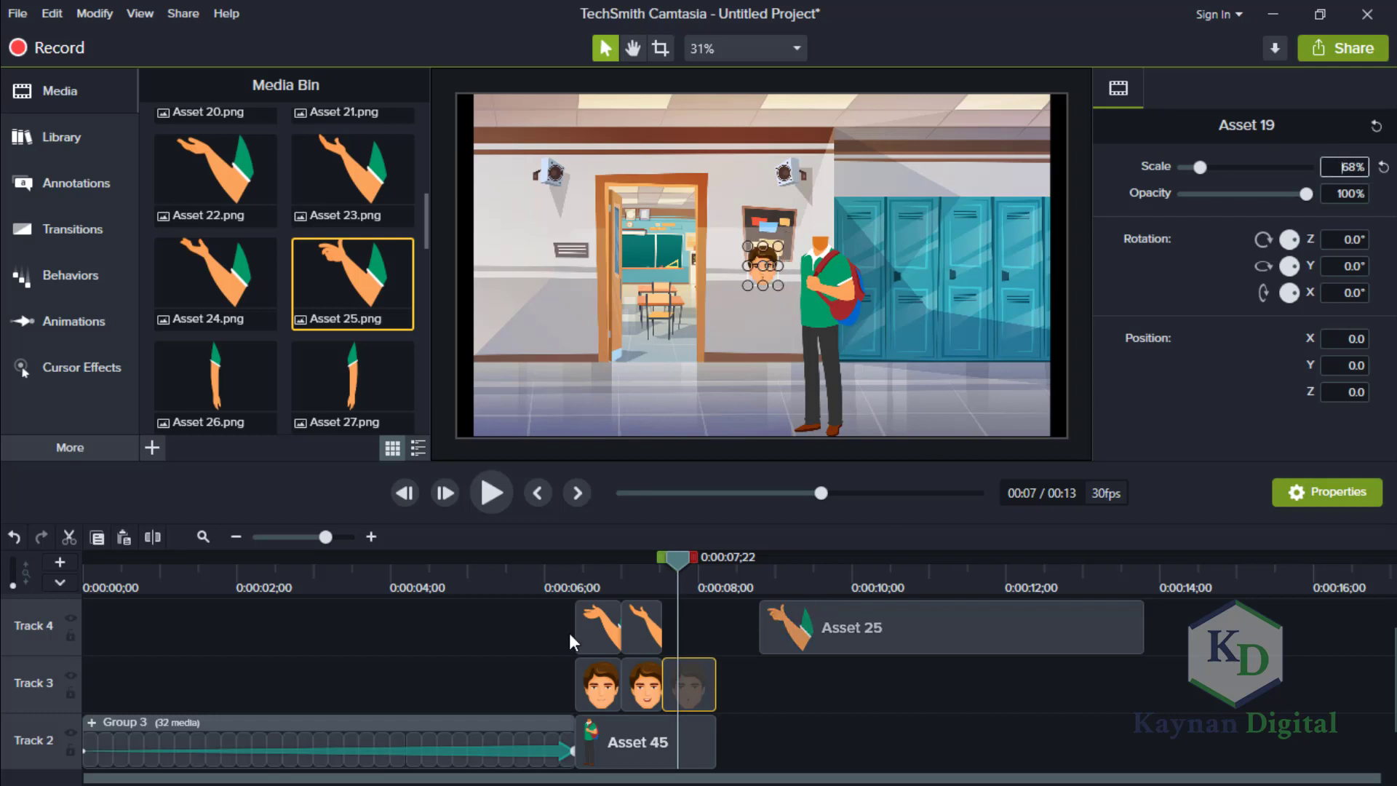
pyautogui.moveTo(771, 627); pyautogui.dragTo(656, 624)
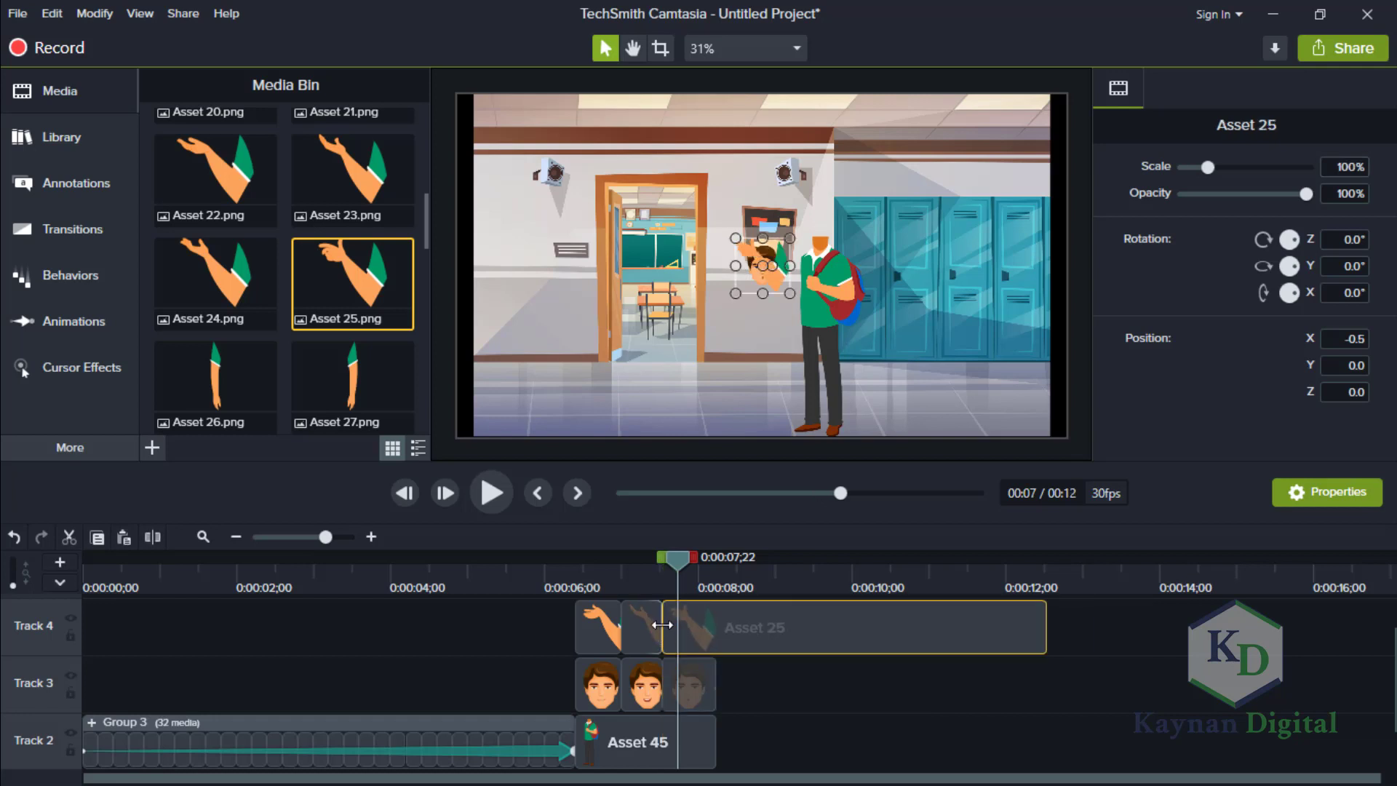
pyautogui.click(701, 688)
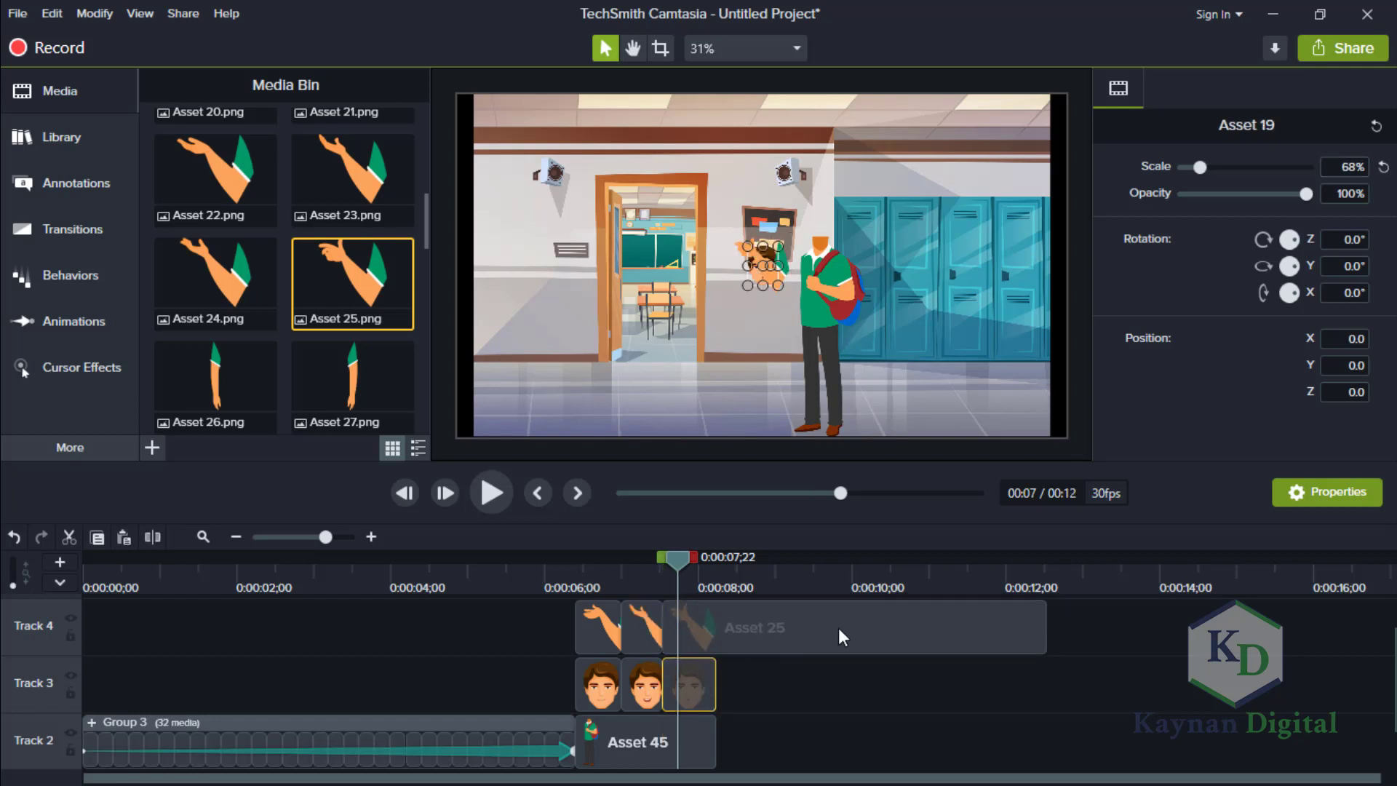
pyautogui.hotkey('ctrl', 'z')
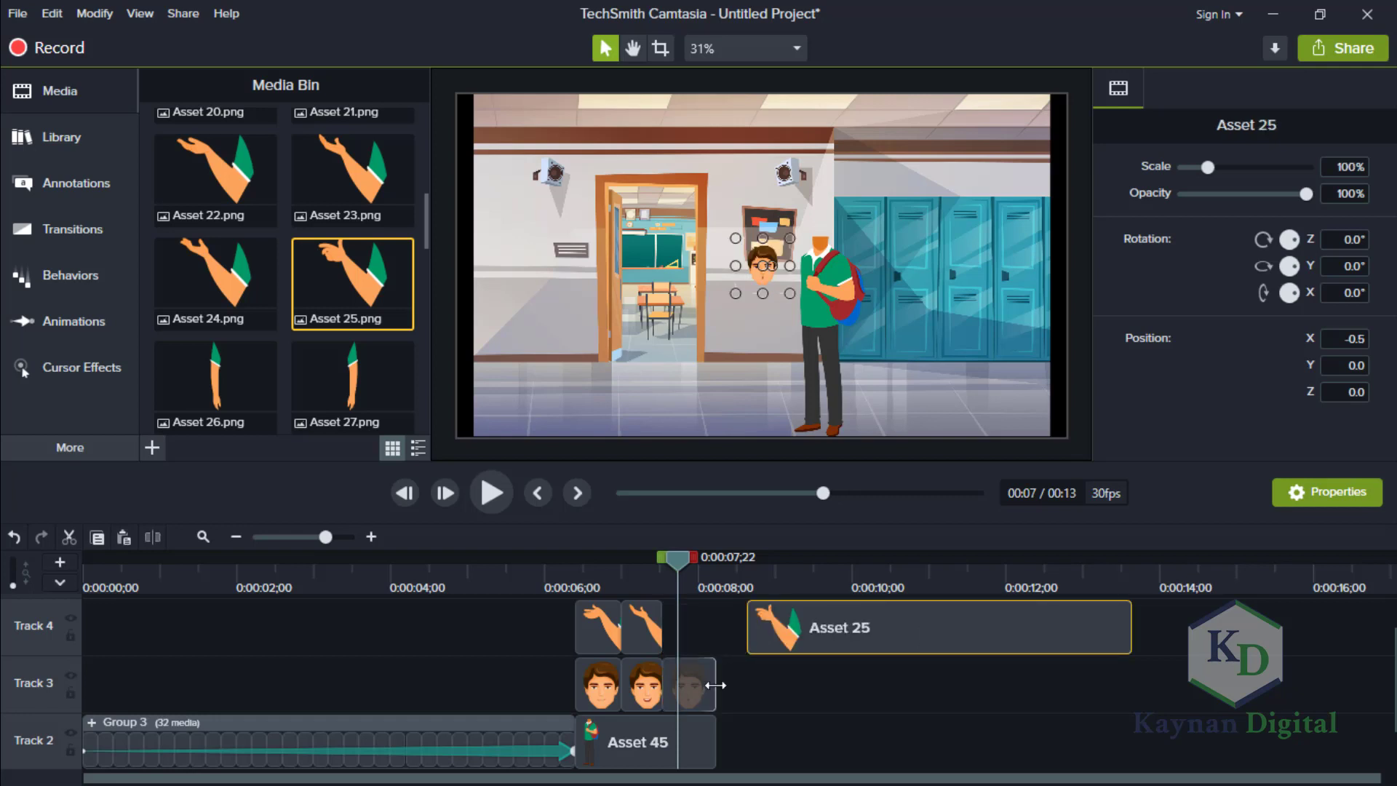
# Fit the Asset 19 head onto the character's neck at X 178.2, Y 129.9.
pyautogui.click(704, 684)
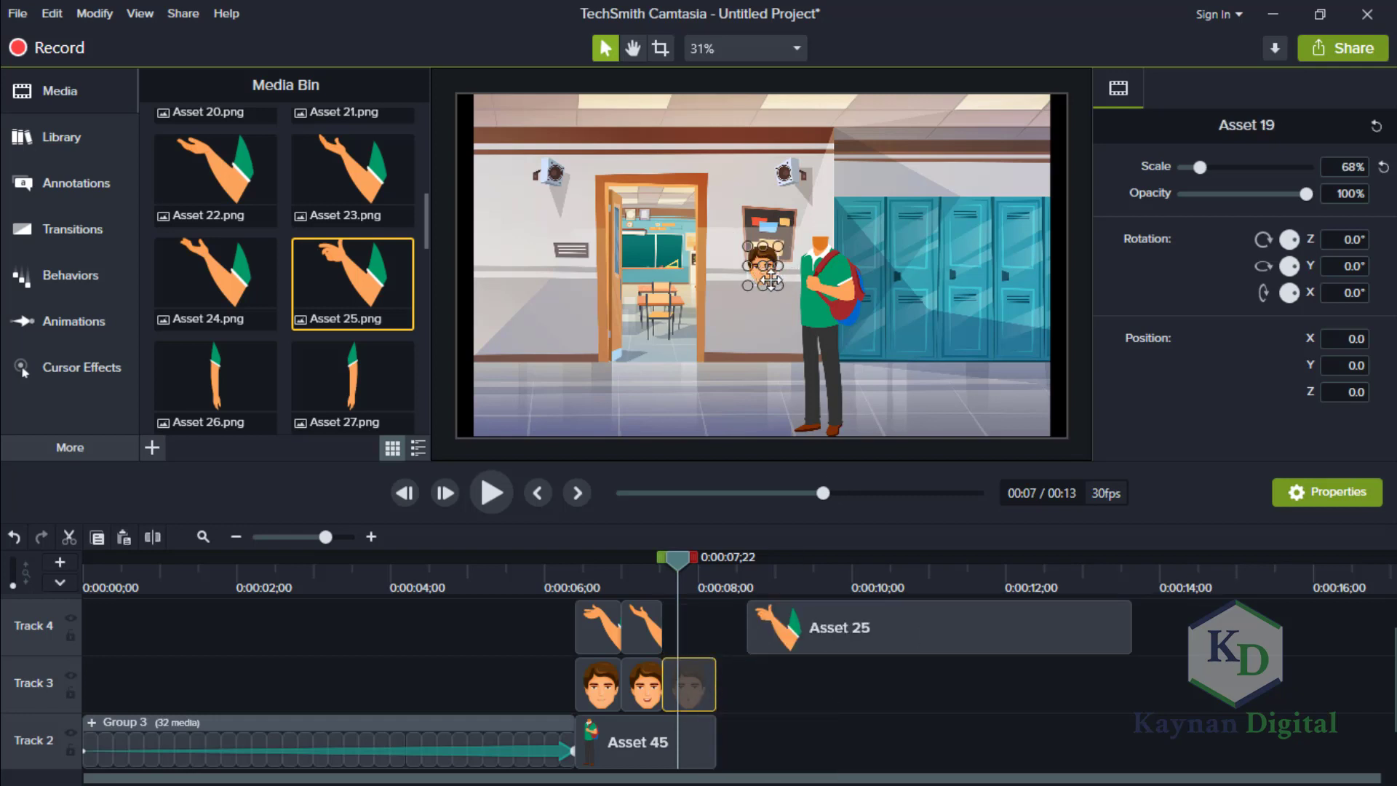
pyautogui.moveTo(771, 280); pyautogui.dragTo(826, 237)
pyautogui.press('Down')
pyautogui.press('Down')
pyautogui.press('Down')
pyautogui.press('Down')
pyautogui.press('Right')
pyautogui.press('Right')
pyautogui.press('Right')
pyautogui.press('Right')
pyautogui.press('Right')
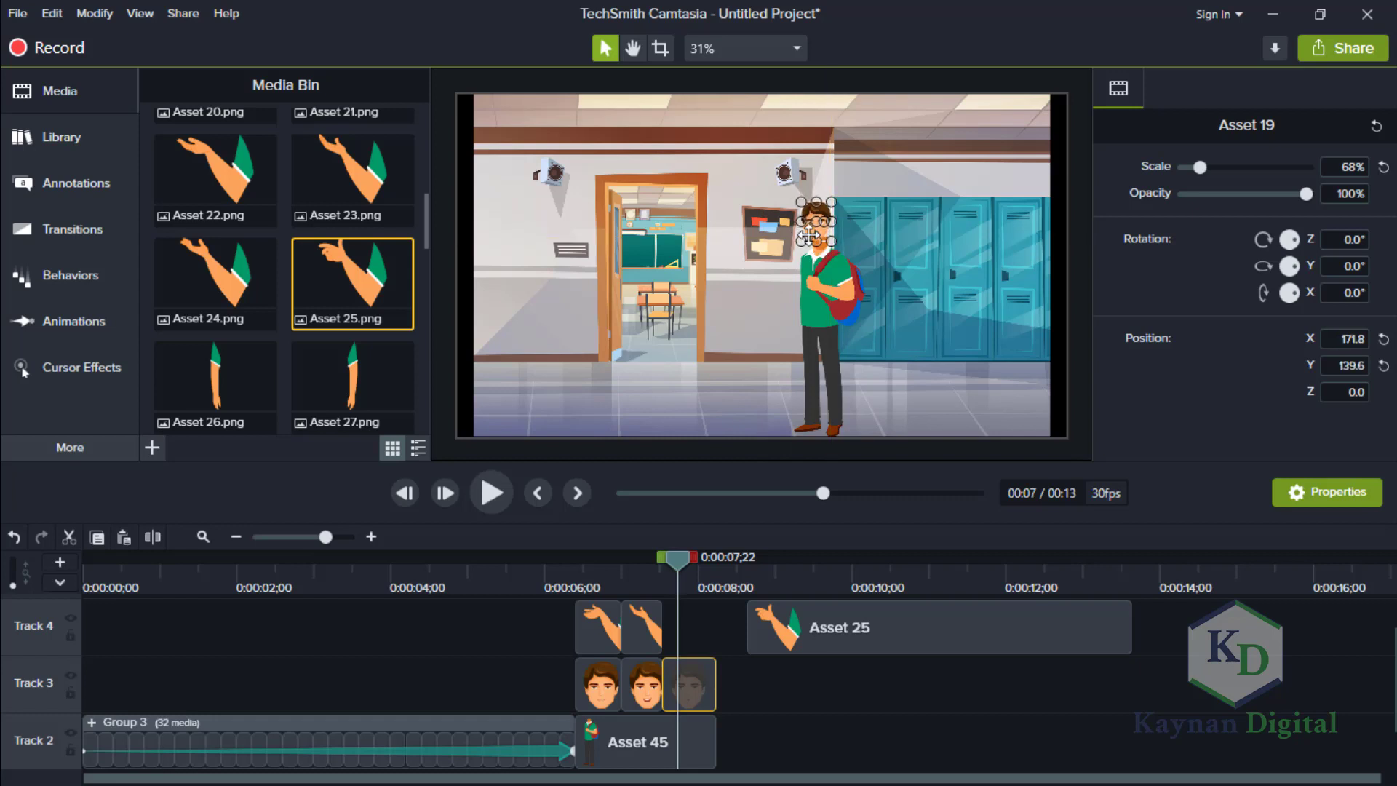
pyautogui.press('Down')
pyautogui.press('Down')
pyautogui.press('Down')
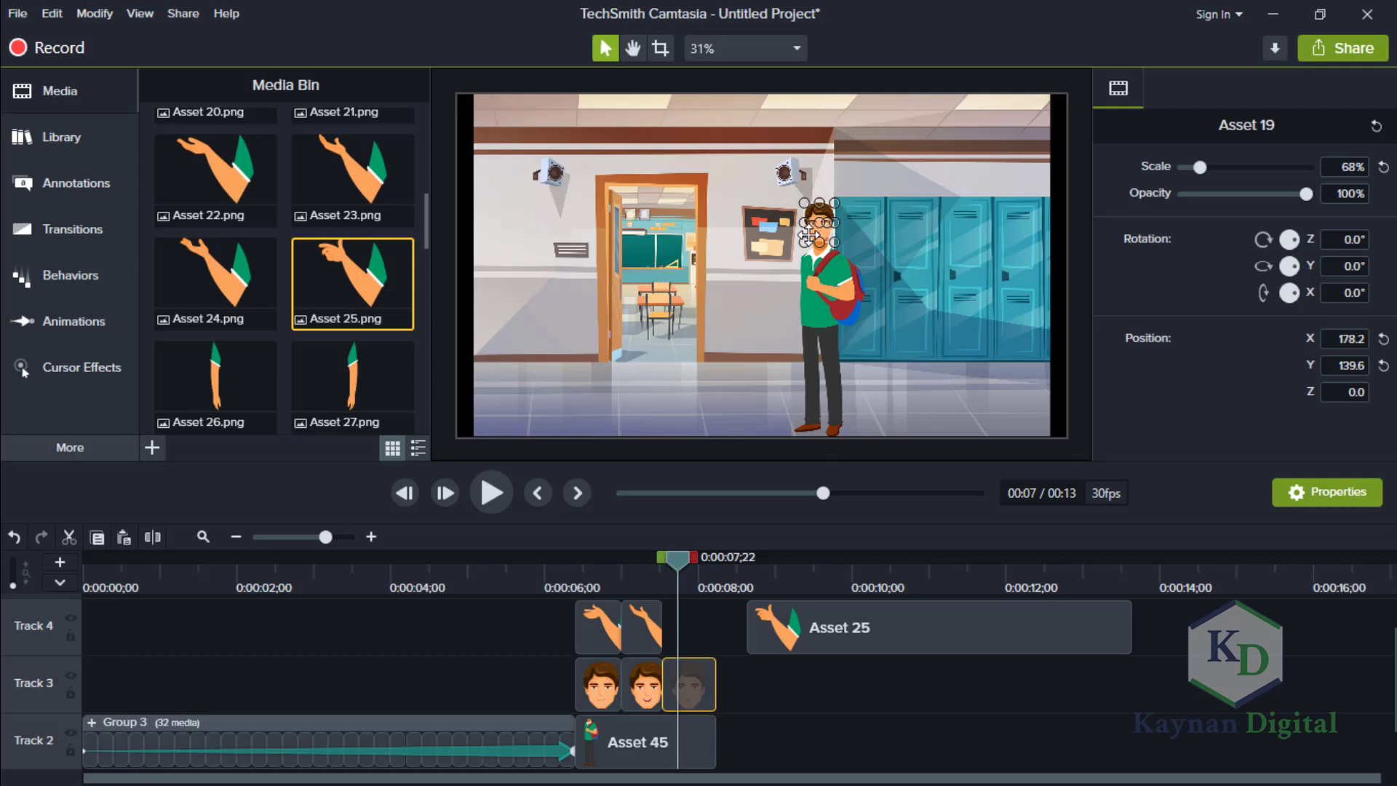
pyautogui.press('Left')
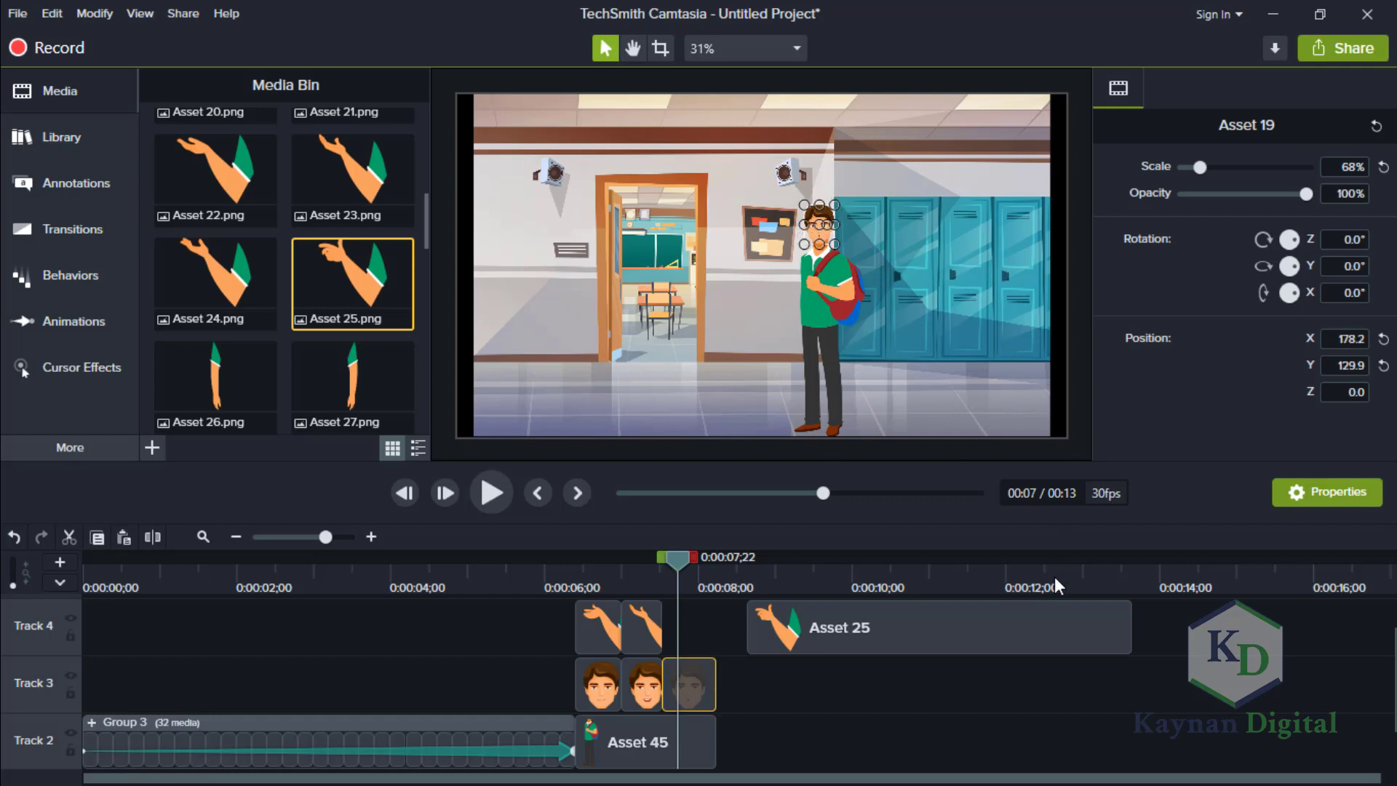
pyautogui.click(1068, 676)
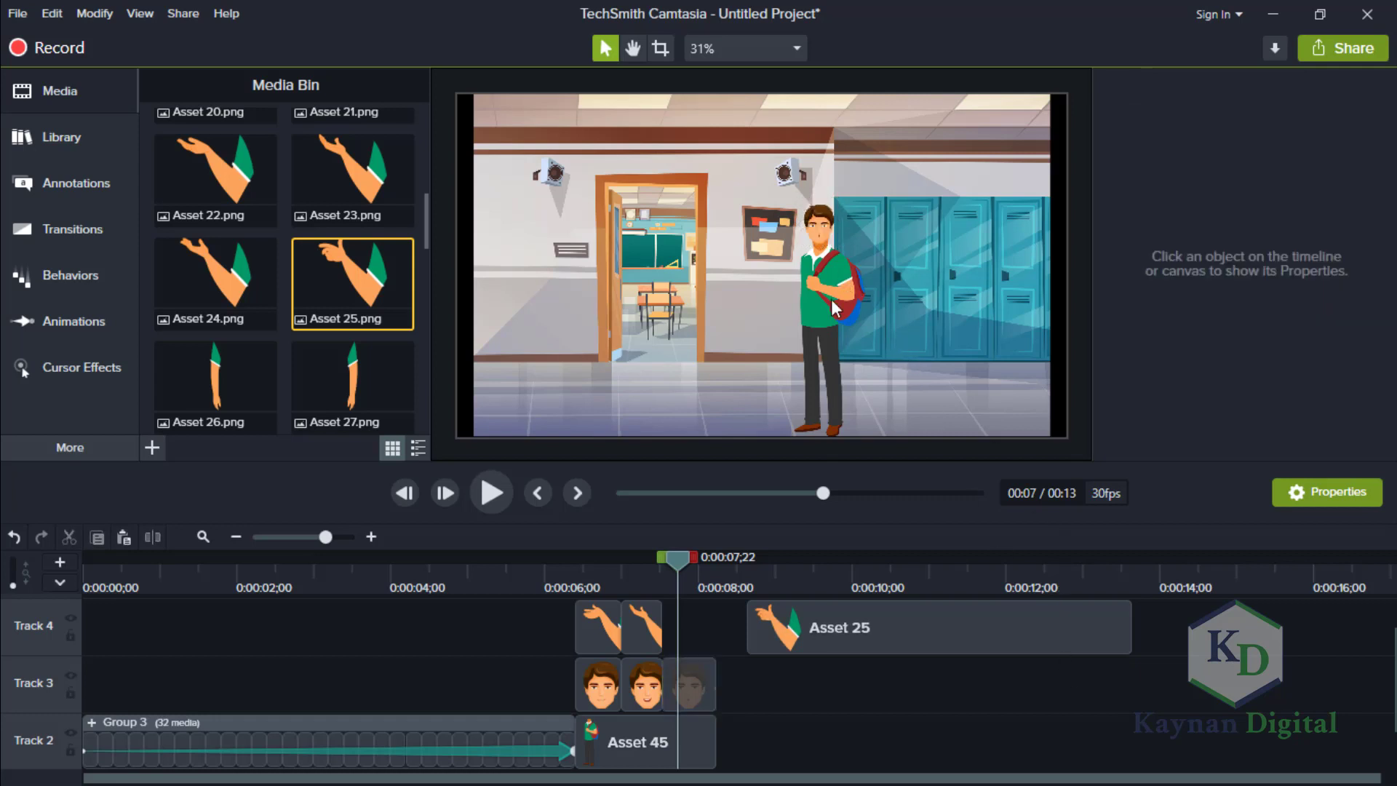
# Move the Asset 25 clip directly after Asset 23 on Track 4 and trim it to end with the Asset 19 head clip.
pyautogui.moveTo(863, 639); pyautogui.dragTo(862, 639)
pyautogui.click(649, 555)
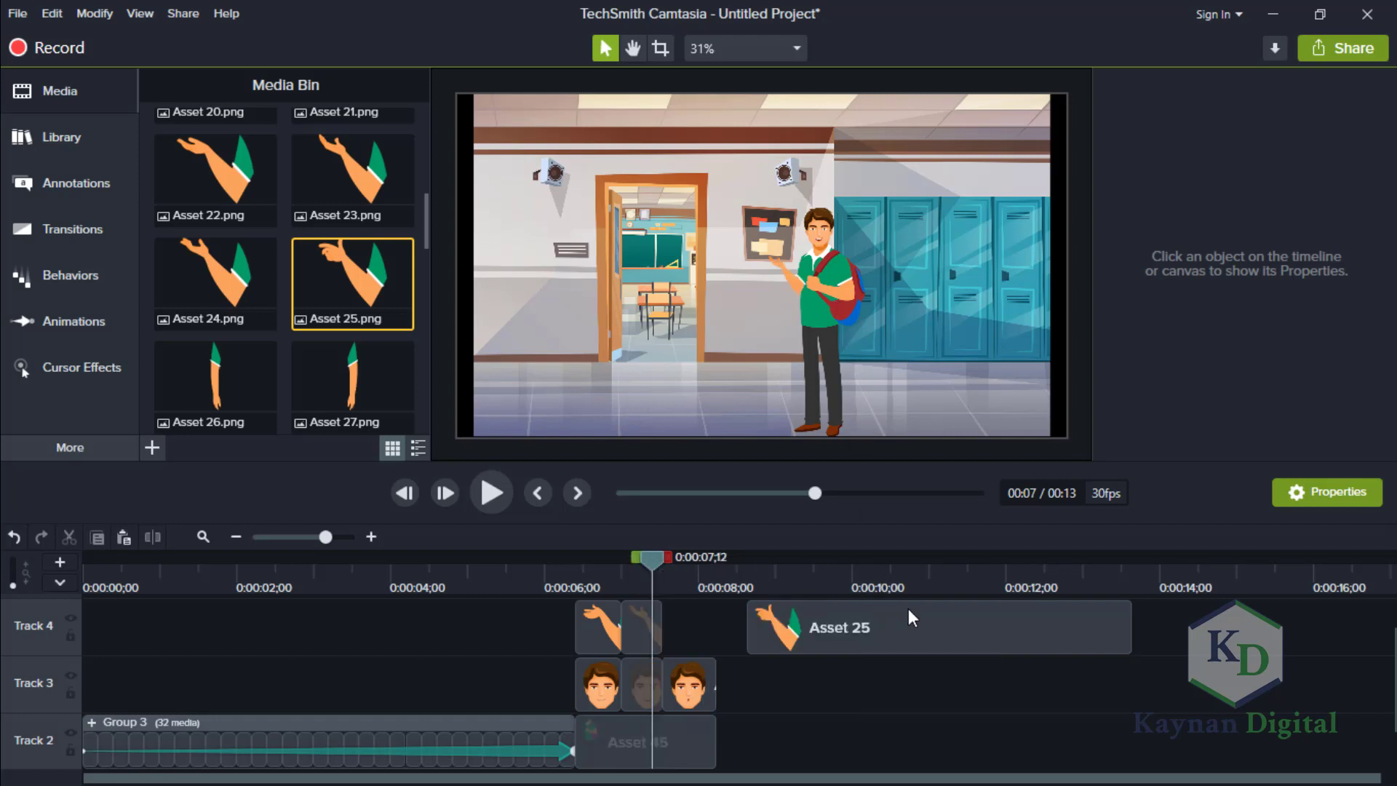
pyautogui.moveTo(906, 620); pyautogui.dragTo(793, 616)
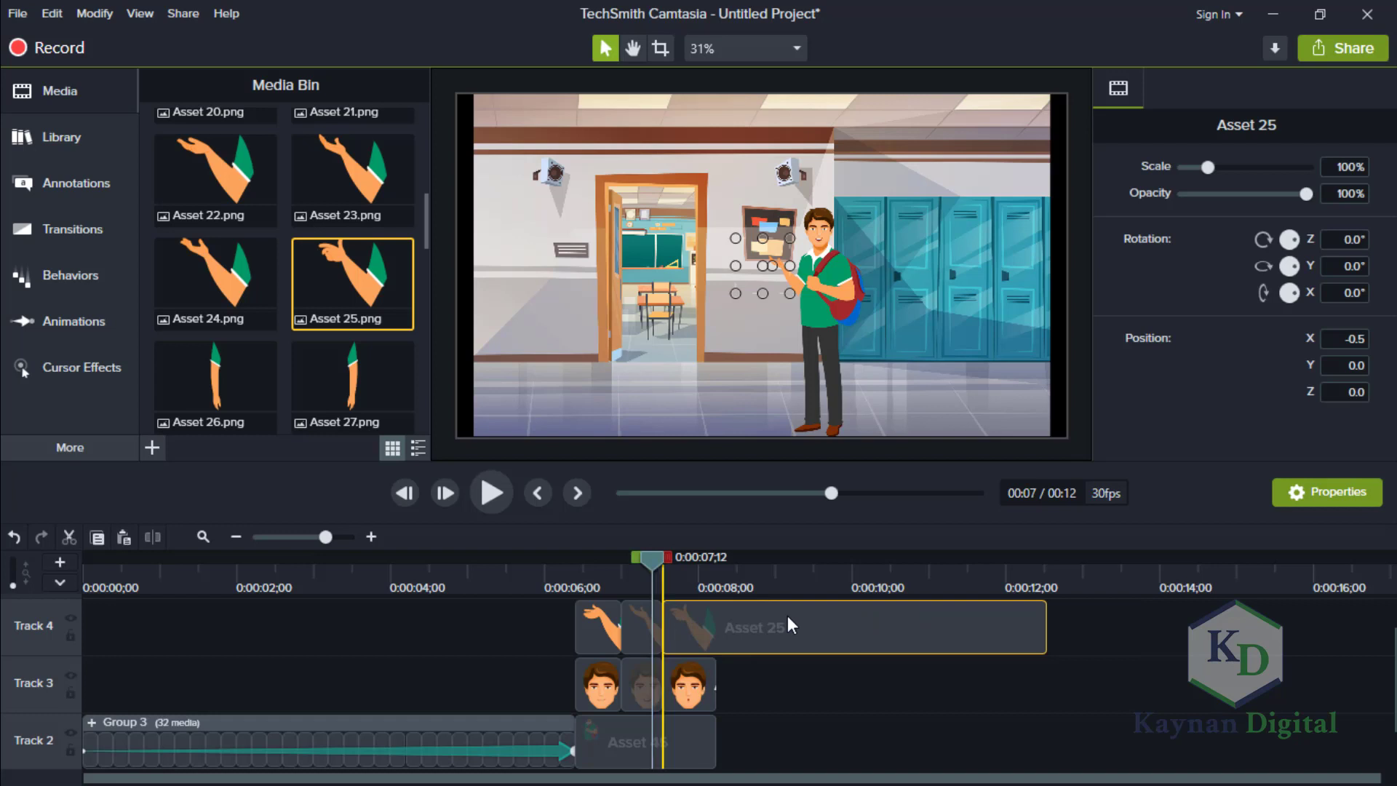
pyautogui.moveTo(1046, 627); pyautogui.dragTo(723, 619)
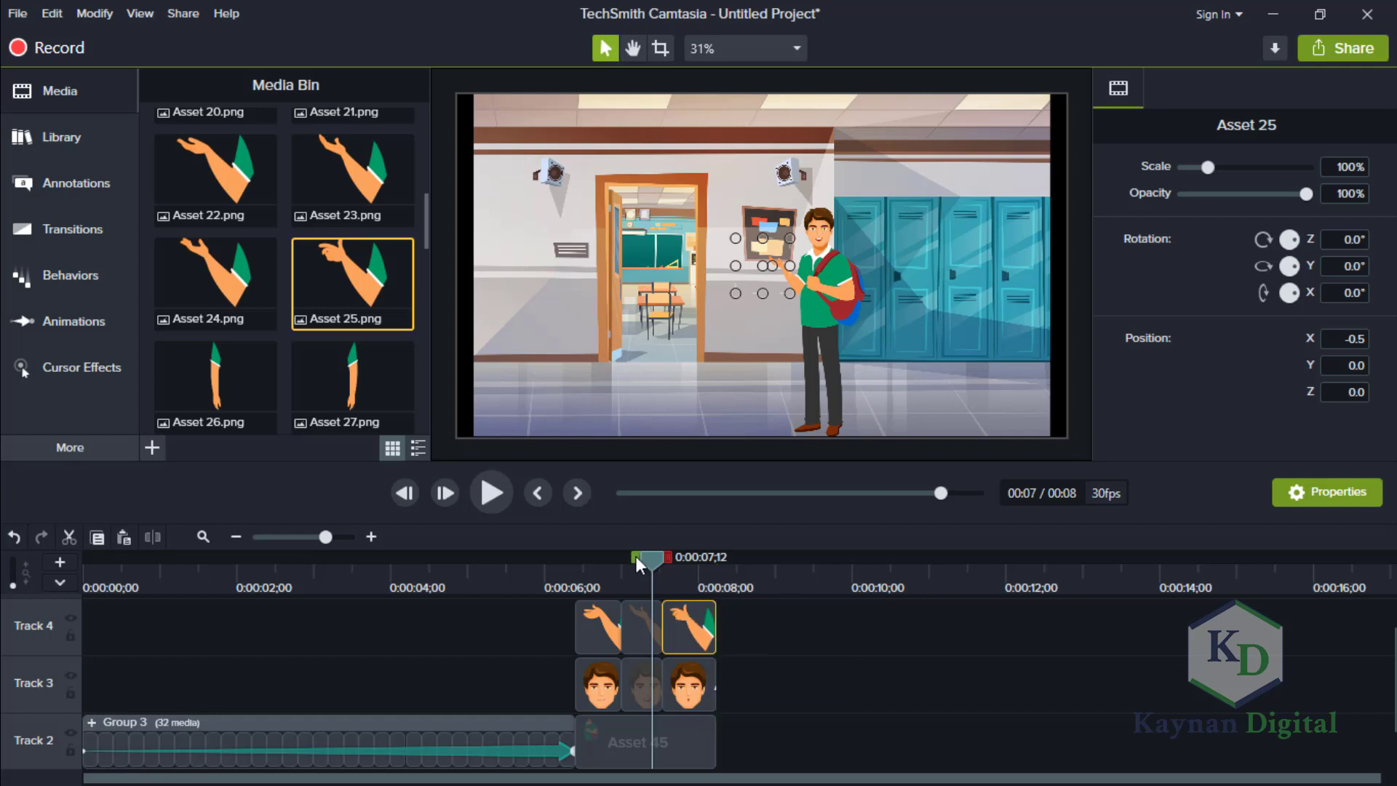
# At 0:00:07;22, set the Asset 25 arm's scale to 70% and attach it to the shoulder at X 83.7, Y -35.5.
pyautogui.click(681, 564)
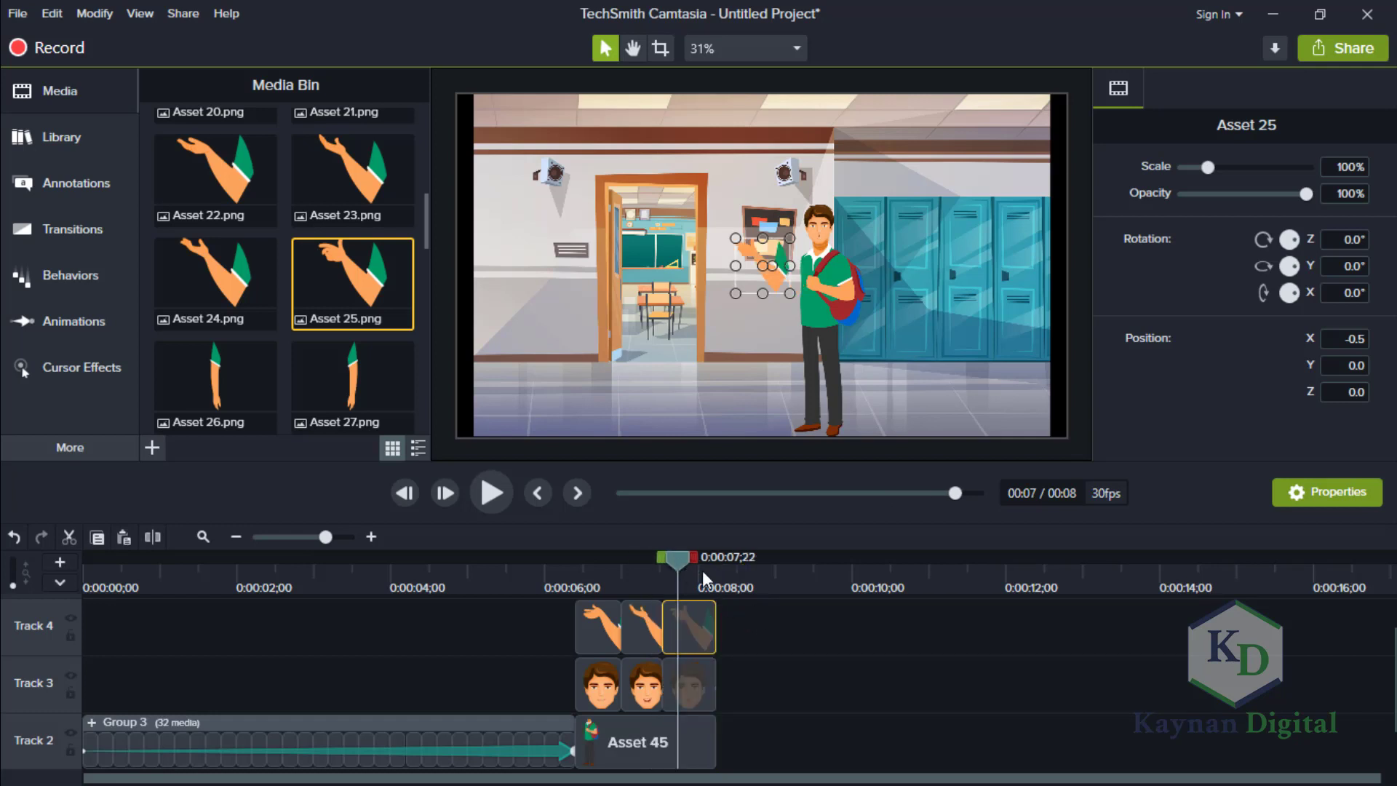
pyautogui.click(1339, 166)
pyautogui.press('Return')
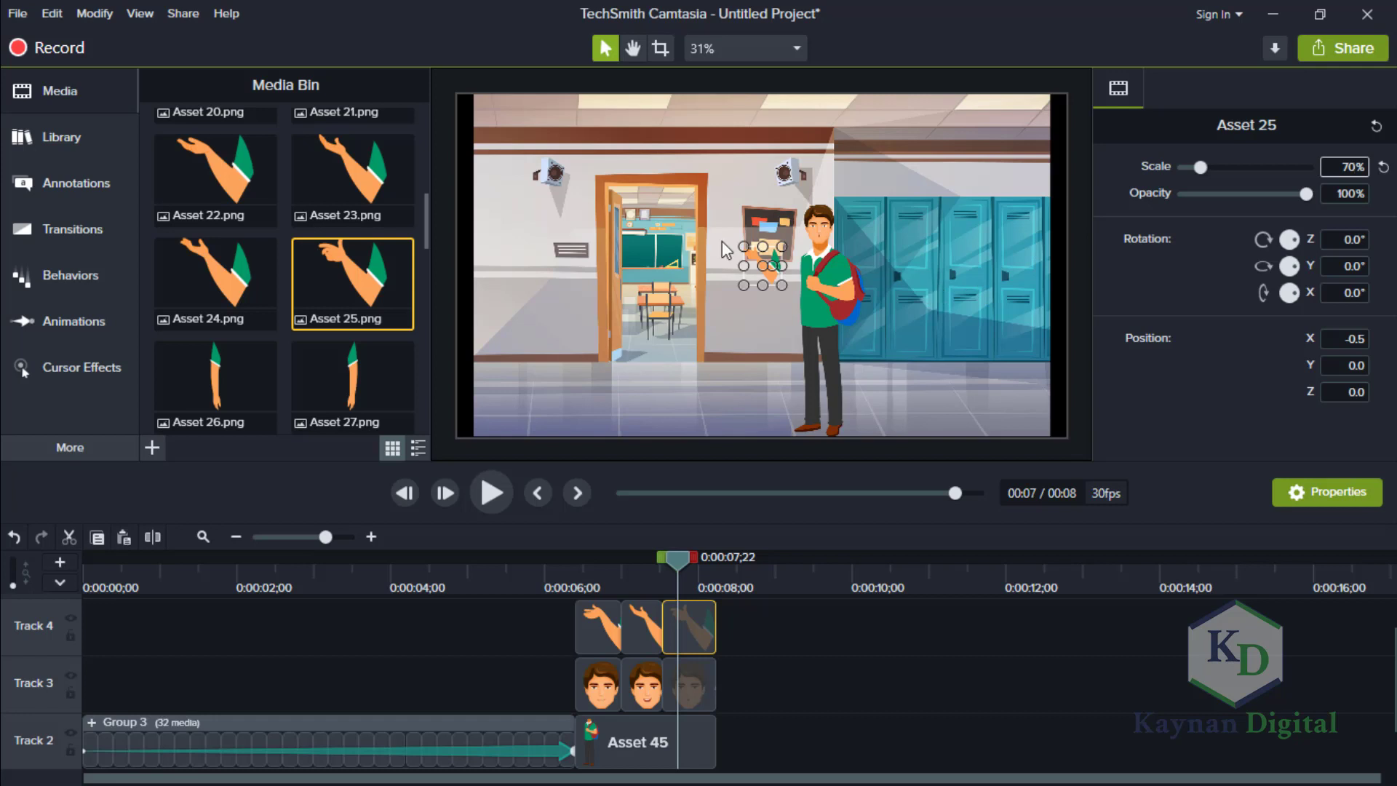
pyautogui.moveTo(773, 273)
pyautogui.mouseDown()
pyautogui.moveTo(799, 286)
pyautogui.moveTo(781, 281)
pyautogui.mouseUp()
pyautogui.press('Down')
pyautogui.press('Down')
pyautogui.press('Down')
pyautogui.press('Down')
pyautogui.press('Down')
pyautogui.press('Down')
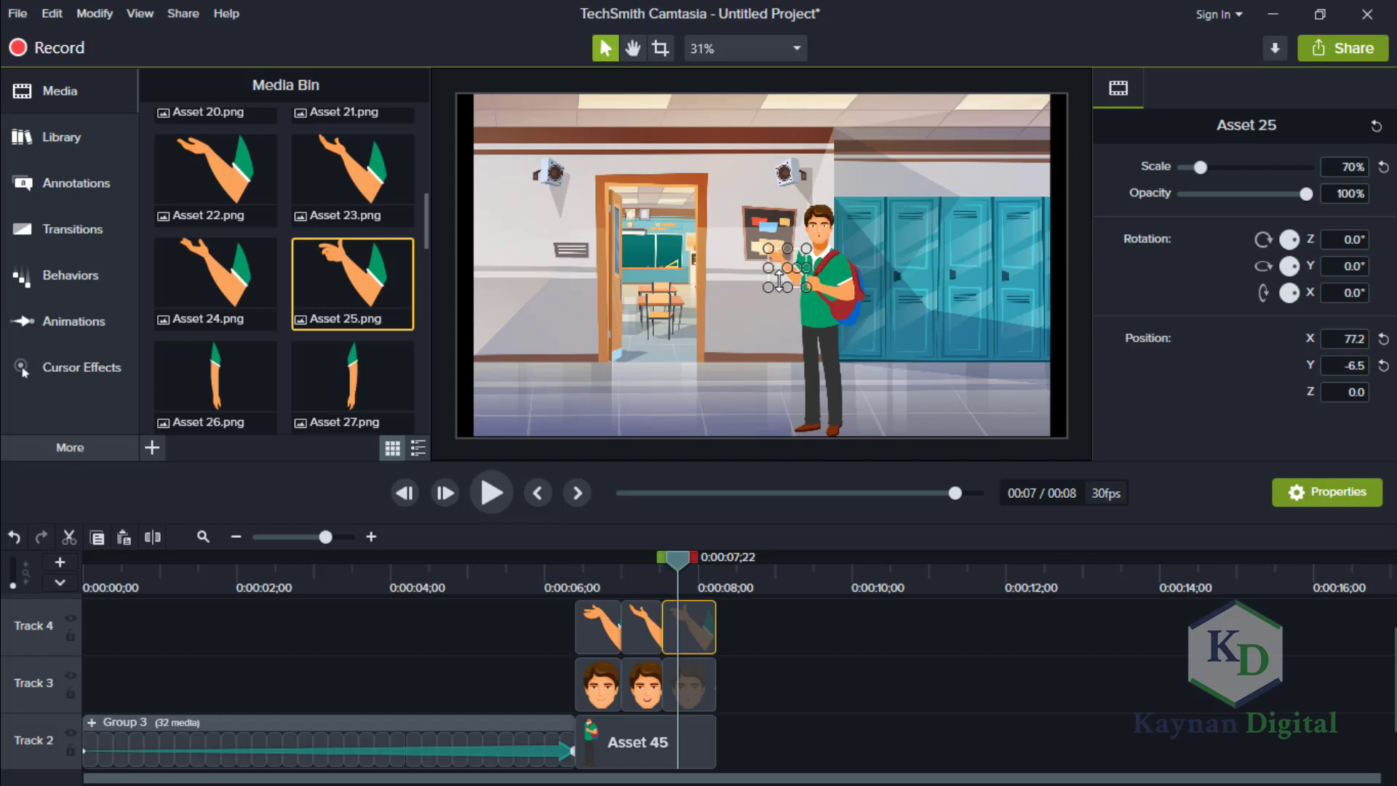
pyautogui.press('Down')
pyautogui.press('Down')
pyautogui.press('Down')
pyautogui.press('Down')
pyautogui.press('Down')
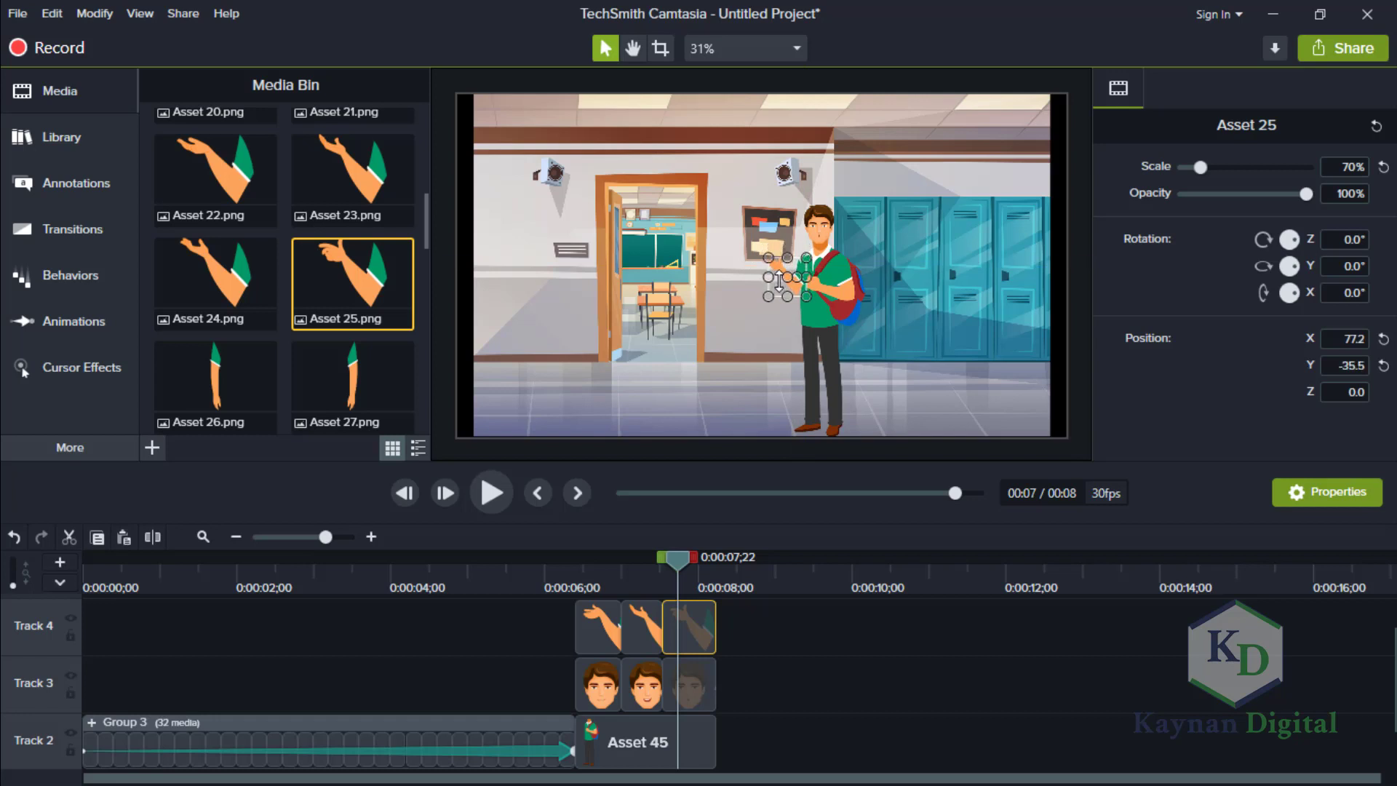
pyautogui.press('Right')
pyautogui.press('Right')
pyautogui.press('Left')
pyautogui.press('Right')
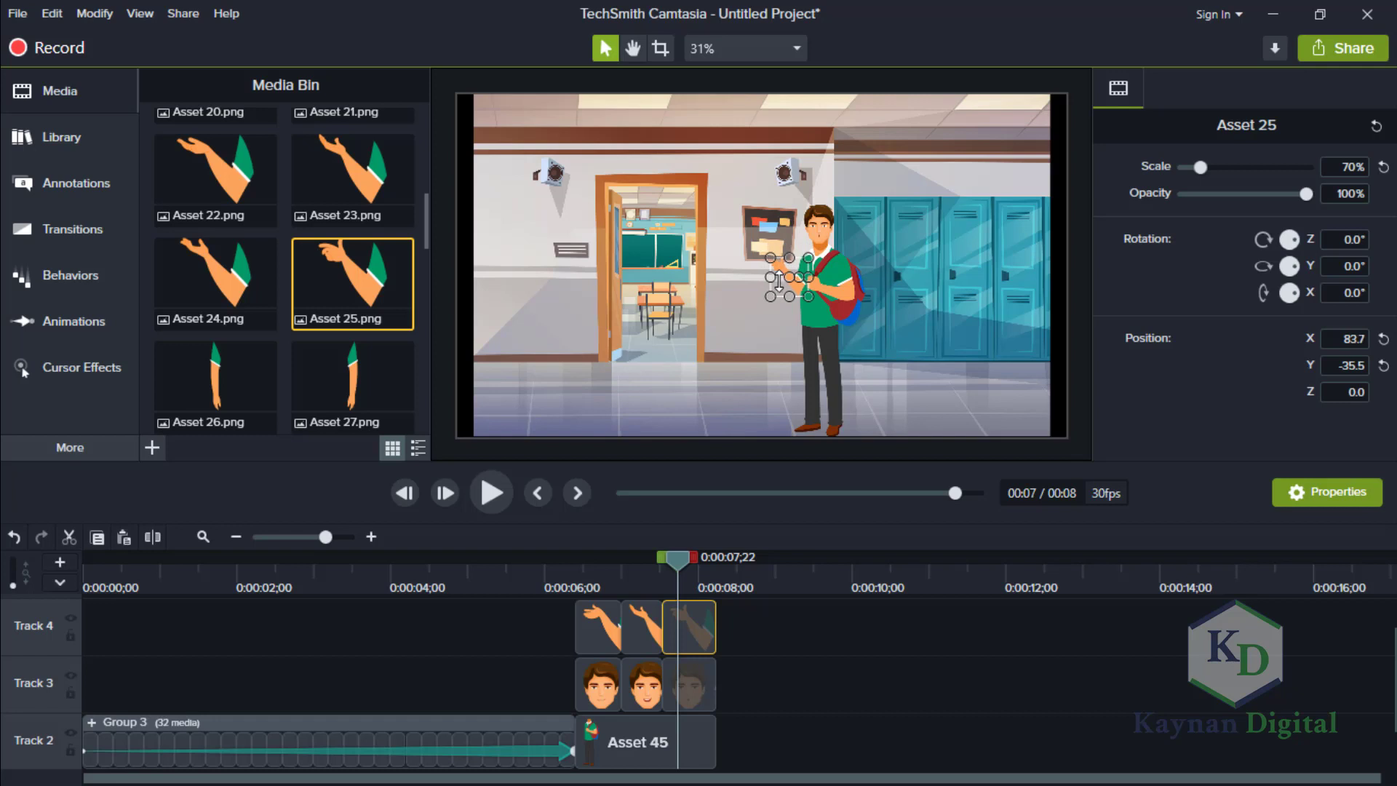
pyautogui.click(915, 653)
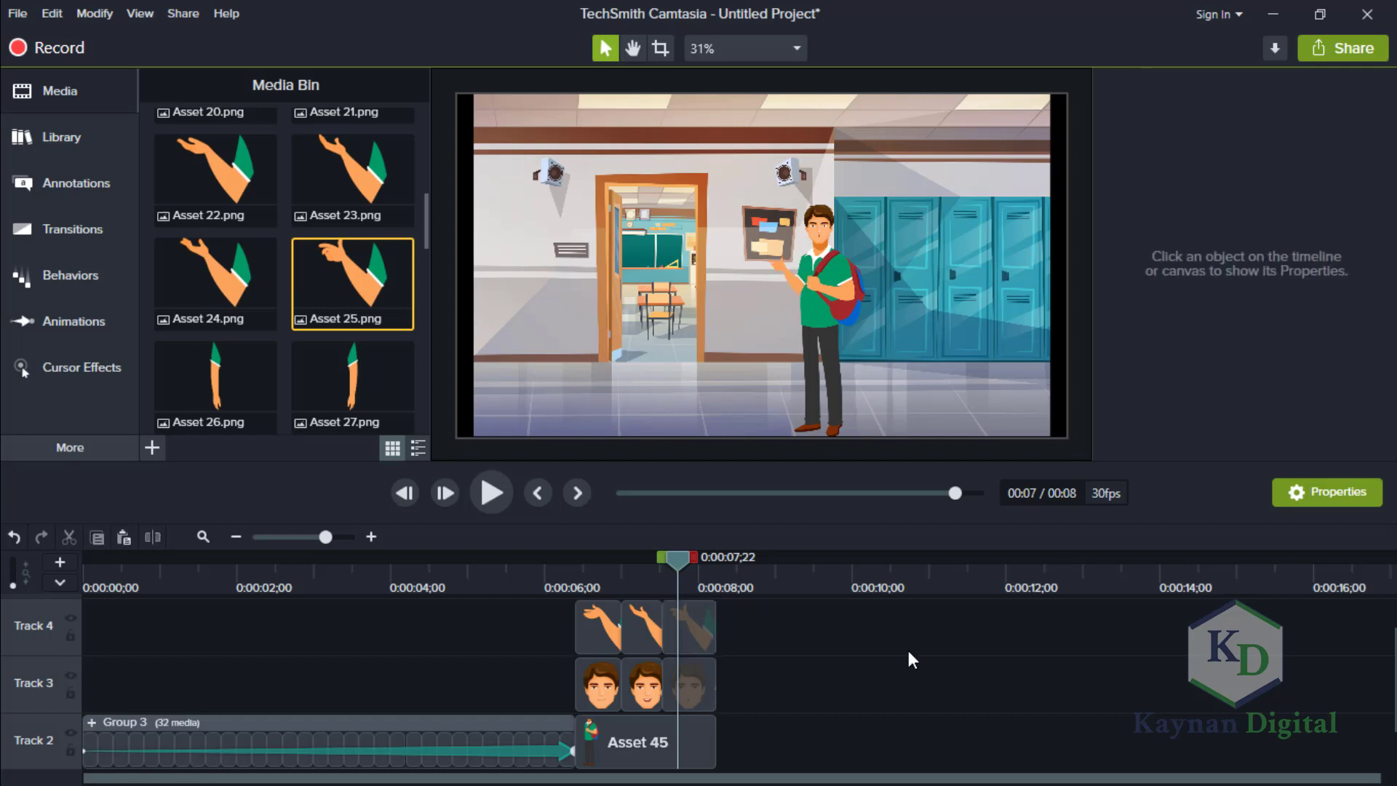
# Group the three arm clips, the three head clips and the Asset 45 body clip into one group.
pyautogui.moveTo(760, 745); pyautogui.dragTo(608, 613)
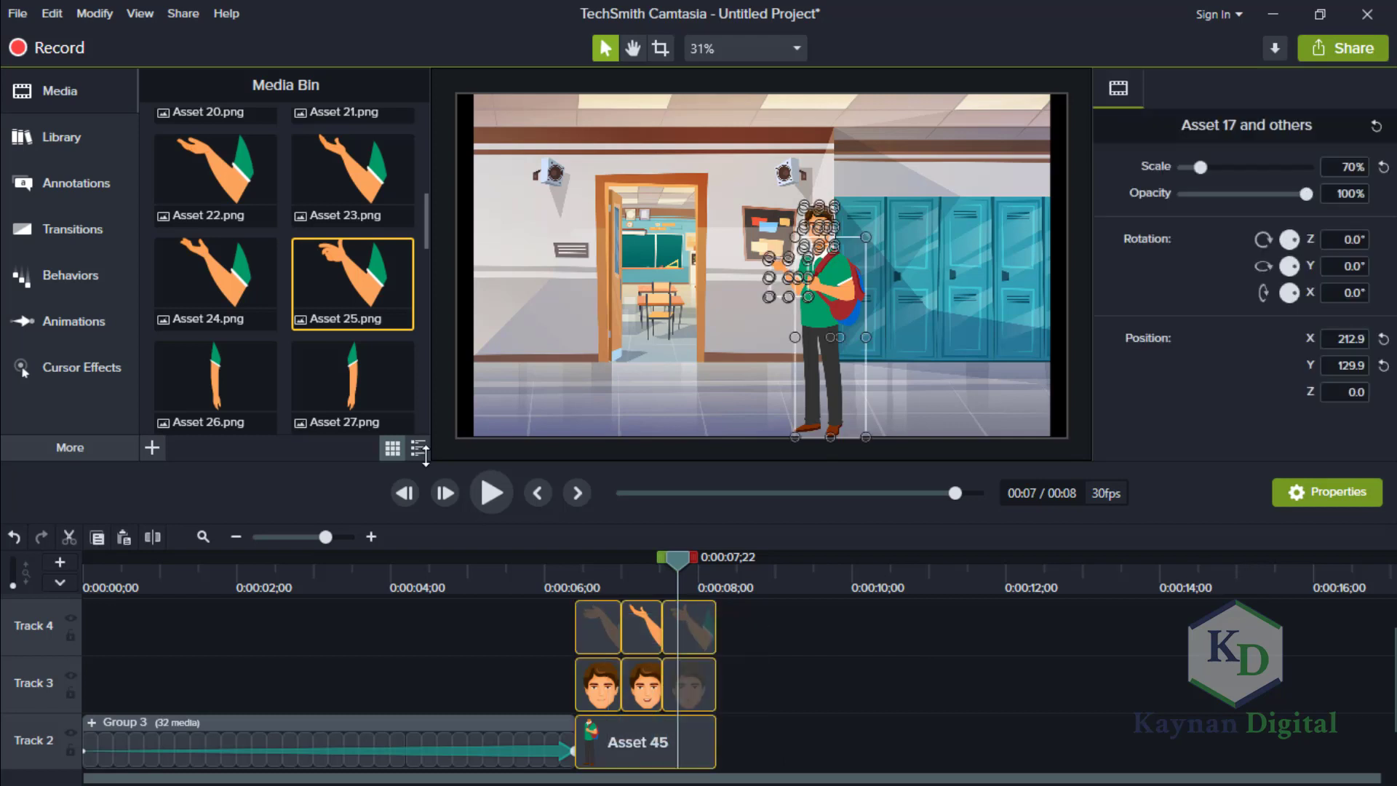
pyautogui.rightClick(593, 618)
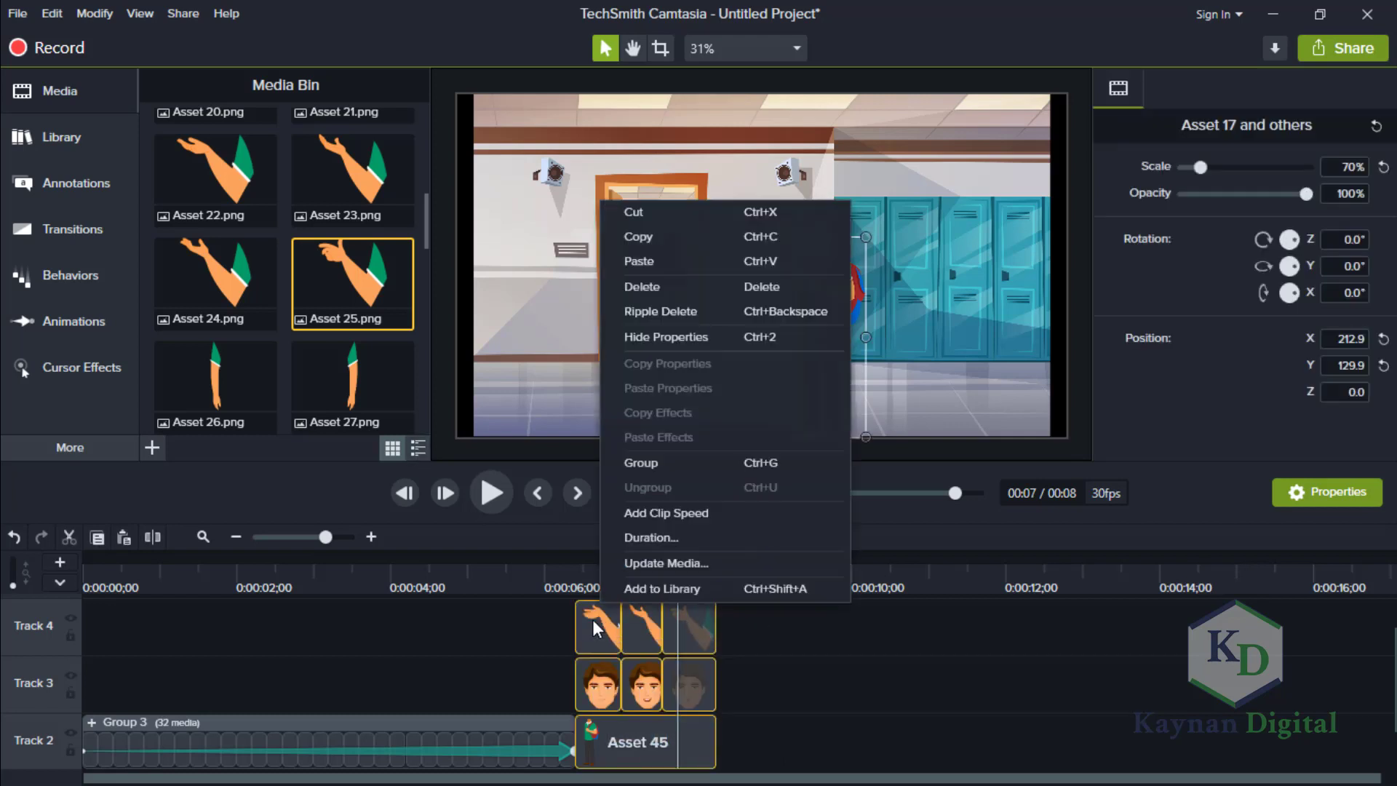
pyautogui.click(654, 474)
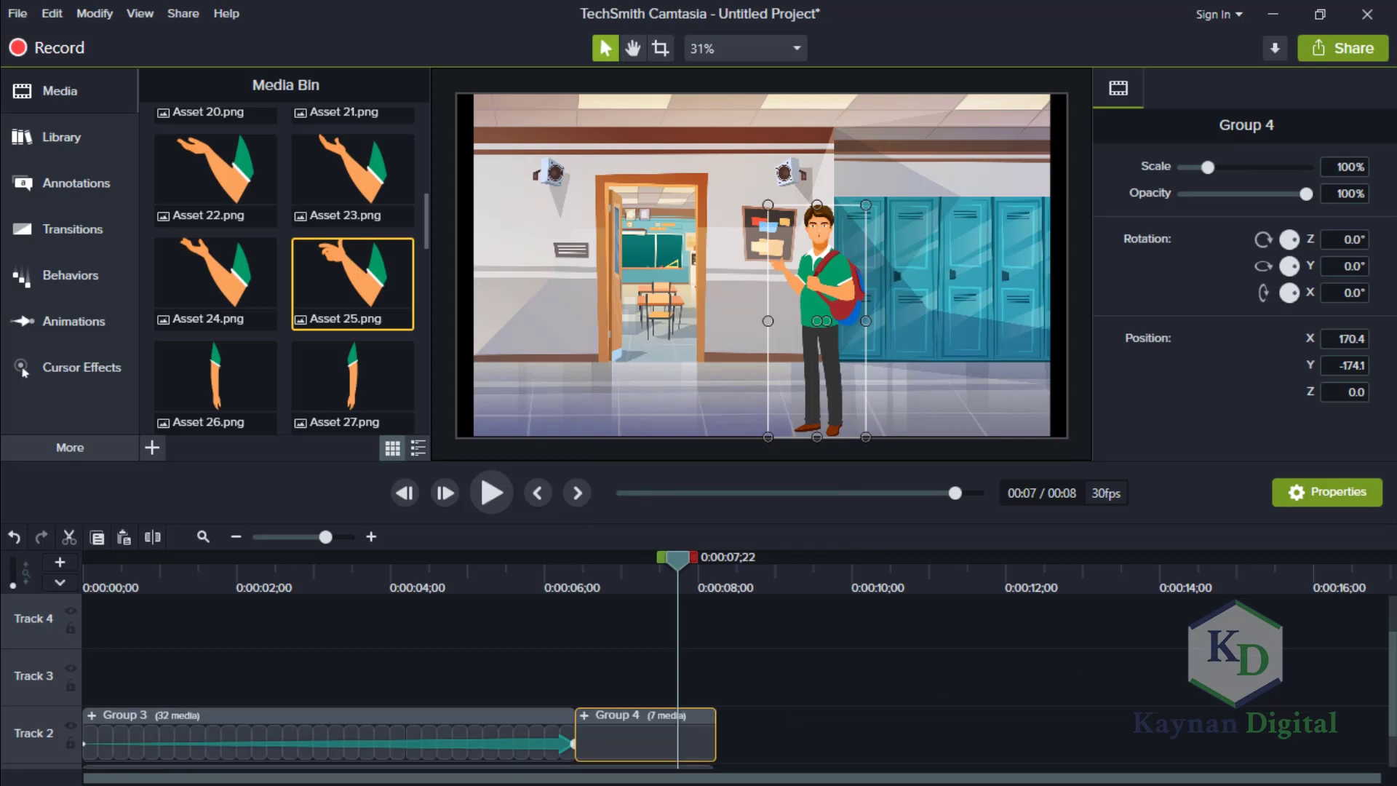
pyautogui.scroll(-1, 735, 681)
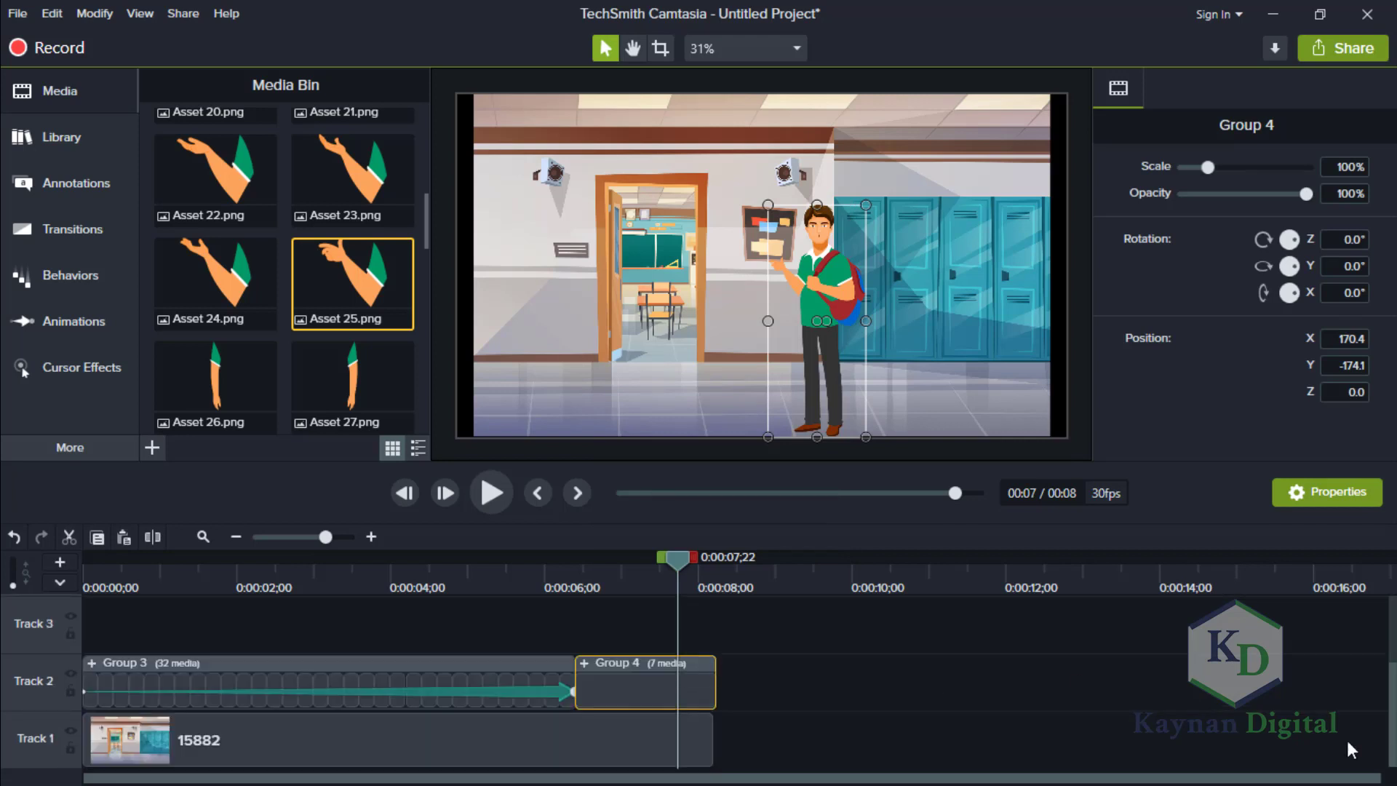
# Extend the 15882 background clip on Track 1 to a duration of 0:00:08;07 so it ends with Group 4.
pyautogui.moveTo(679, 563); pyautogui.dragTo(713, 565)
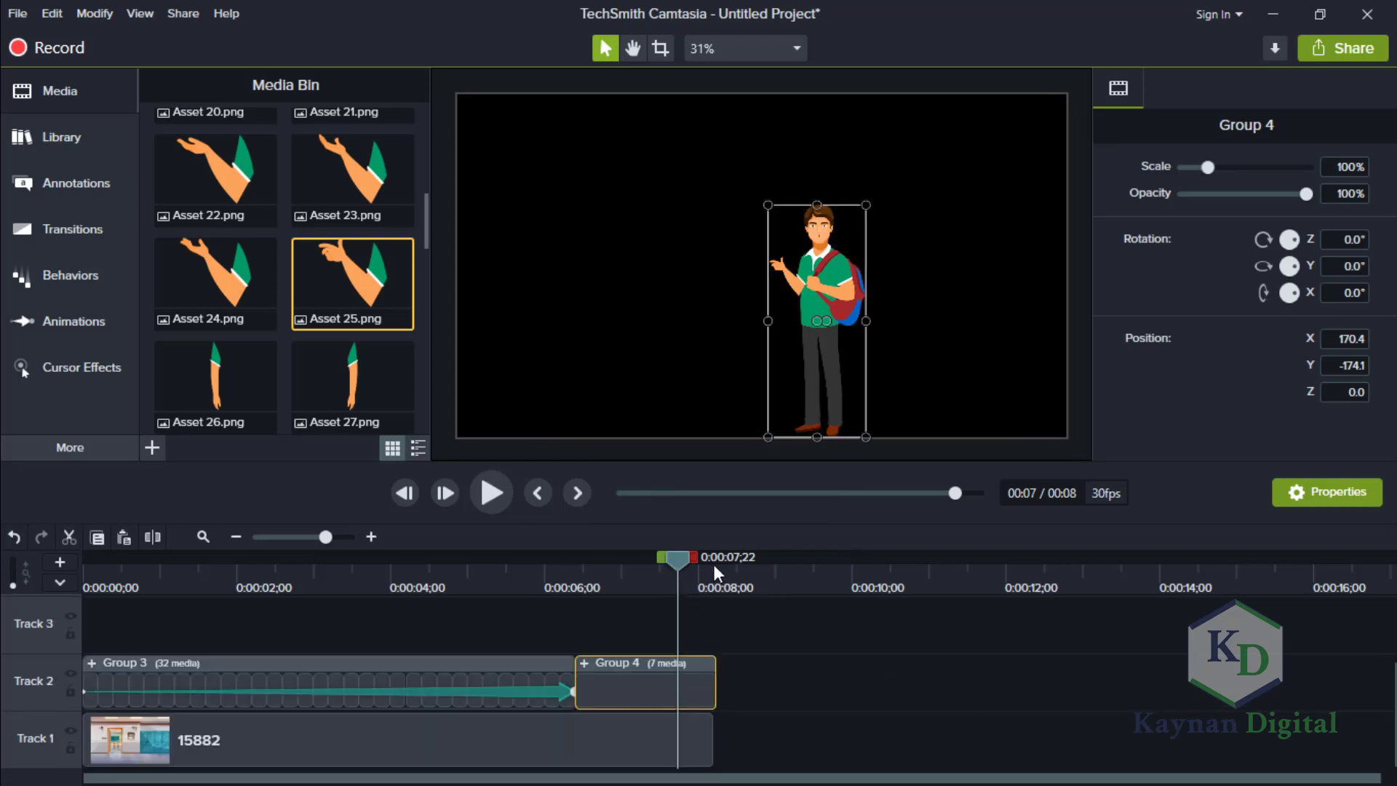
pyautogui.click(713, 564)
pyautogui.click(735, 566)
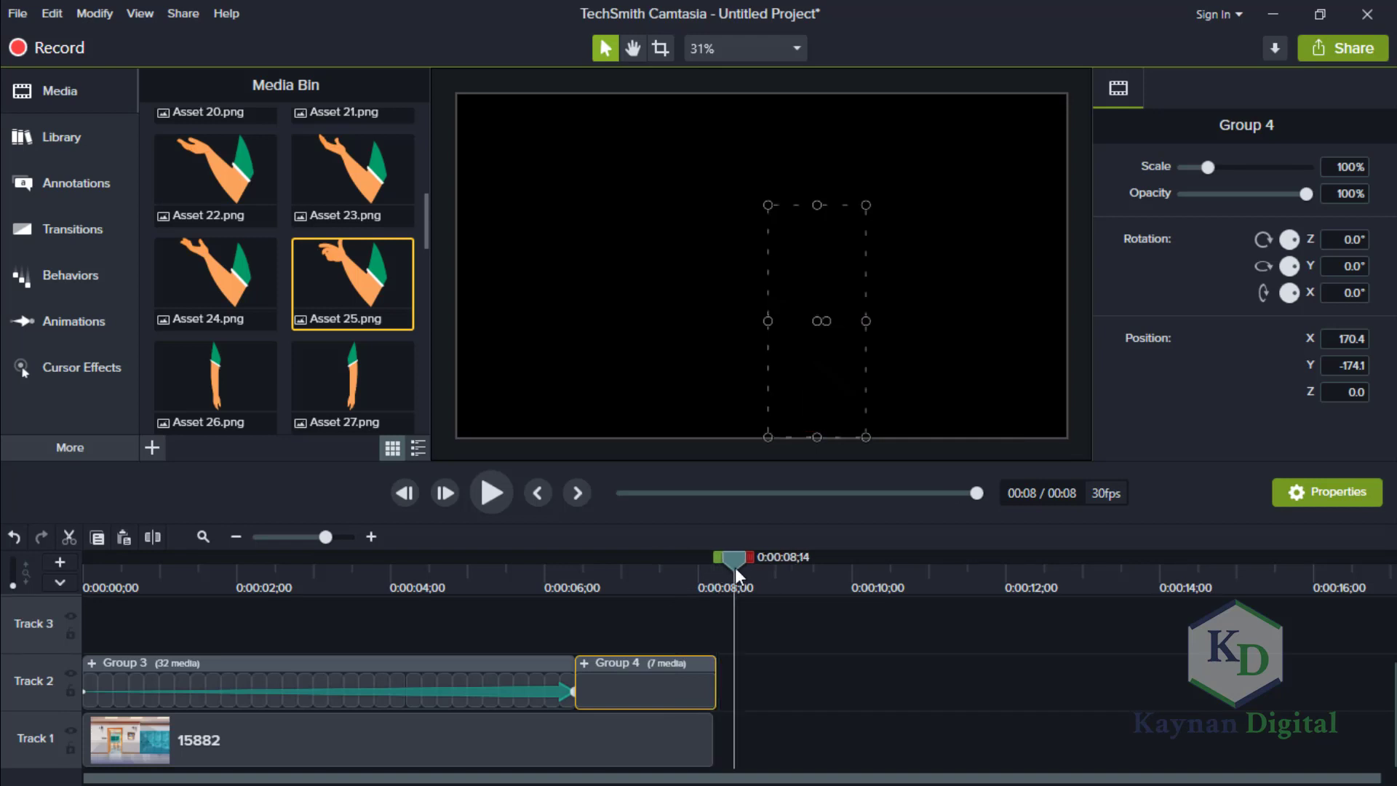
pyautogui.click(714, 730)
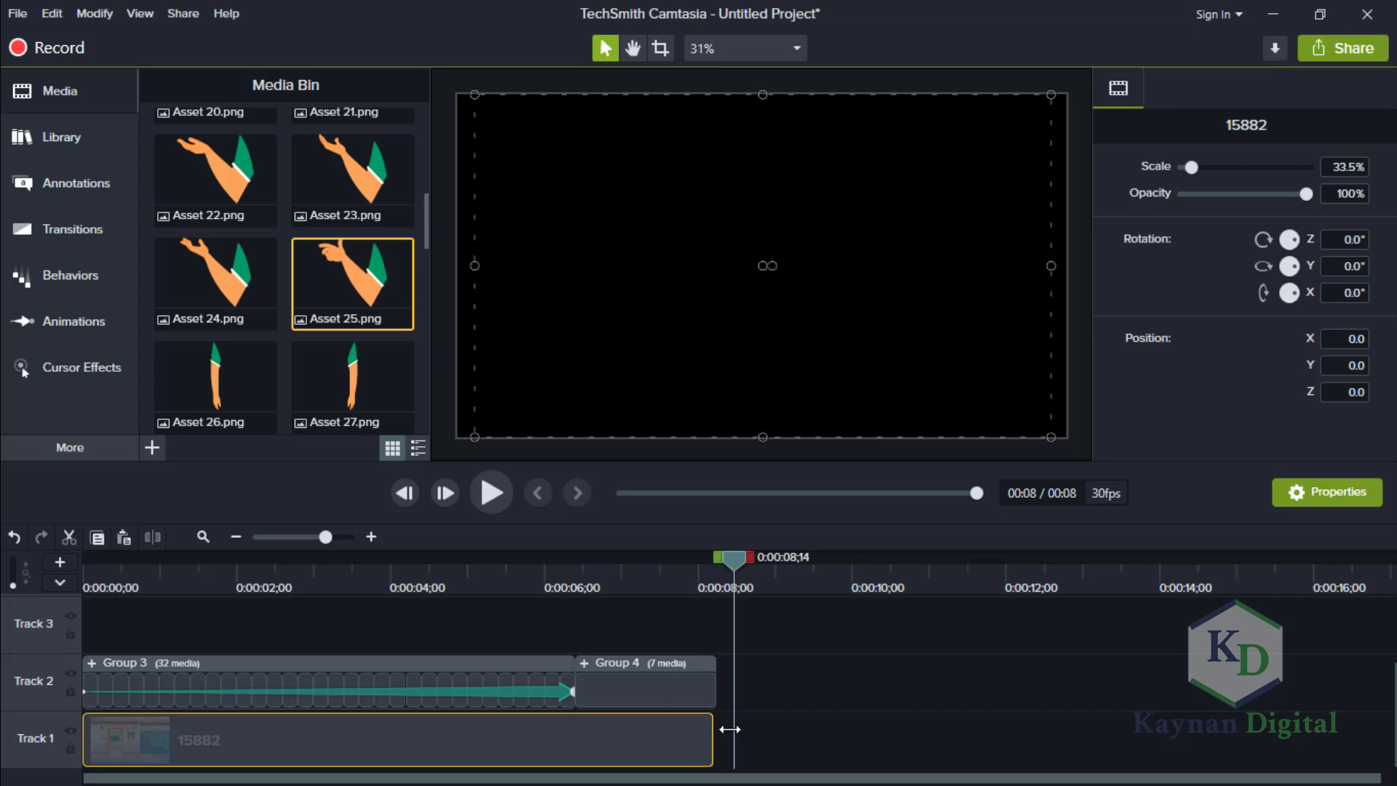
pyautogui.moveTo(729, 728); pyautogui.dragTo(714, 732)
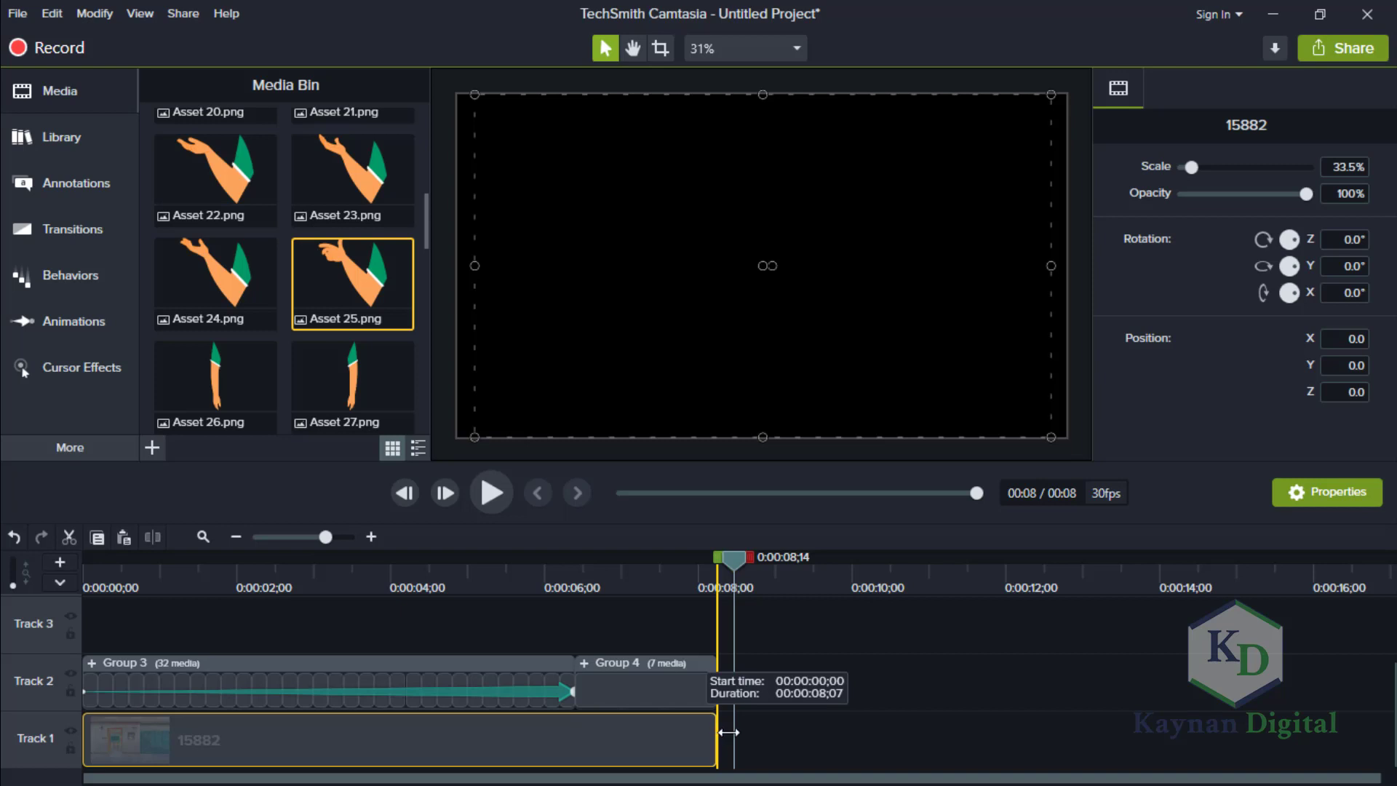
pyautogui.moveTo(730, 730); pyautogui.dragTo(730, 730)
pyautogui.click(788, 689)
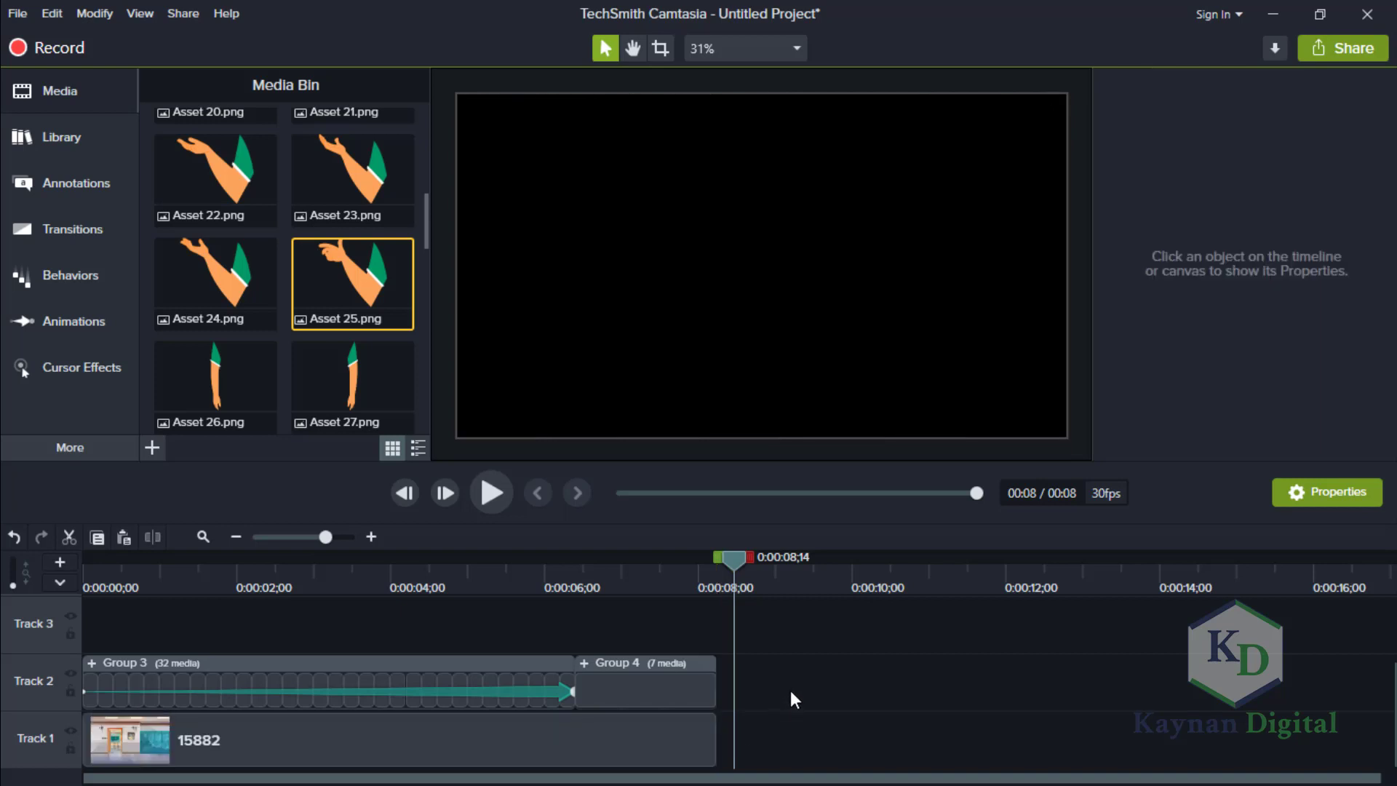
# Place the 570.jpg hallway background directly after 15882 on Track 1 and trim it to end just past the 12-second mark.
pyautogui.moveTo(737, 562); pyautogui.dragTo(762, 565)
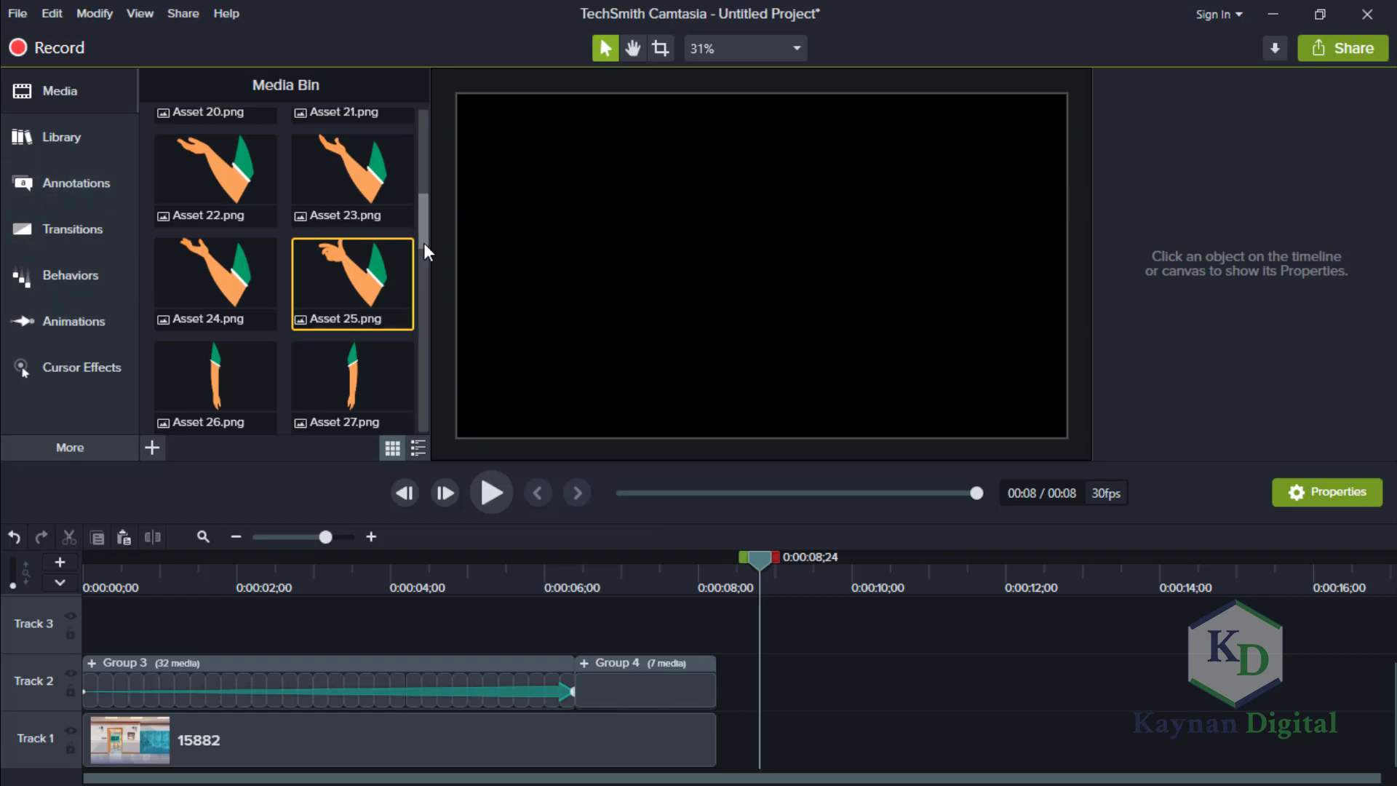
pyautogui.scroll(-5, 421, 370)
pyautogui.scroll(-4, 419, 393)
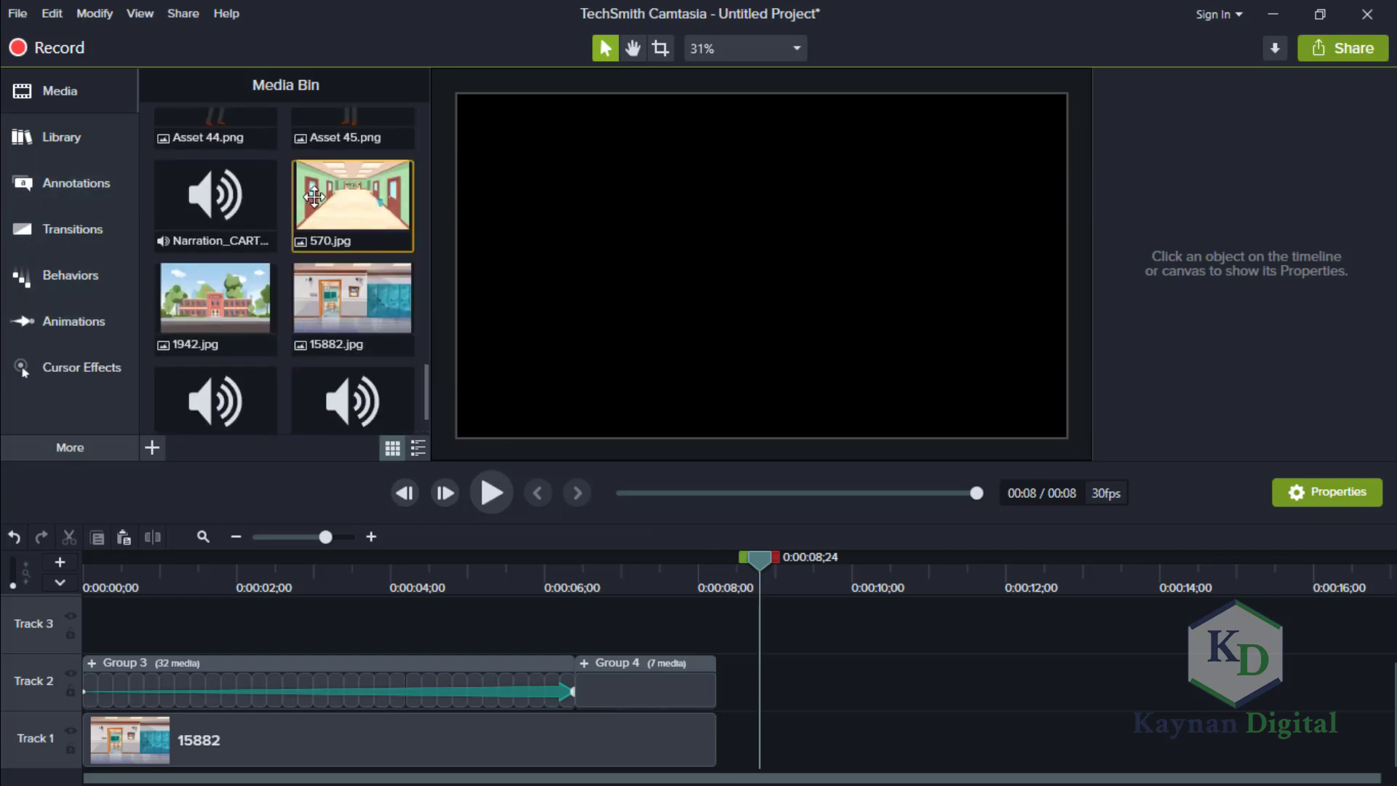
pyautogui.moveTo(327, 197); pyautogui.dragTo(715, 752)
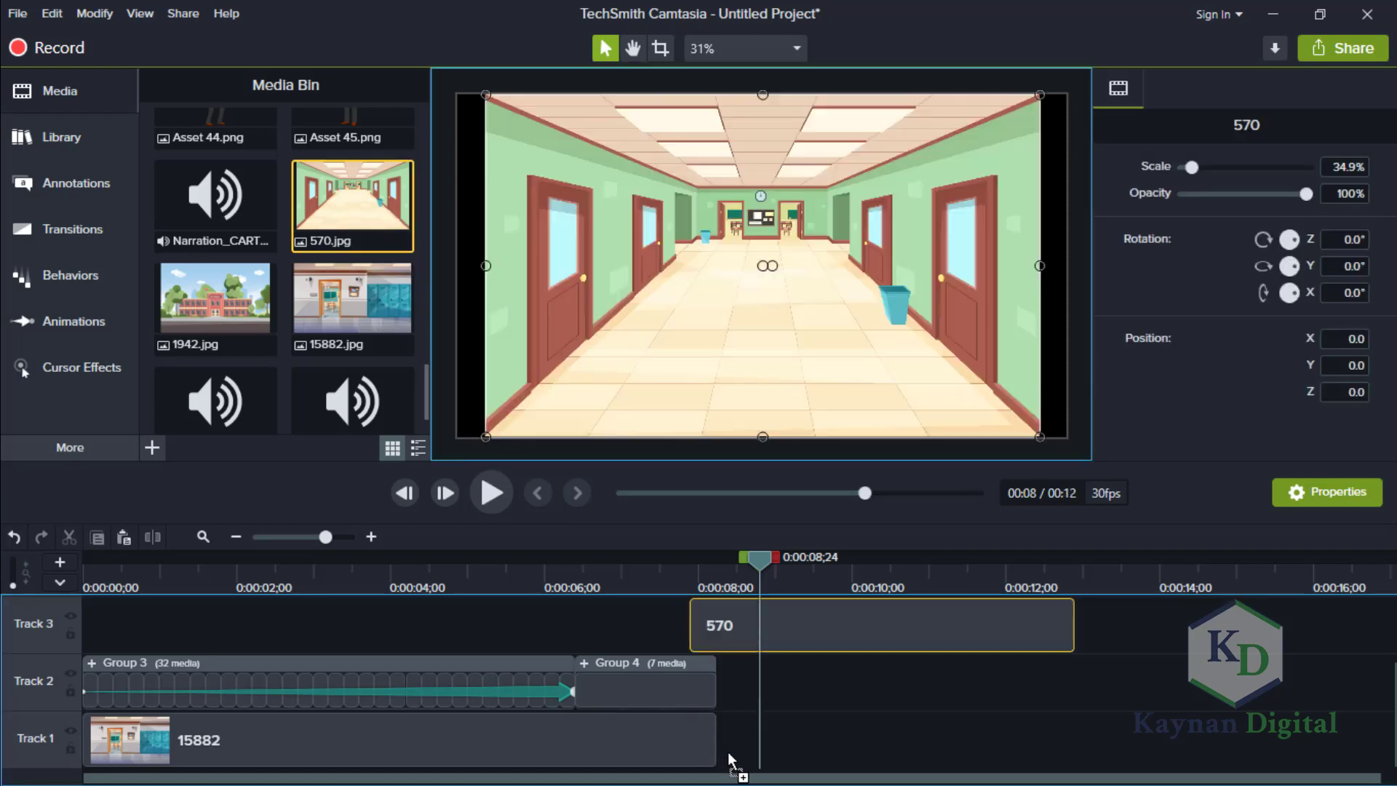
pyautogui.moveTo(818, 631); pyautogui.dragTo(820, 623)
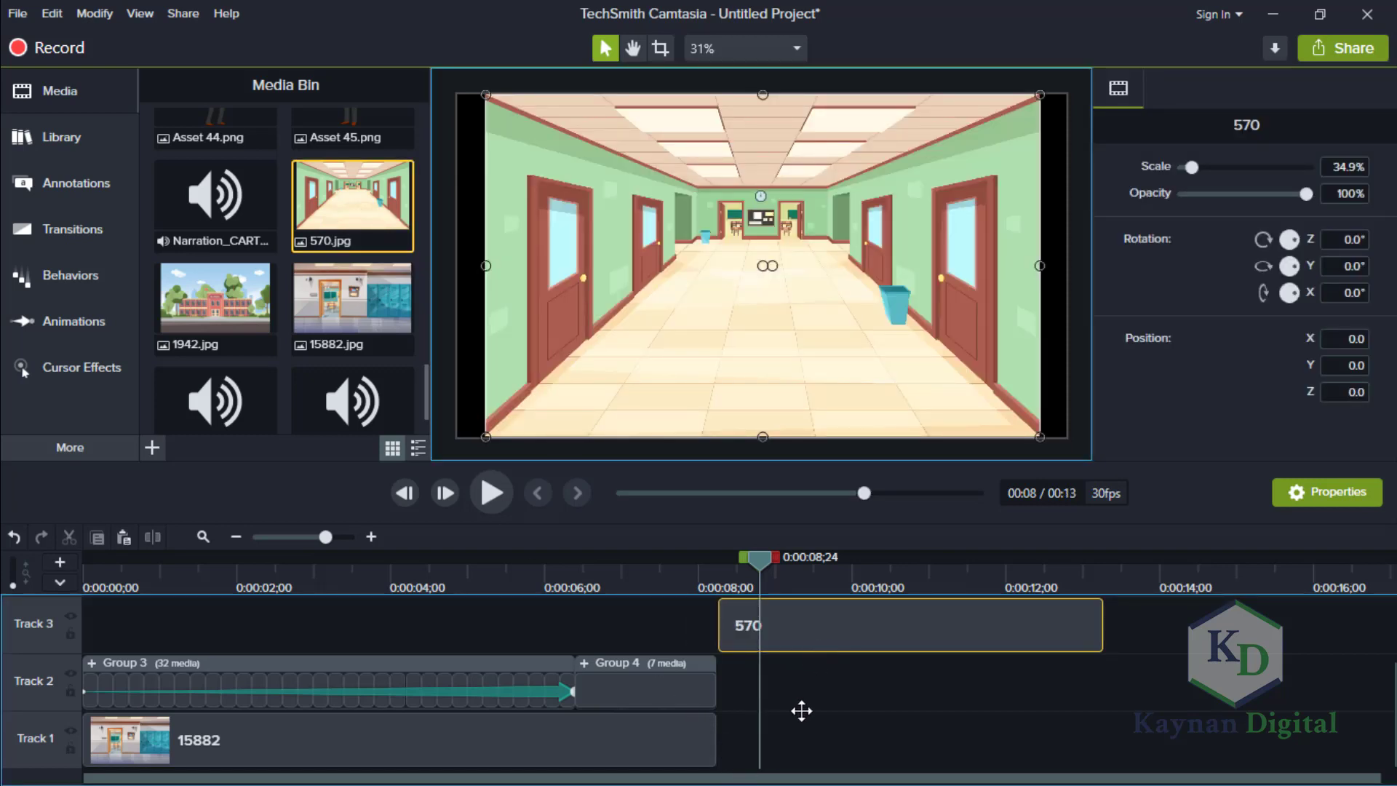
pyautogui.moveTo(791, 761); pyautogui.dragTo(790, 761)
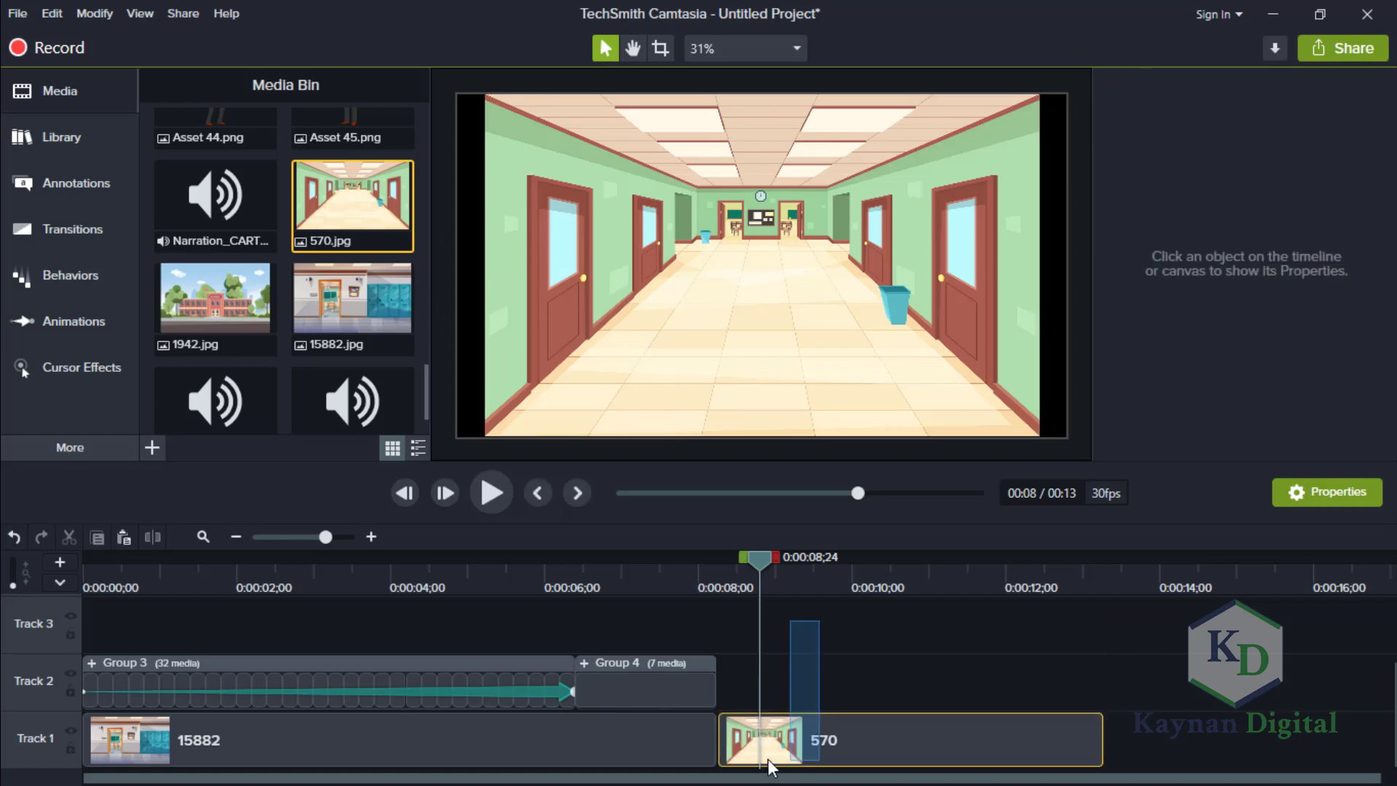
pyautogui.moveTo(1100, 741); pyautogui.dragTo(1022, 742)
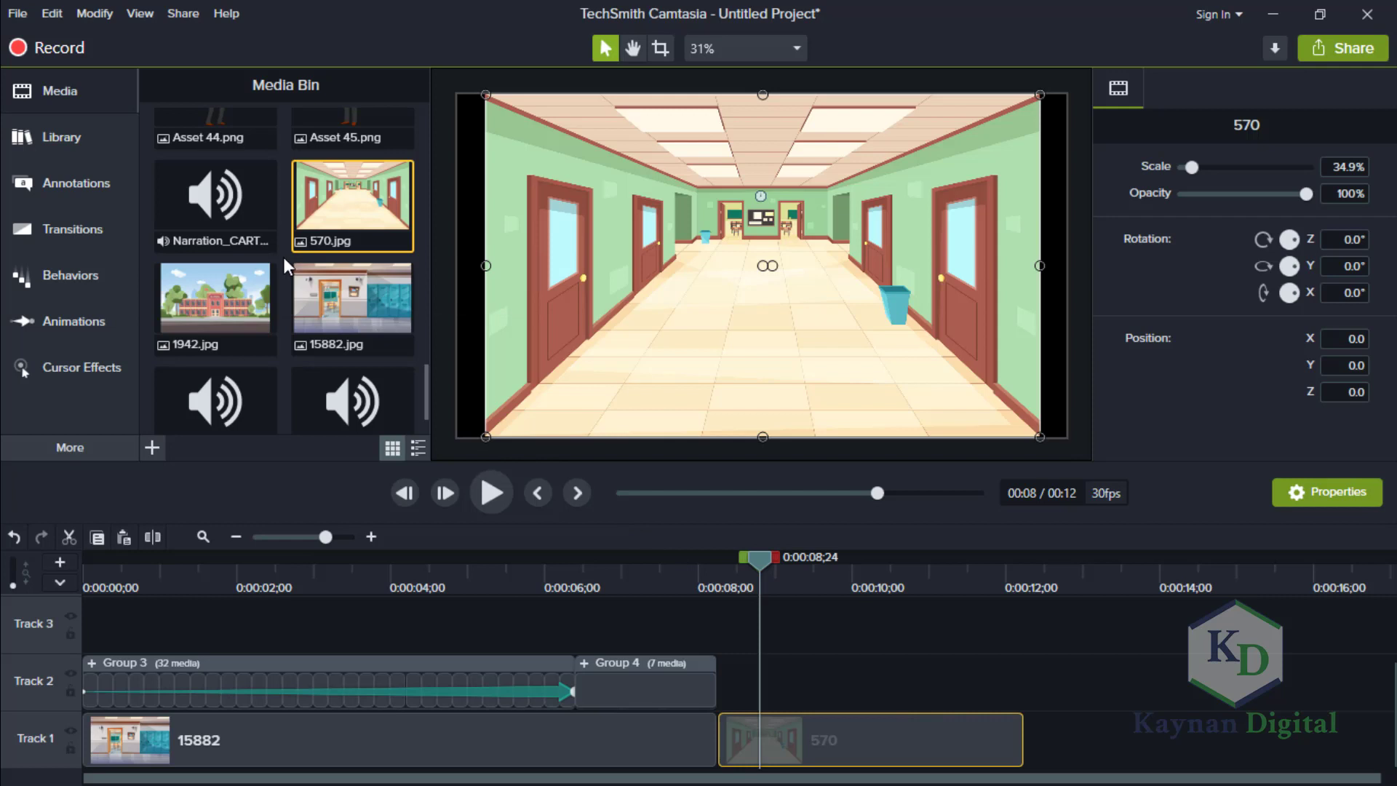
# Add Asset 33 directly after Group 4 on Track 2 and stand it in the hallway at 80% scale, X -93.5, Y -202.8.
pyautogui.moveTo(424, 381); pyautogui.dragTo(399, 259)
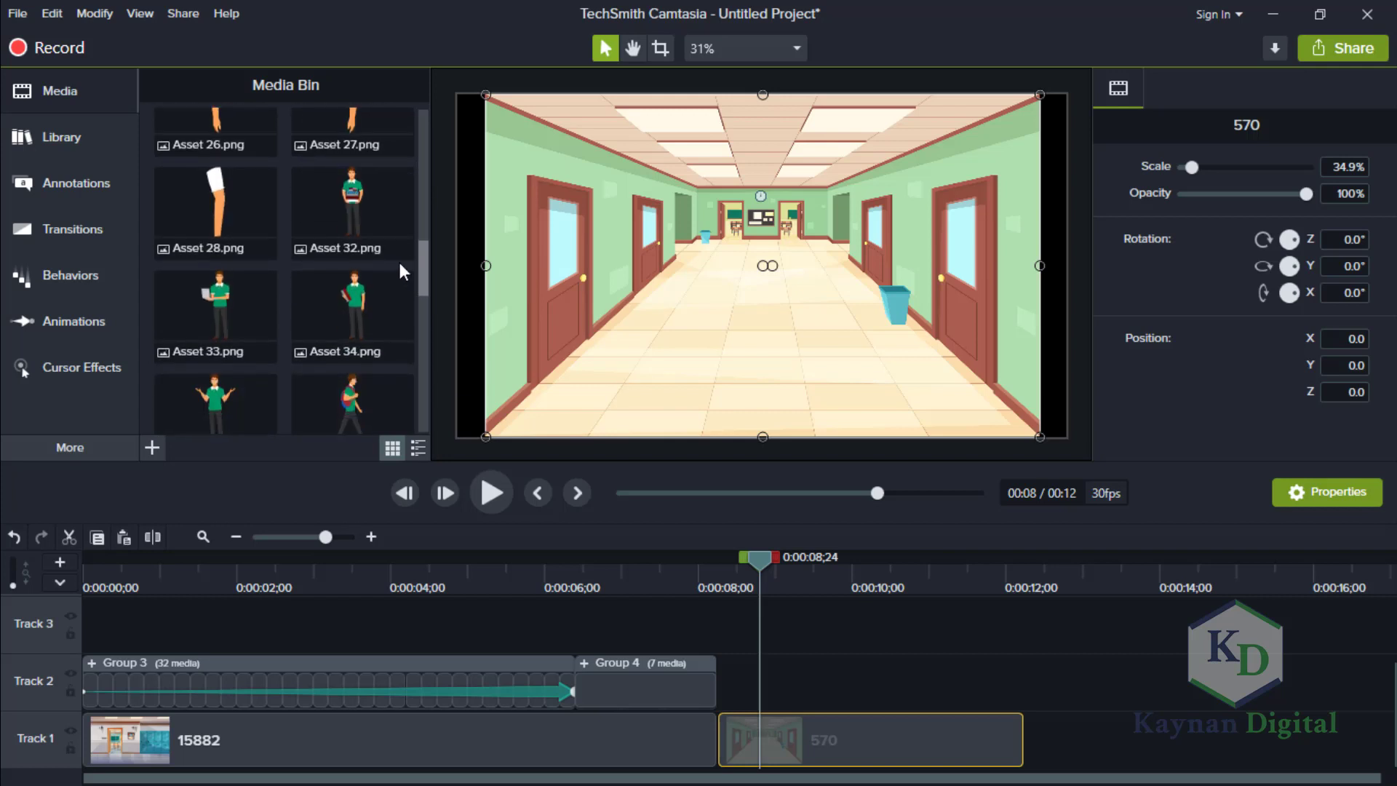
pyautogui.moveTo(233, 302); pyautogui.dragTo(773, 687)
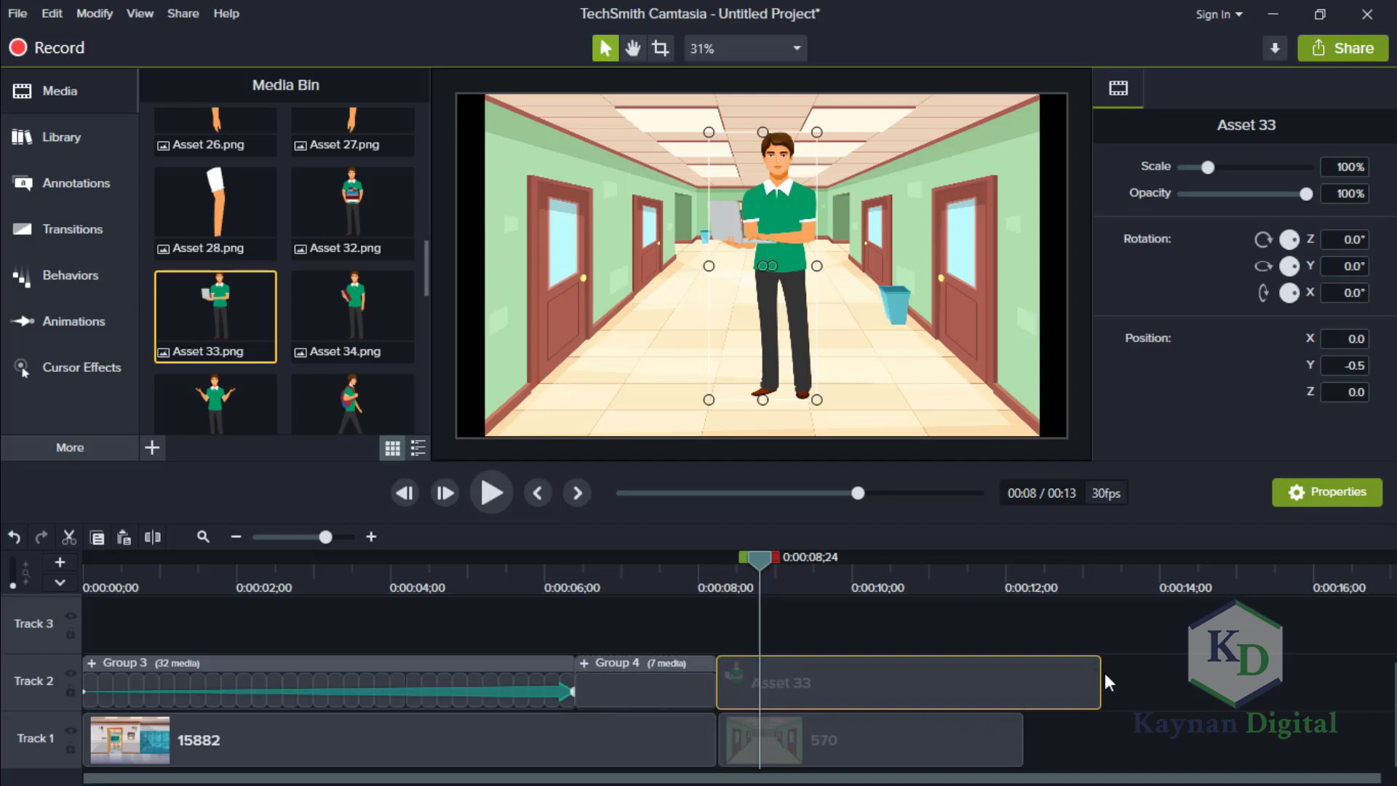
pyautogui.moveTo(775, 212); pyautogui.dragTo(754, 252)
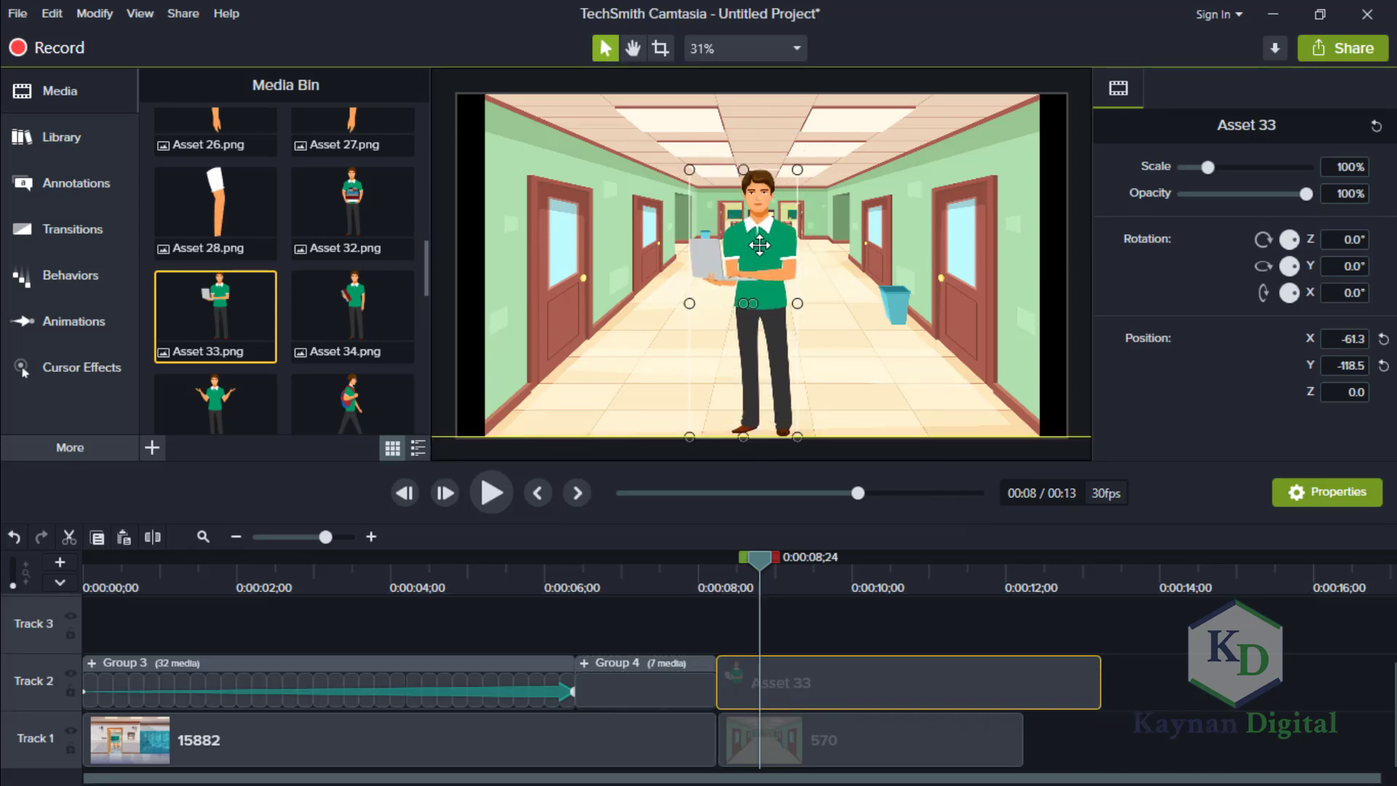
pyautogui.doubleClick(1339, 161)
pyautogui.write('80')
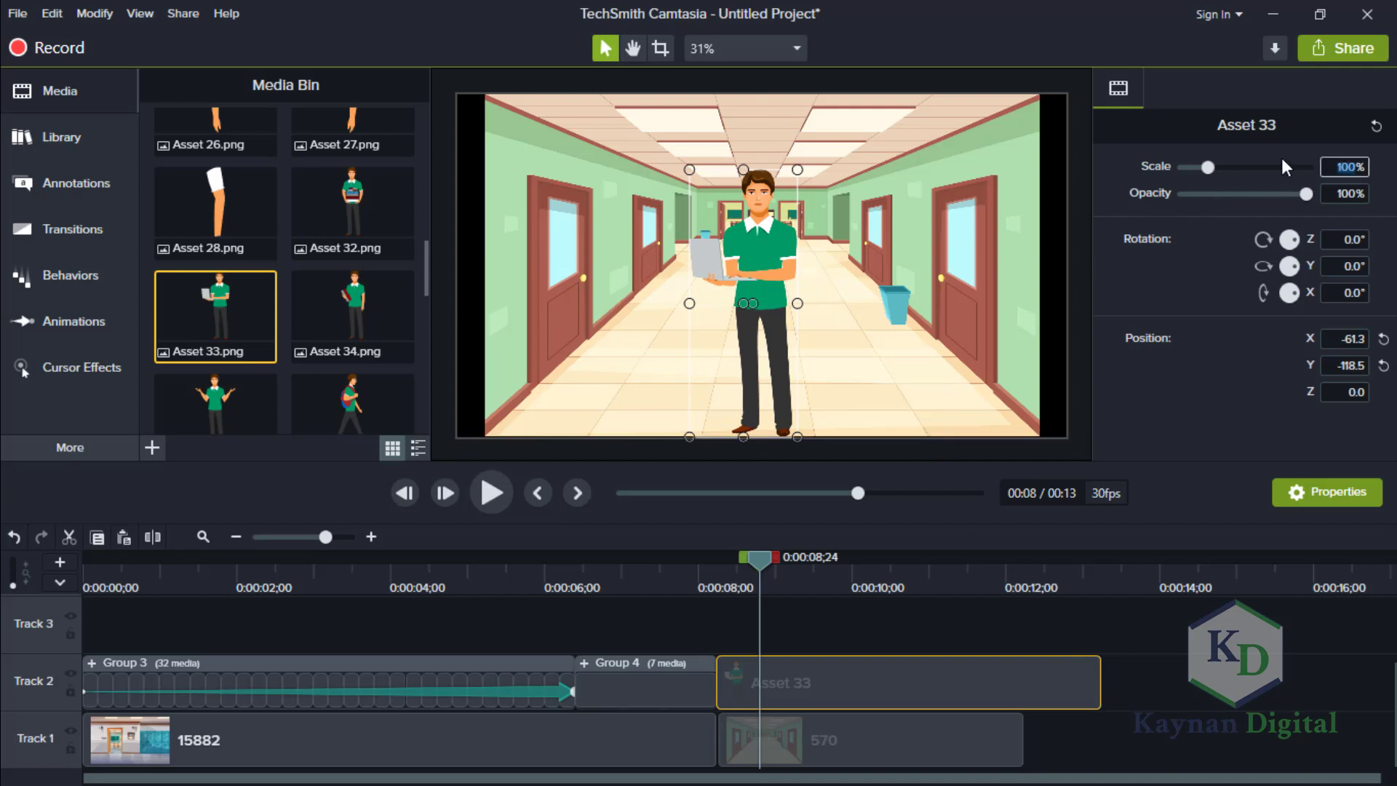
pyautogui.press('Return')
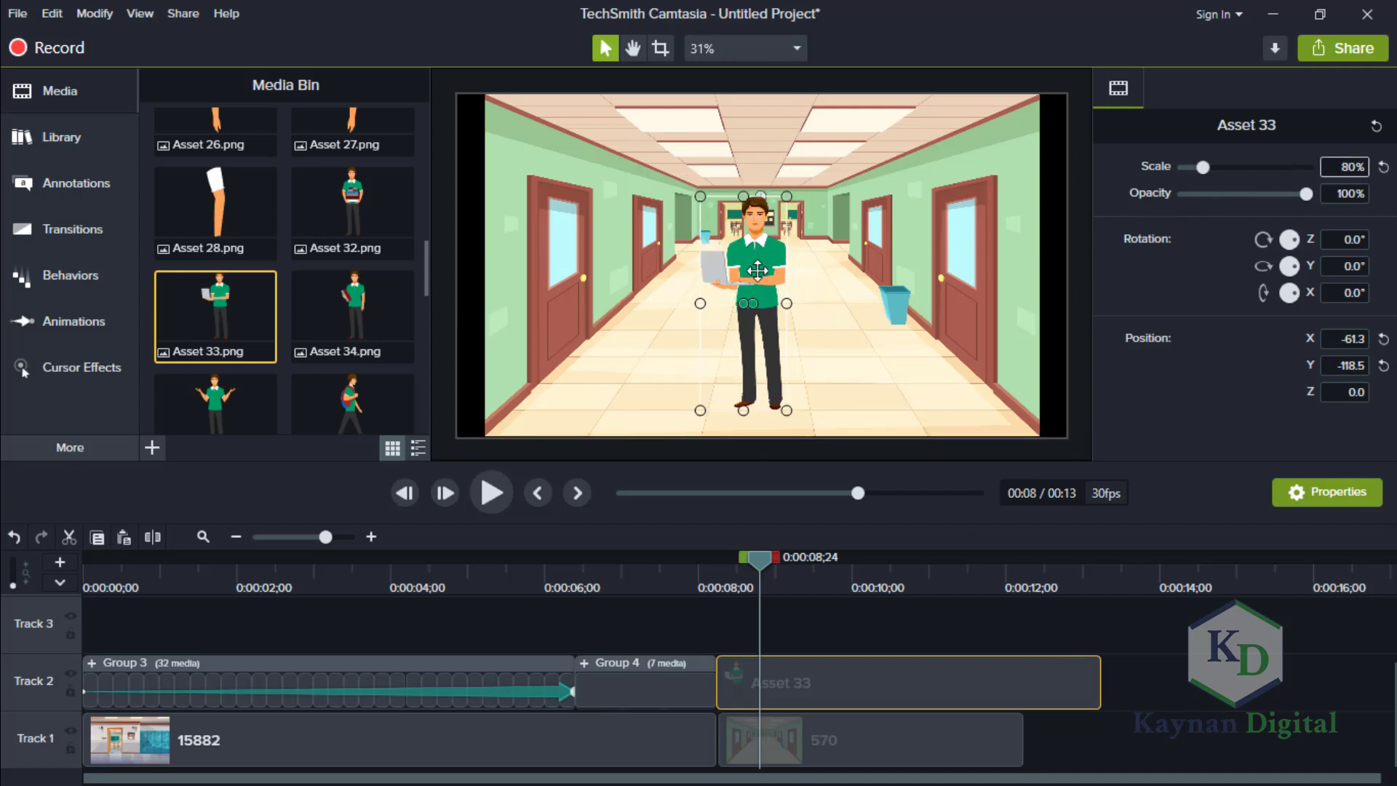
pyautogui.moveTo(748, 292); pyautogui.dragTo(747, 295)
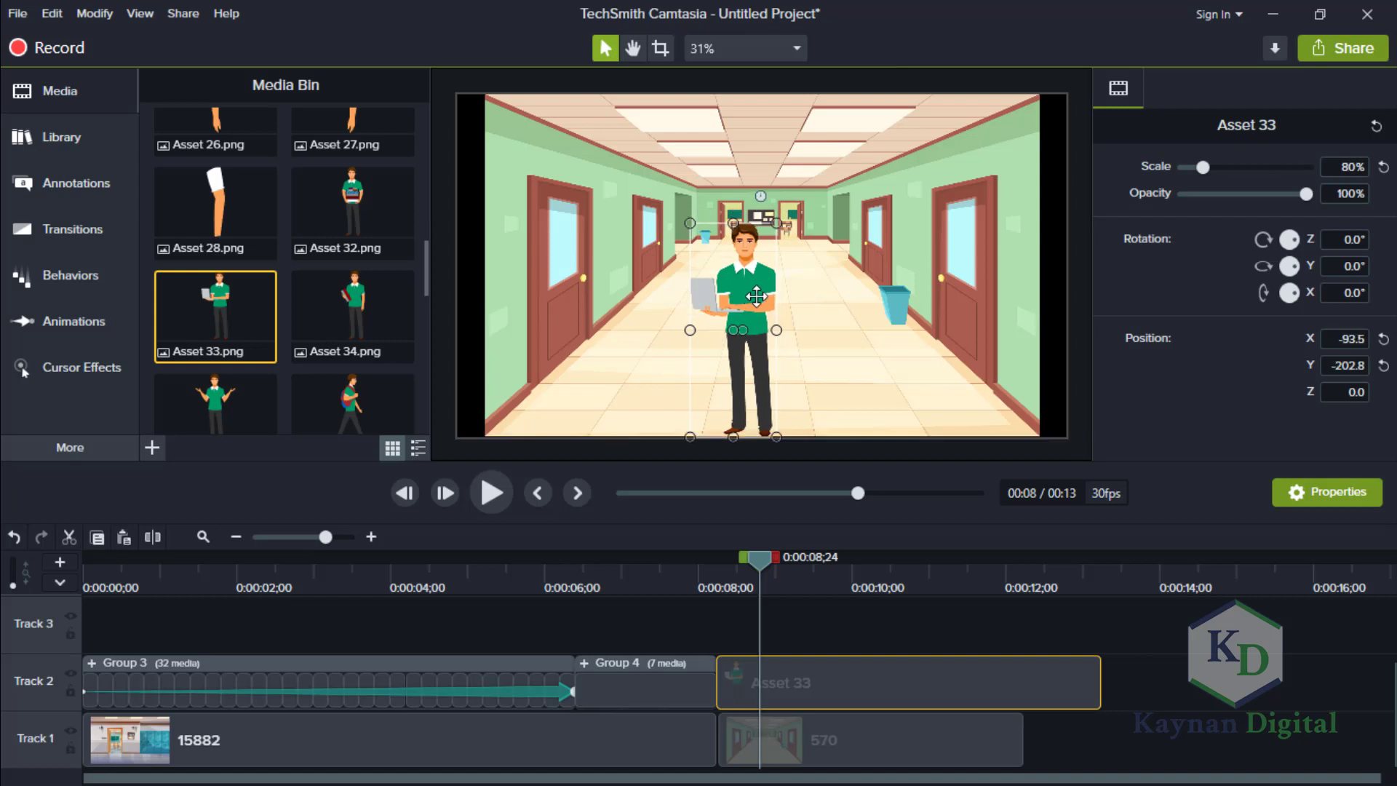
# Trim the Asset 33 clip to end at 0:00:10;04 and place a shortened Asset 32 clip directly after it on Track 2.
pyautogui.moveTo(1099, 670); pyautogui.dragTo(863, 687)
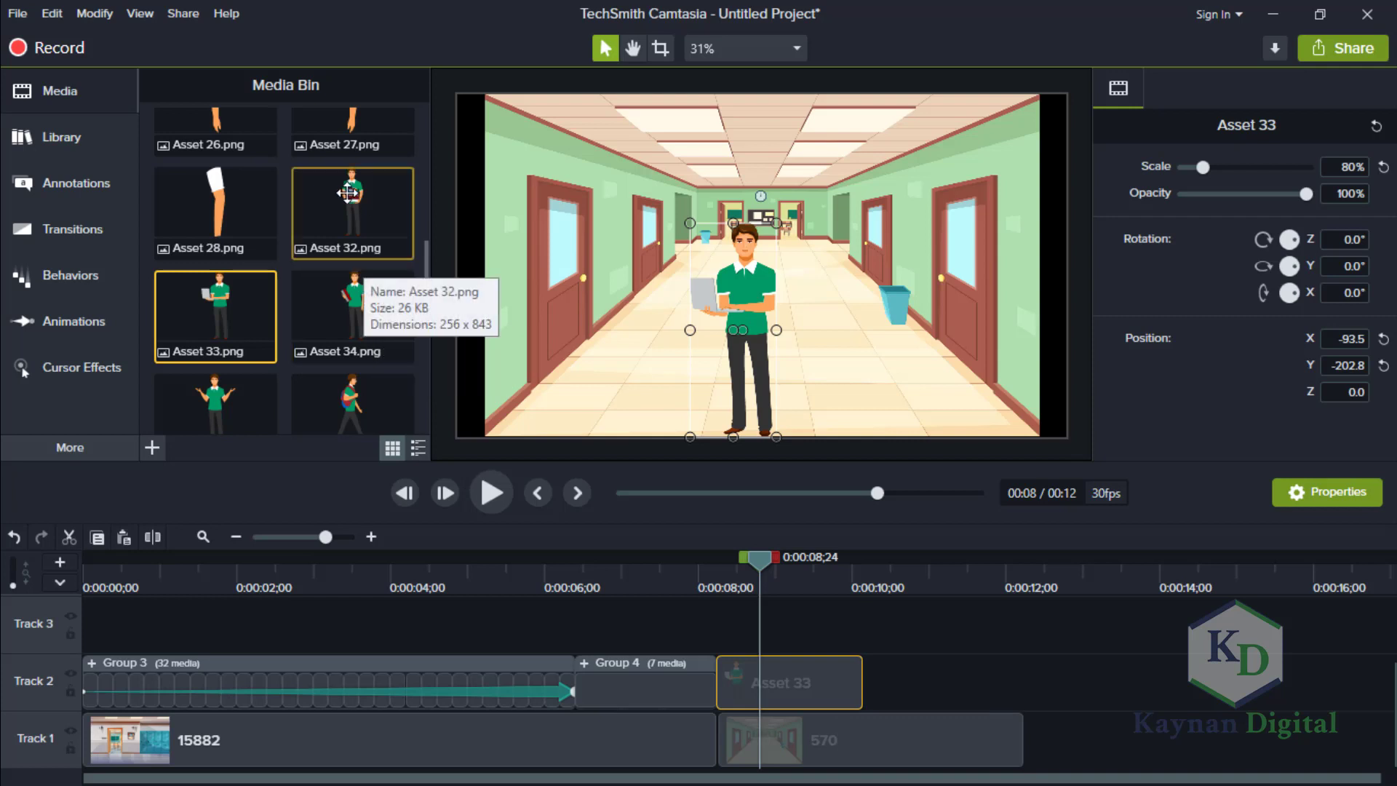
pyautogui.moveTo(353, 211); pyautogui.dragTo(863, 684)
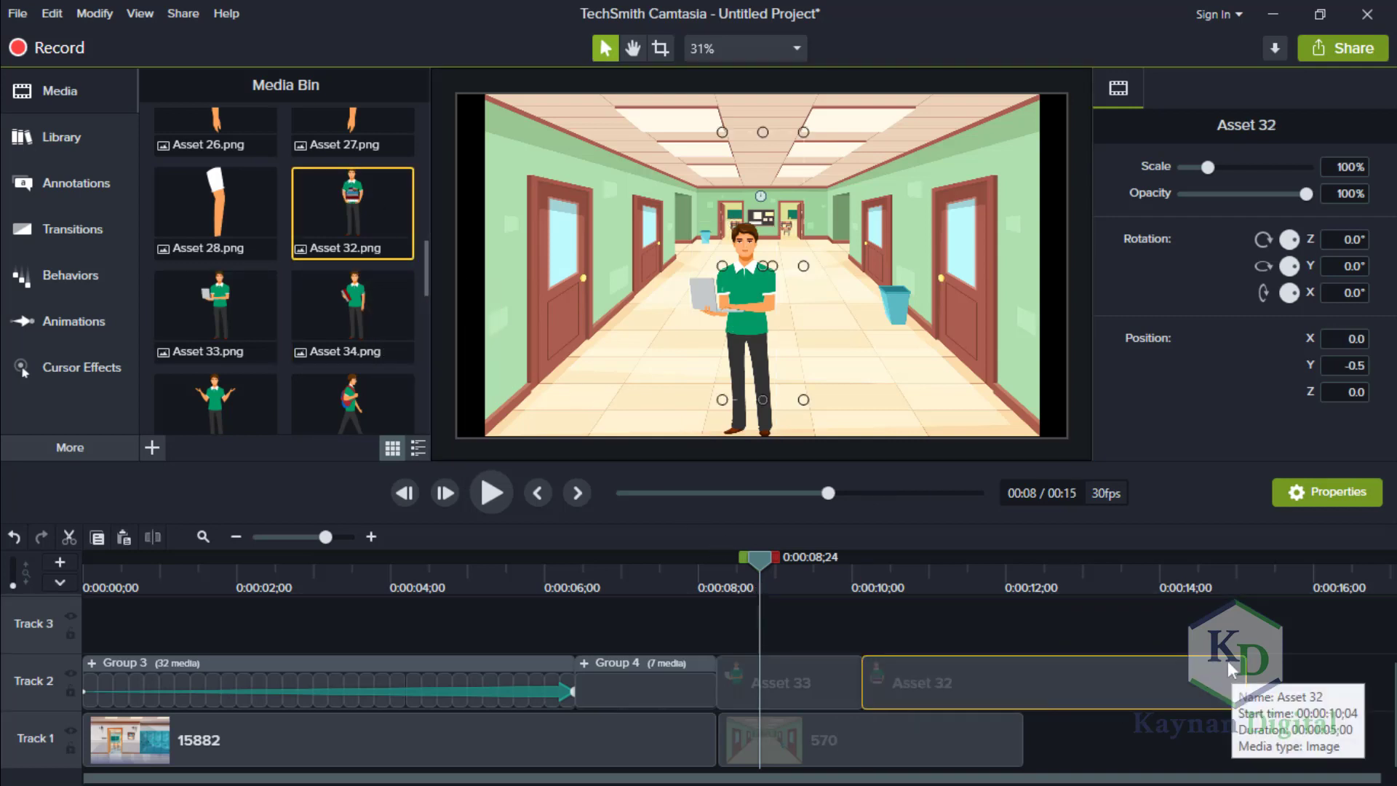
pyautogui.moveTo(1220, 674); pyautogui.dragTo(962, 679)
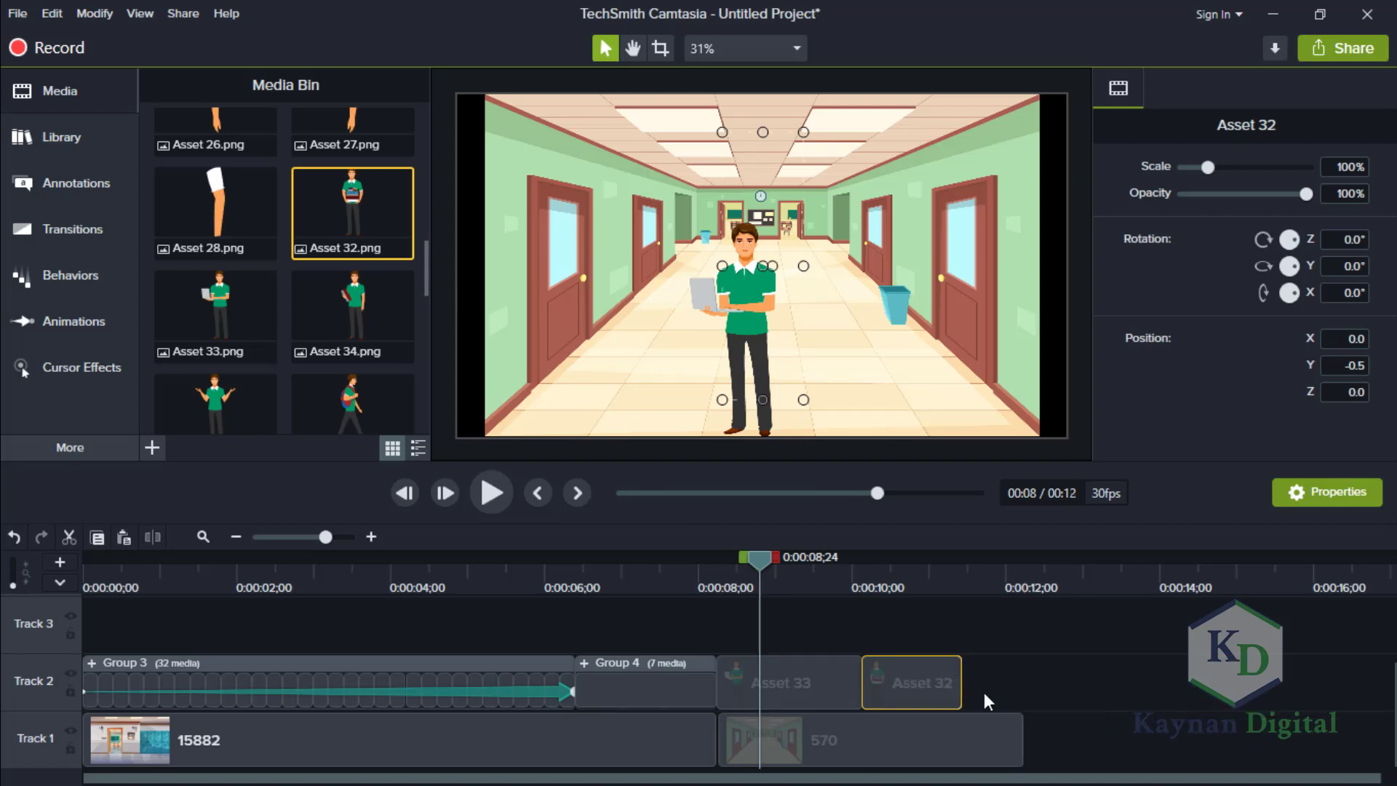
# Lengthen the 570 background clip slightly and add Asset 34 directly after Asset 32, trimmed to end with the background.
pyautogui.moveTo(1023, 740); pyautogui.dragTo(1071, 738)
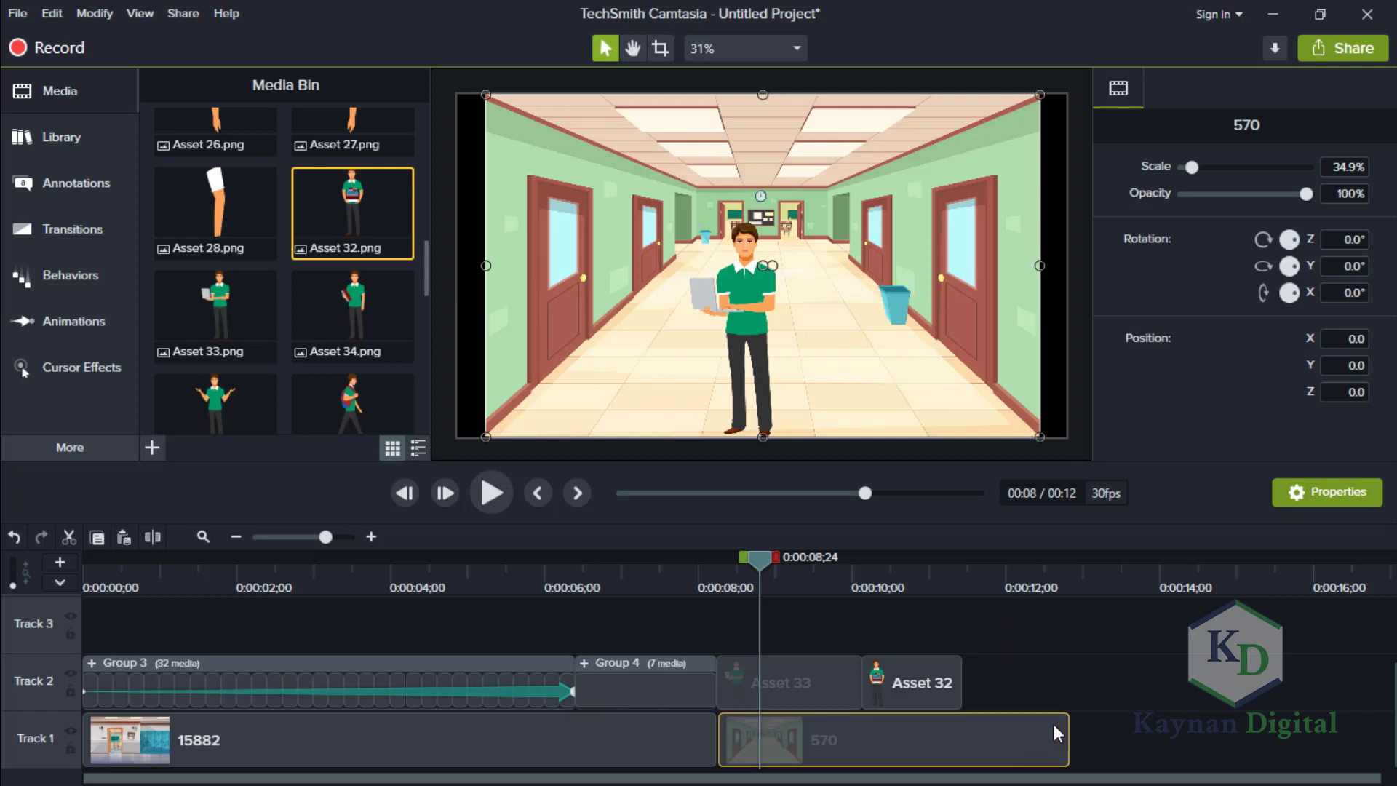
pyautogui.moveTo(335, 309); pyautogui.dragTo(946, 692)
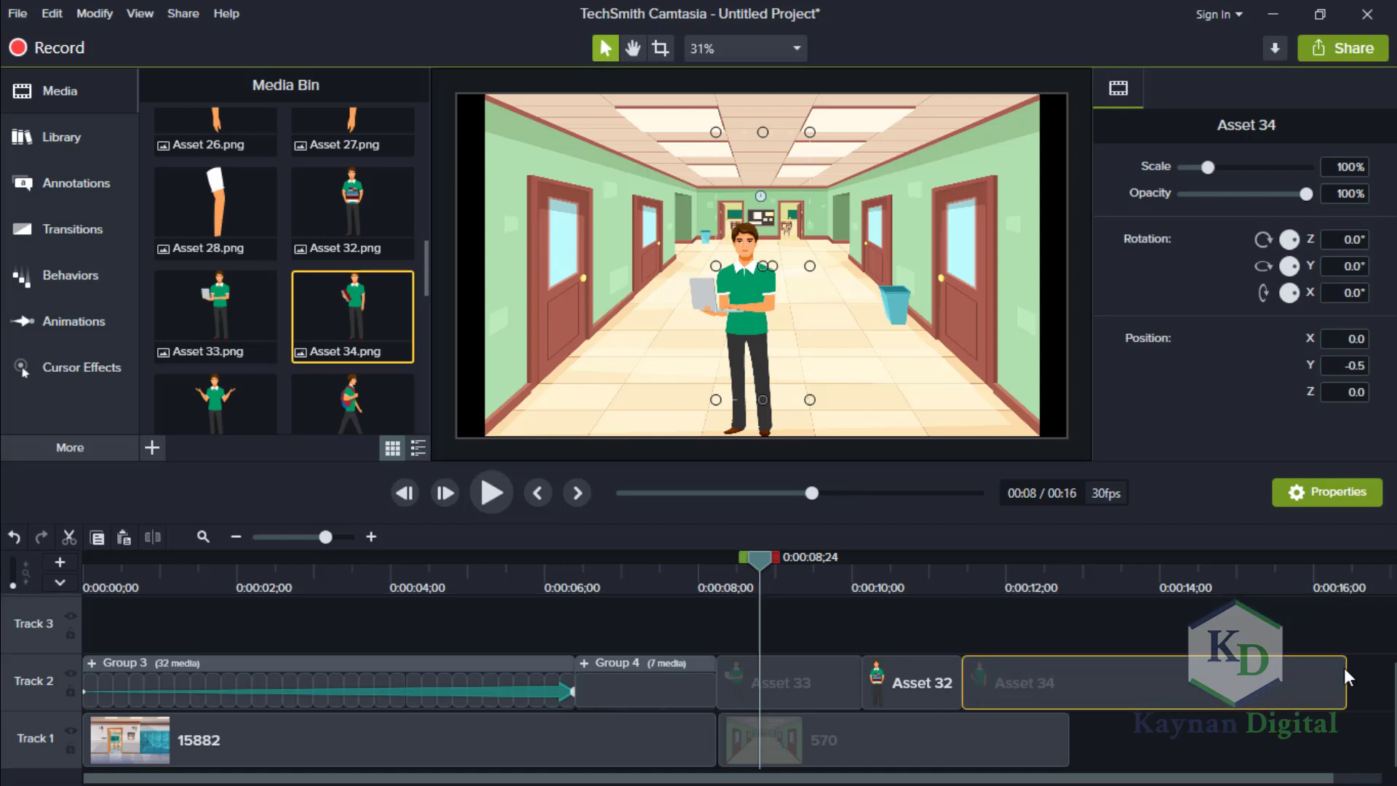
pyautogui.moveTo(1105, 686); pyautogui.dragTo(1072, 681)
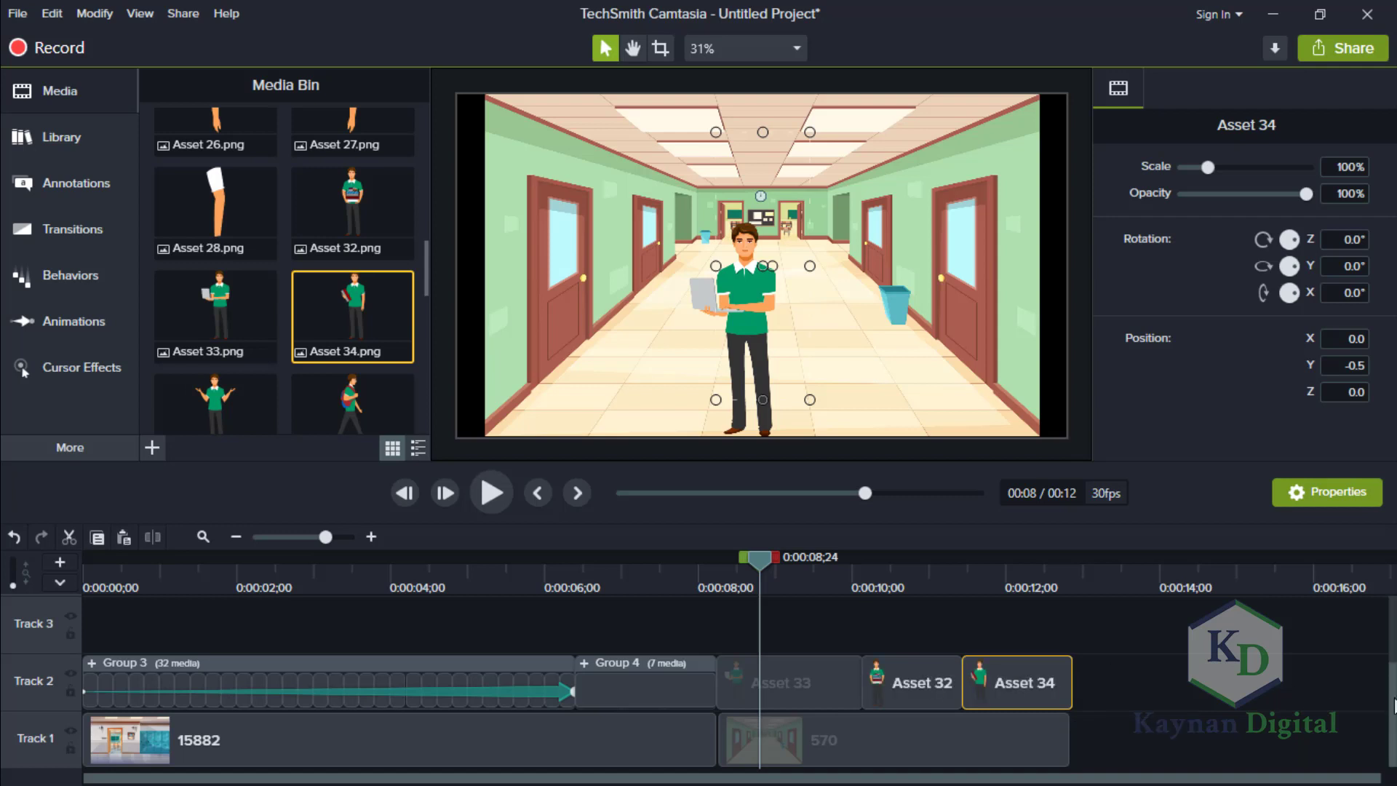
# Apply the Sliding behavior to the Asset 33 clip and set its During style to None.
pyautogui.click(806, 679)
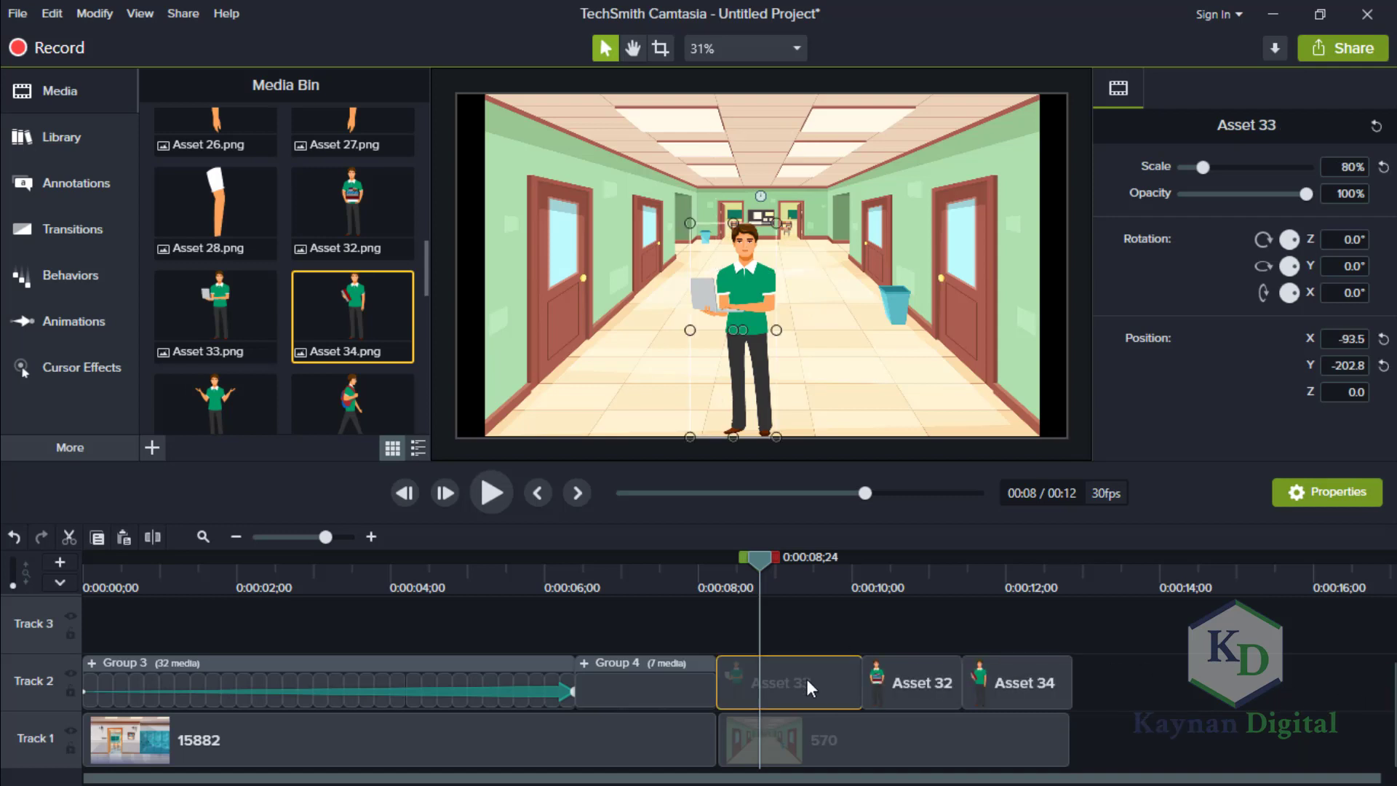
pyautogui.click(76, 270)
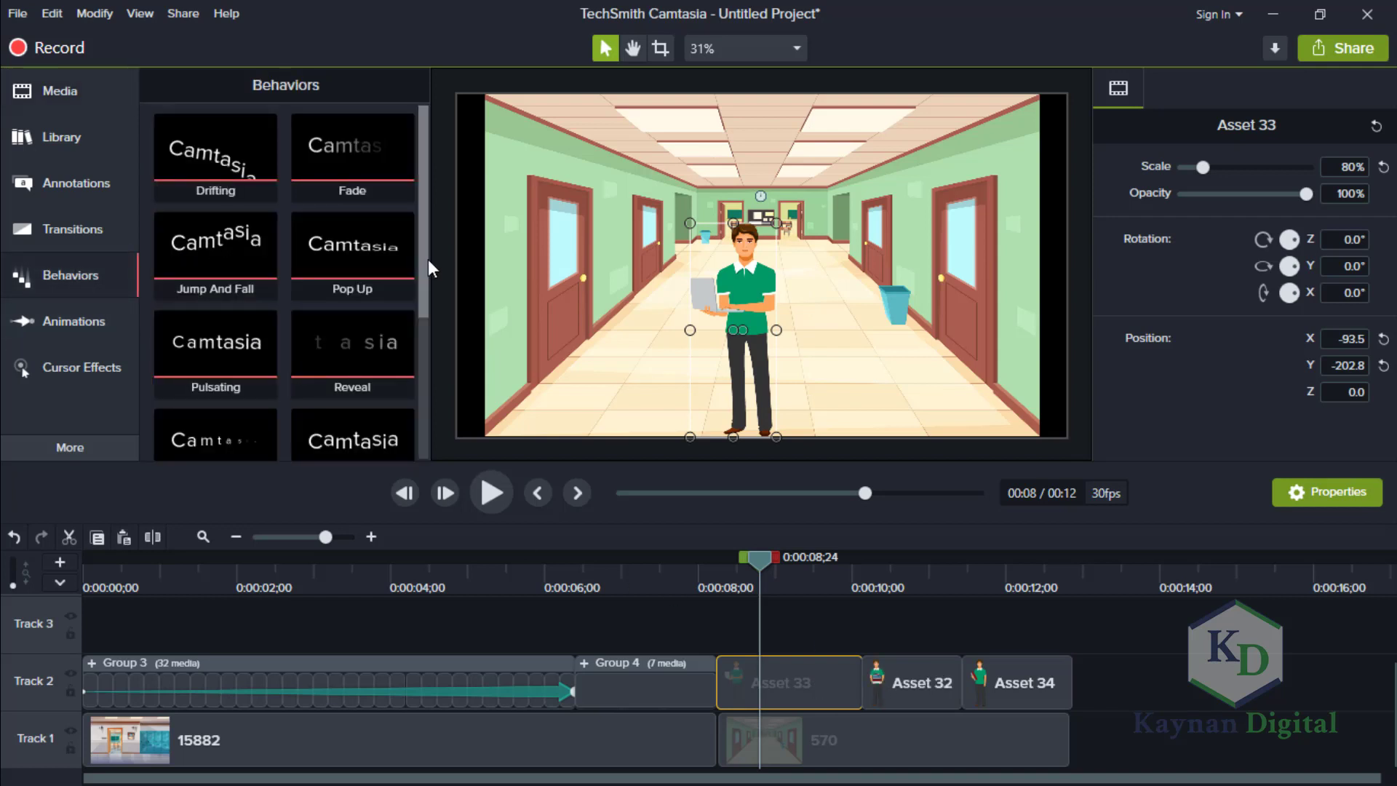
pyautogui.moveTo(428, 259); pyautogui.dragTo(429, 380)
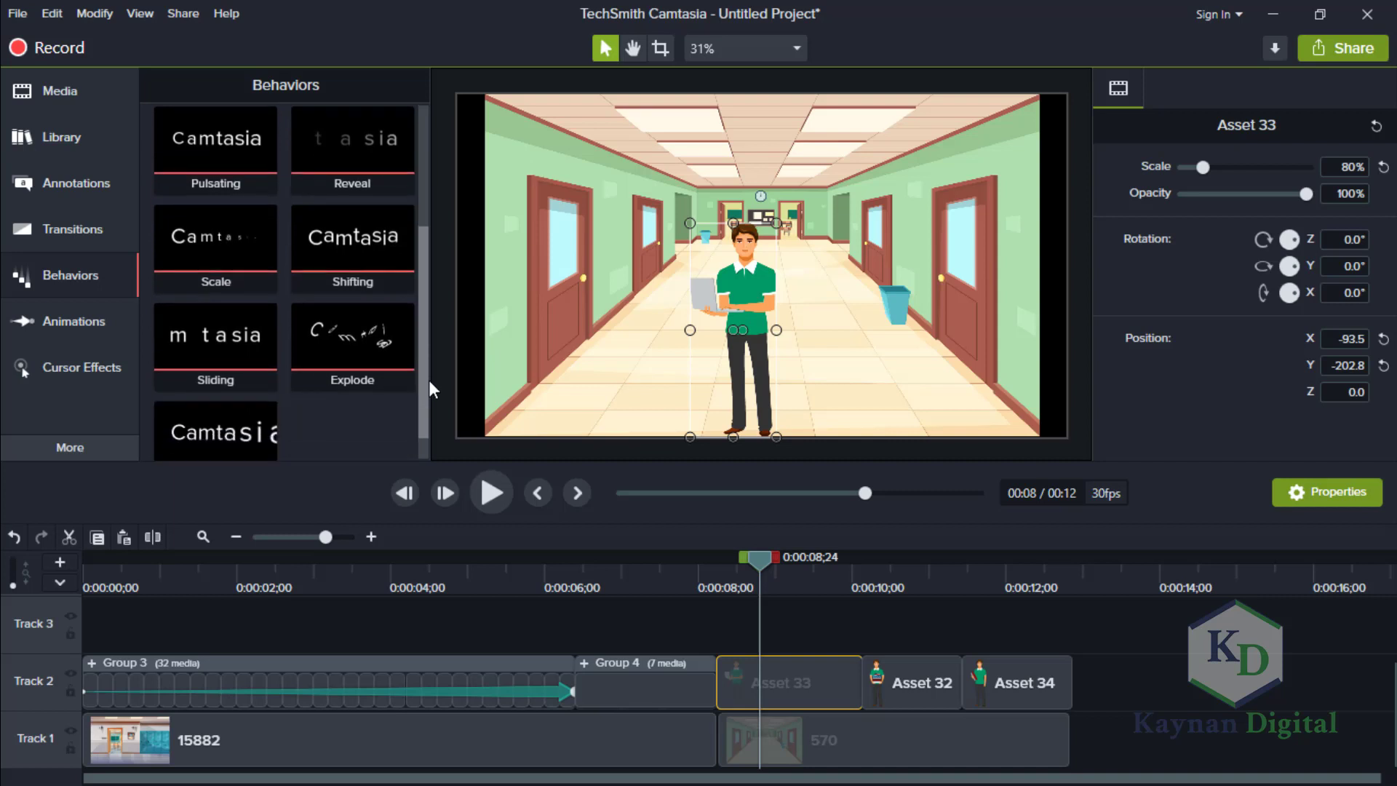
pyautogui.moveTo(228, 352); pyautogui.dragTo(810, 687)
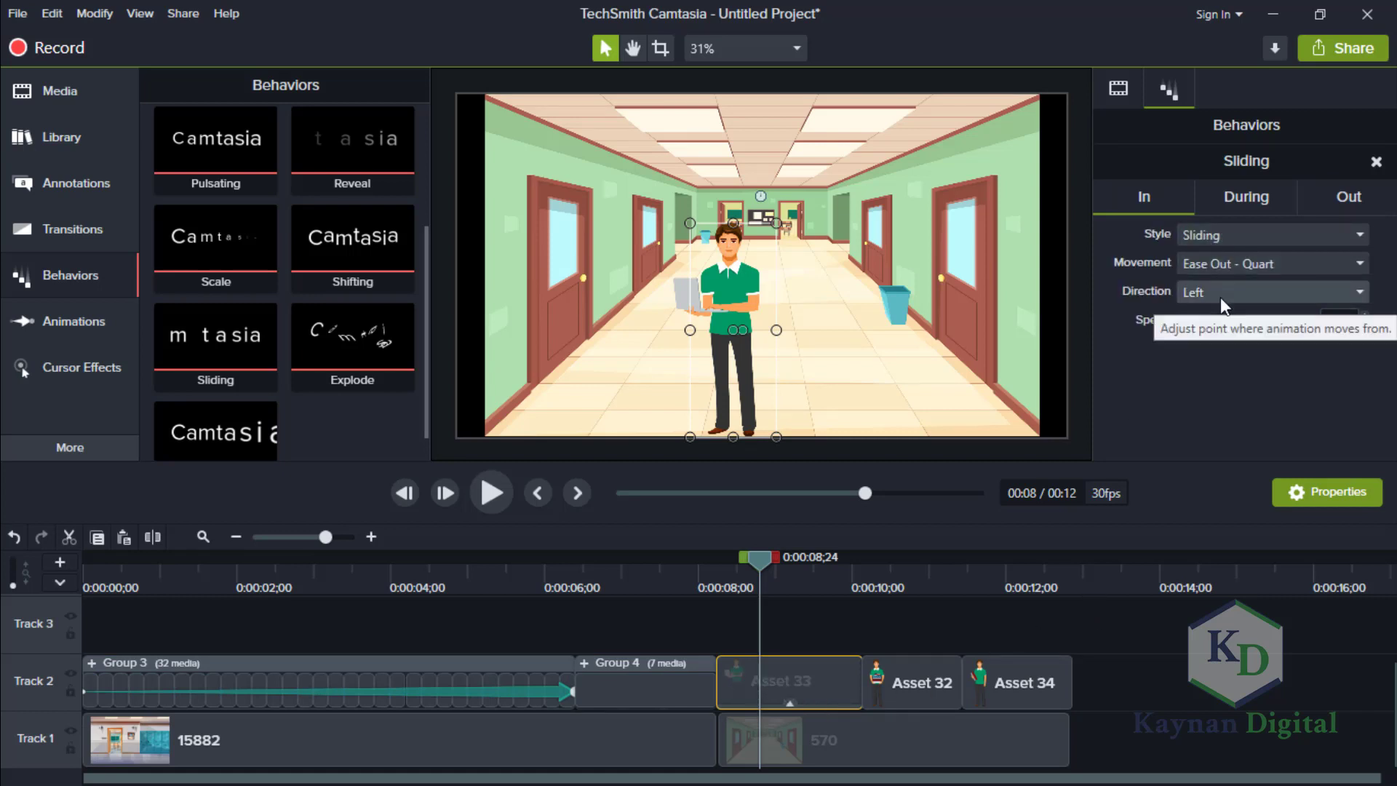
pyautogui.click(1324, 204)
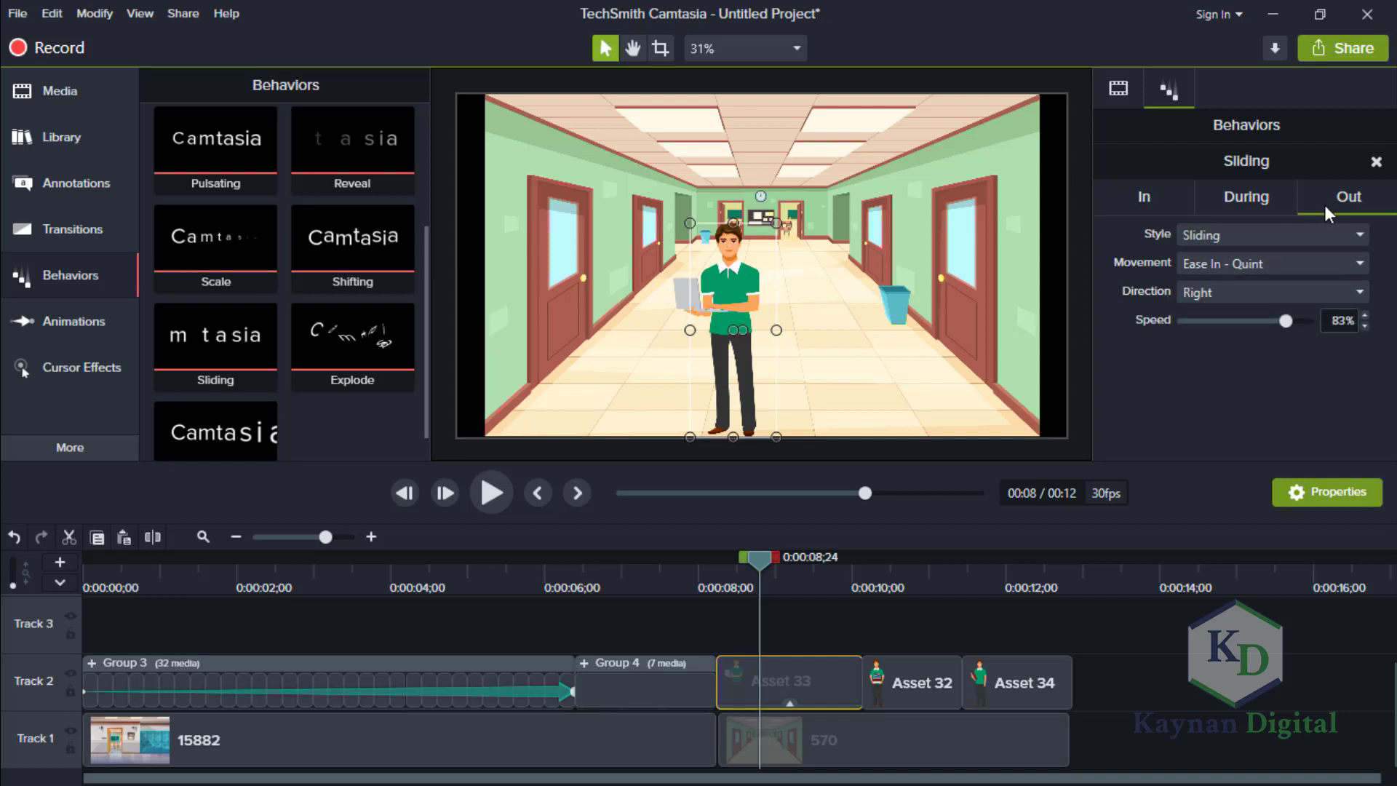
pyautogui.click(1259, 206)
pyautogui.click(1263, 234)
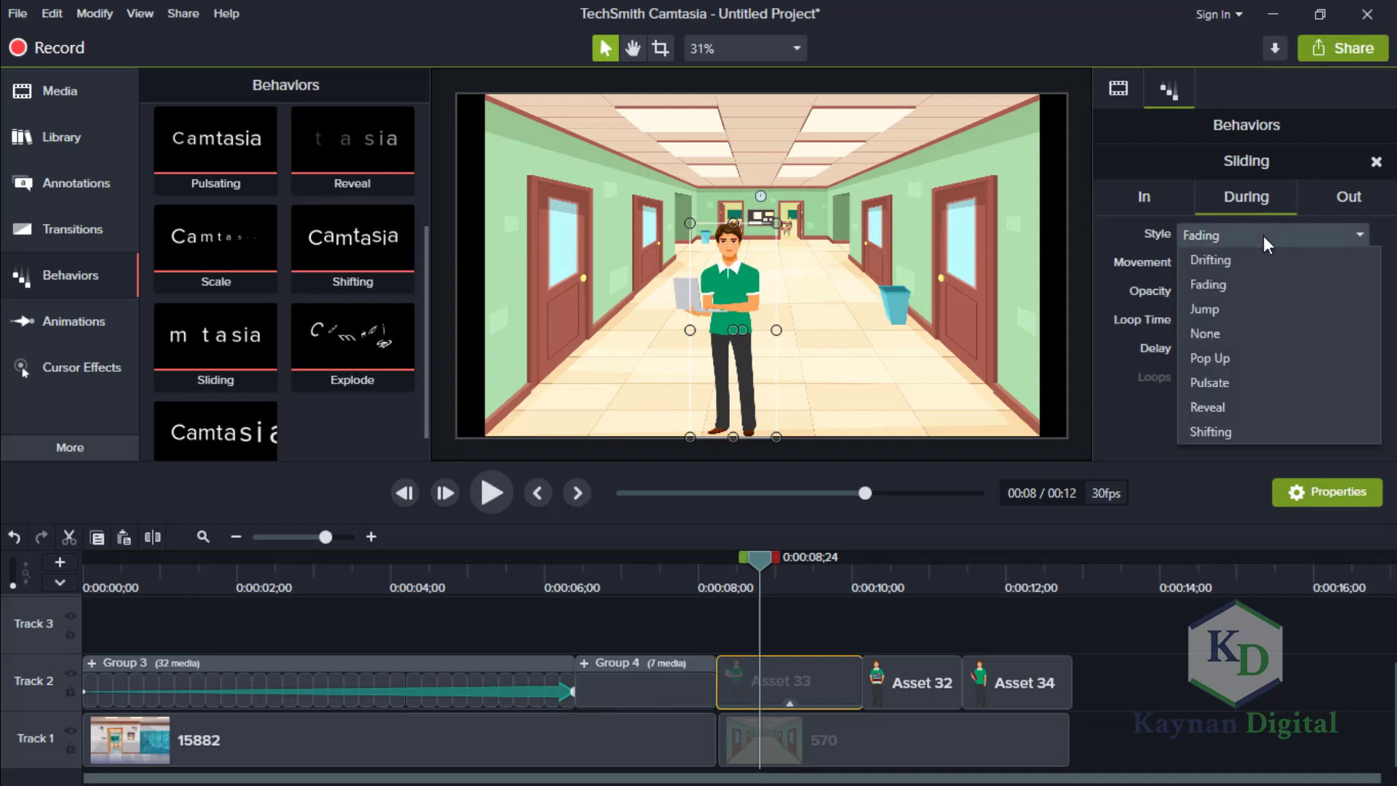
pyautogui.click(1231, 332)
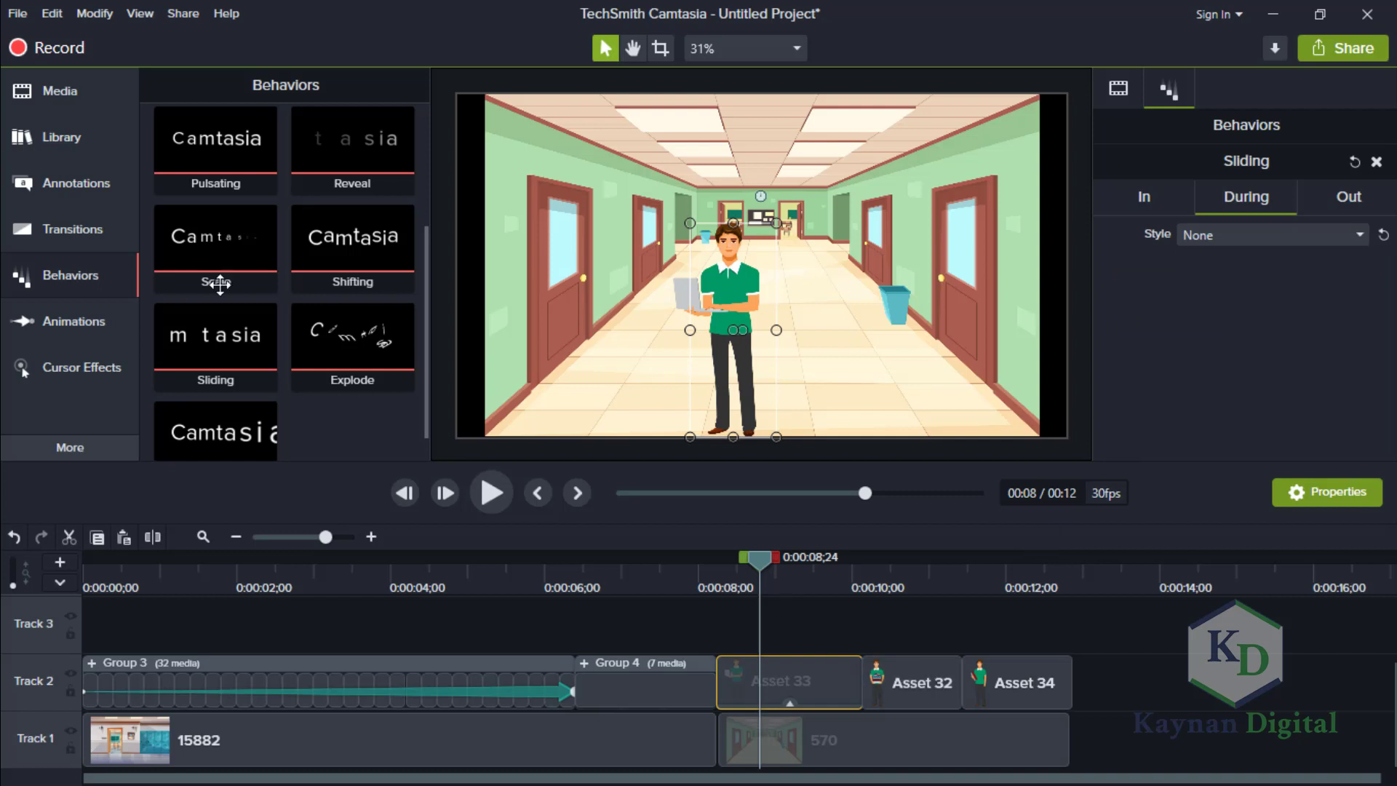
# Apply the Sliding behavior to the Asset 32 clip, changing its In and Out directions and setting the During style to None.
pyautogui.moveTo(215, 336); pyautogui.dragTo(911, 696)
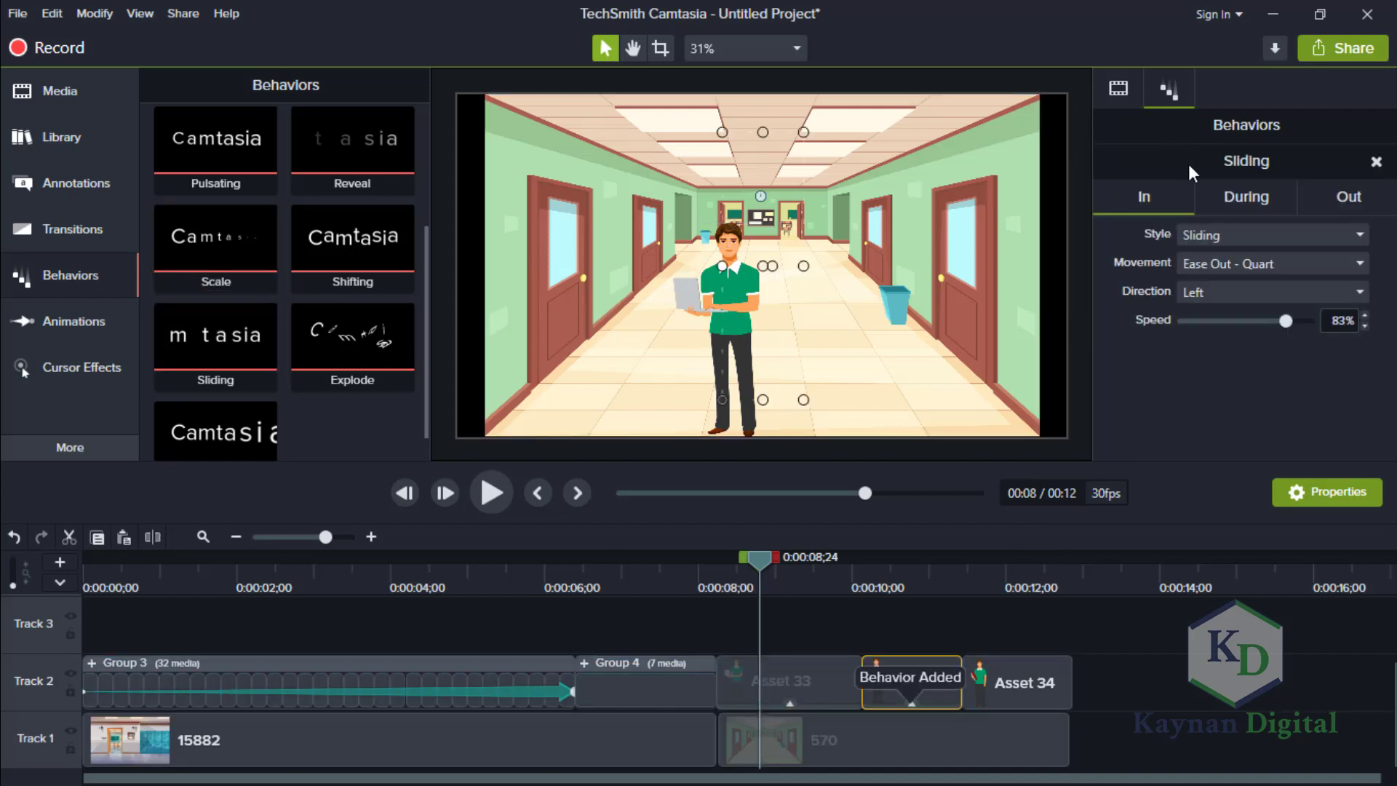
pyautogui.click(1259, 285)
pyautogui.click(1242, 340)
pyautogui.click(1333, 195)
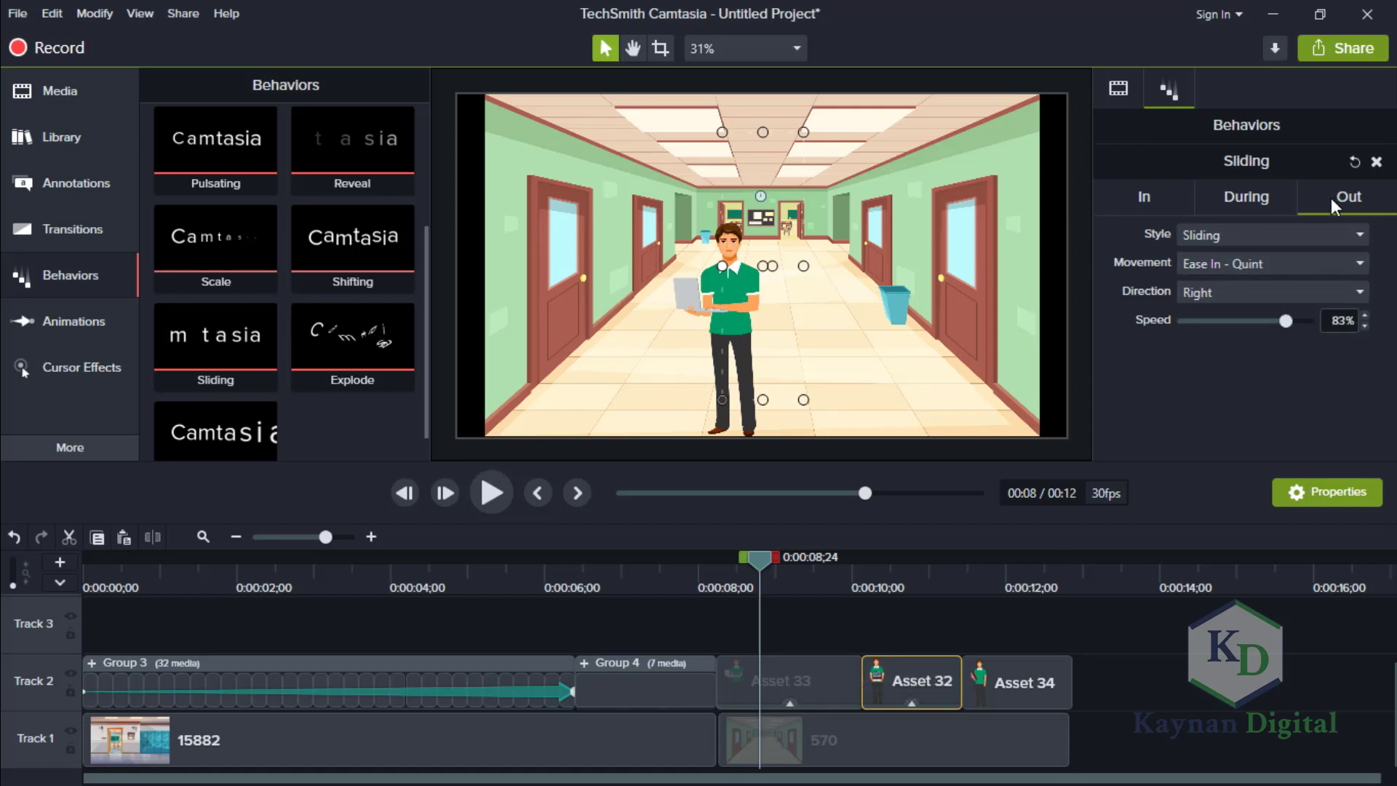
pyautogui.click(1233, 299)
pyautogui.click(1228, 315)
pyautogui.click(1258, 193)
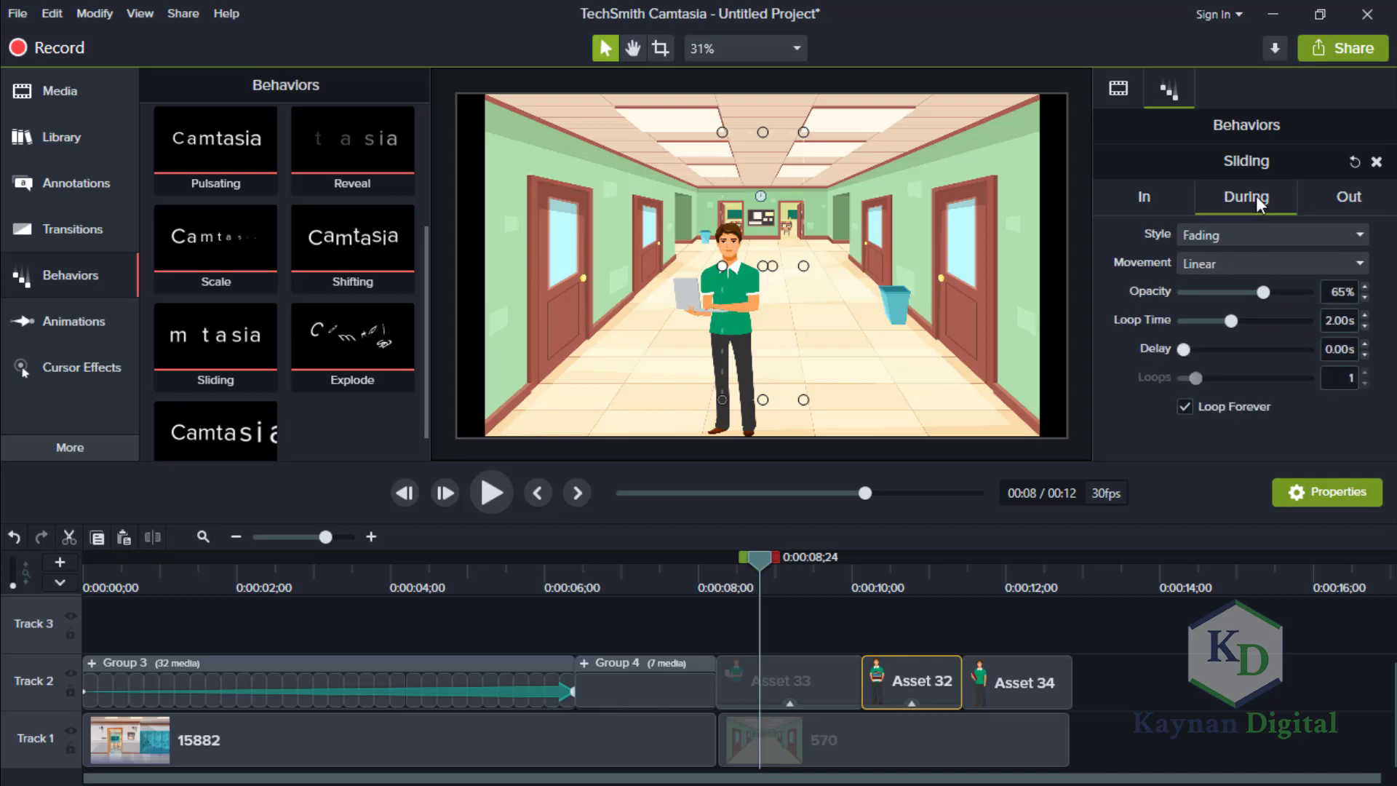
pyautogui.click(1222, 235)
pyautogui.click(1224, 331)
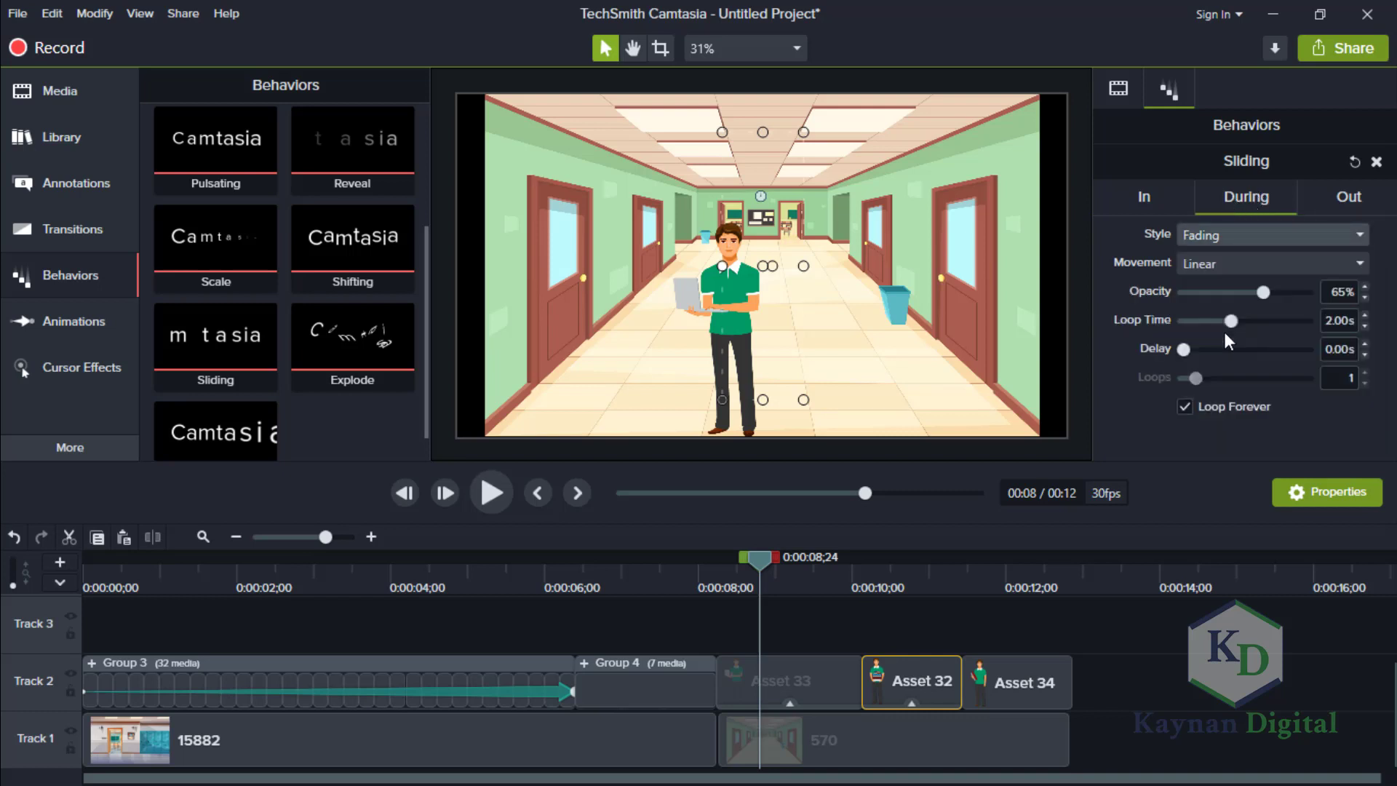
# Apply the Sliding behavior to the Asset 34 clip and set its During style to None.
pyautogui.click(1046, 677)
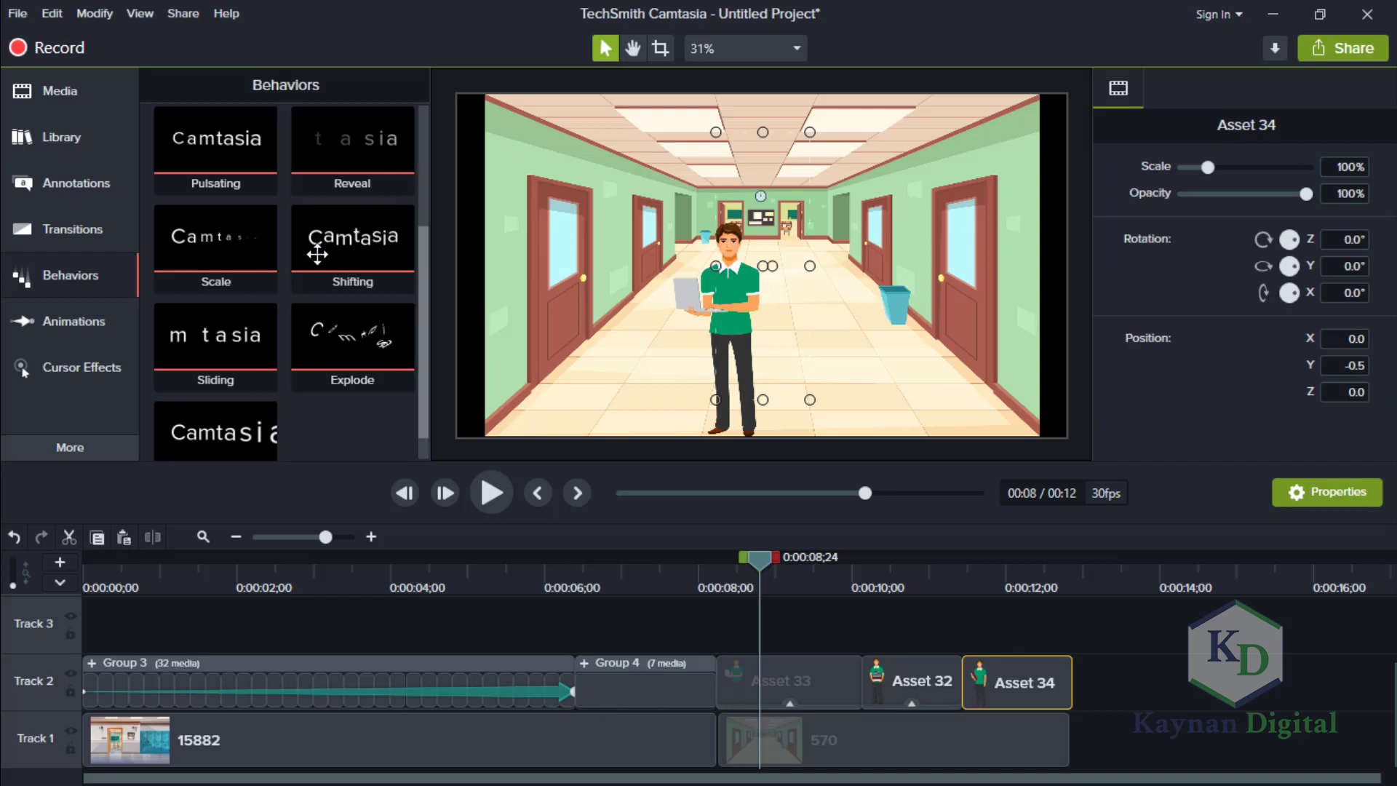
pyautogui.moveTo(215, 342); pyautogui.dragTo(1007, 681)
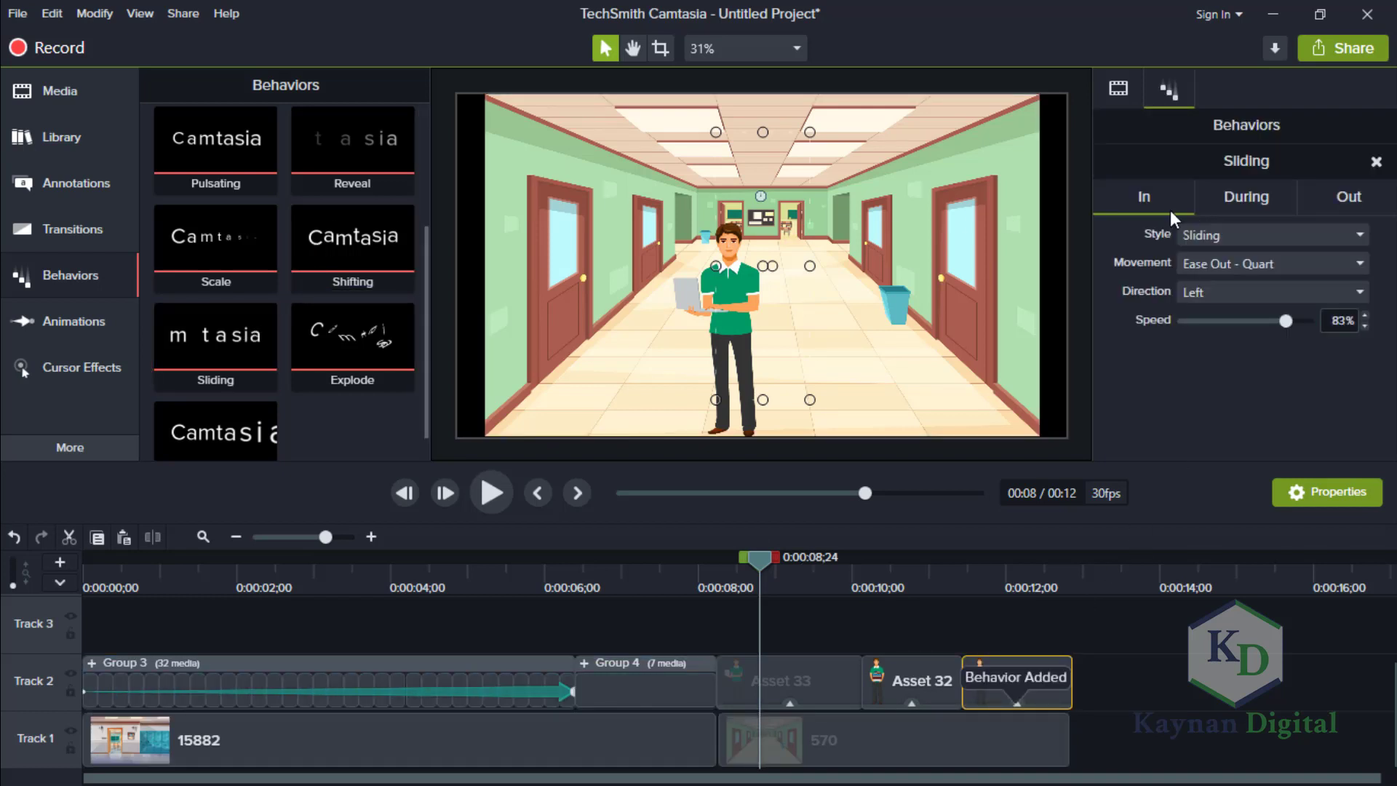
pyautogui.click(1242, 203)
pyautogui.click(1245, 229)
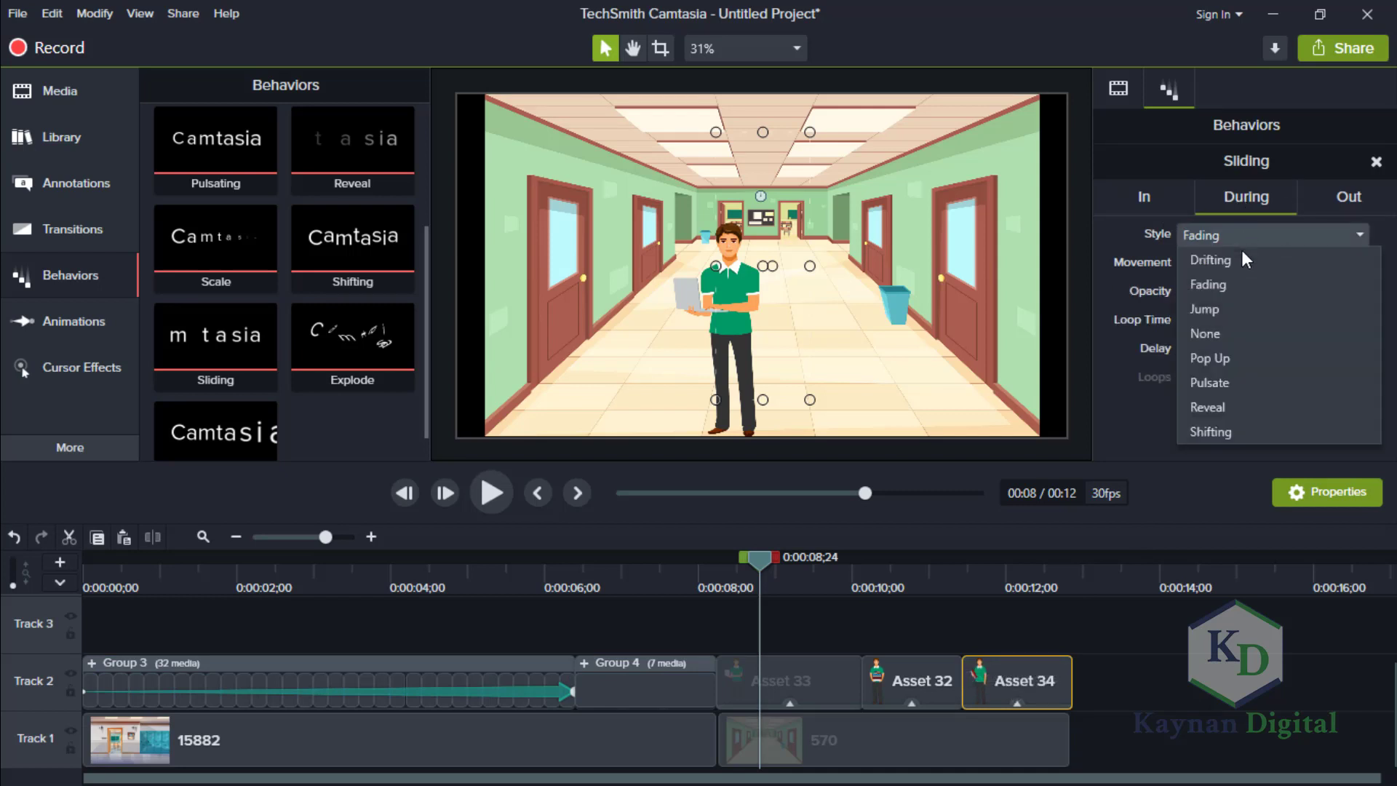
pyautogui.click(1225, 332)
pyautogui.click(1329, 199)
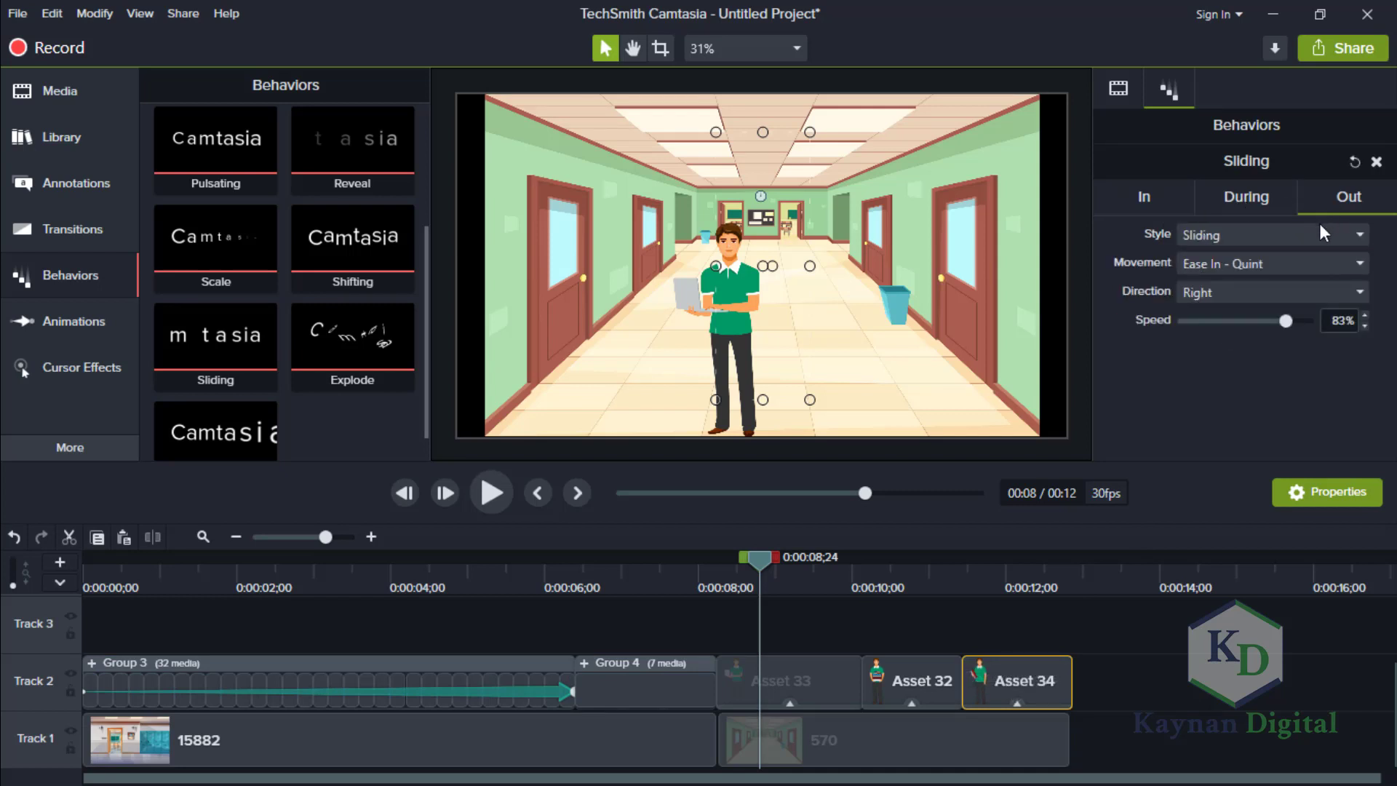
pyautogui.click(1259, 298)
pyautogui.click(1259, 299)
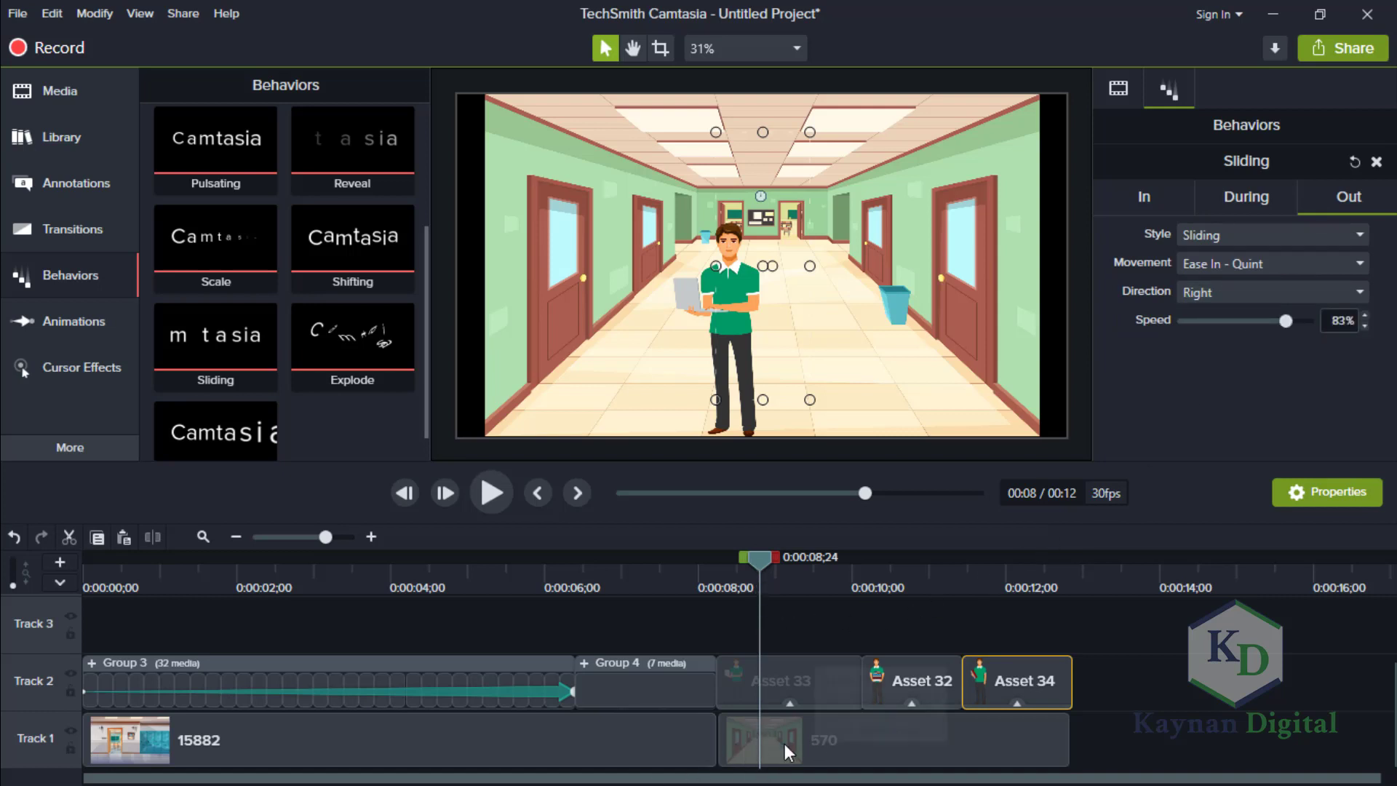
# Move the 570 background clip directly against 15882 and extend its end to match the end of Asset 34.
pyautogui.moveTo(780, 744); pyautogui.dragTo(765, 744)
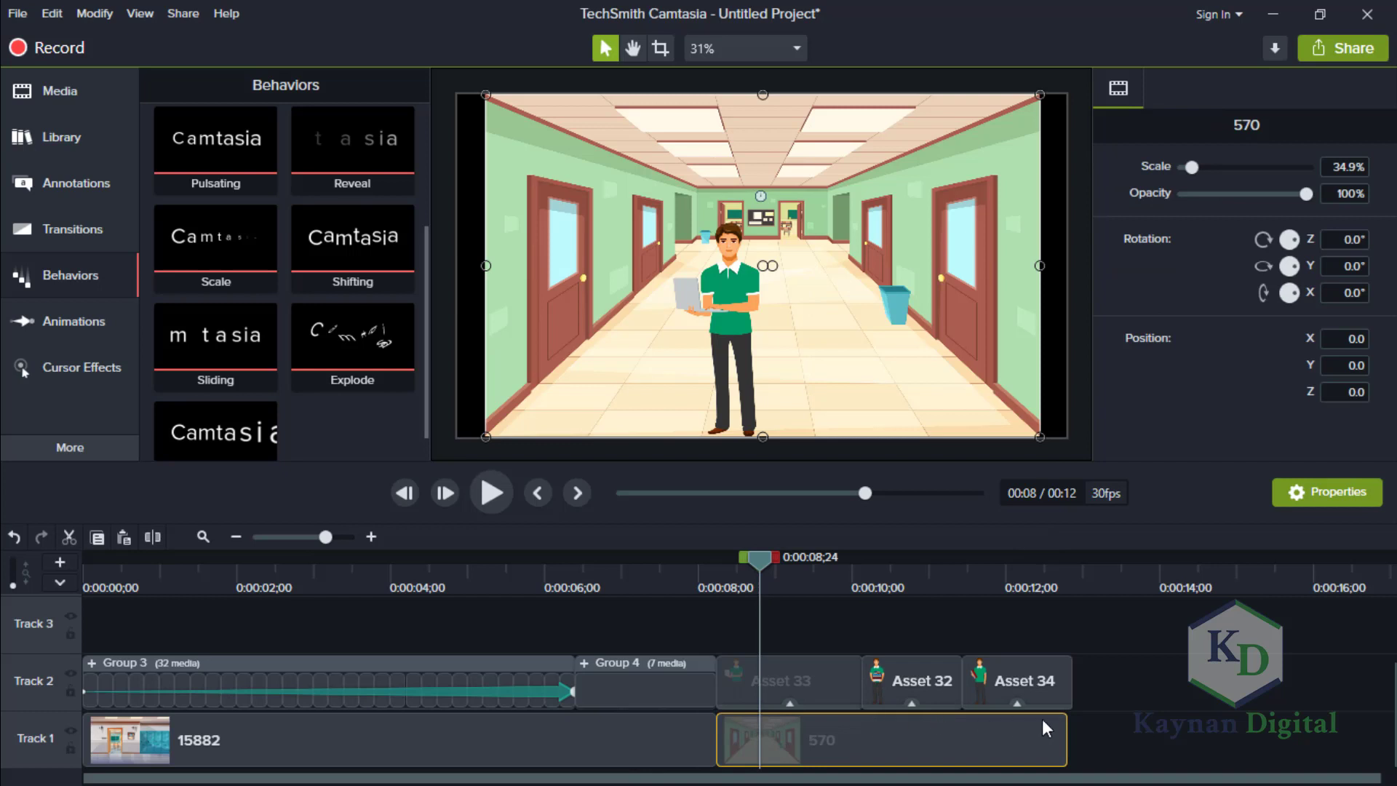
pyautogui.click(1080, 736)
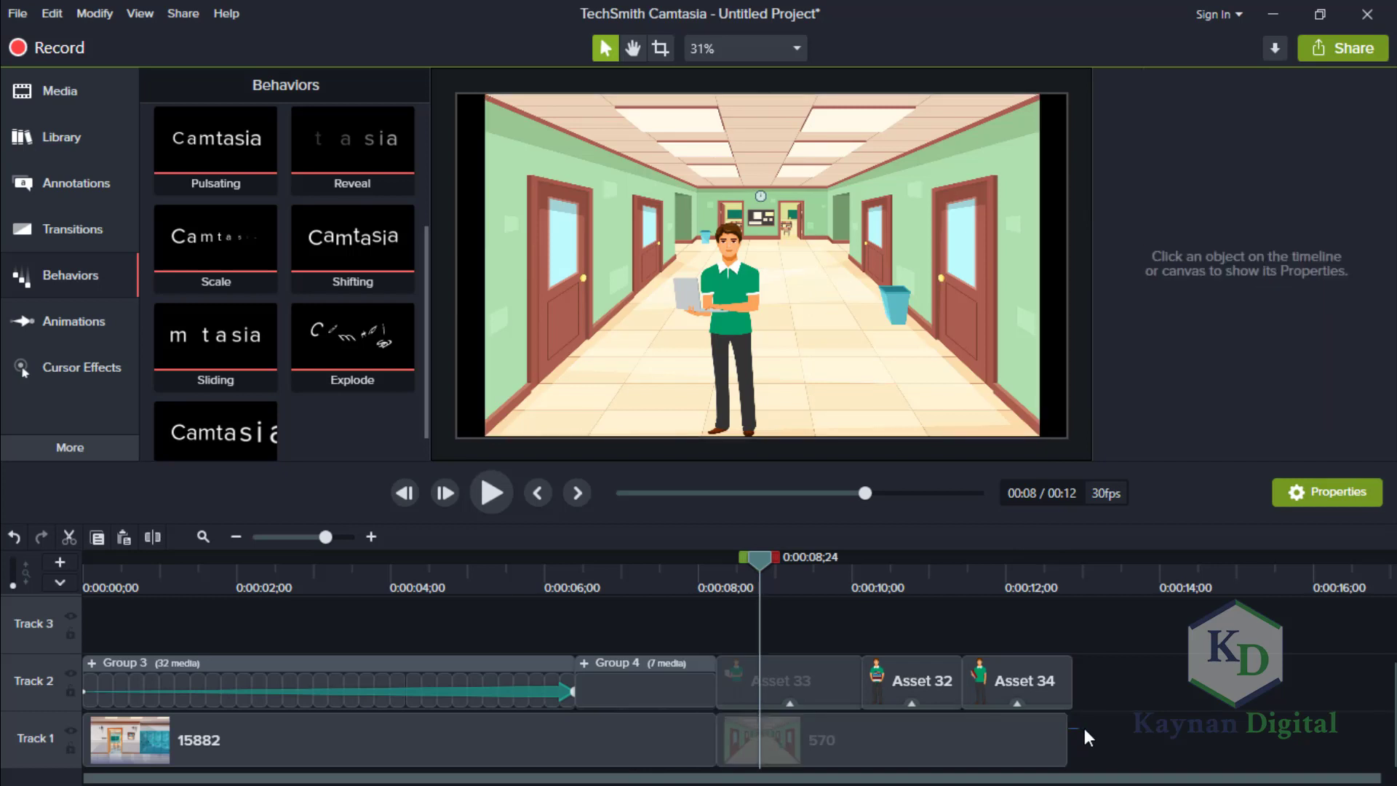
pyautogui.moveTo(1067, 732); pyautogui.dragTo(1082, 733)
# Add a Slide left transition between the 15882 and 570 clips on Track 1 and play back the result.
pyautogui.click(83, 231)
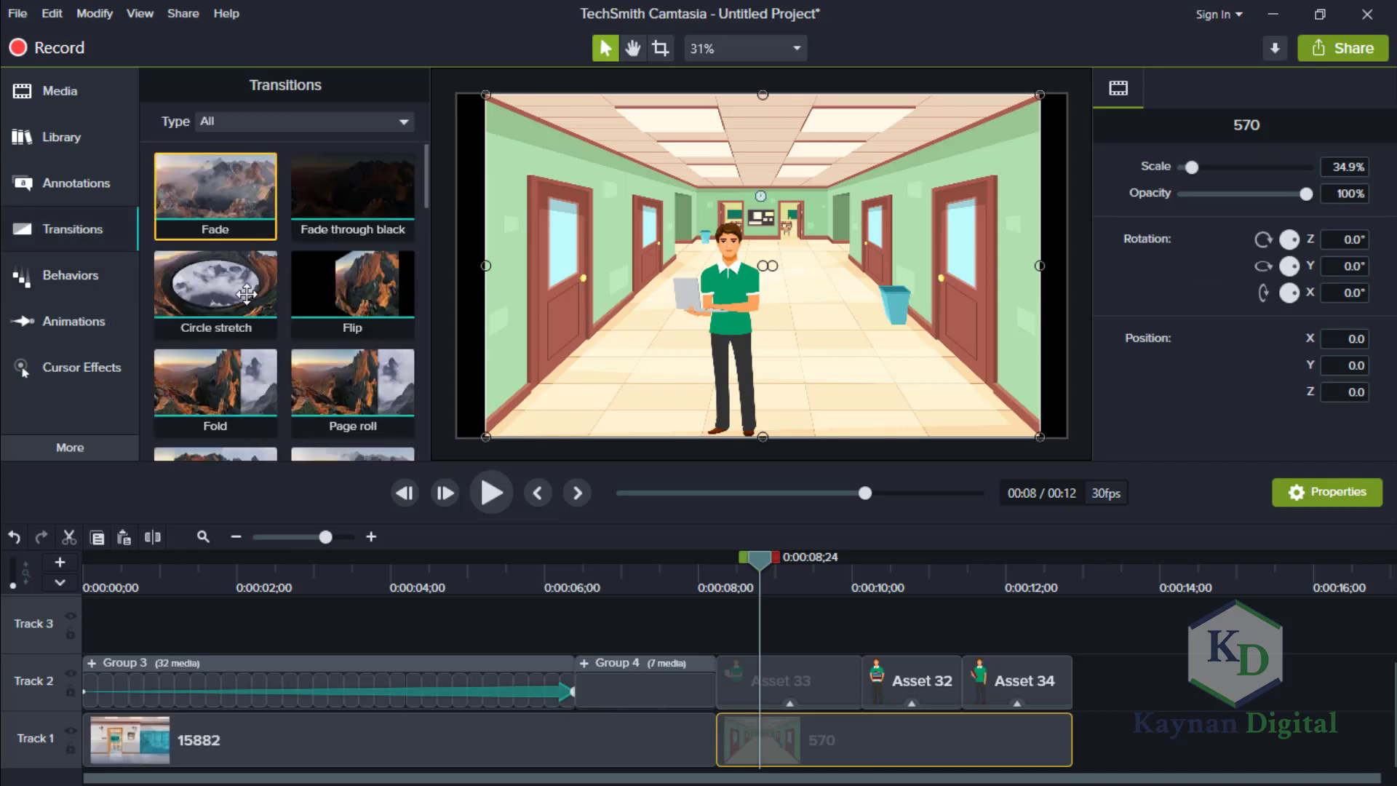
pyautogui.moveTo(428, 194); pyautogui.dragTo(420, 252)
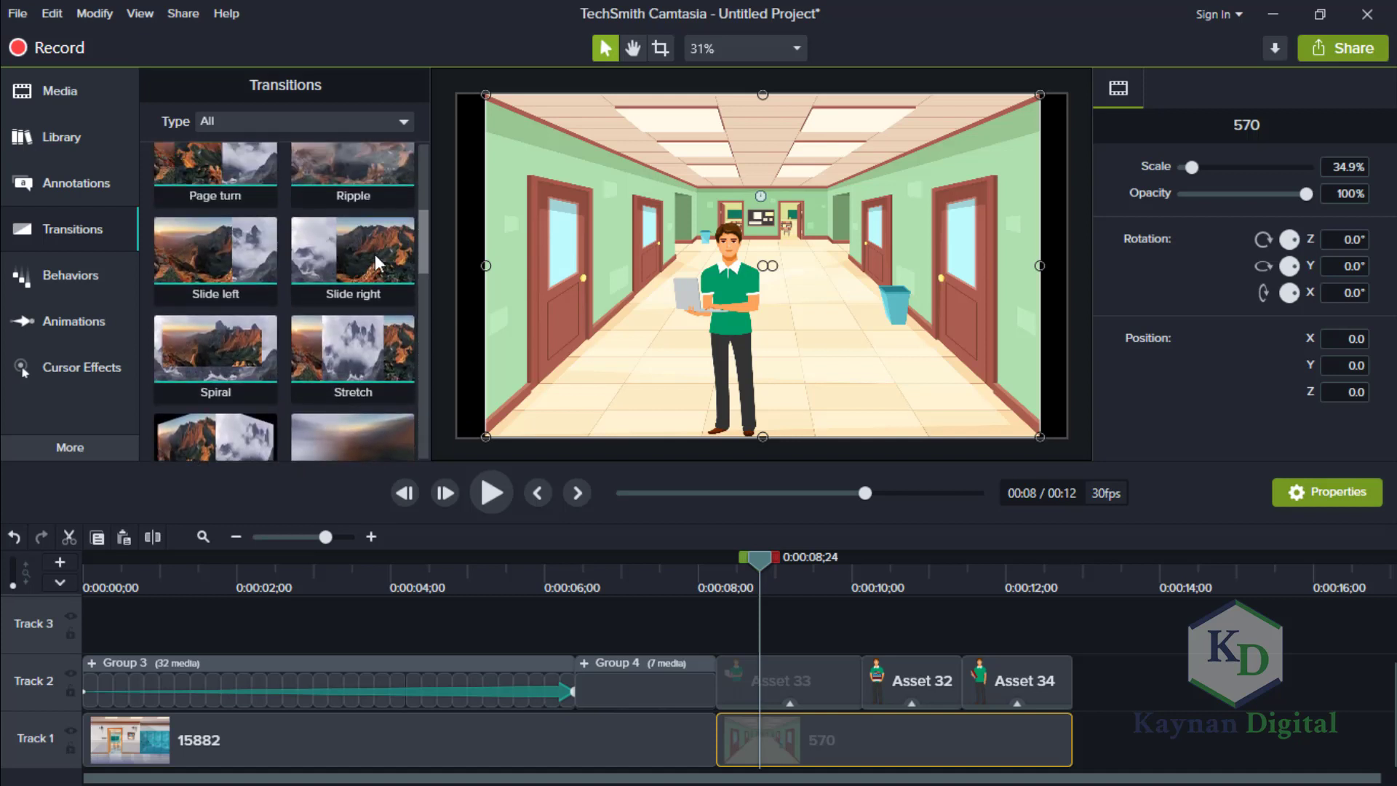
pyautogui.click(211, 244)
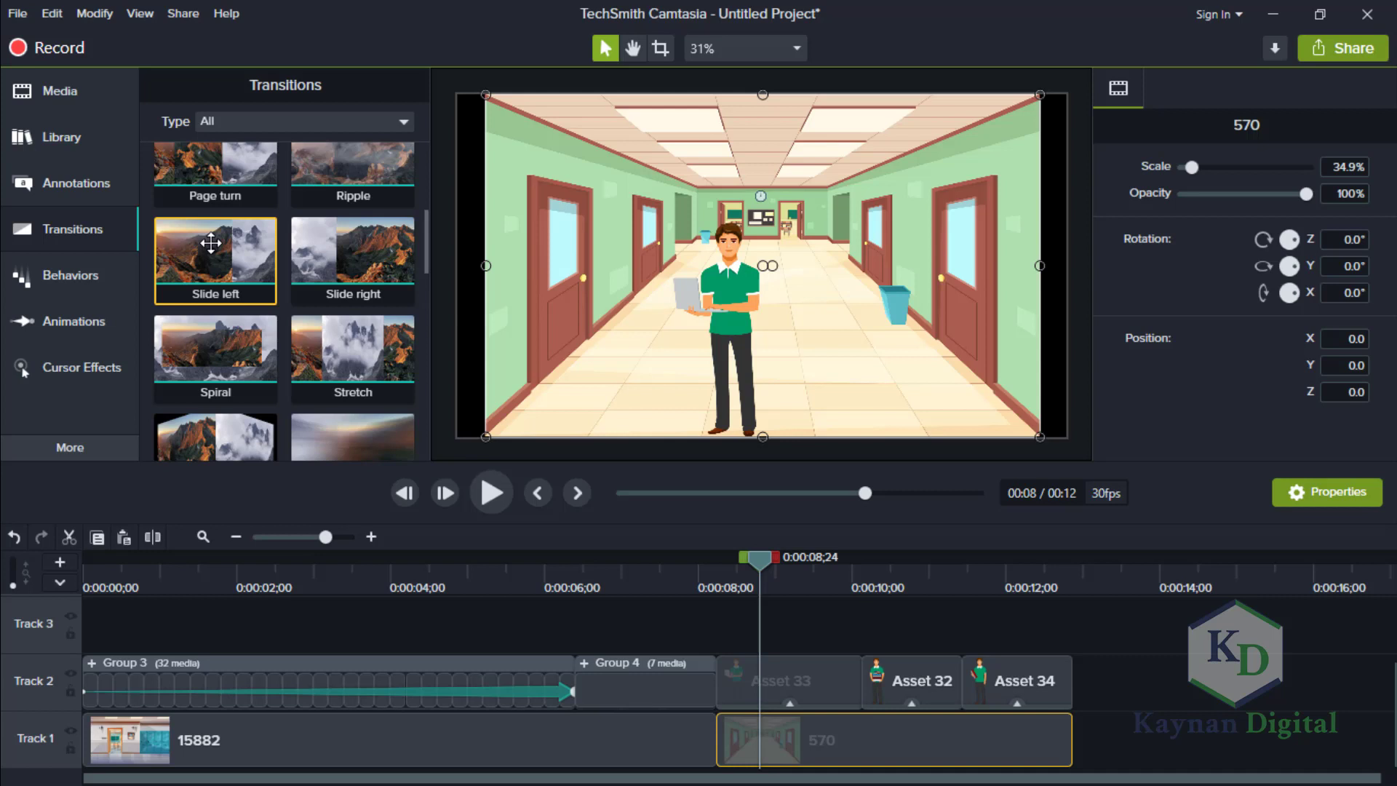
pyautogui.moveTo(211, 244); pyautogui.dragTo(726, 753)
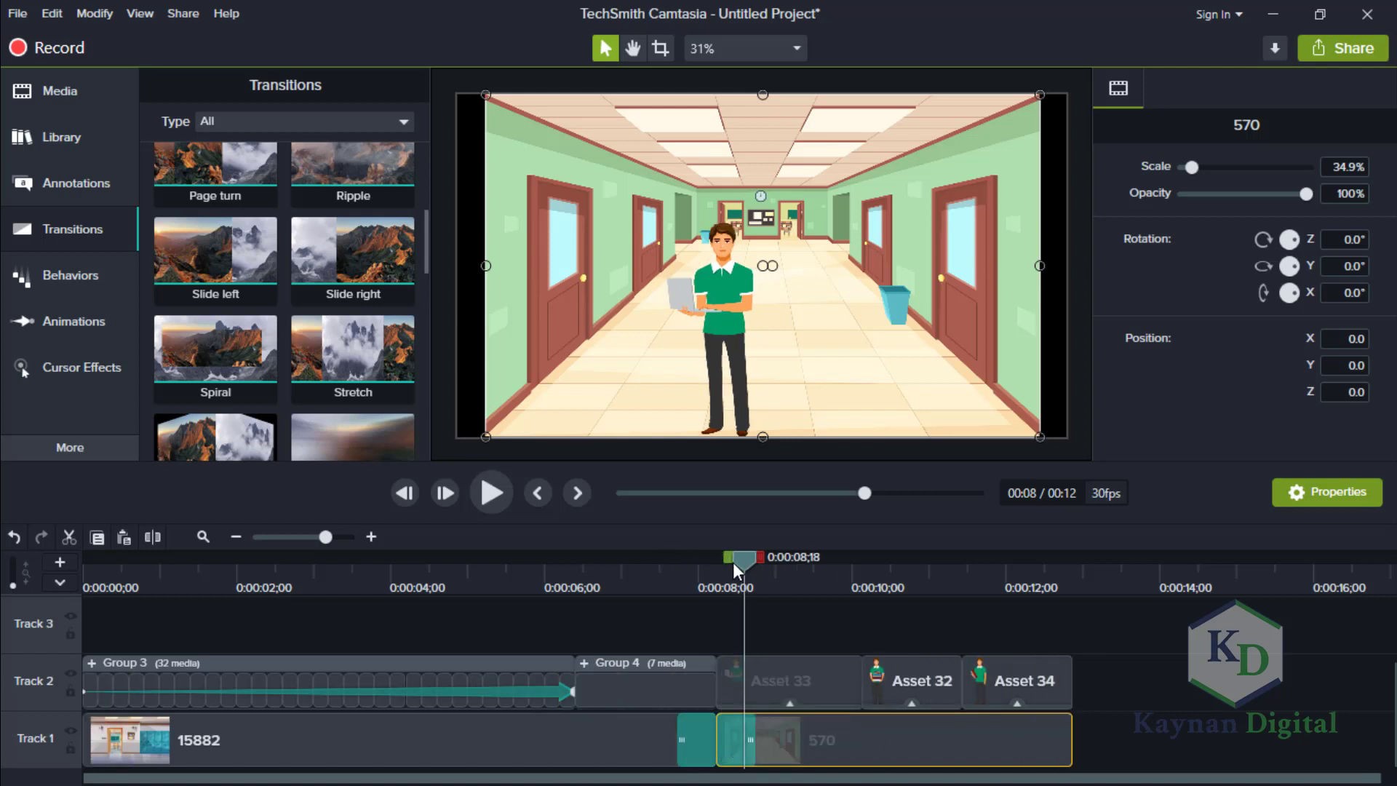
pyautogui.moveTo(736, 558); pyautogui.dragTo(644, 565)
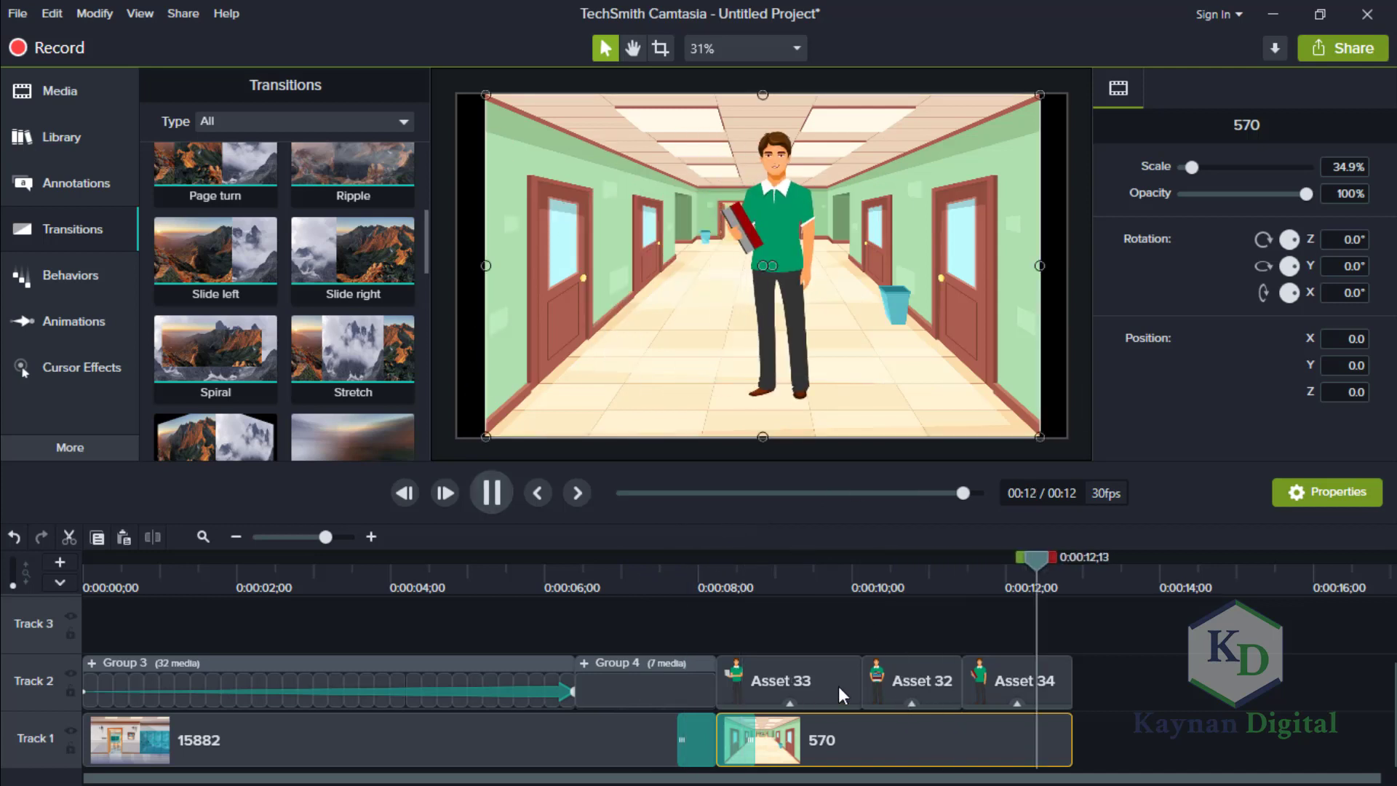
# Scale the Asset 32 character to 80% and lower it so its feet rest on the canvas's bottom edge.
pyautogui.click(890, 679)
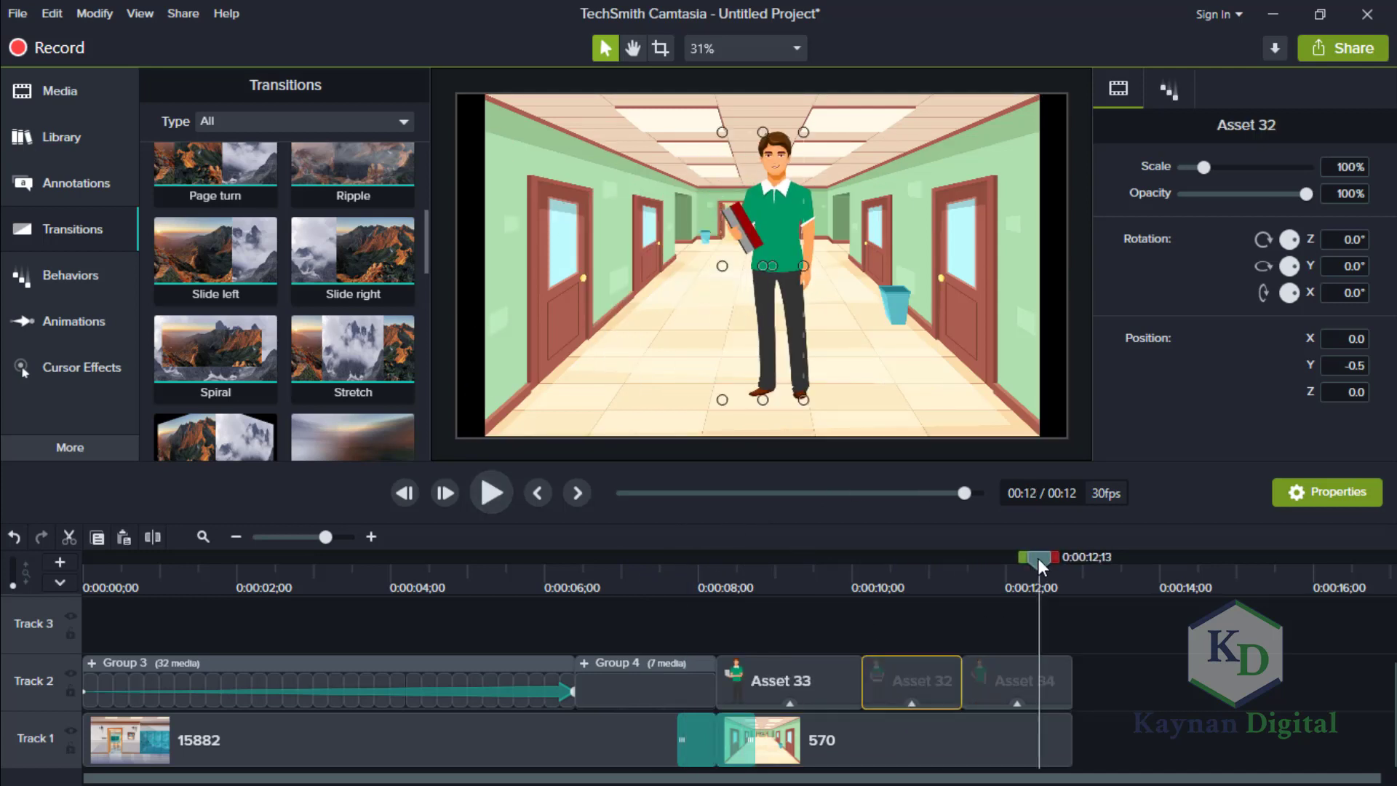
pyautogui.moveTo(1037, 558); pyautogui.dragTo(919, 603)
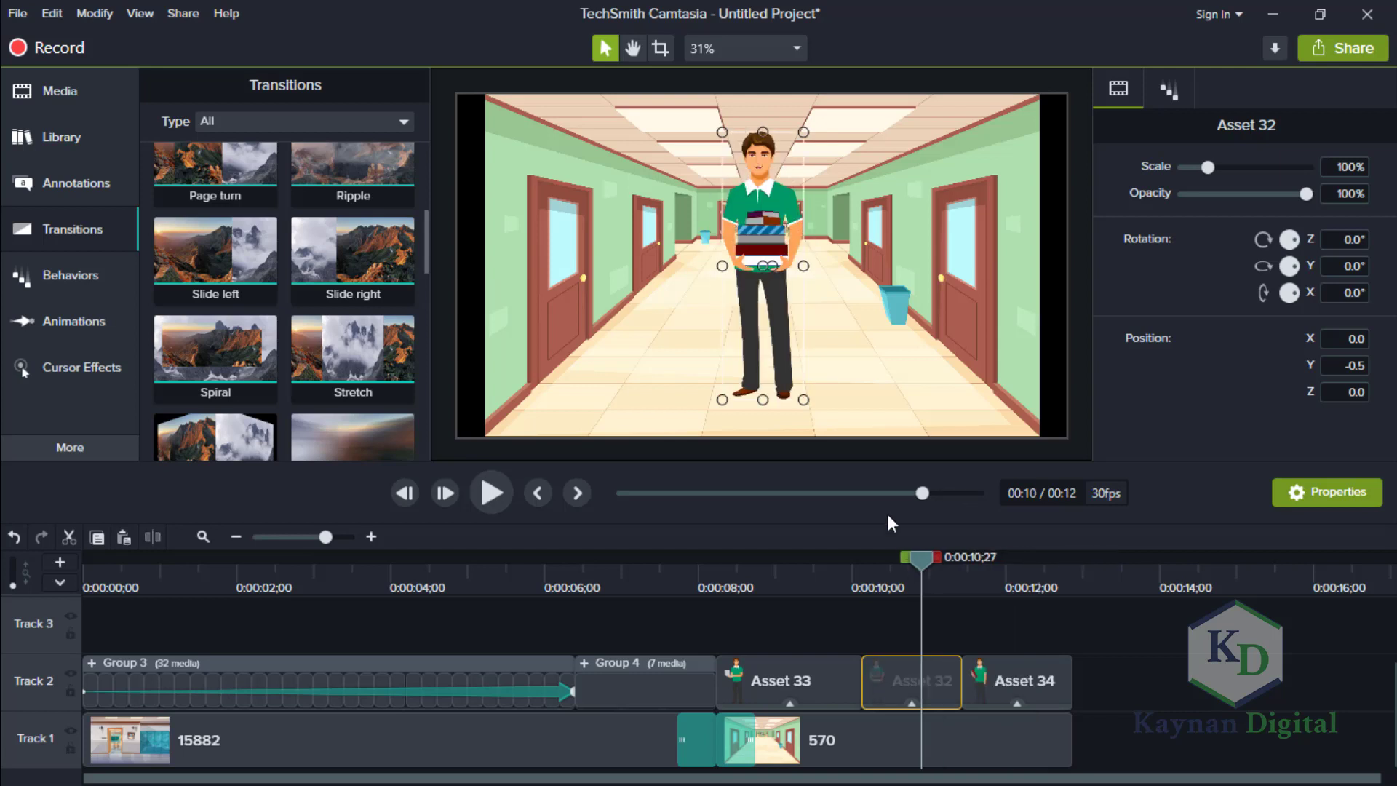
pyautogui.click(1338, 167)
pyautogui.write('80')
pyautogui.press('Return')
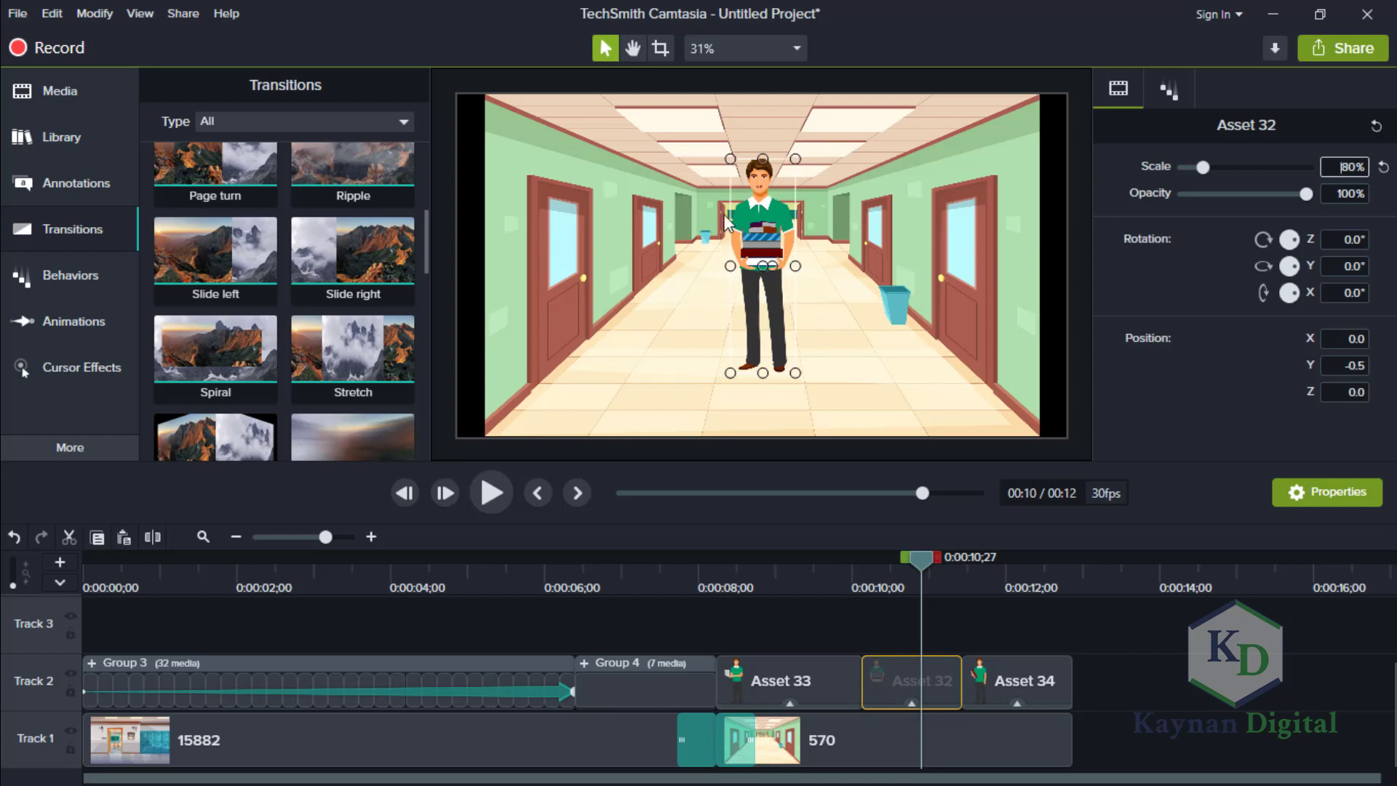
pyautogui.moveTo(759, 201); pyautogui.dragTo(759, 265)
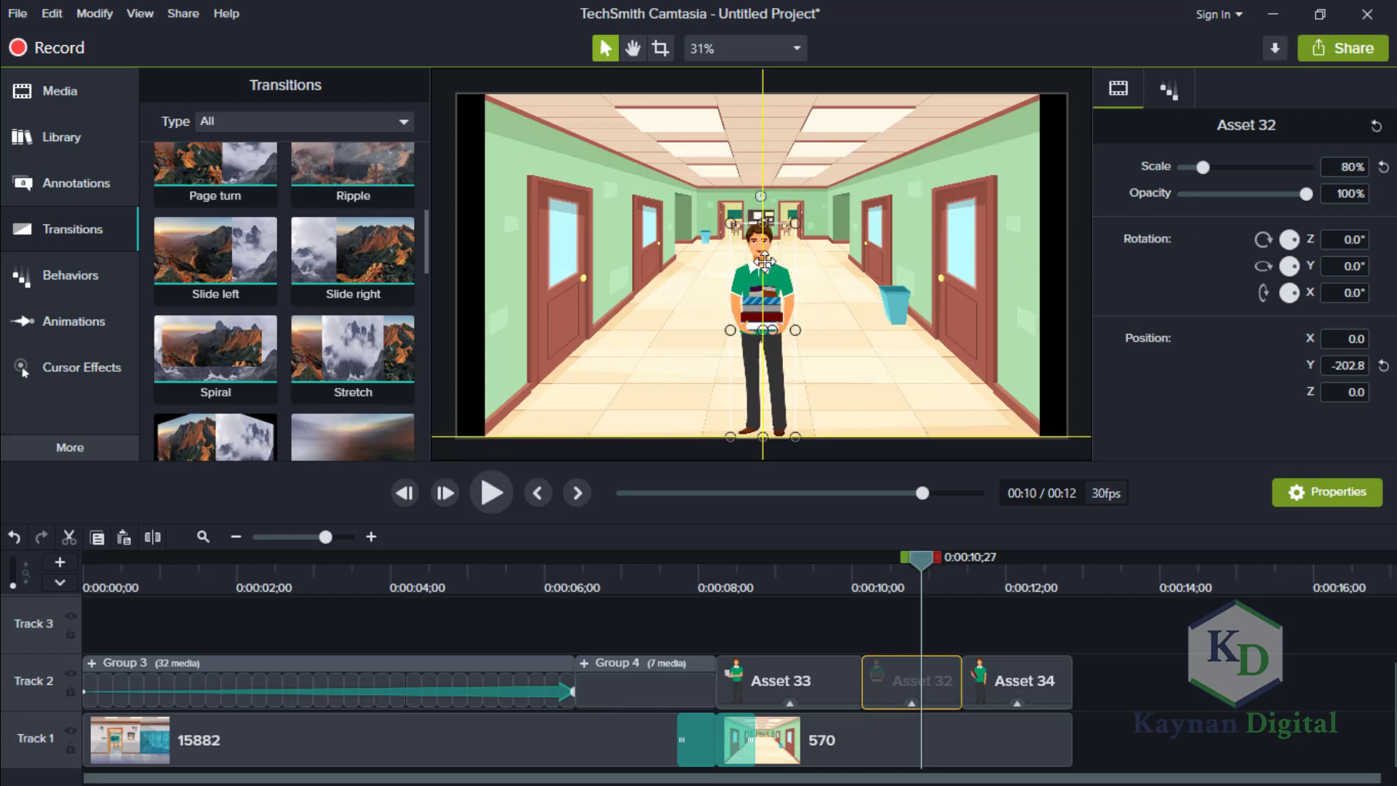
# Compare Asset 32 with Asset 33's placement and shift Asset 32 horizontally to an X position of -58.1.
pyautogui.click(836, 684)
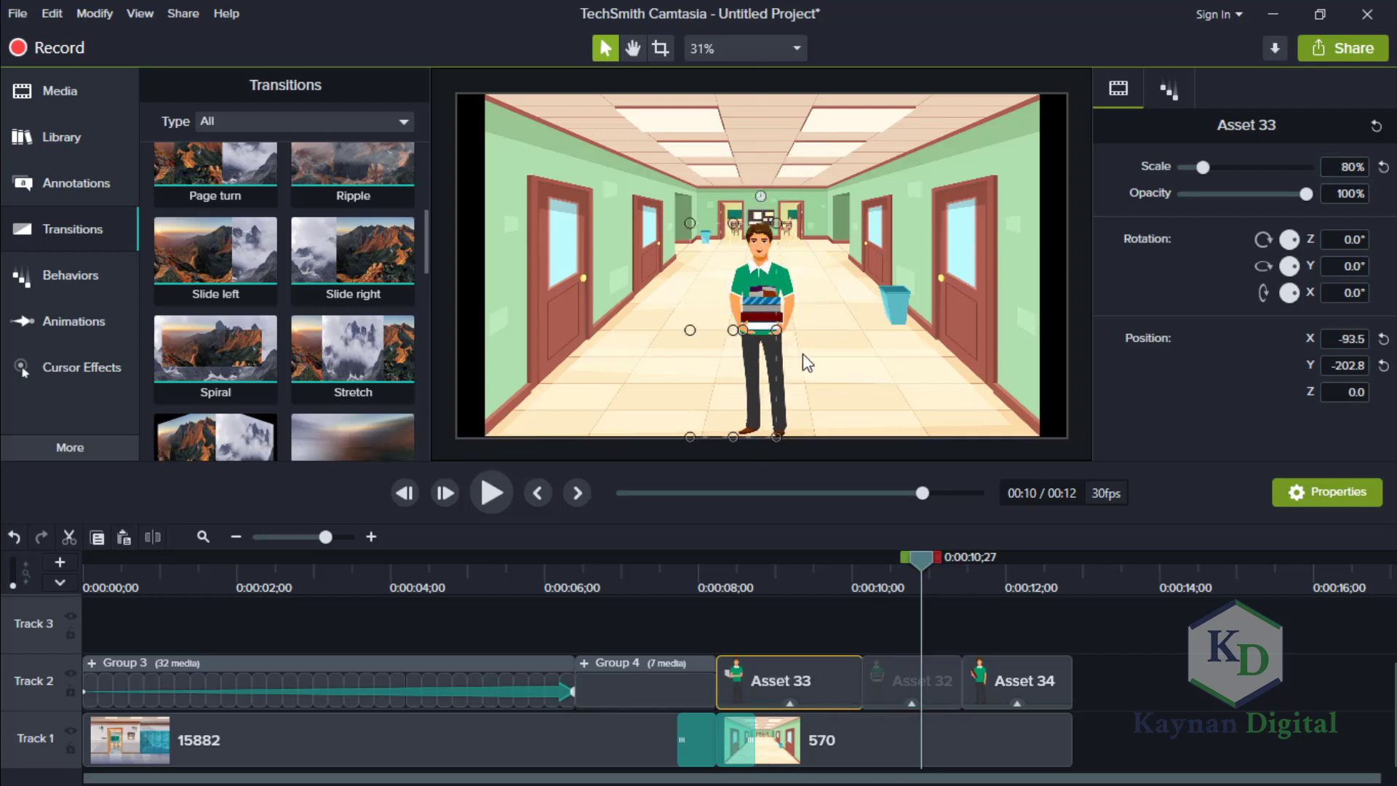
pyautogui.click(908, 684)
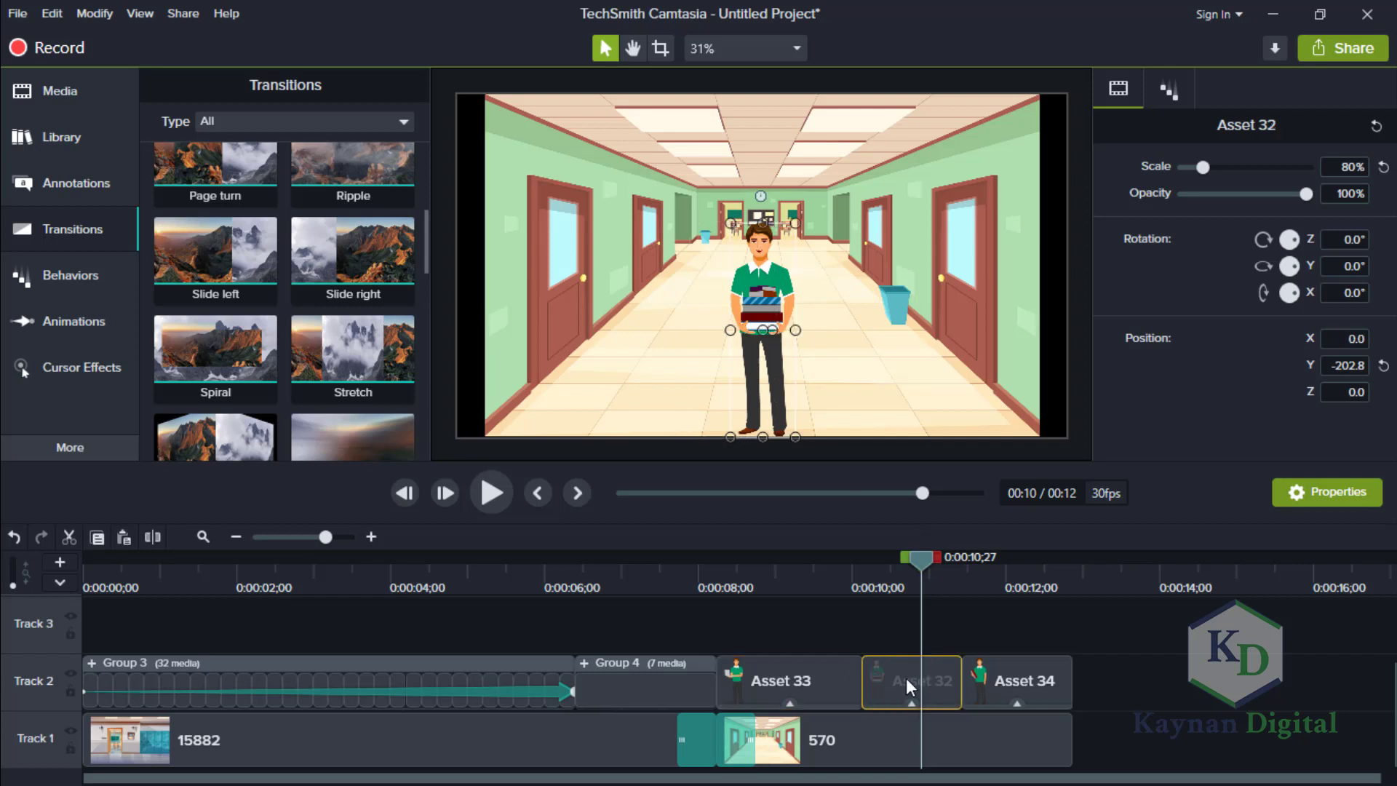
pyautogui.press('Left')
pyautogui.press('Left')
pyautogui.press('Left')
pyautogui.press('Left')
pyautogui.press('Left')
pyautogui.press('Left')
pyautogui.press('Left')
pyautogui.press('Left')
pyautogui.press('Left')
pyautogui.press('Left')
pyautogui.press('Left')
pyautogui.press('Left')
pyautogui.press('Left')
pyautogui.press('Left')
pyautogui.press('Left')
pyautogui.press('Left')
pyautogui.press('Left')
pyautogui.press('Left')
pyautogui.press('Left')
pyautogui.press('Left')
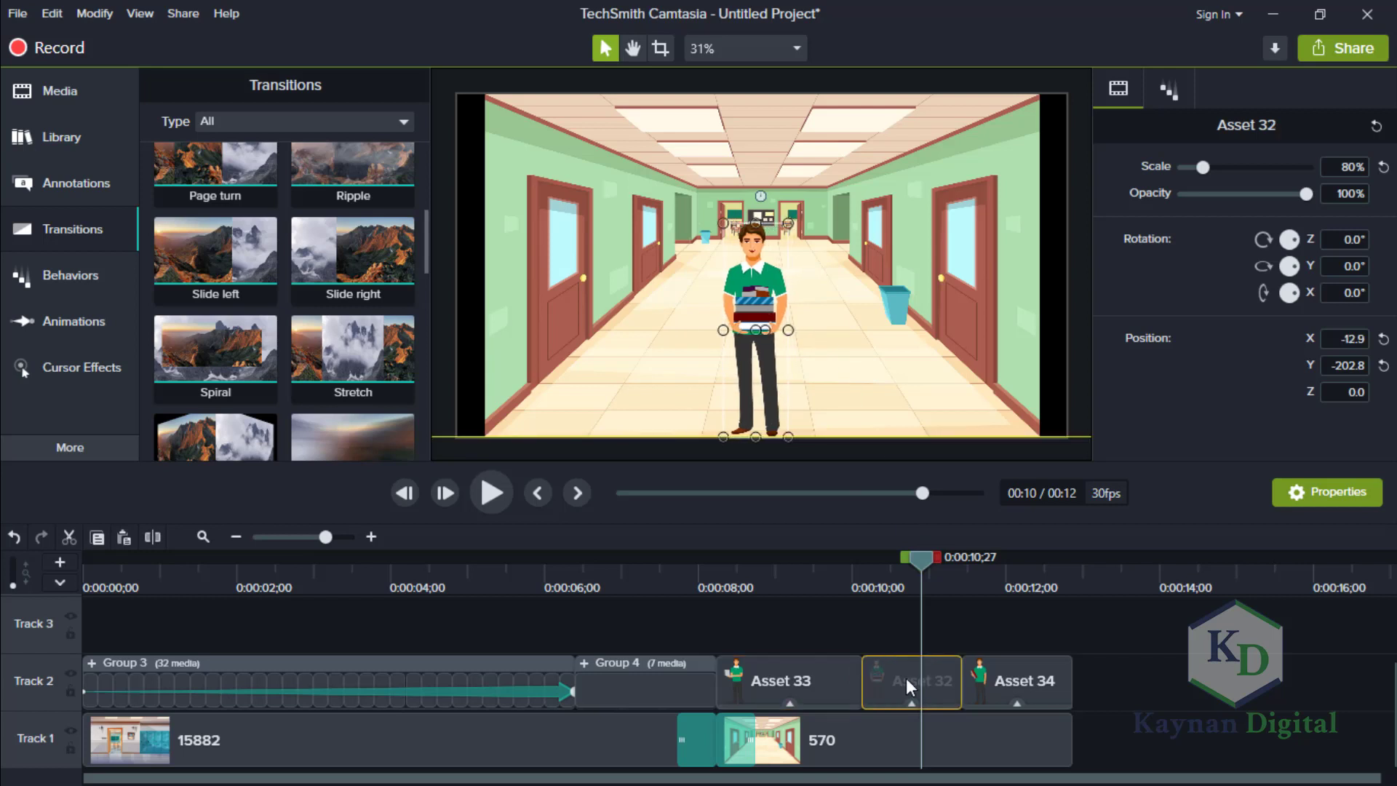
pyautogui.press('Right')
pyautogui.press('Right')
pyautogui.press('Right')
pyautogui.press('Right')
pyautogui.press('Right')
pyautogui.press('Right')
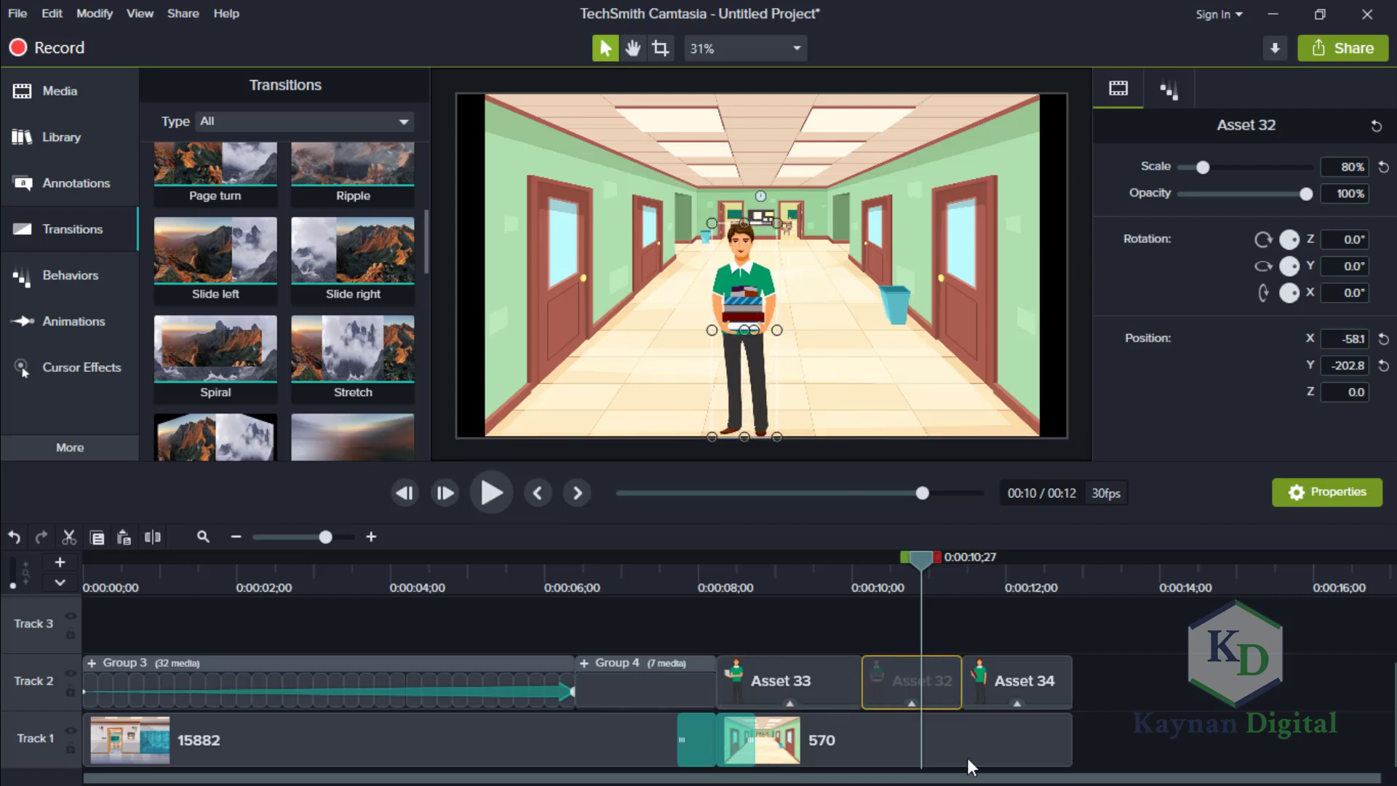
# Scale the Asset 34 character to 80% and lower it so its feet rest on the canvas's bottom edge.
pyautogui.click(1024, 679)
pyautogui.click(997, 571)
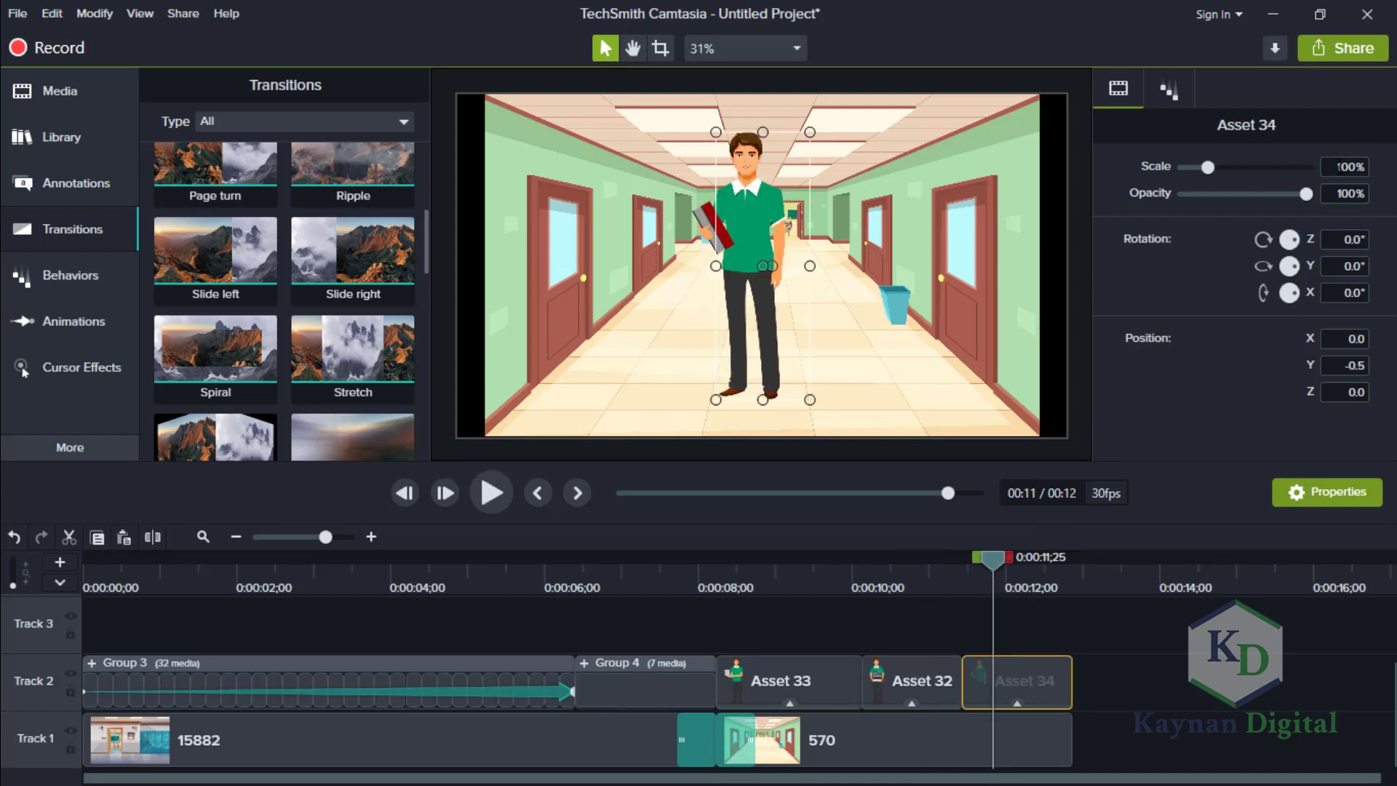
pyautogui.doubleClick(1342, 167)
pyautogui.write('80')
pyautogui.press('Return')
pyautogui.moveTo(757, 281); pyautogui.dragTo(758, 284)
pyautogui.click(1125, 640)
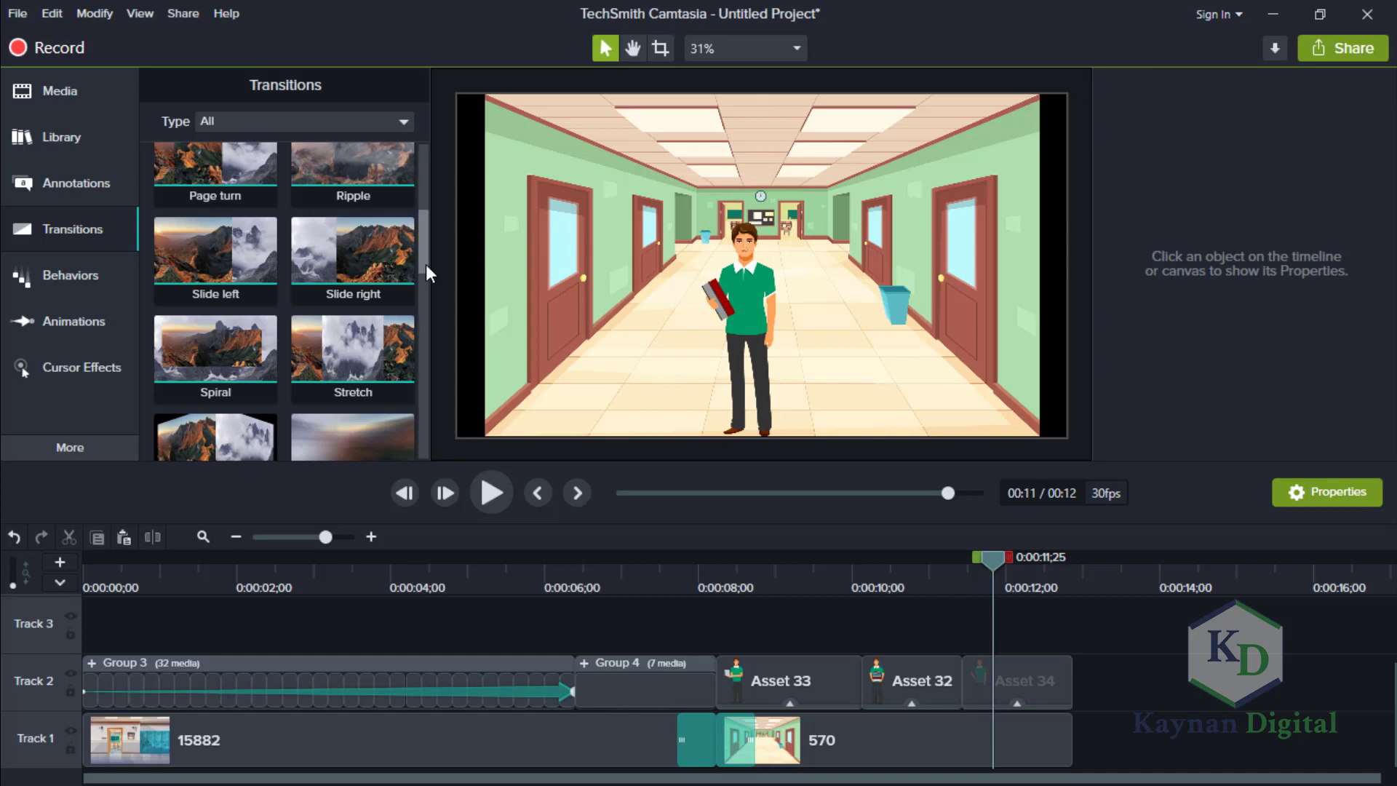
# Add the 1942.jpg school background directly after 570 on Track 1 and trim it to end shortly after the 16-second mark.
pyautogui.moveTo(425, 265); pyautogui.dragTo(419, 153)
pyautogui.click(102, 106)
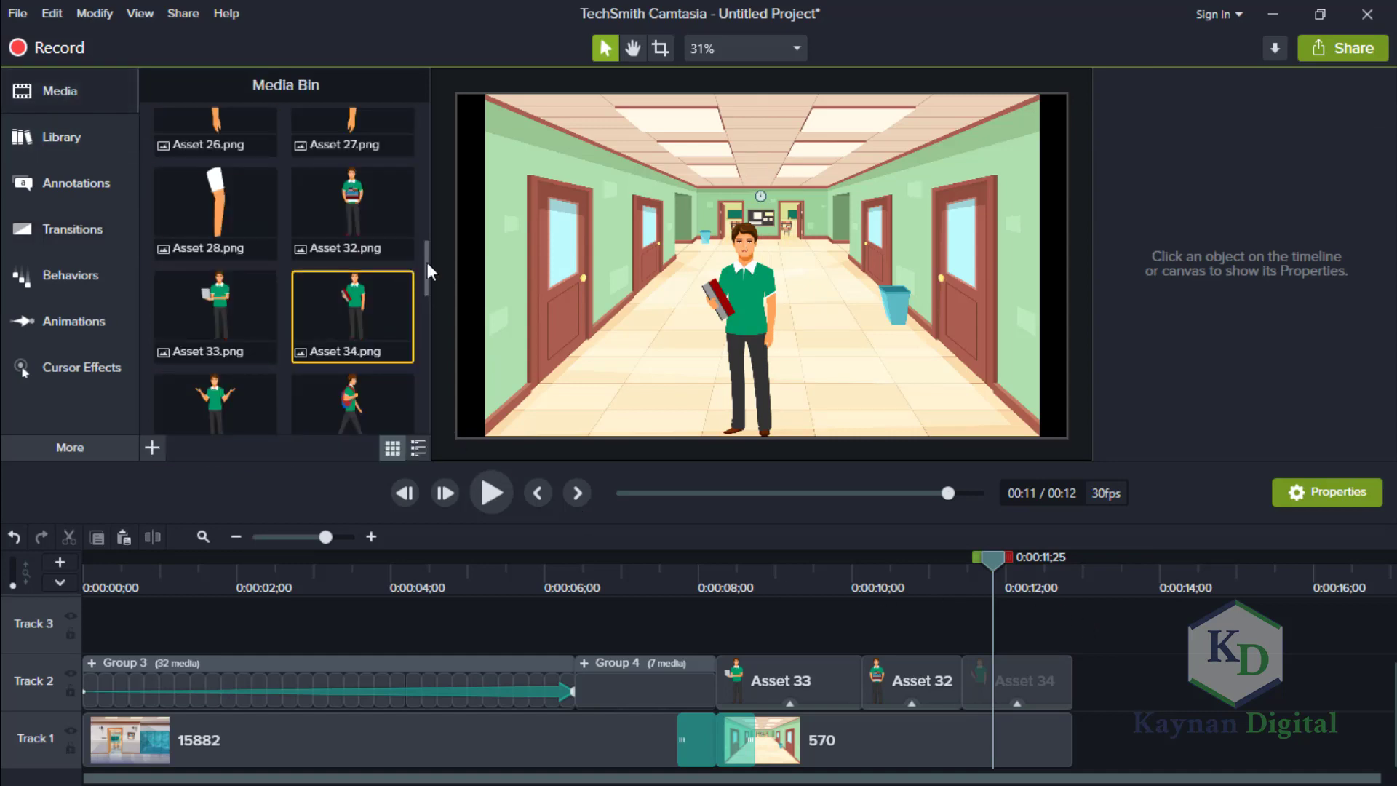
pyautogui.moveTo(426, 262); pyautogui.dragTo(422, 367)
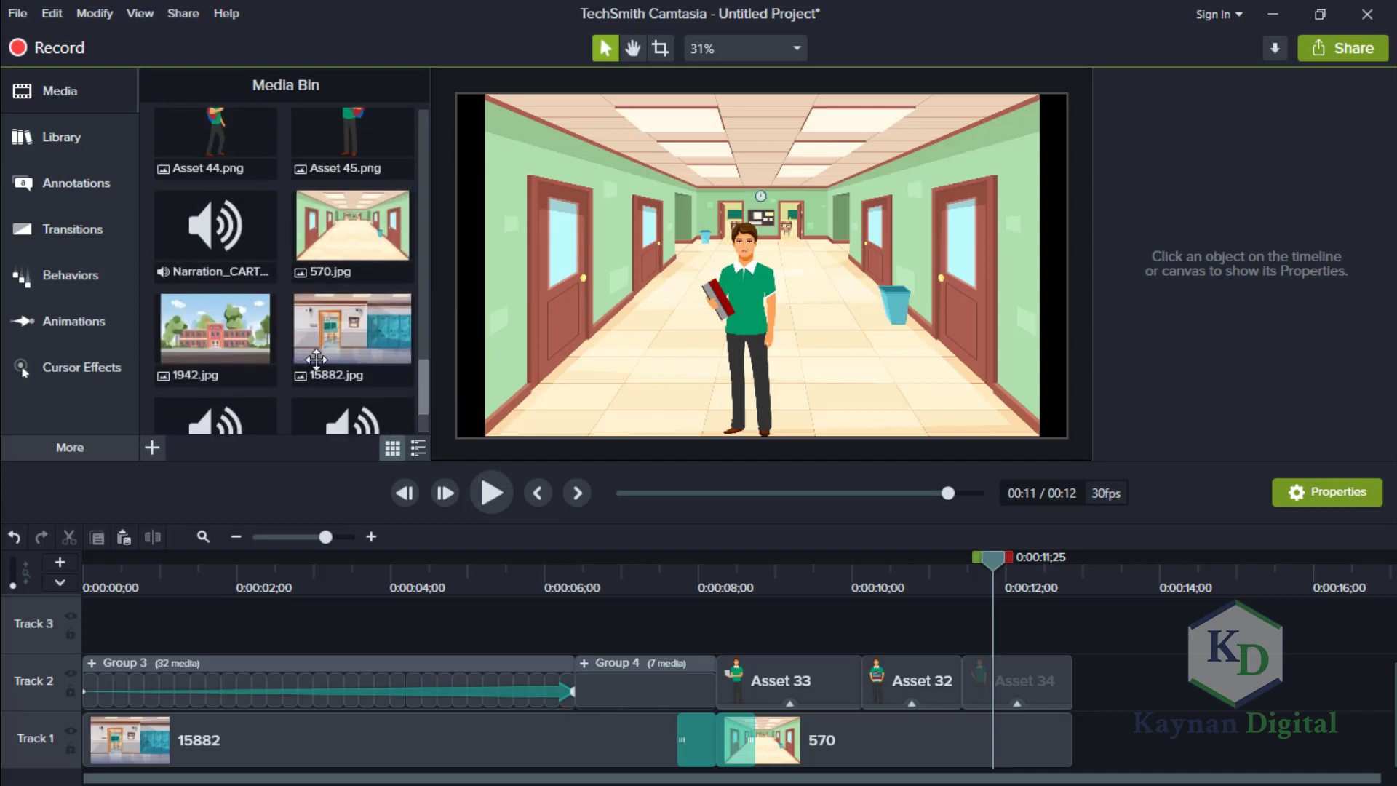
pyautogui.moveTo(240, 336); pyautogui.dragTo(1048, 736)
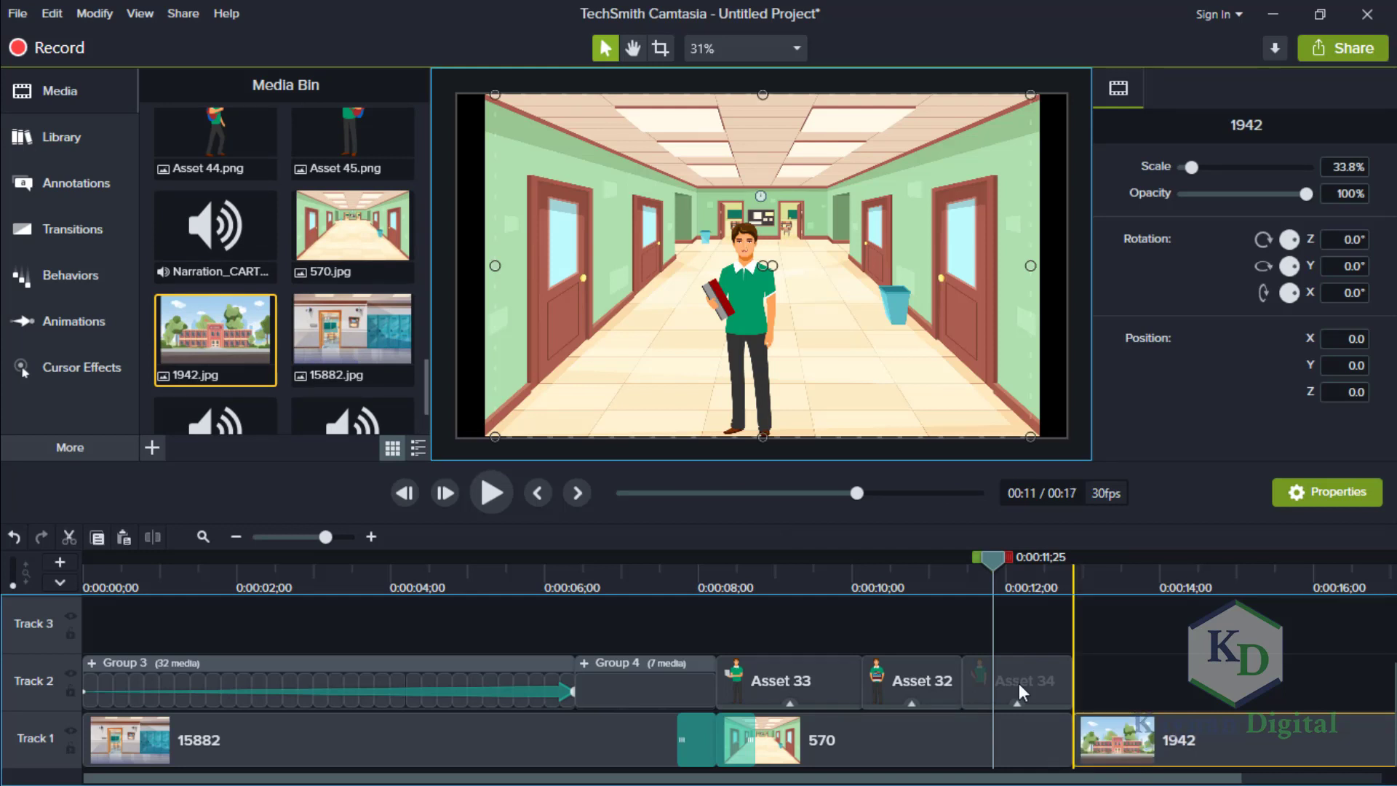
pyautogui.click(304, 537)
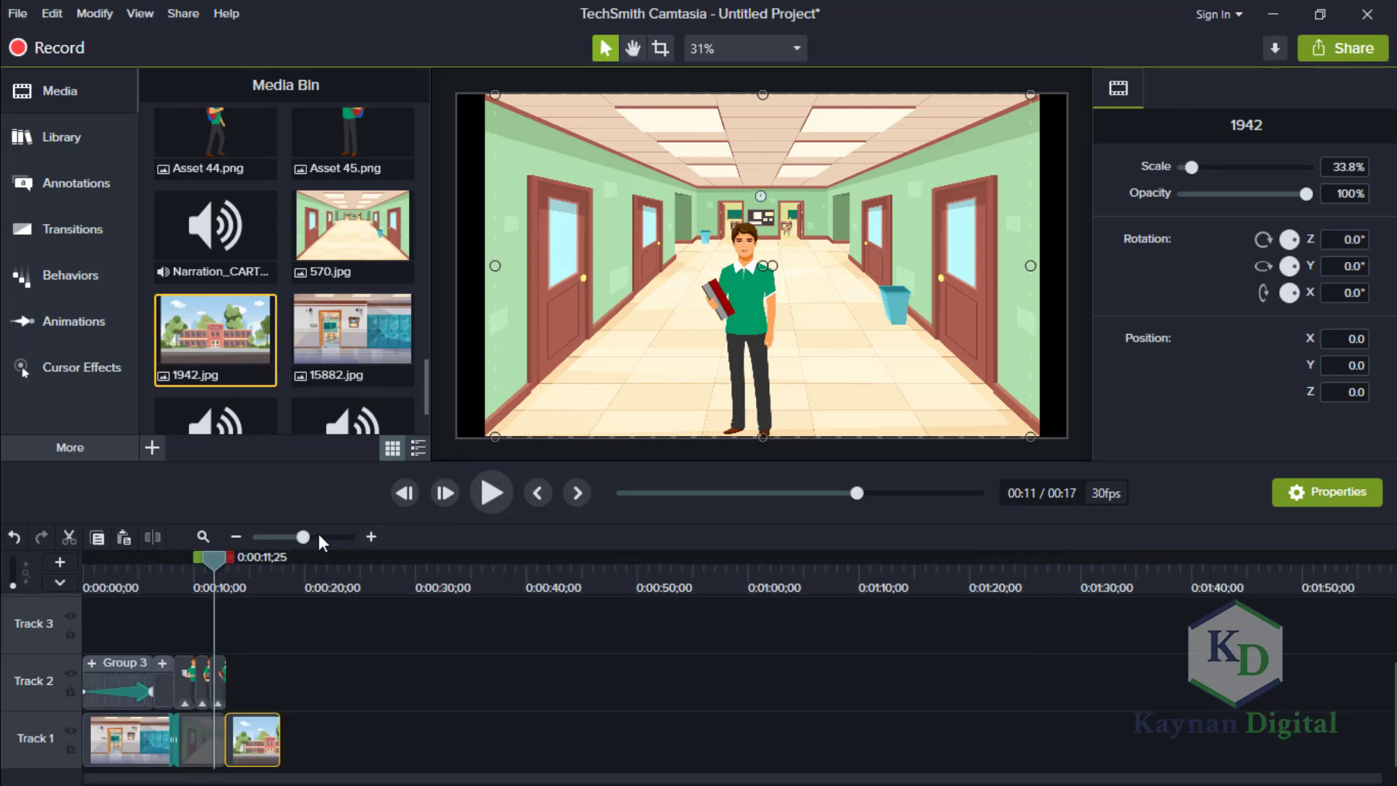
pyautogui.click(318, 537)
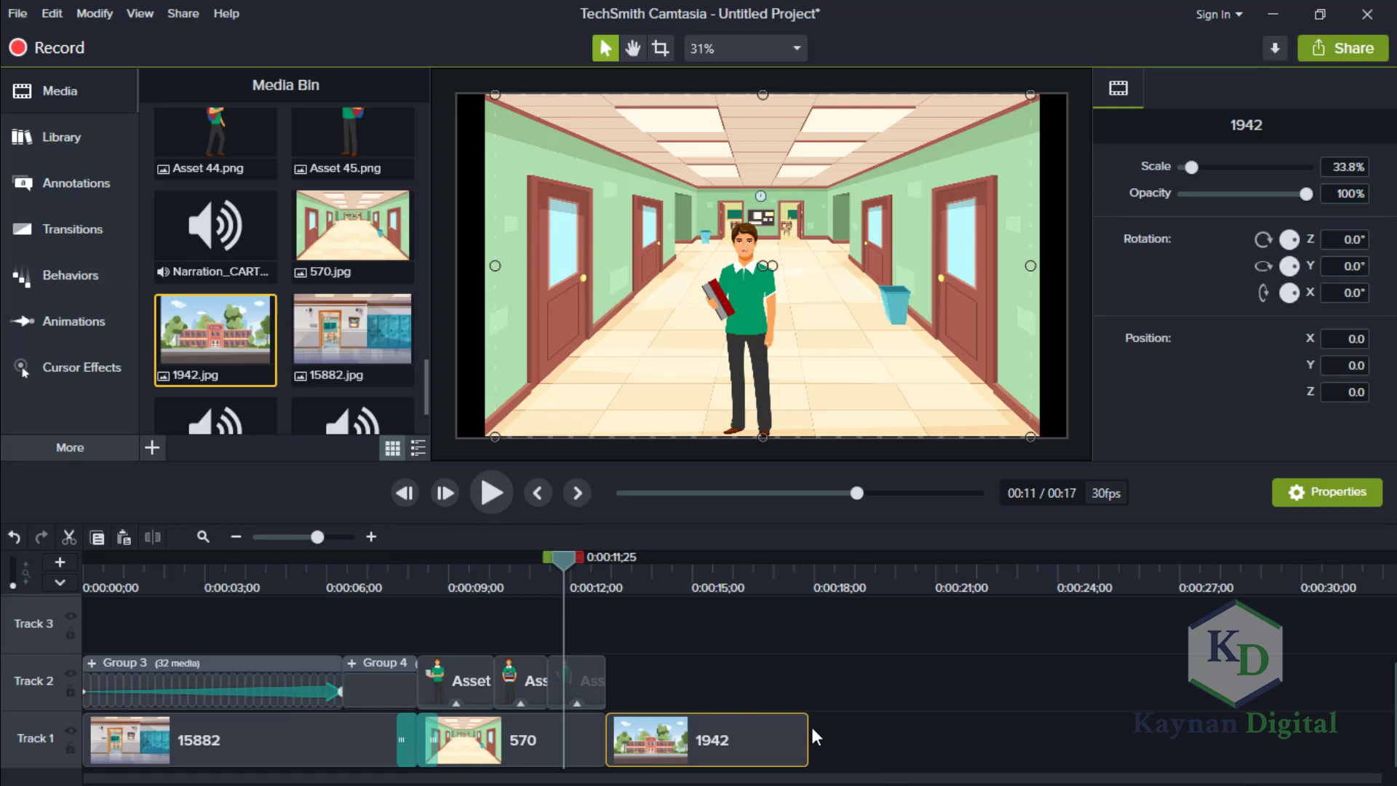
pyautogui.moveTo(809, 731); pyautogui.dragTo(779, 724)
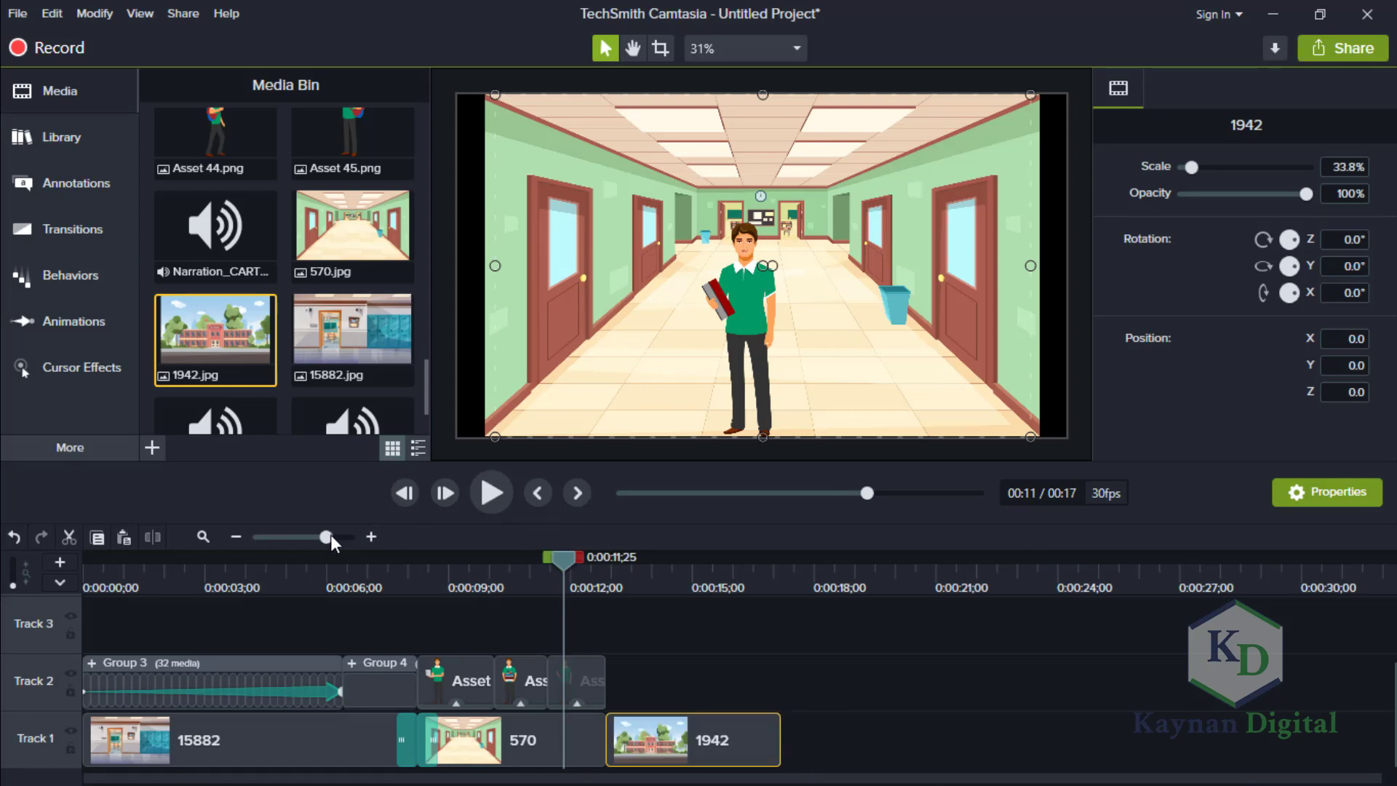
pyautogui.click(331, 537)
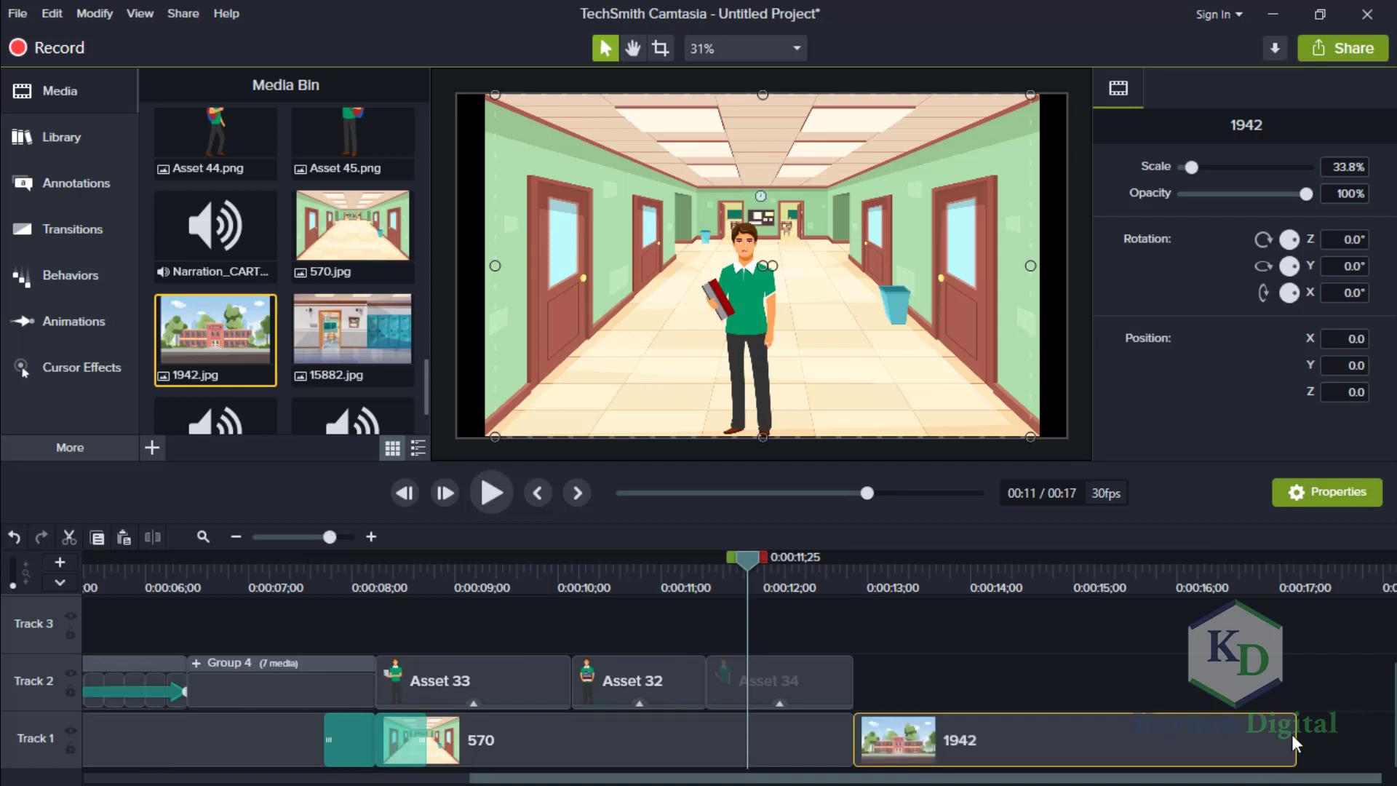
pyautogui.moveTo(1295, 741); pyautogui.dragTo(1219, 729)
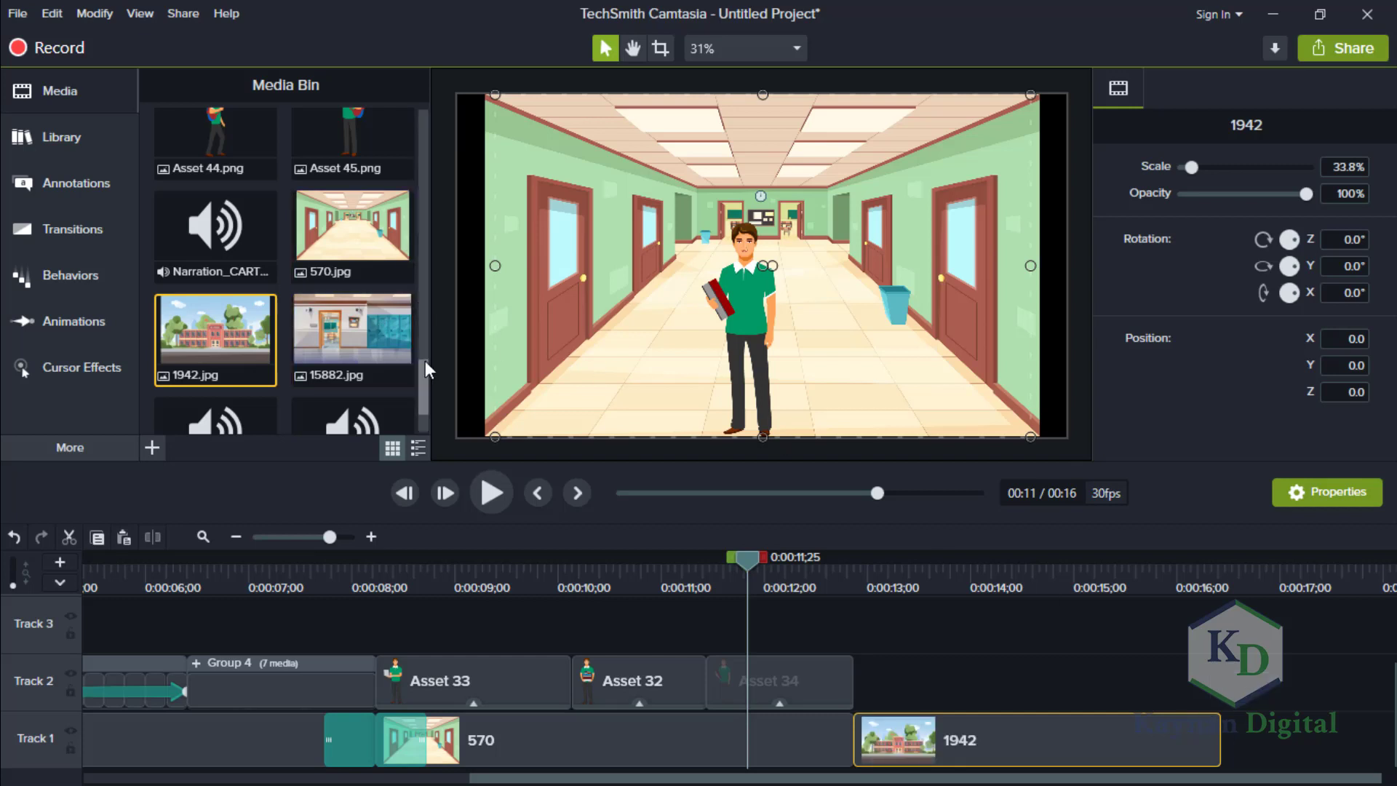
# Place Asset 35 directly after Asset 34 on Track 2 and trim it to end with the 1942 background.
pyautogui.moveTo(426, 356); pyautogui.dragTo(441, 287)
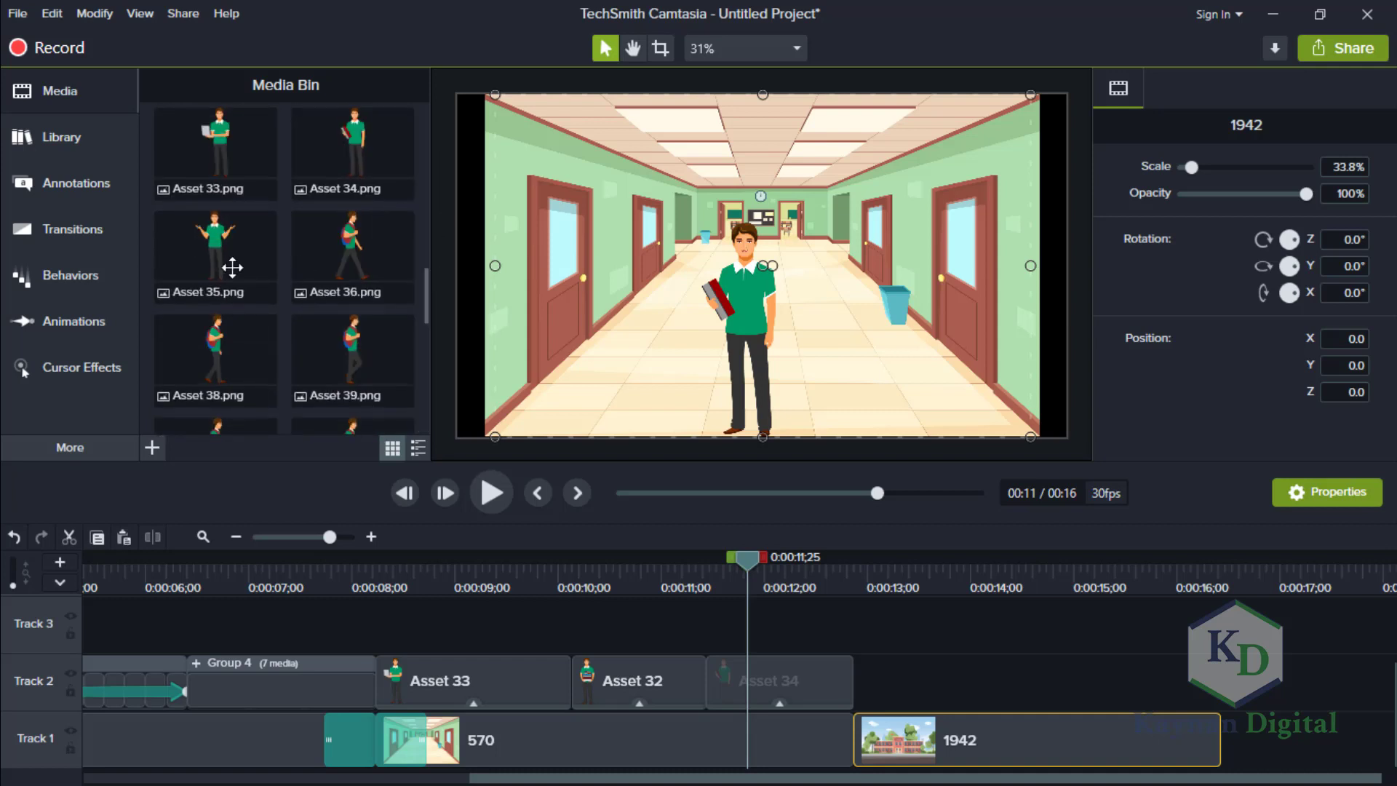
pyautogui.click(227, 265)
pyautogui.moveTo(226, 265); pyautogui.dragTo(845, 687)
pyautogui.moveTo(752, 561)
pyautogui.mouseDown()
pyautogui.moveTo(903, 595)
pyautogui.moveTo(752, 587)
pyautogui.mouseUp()
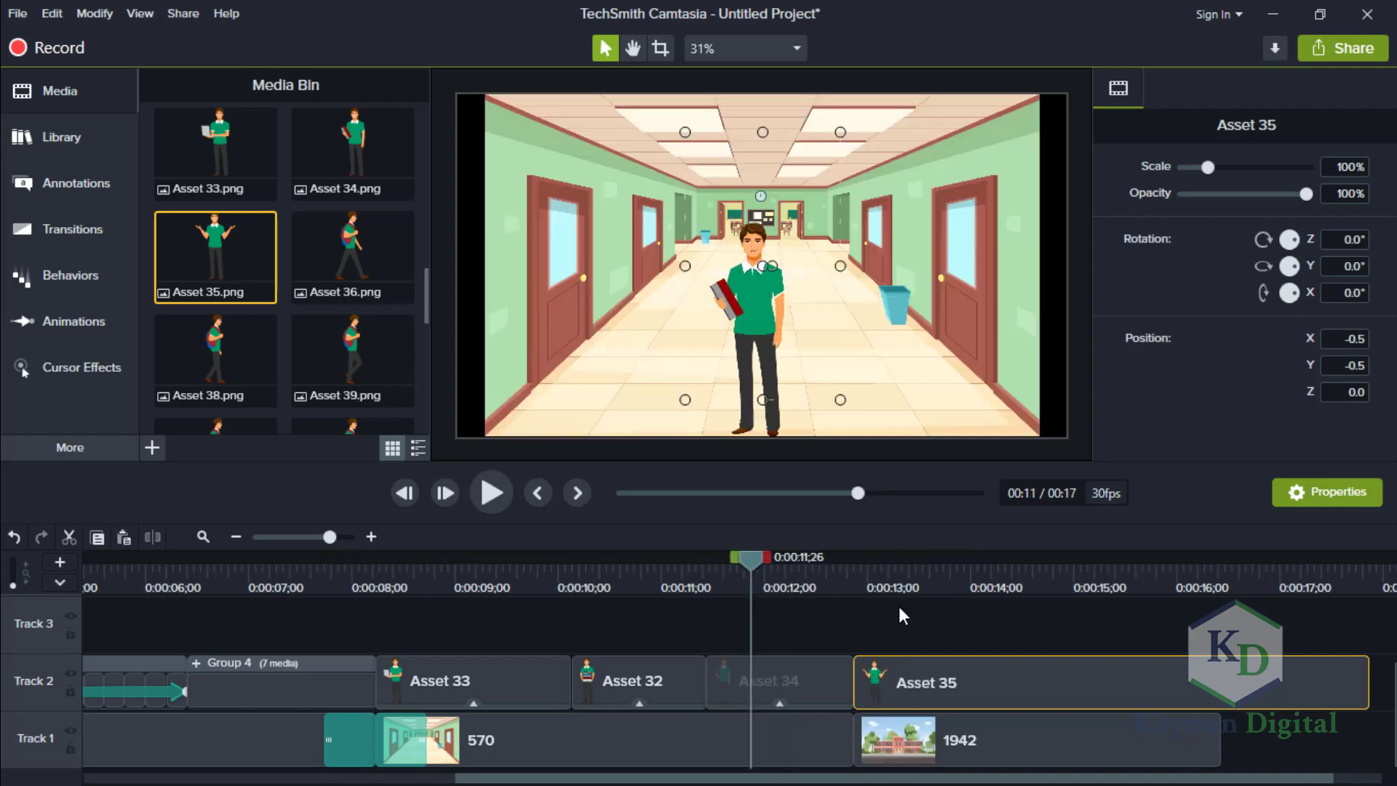
pyautogui.click(900, 608)
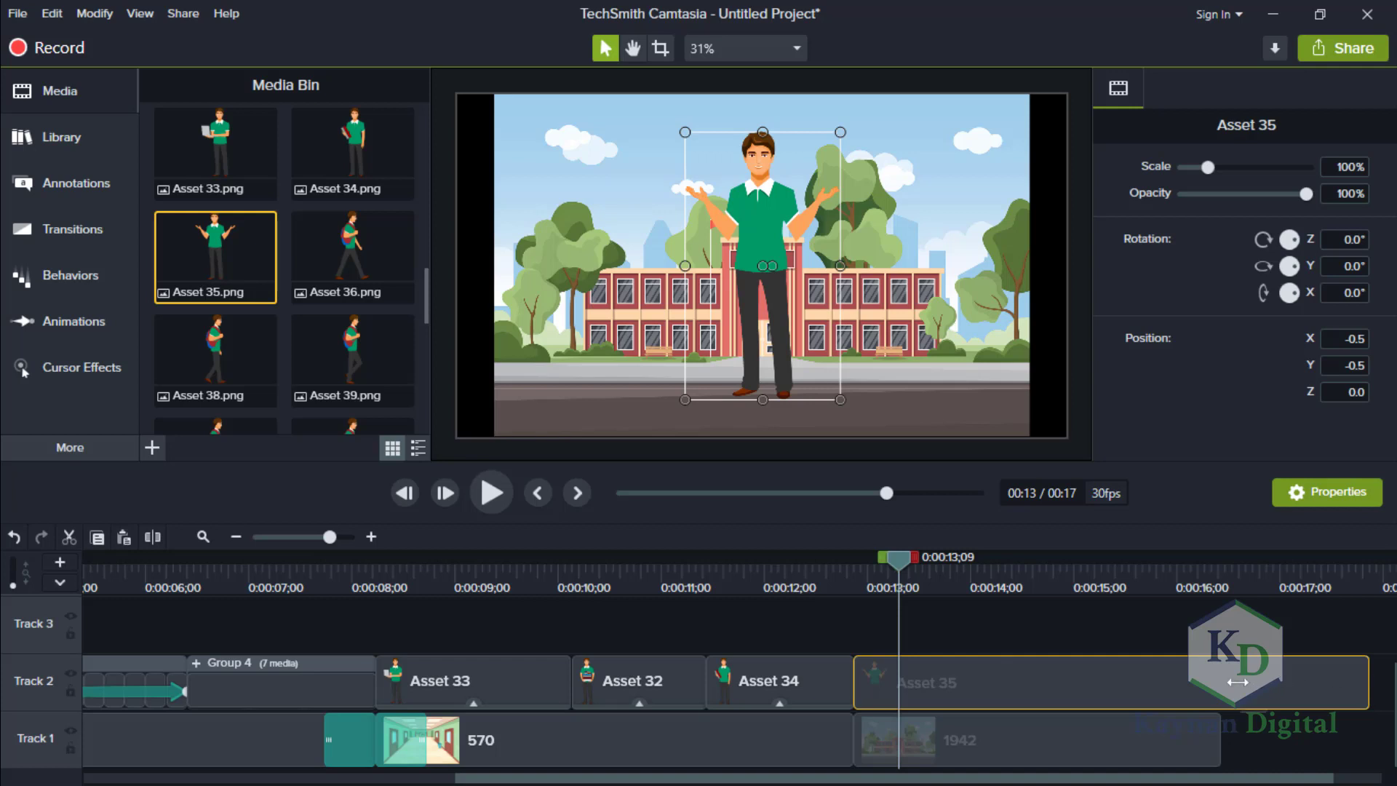
pyautogui.moveTo(1226, 682); pyautogui.dragTo(1223, 682)
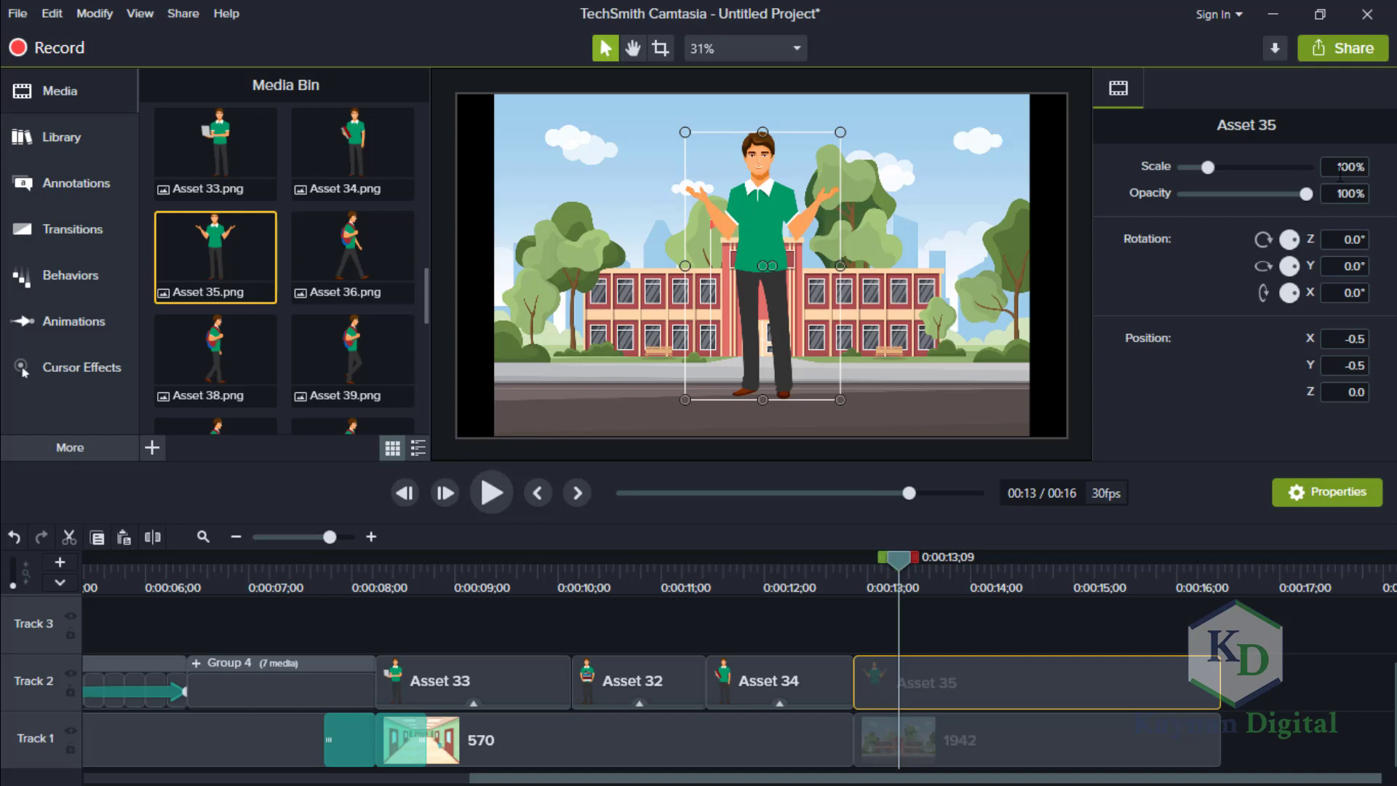
# Set the Asset 35 character's scale to 80%.
pyautogui.click(1363, 173)
pyautogui.press('Return')
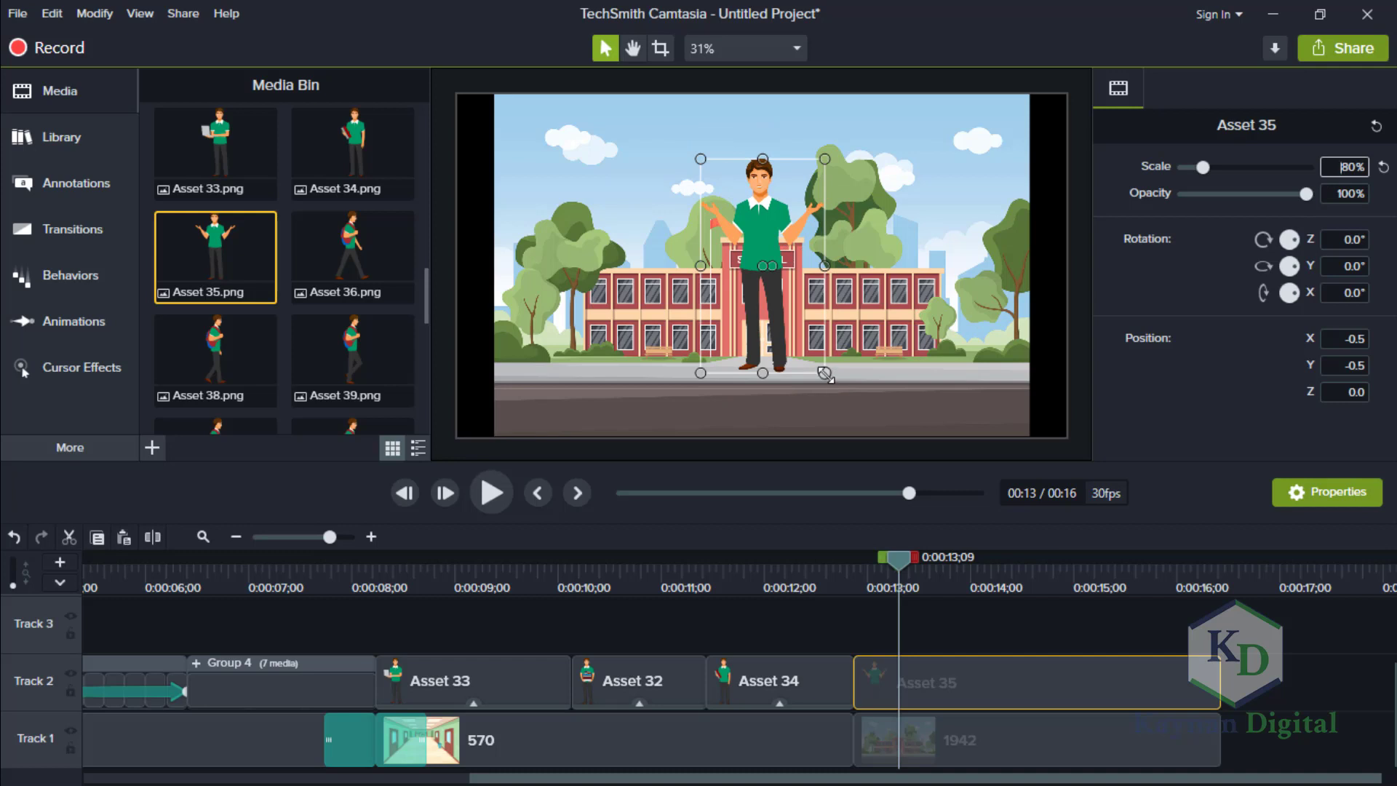
# Scale the Asset 35 character down to about 26% and stand it on the pavement in front of the school, just right of the entrance.
pyautogui.moveTo(824, 374); pyautogui.dragTo(794, 285)
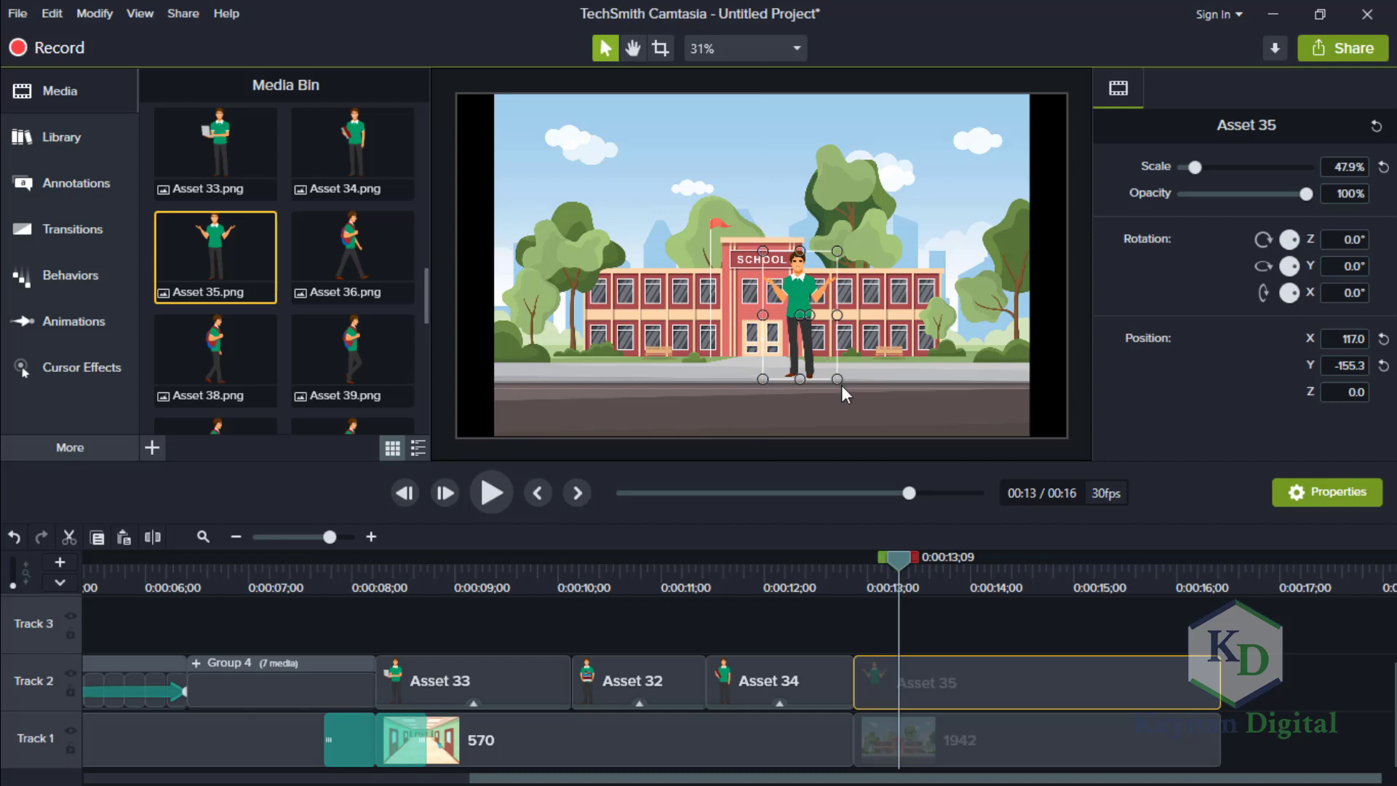
pyautogui.moveTo(837, 379); pyautogui.dragTo(833, 369)
pyautogui.moveTo(796, 299); pyautogui.dragTo(801, 318)
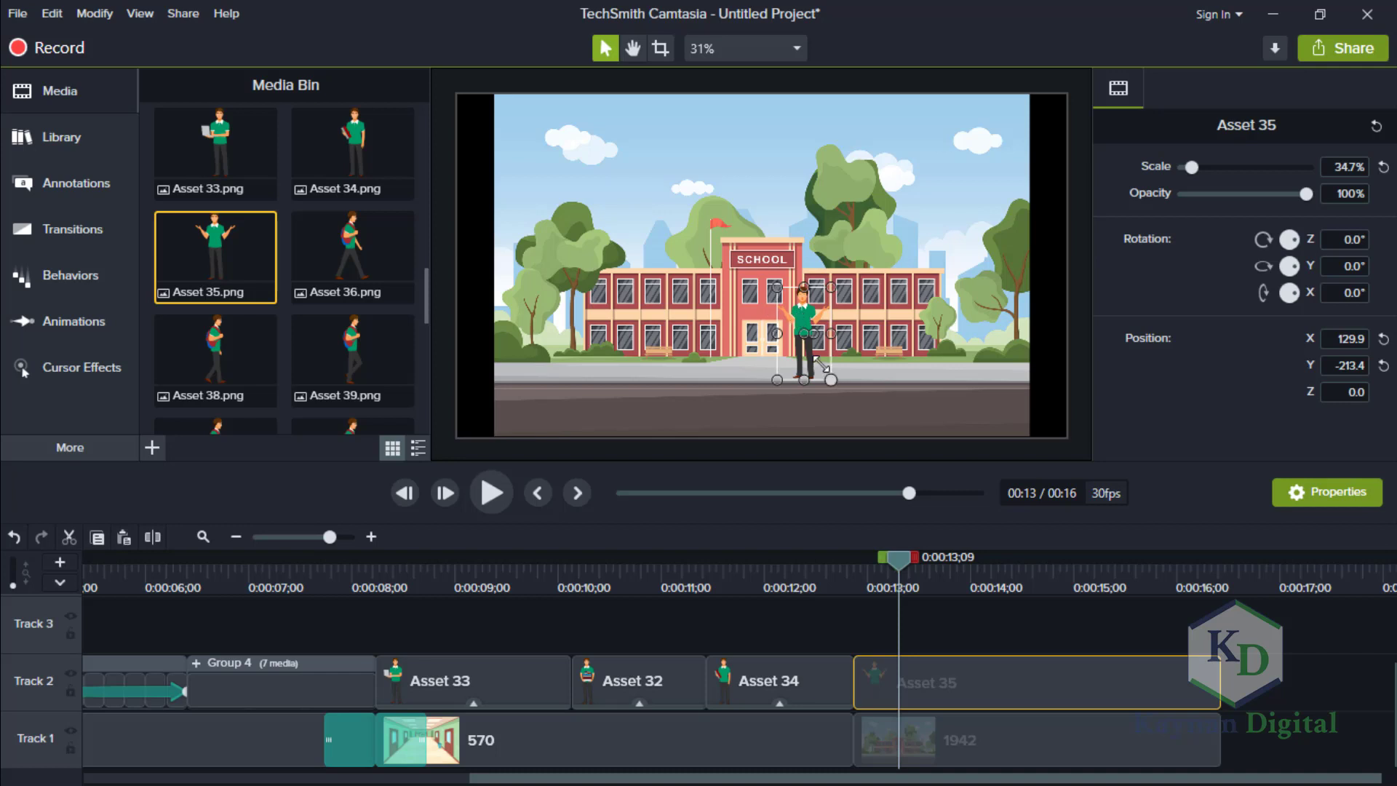
pyautogui.moveTo(831, 378); pyautogui.dragTo(807, 337)
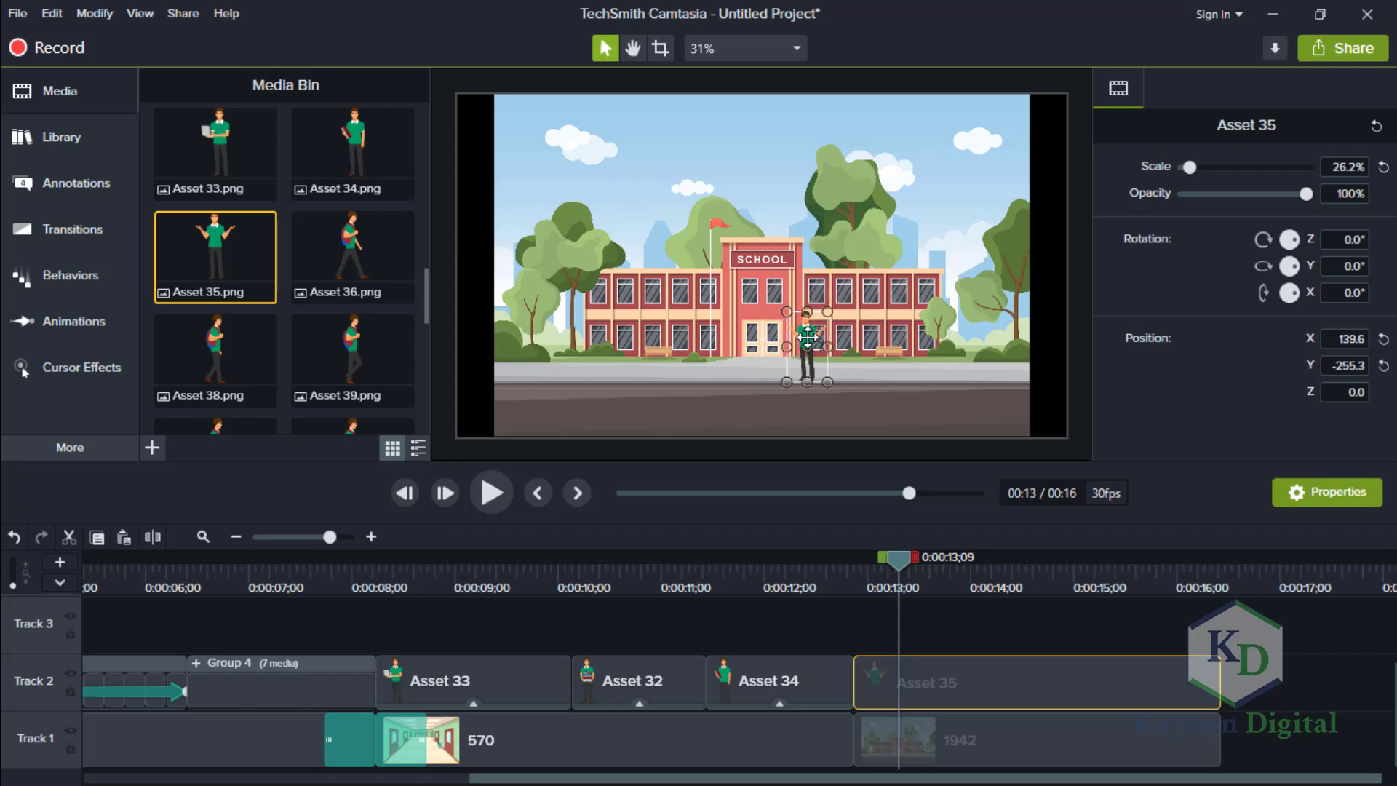
pyautogui.click(1342, 682)
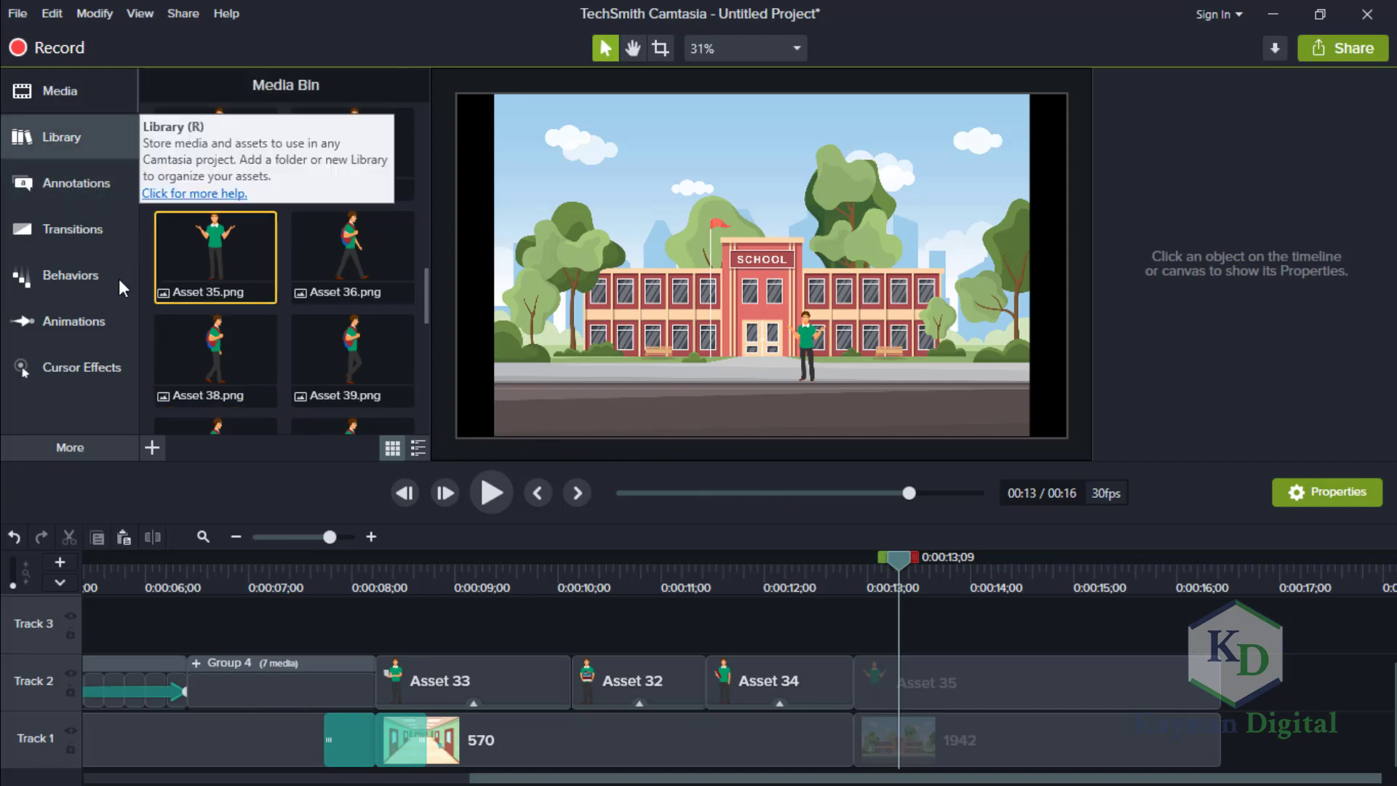
# Add SchoolBus-01 from the library's Icons - Vehicles folder to Track 3, aligned with the start of the 1942 clip.
pyautogui.click(73, 146)
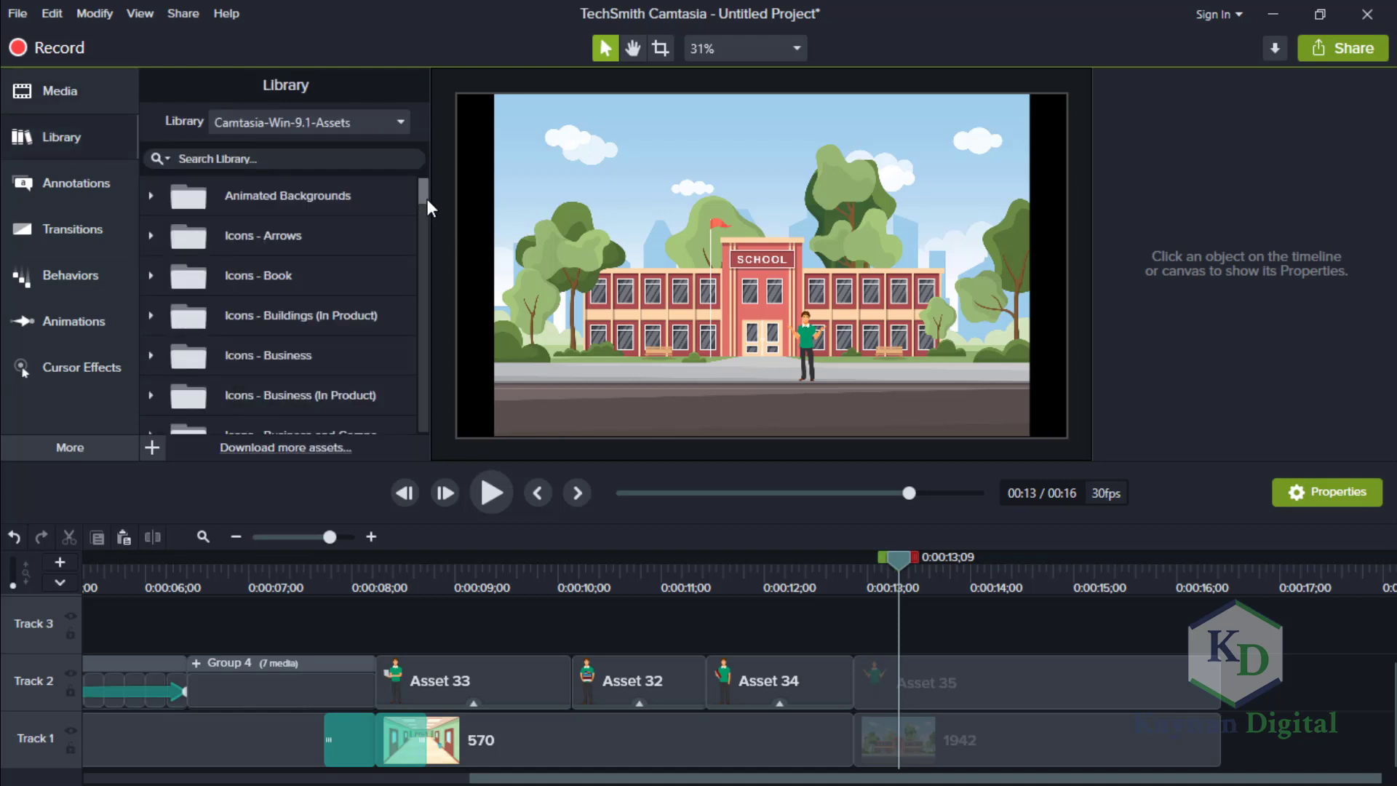
pyautogui.moveTo(426, 198); pyautogui.dragTo(427, 344)
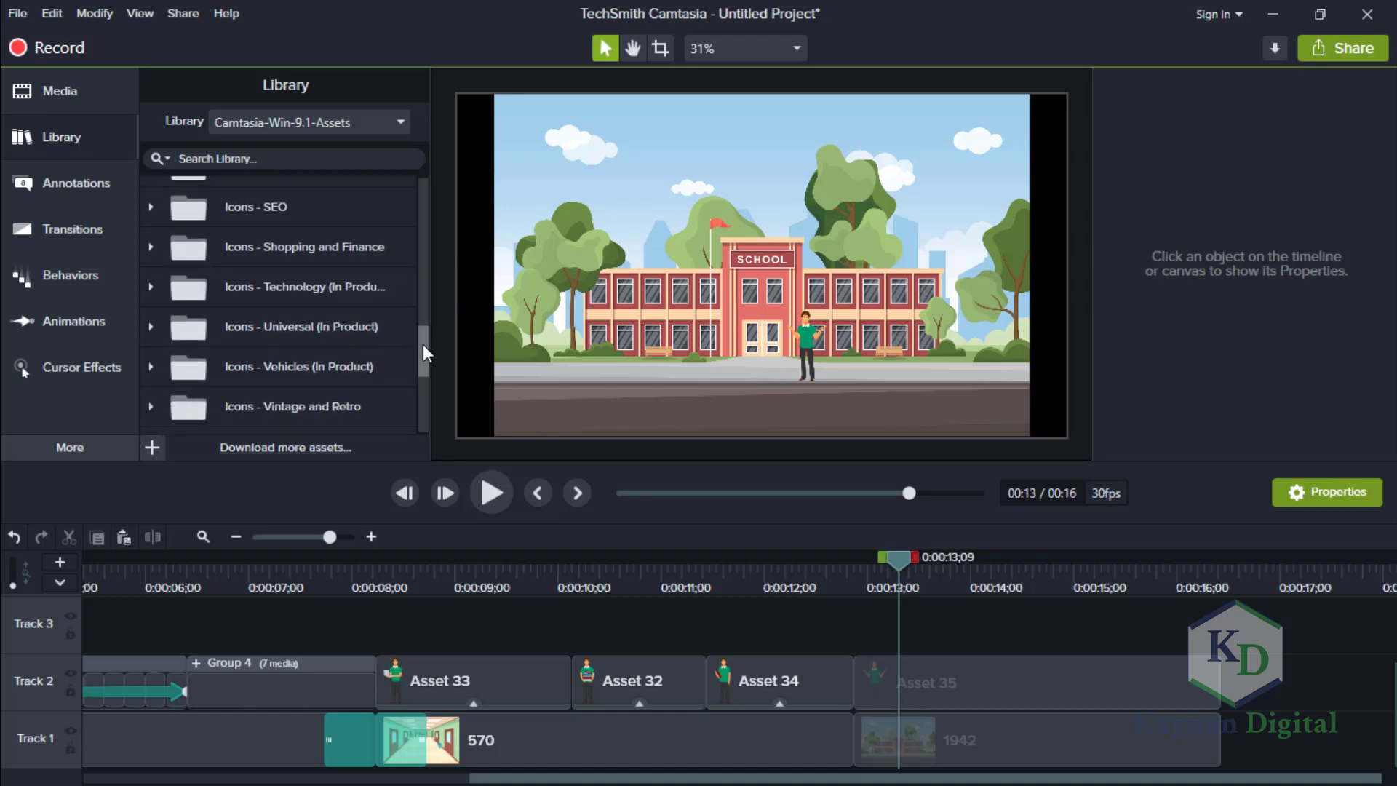
pyautogui.scroll(-2, 421, 347)
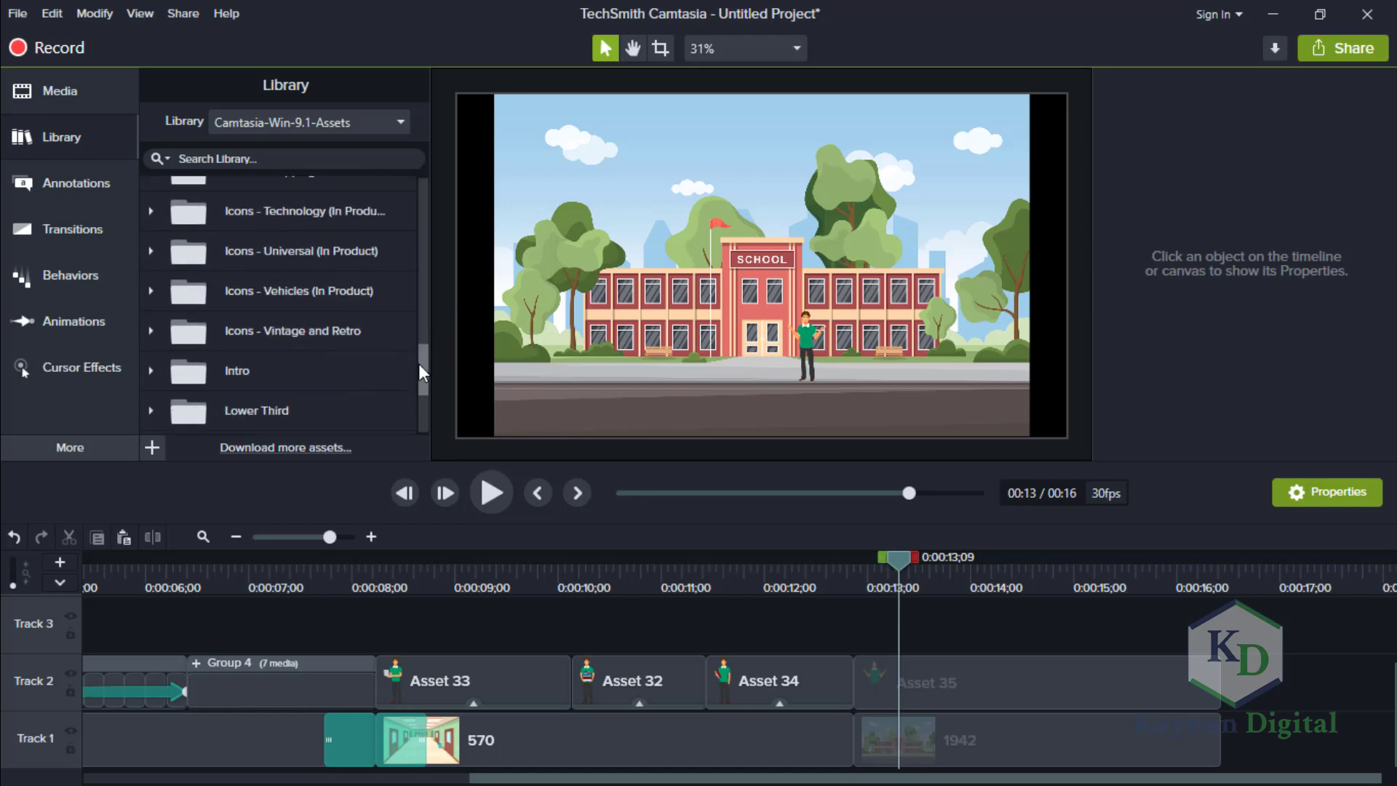
pyautogui.click(151, 287)
pyautogui.moveTo(422, 331); pyautogui.dragTo(422, 374)
pyautogui.moveTo(244, 345); pyautogui.dragTo(920, 628)
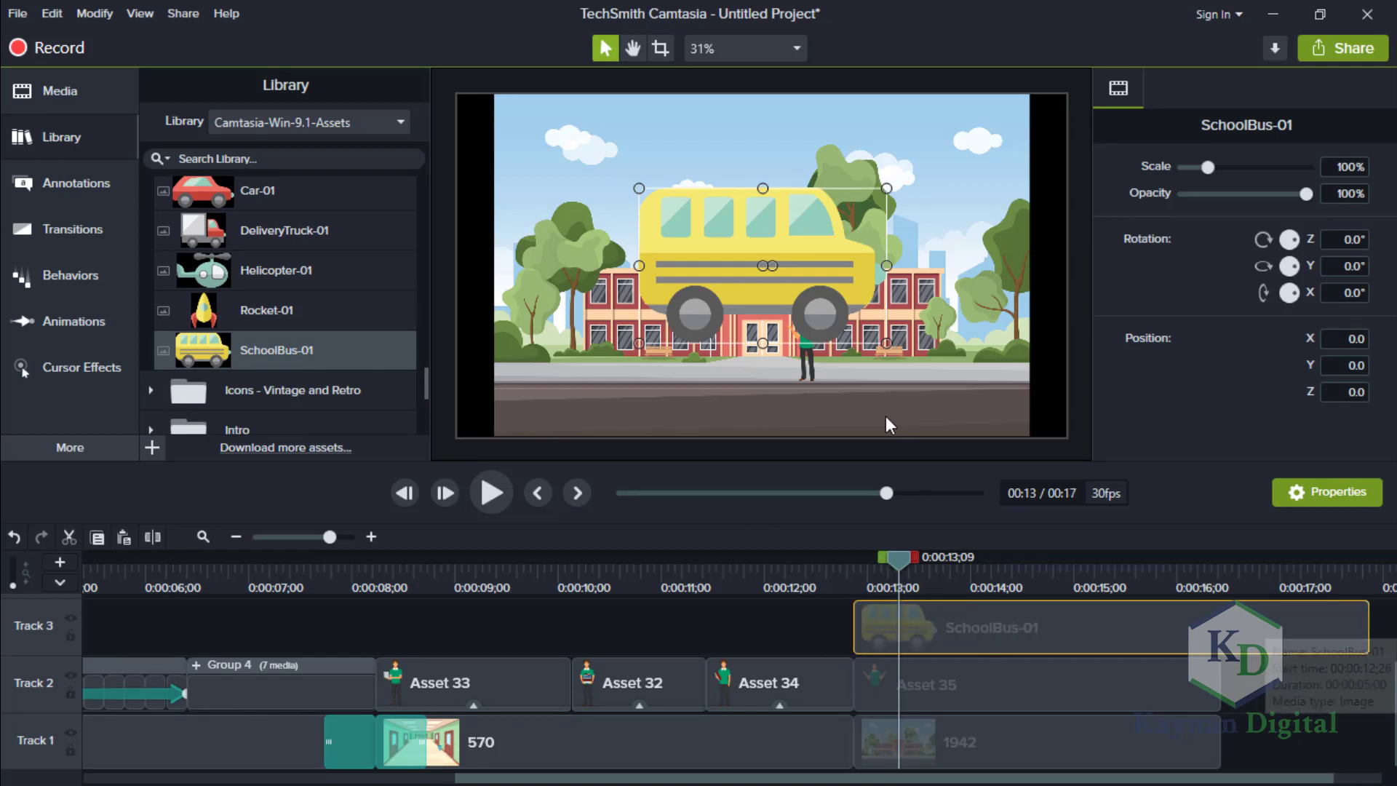
# Scale the school bus to about 58% and move it to road level at the canvas's left edge.
pyautogui.moveTo(658, 305); pyautogui.dragTo(630, 344)
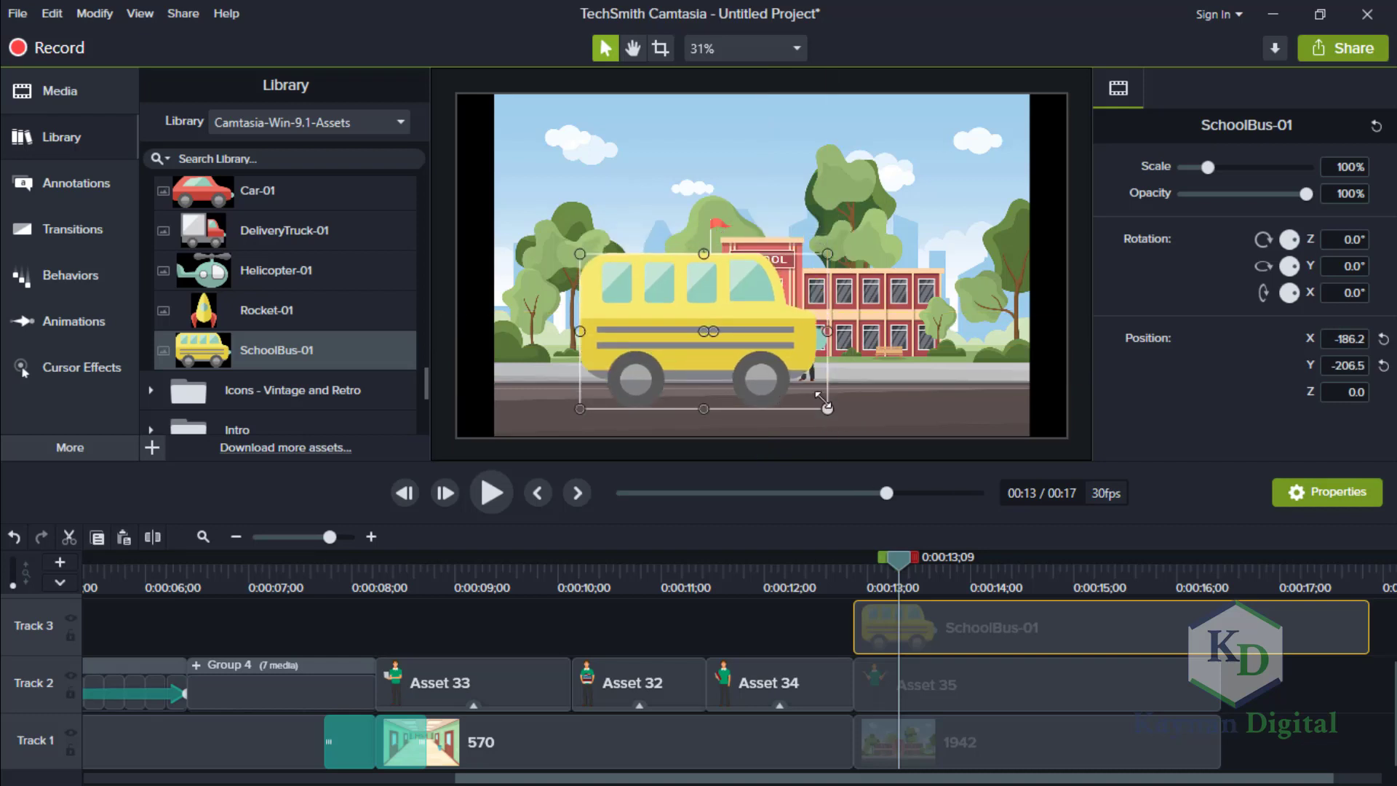
pyautogui.moveTo(826, 408); pyautogui.dragTo(776, 376)
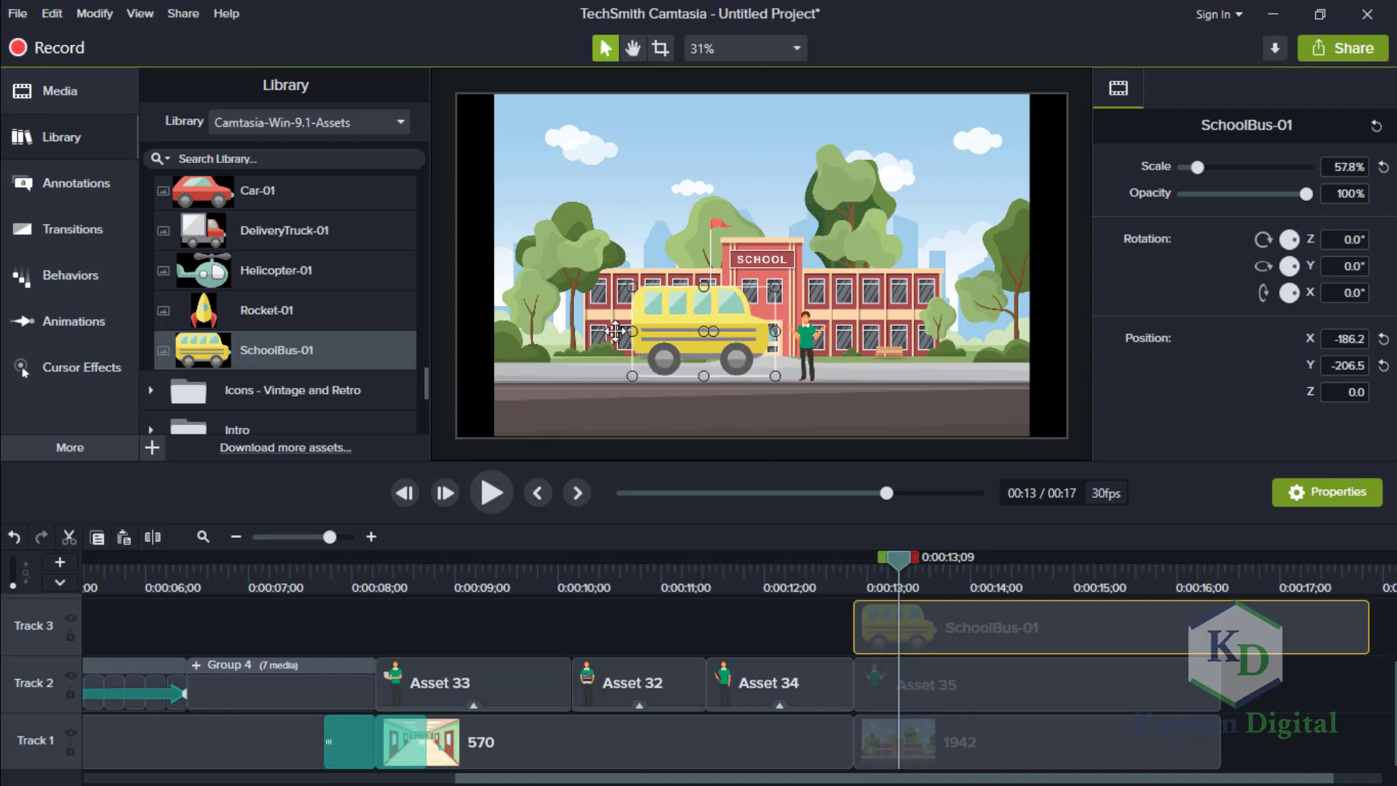
pyautogui.moveTo(614, 331); pyautogui.dragTo(383, 365)
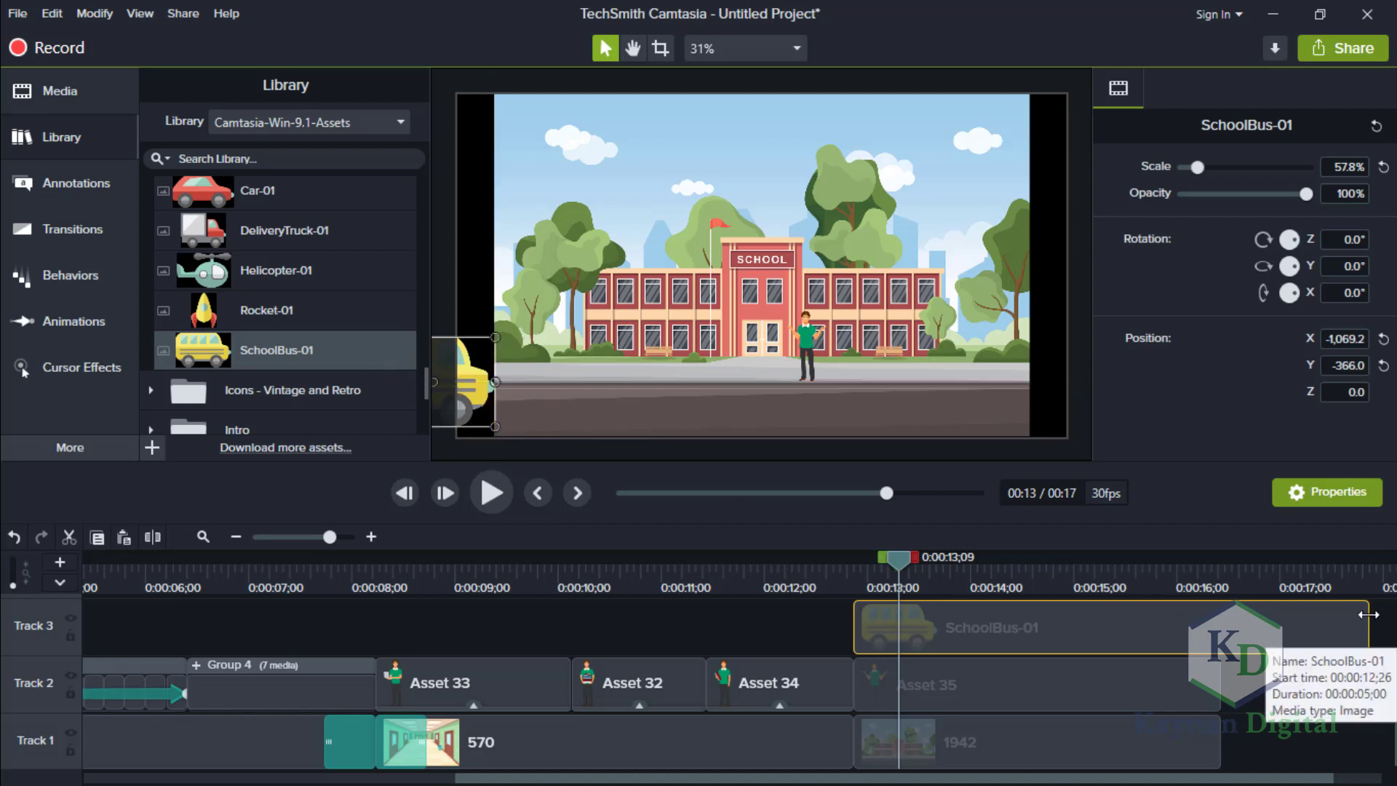
# Trim the SchoolBus-01 clip to end with the 1942 clip and move the bus fully off the canvas's left side to about X -1185.5.
pyautogui.moveTo(1367, 611); pyautogui.dragTo(1223, 616)
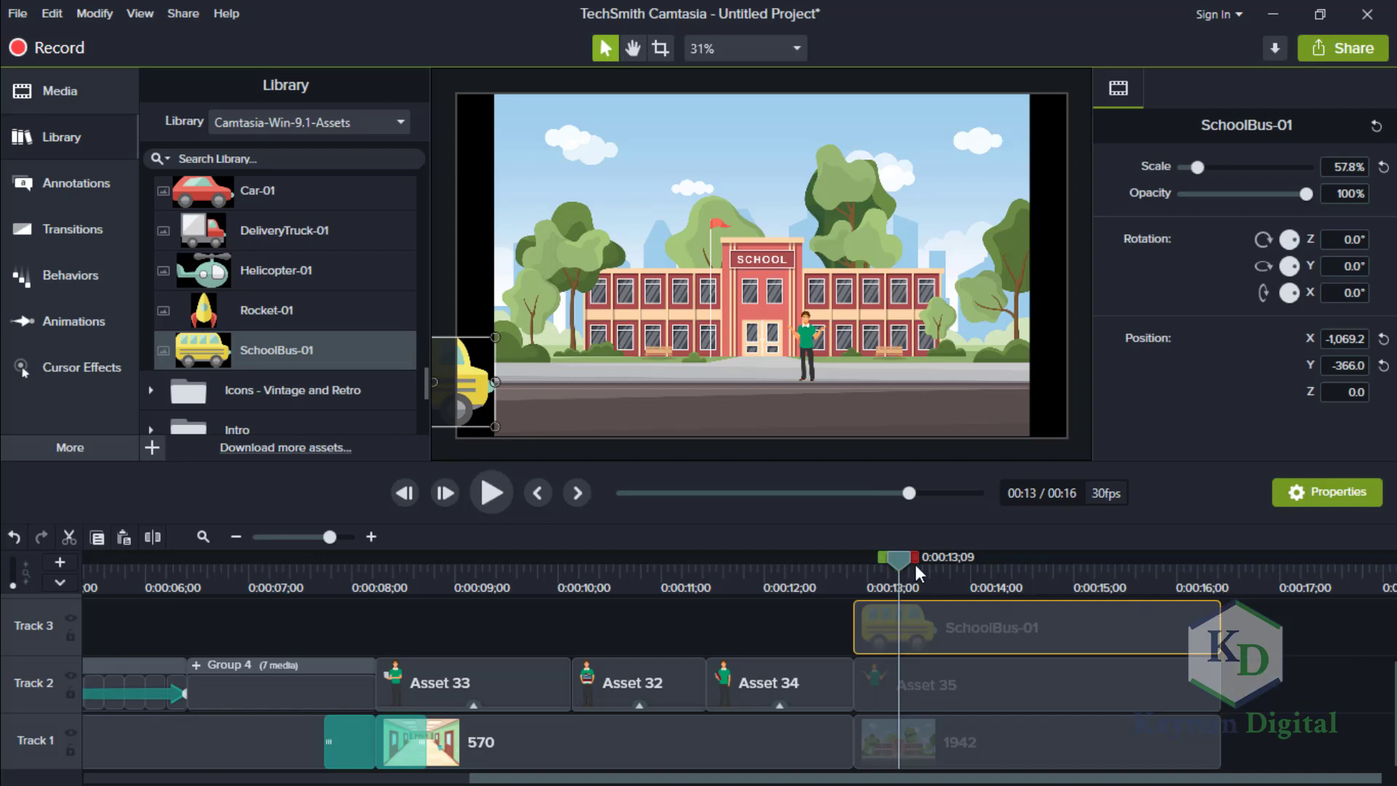
pyautogui.click(841, 557)
pyautogui.moveTo(474, 386); pyautogui.dragTo(439, 384)
# Add a custom animation spanning the SchoolBus-01 clip that ends with the bus beyond the canvas's right edge, at about X 1185.5, Y -396.4.
pyautogui.moveTo(837, 561); pyautogui.dragTo(866, 563)
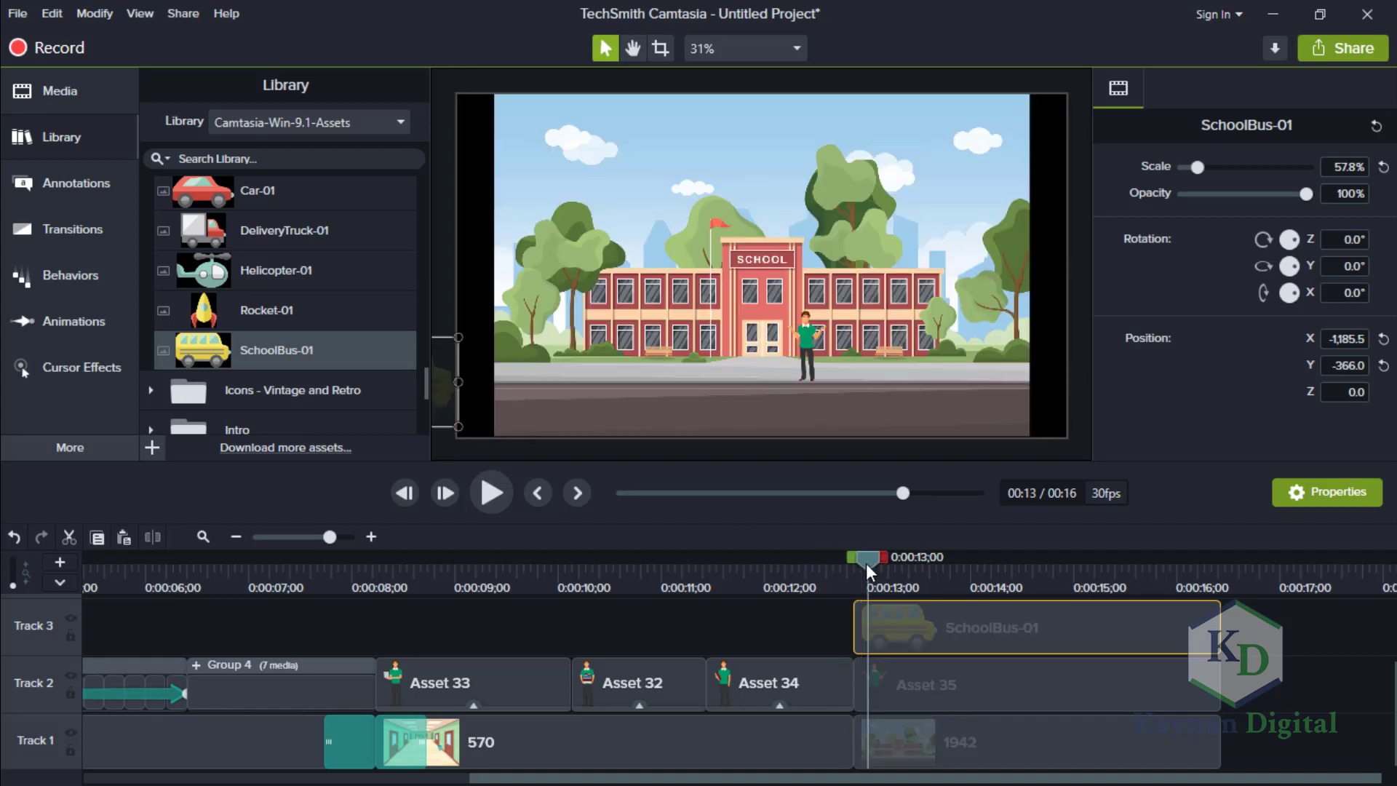
pyautogui.click(82, 315)
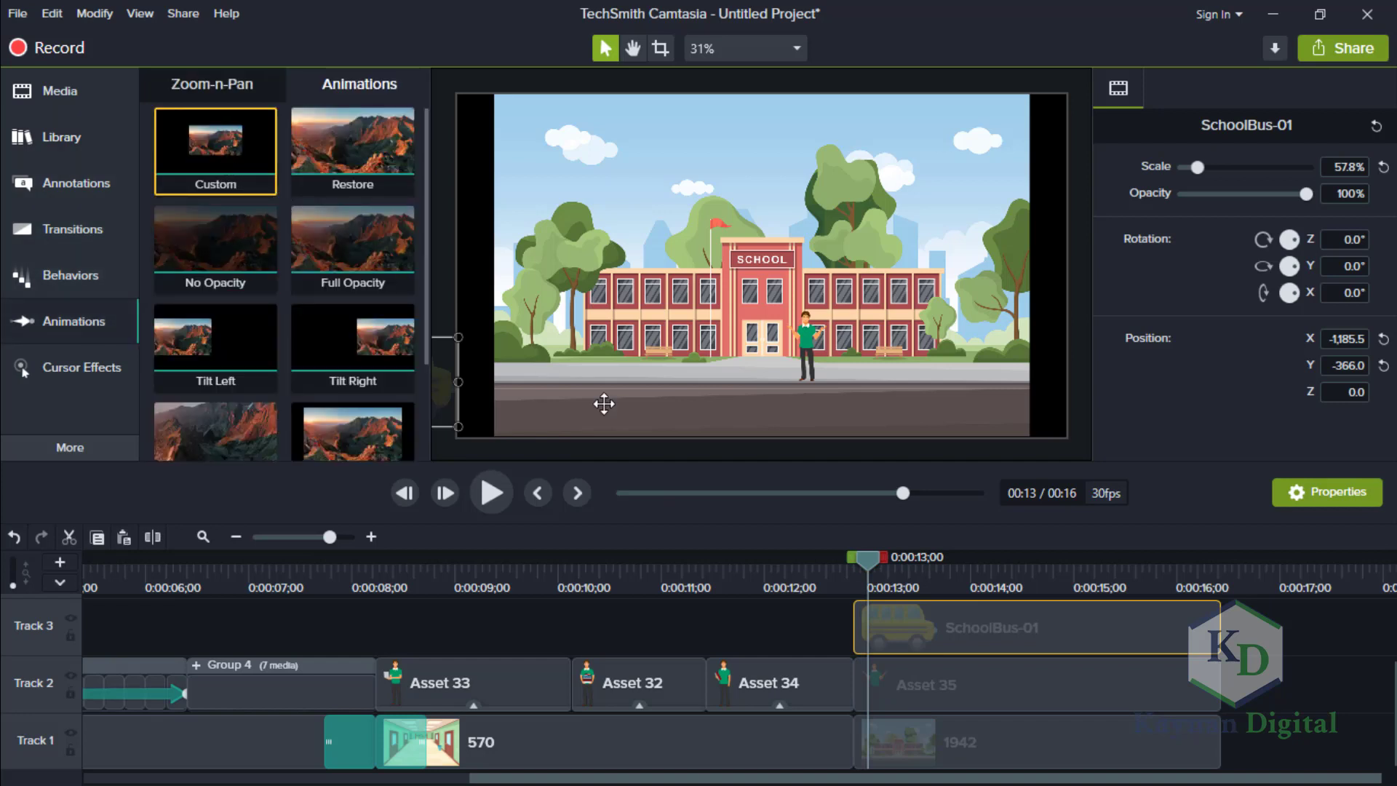
pyautogui.moveTo(927, 648); pyautogui.dragTo(1210, 641)
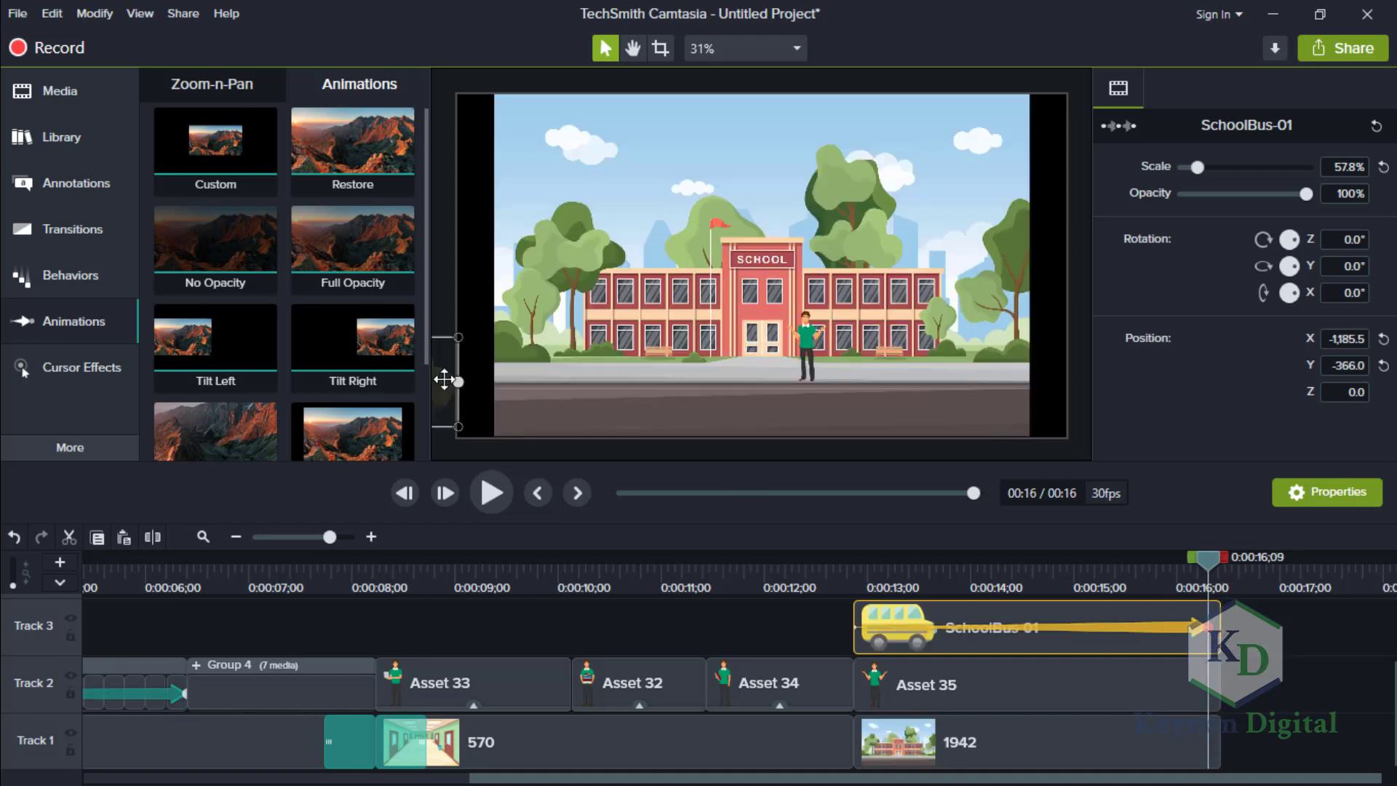
pyautogui.moveTo(654, 401); pyautogui.dragTo(1166, 397)
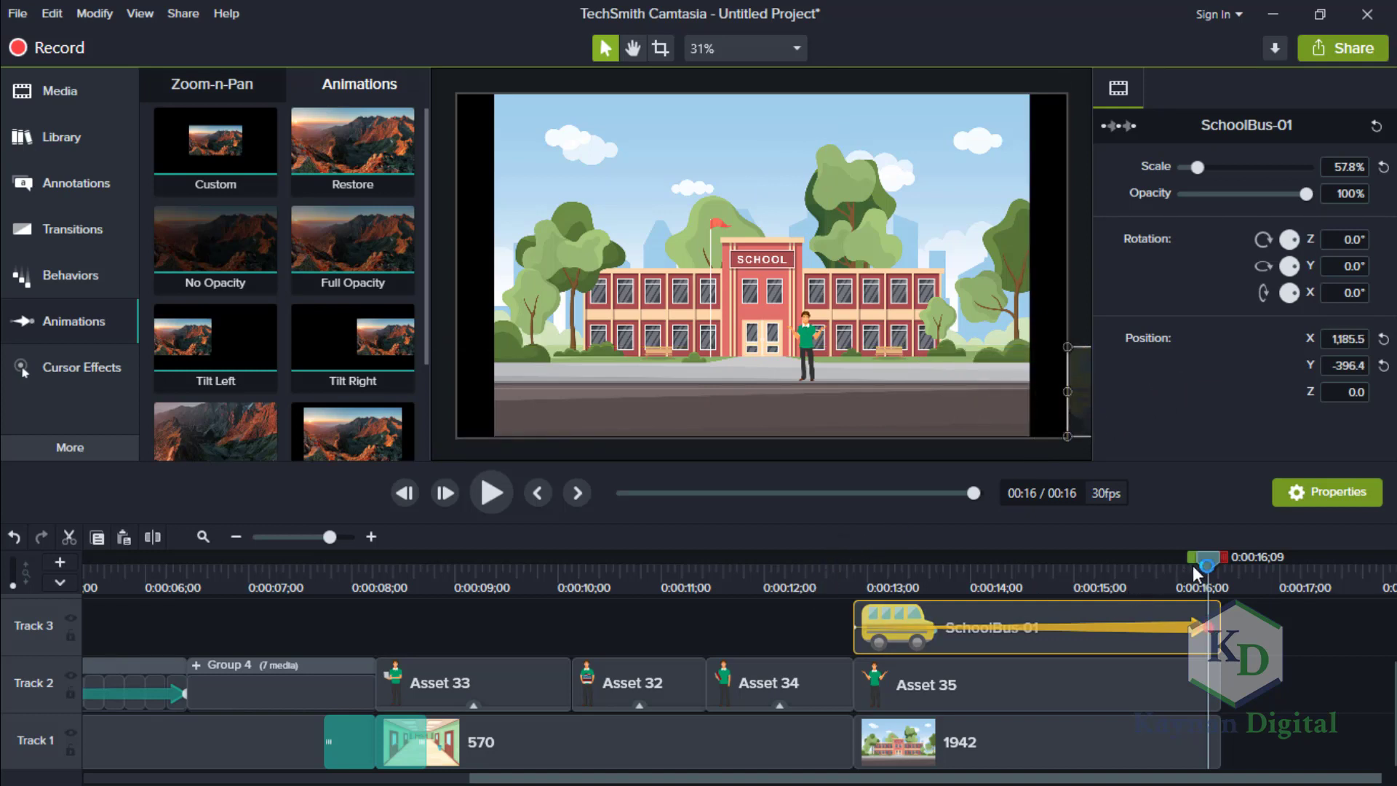
# Play the school scene from about 13 seconds to check the bus's drive across the road.
pyautogui.click(888, 591)
pyautogui.moveTo(887, 591); pyautogui.dragTo(861, 593)
pyautogui.click(491, 494)
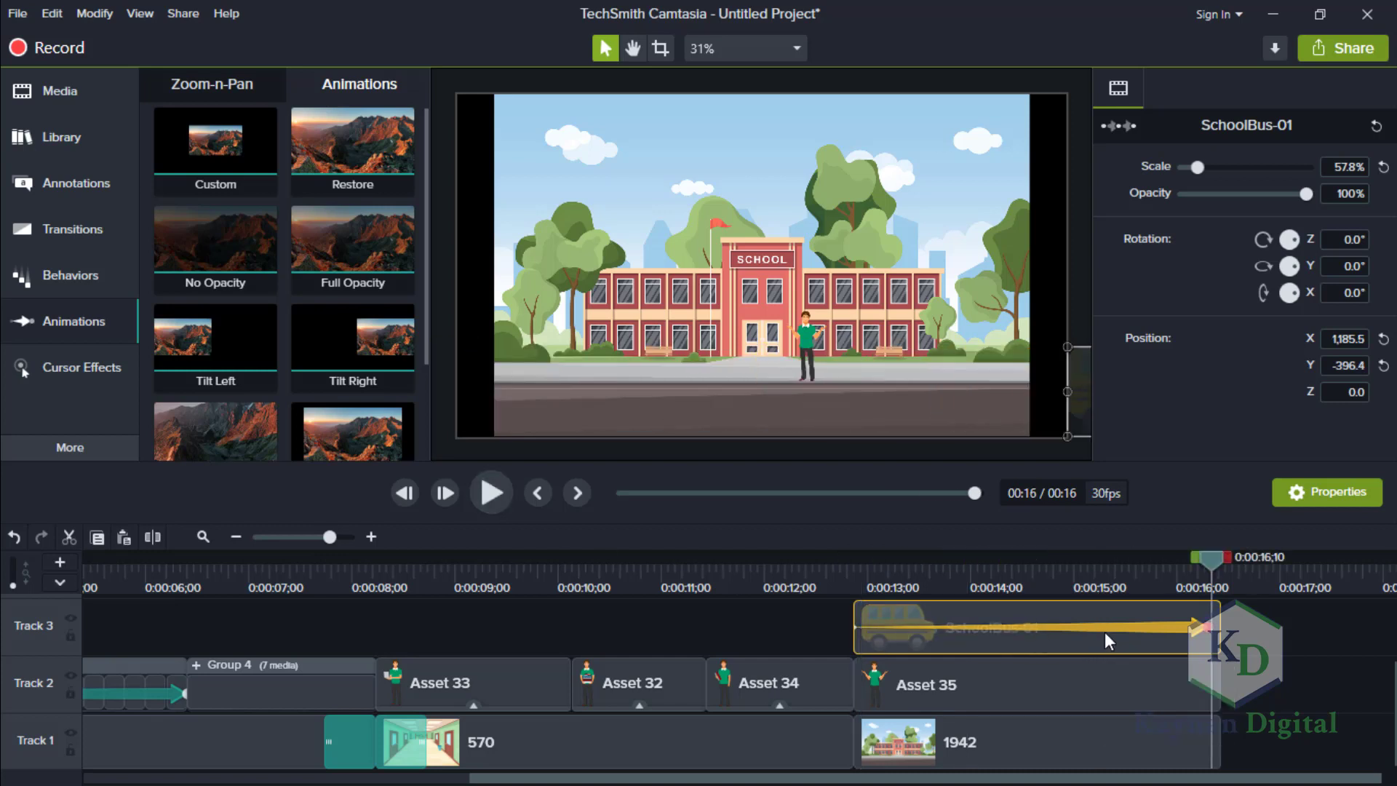
# Move the SchoolBus-01 clip from Track 3 up to Track 4.
pyautogui.click(833, 583)
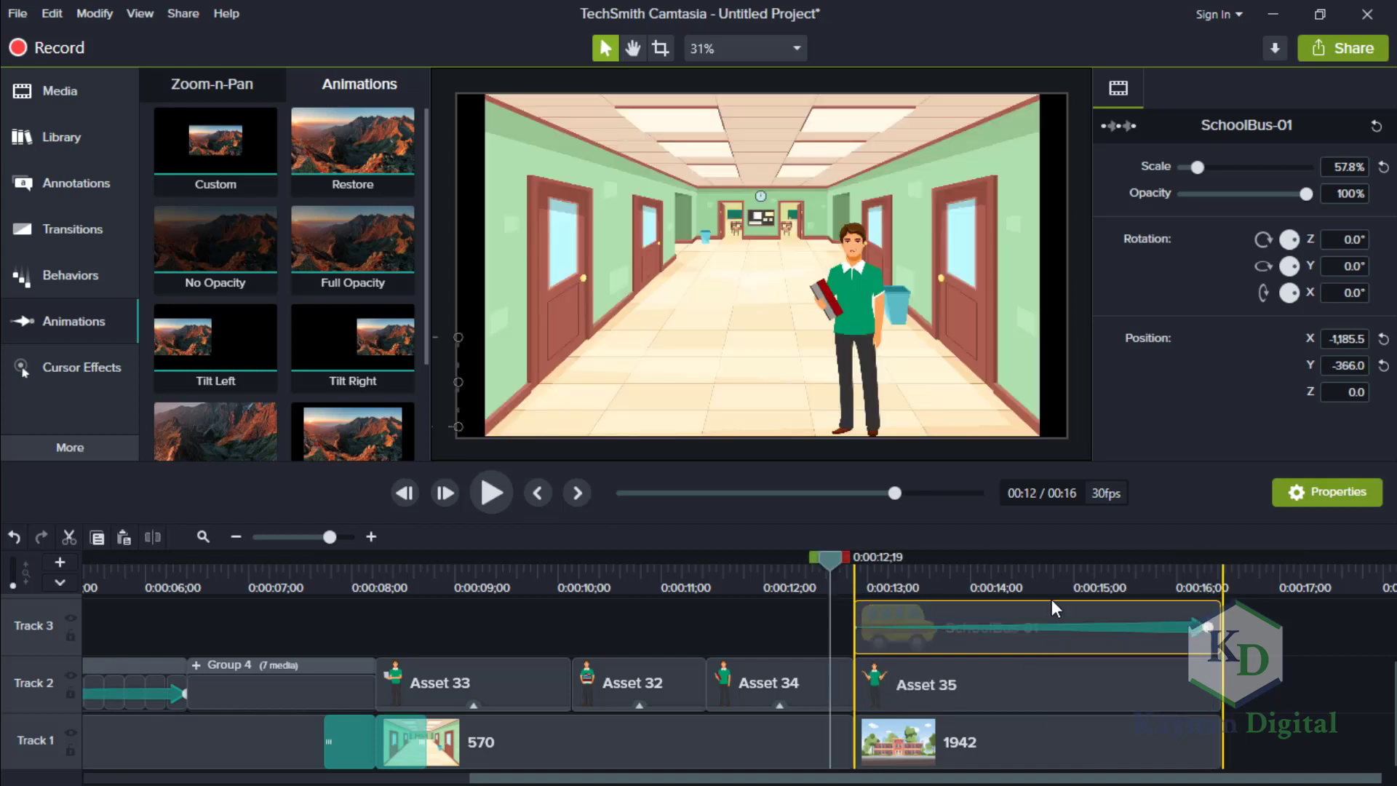
pyautogui.press('Delete')
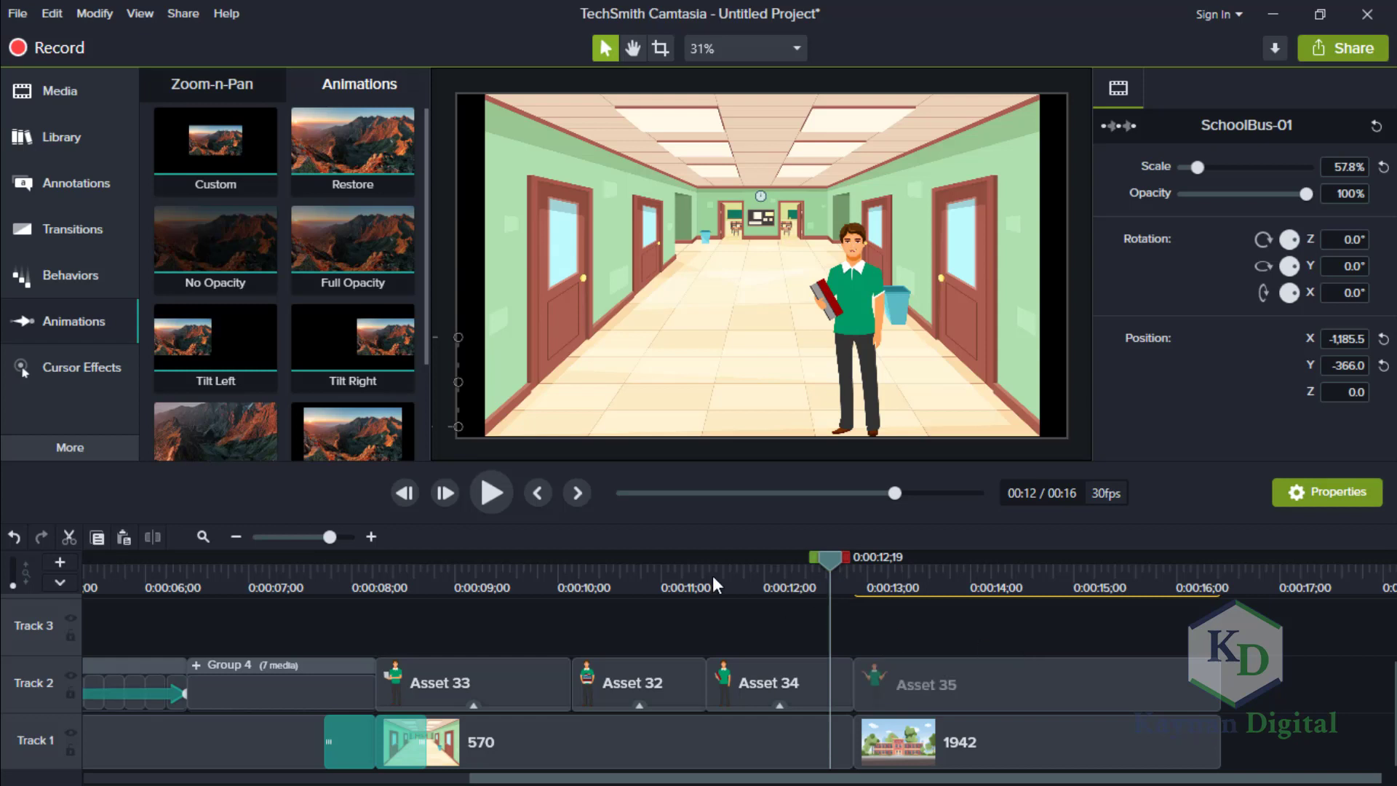
pyautogui.scroll(-3, 425, 259)
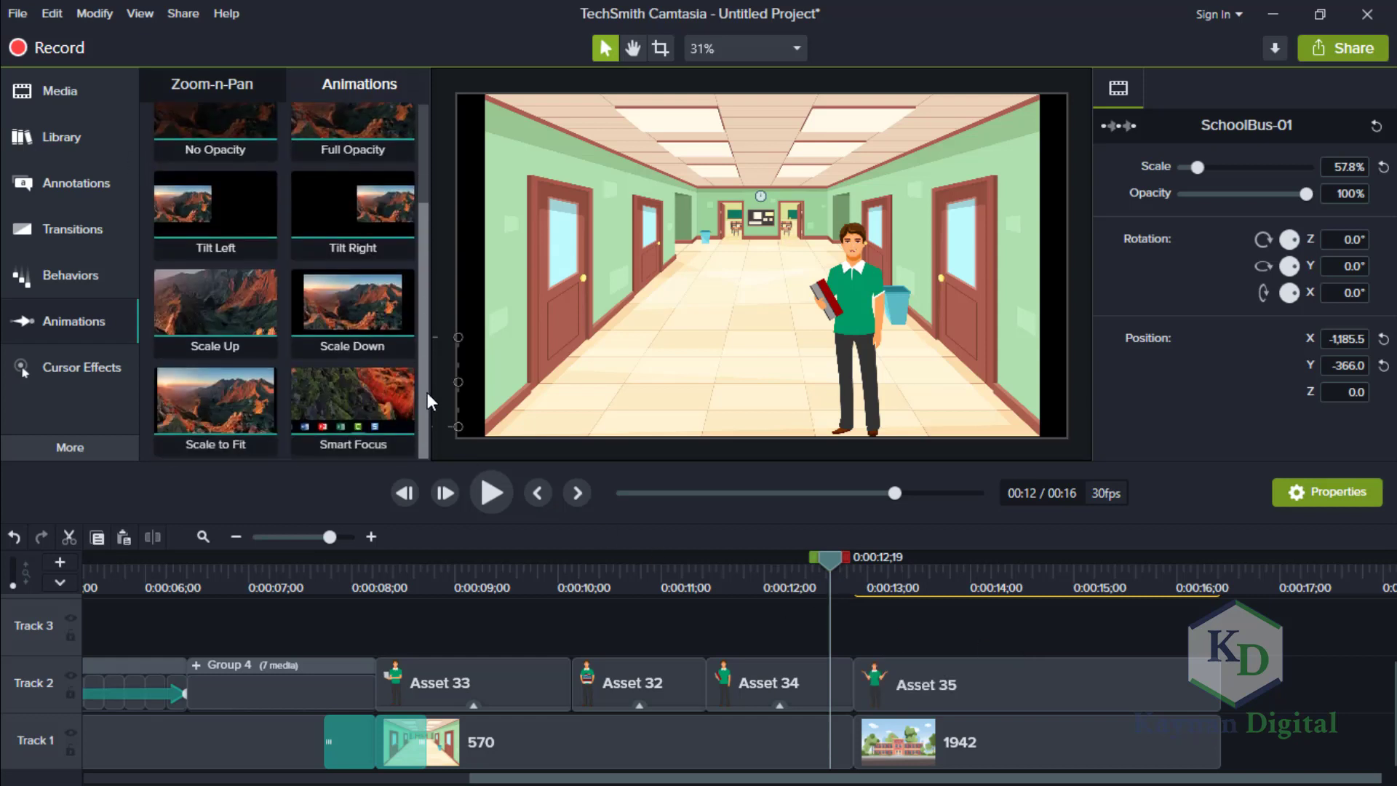
pyautogui.scroll(3, 430, 284)
# Place the bus-interior-stopping.wav sound on Track 3 at about 13 seconds and trim it to end with the 1942 clip.
pyautogui.click(84, 94)
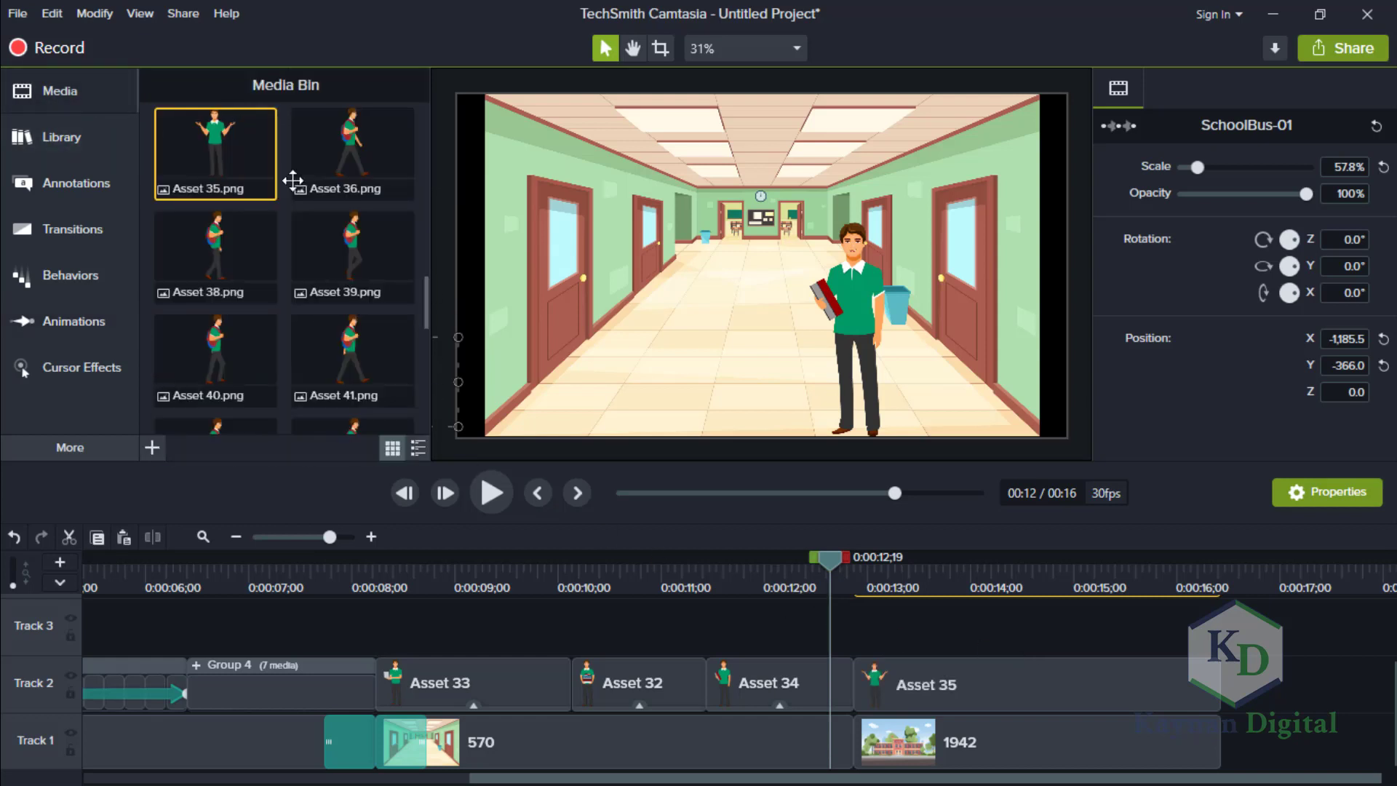
pyautogui.moveTo(426, 308); pyautogui.dragTo(420, 416)
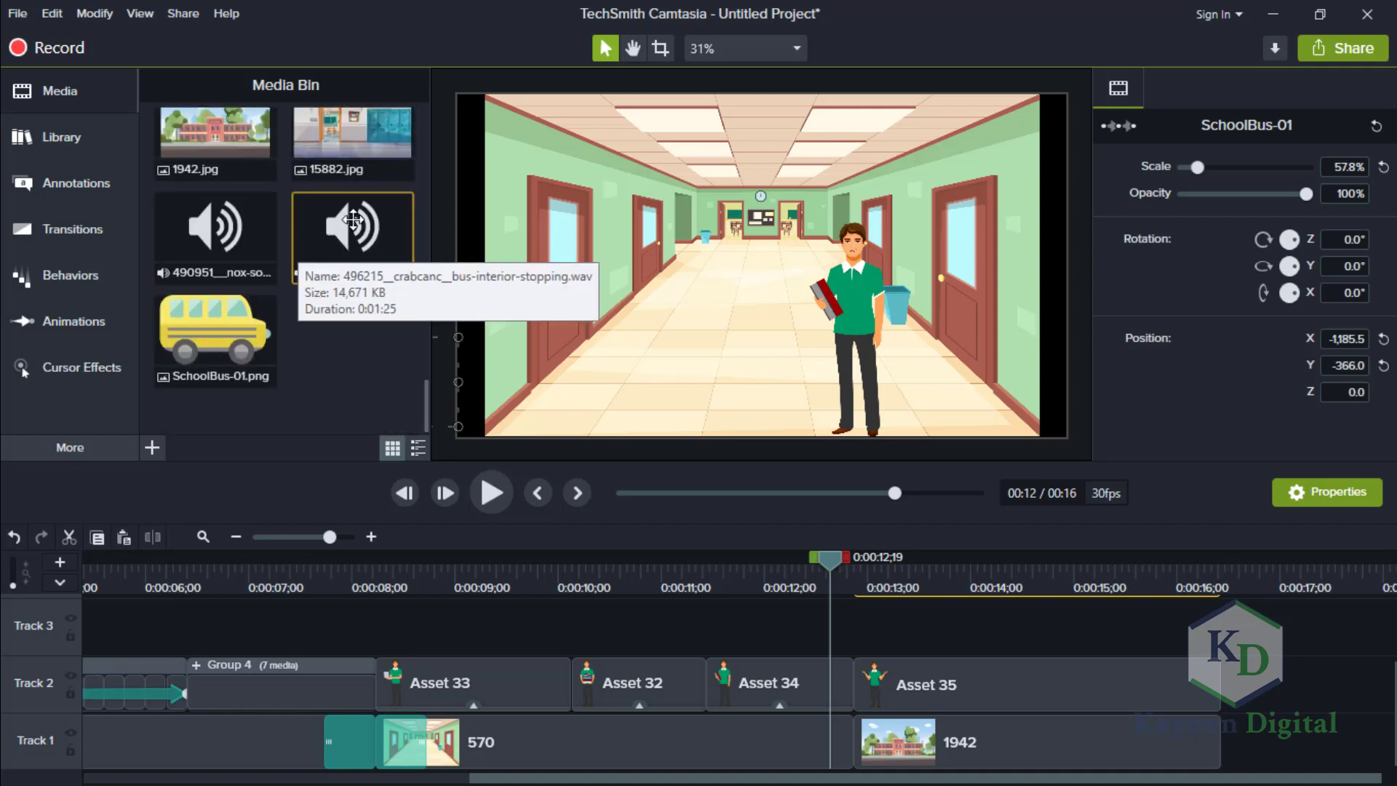
pyautogui.moveTo(353, 220); pyautogui.dragTo(879, 634)
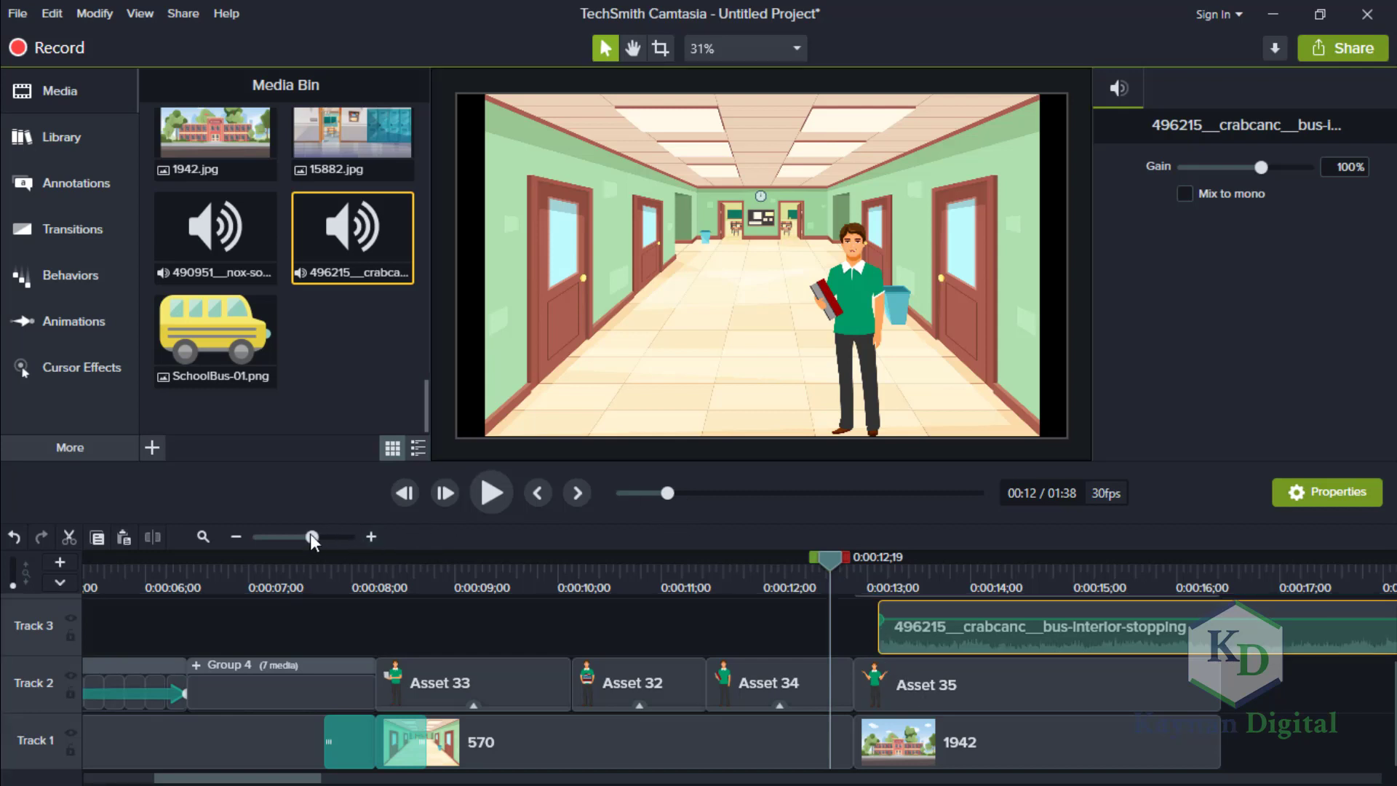
pyautogui.moveTo(310, 537); pyautogui.dragTo(274, 540)
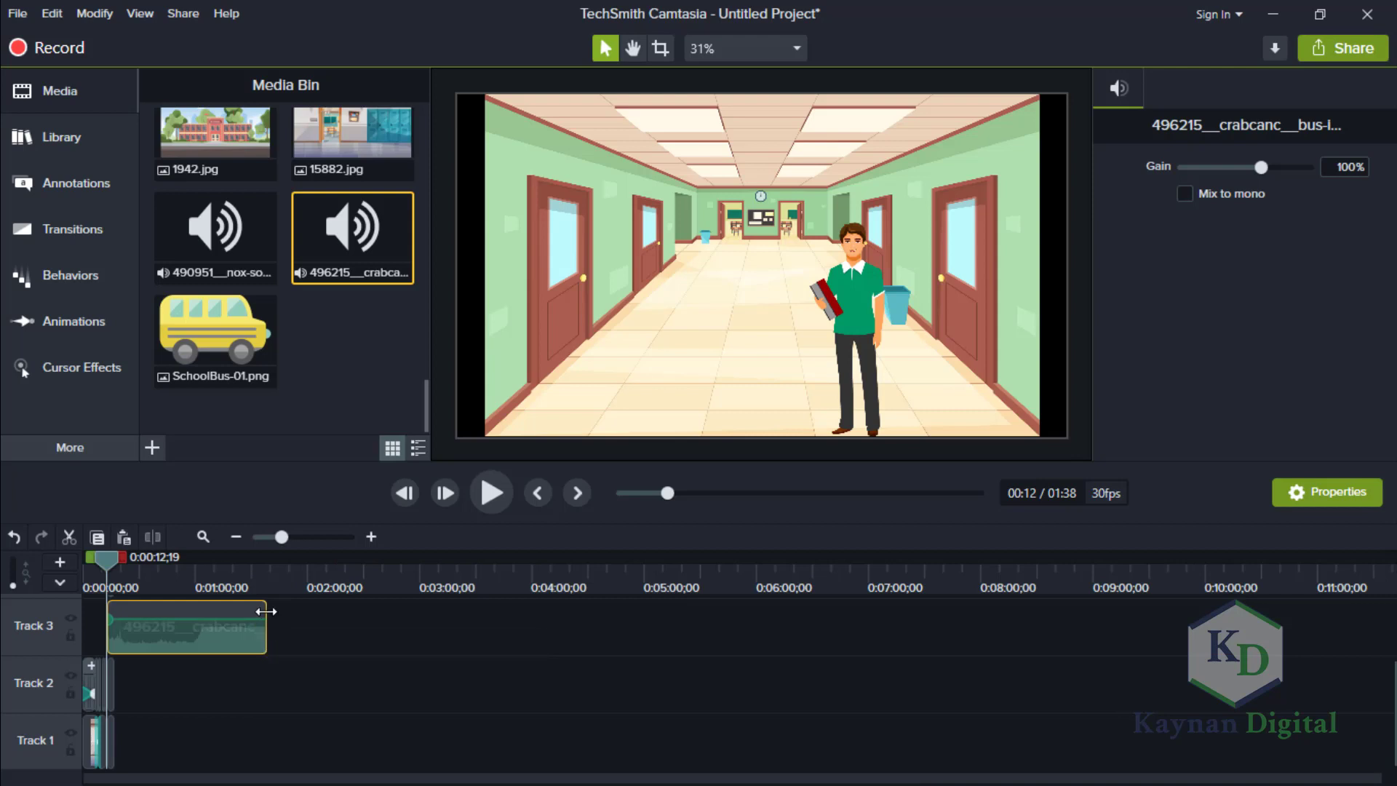
pyautogui.moveTo(266, 611); pyautogui.dragTo(111, 613)
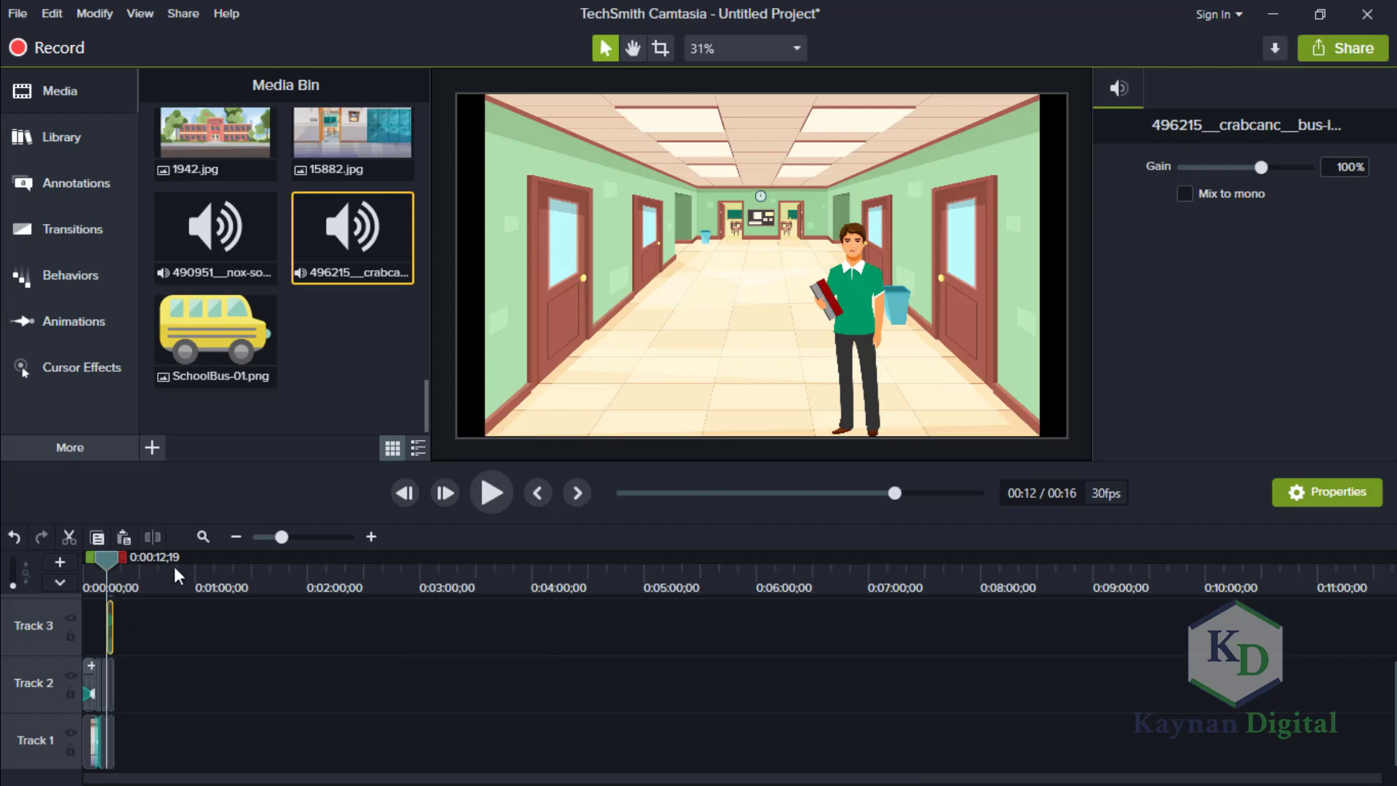
pyautogui.moveTo(310, 538); pyautogui.dragTo(333, 537)
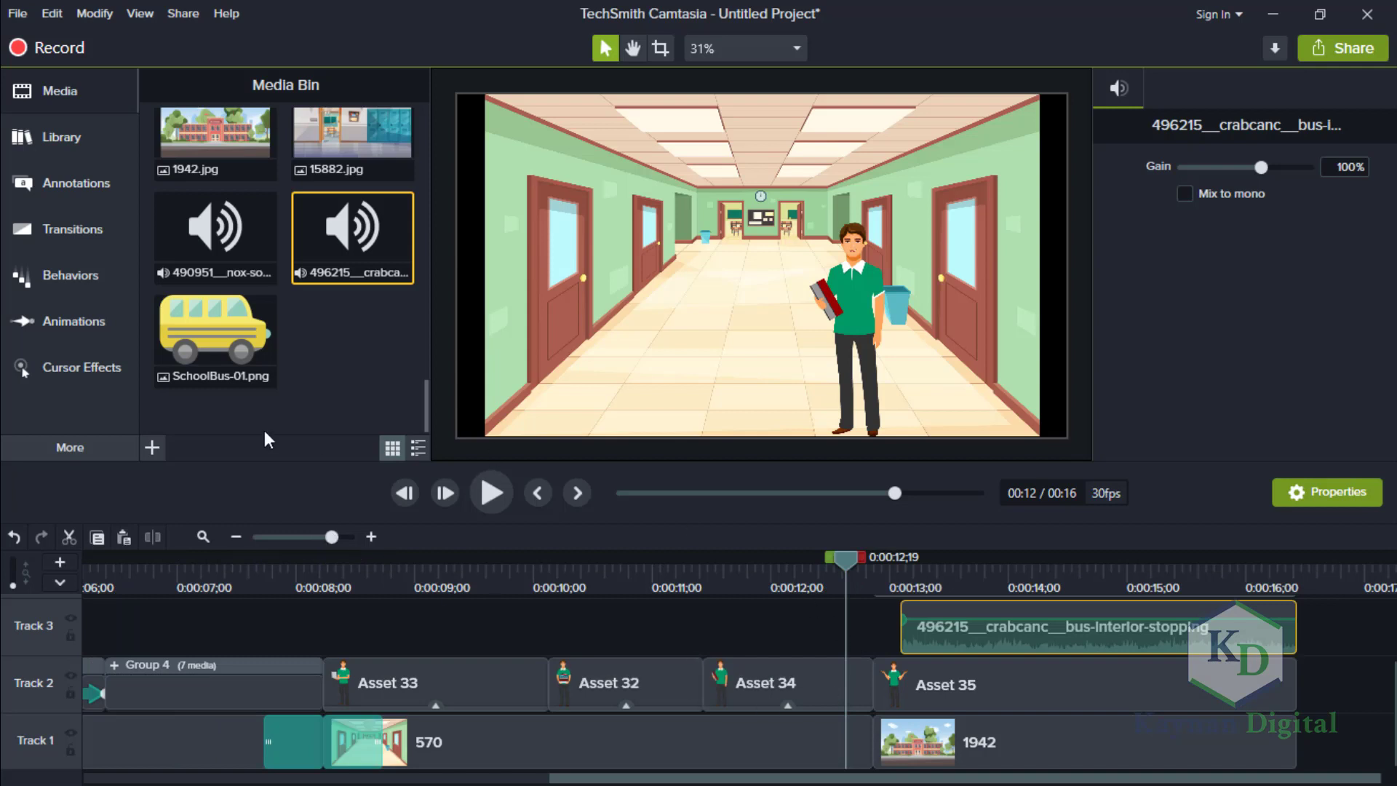
# Apply the Fade In and Fade Out audio effects to the bus-interior-stopping clip.
pyautogui.click(160, 453)
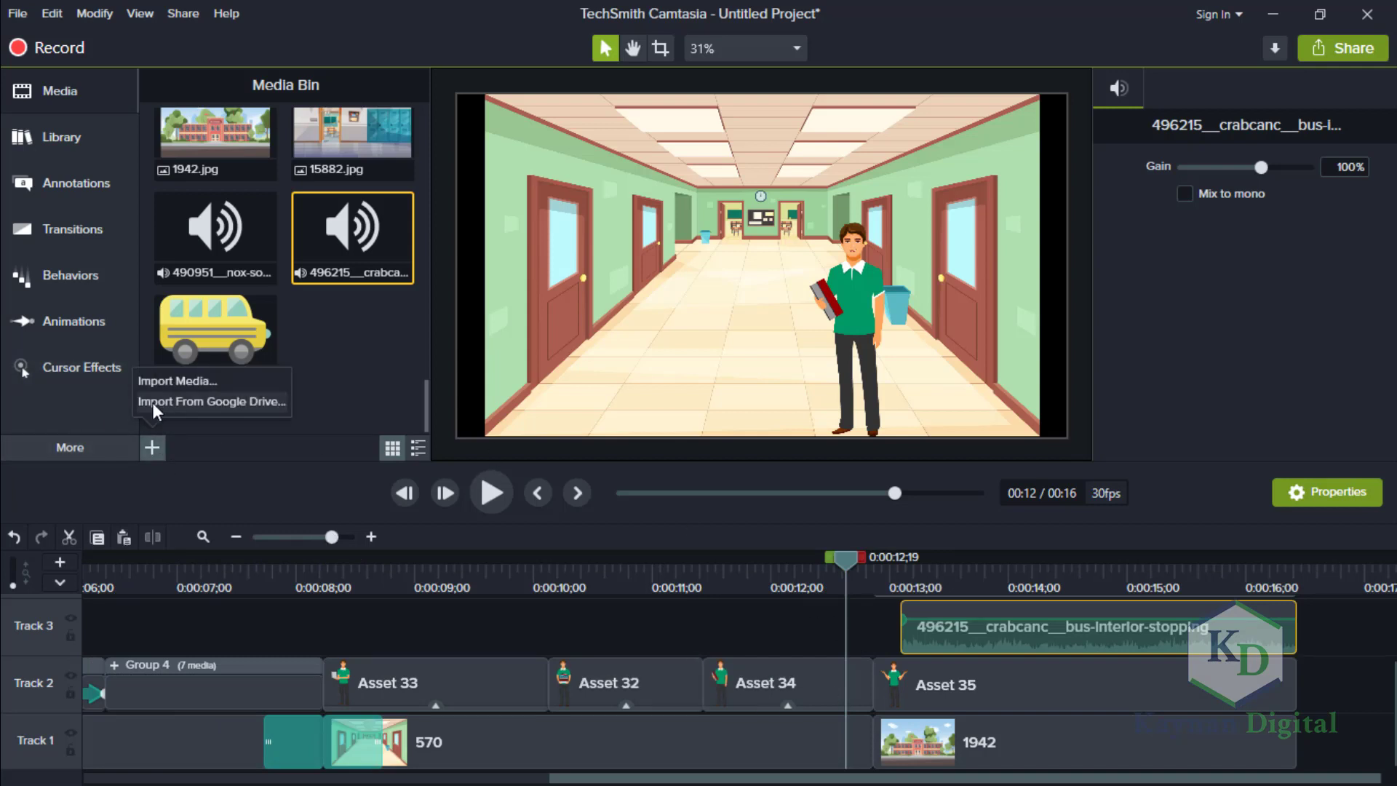
pyautogui.click(93, 450)
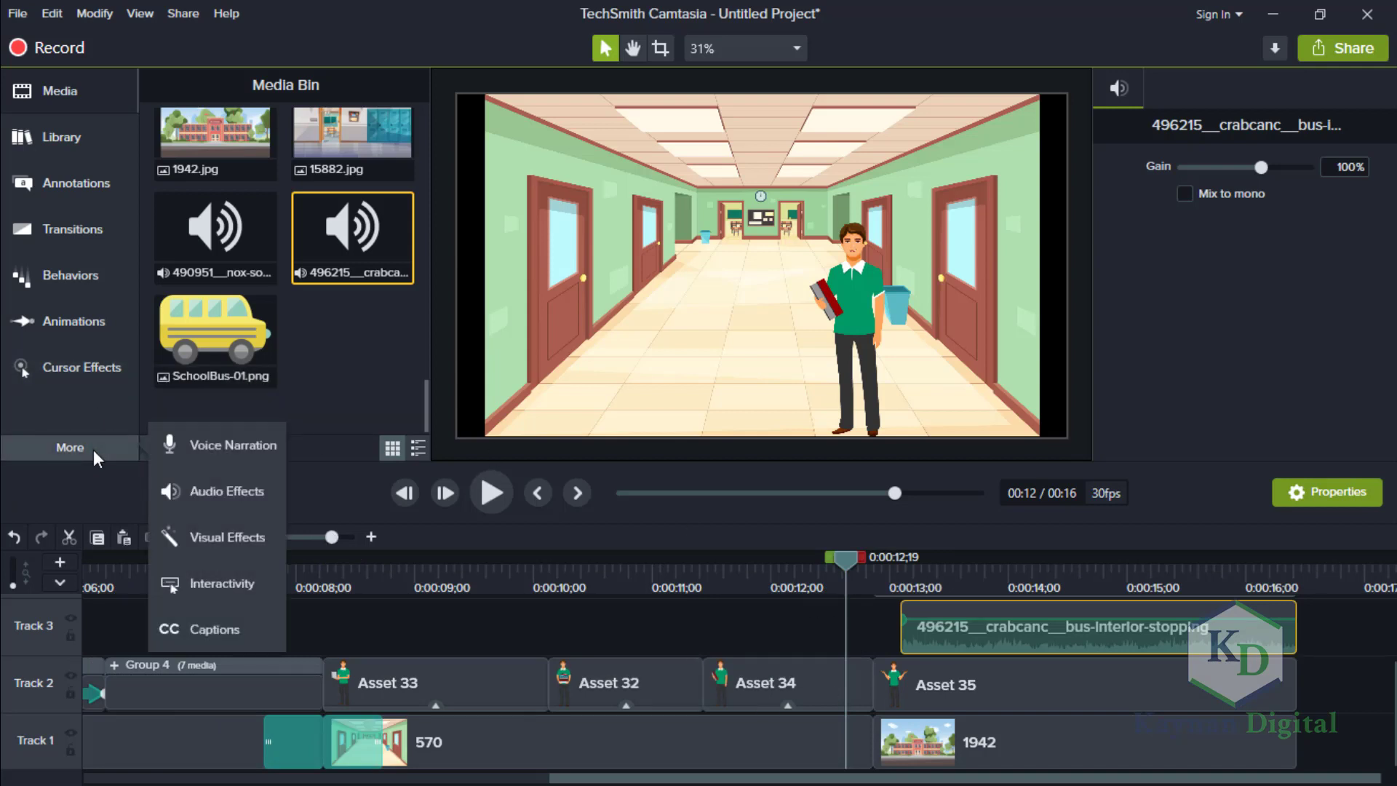
pyautogui.click(220, 493)
pyautogui.moveTo(231, 269); pyautogui.dragTo(931, 633)
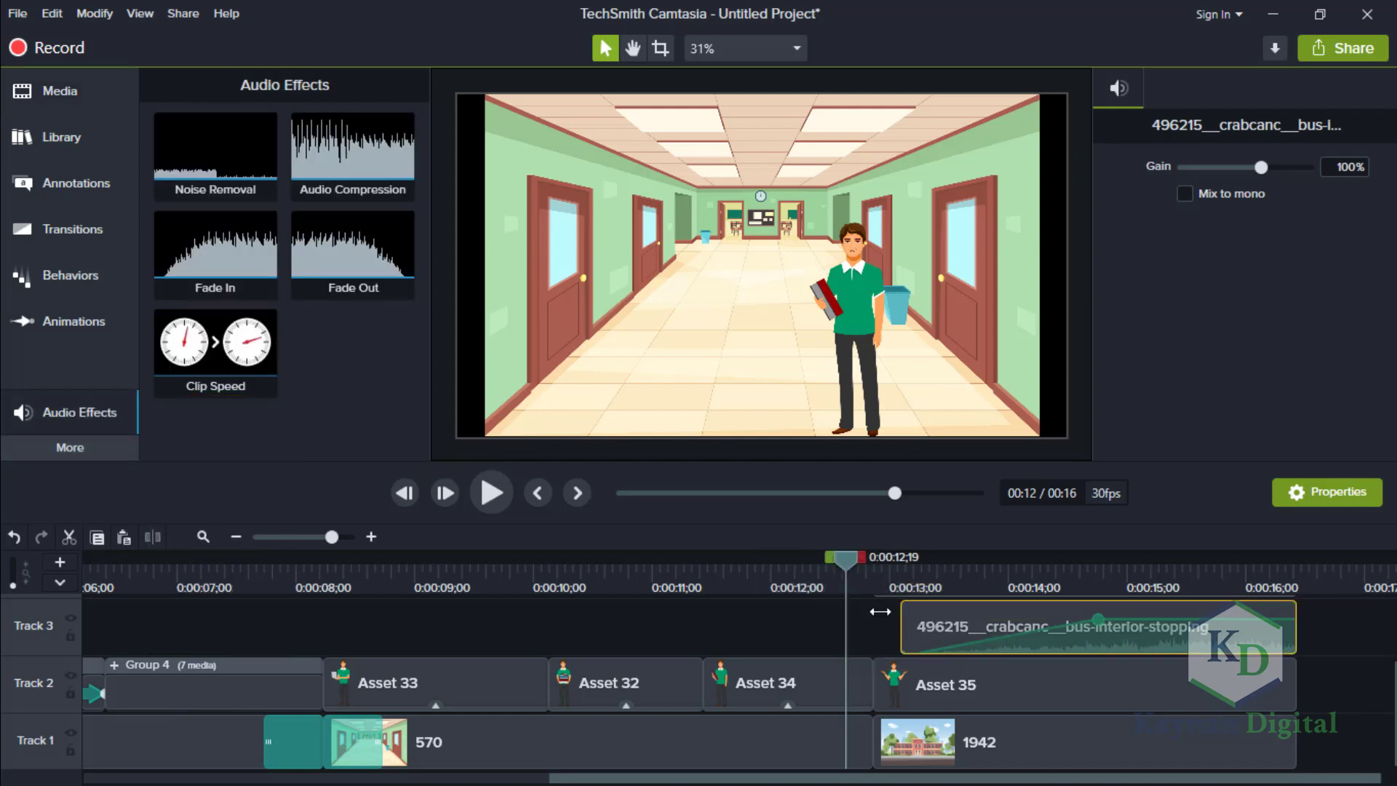
pyautogui.moveTo(357, 276); pyautogui.dragTo(1278, 644)
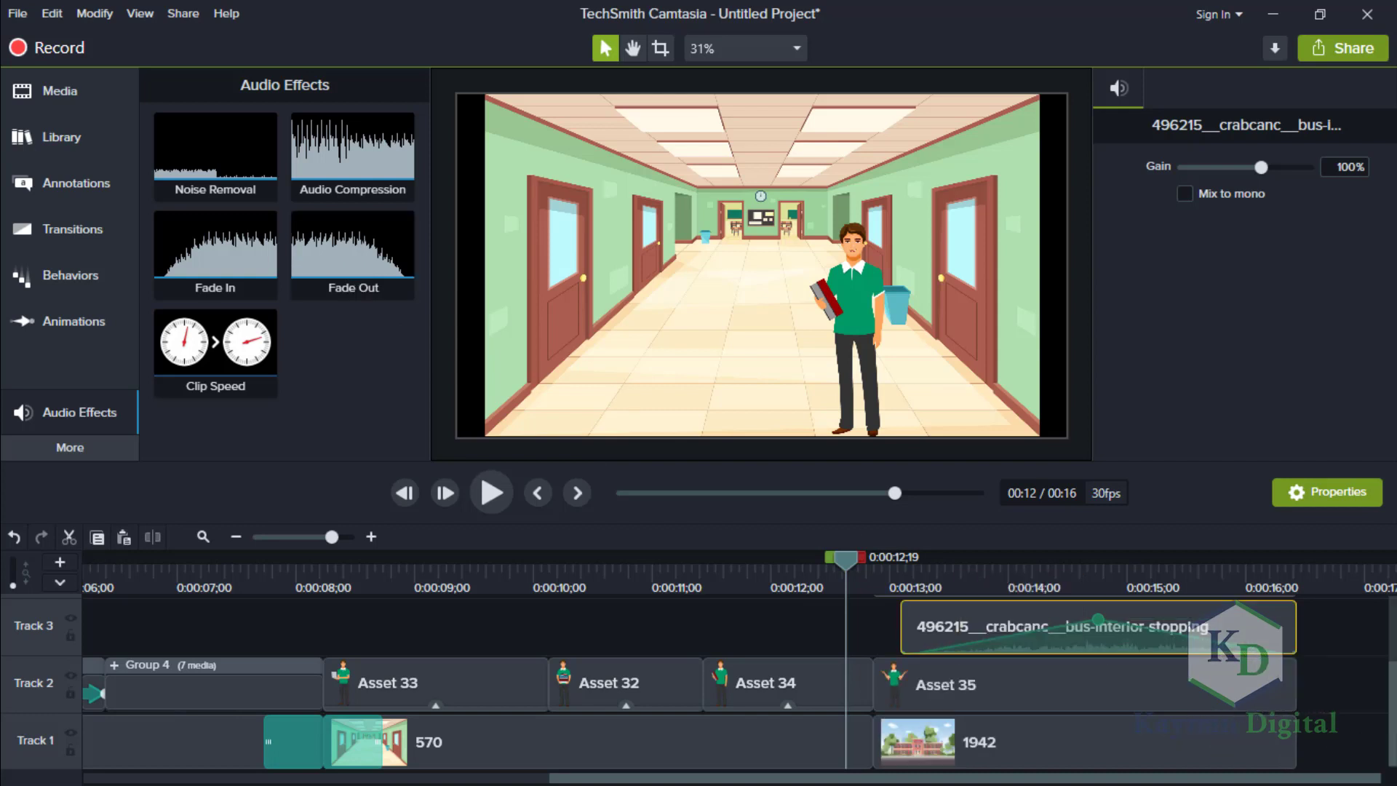
# Lower the volume at the middle audio point of the bus-interior-stopping clip.
pyautogui.scroll(3, 691, 682)
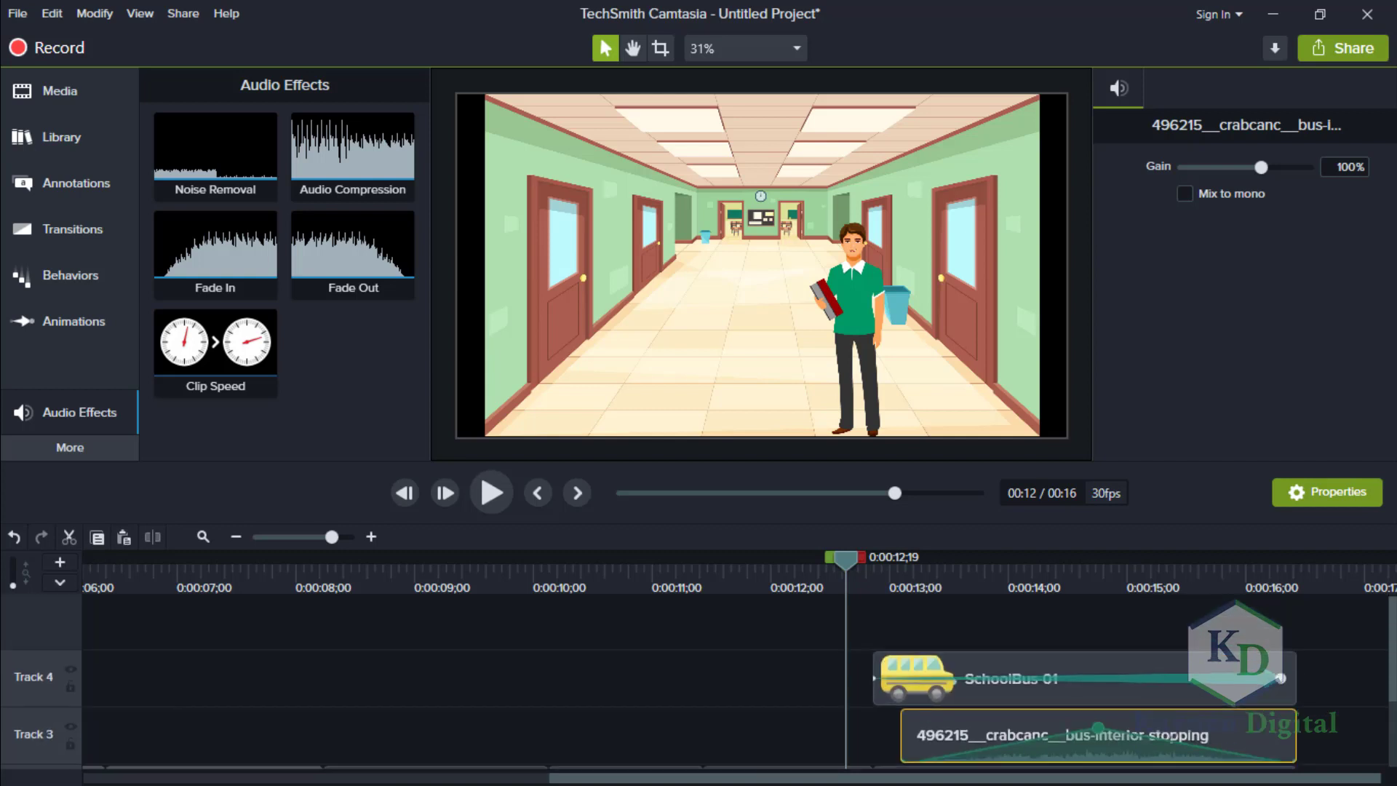
pyautogui.scroll(-1, 1100, 692)
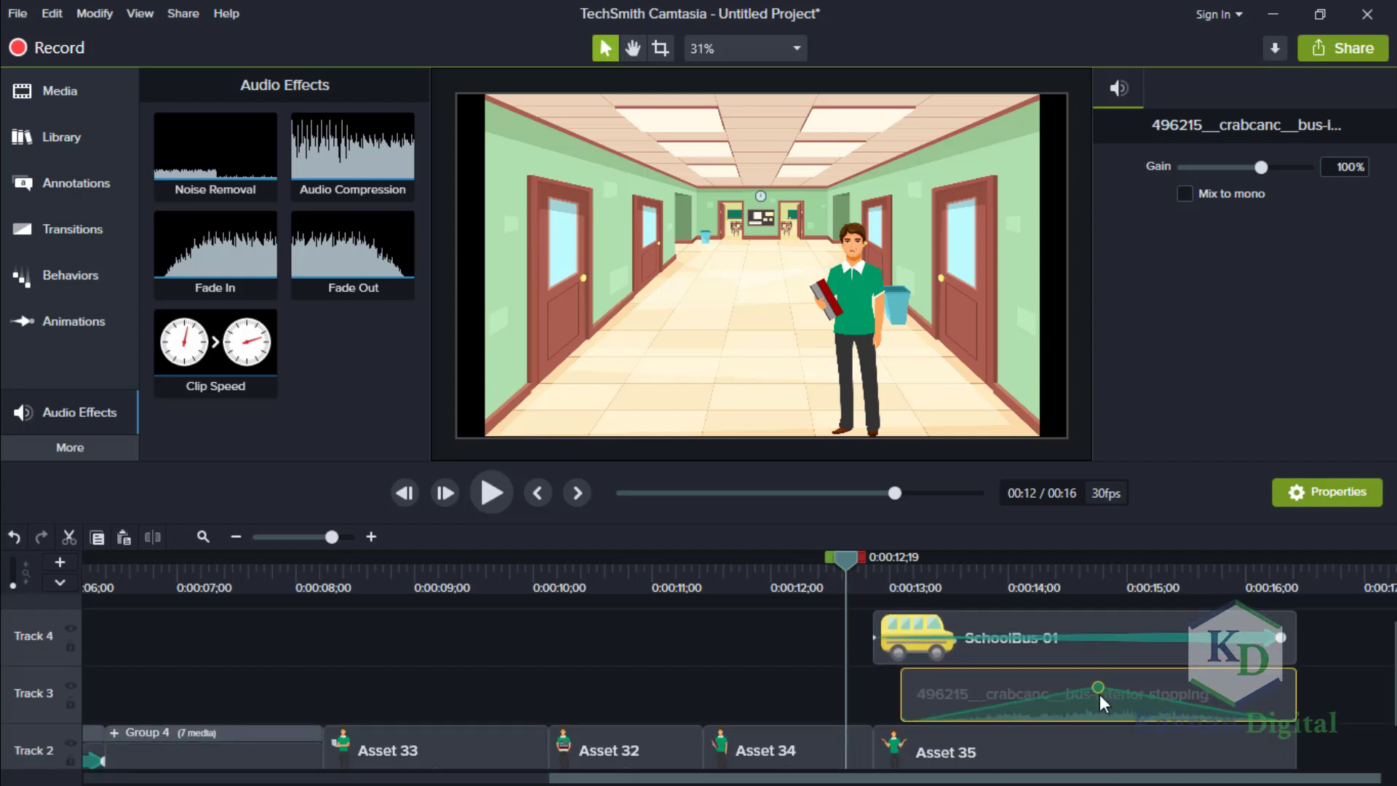
pyautogui.moveTo(1099, 694); pyautogui.dragTo(1098, 703)
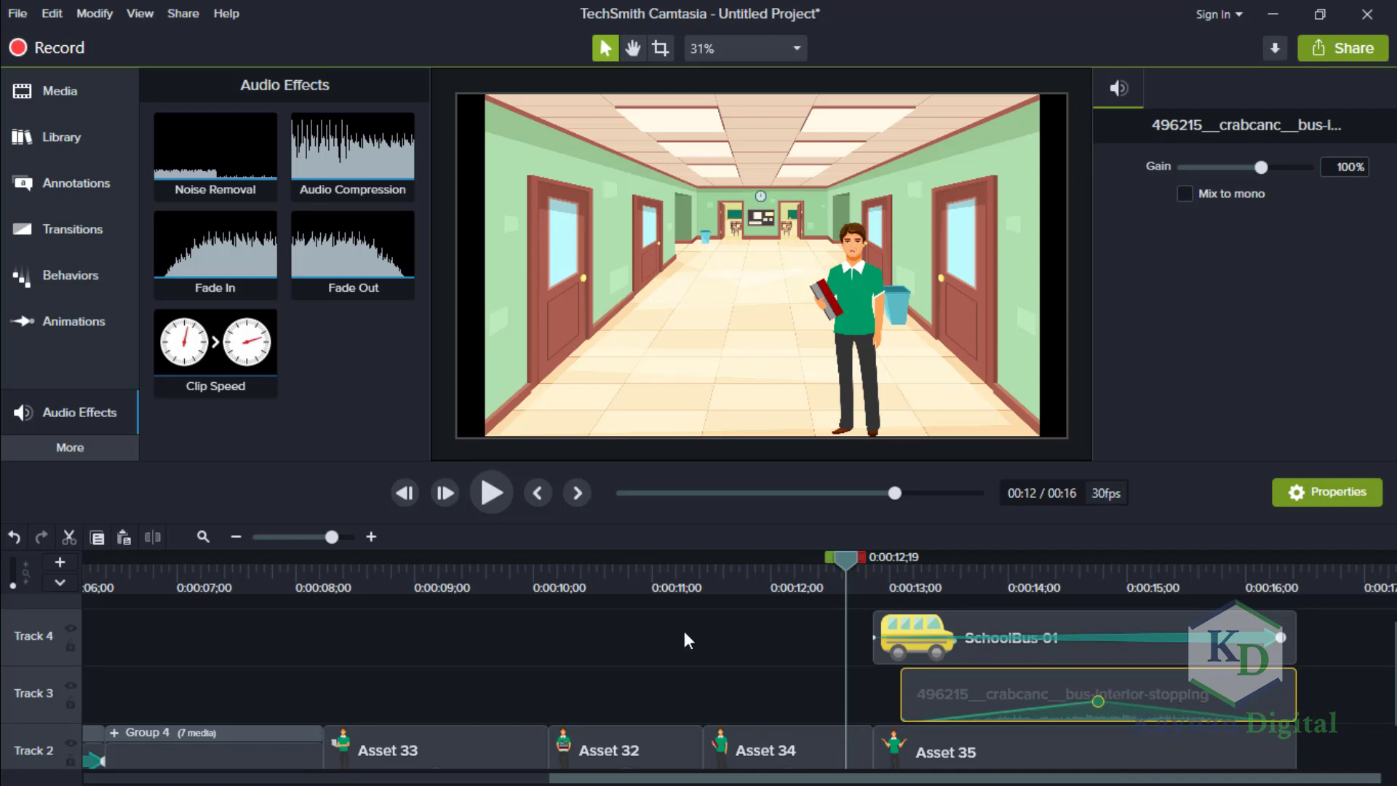
pyautogui.scroll(-1, 686, 640)
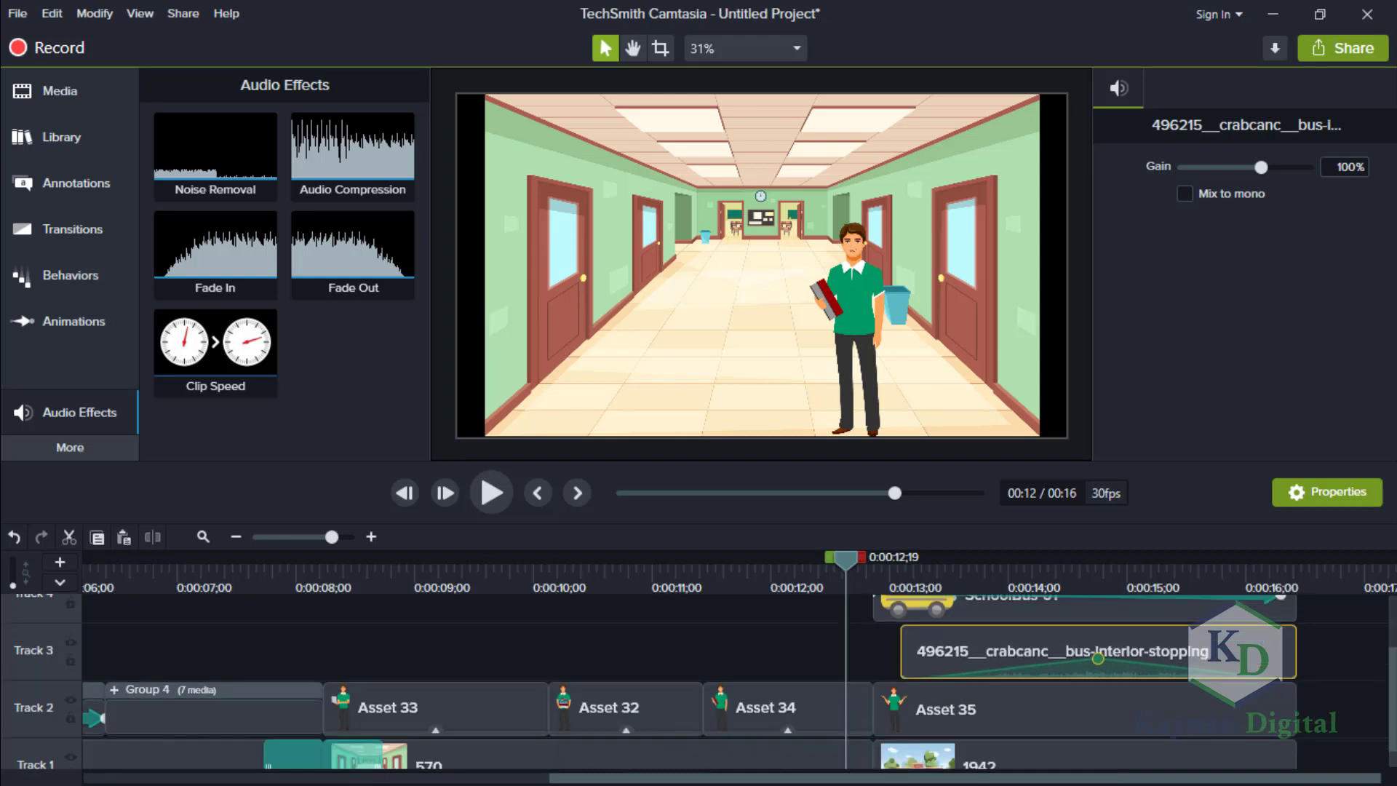
pyautogui.scroll(-1, 687, 682)
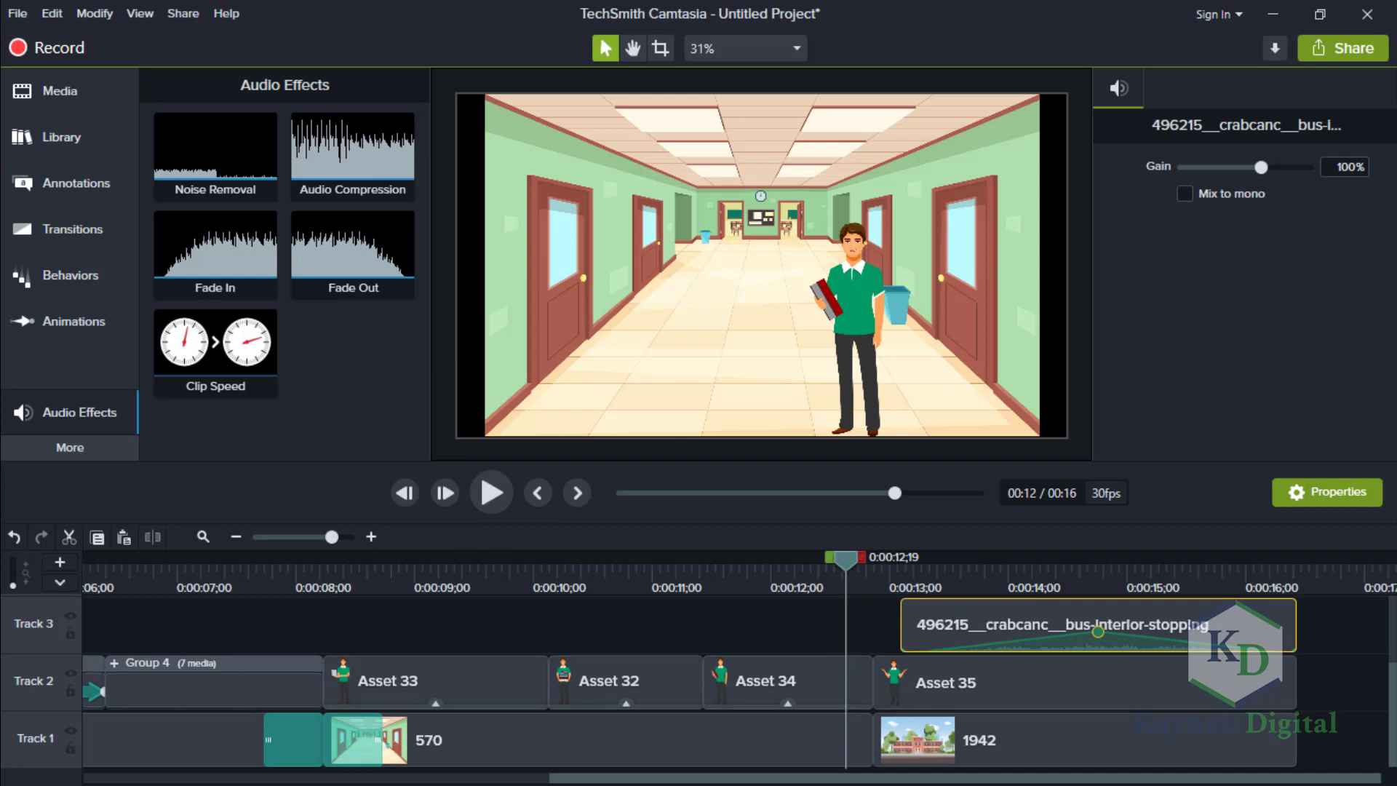
# Add the footsteps-walk sound to Track 6 at the start of the timeline and delete its duplicate on Track 5.
pyautogui.scroll(1, 687, 681)
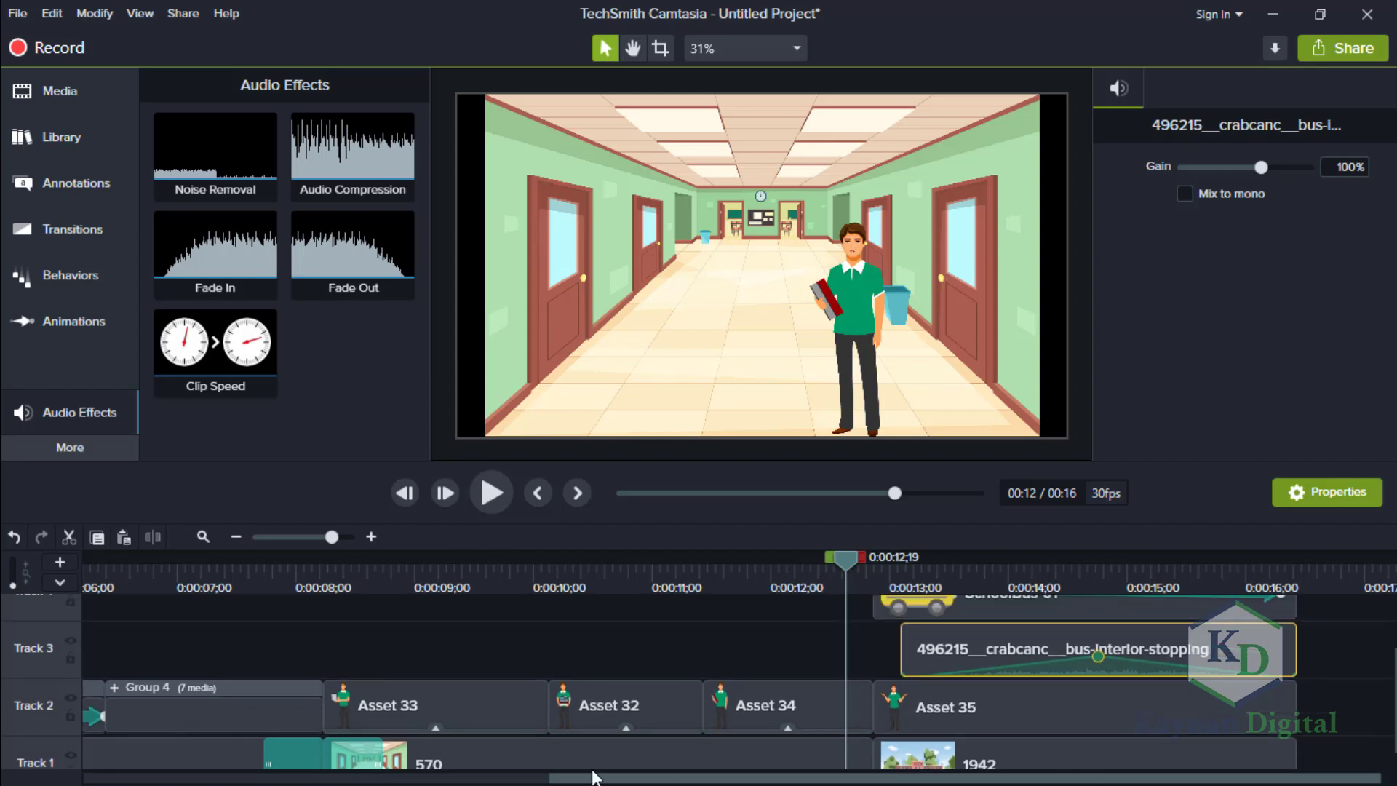
pyautogui.moveTo(593, 777); pyautogui.dragTo(311, 775)
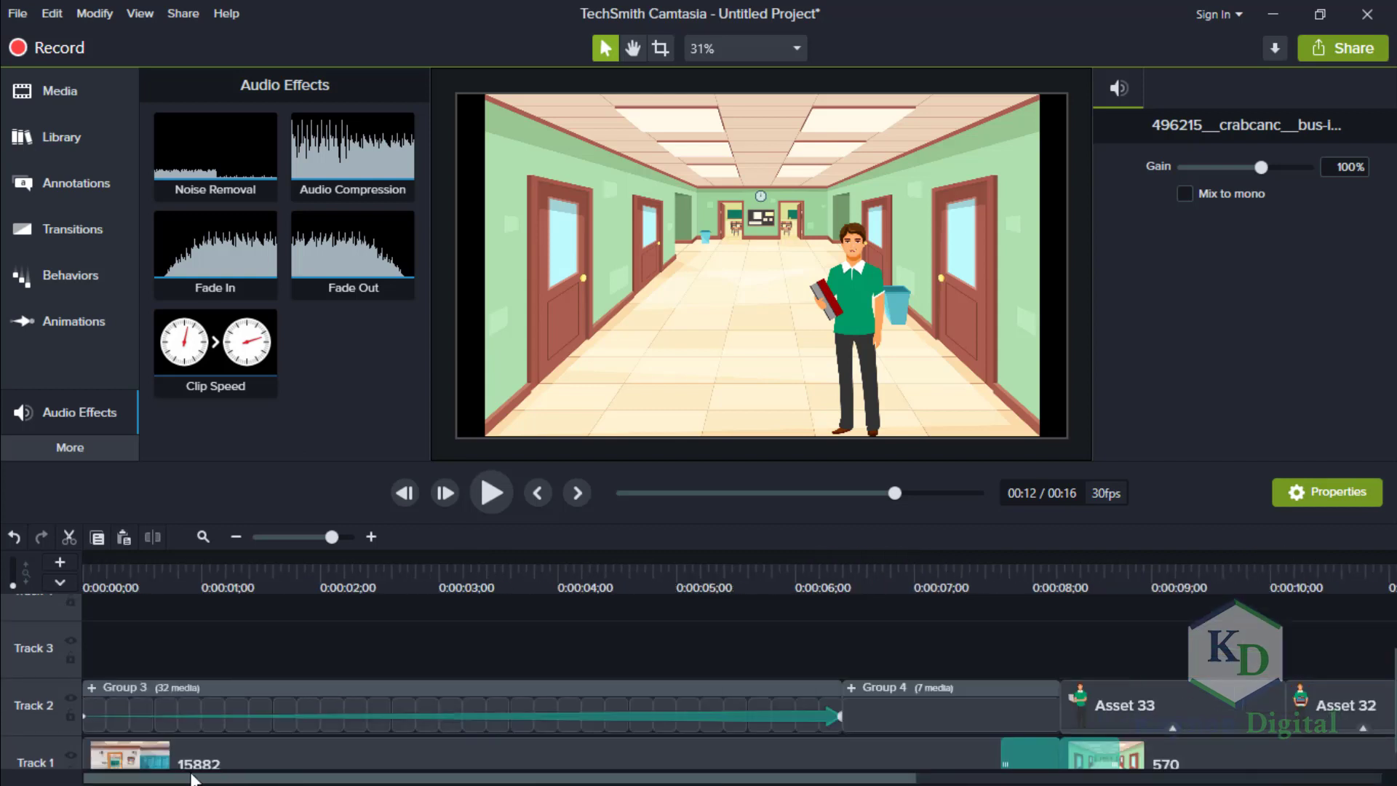
pyautogui.click(63, 103)
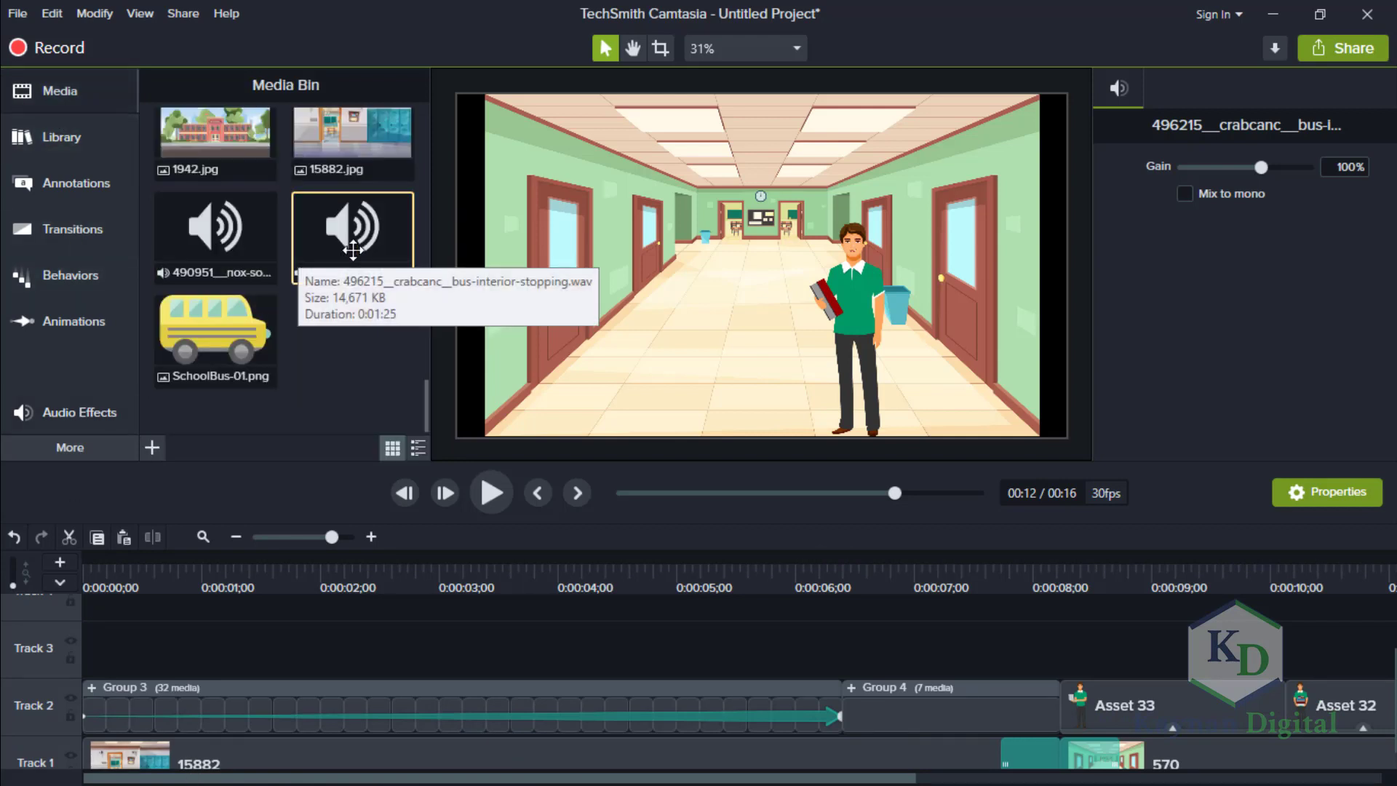
pyautogui.moveTo(228, 235); pyautogui.dragTo(81, 666)
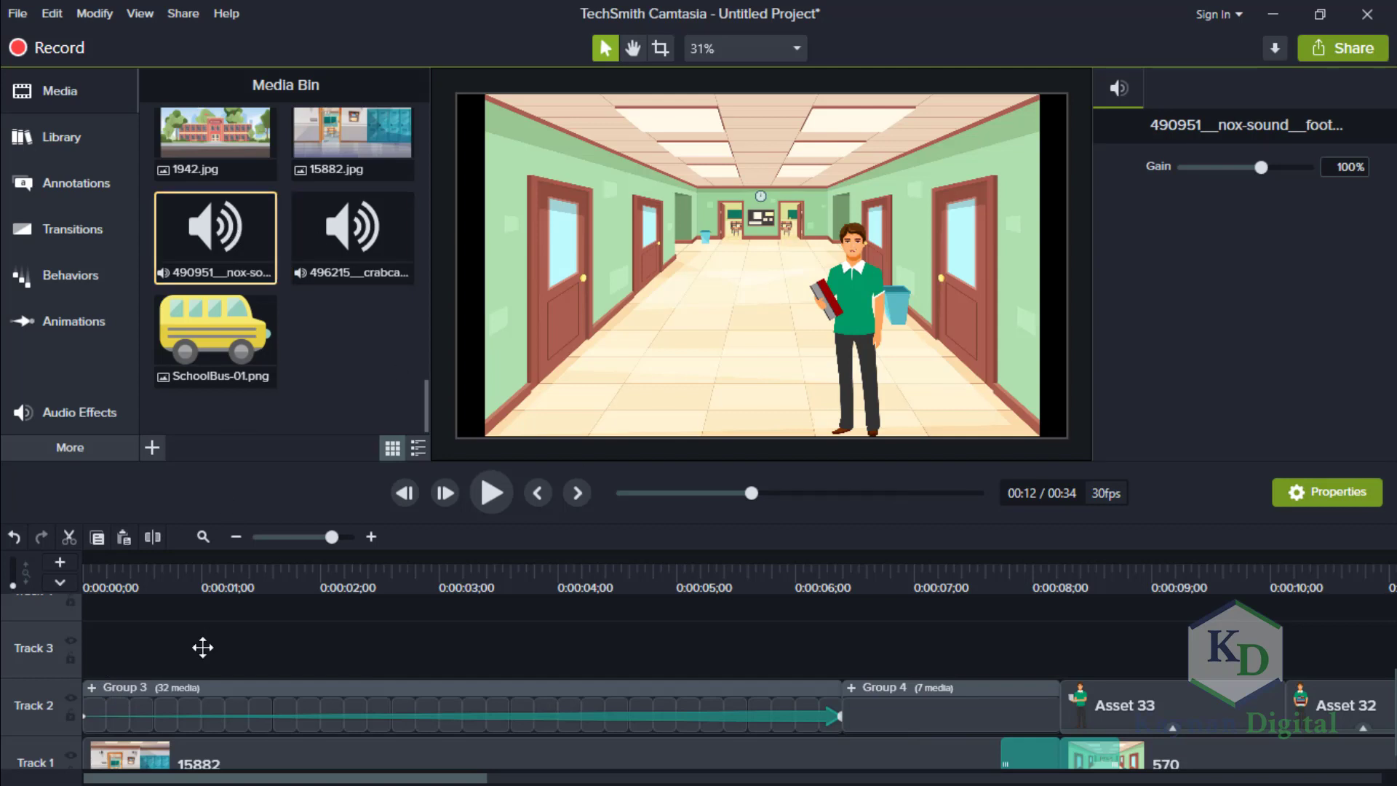
pyautogui.moveTo(202, 647); pyautogui.dragTo(85, 662)
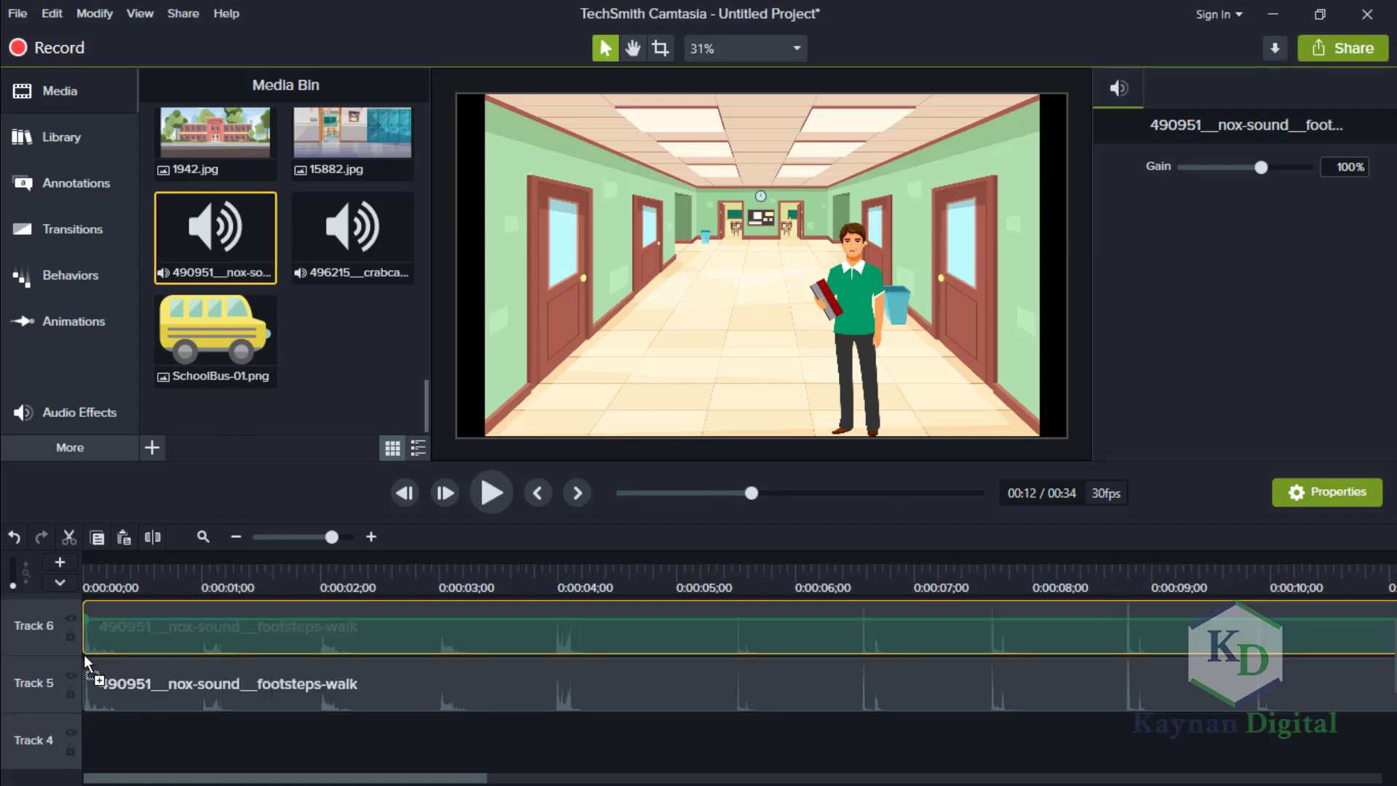
pyautogui.click(454, 704)
pyautogui.press('Delete')
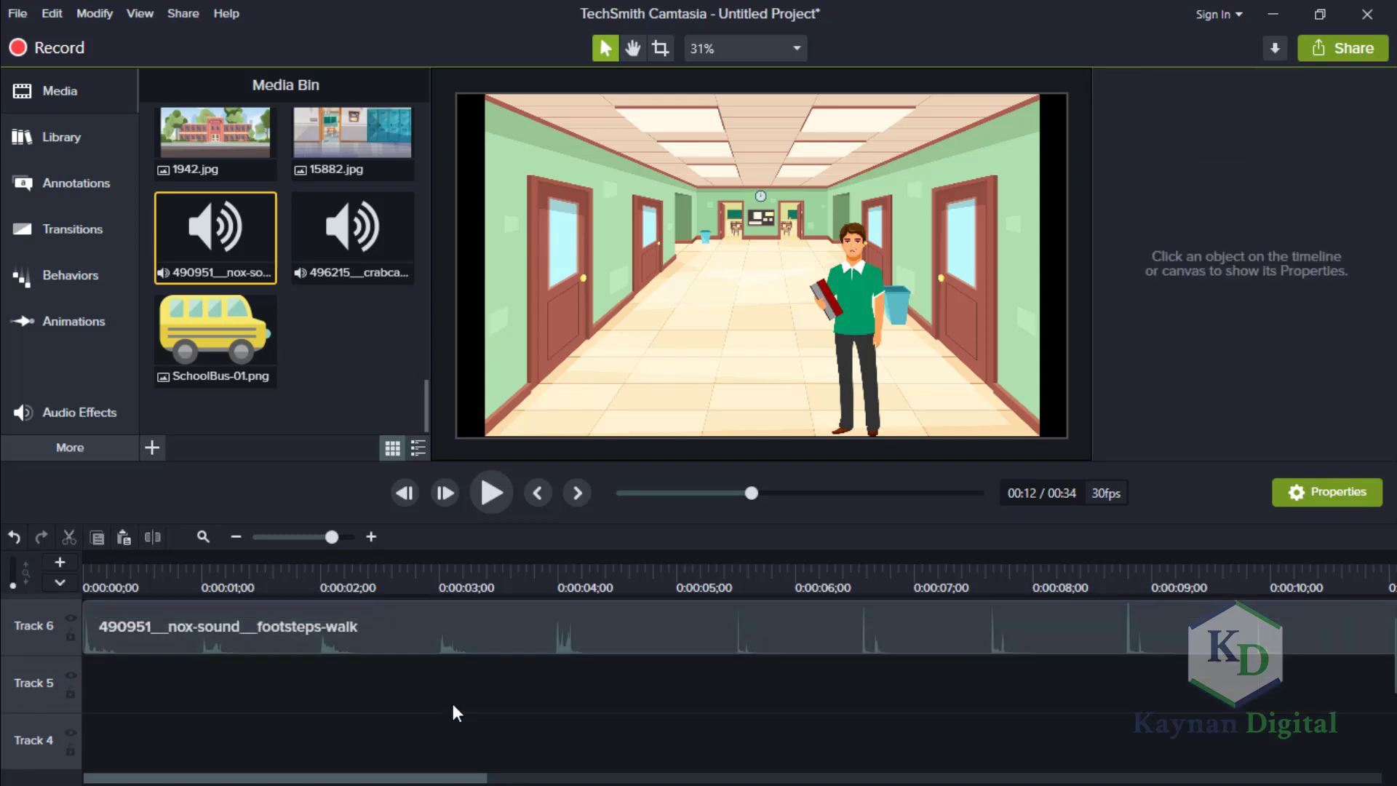
# Shorten the footsteps-walk clip to about 4 seconds and move it from Track 6 to Track 3 near the timeline's start.
pyautogui.scroll(-5, 1394, 632)
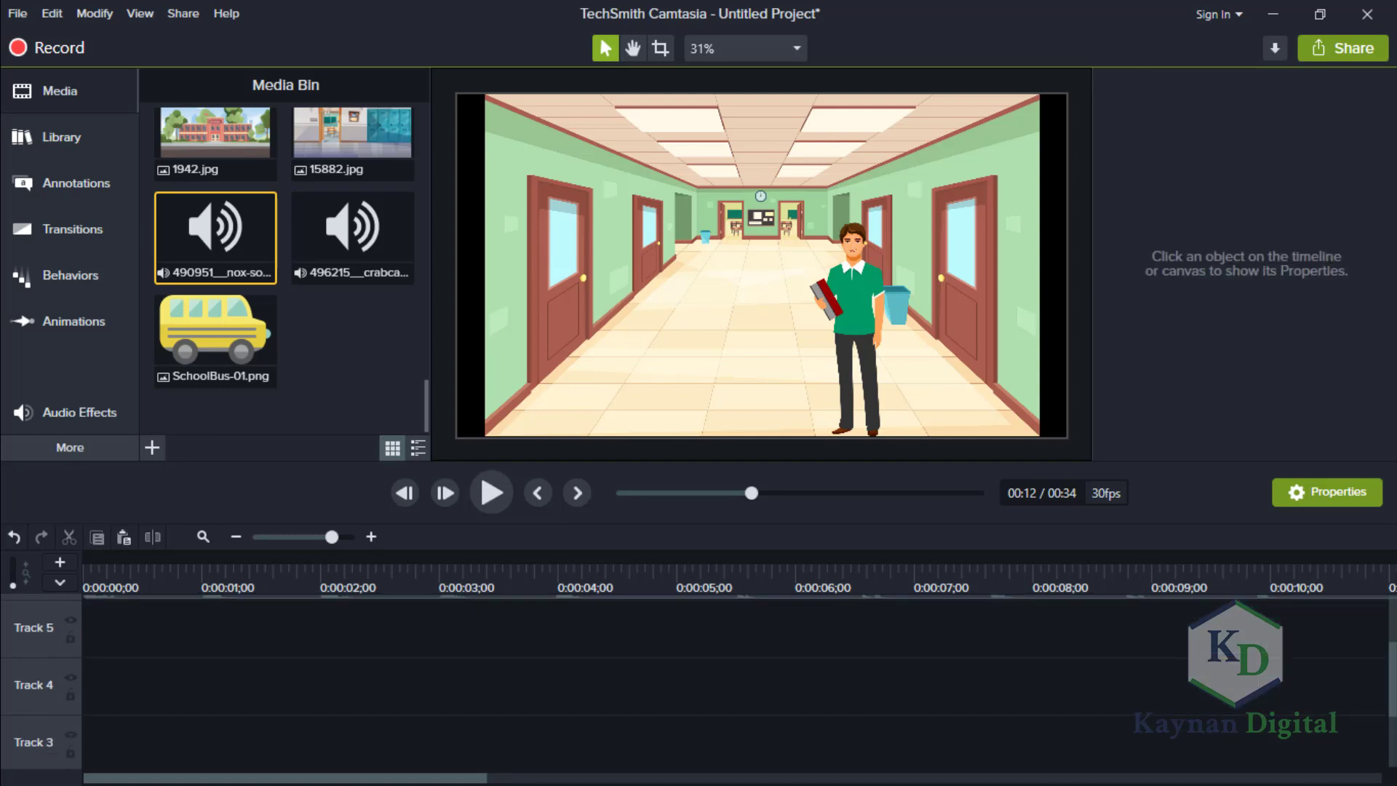
pyautogui.moveTo(1392, 710); pyautogui.dragTo(1393, 648)
pyautogui.click(289, 538)
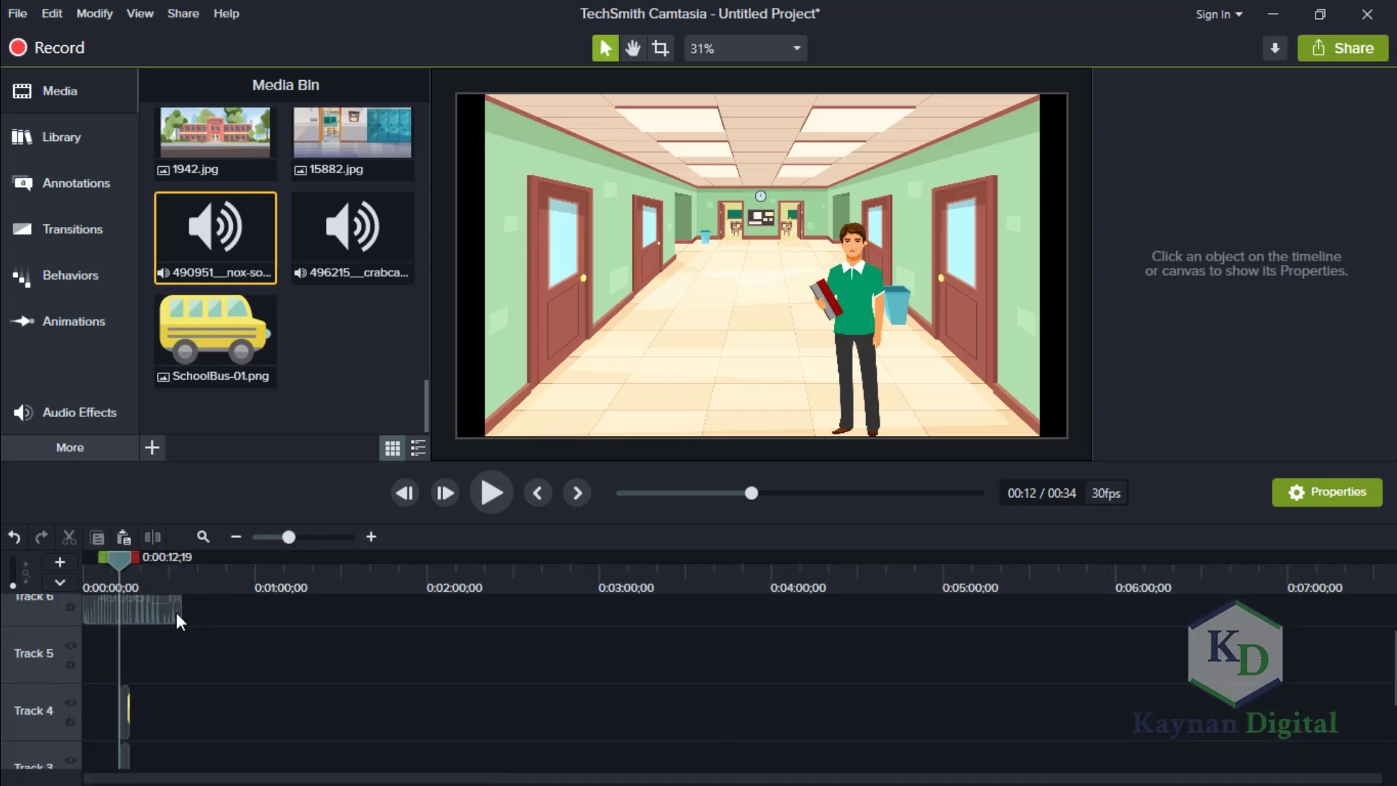
pyautogui.moveTo(179, 612); pyautogui.dragTo(118, 762)
pyautogui.click(314, 541)
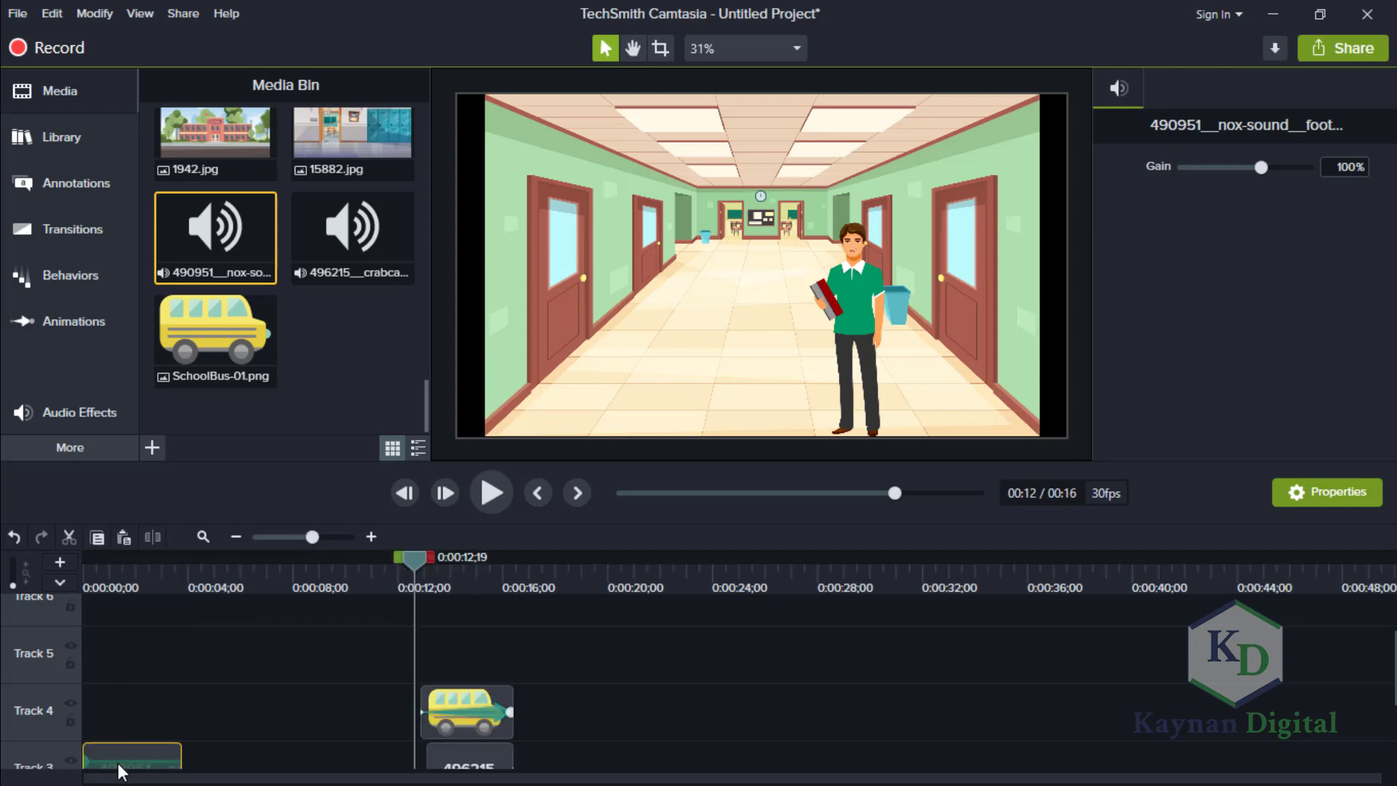
pyautogui.click(335, 536)
pyautogui.scroll(-4, 735, 682)
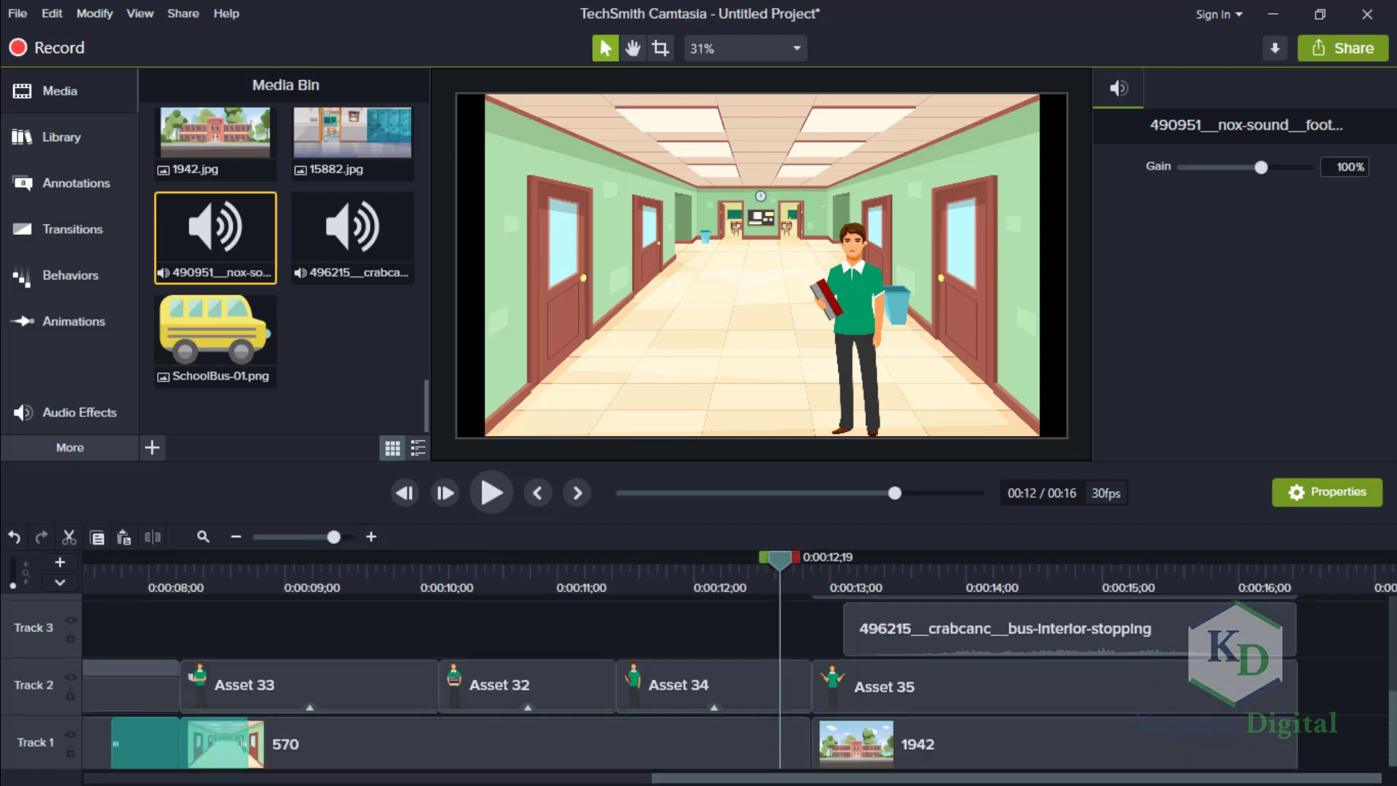
# Align the footsteps-walk clip on Track 3 with the timeline's start and adjust its length to end with Group 3.
pyautogui.scroll(3, 735, 682)
pyautogui.moveTo(1394, 618); pyautogui.dragTo(1394, 695)
pyautogui.moveTo(1141, 781); pyautogui.dragTo(876, 781)
pyautogui.moveTo(304, 535); pyautogui.dragTo(281, 536)
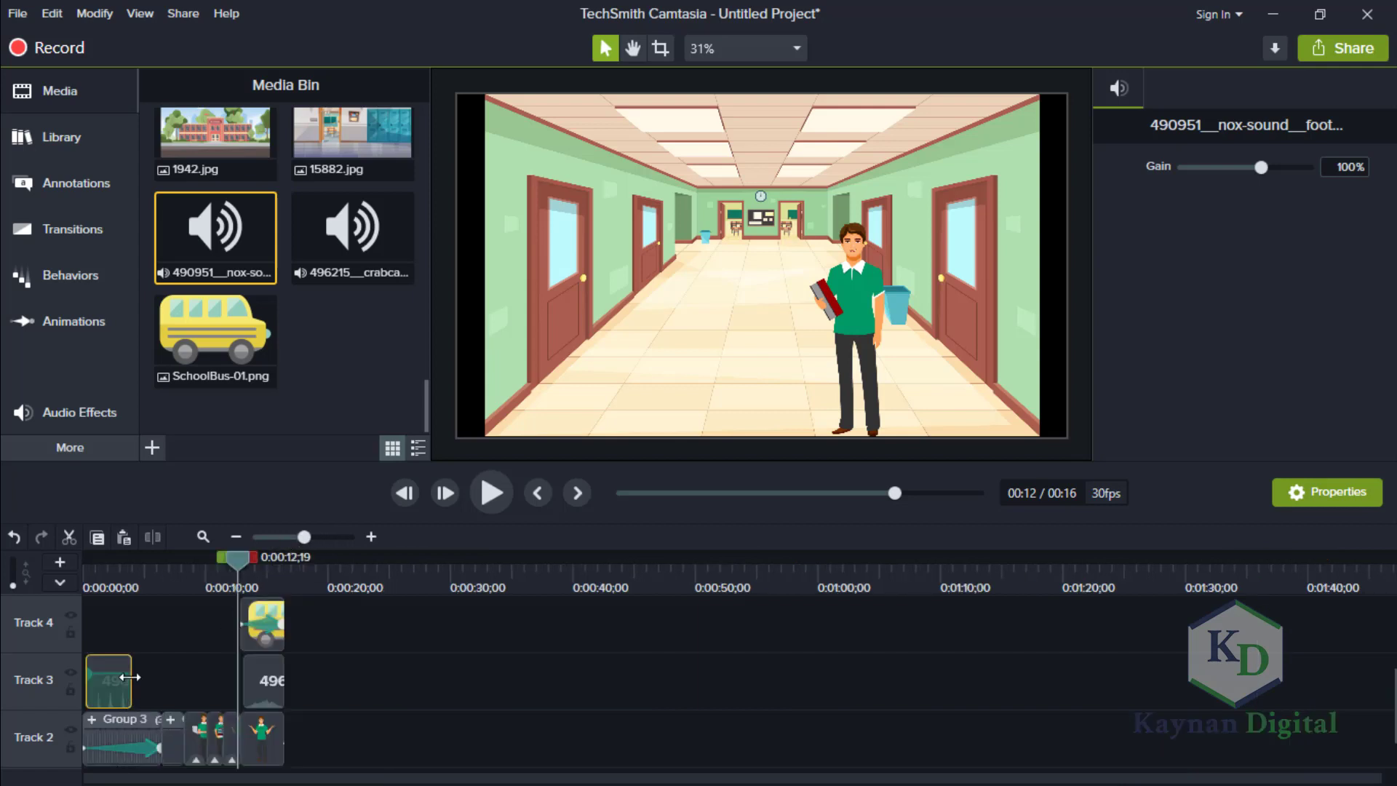
pyautogui.moveTo(130, 677); pyautogui.dragTo(127, 676)
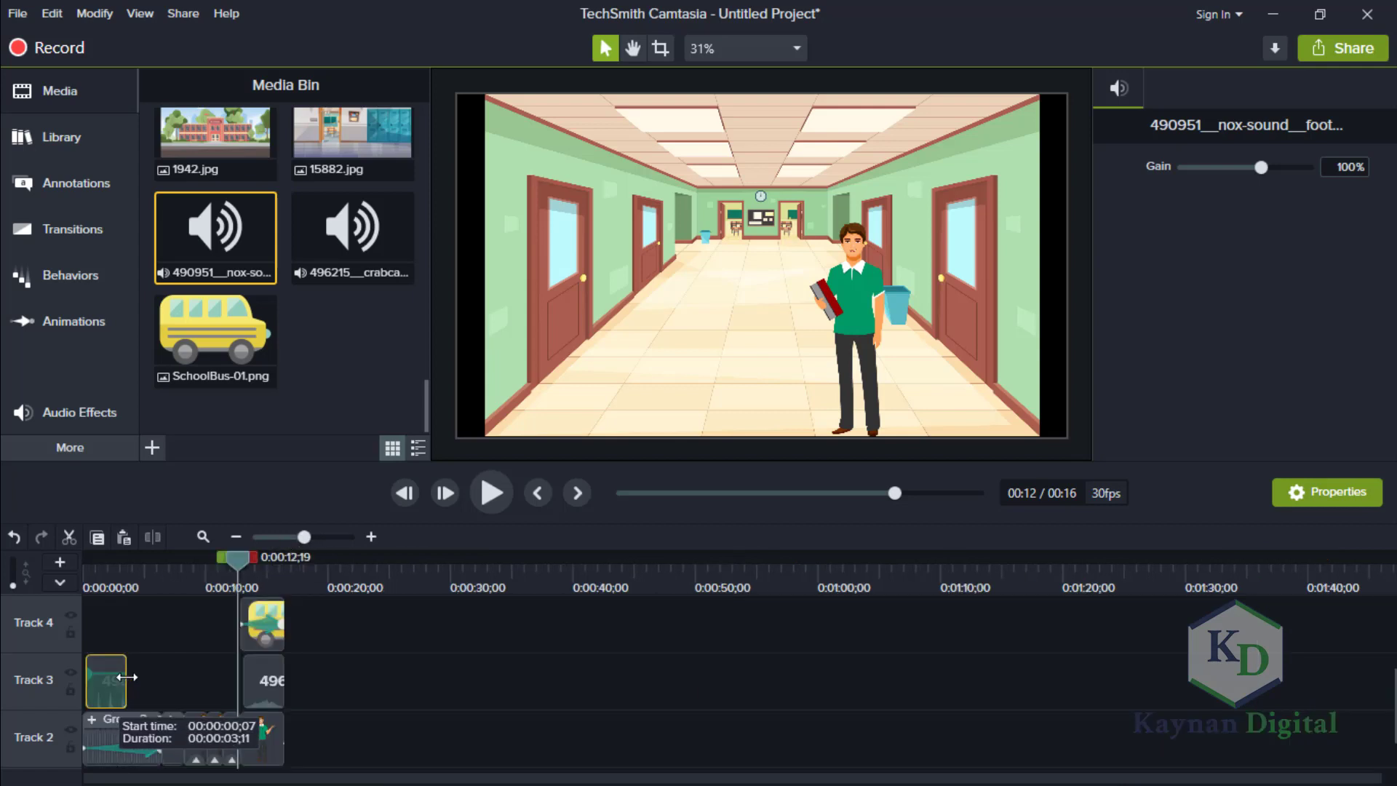
pyautogui.click(322, 537)
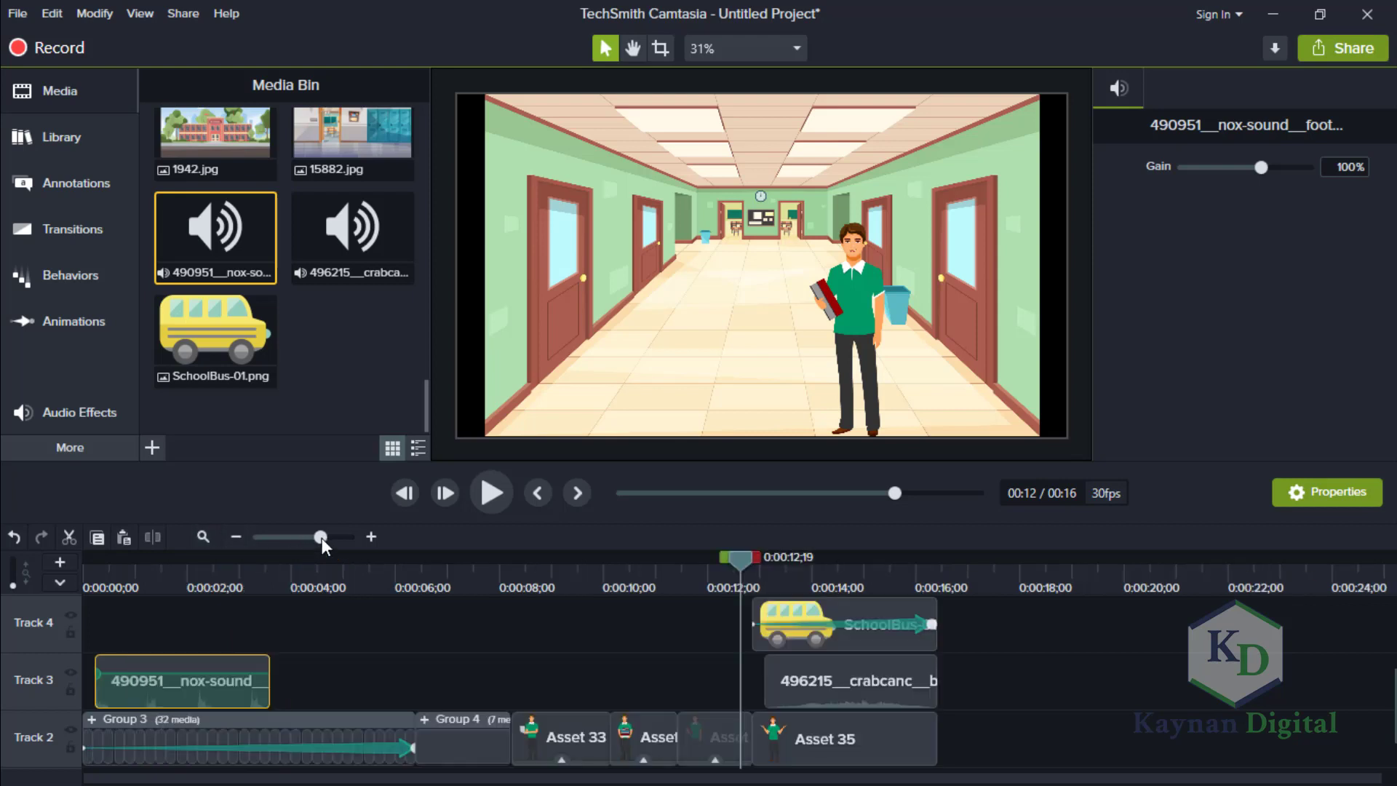
pyautogui.click(335, 537)
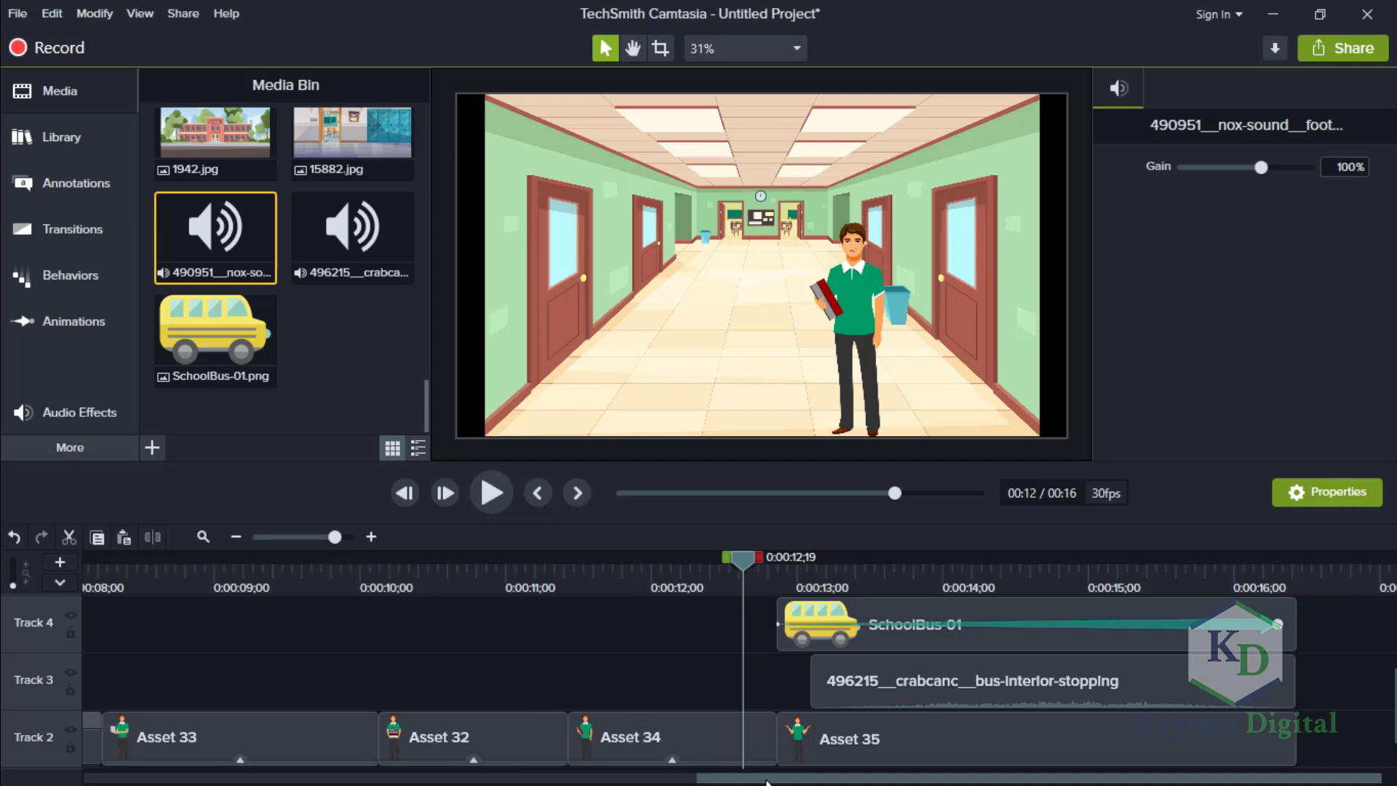
pyautogui.hscroll(-10, 371, 762)
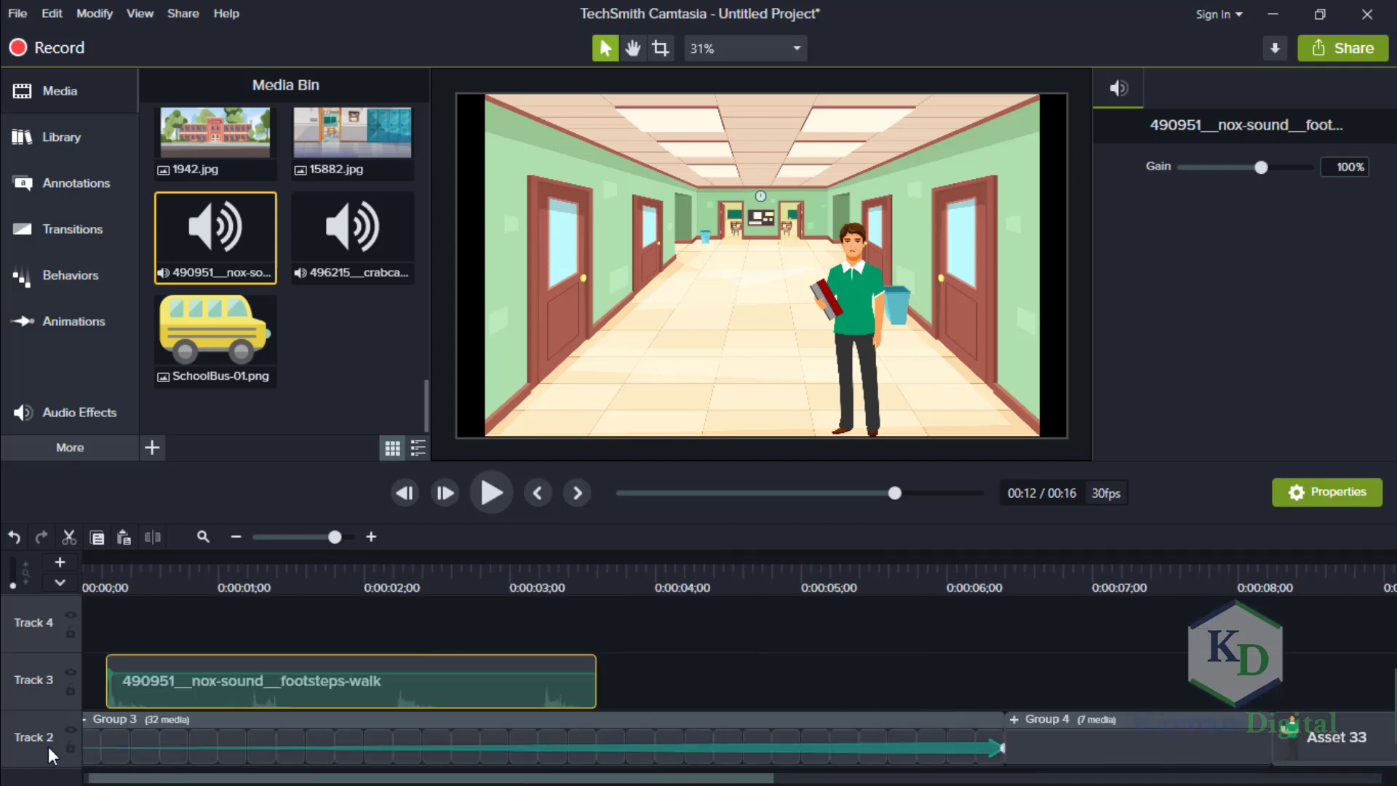
pyautogui.moveTo(177, 690); pyautogui.dragTo(90, 682)
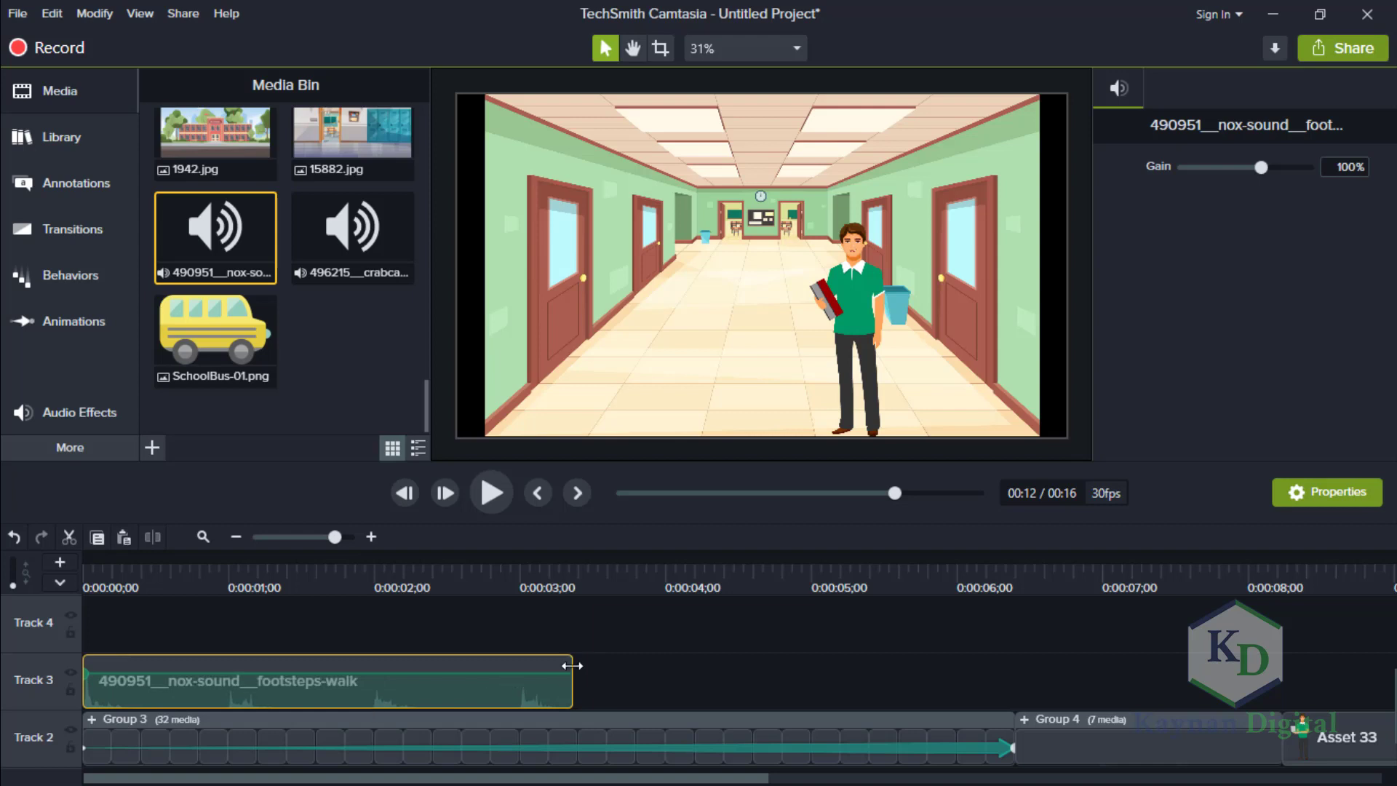
pyautogui.moveTo(571, 658); pyautogui.dragTo(1006, 664)
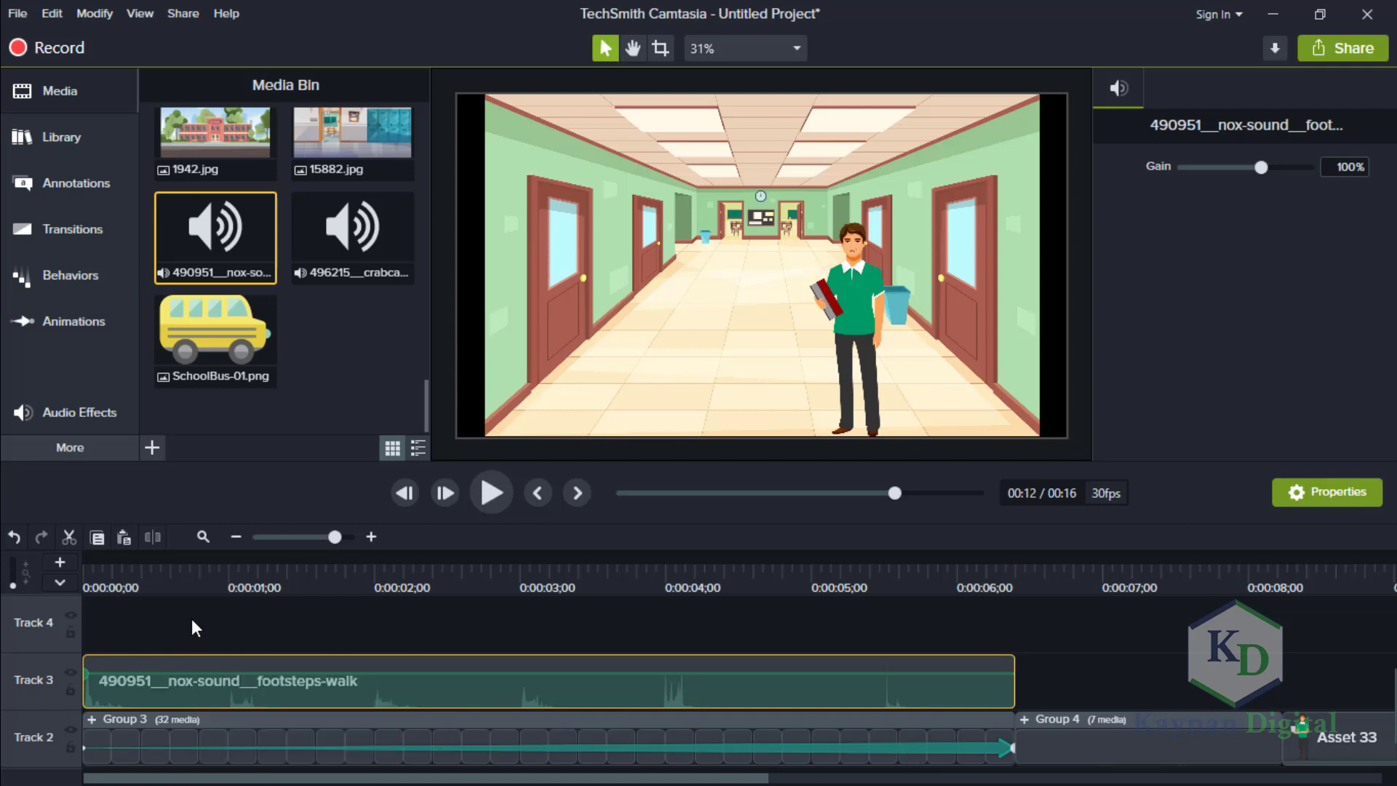
# Apply the Fade In and Fade Out audio effects to the footsteps-walk clip and lower the volume of its middle section.
pyautogui.click(85, 409)
pyautogui.click(215, 251)
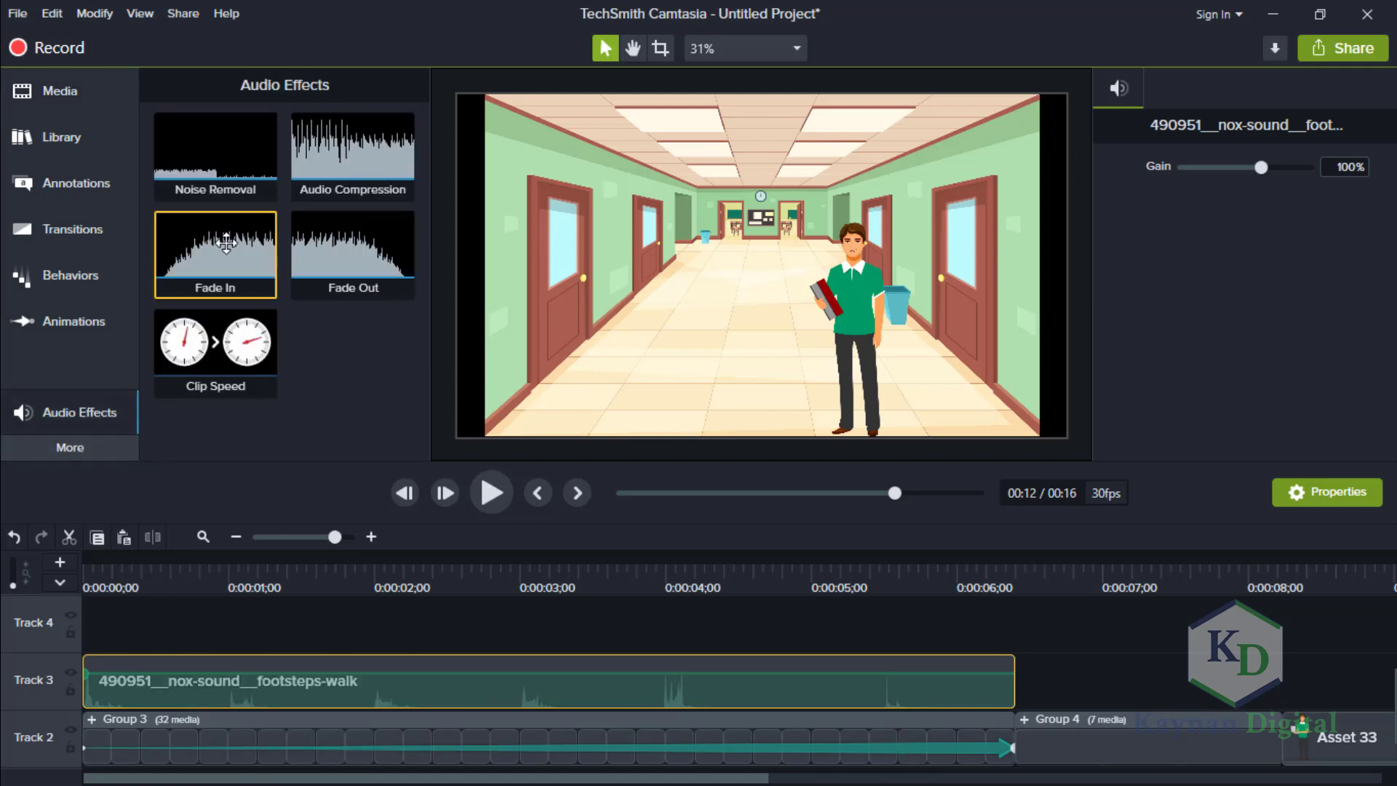
pyautogui.moveTo(195, 585); pyautogui.dragTo(201, 691)
pyautogui.moveTo(321, 270); pyautogui.dragTo(927, 683)
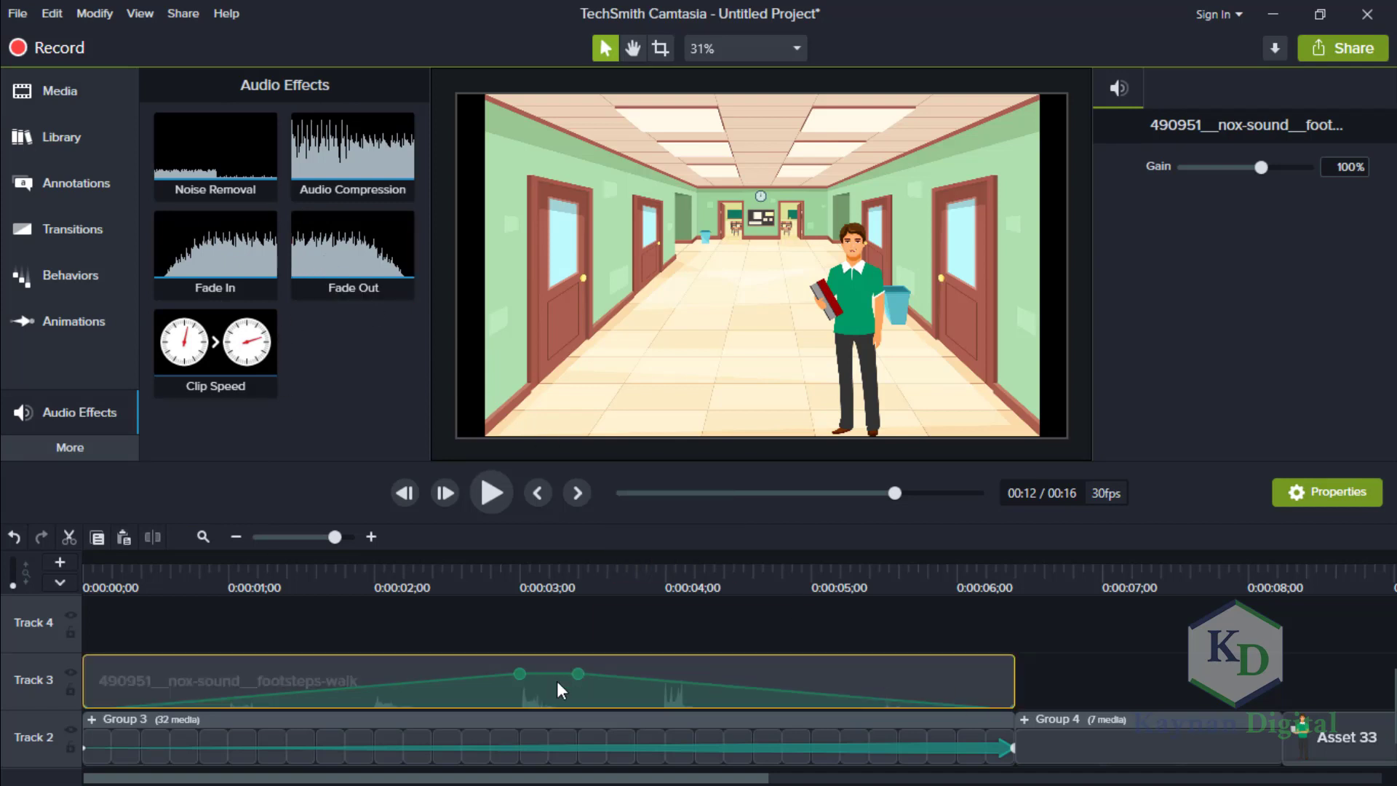
pyautogui.moveTo(555, 674); pyautogui.dragTo(554, 686)
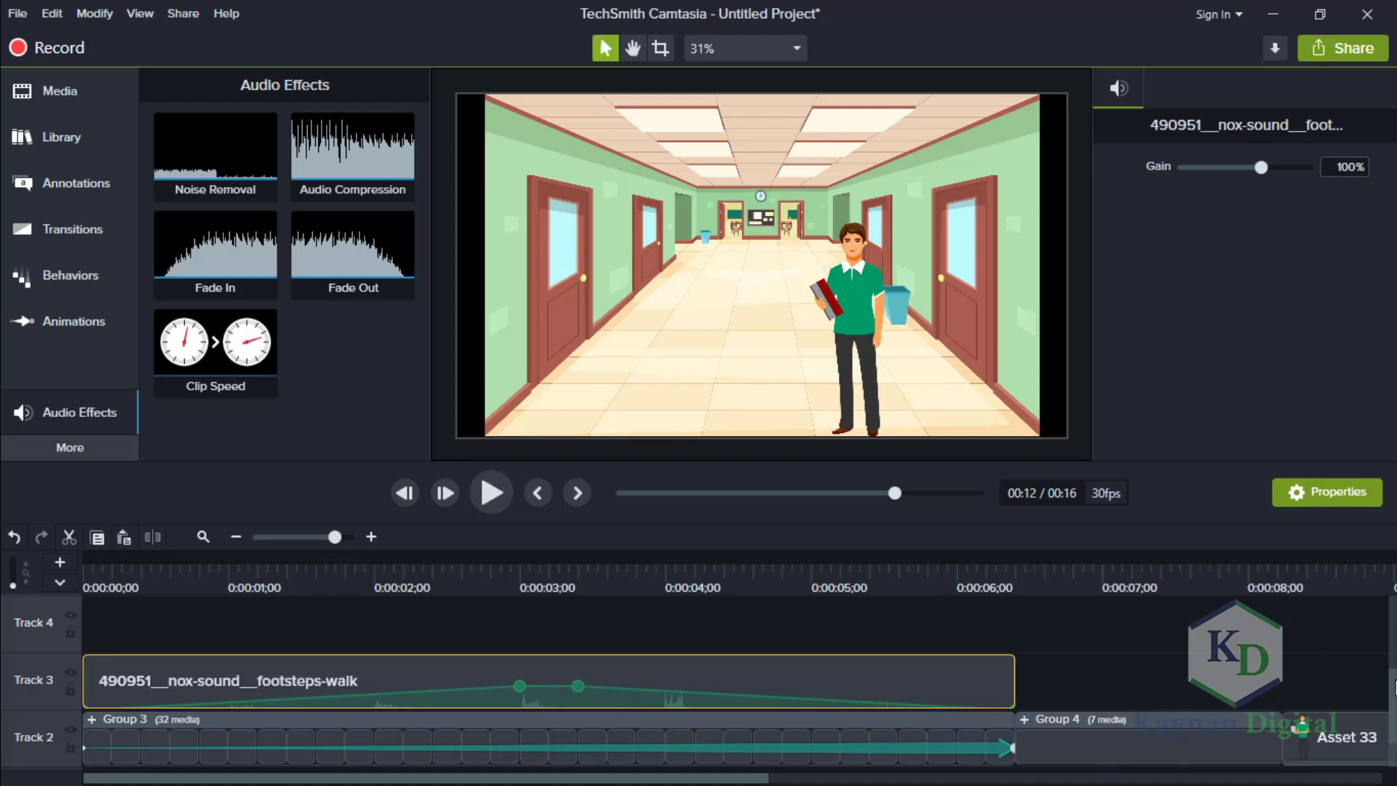
# Add the Slide left transition between the 570 and 1942 clips on Track 1.
pyautogui.moveTo(1394, 686)
pyautogui.mouseDown()
pyautogui.moveTo(1394, 625)
pyautogui.moveTo(1394, 711)
pyautogui.mouseUp()
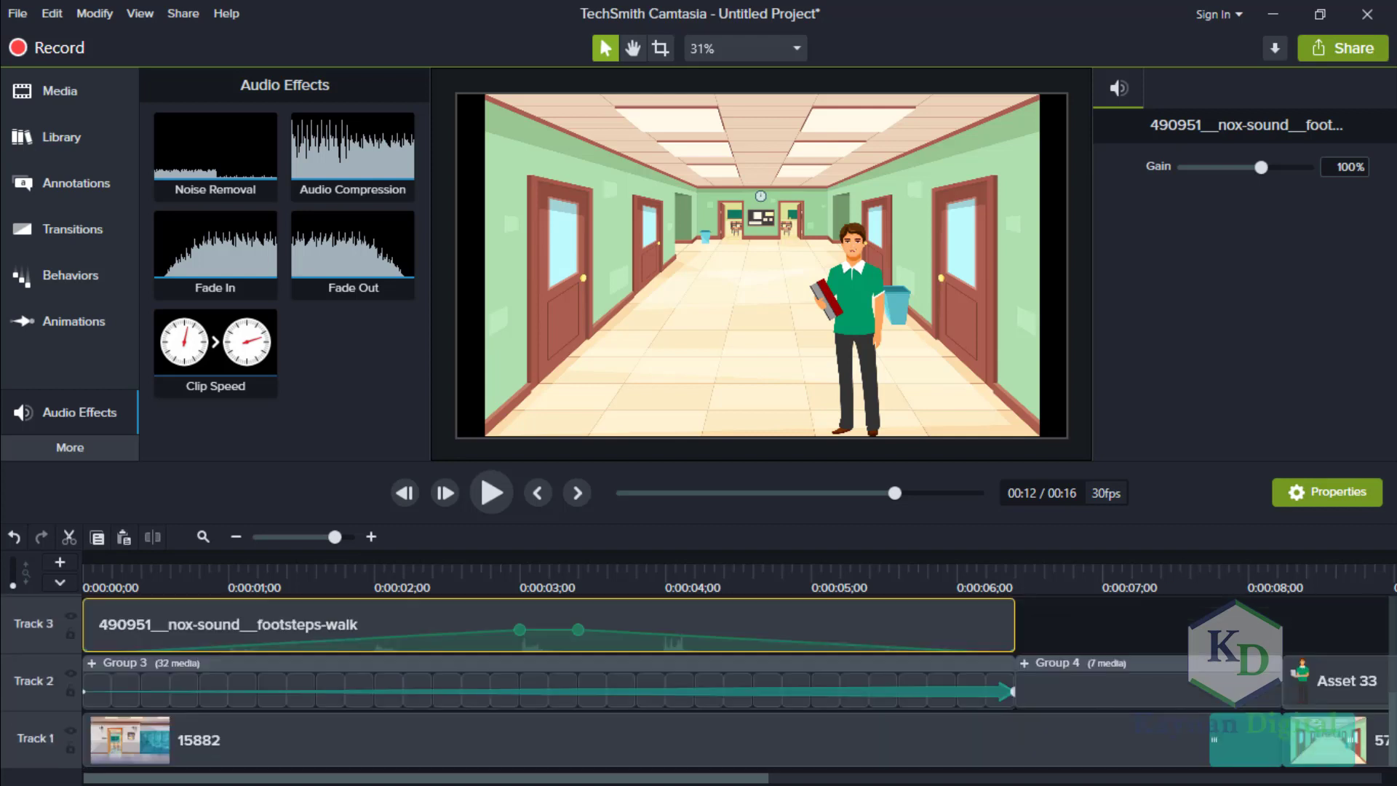
pyautogui.moveTo(770, 777); pyautogui.dragTo(1394, 770)
pyautogui.moveTo(1288, 781); pyautogui.dragTo(1052, 784)
pyautogui.moveTo(871, 783); pyautogui.dragTo(175, 772)
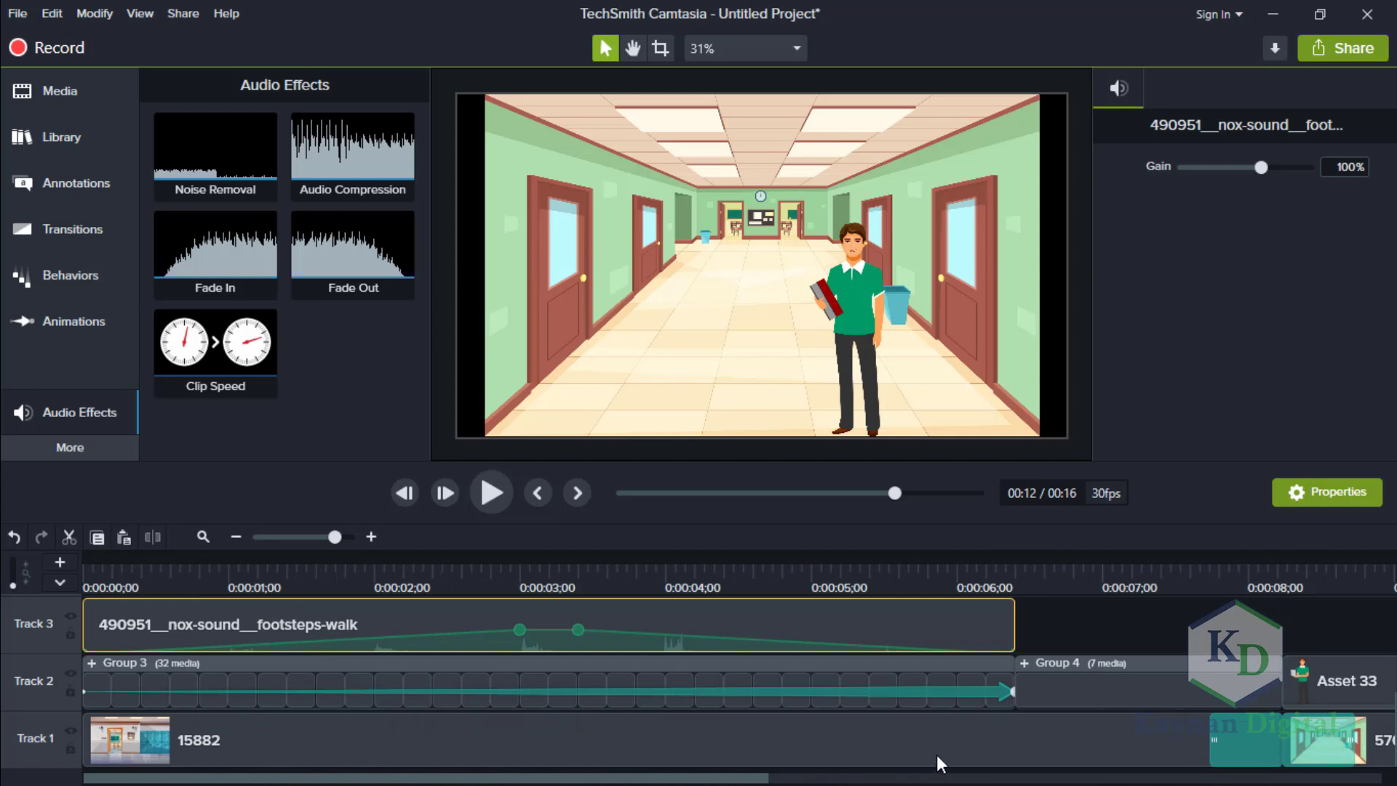
pyautogui.moveTo(937, 754); pyautogui.dragTo(1304, 760)
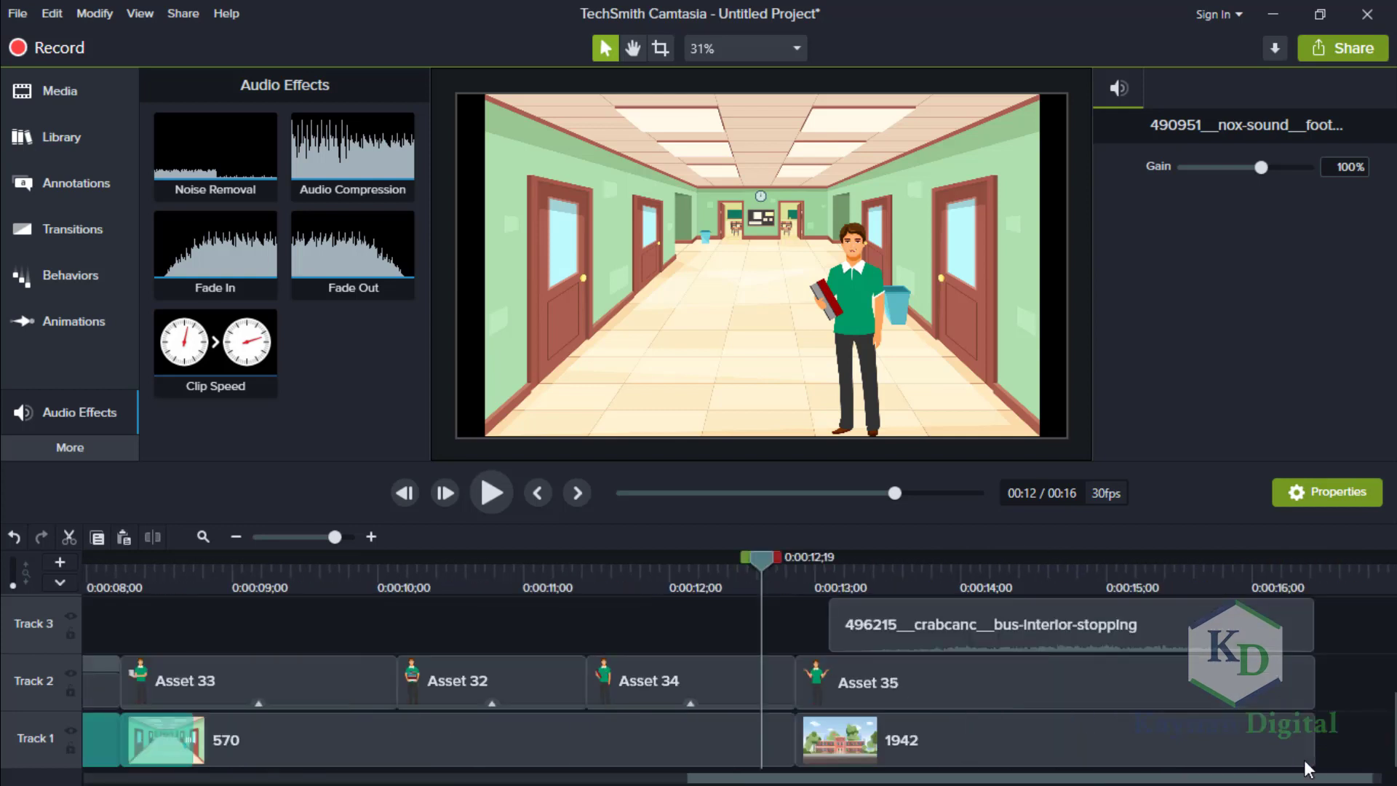
pyautogui.click(64, 238)
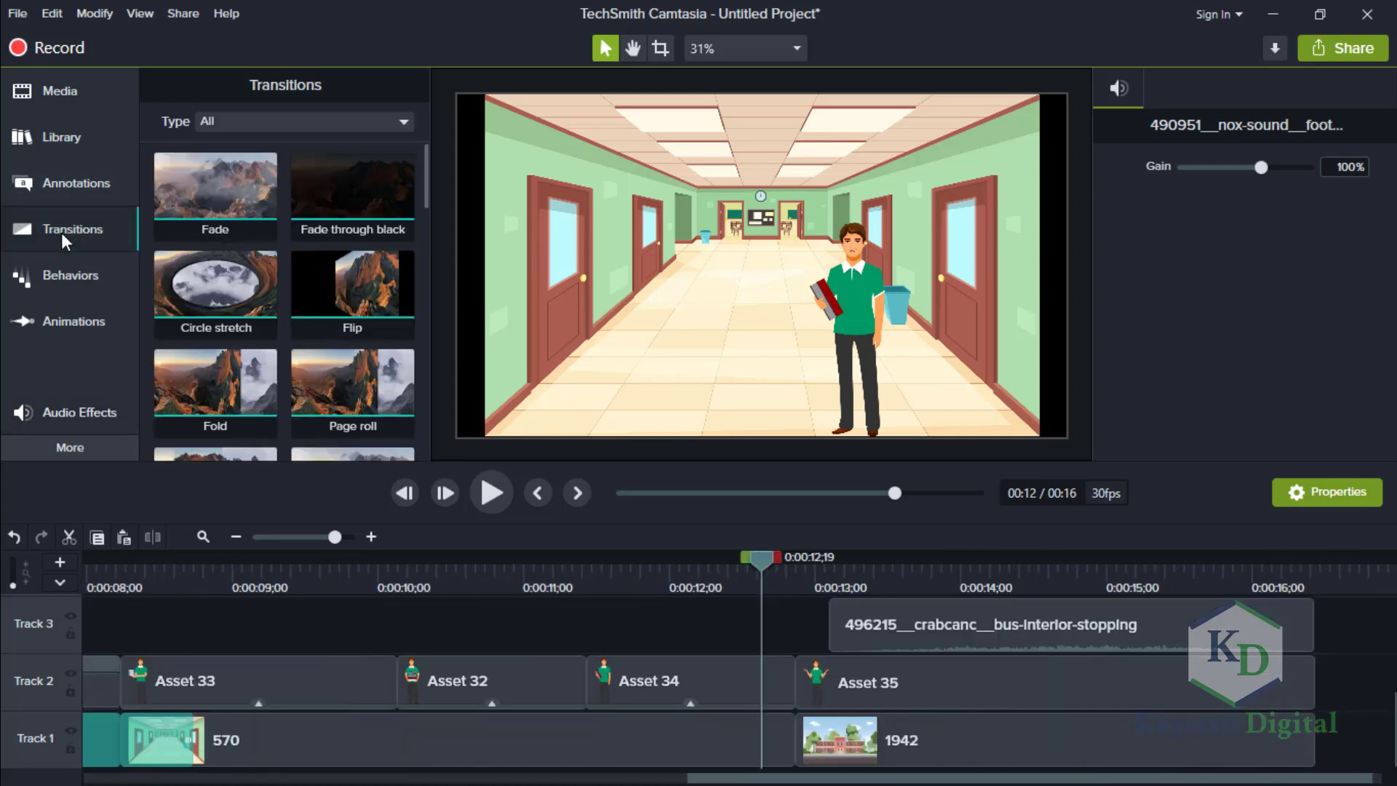
pyautogui.moveTo(426, 190); pyautogui.dragTo(426, 254)
pyautogui.click(215, 302)
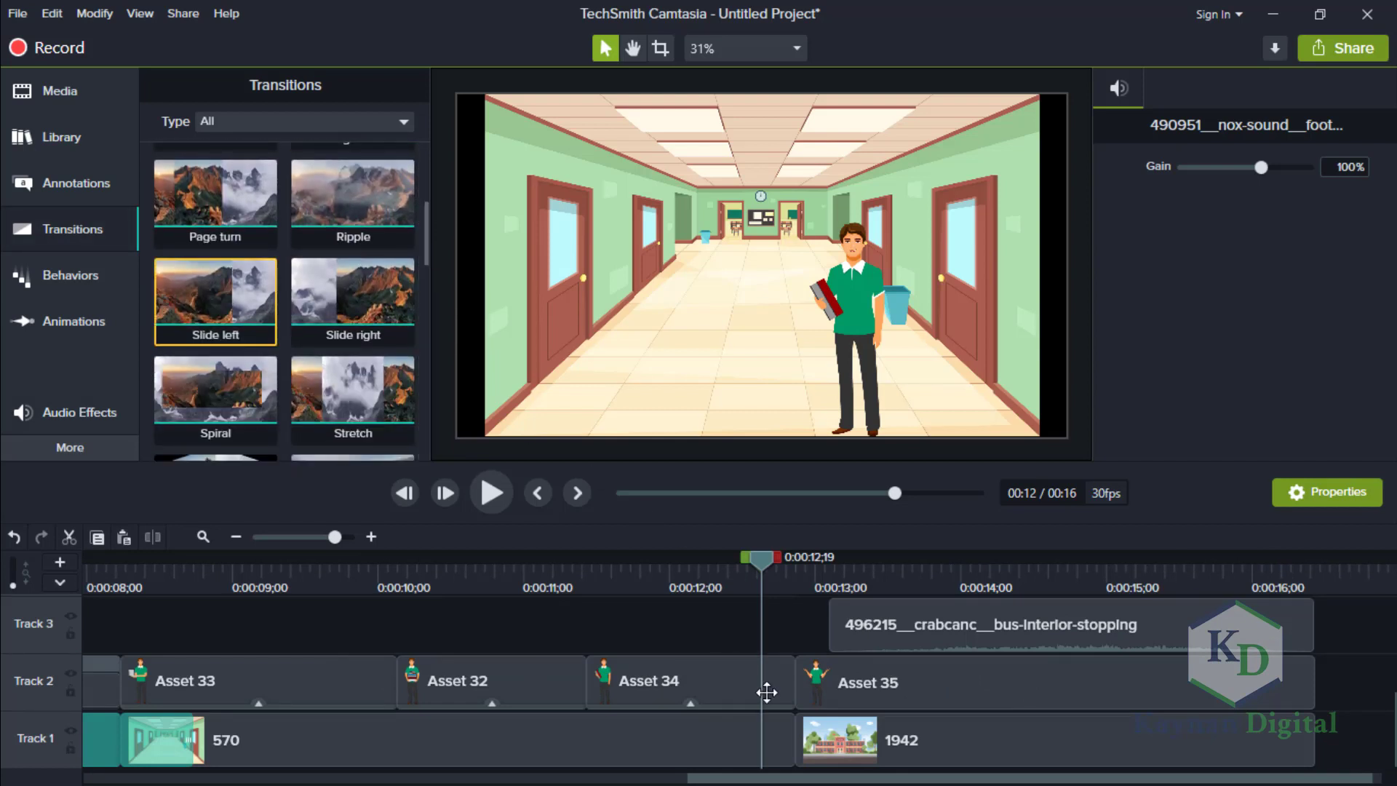
pyautogui.moveTo(766, 692); pyautogui.dragTo(801, 745)
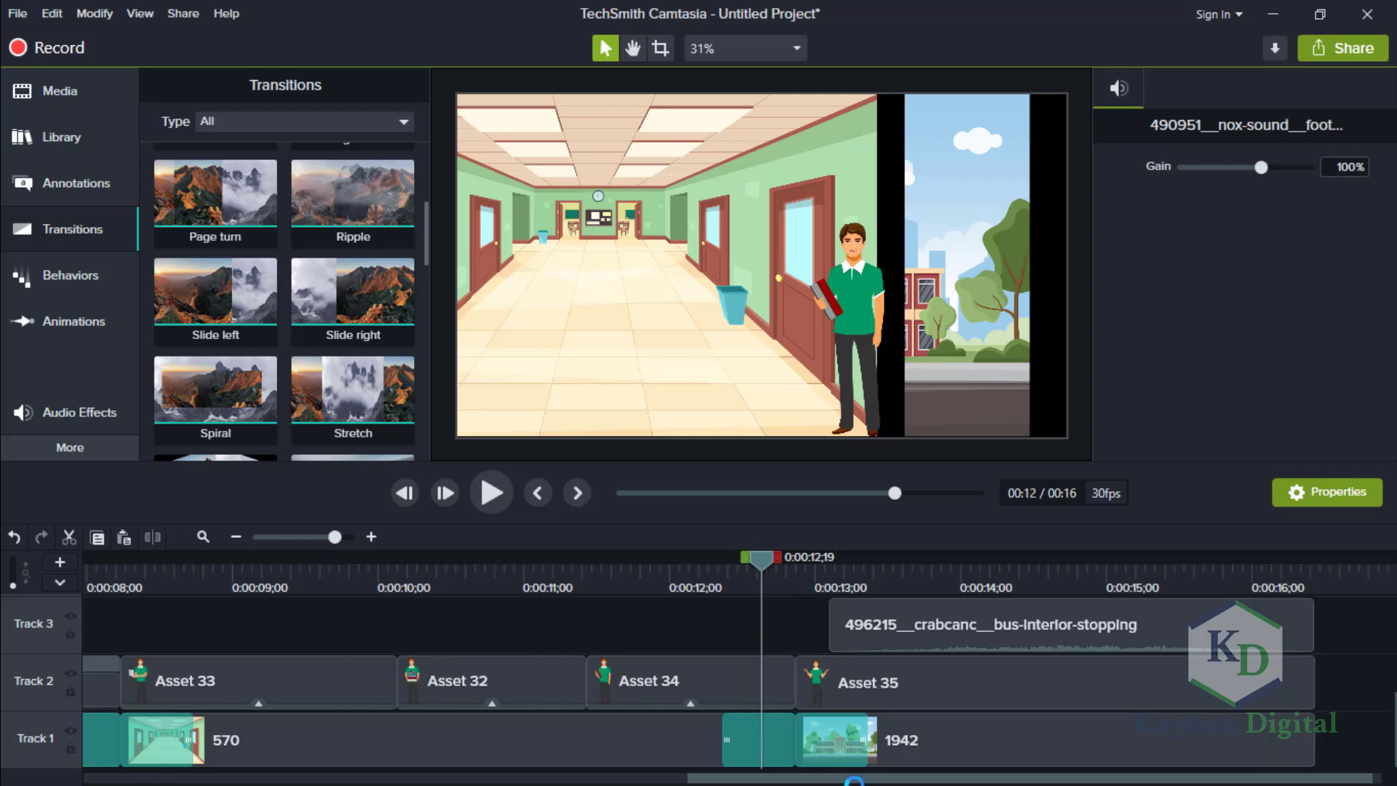
# Place the Narration_CARTOON ANIMATION 1 audio on Track 5, starting at the beginning of the timeline.
pyautogui.moveTo(613, 777); pyautogui.dragTo(76, 749)
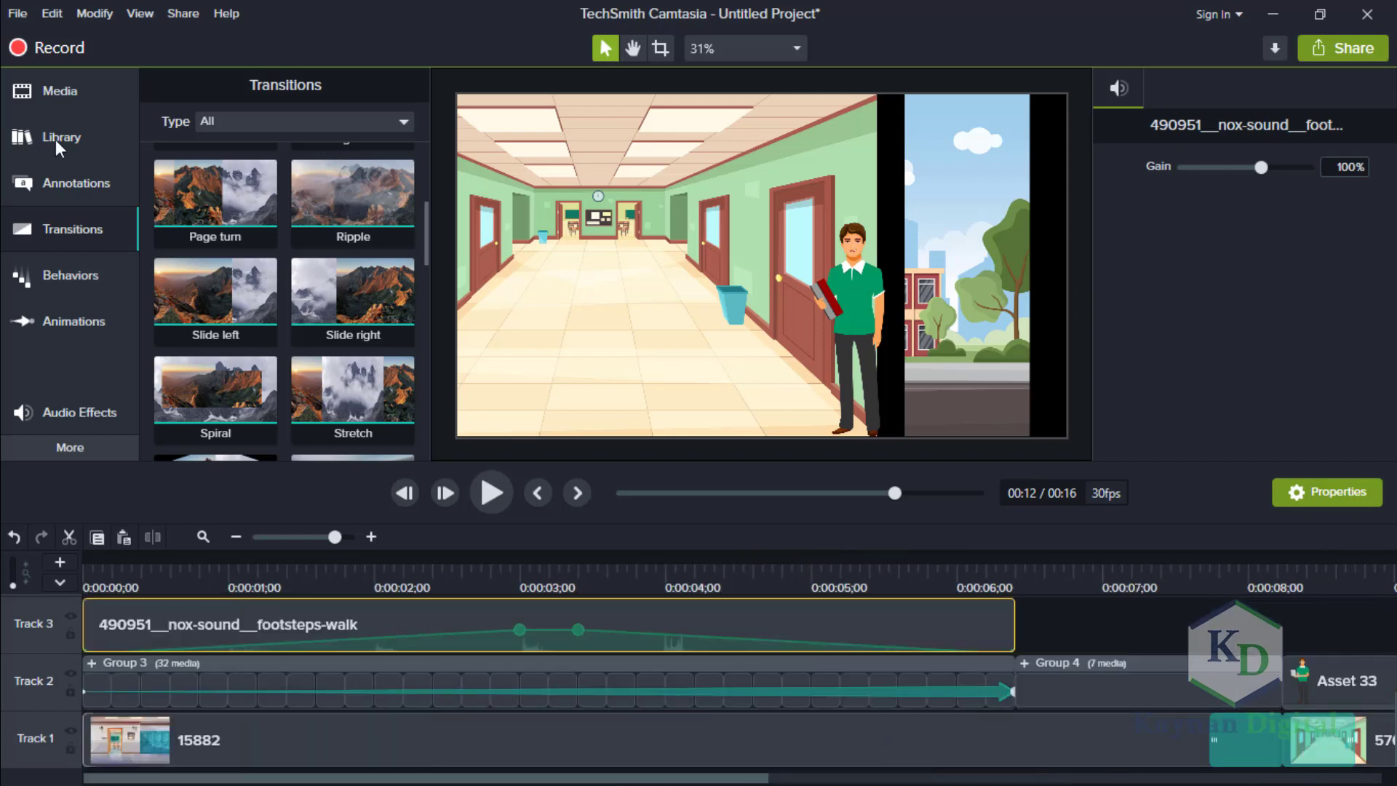
pyautogui.click(76, 85)
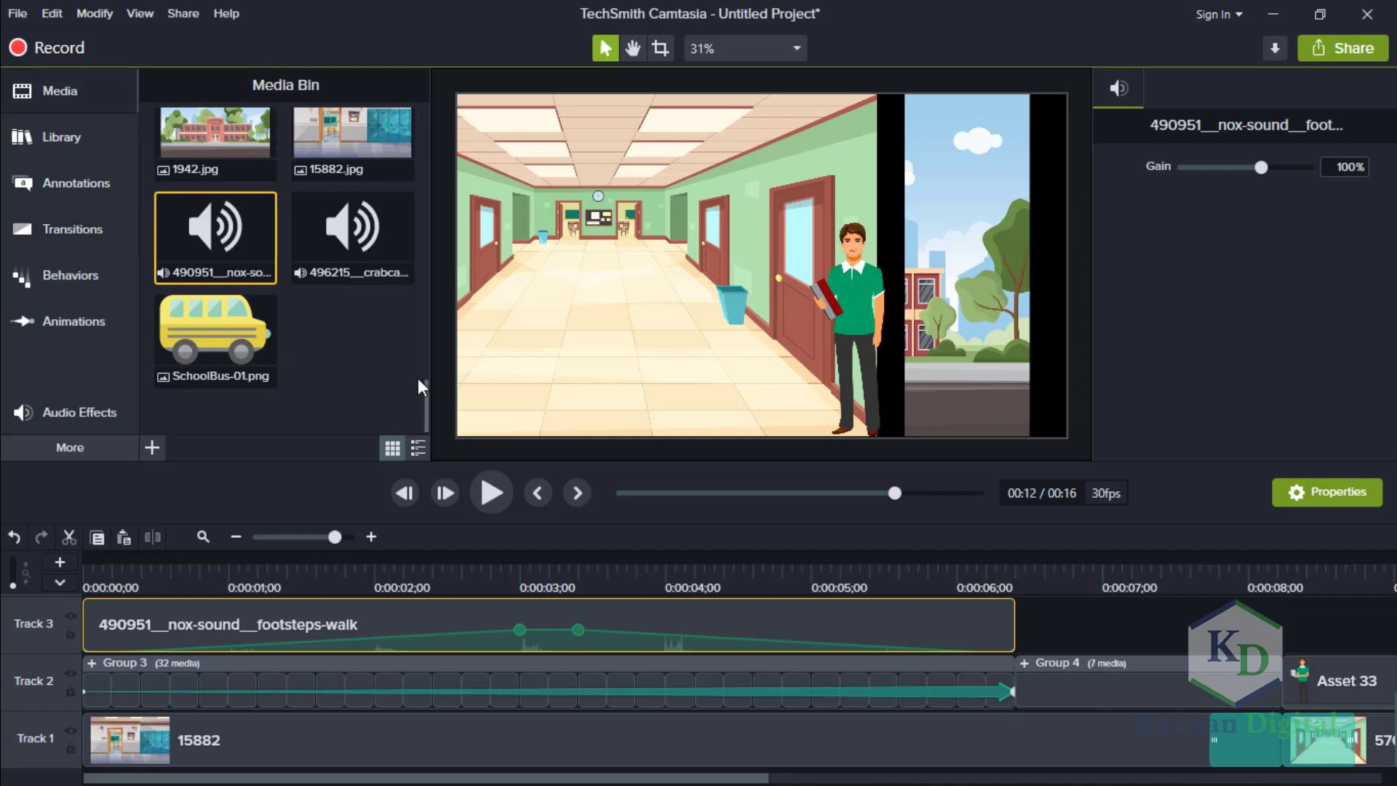
pyautogui.moveTo(422, 393)
pyautogui.mouseDown()
pyautogui.moveTo(418, 134)
pyautogui.moveTo(421, 372)
pyautogui.mouseUp()
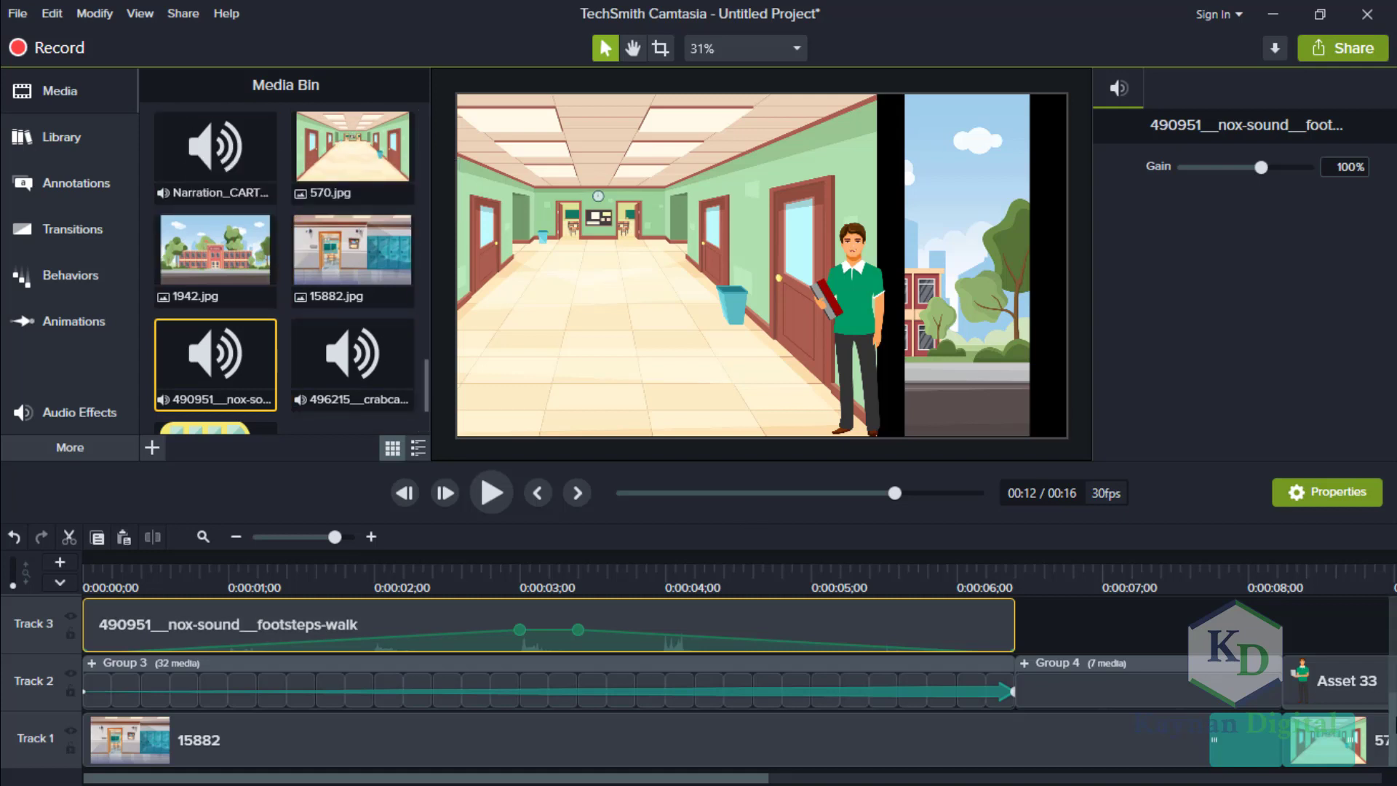
pyautogui.moveTo(1394, 726); pyautogui.dragTo(1394, 669)
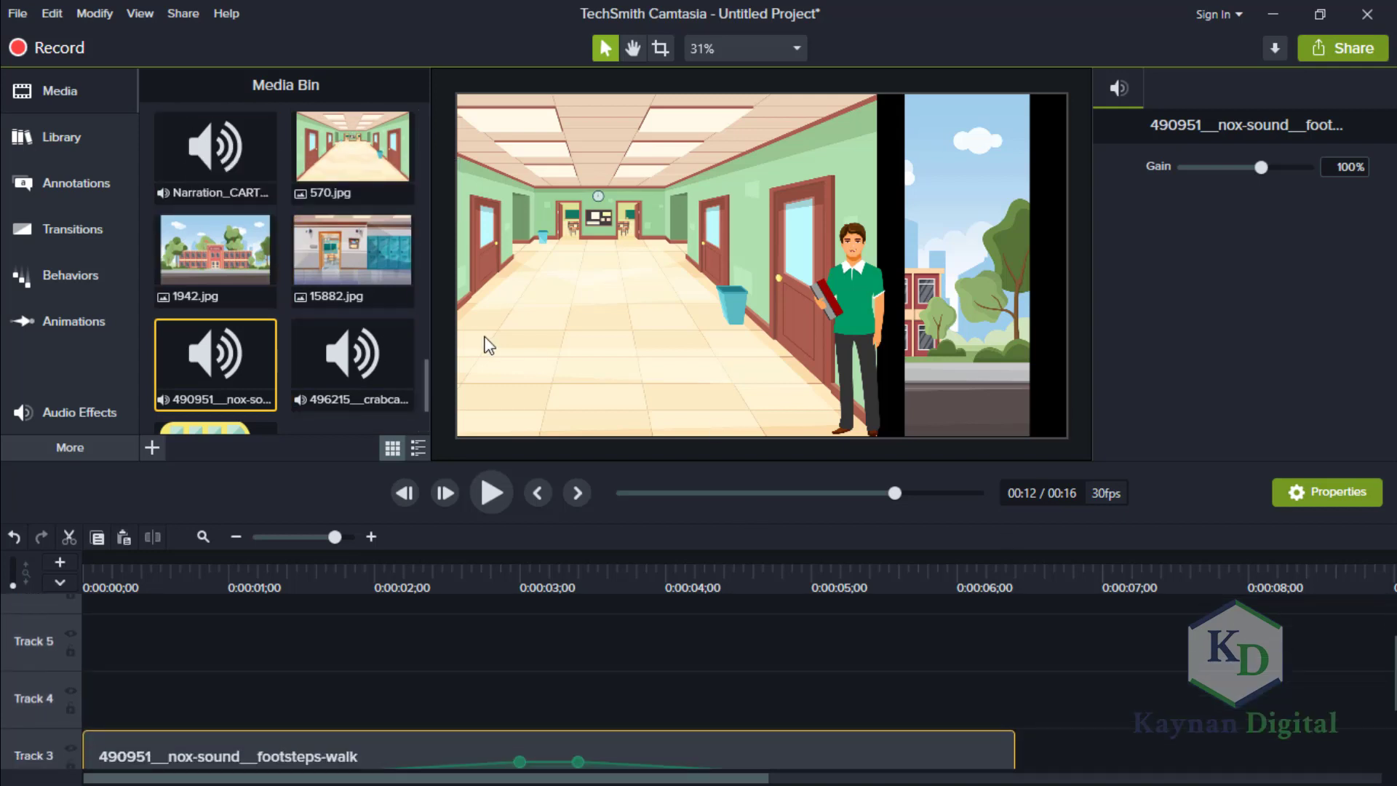
pyautogui.moveTo(216, 149); pyautogui.dragTo(94, 714)
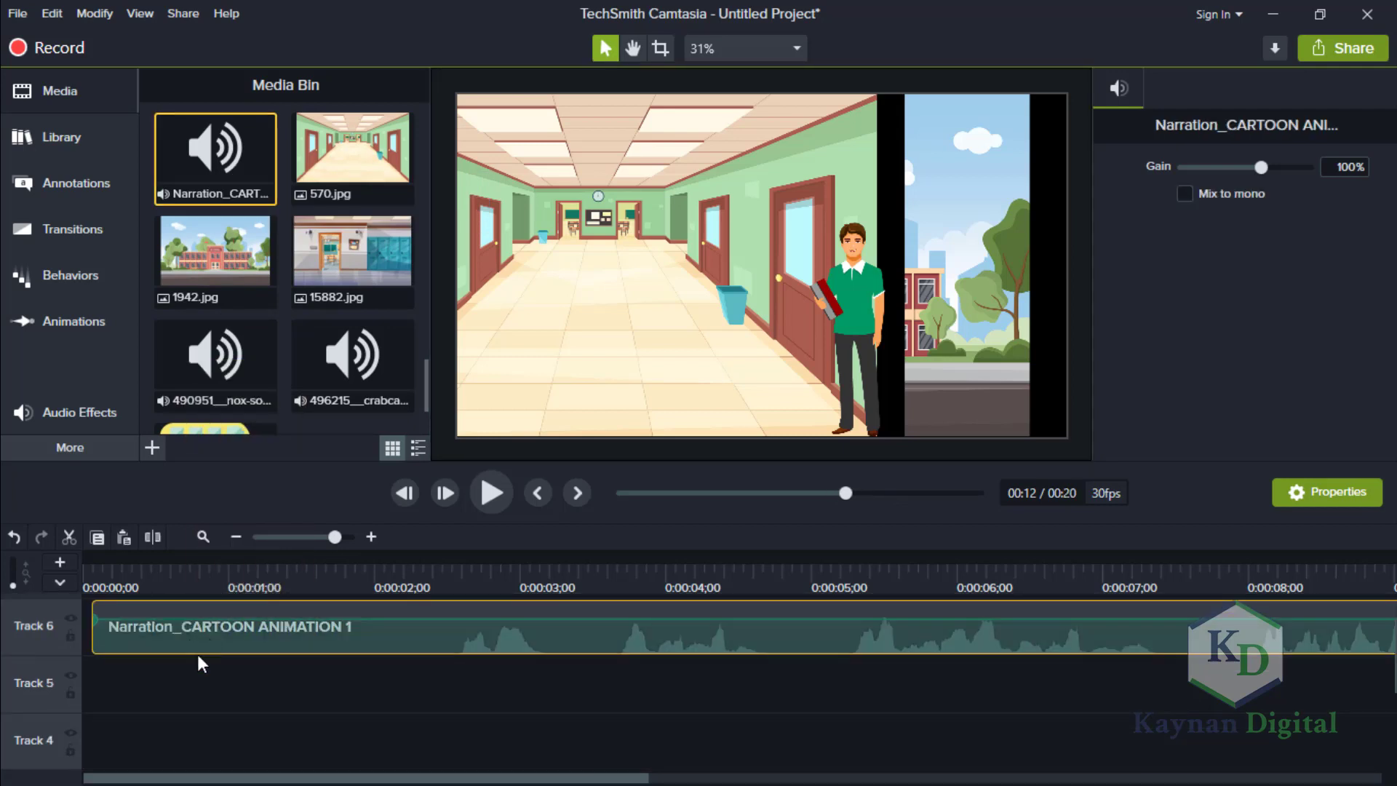
pyautogui.scroll(-2, 147, 756)
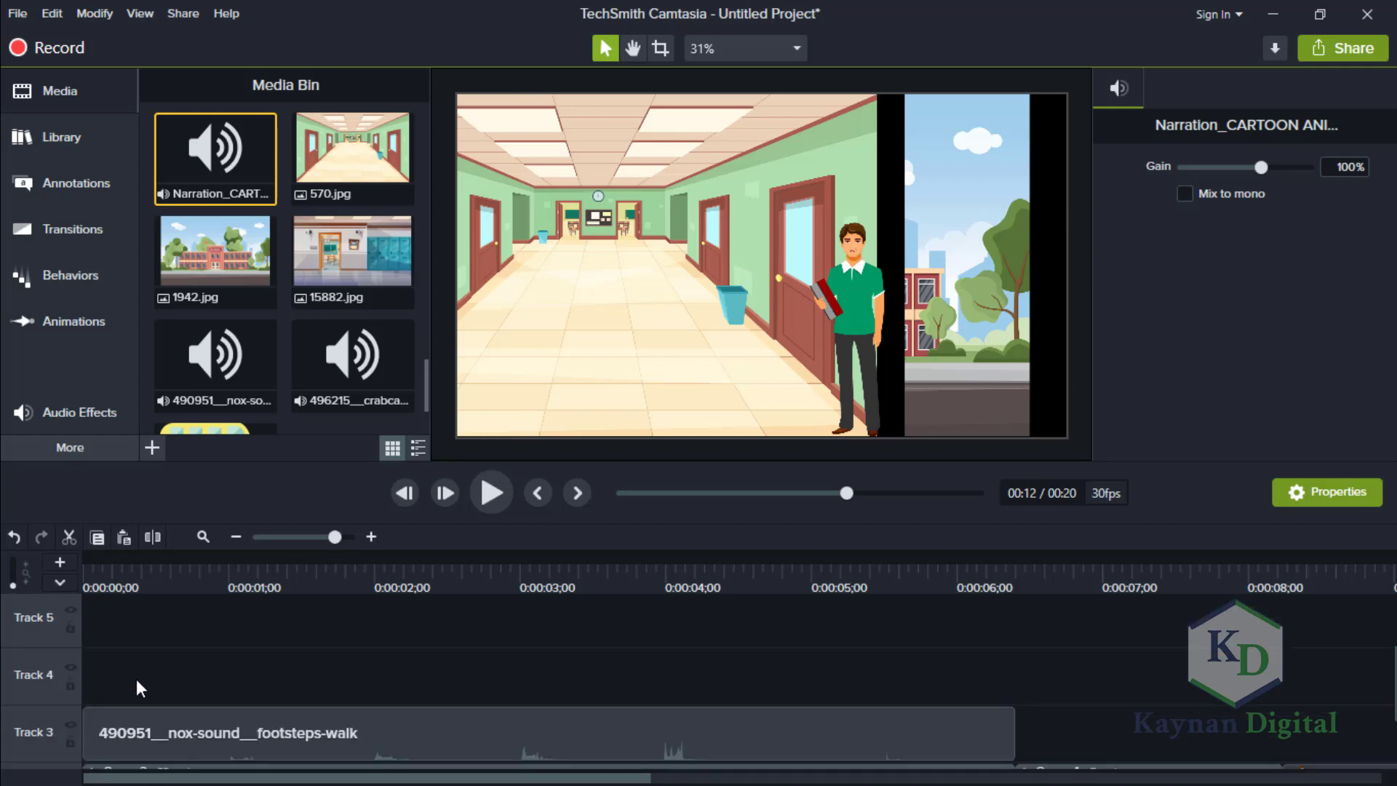
pyautogui.scroll(2, 1212, 720)
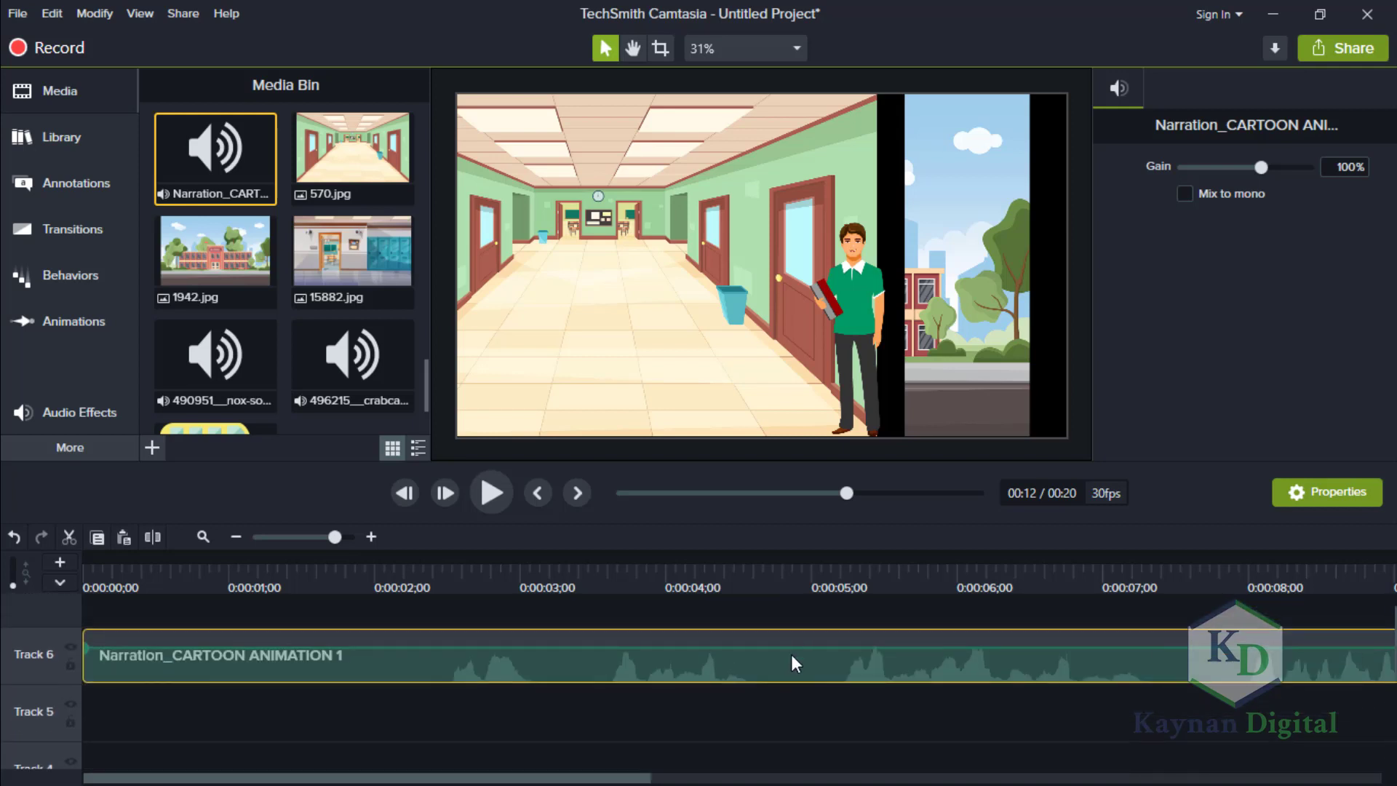
pyautogui.scroll(-2, 727, 684)
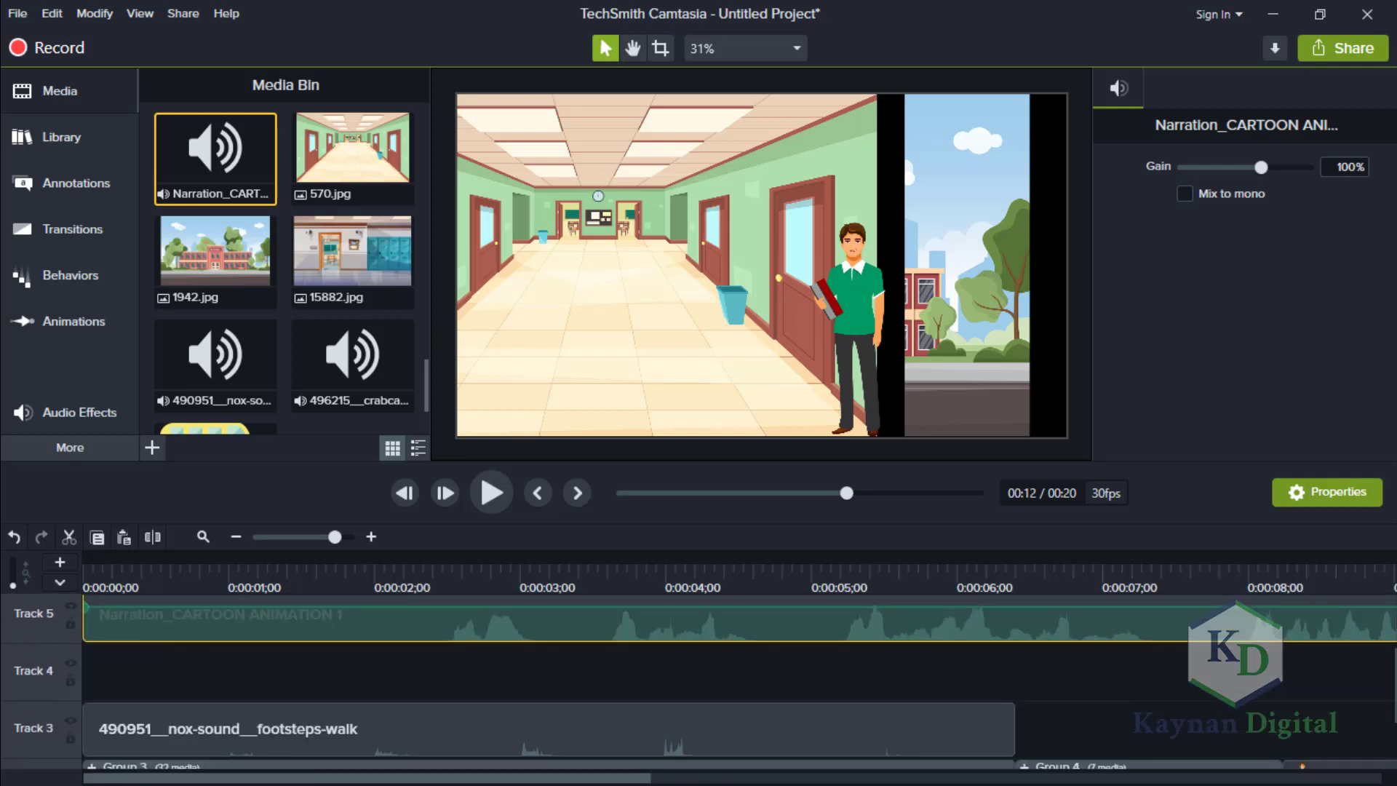
pyautogui.scroll(-1, 674, 633)
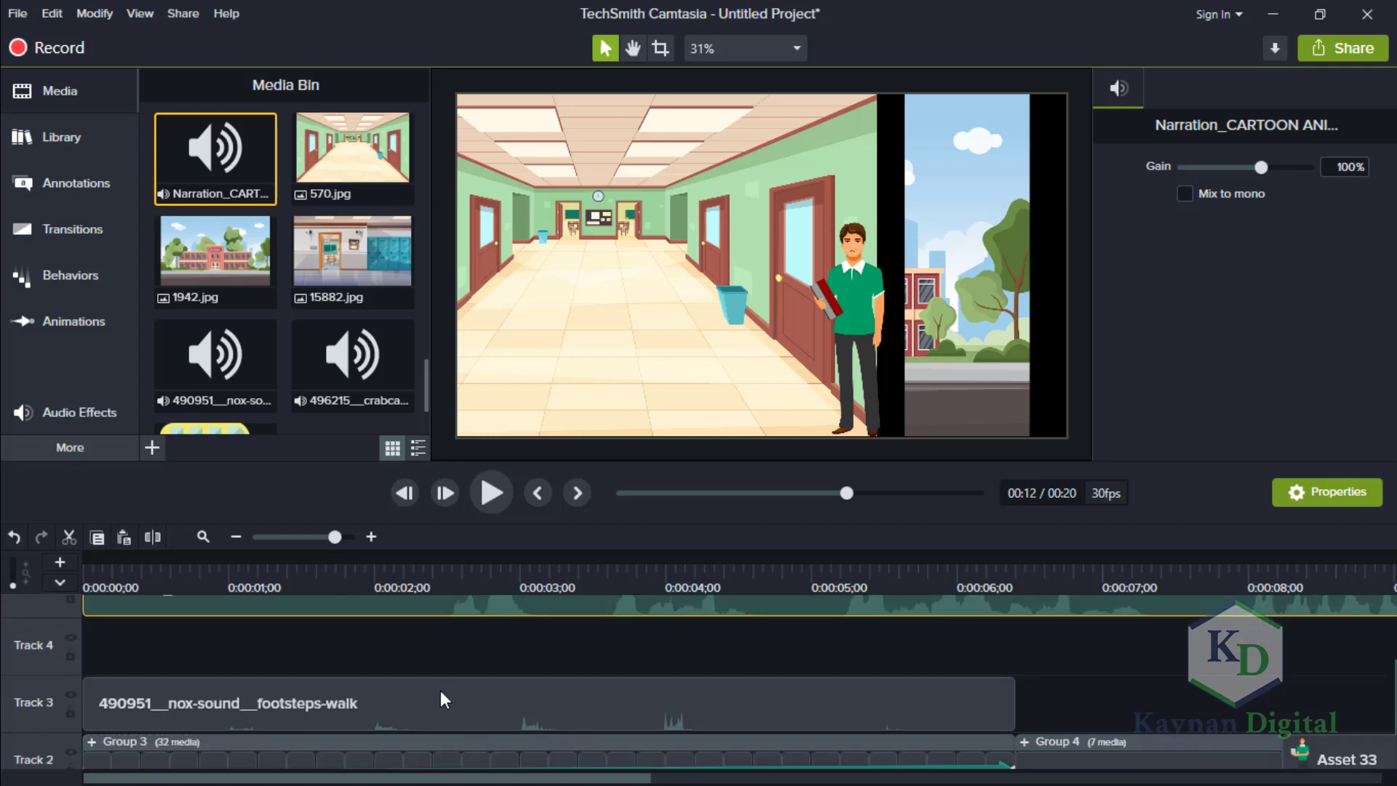
# Play back the last part of the animation to check how the narration on Track 5 lines up with the scenes.
pyautogui.click(290, 539)
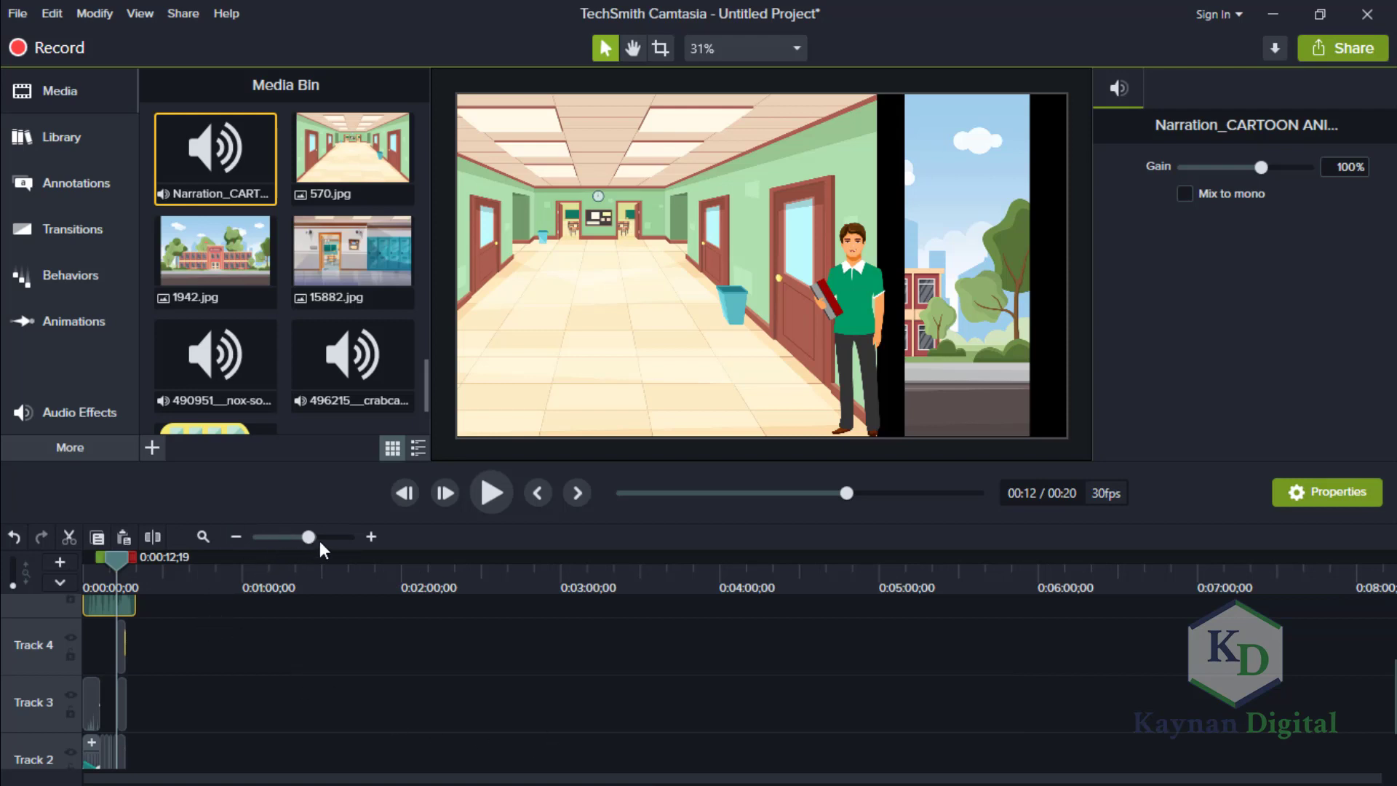
pyautogui.click(320, 540)
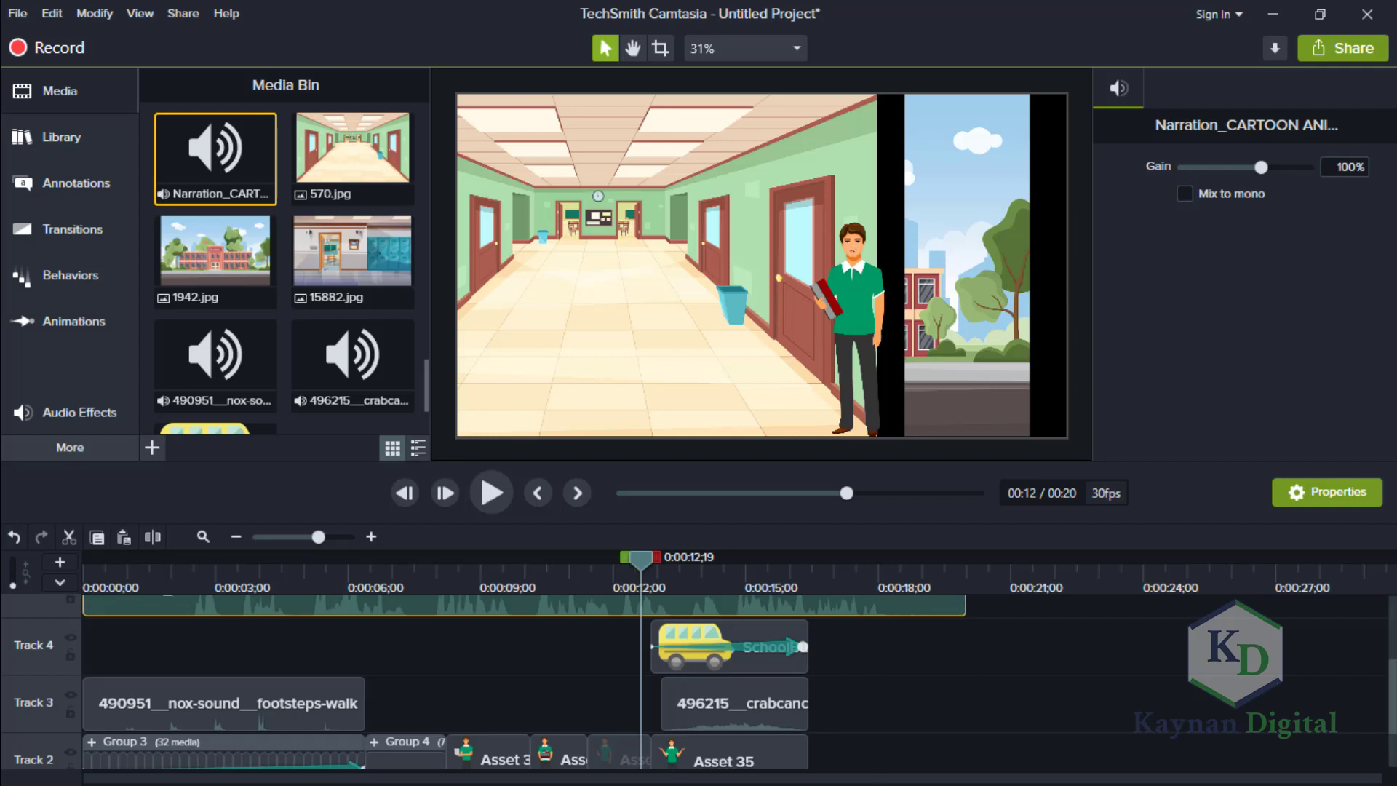
pyautogui.scroll(-2, 727, 681)
pyautogui.scroll(5, 728, 682)
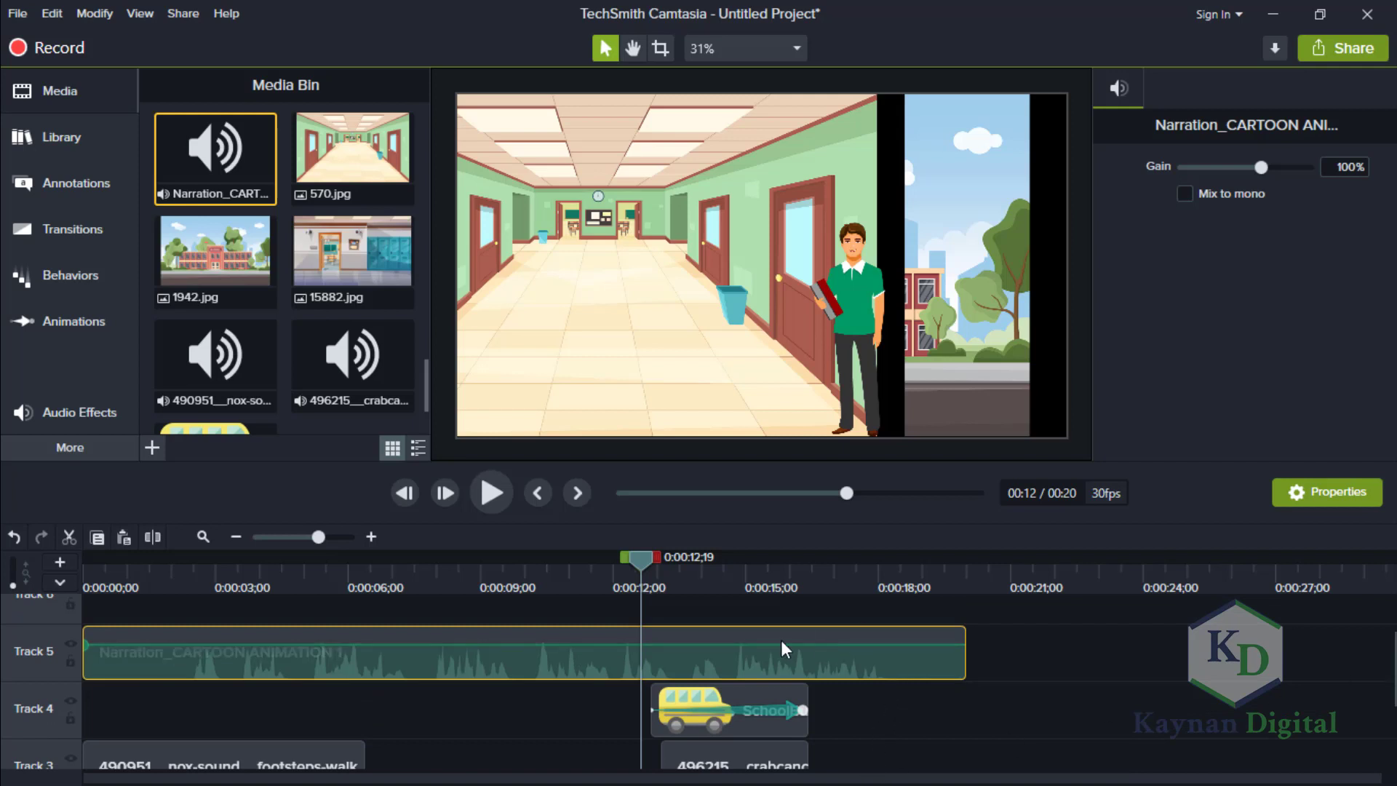
pyautogui.click(297, 539)
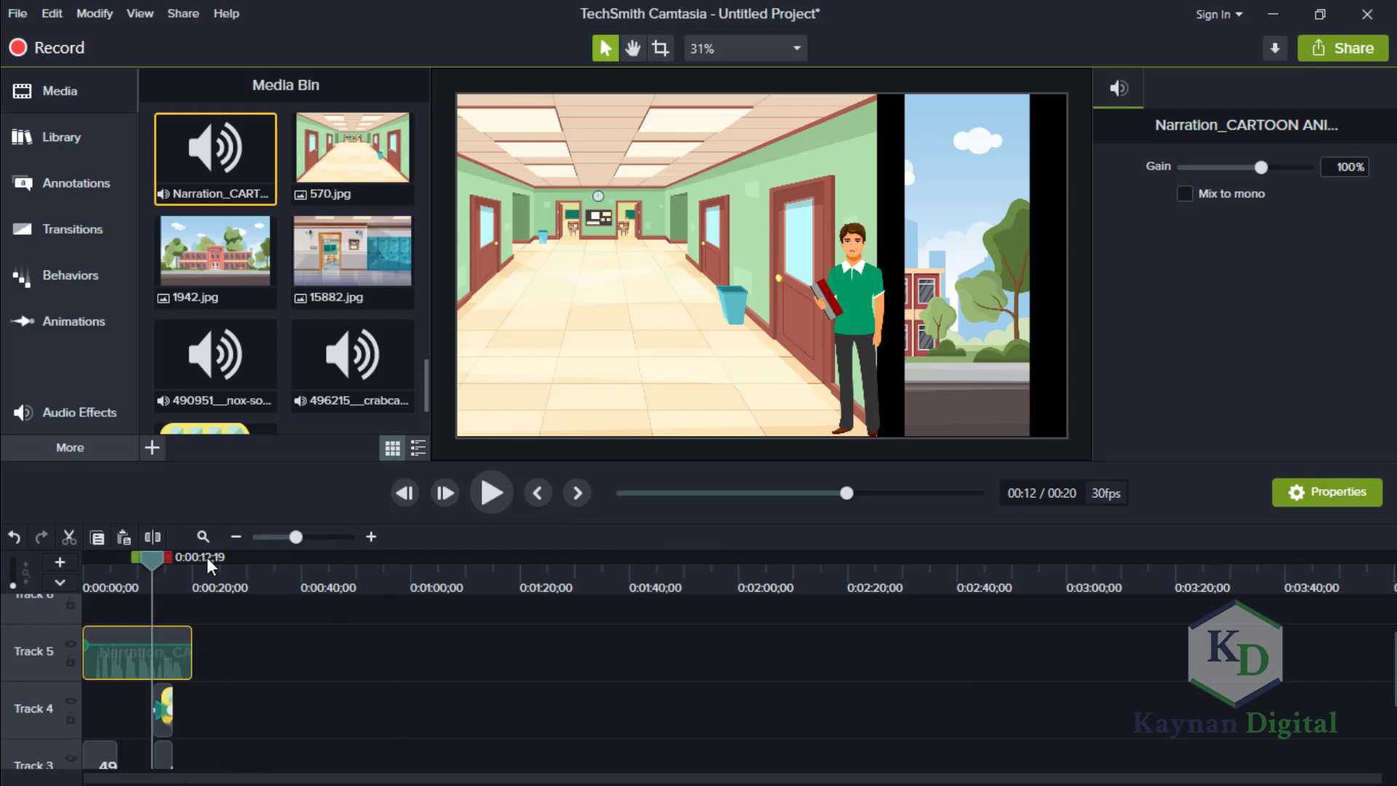
pyautogui.moveTo(315, 536); pyautogui.dragTo(334, 536)
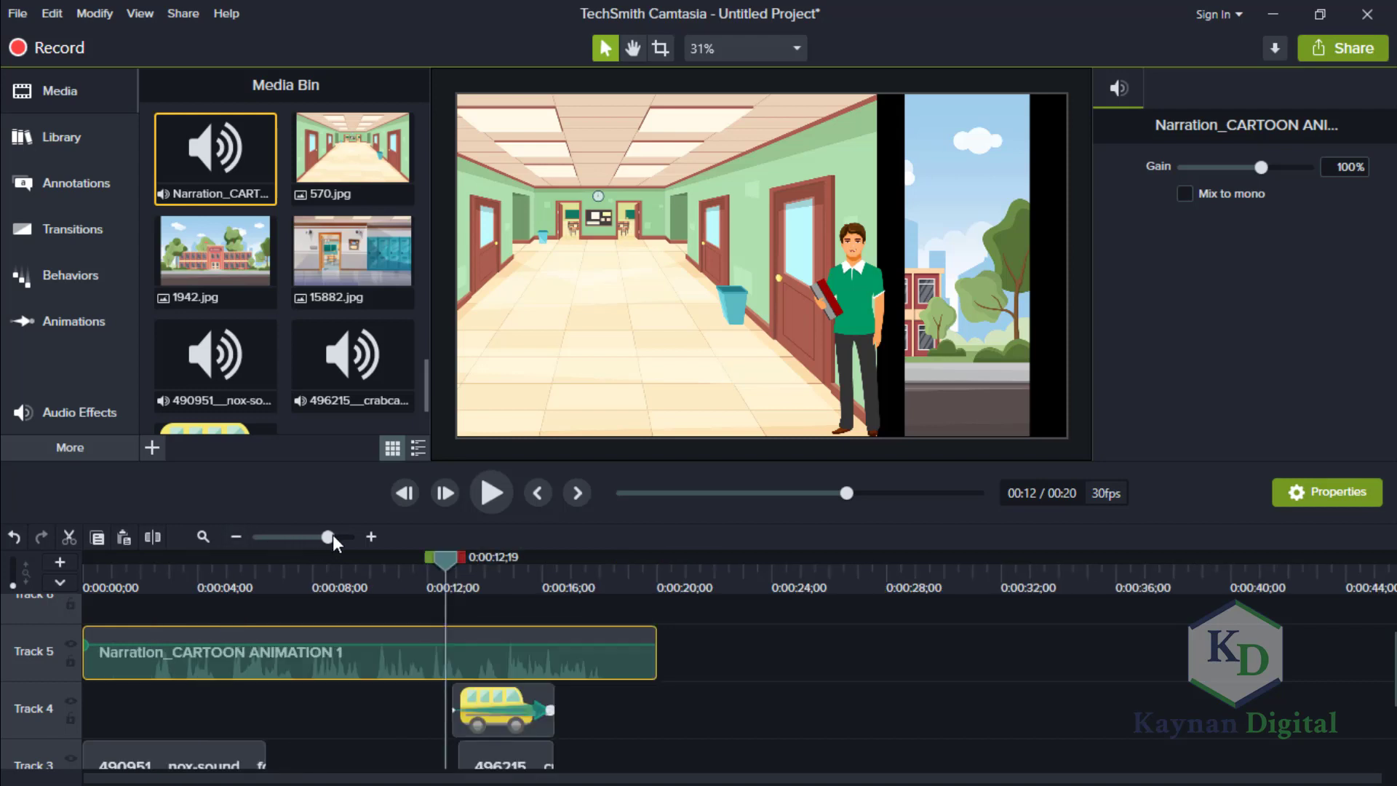
pyautogui.scroll(-3, 728, 684)
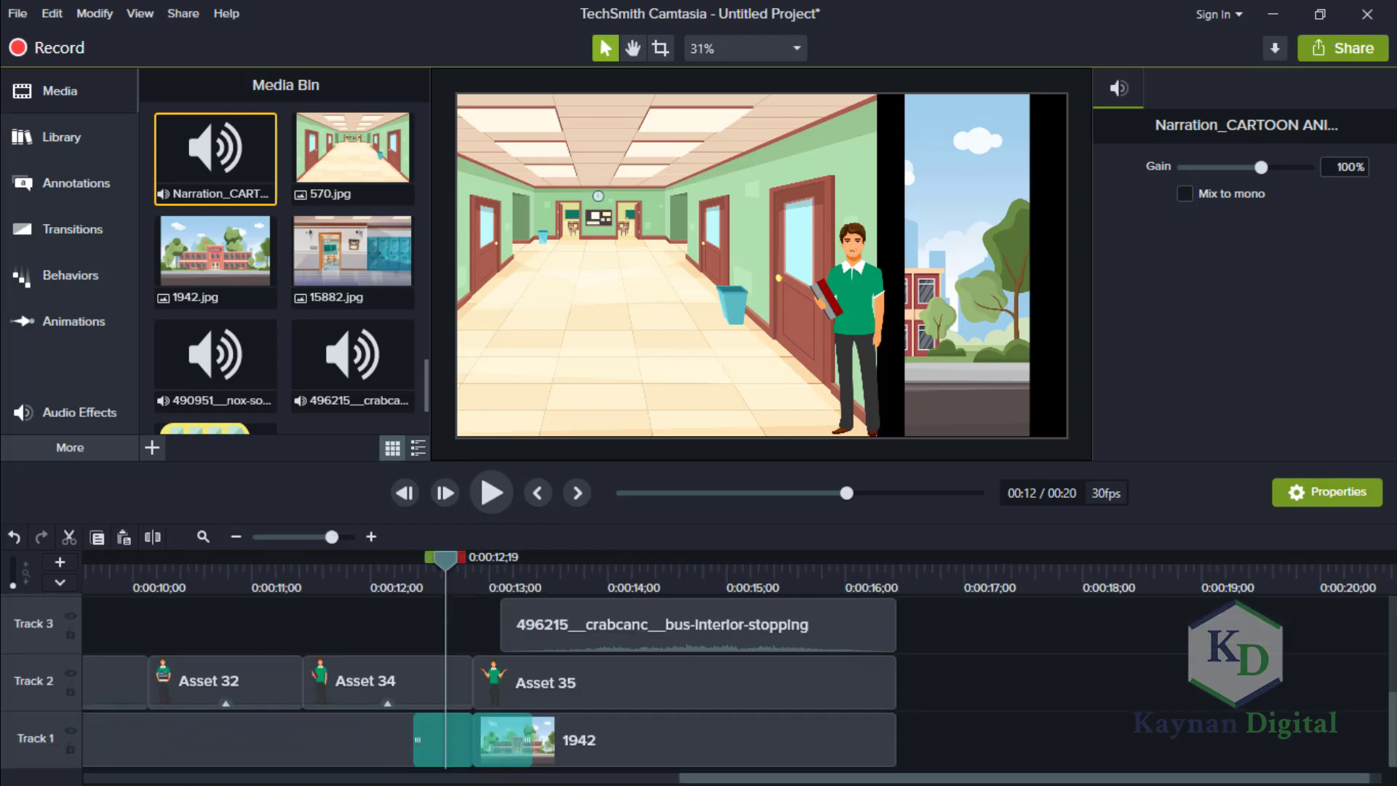
pyautogui.moveTo(1264, 779); pyautogui.dragTo(129, 754)
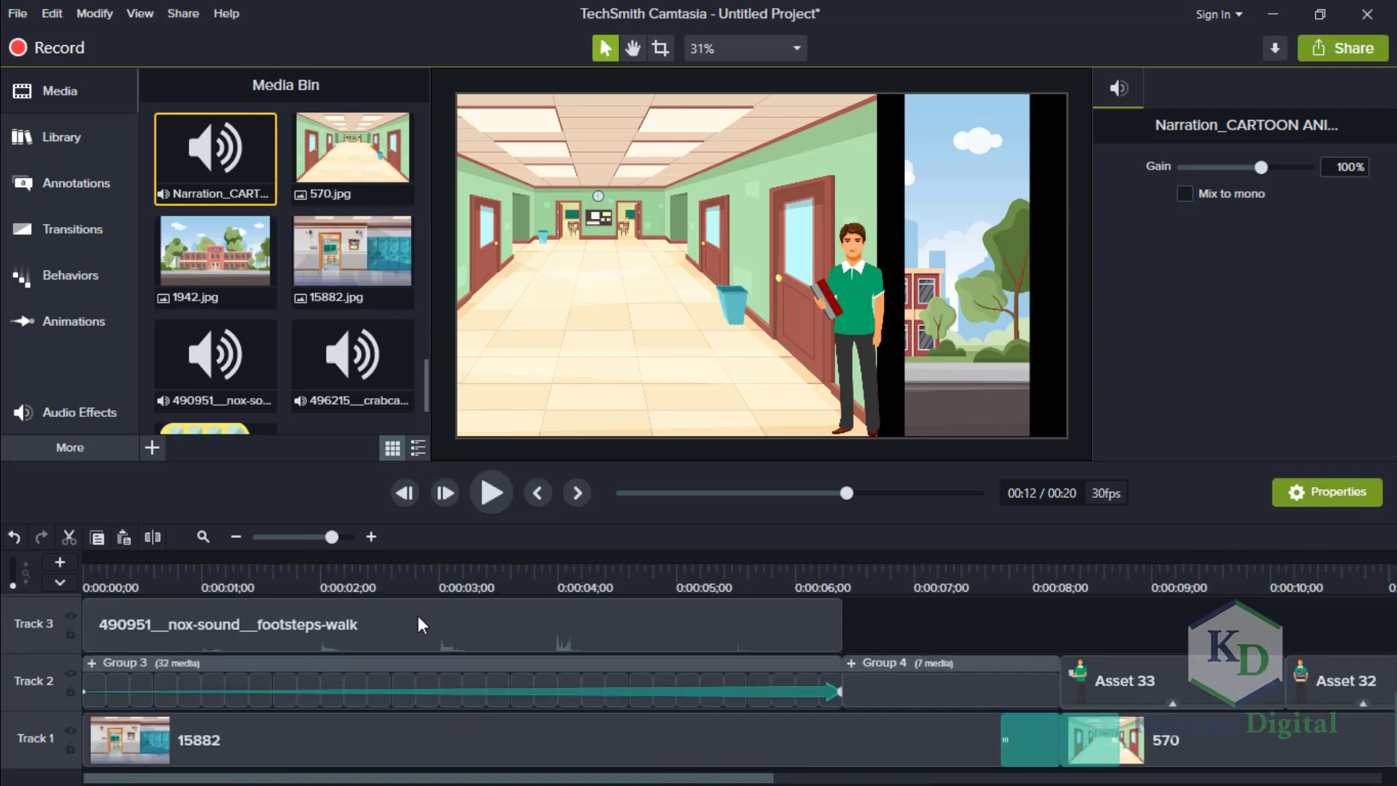
pyautogui.click(489, 493)
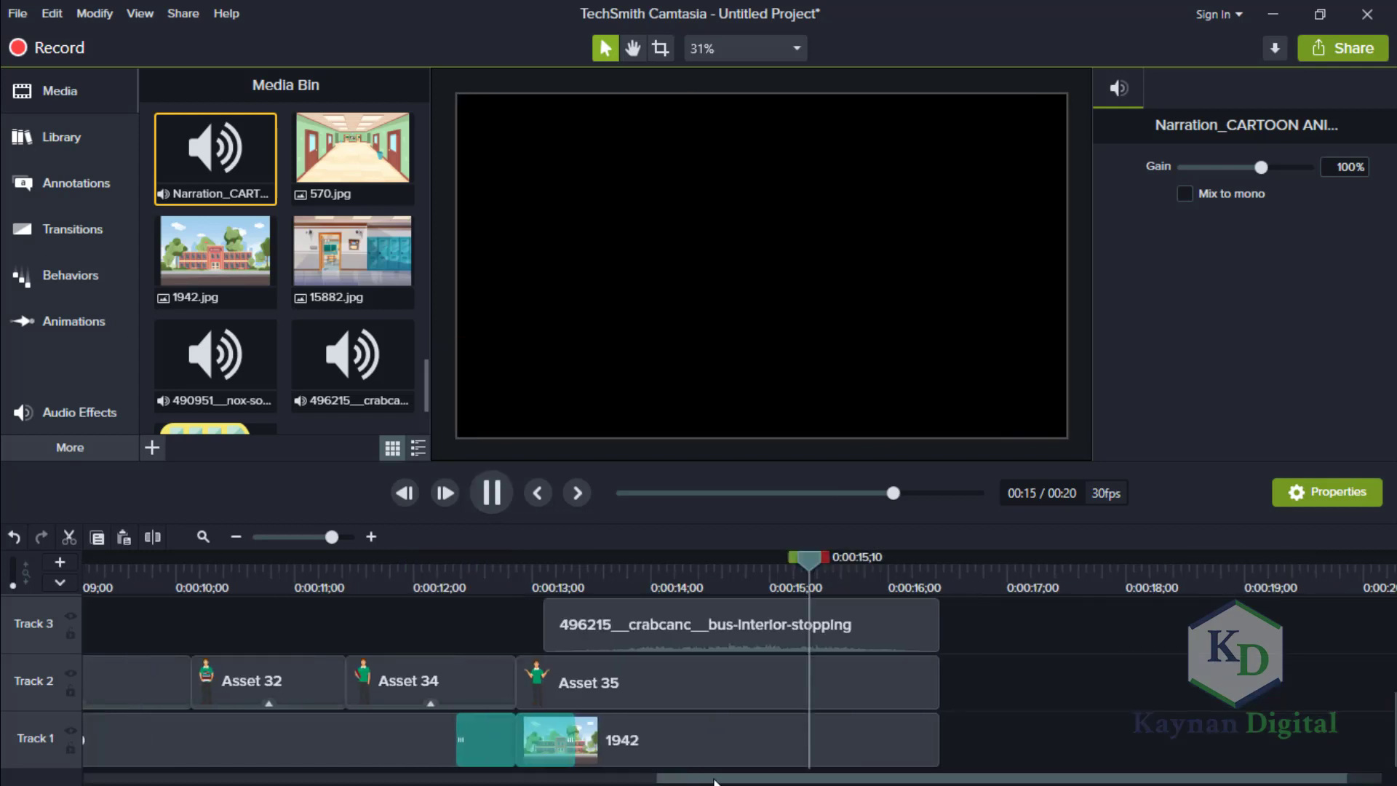
pyautogui.click(492, 492)
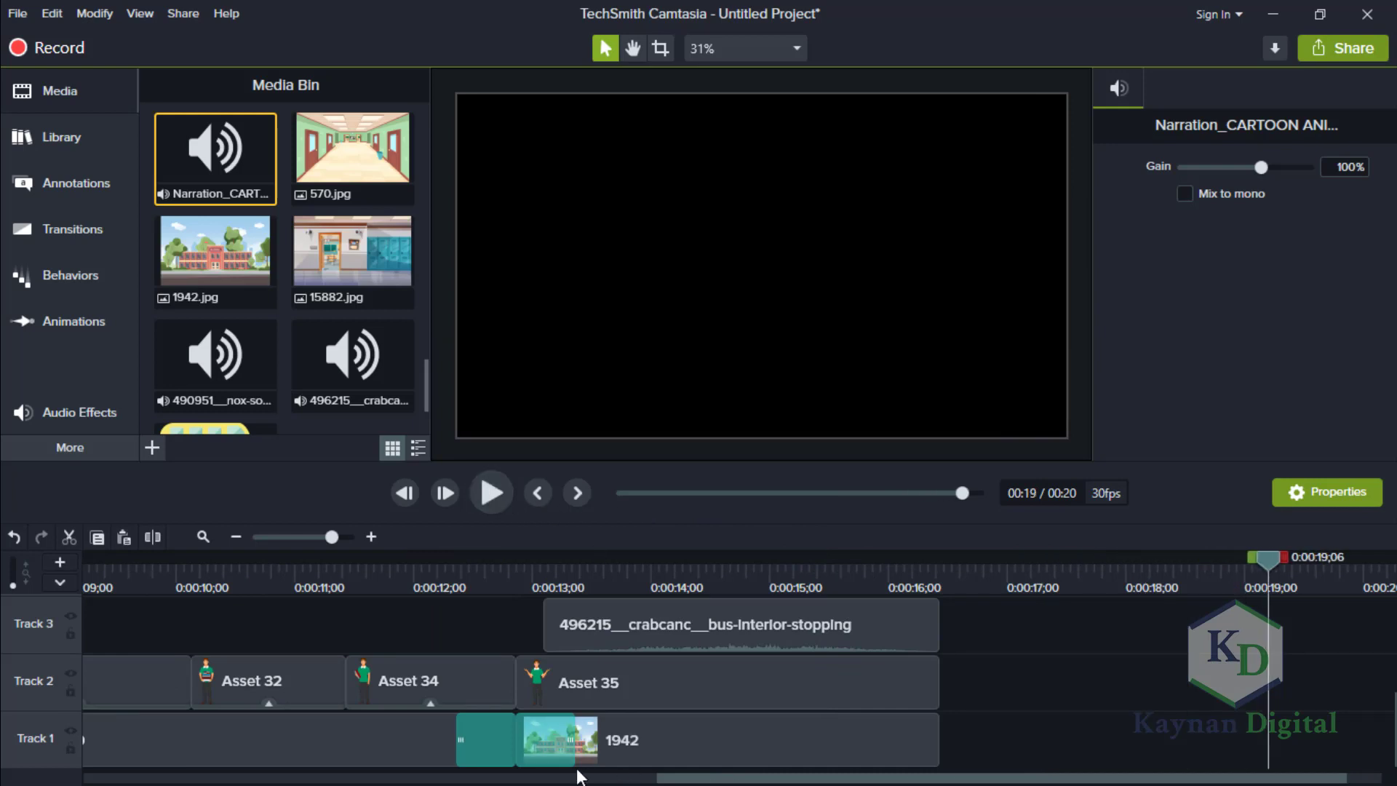
# Compare the narration's length on Track 5 with the character, background, bus and sound clips on the lower tracks.
pyautogui.hscroll(-5, 497, 752)
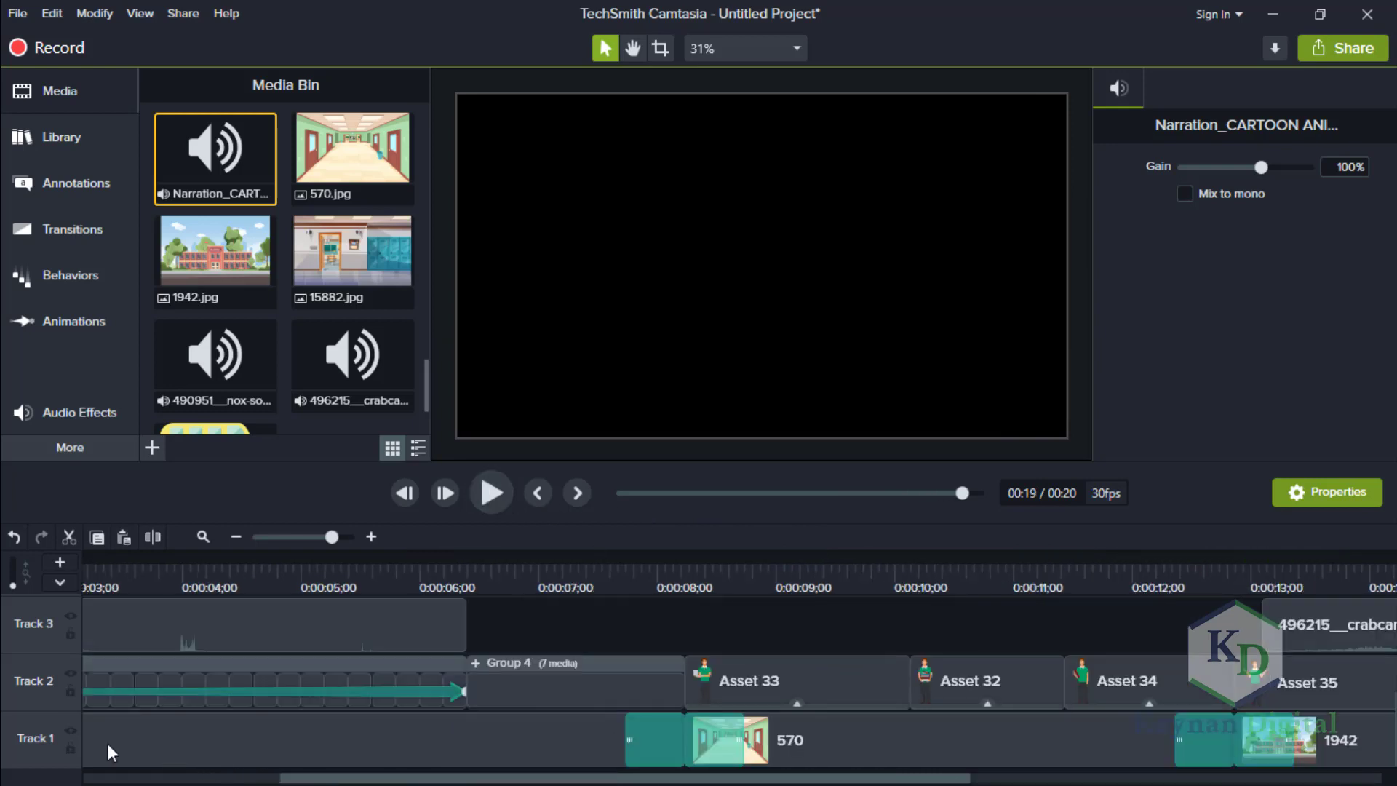
pyautogui.hscroll(-2, 69, 740)
pyautogui.hscroll(-2, 6, 748)
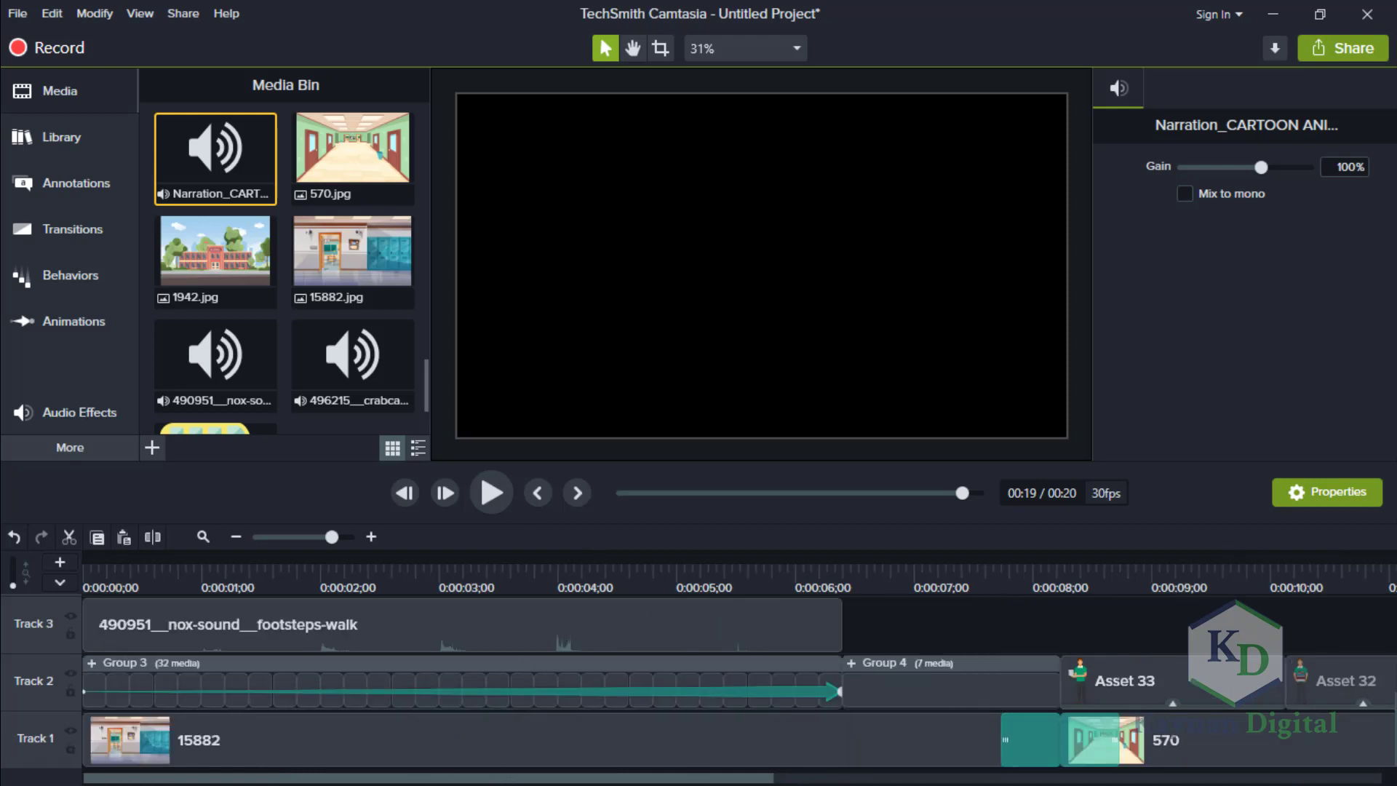
pyautogui.click(1392, 644)
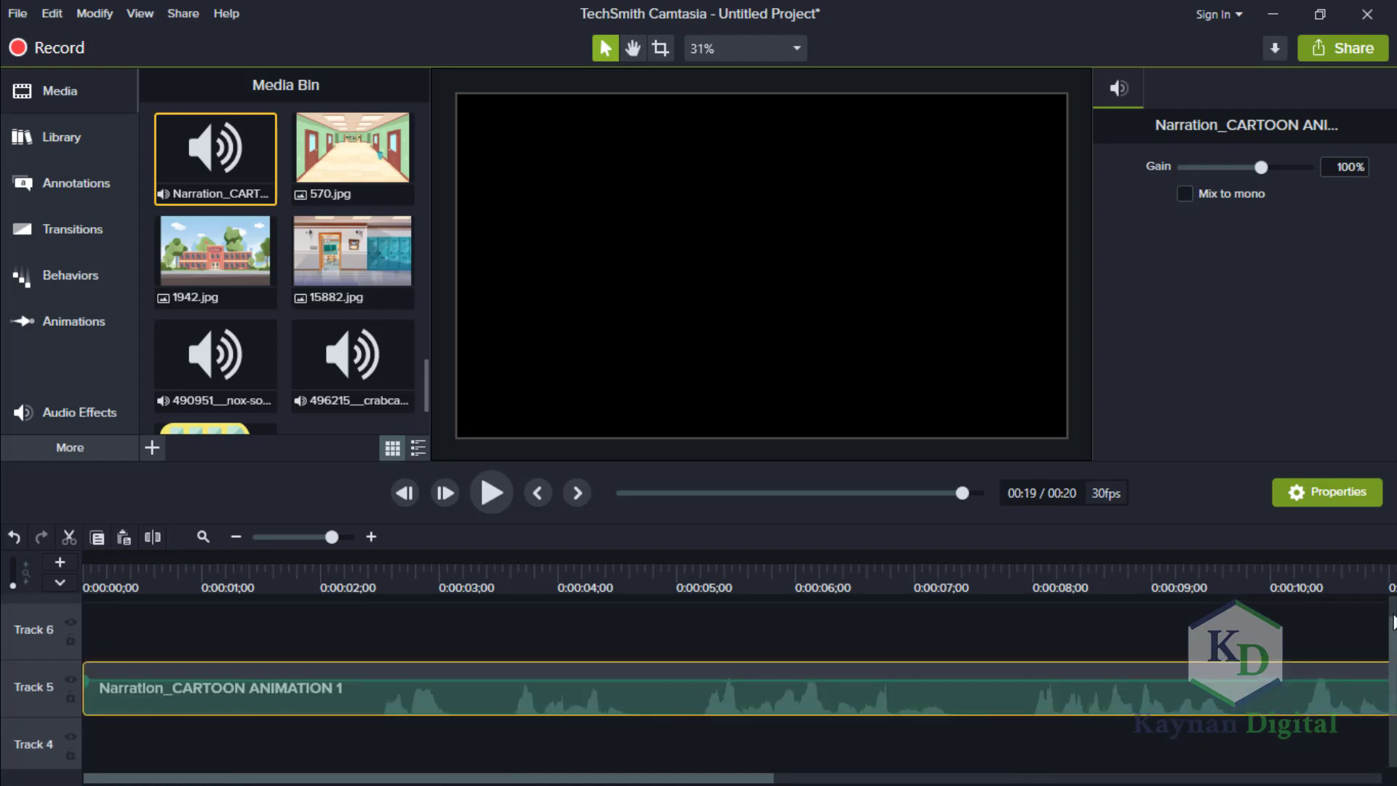
pyautogui.click(1393, 611)
pyautogui.moveTo(1392, 620); pyautogui.dragTo(1392, 665)
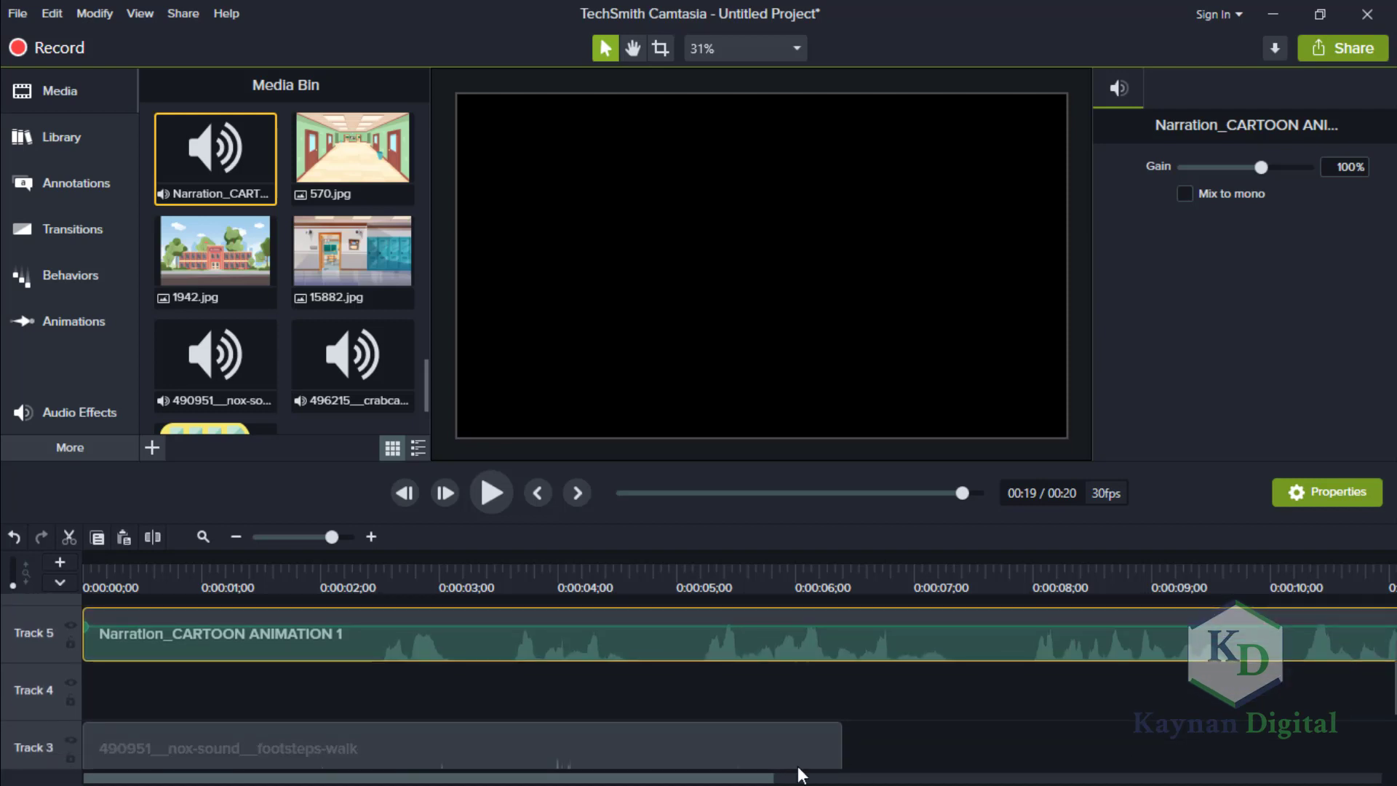
pyautogui.moveTo(769, 777); pyautogui.dragTo(1026, 773)
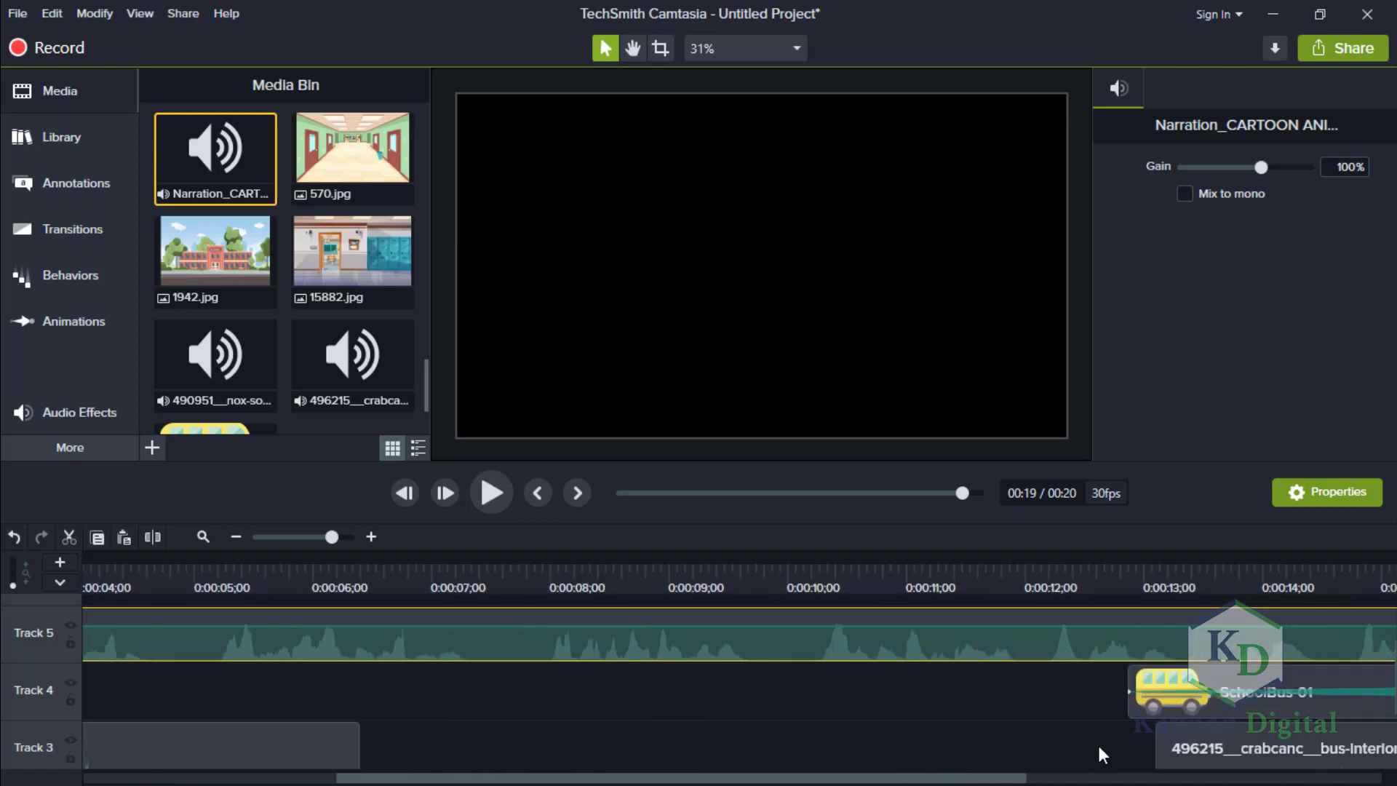
pyautogui.moveTo(1097, 742); pyautogui.dragTo(1346, 716)
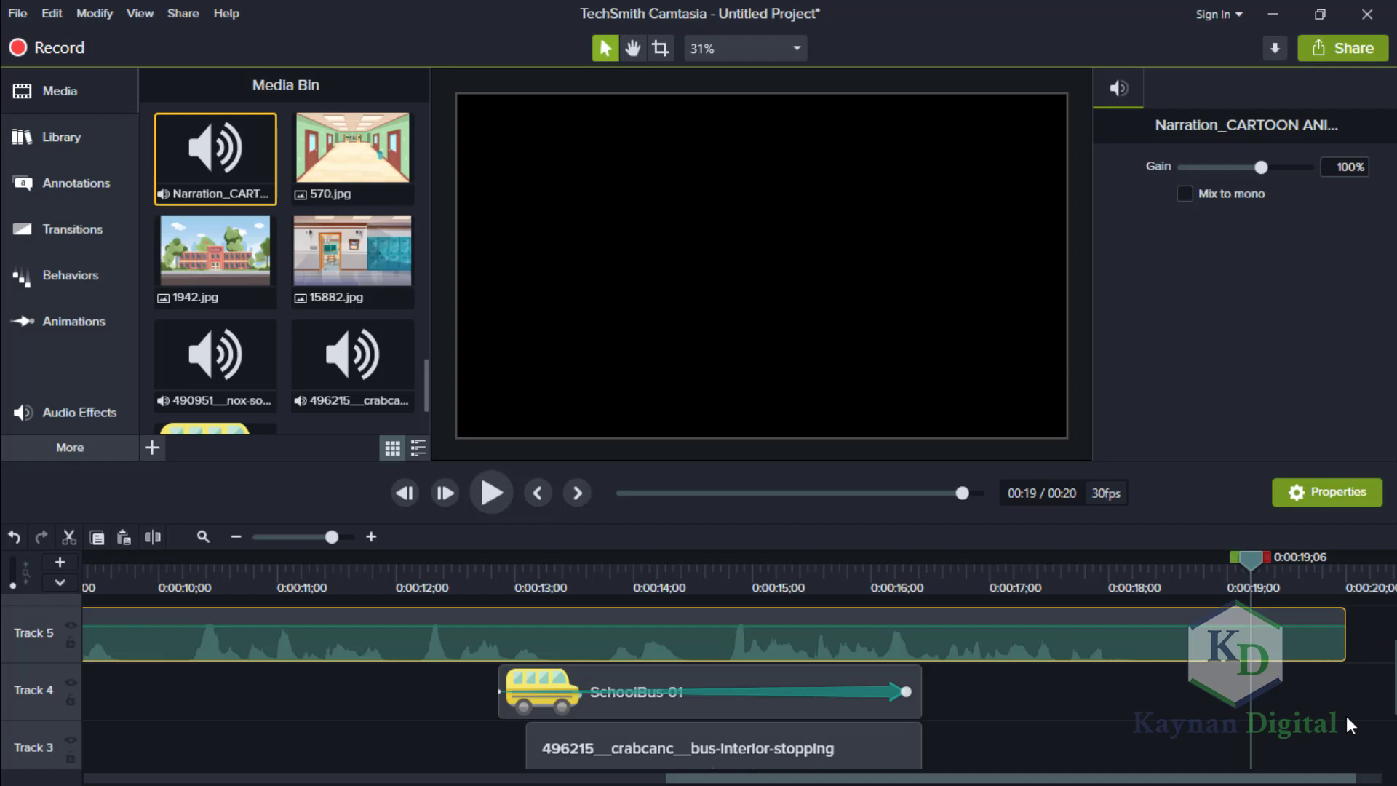
pyautogui.moveTo(1346, 716); pyautogui.dragTo(1392, 712)
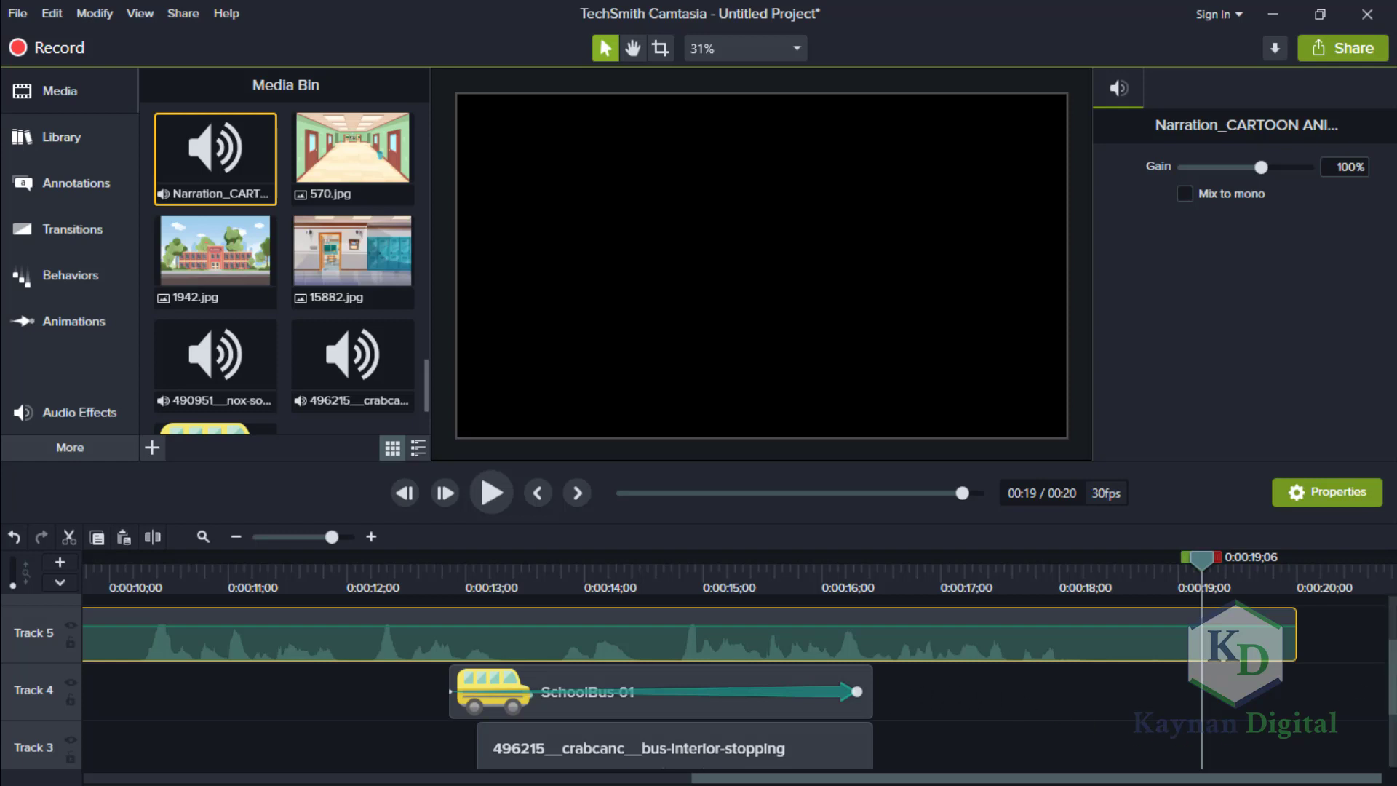
pyautogui.scroll(-3, 691, 684)
pyautogui.scroll(2, 692, 684)
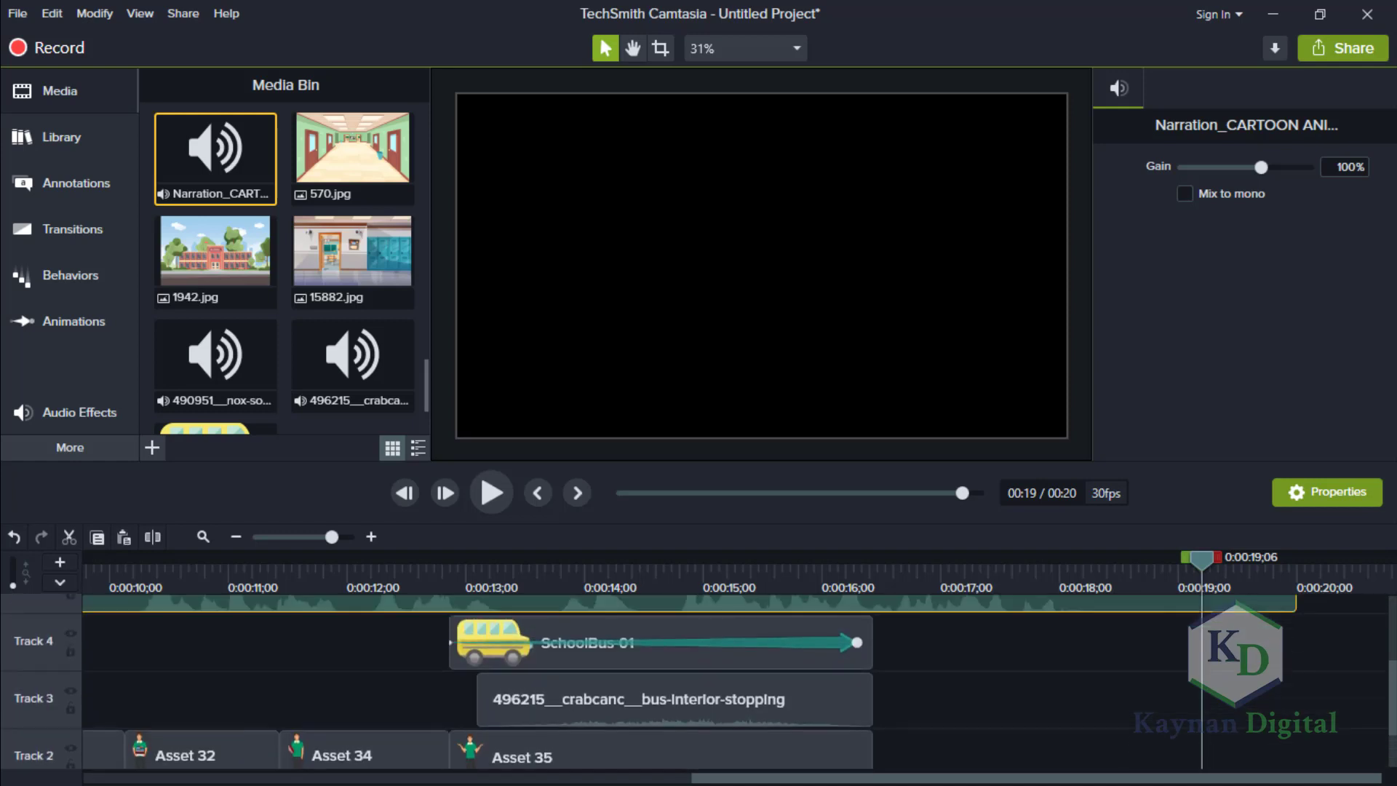
# Move the SchoolBus-01 and bus-interior-stopping clips together later on the timeline, with the bus starting just after 0:00:14;00.
pyautogui.click(748, 566)
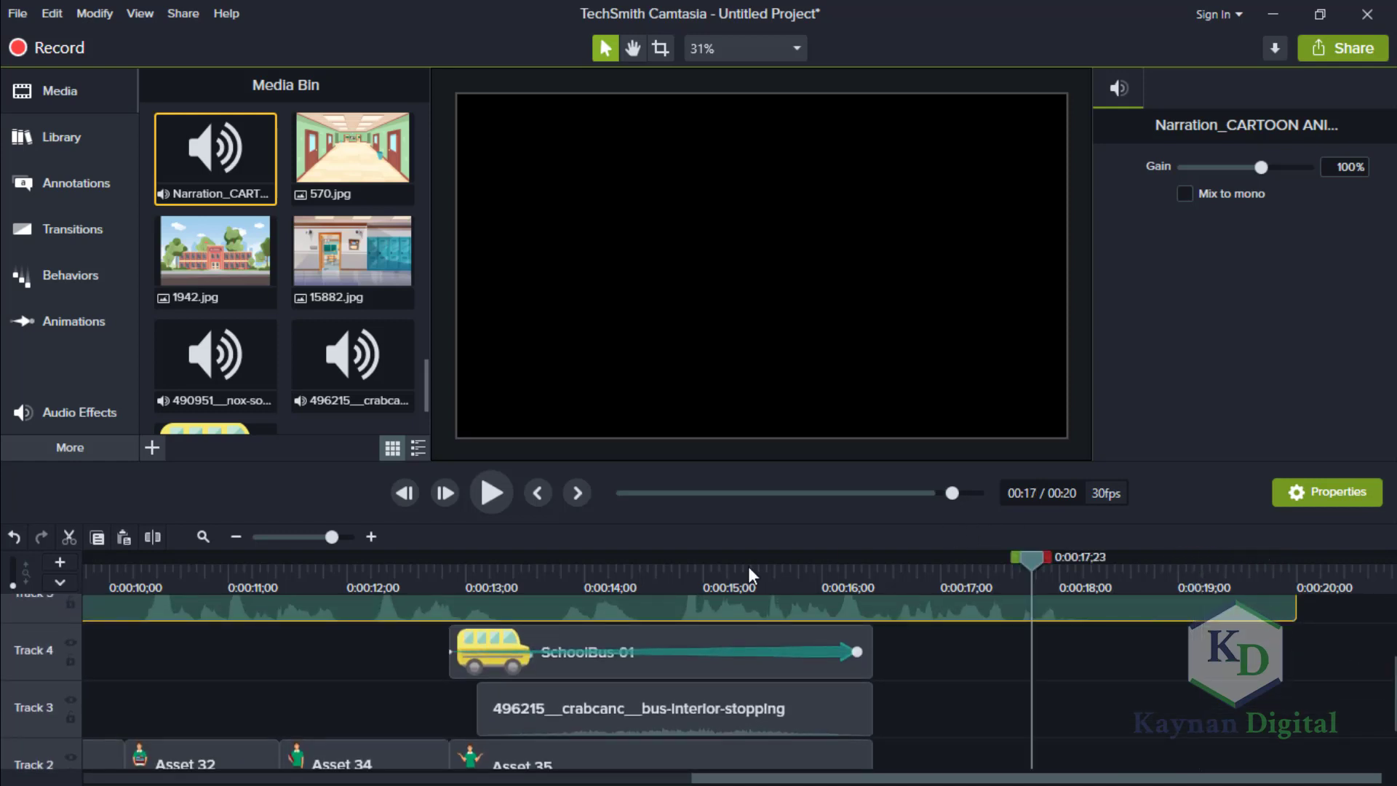
pyautogui.moveTo(745, 566); pyautogui.dragTo(657, 576)
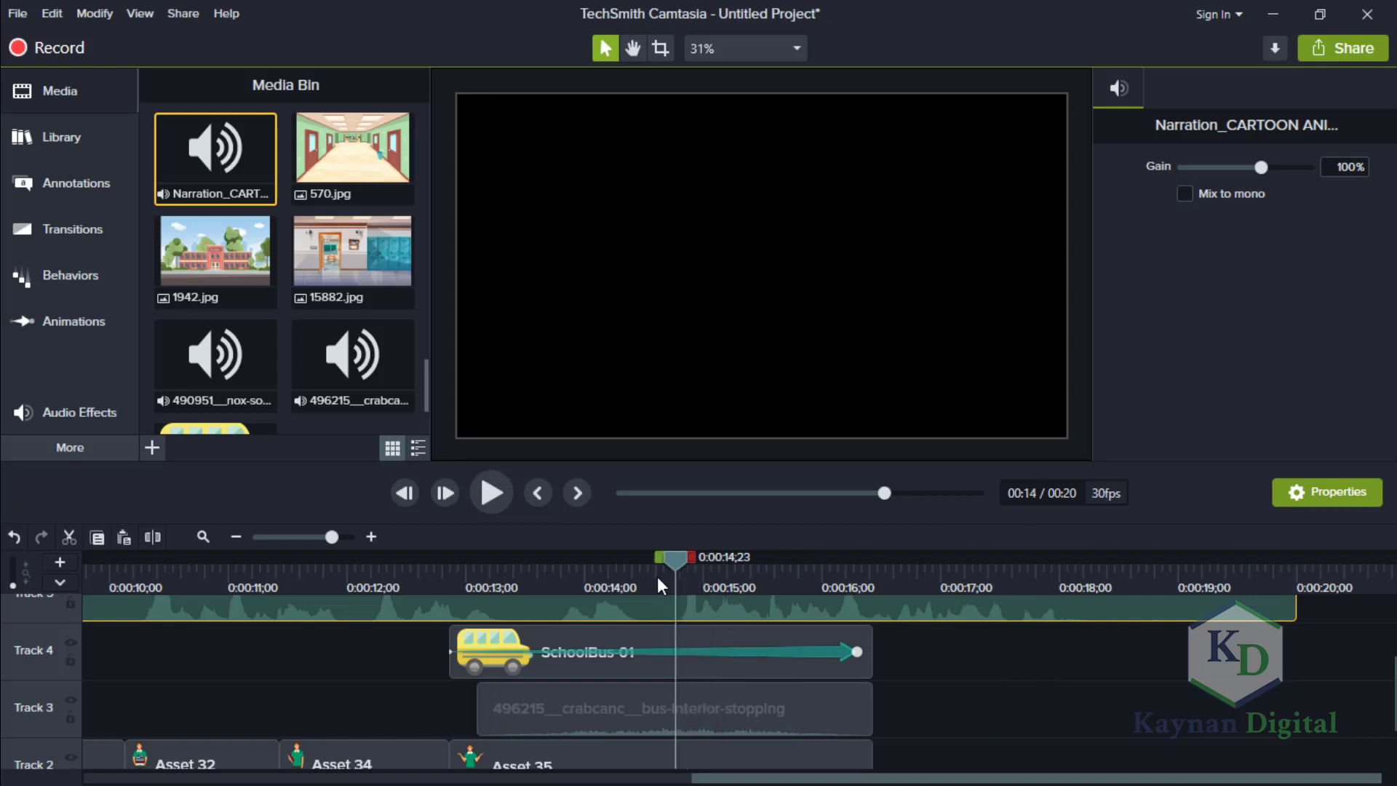
pyautogui.click(751, 668)
pyautogui.keyDown('ctrl'); pyautogui.click(796, 709); pyautogui.keyUp('ctrl')
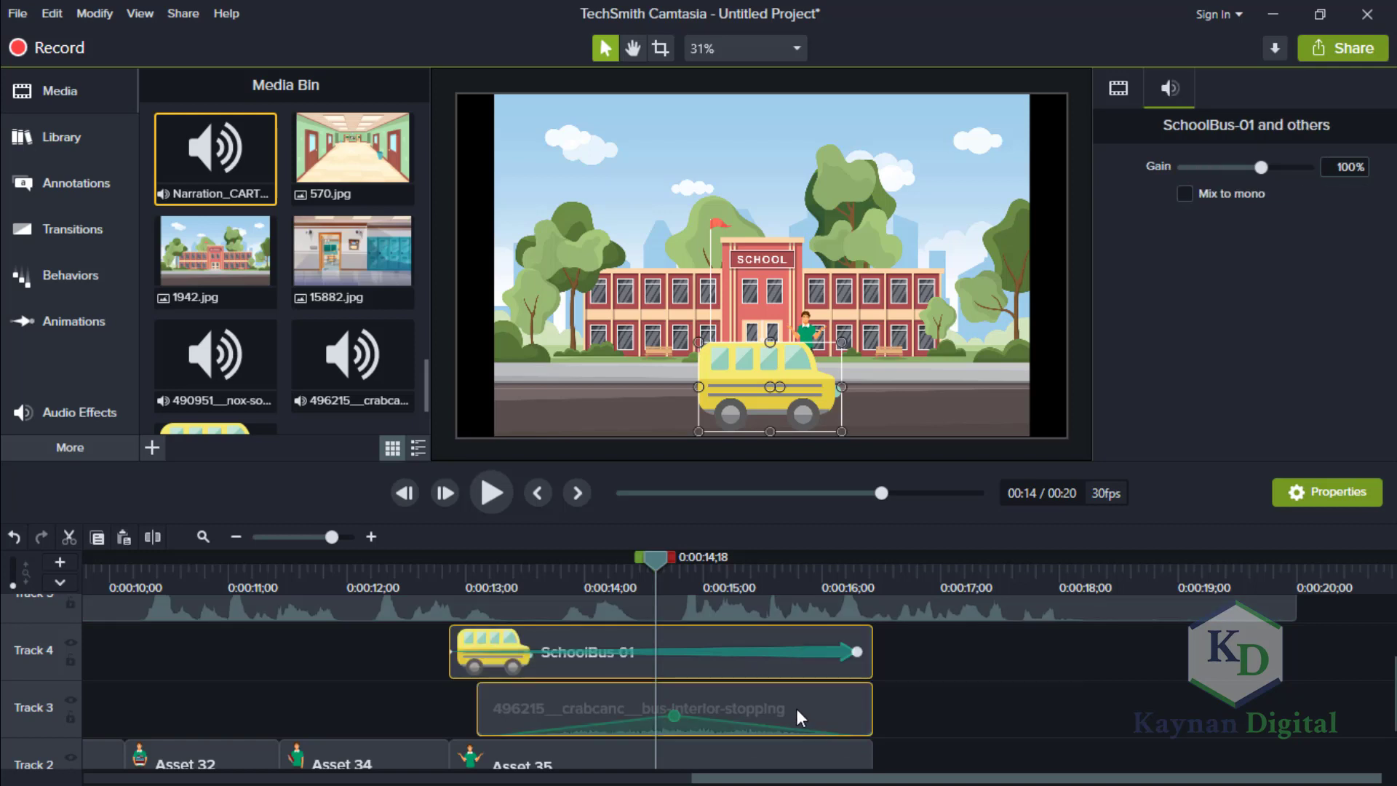
pyautogui.moveTo(805, 668); pyautogui.dragTo(986, 657)
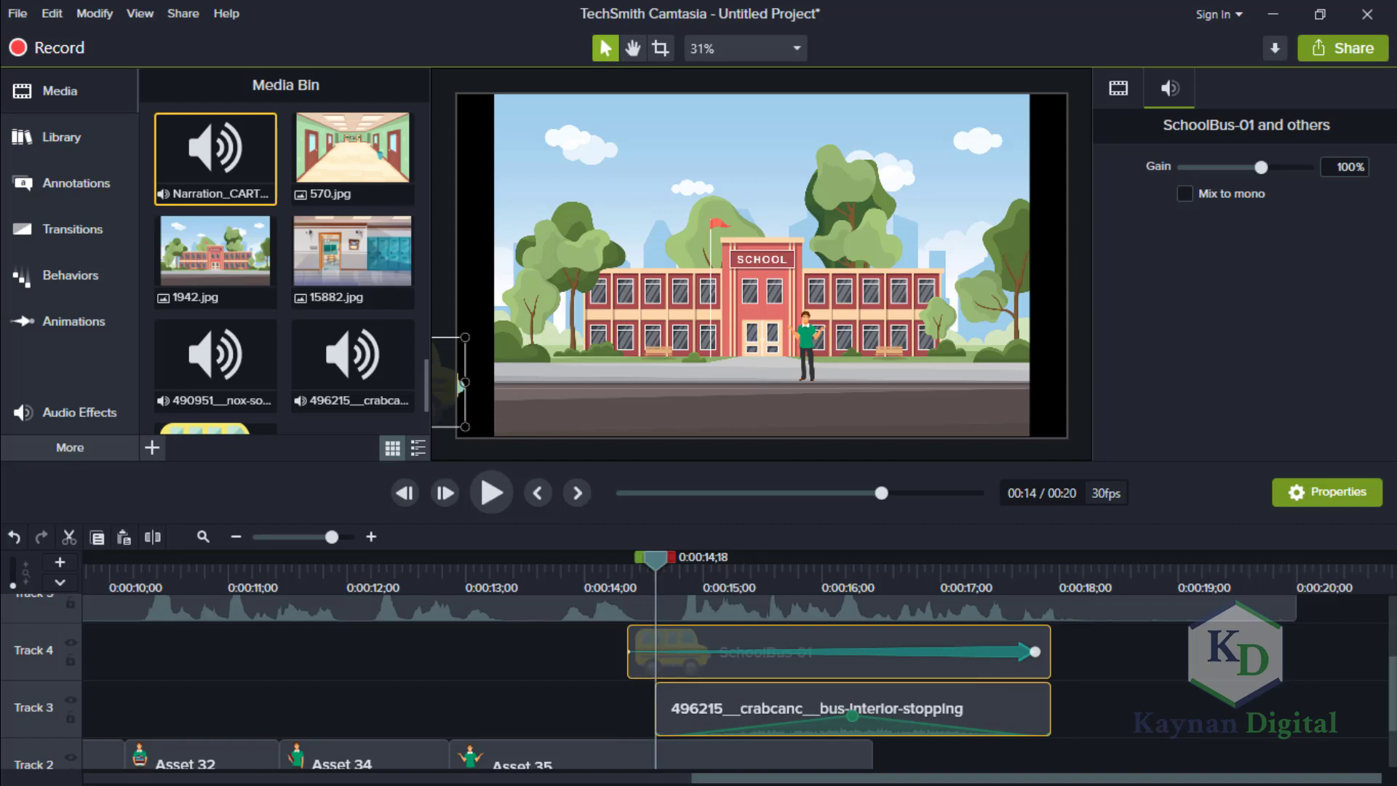
pyautogui.scroll(-3, 728, 684)
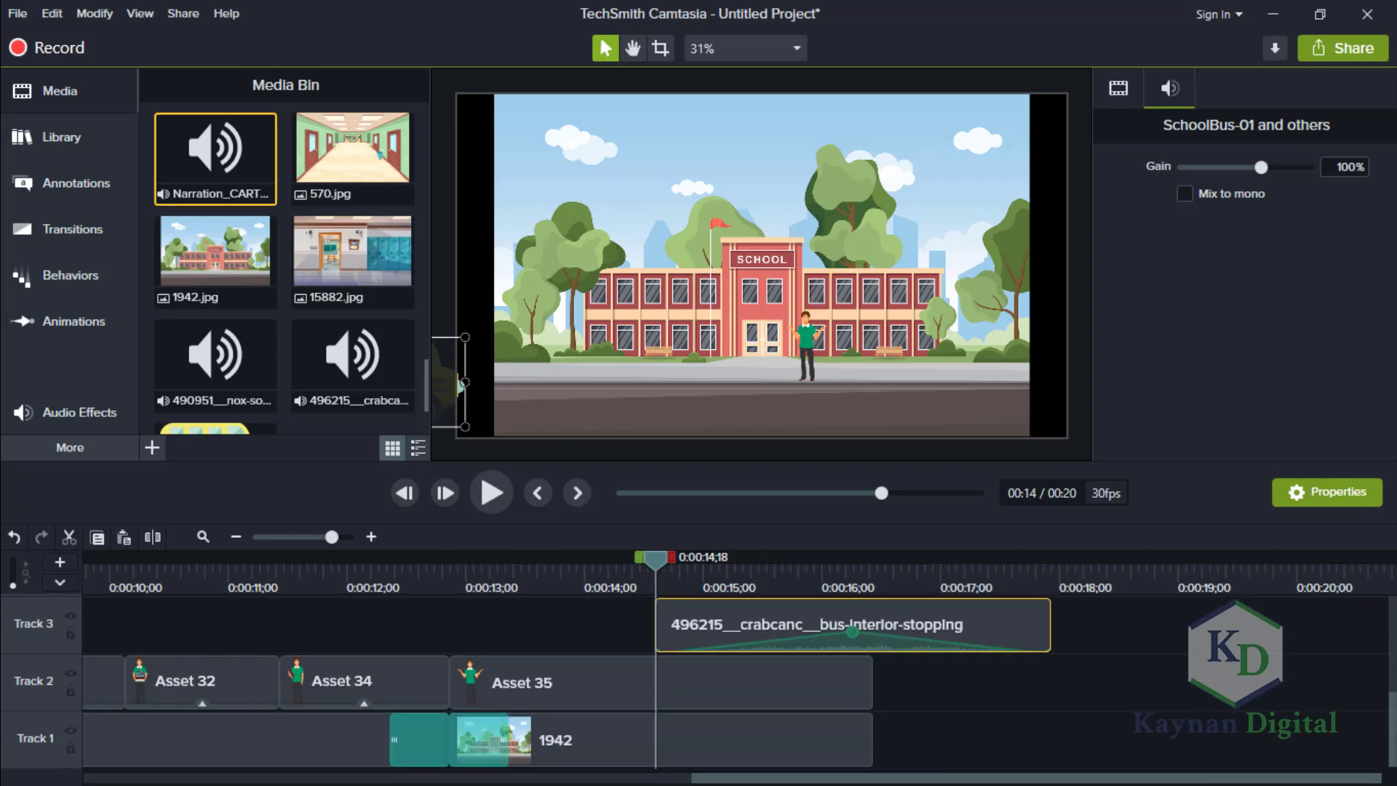
pyautogui.scroll(2, 728, 684)
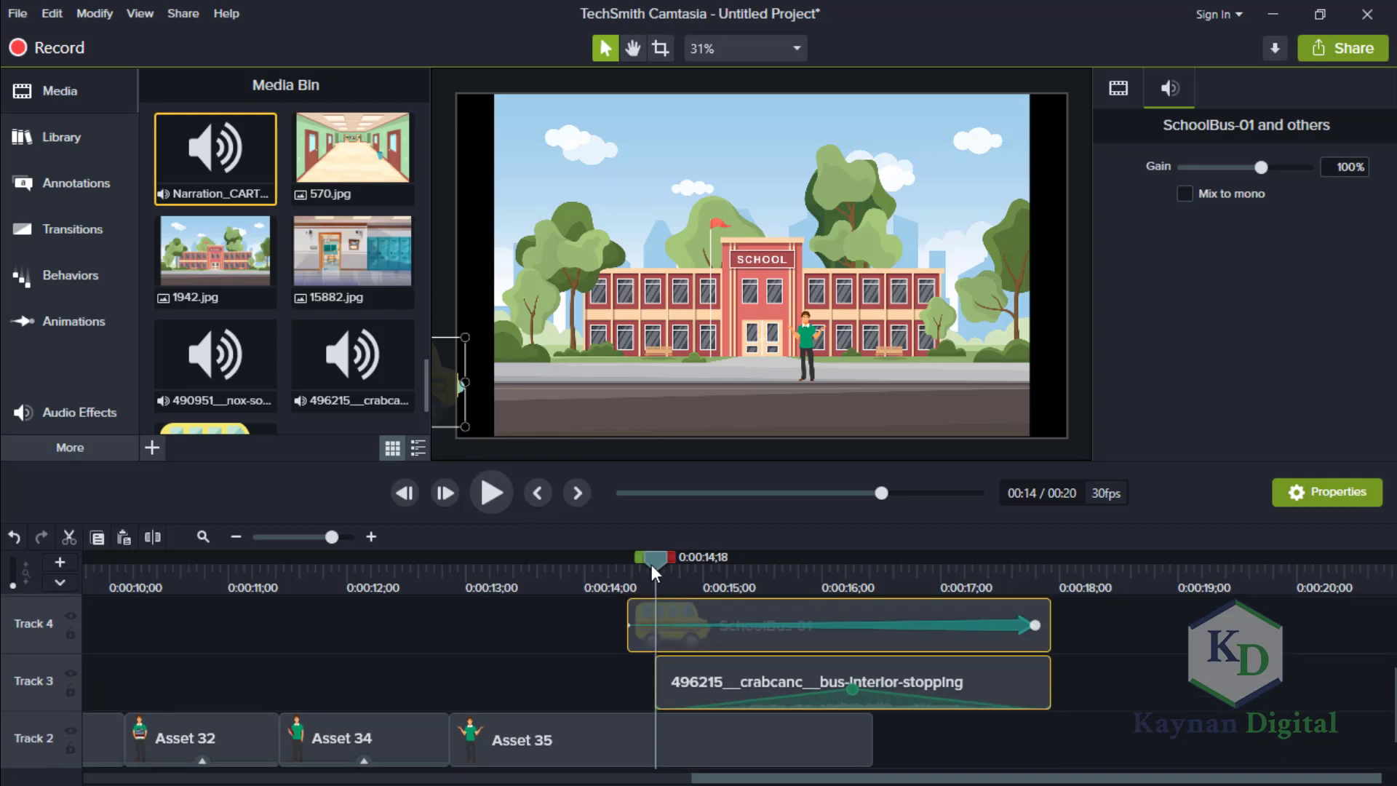
pyautogui.moveTo(652, 565); pyautogui.dragTo(586, 557)
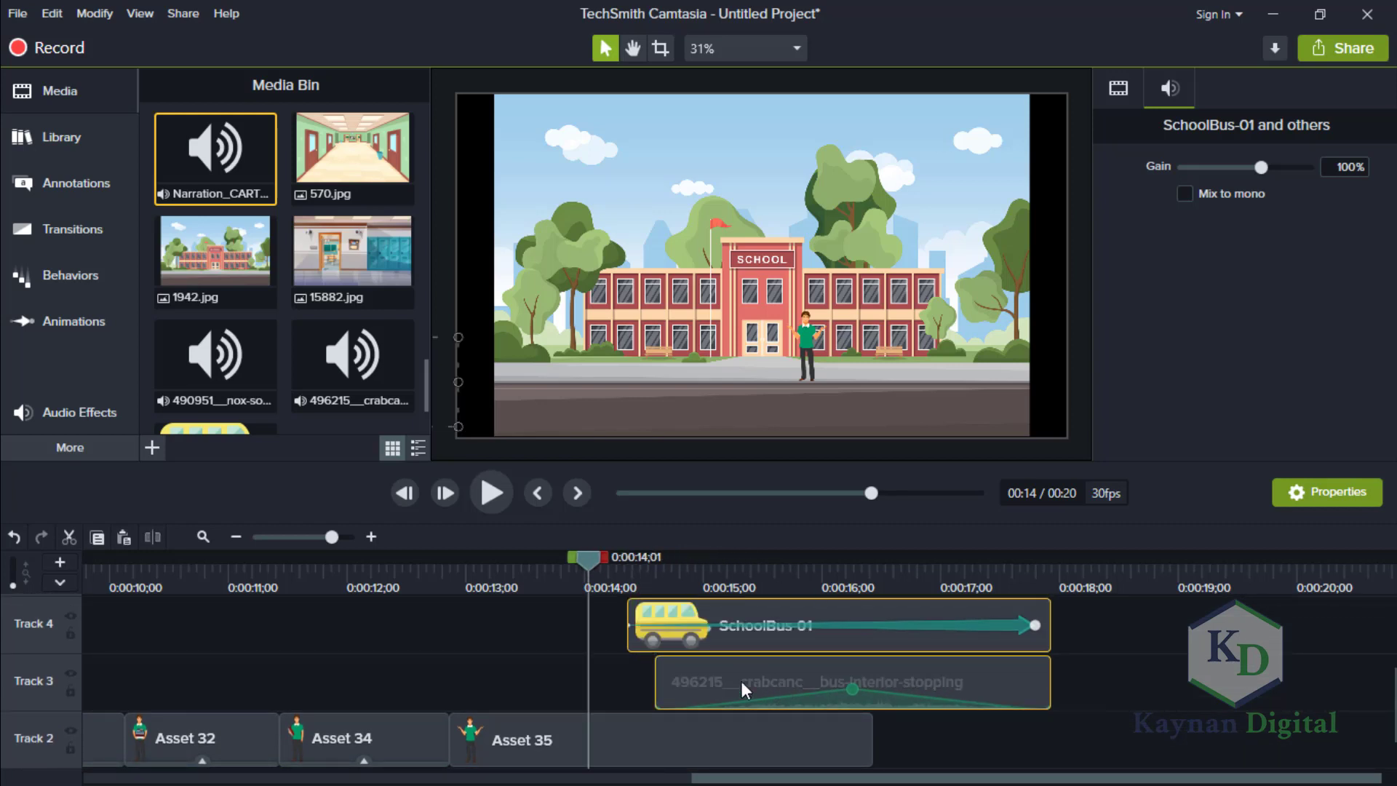
pyautogui.moveTo(741, 681); pyautogui.dragTo(763, 681)
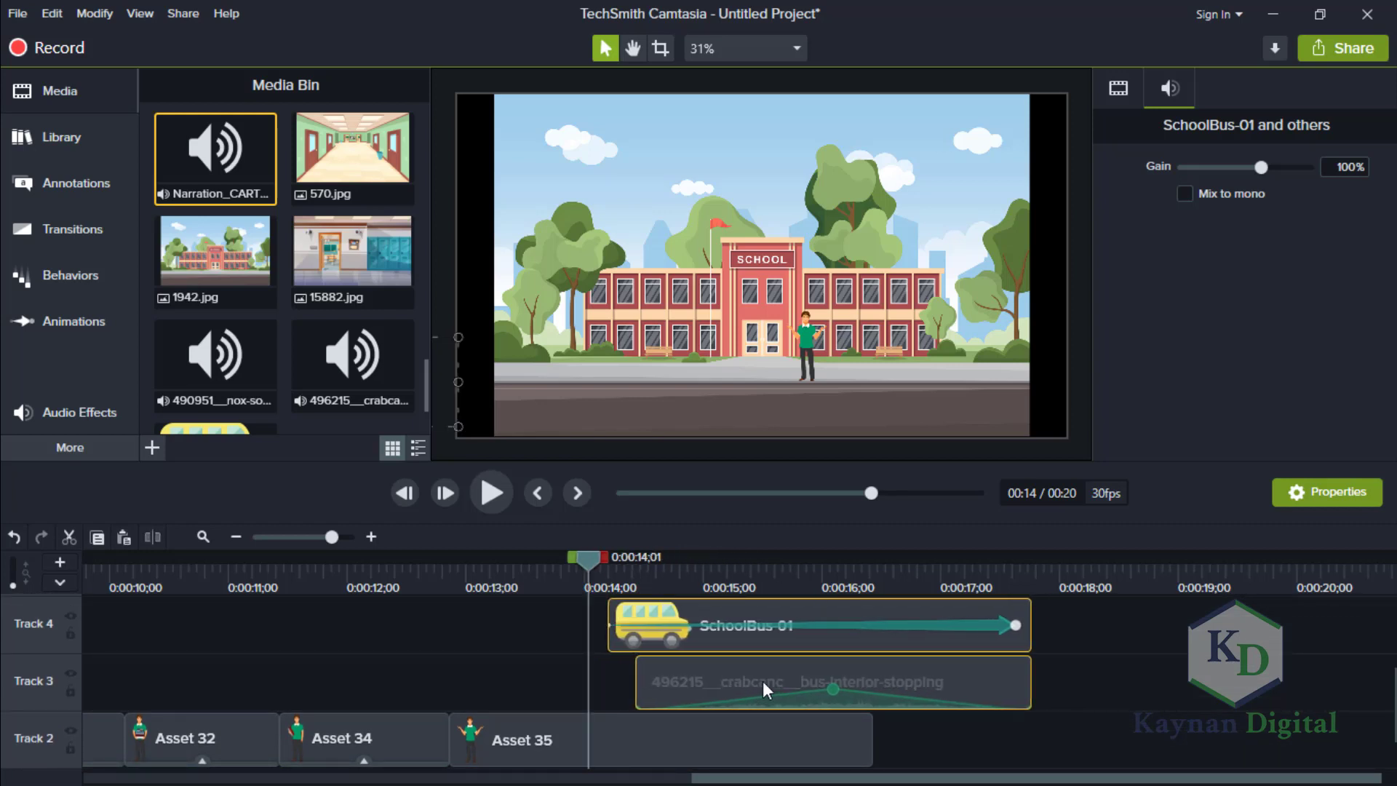
pyautogui.click(1182, 709)
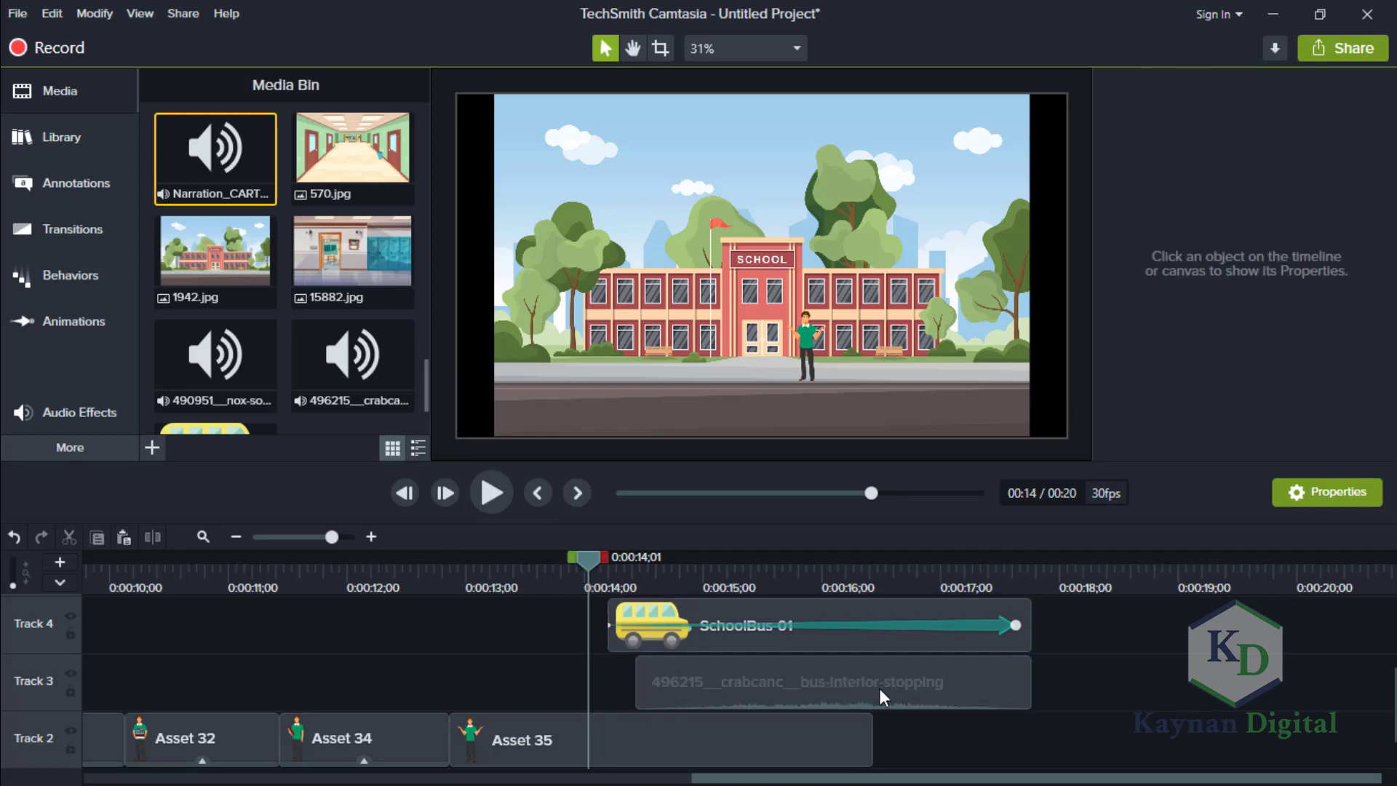
# Move SchoolBus-01 to start at about 0:00:14;18 and match the bus-interior-stopping clip on Track 3 to its start and end.
pyautogui.moveTo(879, 687); pyautogui.dragTo(868, 689)
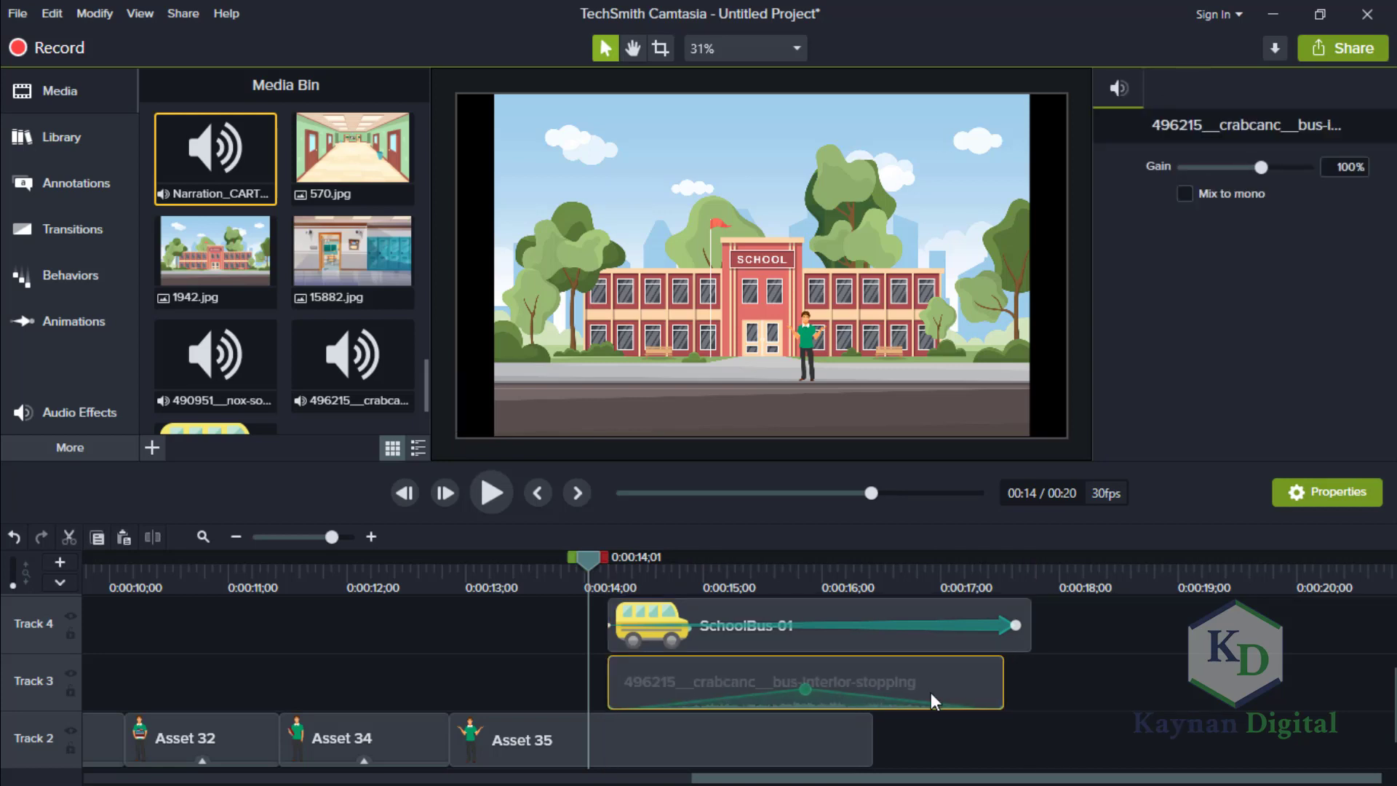
pyautogui.moveTo(1393, 684)
pyautogui.mouseDown()
pyautogui.moveTo(1392, 645)
pyautogui.moveTo(1393, 662)
pyautogui.mouseUp()
pyautogui.moveTo(1004, 732); pyautogui.dragTo(1021, 730)
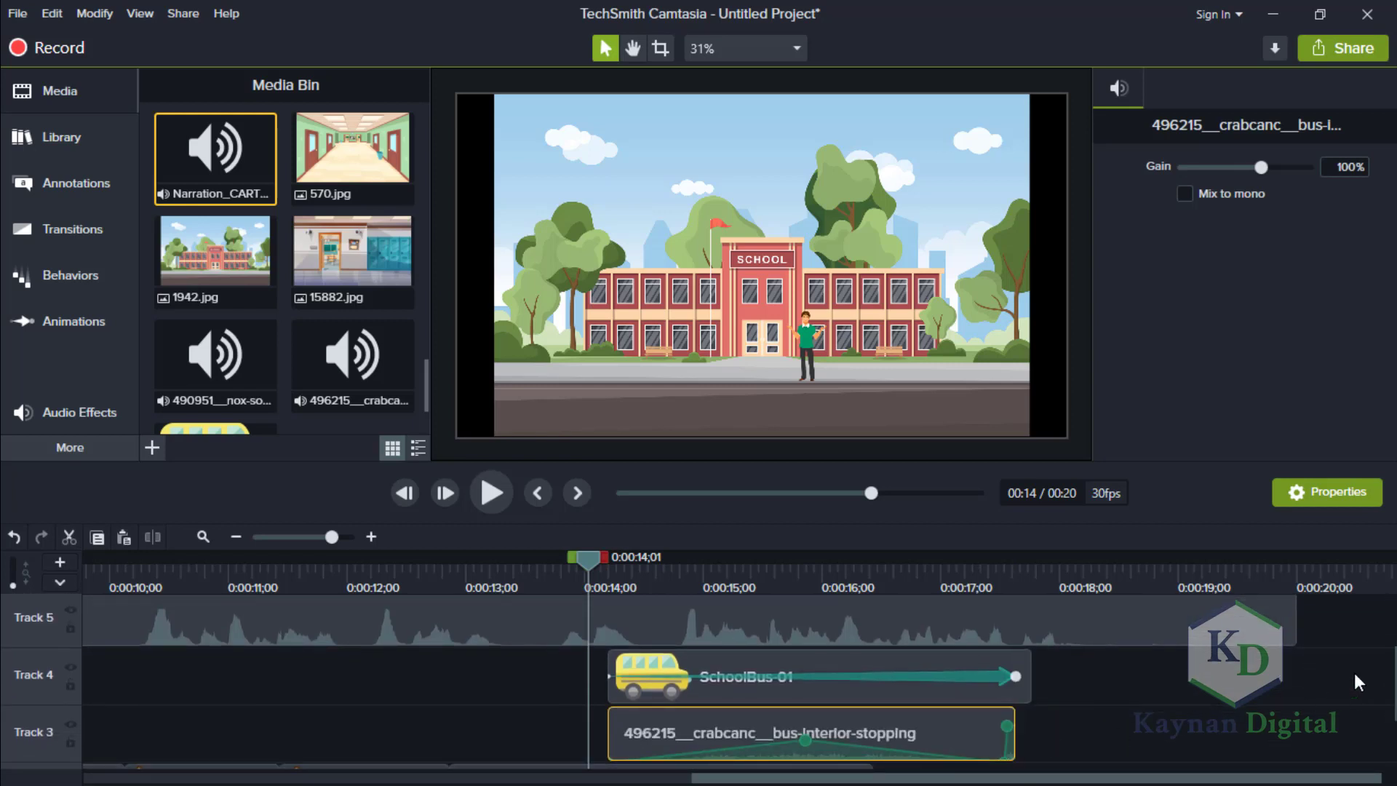
pyautogui.moveTo(873, 657); pyautogui.dragTo(923, 653)
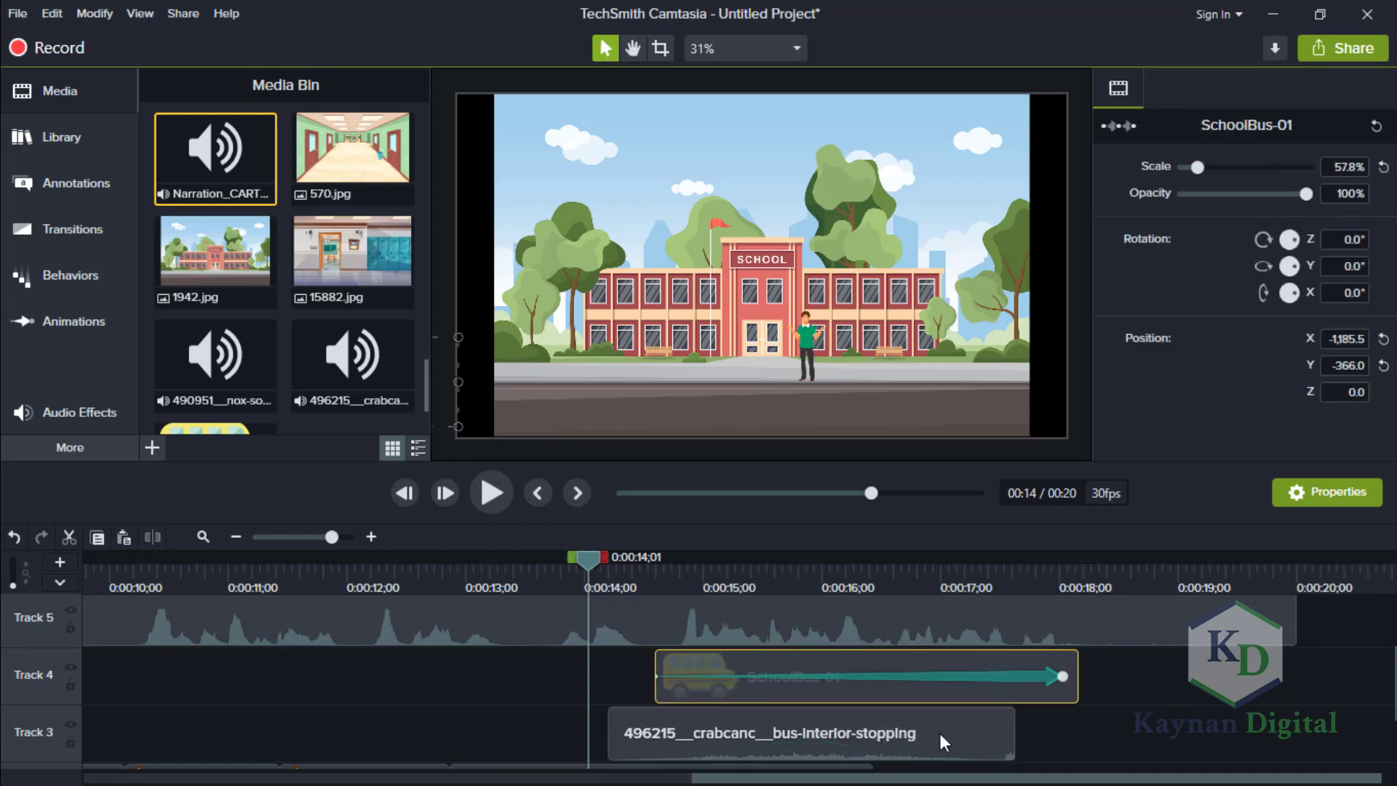
pyautogui.moveTo(940, 732); pyautogui.dragTo(1086, 736)
pyautogui.scroll(-3, 1391, 712)
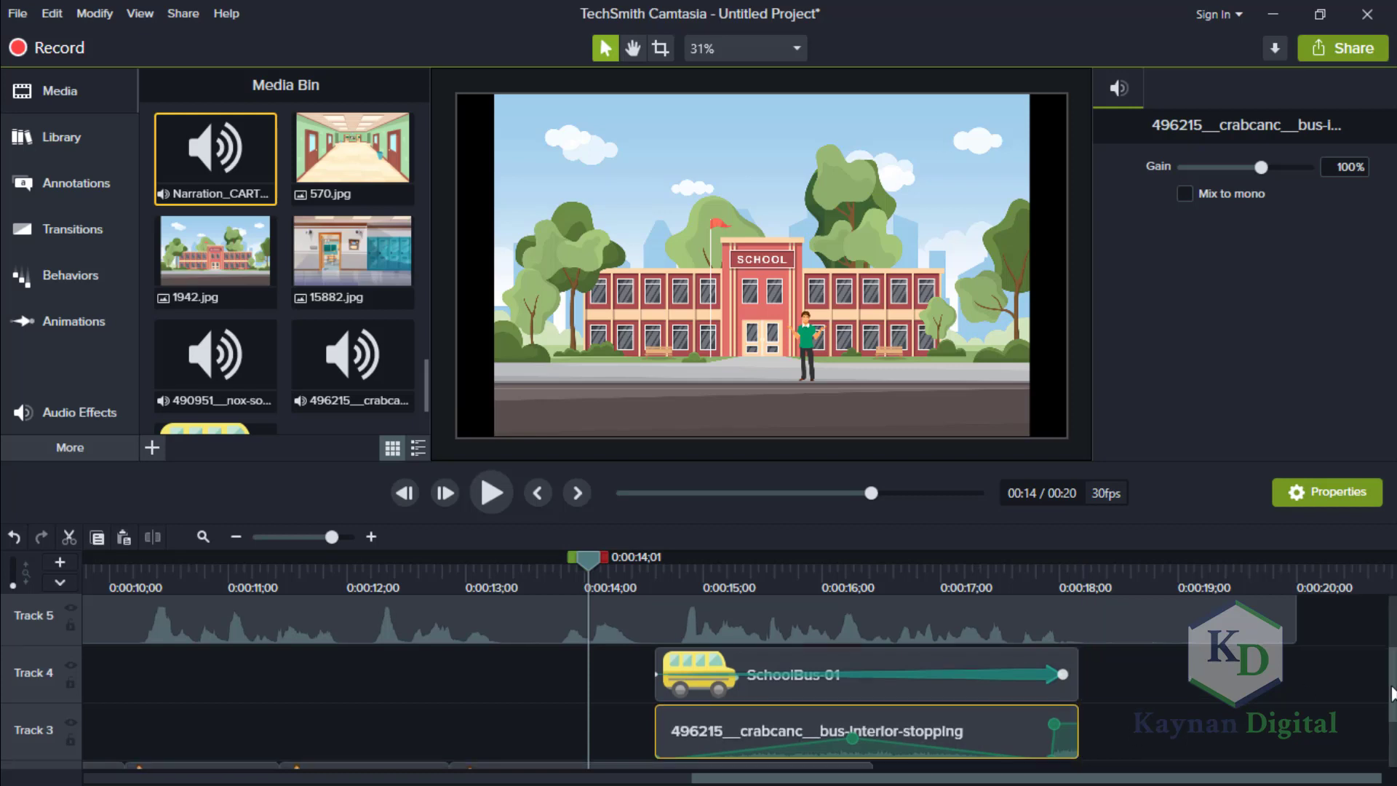
# Shift Asset 35 slightly later on Track 2, and extend it and the 1942 clip on Track 1 to about the bus sound's end.
pyautogui.scroll(-2, 1392, 711)
pyautogui.scroll(4, 1392, 713)
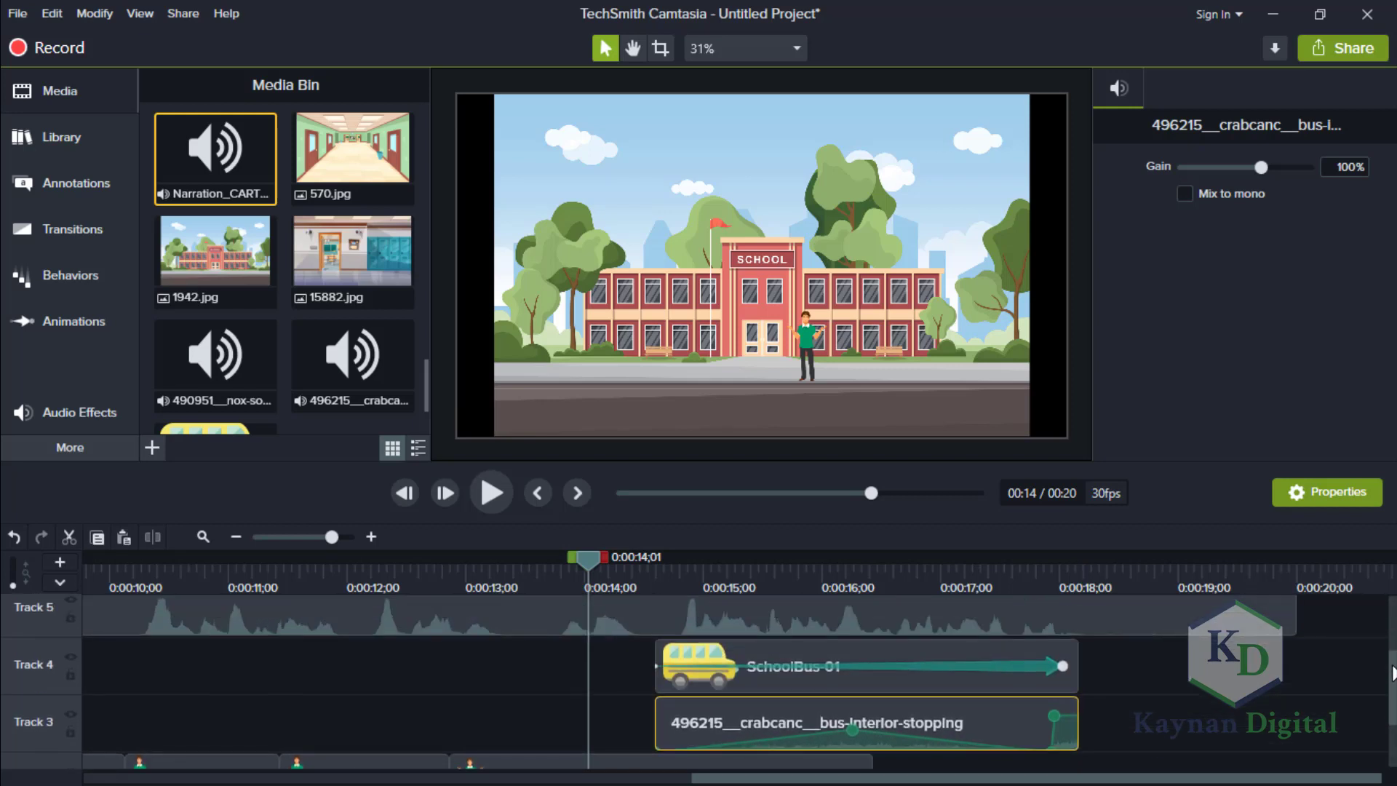
pyautogui.scroll(-3, 1394, 716)
pyautogui.moveTo(1395, 718); pyautogui.dragTo(1394, 730)
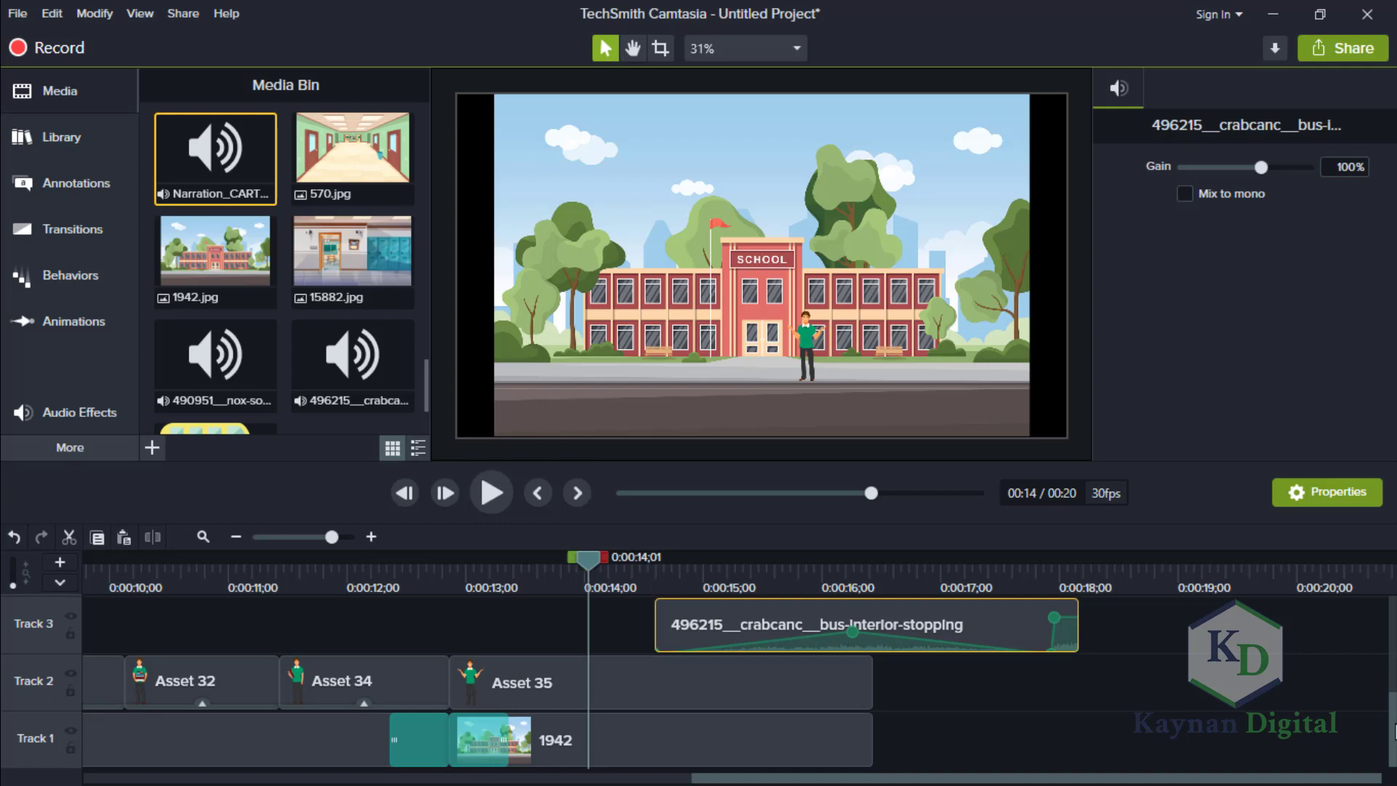
pyautogui.moveTo(788, 688); pyautogui.dragTo(821, 683)
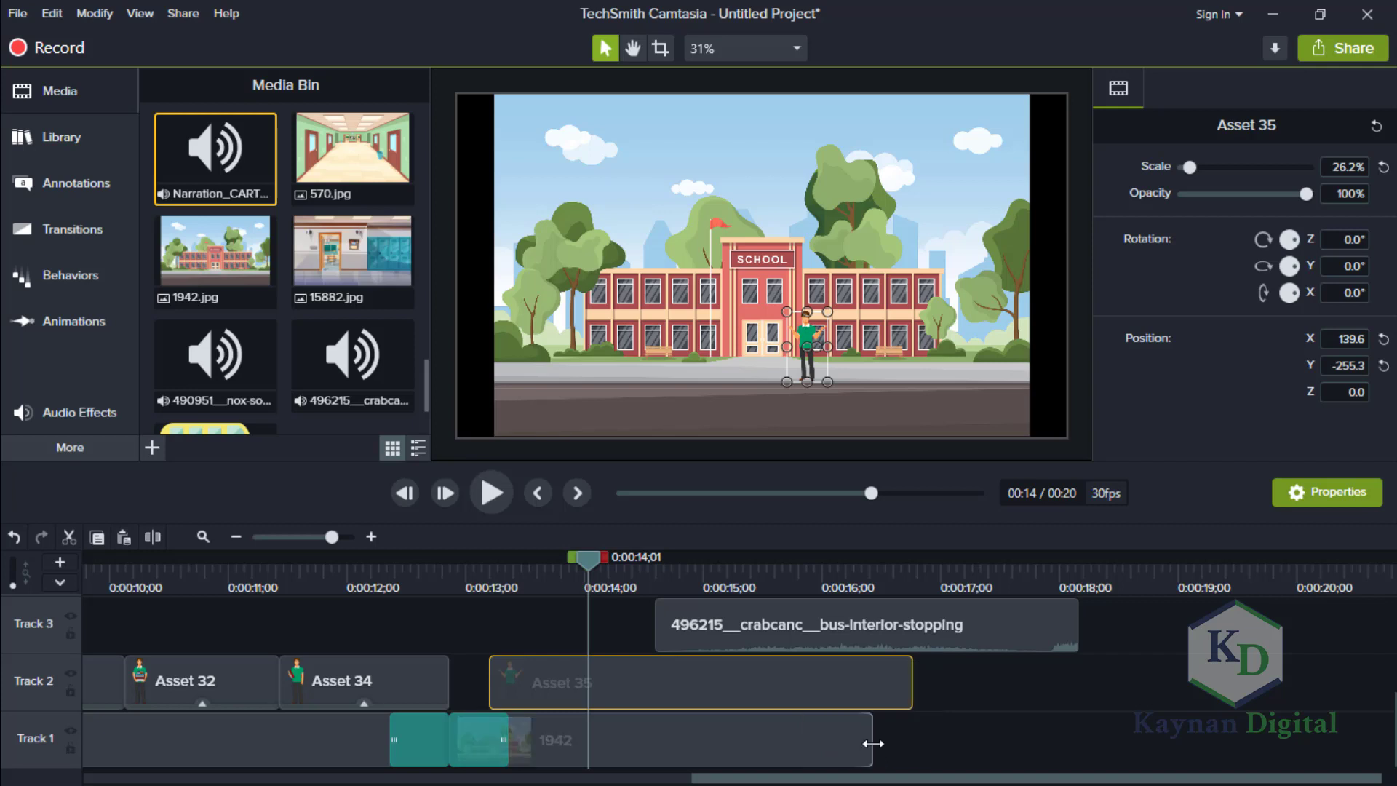
pyautogui.moveTo(873, 744); pyautogui.dragTo(1077, 739)
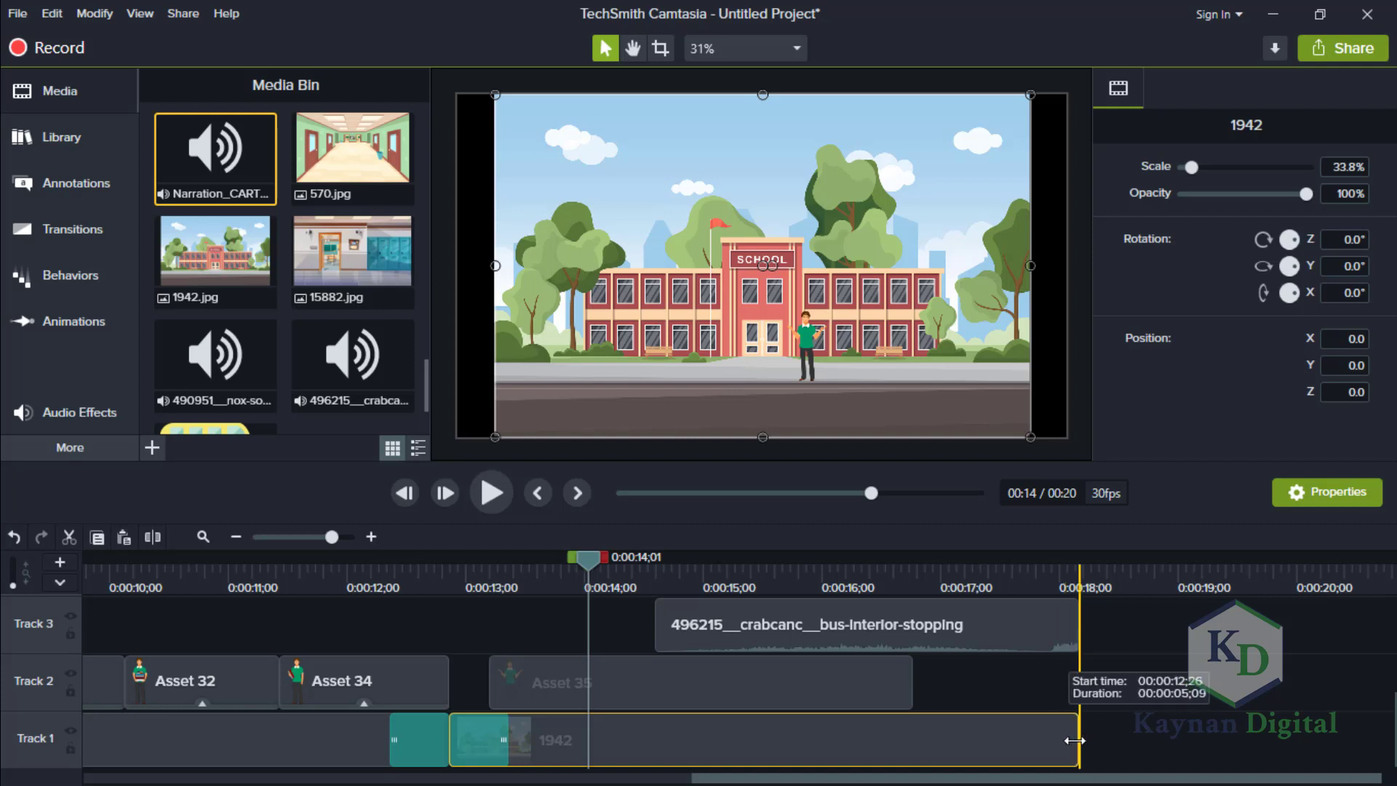
pyautogui.click(906, 681)
pyautogui.moveTo(912, 677); pyautogui.dragTo(1083, 676)
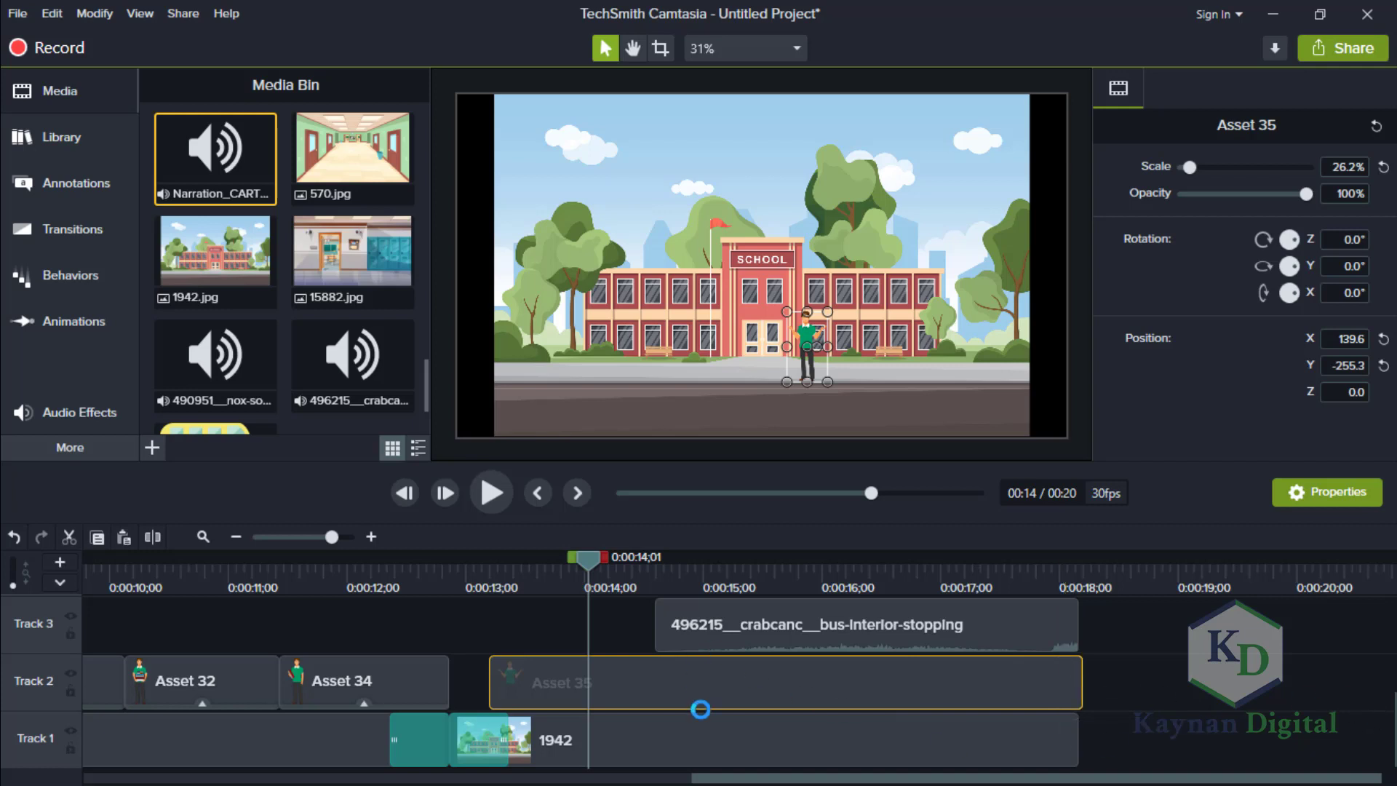
# Look over the arranged clips on all tracks, from the bus scene back to the start of the narration.
pyautogui.moveTo(746, 780); pyautogui.dragTo(696, 780)
pyautogui.moveTo(1394, 713); pyautogui.dragTo(1395, 672)
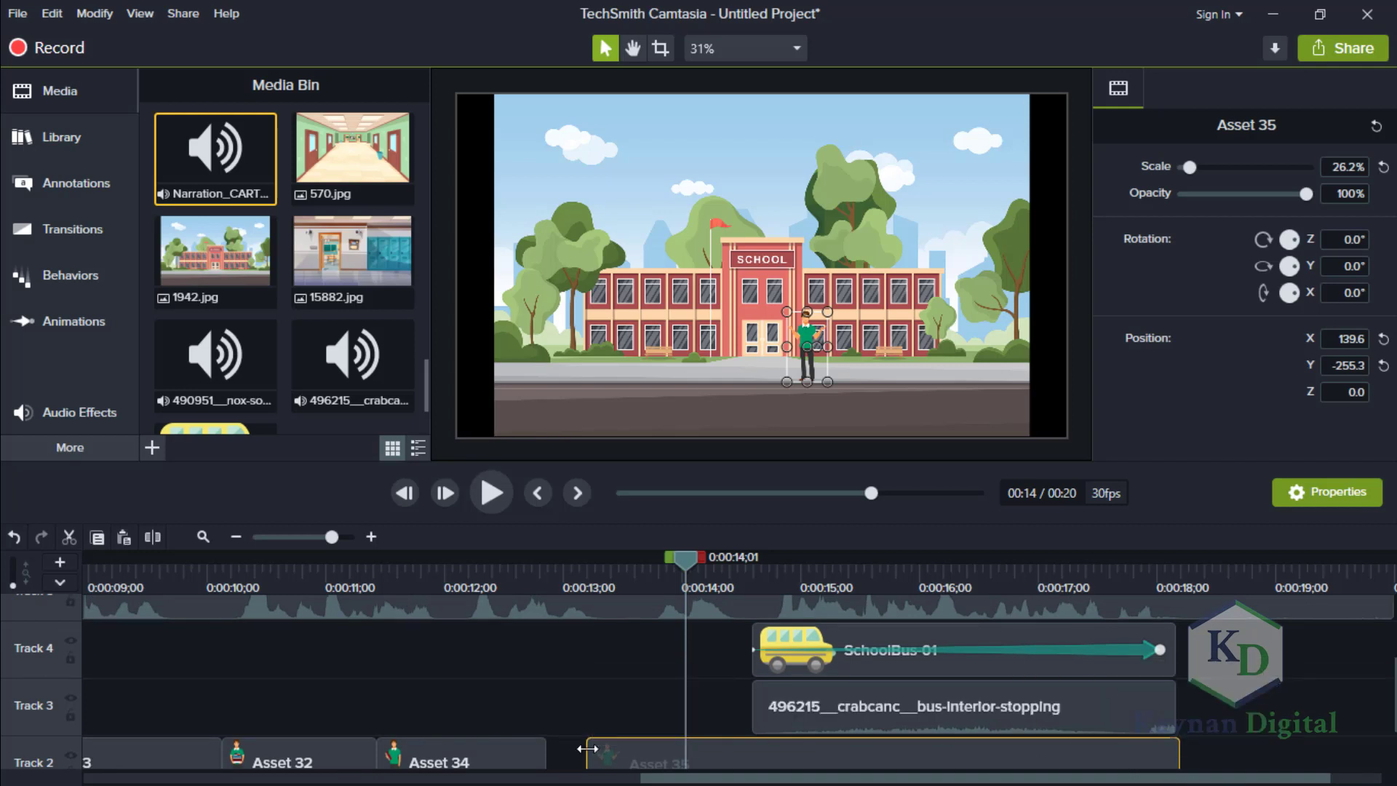
pyautogui.scroll(-3, 1393, 744)
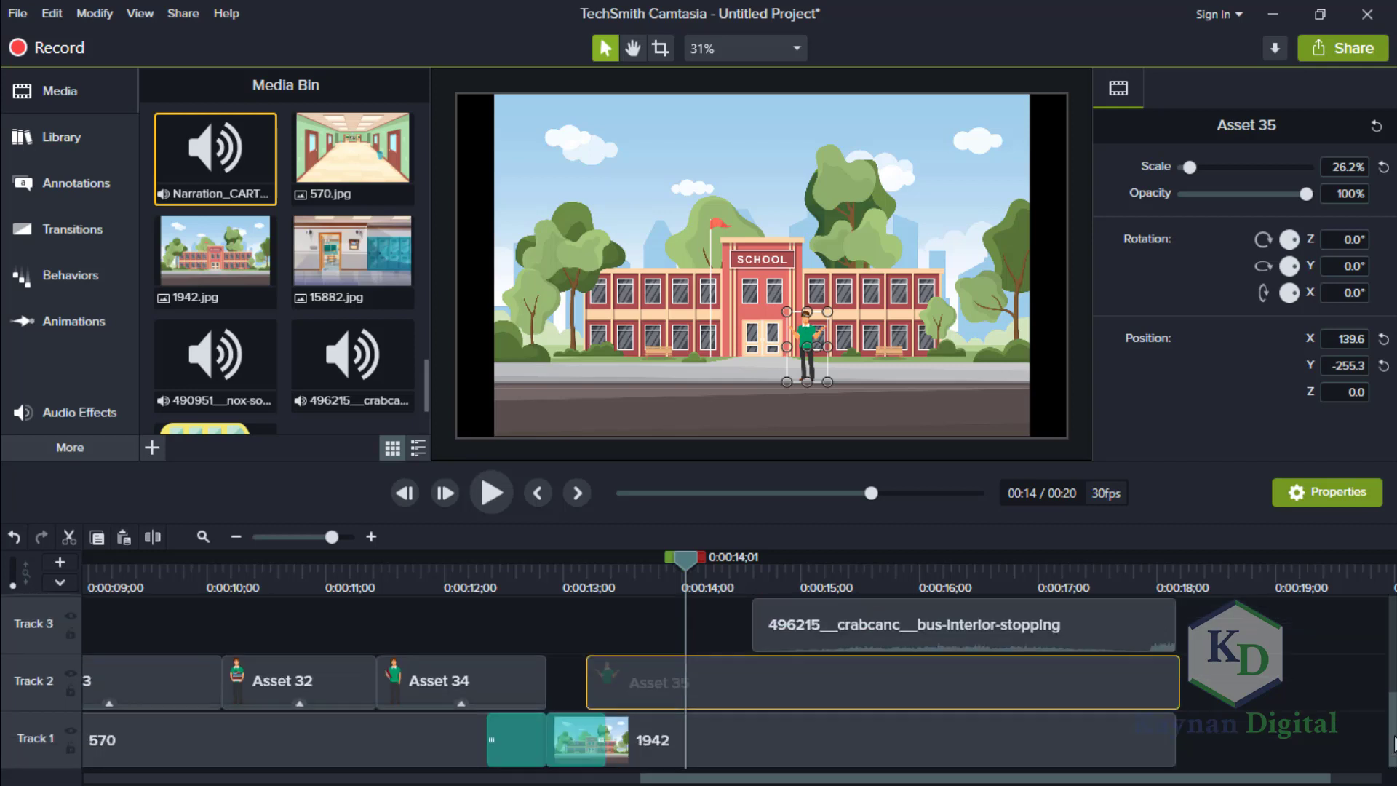
pyautogui.scroll(8, 1393, 743)
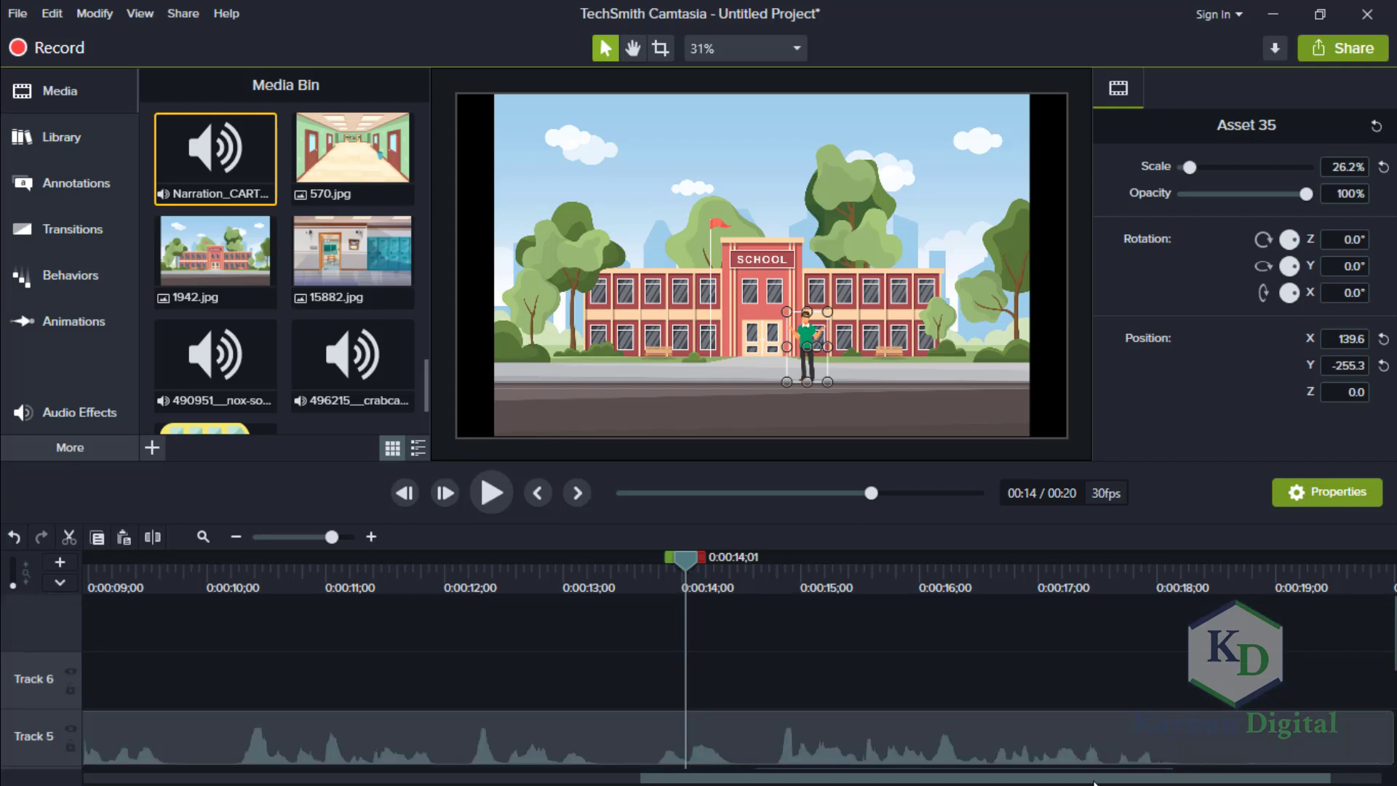
pyautogui.moveTo(1094, 781); pyautogui.dragTo(275, 764)
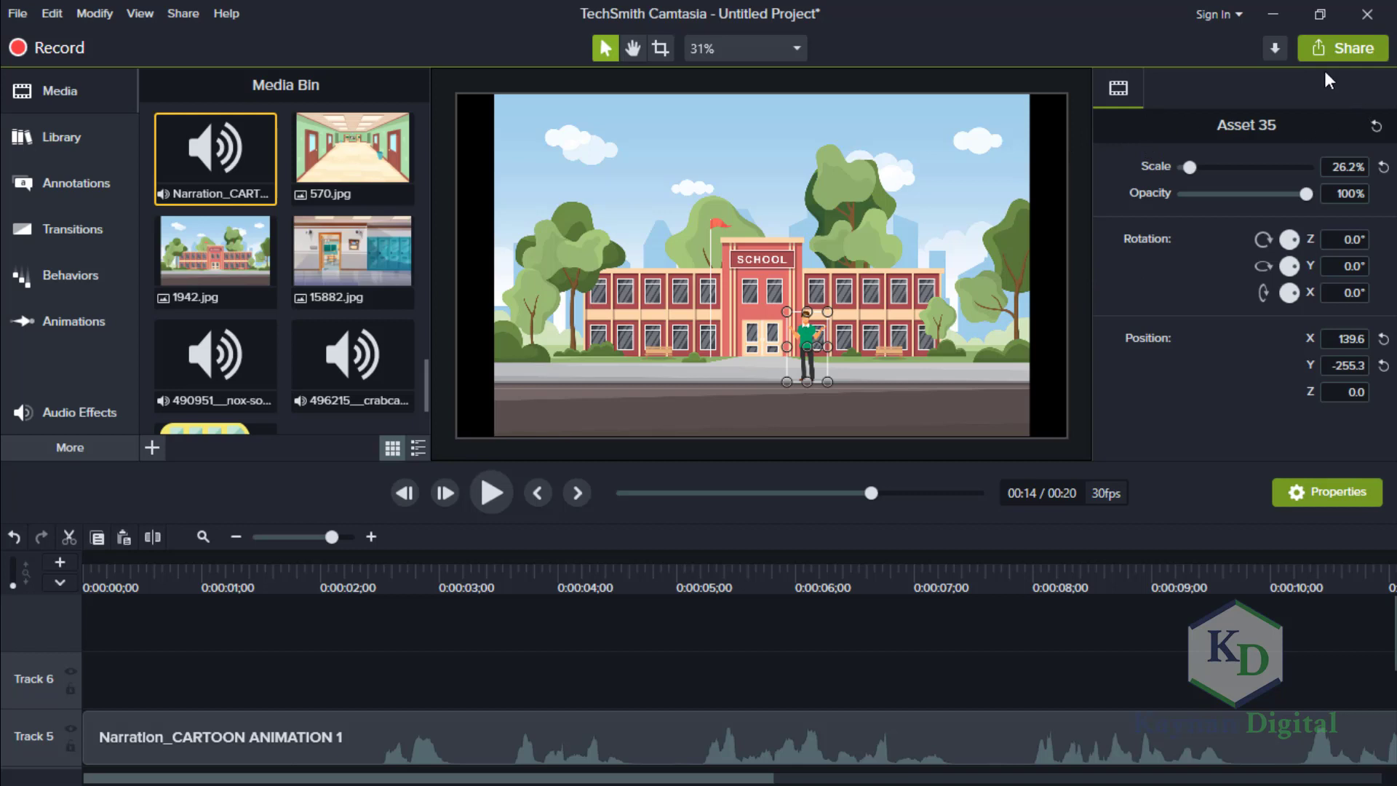
pyautogui.moveTo(768, 778); pyautogui.dragTo(604, 757)
# Start a local file export with custom production settings, the MP4 - Smart Player (HTML5) format and the default player options.
pyautogui.click(1346, 46)
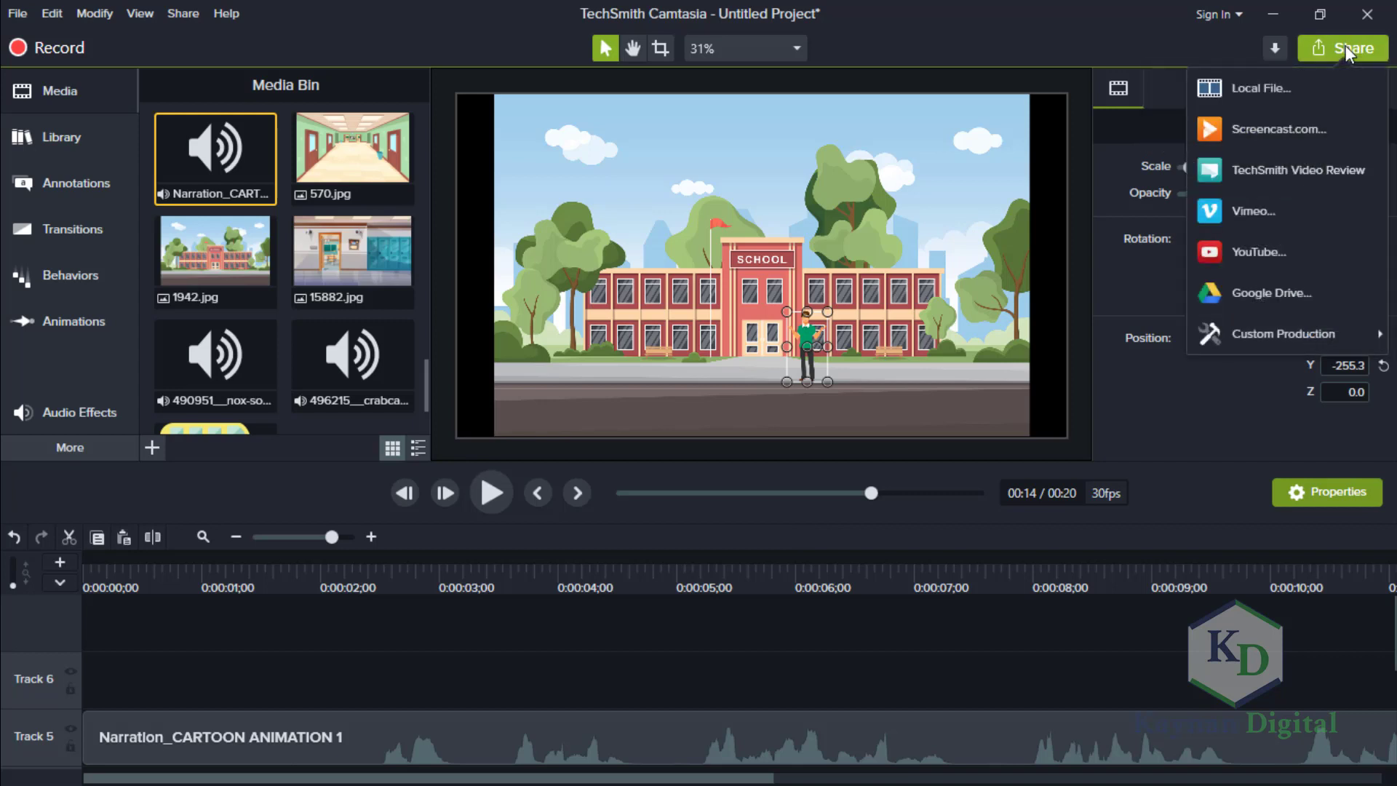
pyautogui.click(1261, 88)
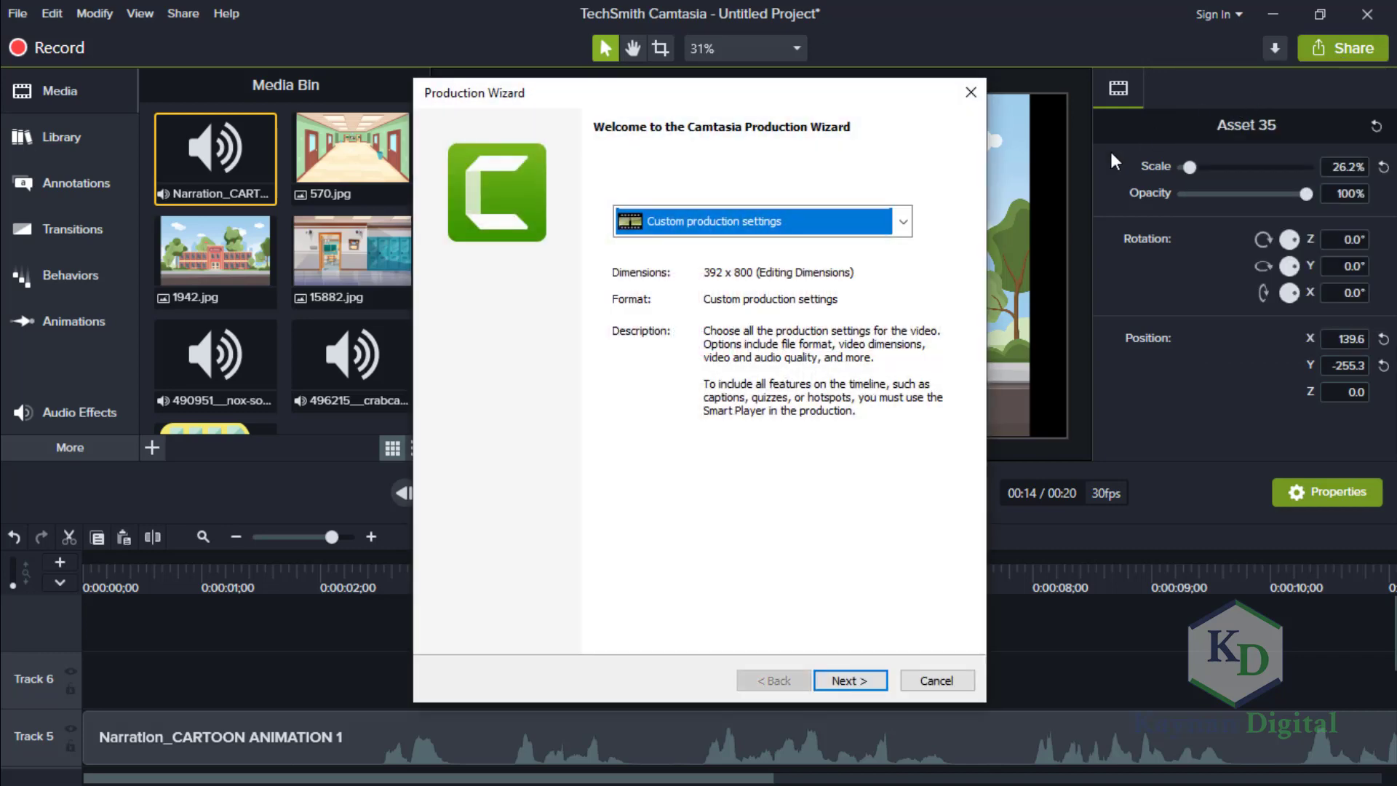
pyautogui.click(903, 223)
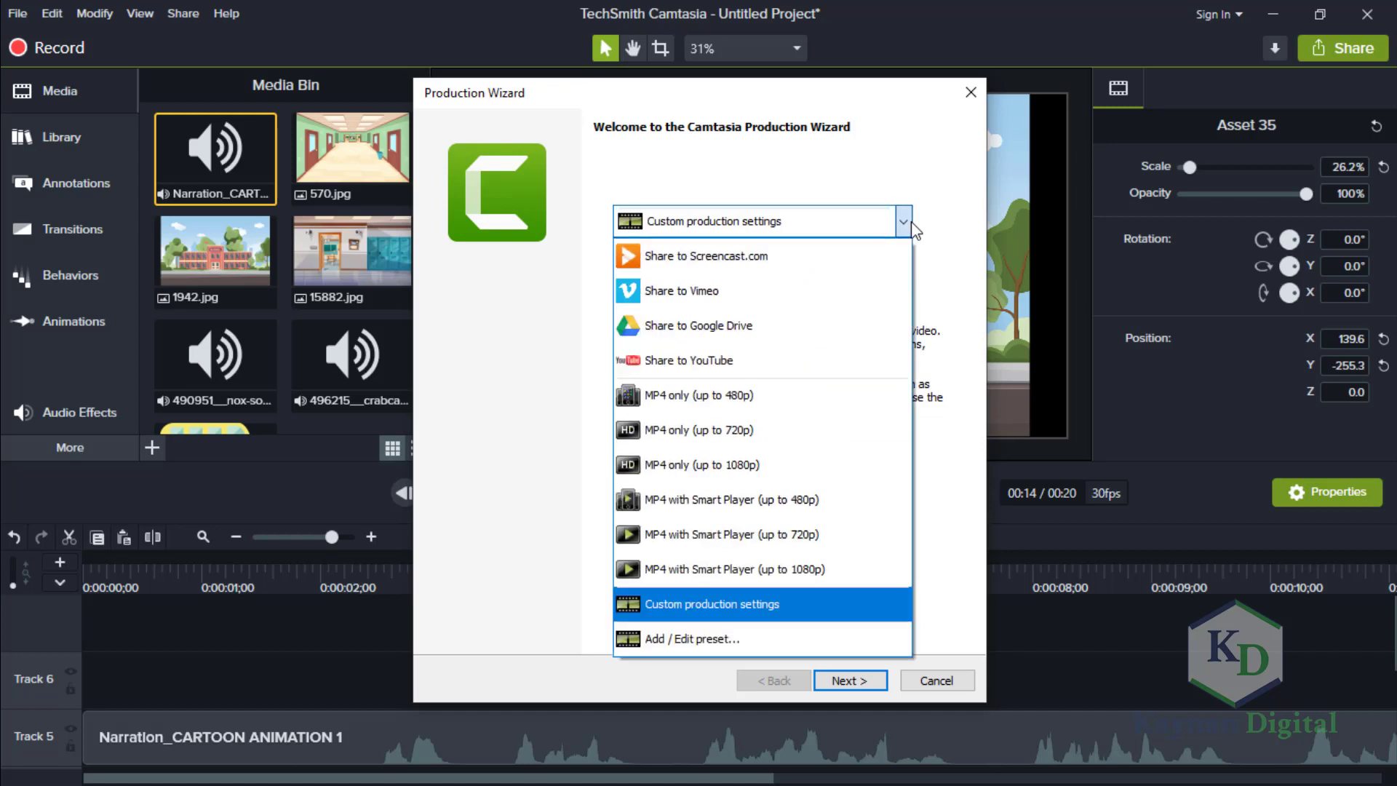
pyautogui.click(910, 226)
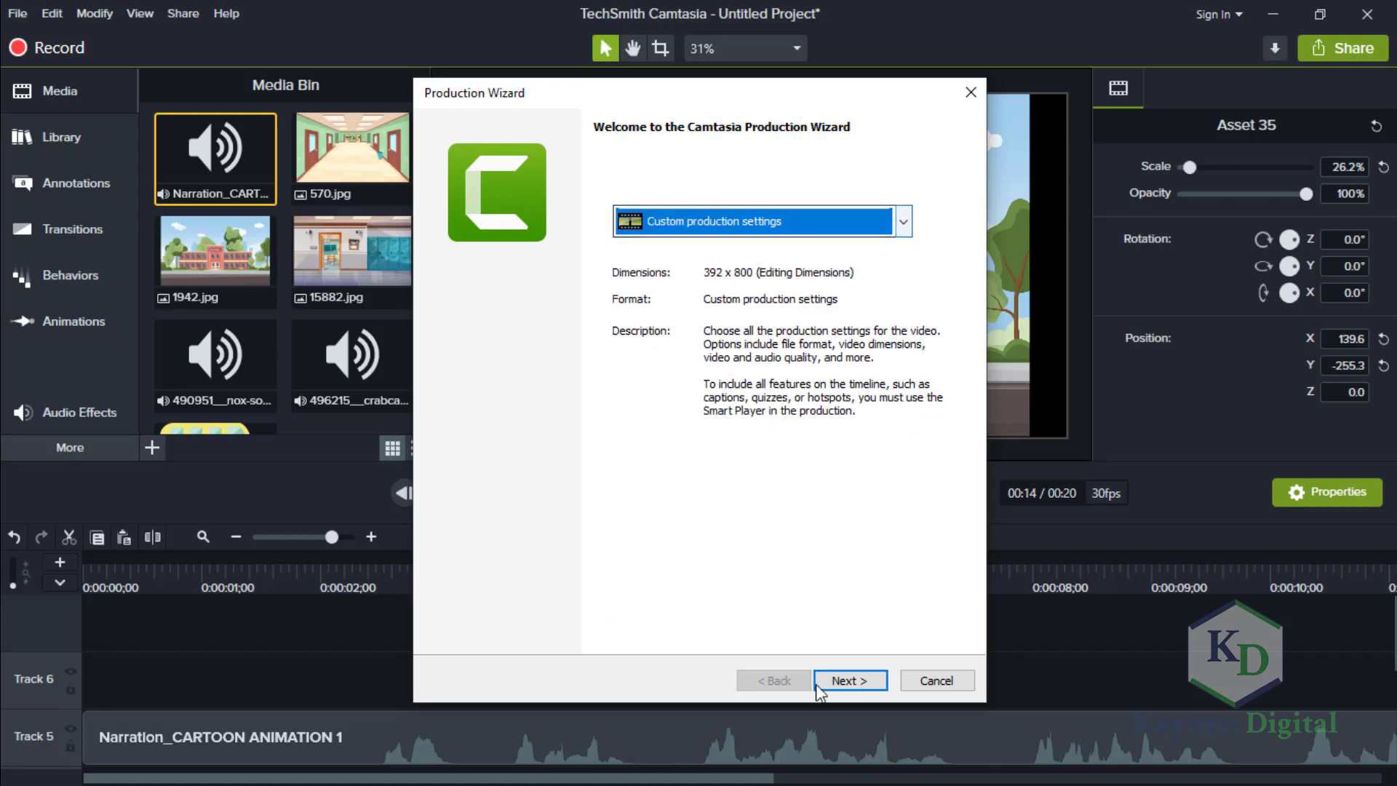
pyautogui.click(852, 680)
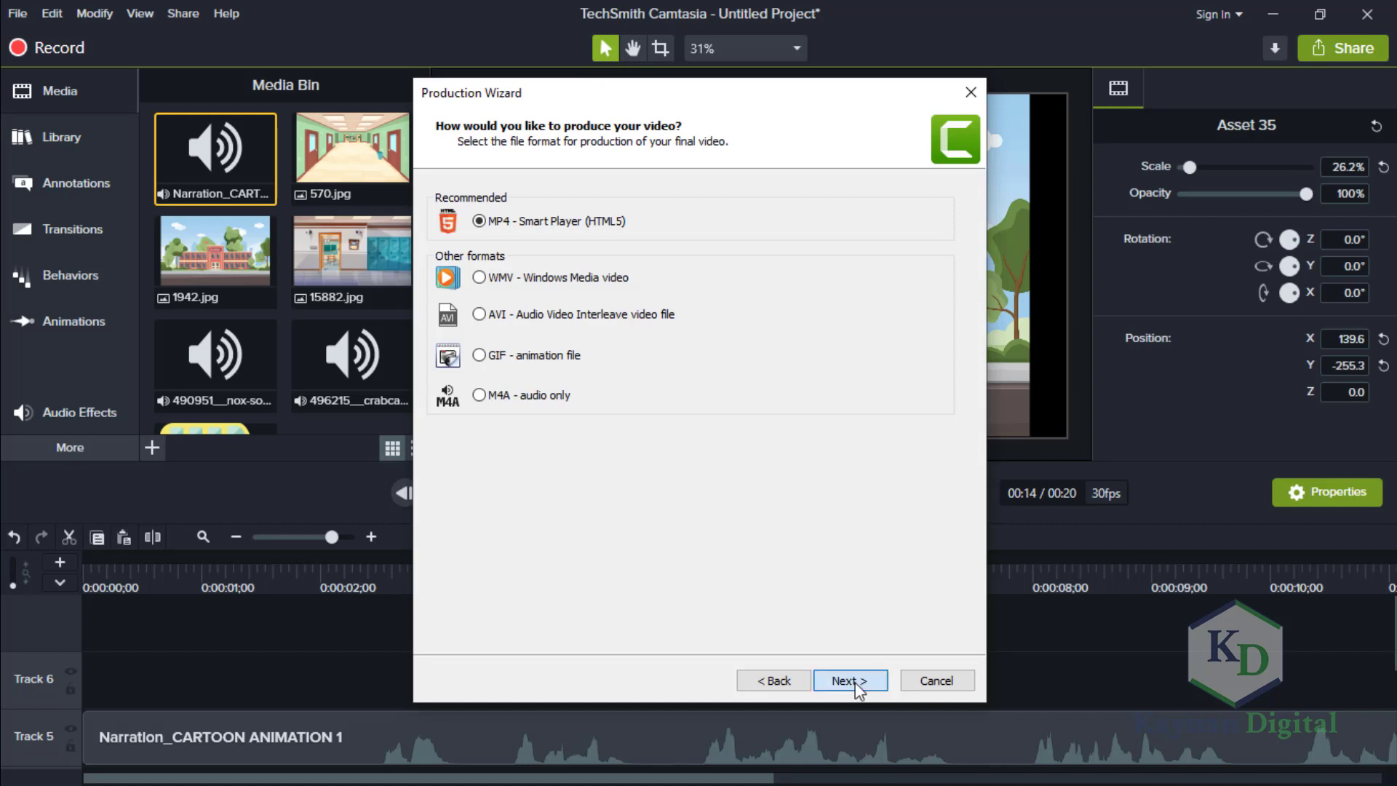
pyautogui.click(855, 682)
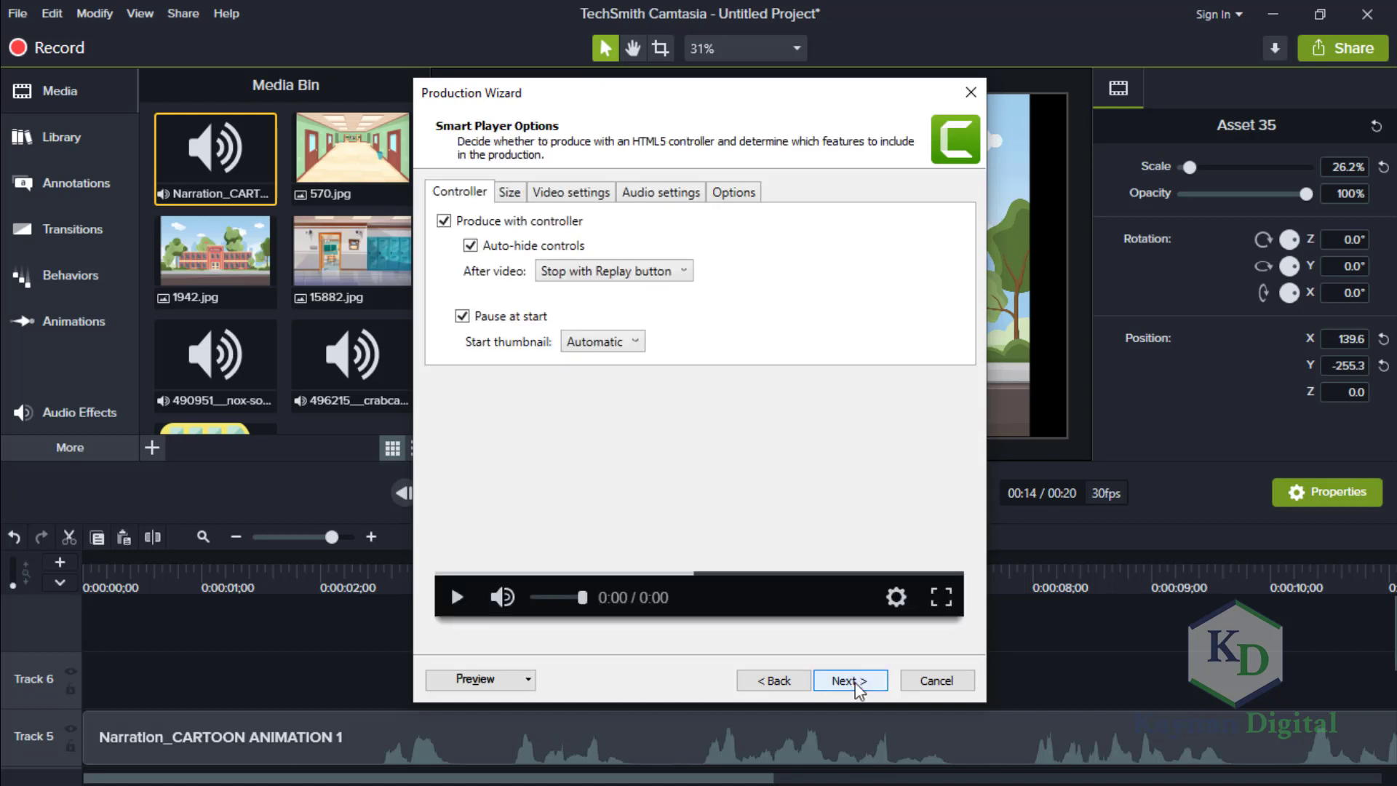
pyautogui.click(854, 682)
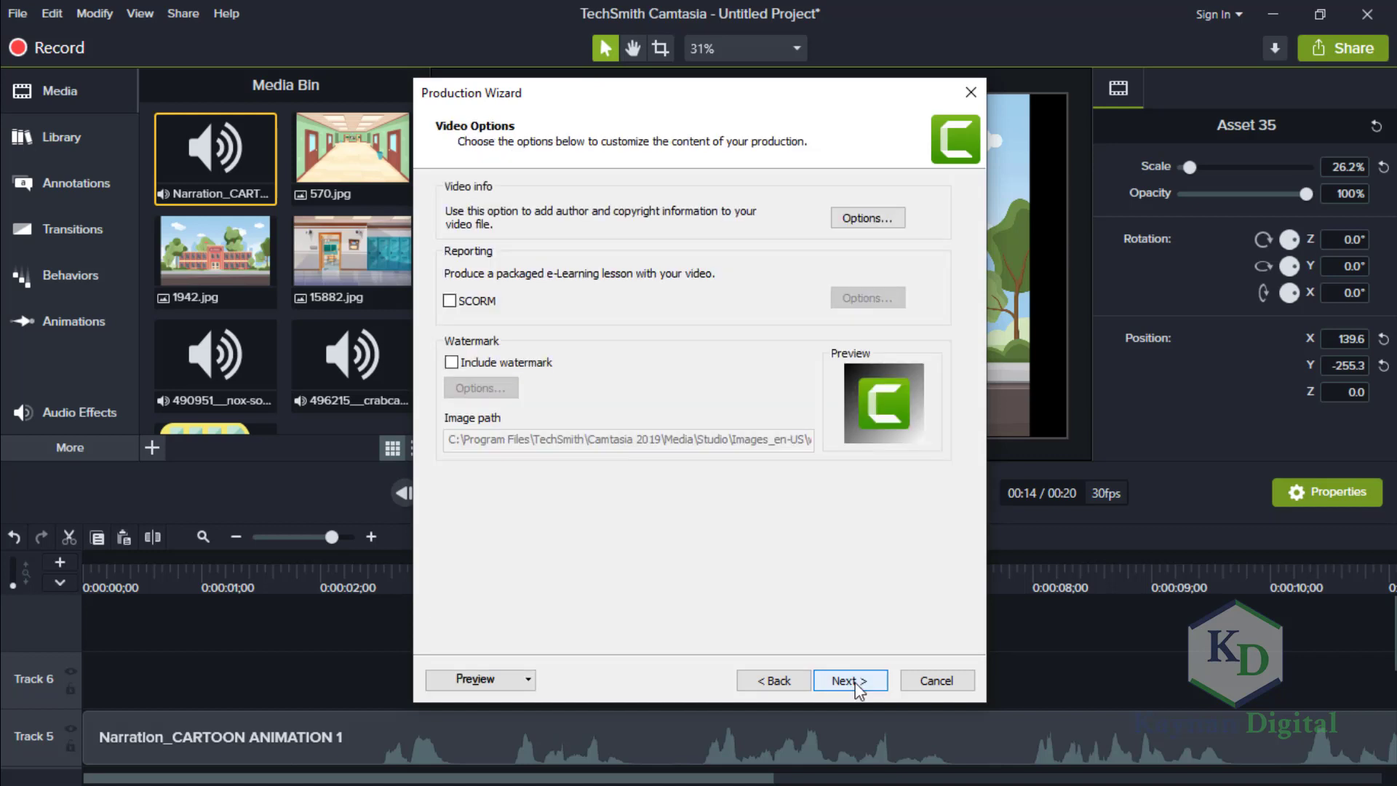
# Accept the default video options, name the production CARTOON and render it into the VIDEO EDITING folder.
pyautogui.click(850, 681)
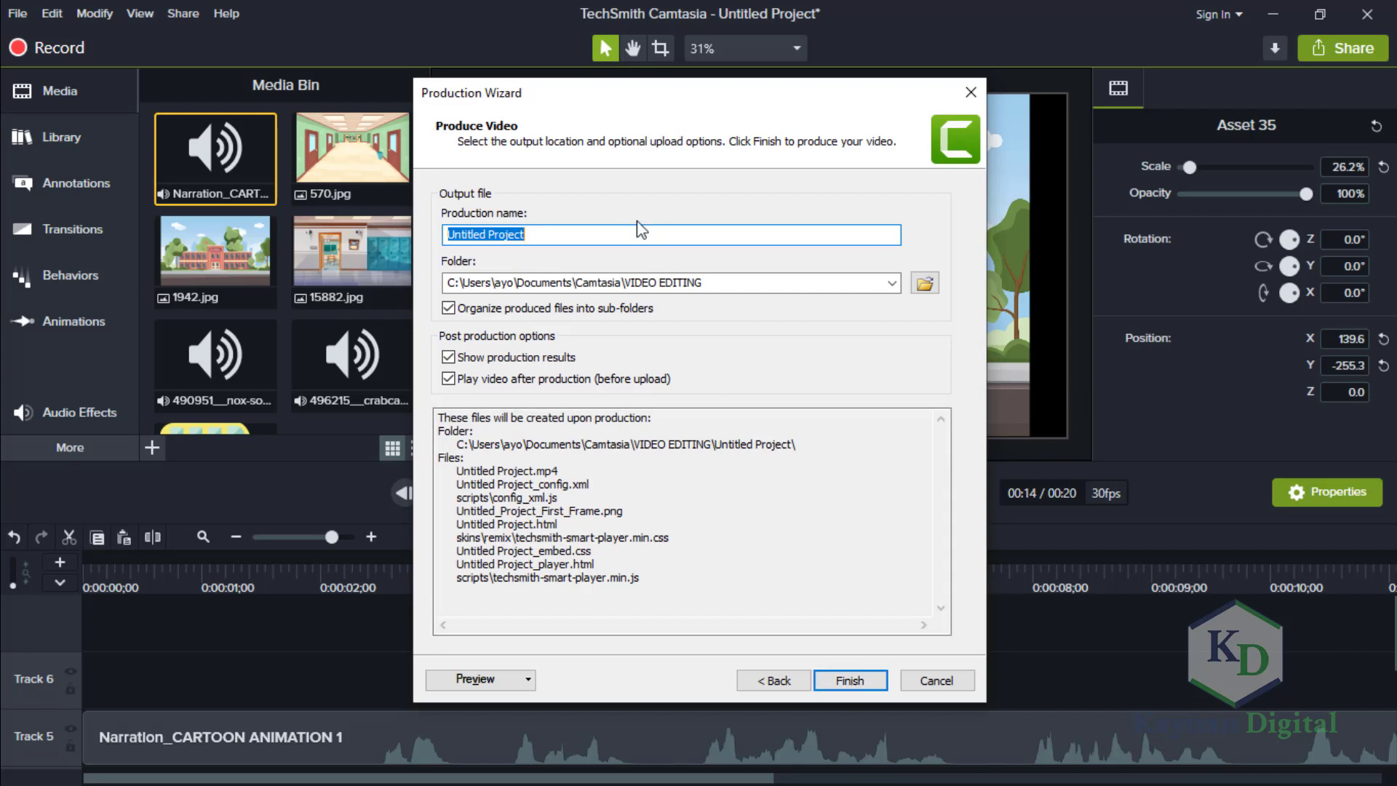
pyautogui.write('CARTOON')
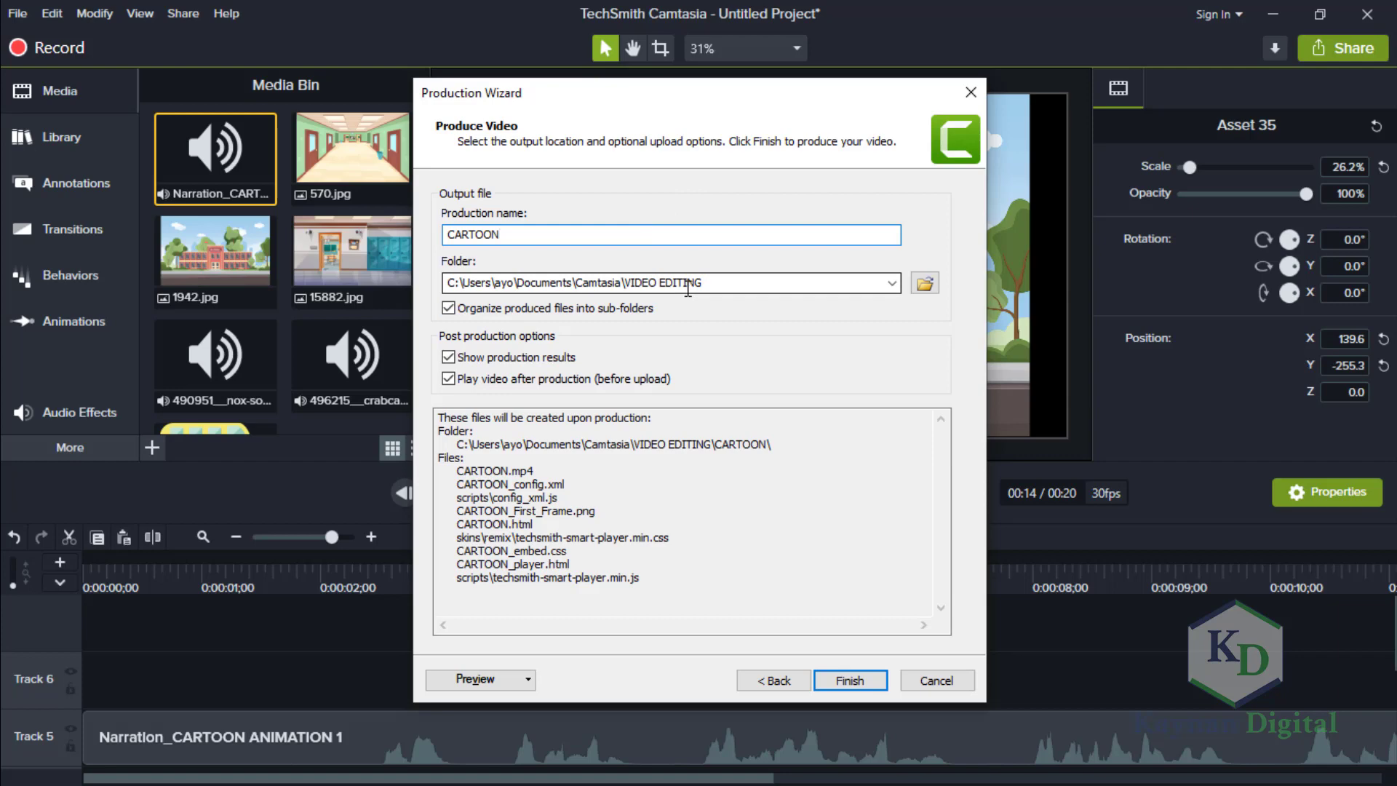
pyautogui.click(844, 680)
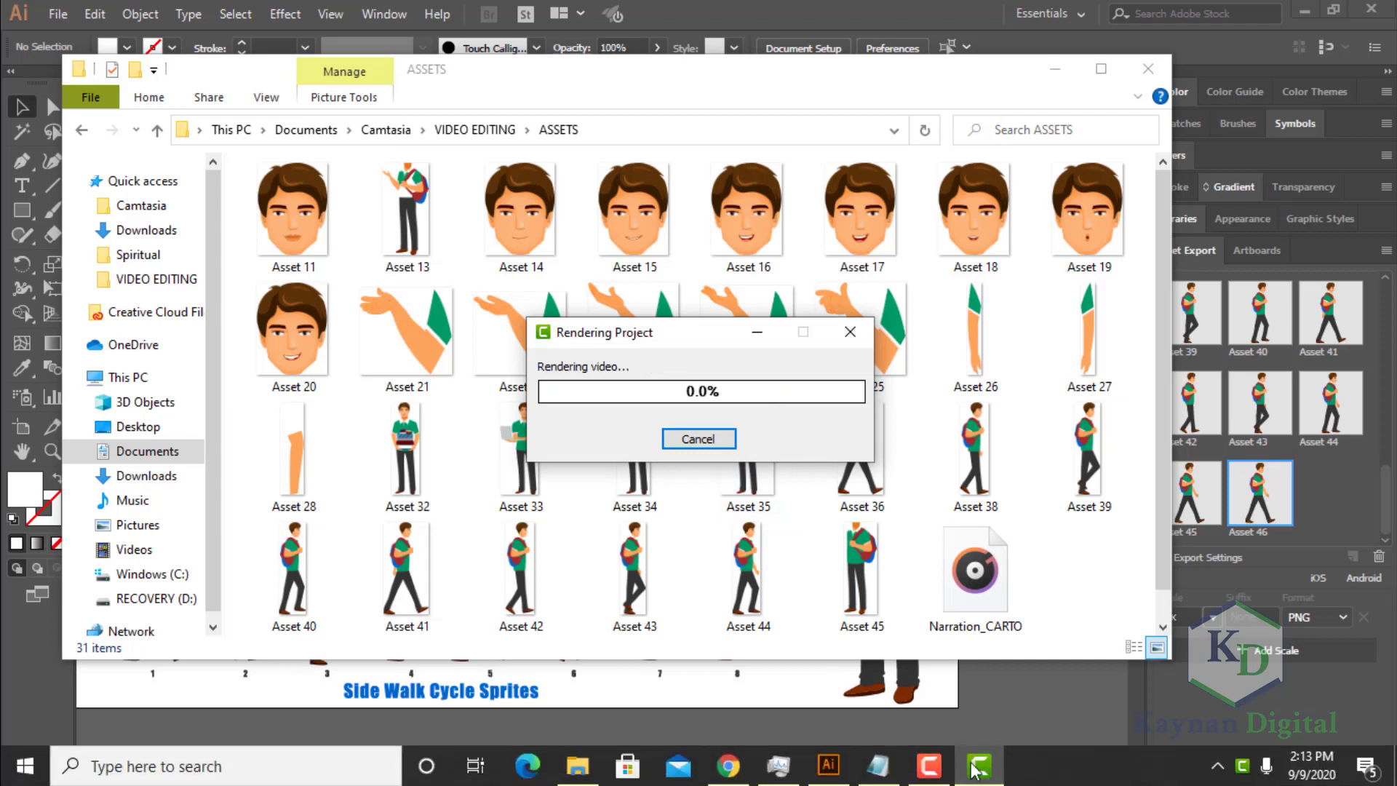
pyautogui.moveTo(935, 769)
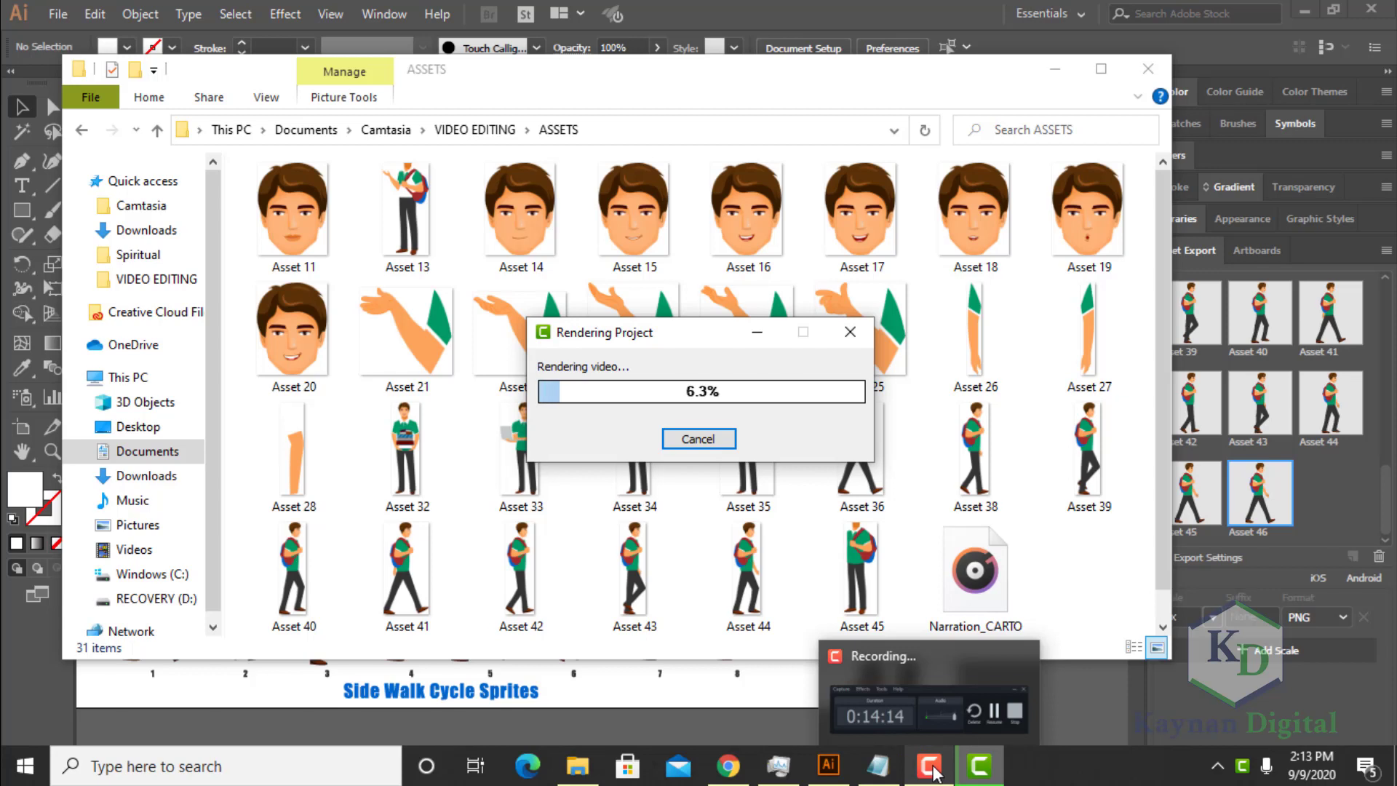
pyautogui.click(931, 767)
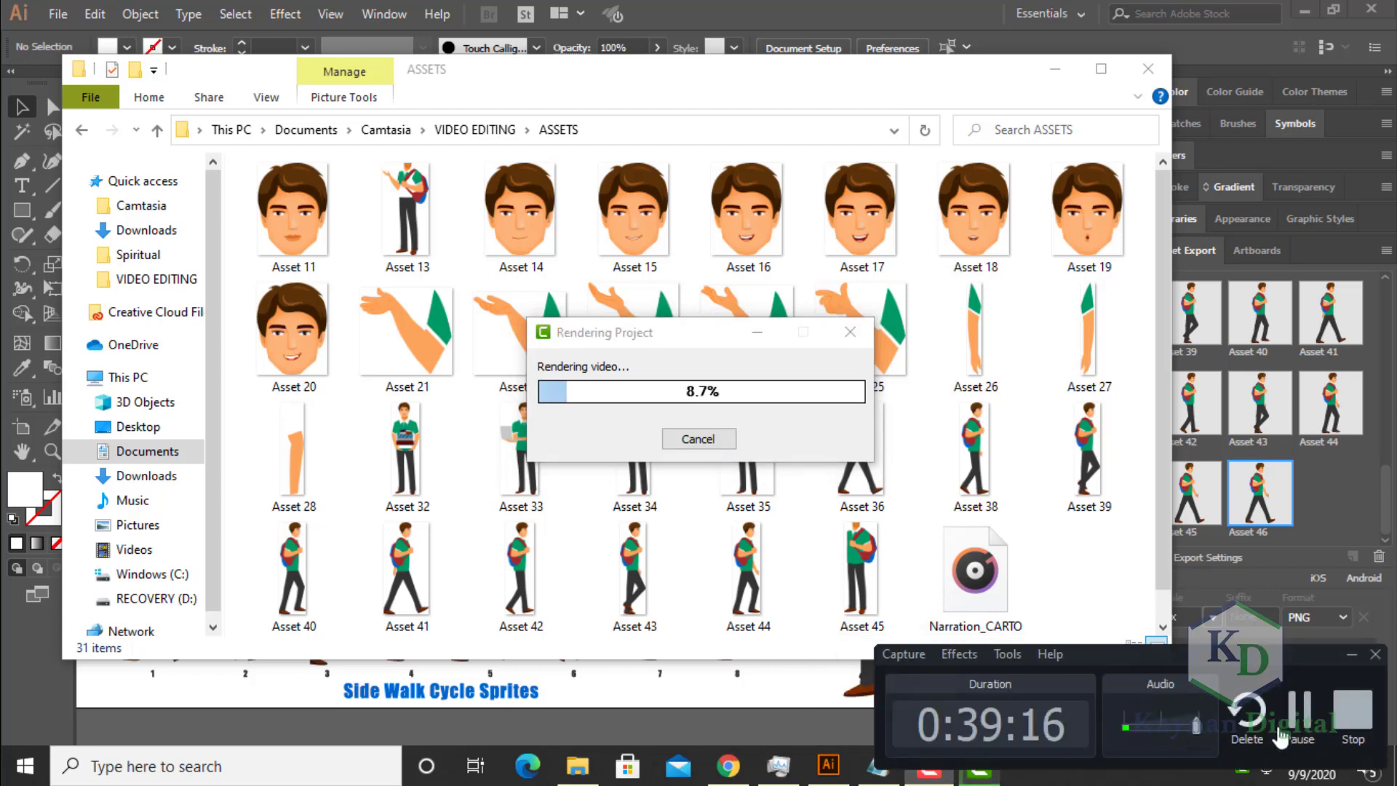
pyautogui.click(1297, 721)
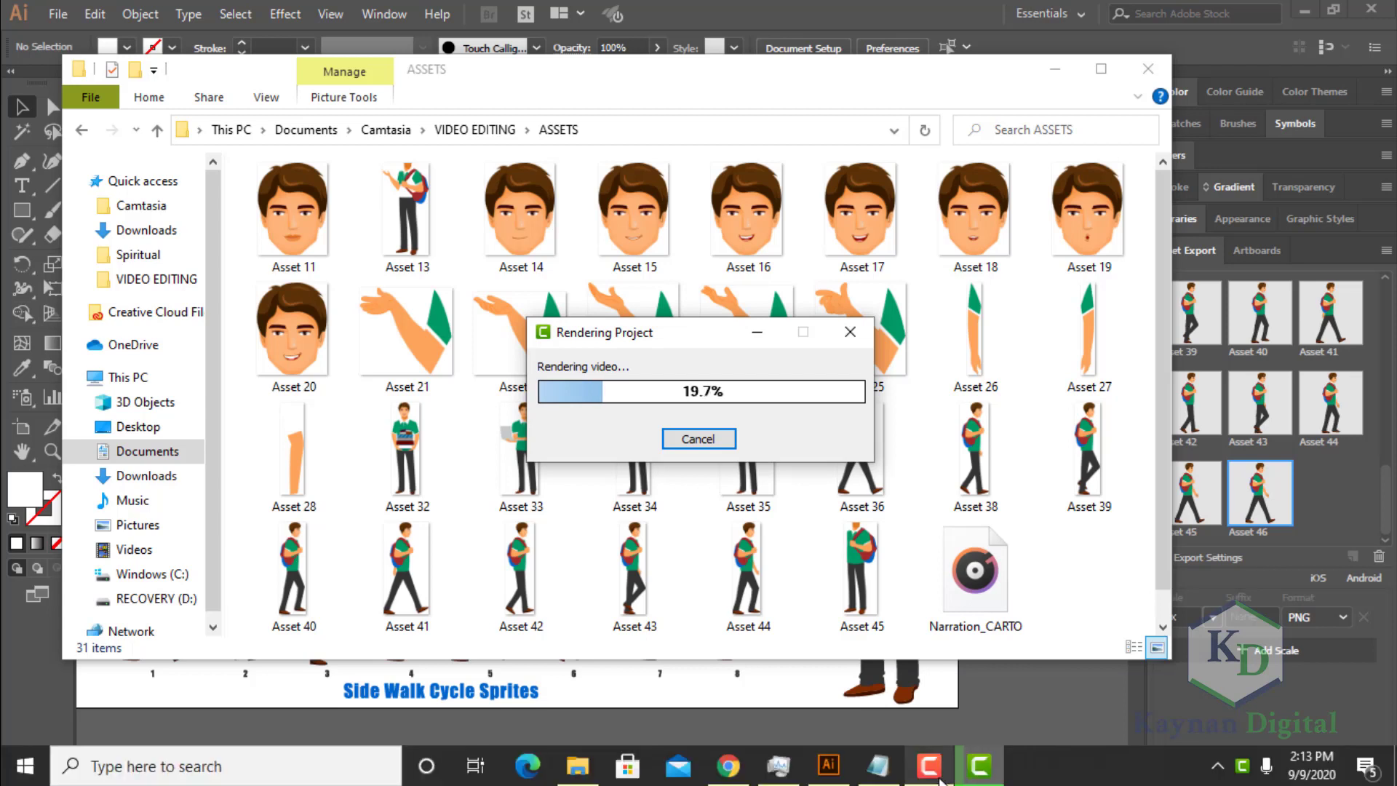
pyautogui.click(935, 775)
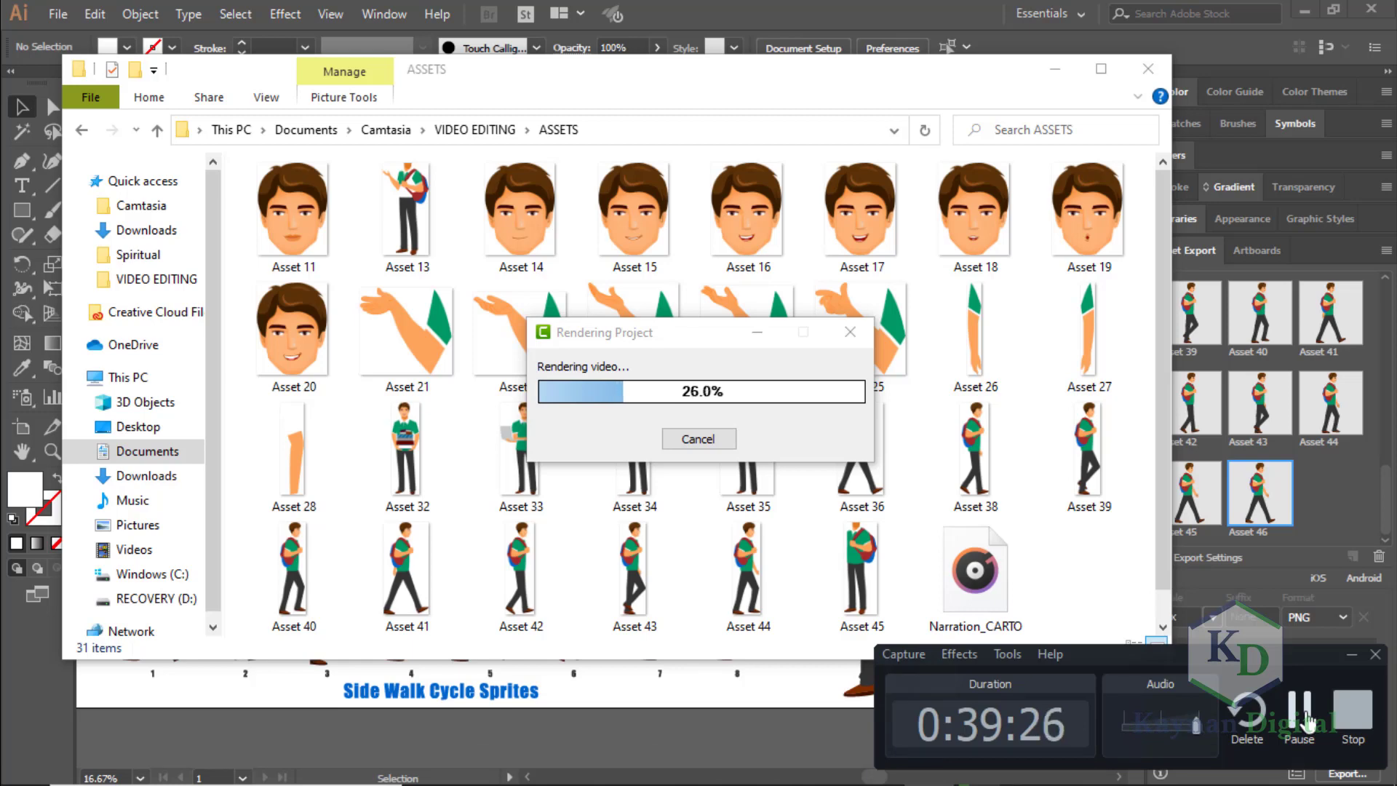
pyautogui.click(1300, 717)
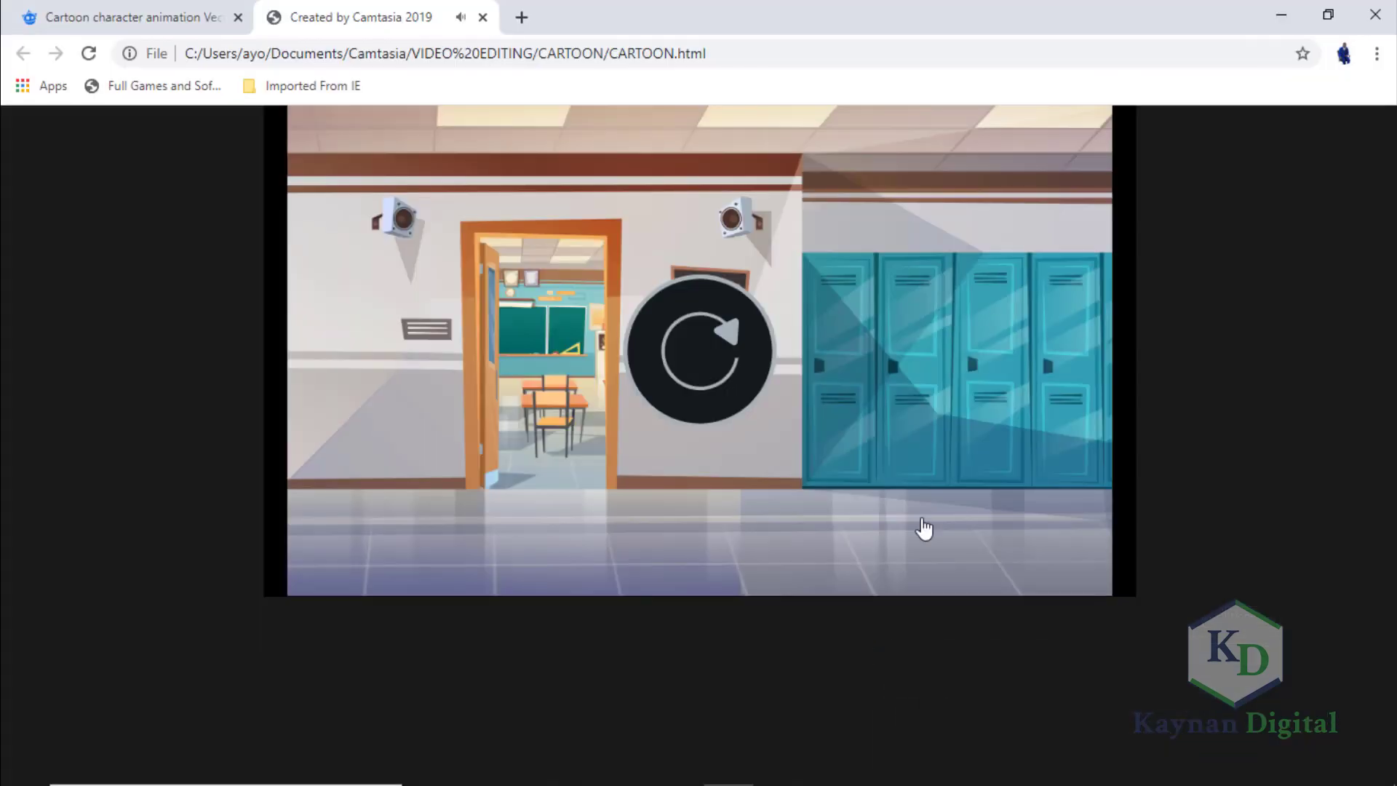
# Replay the produced CARTOON video in the browser and pause it near its end.
pyautogui.click(686, 349)
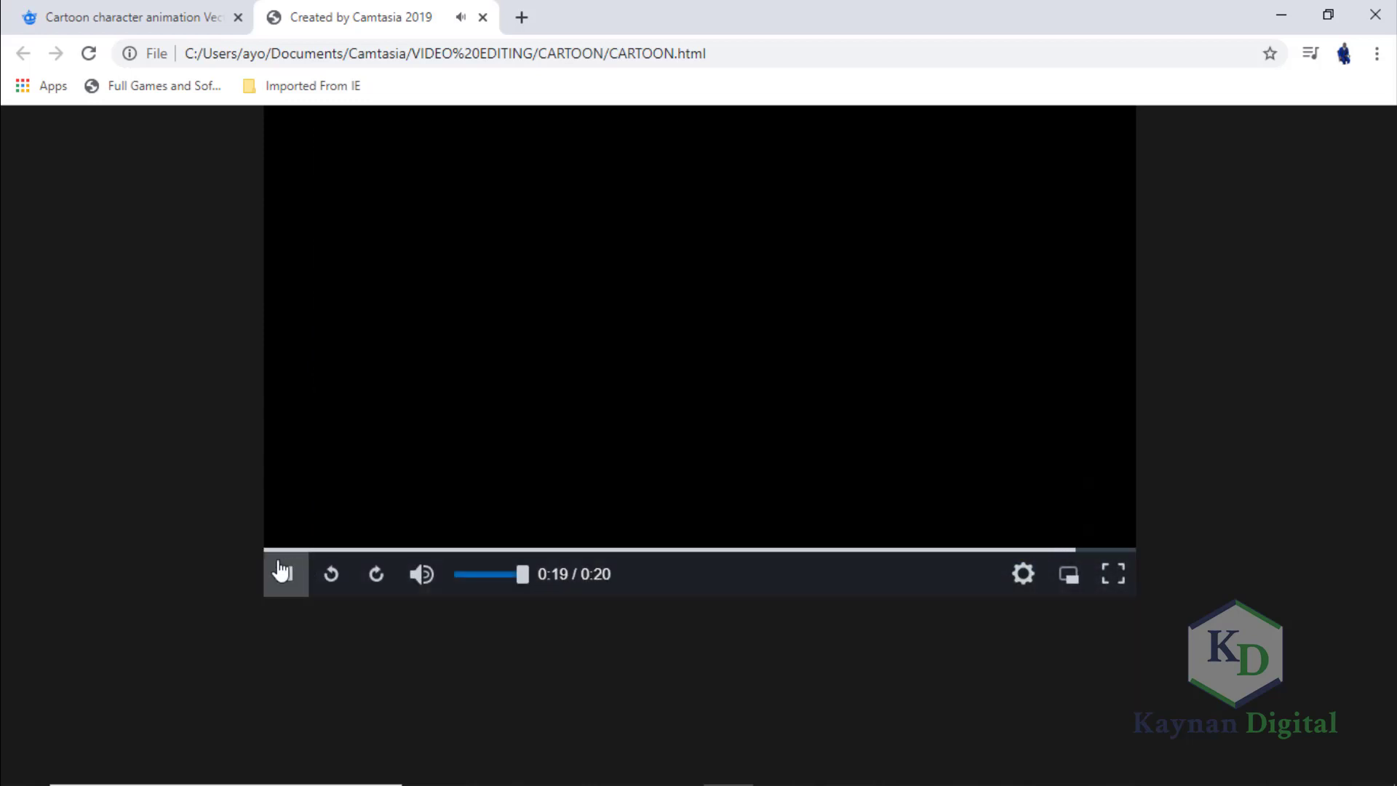
pyautogui.click(282, 573)
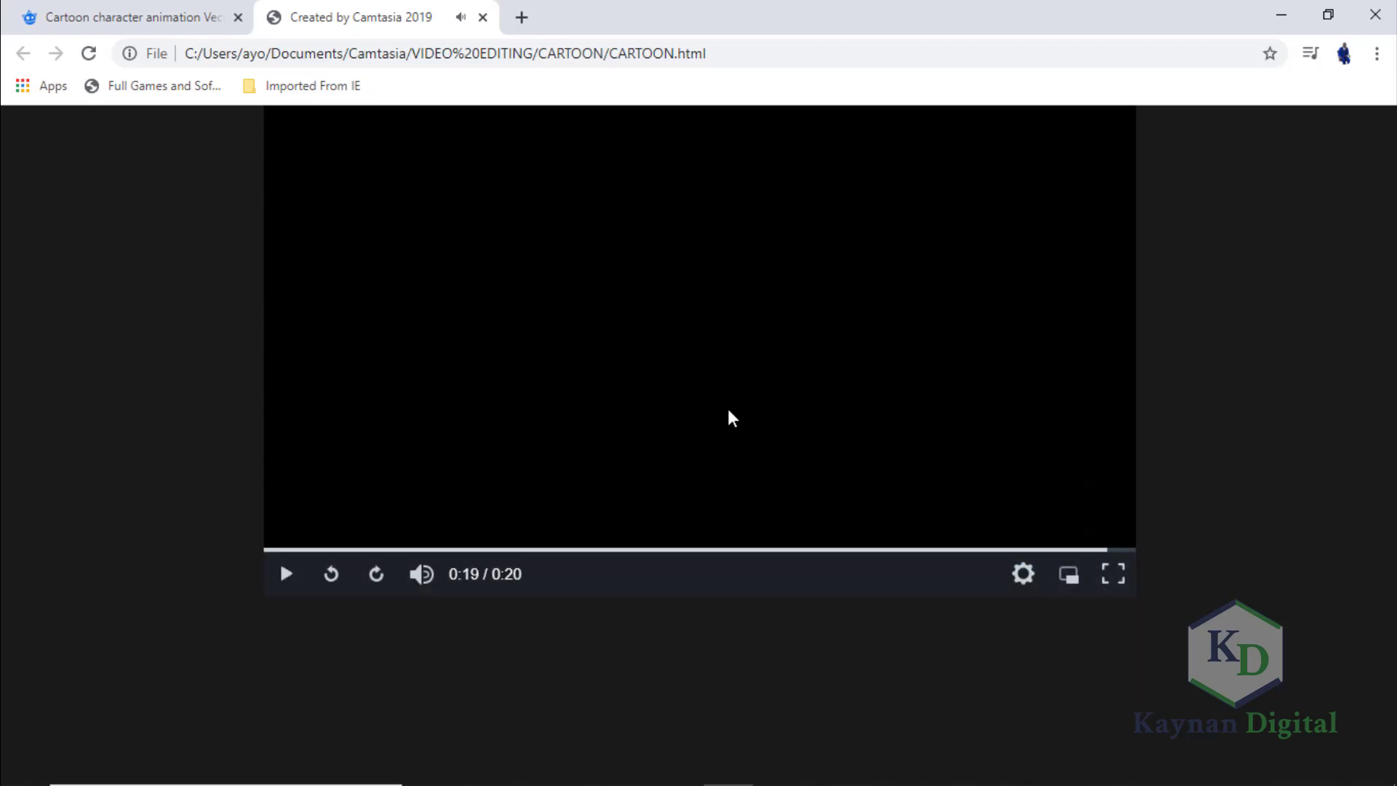
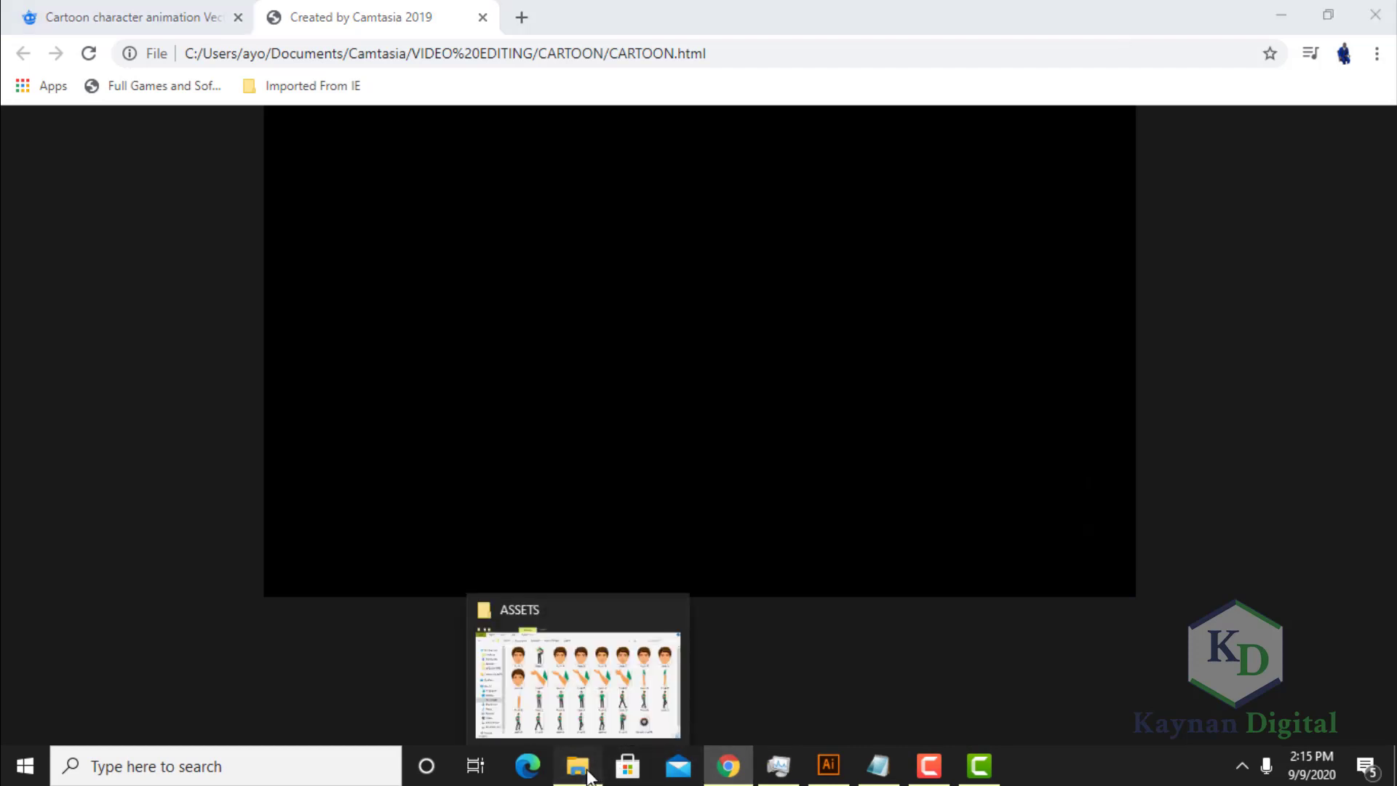
# Switch to File Explorer and open the CARTOON output folder inside VIDEO EDITING.
pyautogui.click(588, 777)
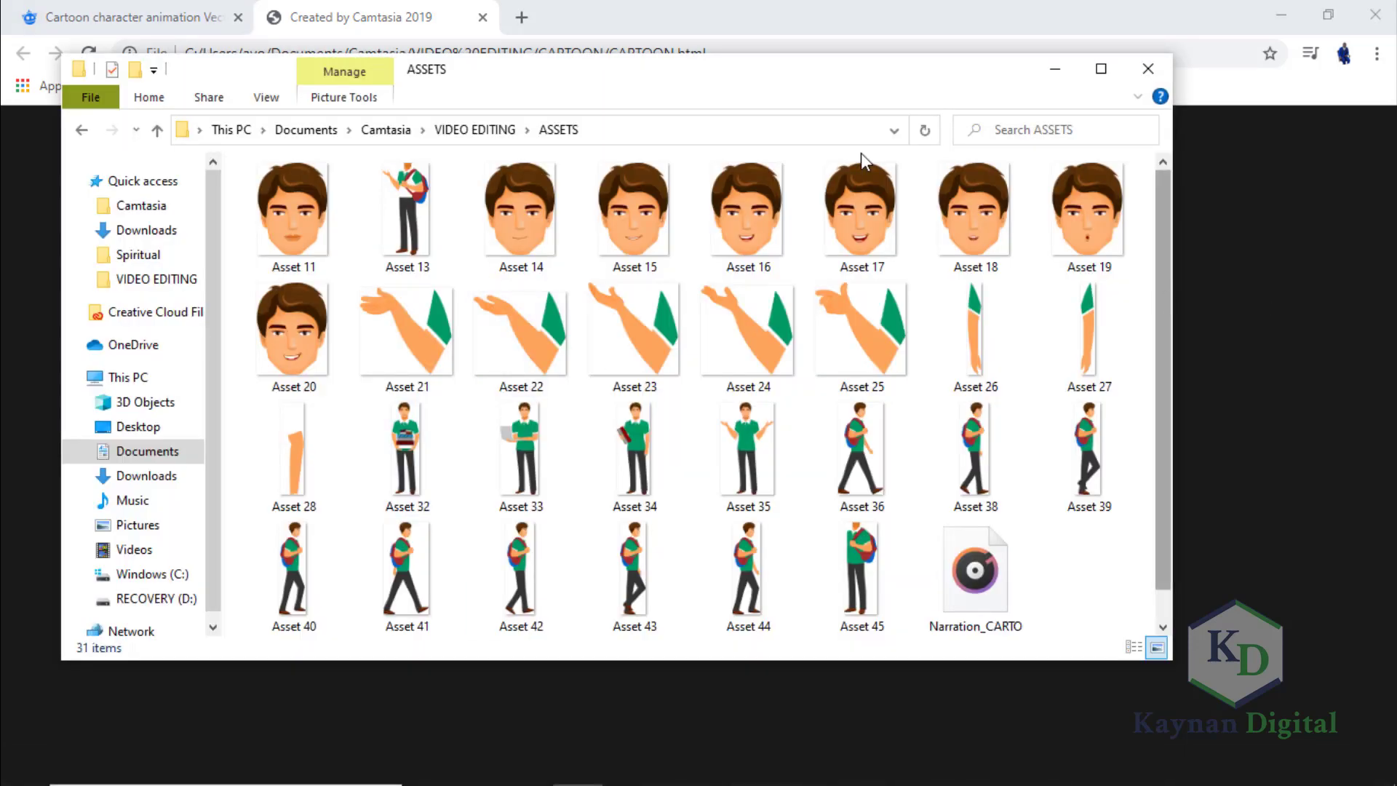
pyautogui.click(157, 131)
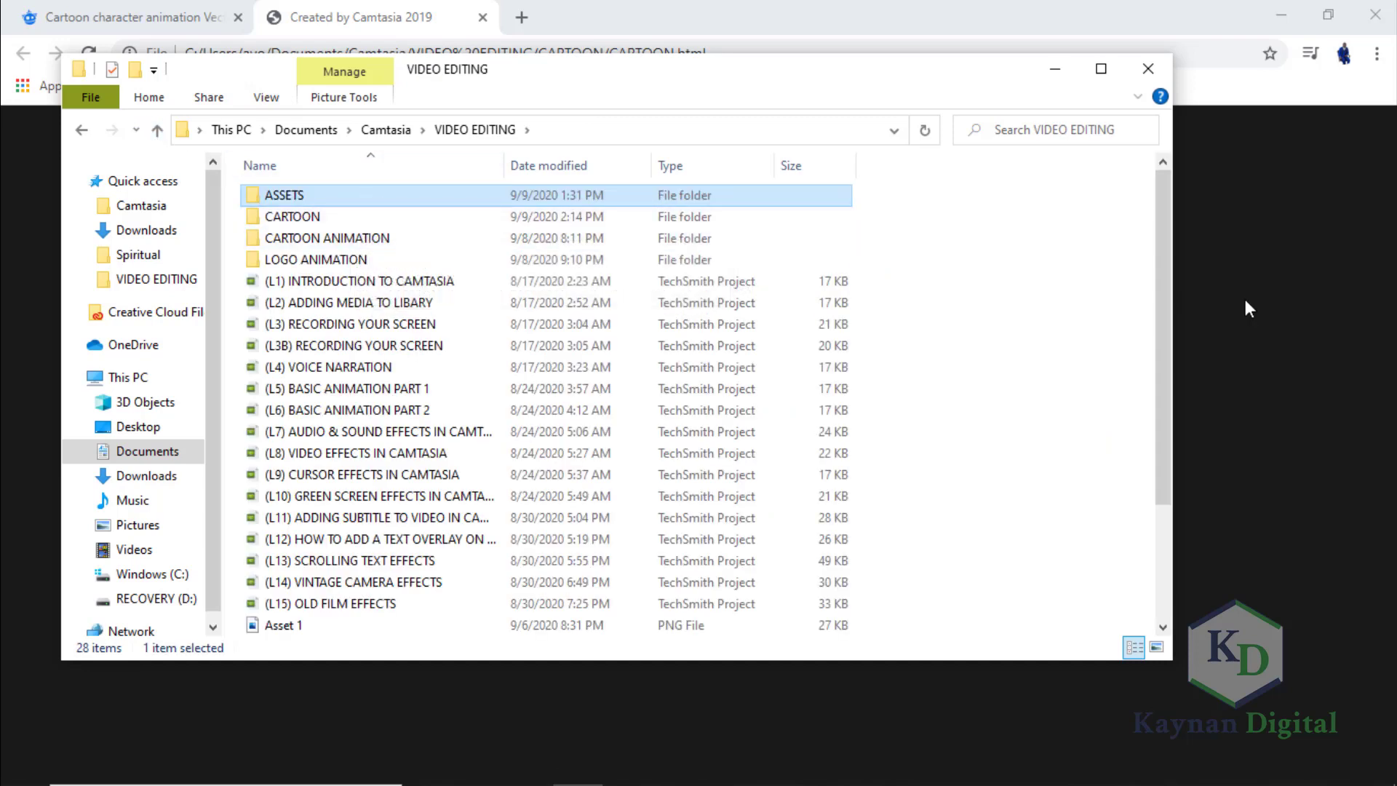
pyautogui.moveTo(1163, 312); pyautogui.dragTo(1163, 170)
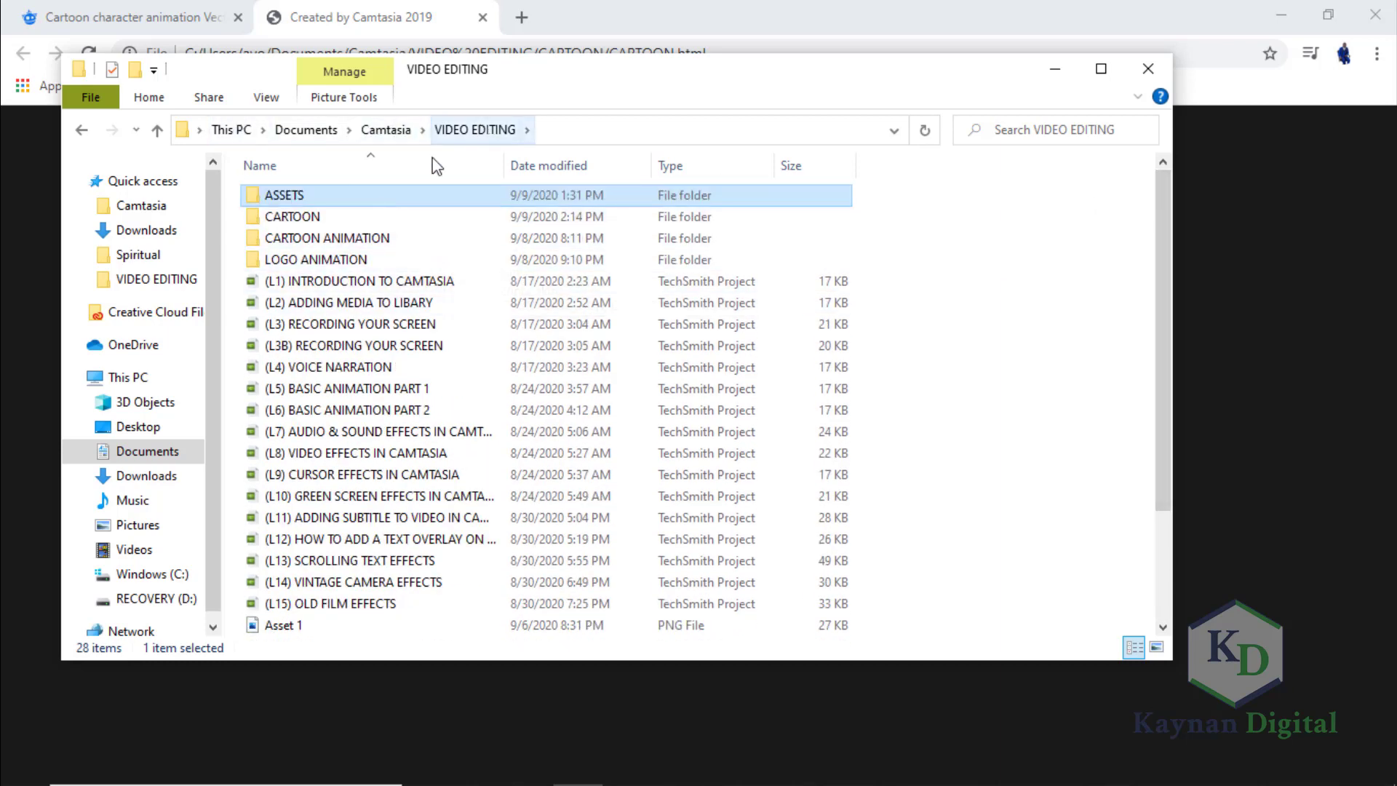
pyautogui.click(318, 218)
pyautogui.doubleClick(318, 217)
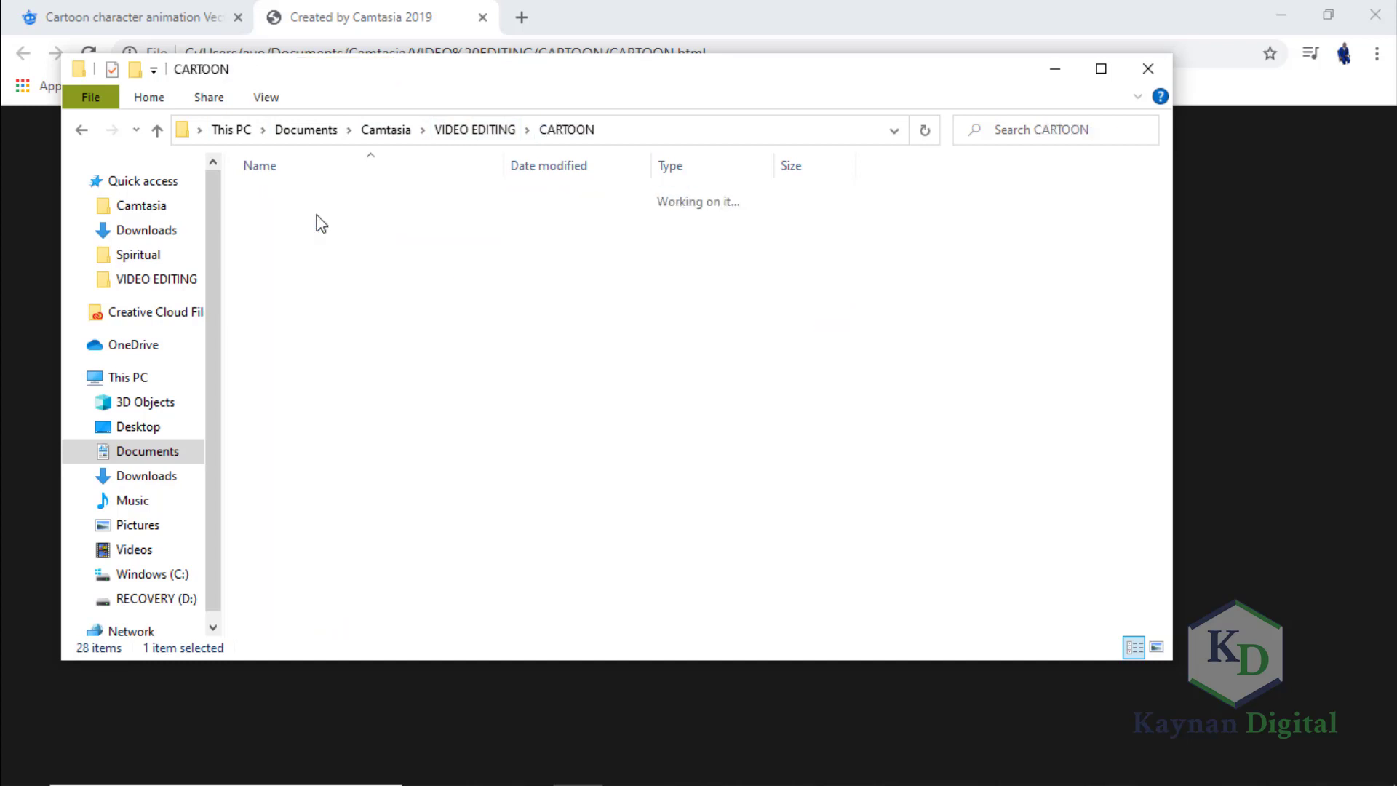
# Play the CARTOON MP4 file in VLC, skip forward to about 7 and 11 seconds, and minimize the player.
pyautogui.click(325, 261)
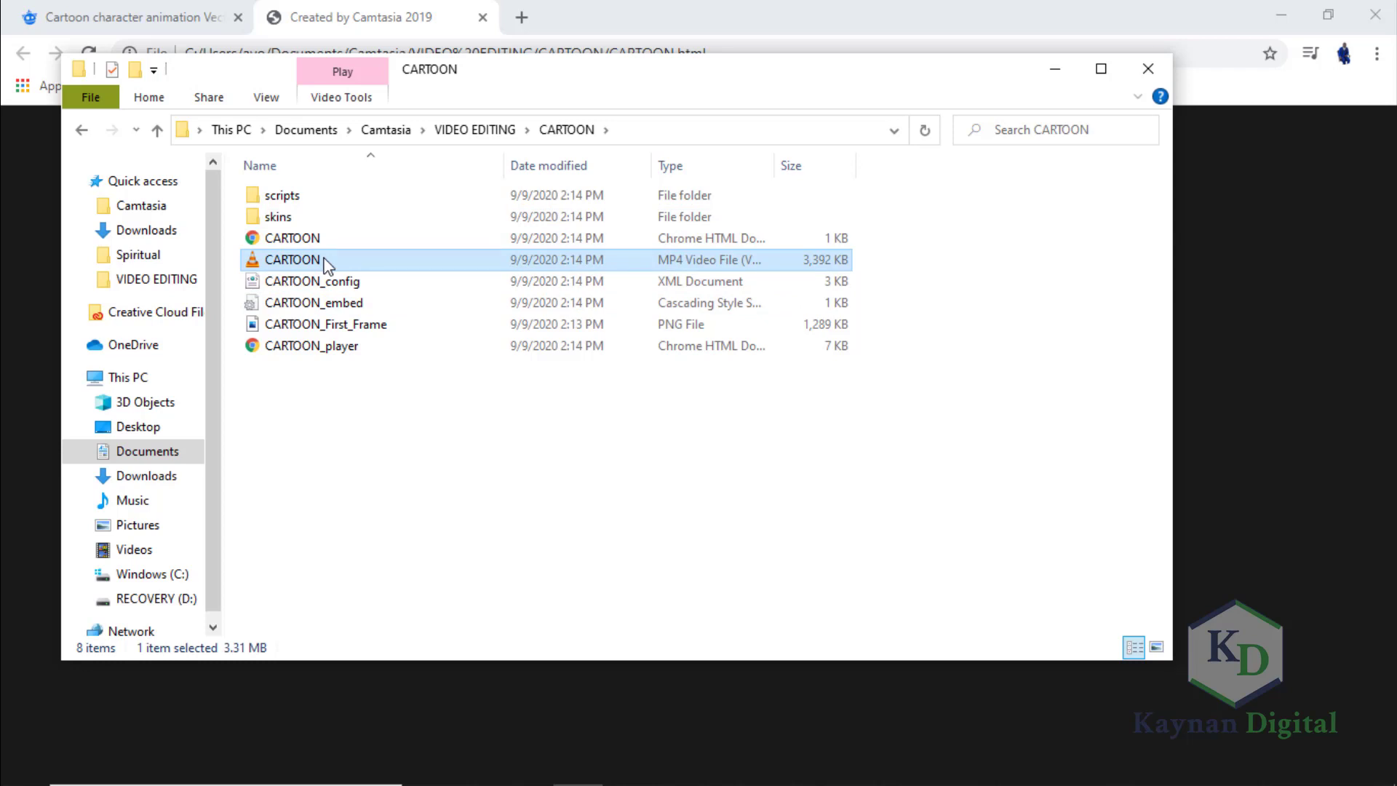
pyautogui.doubleClick(324, 261)
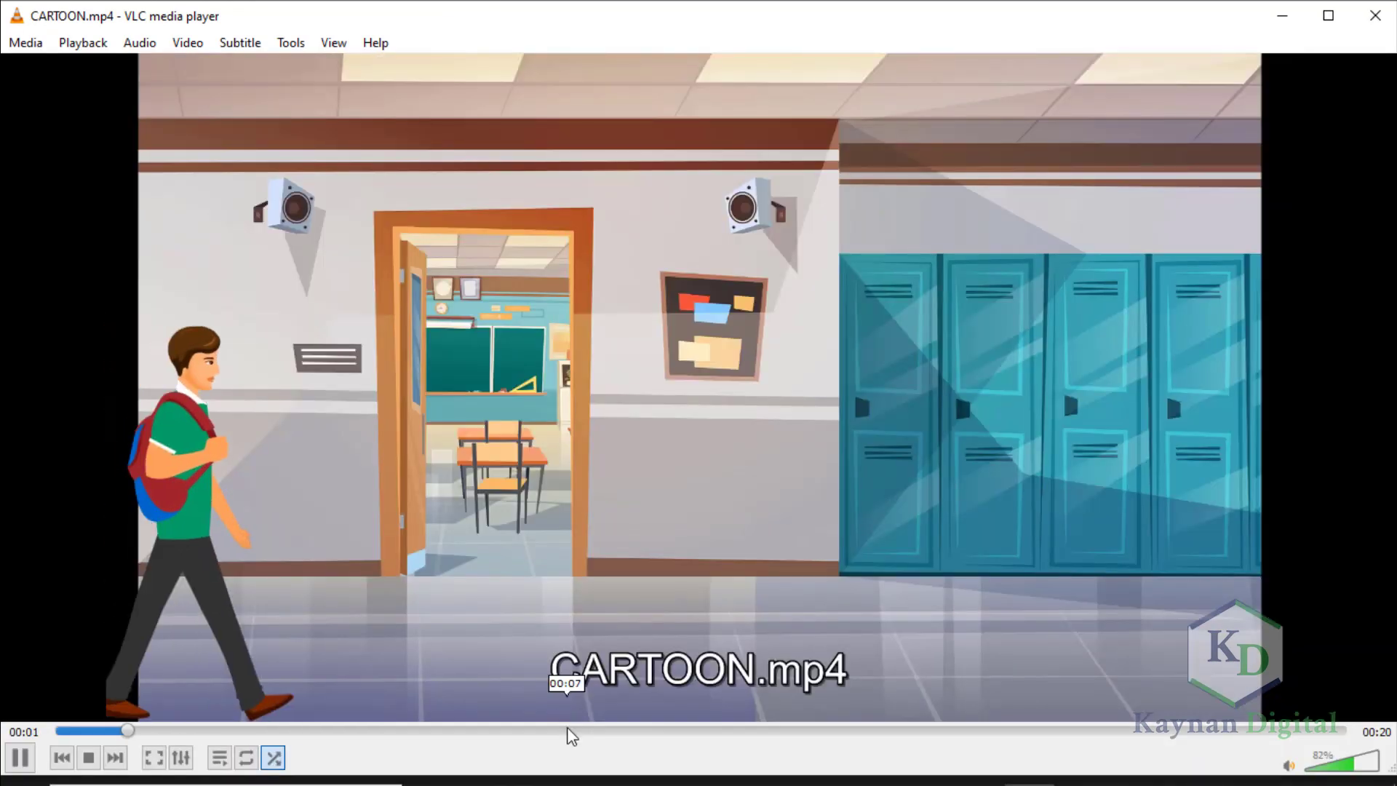
pyautogui.click(568, 731)
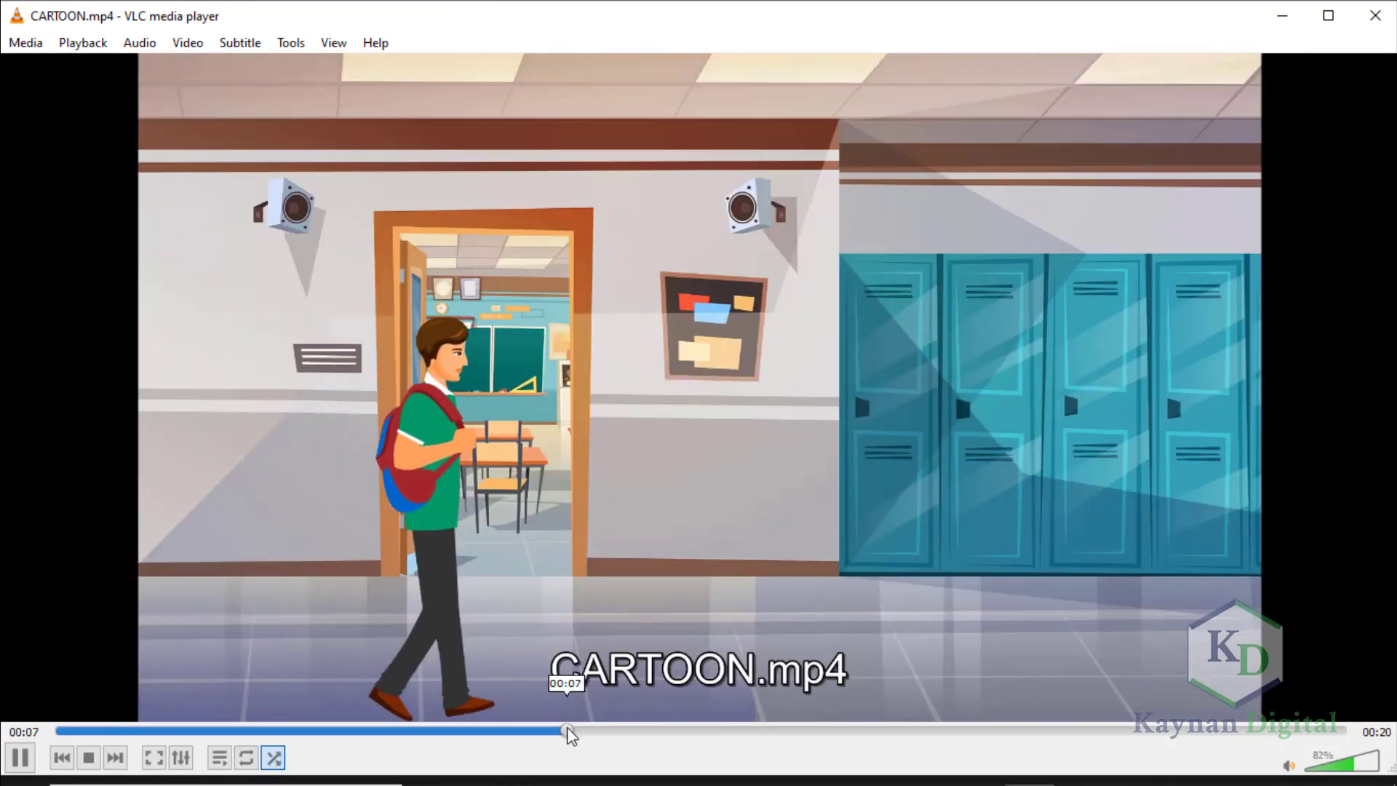
pyautogui.click(770, 731)
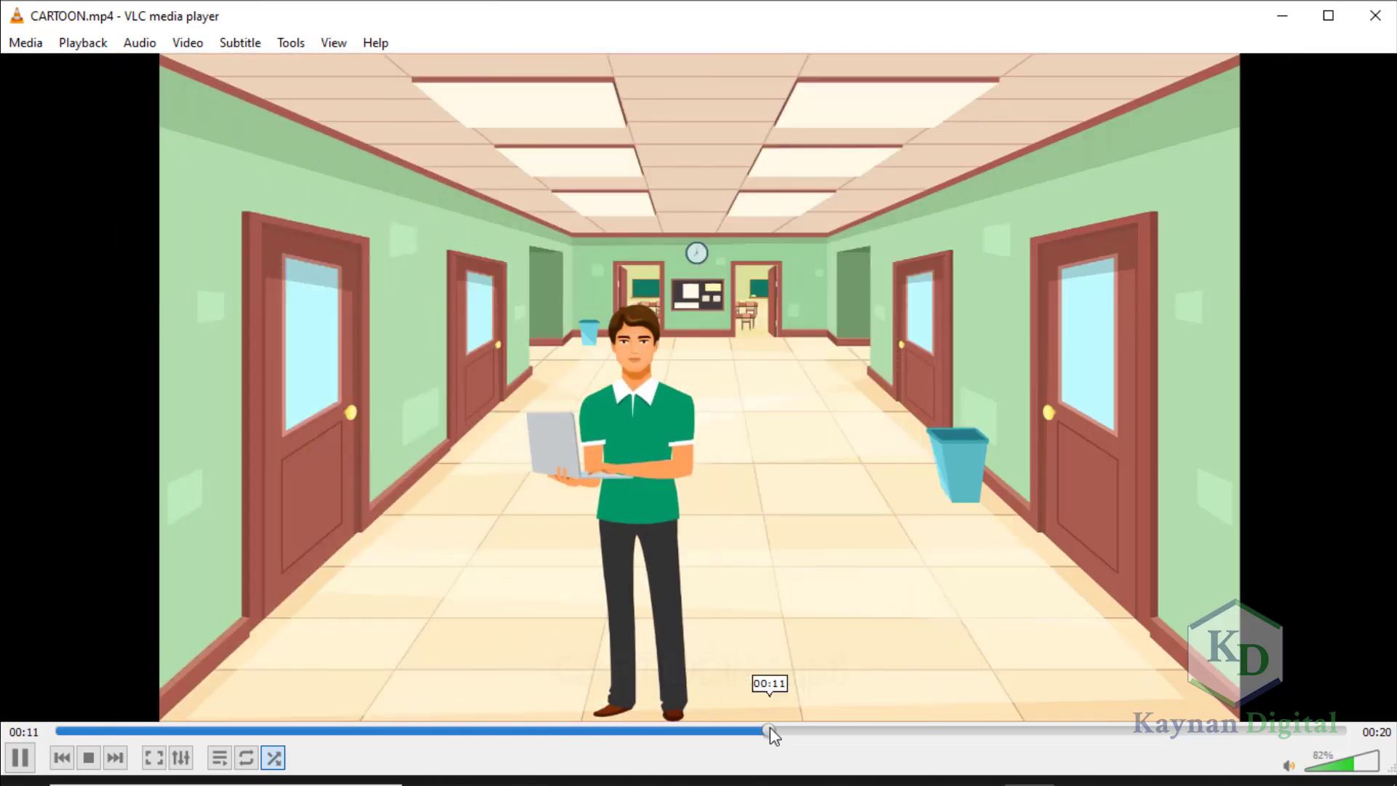
pyautogui.click(1295, 18)
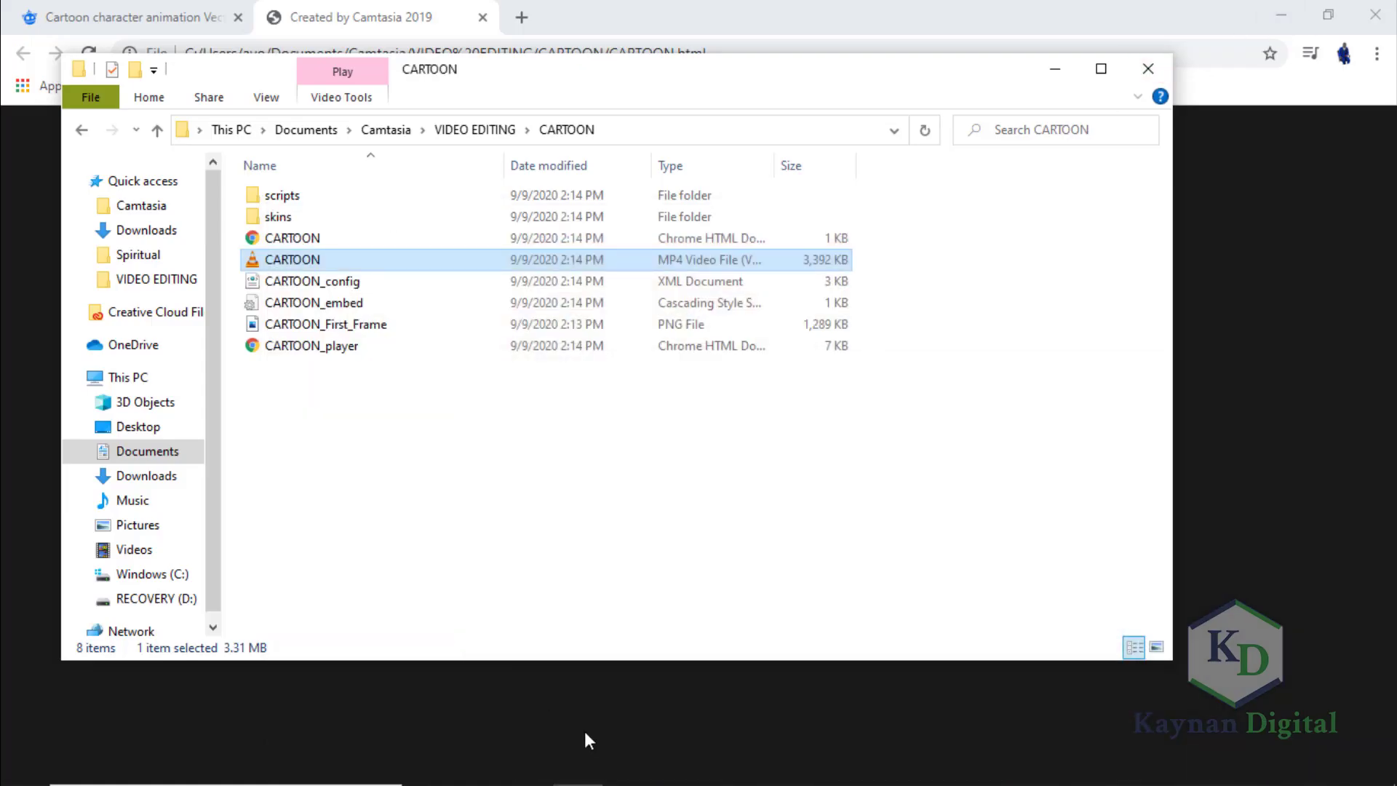
# Pause the CARTOON video still playing in VLC and return to the Camtasia project.
pyautogui.click(988, 778)
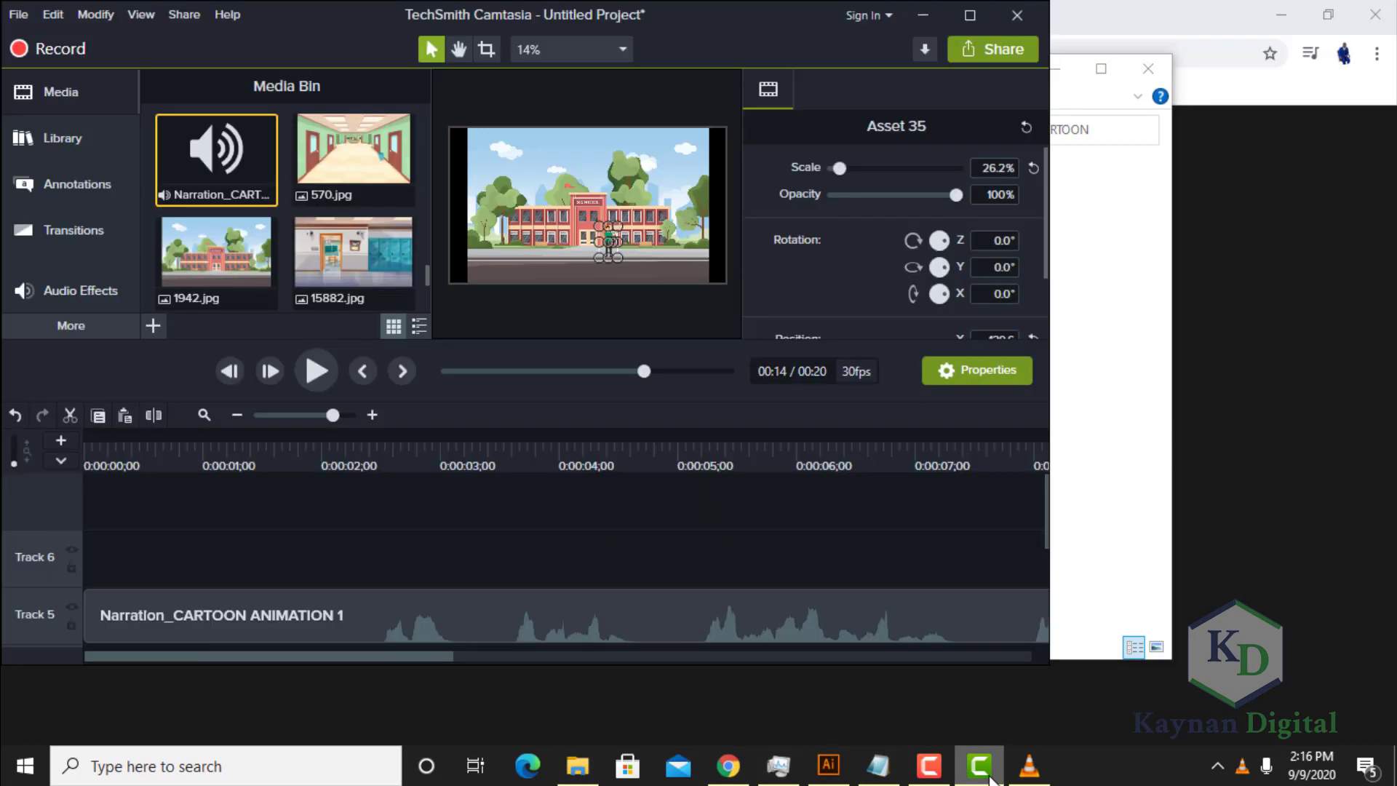
pyautogui.click(1028, 765)
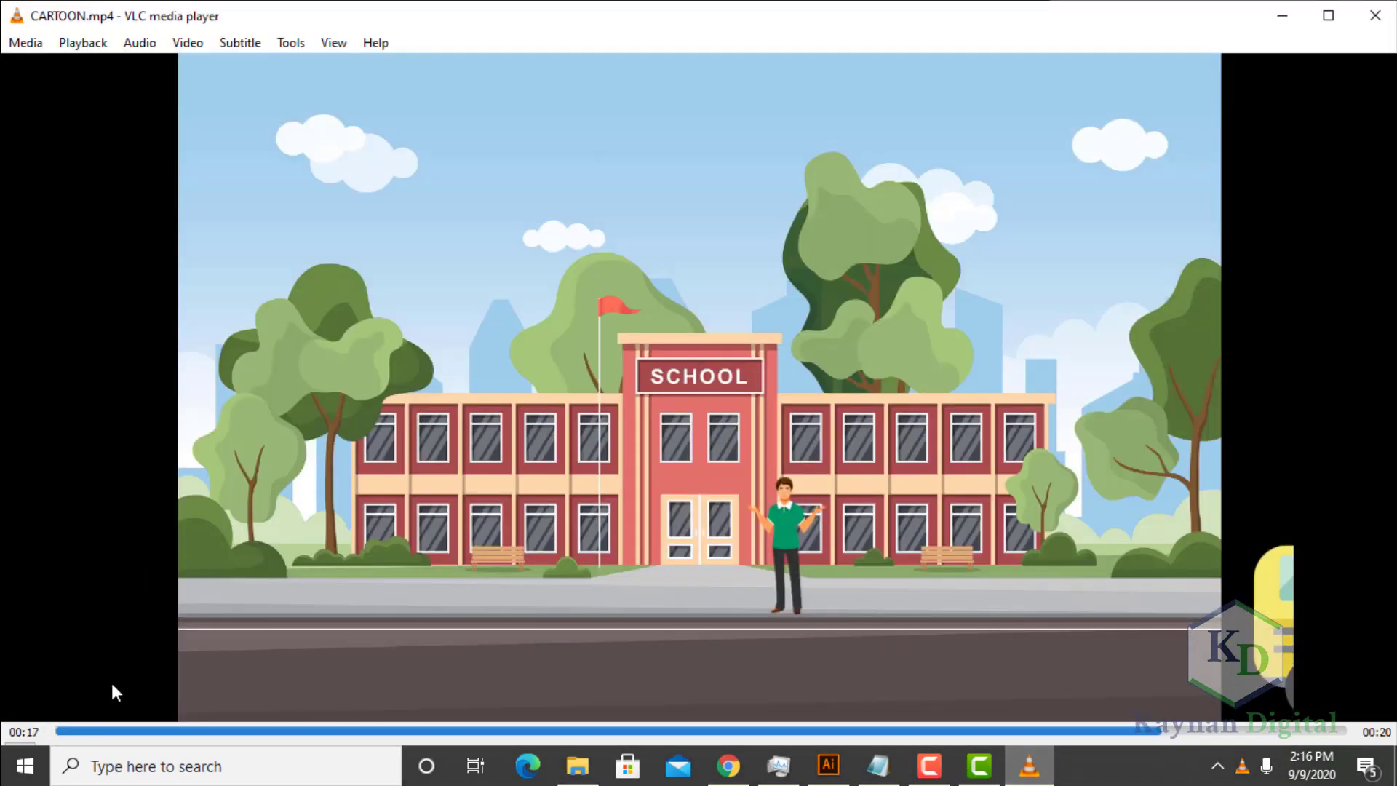
pyautogui.click(19, 757)
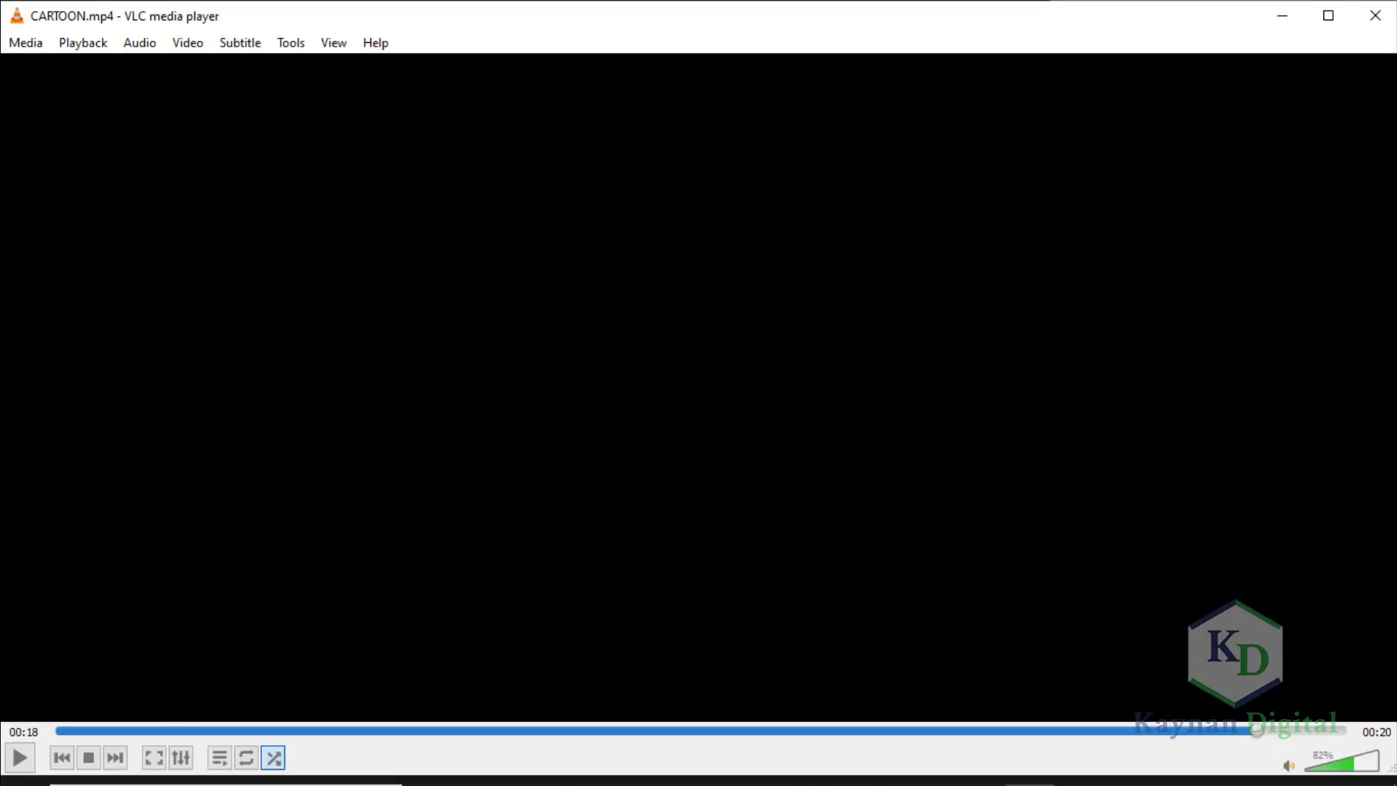
pyautogui.click(1279, 19)
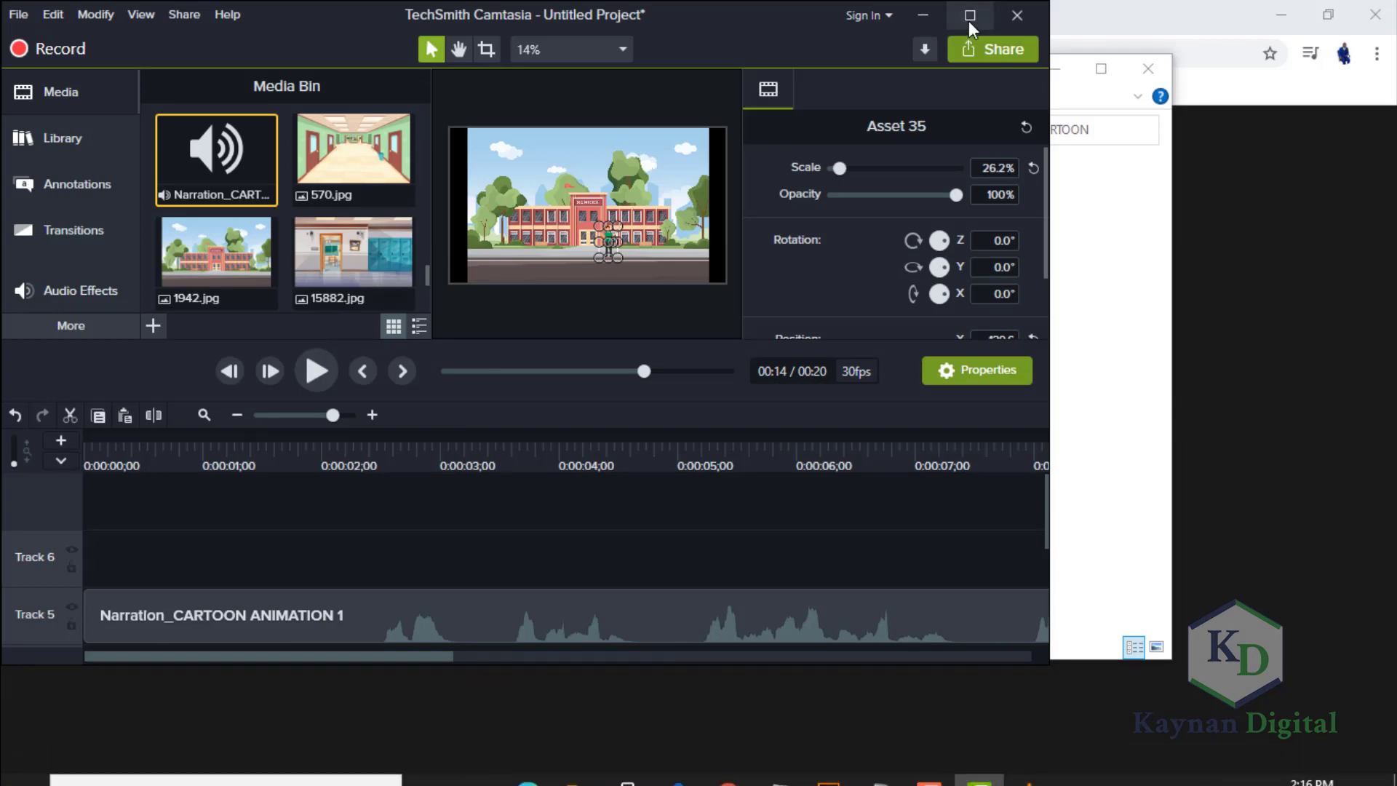
pyautogui.click(968, 17)
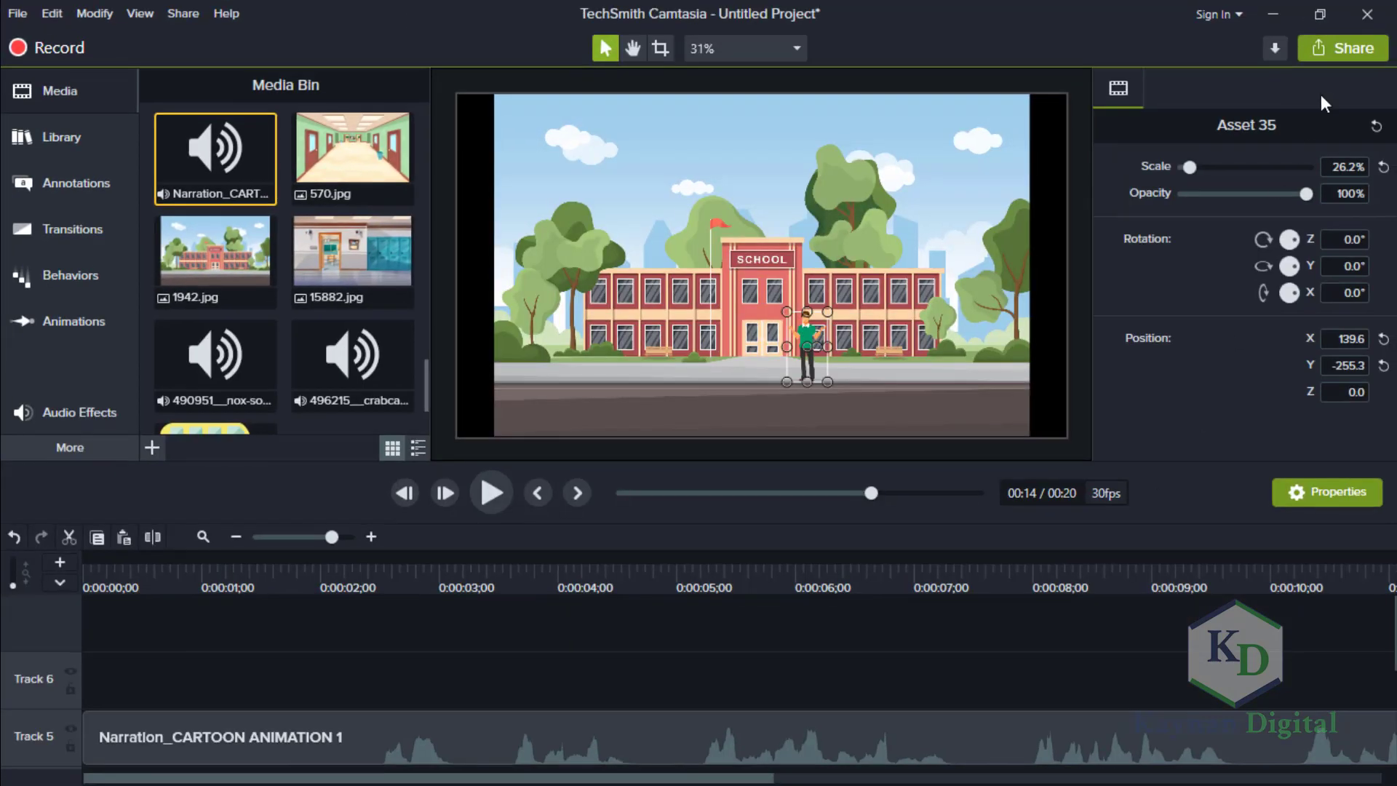
pyautogui.click(1320, 18)
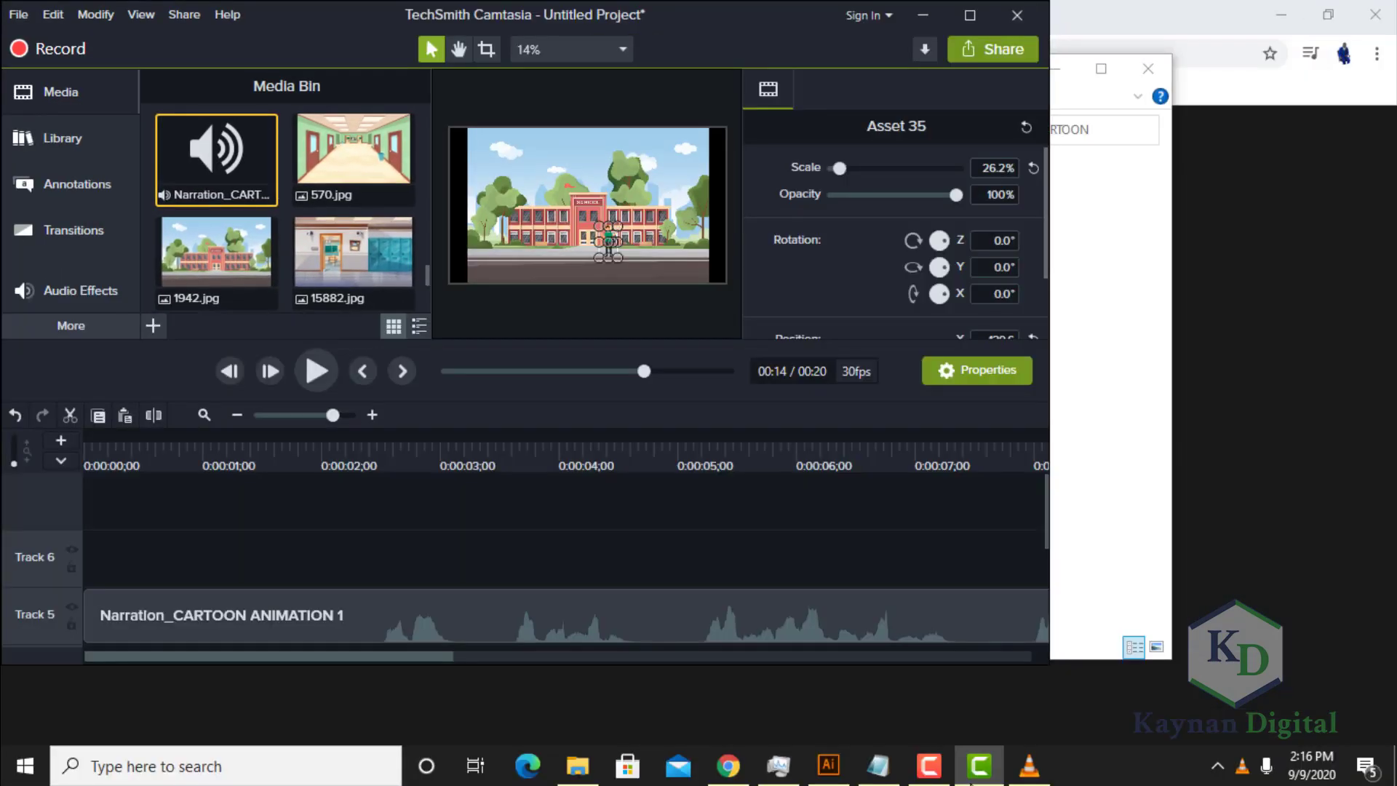
pyautogui.click(938, 776)
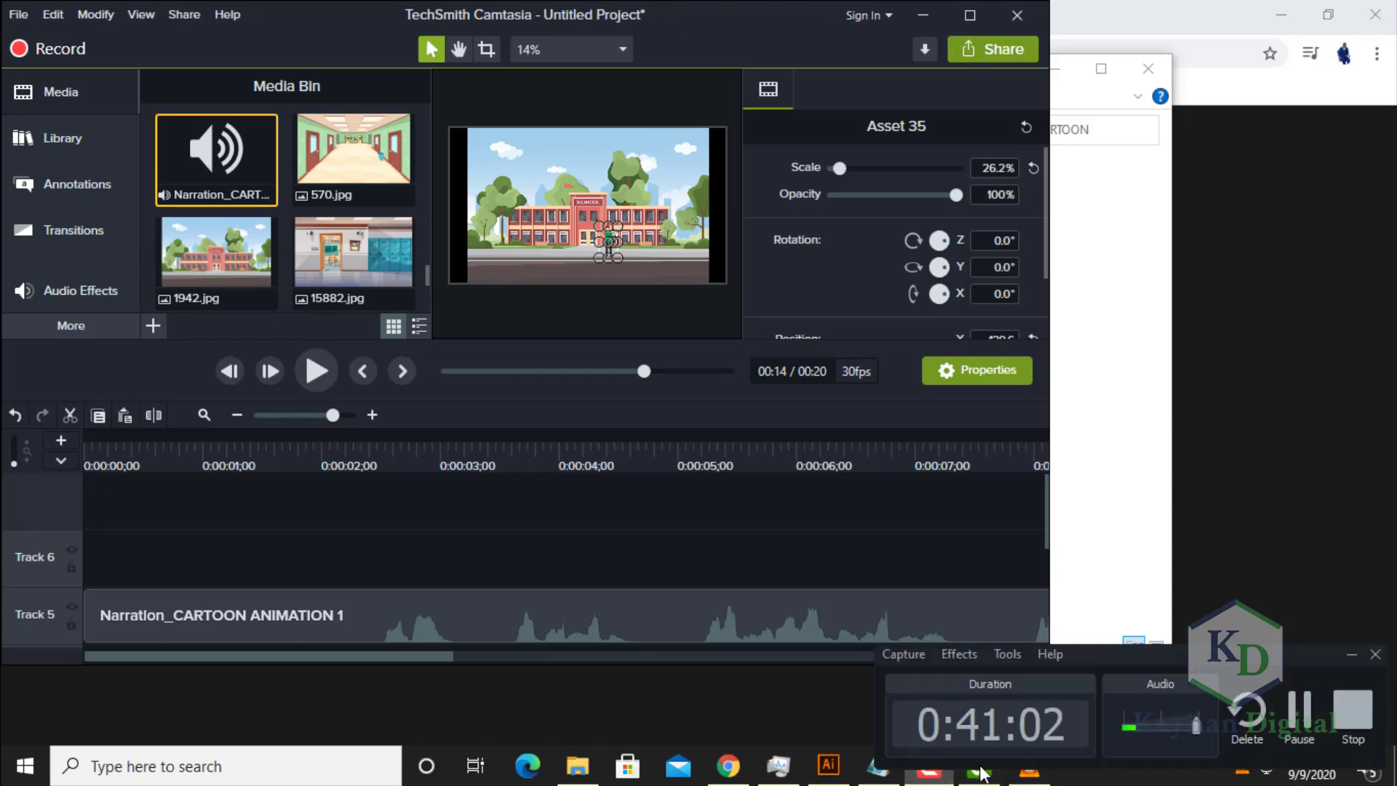
pyautogui.click(1348, 655)
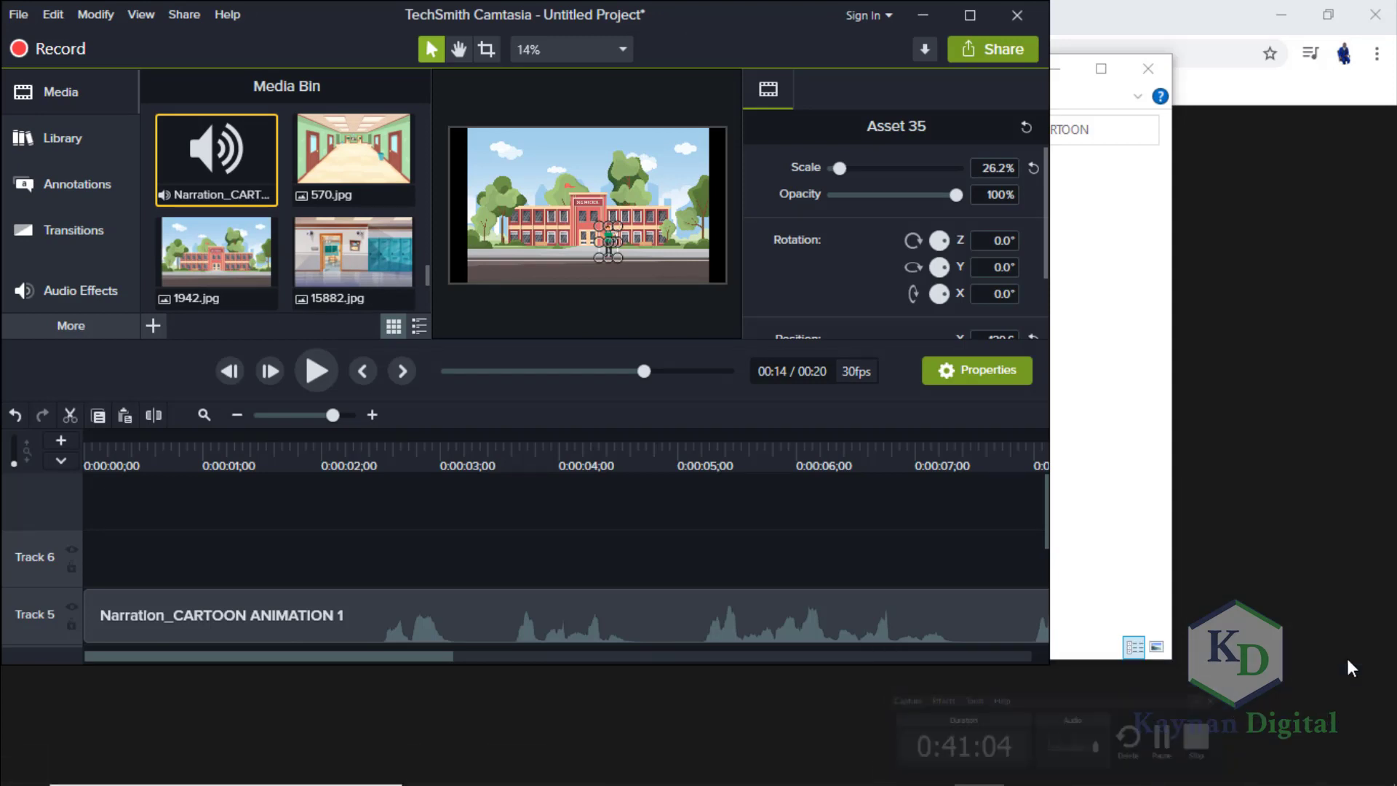
# Maximize Camtasia and delete the narration on Track 5 together with the SchoolBus-01 clip on Track 4.
pyautogui.click(970, 15)
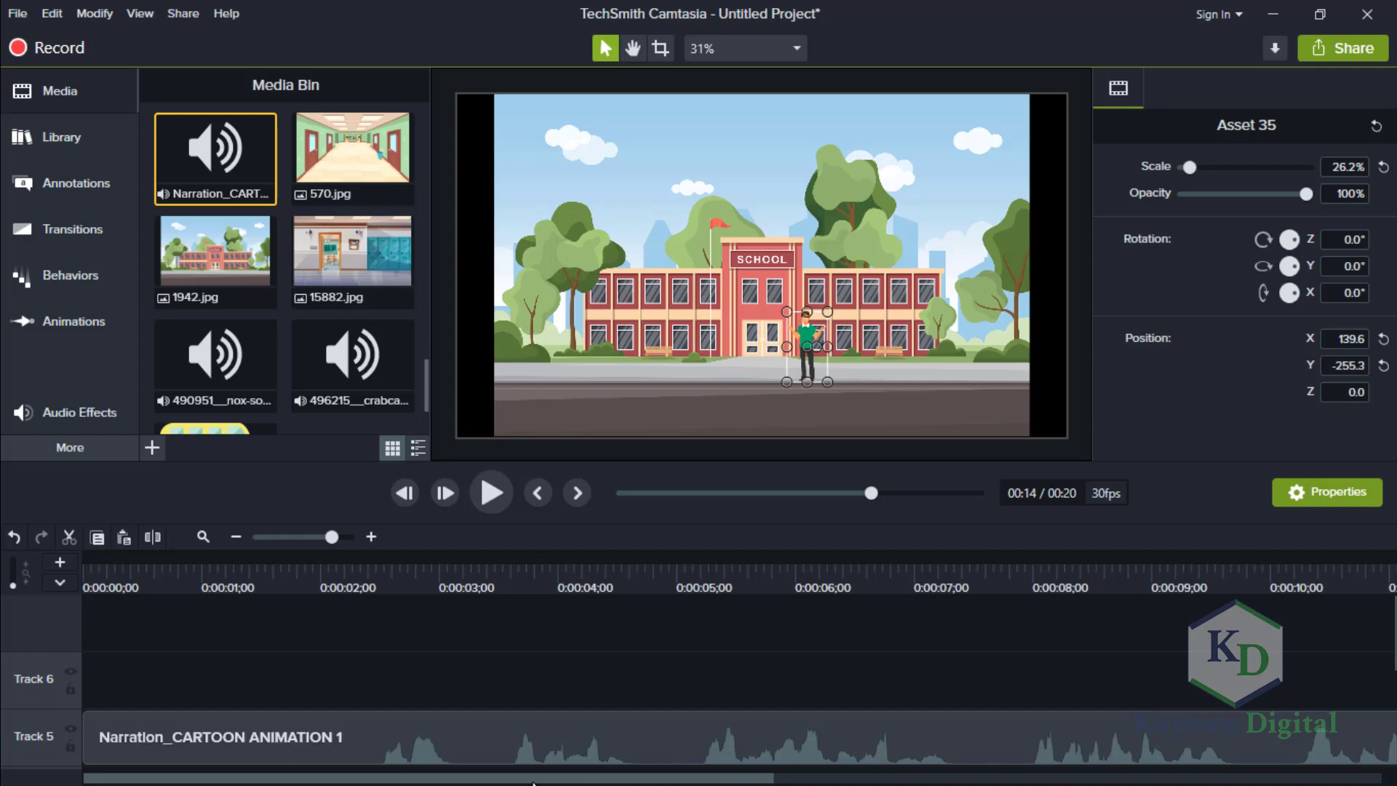
pyautogui.moveTo(331, 536); pyautogui.dragTo(291, 540)
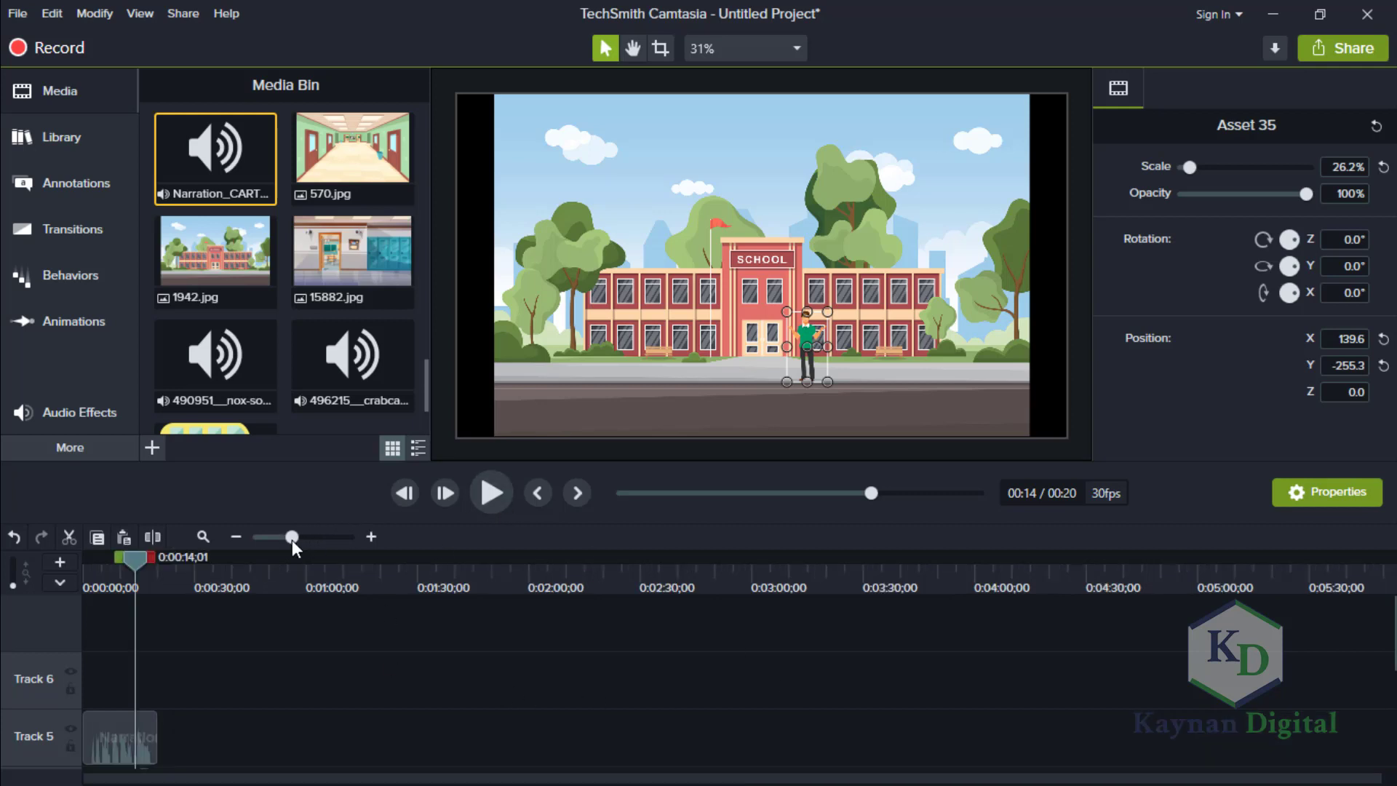
pyautogui.click(269, 537)
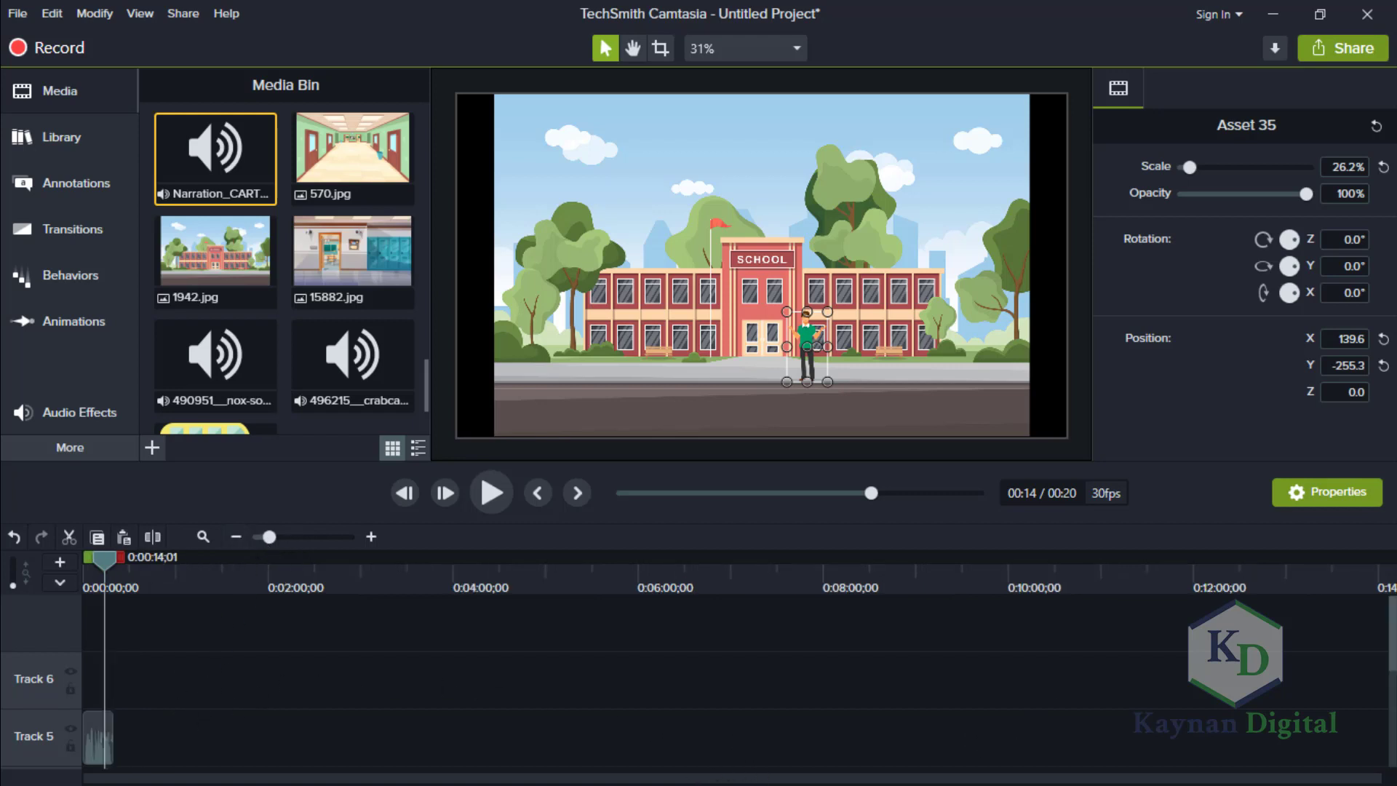
pyautogui.scroll(-3, 633, 688)
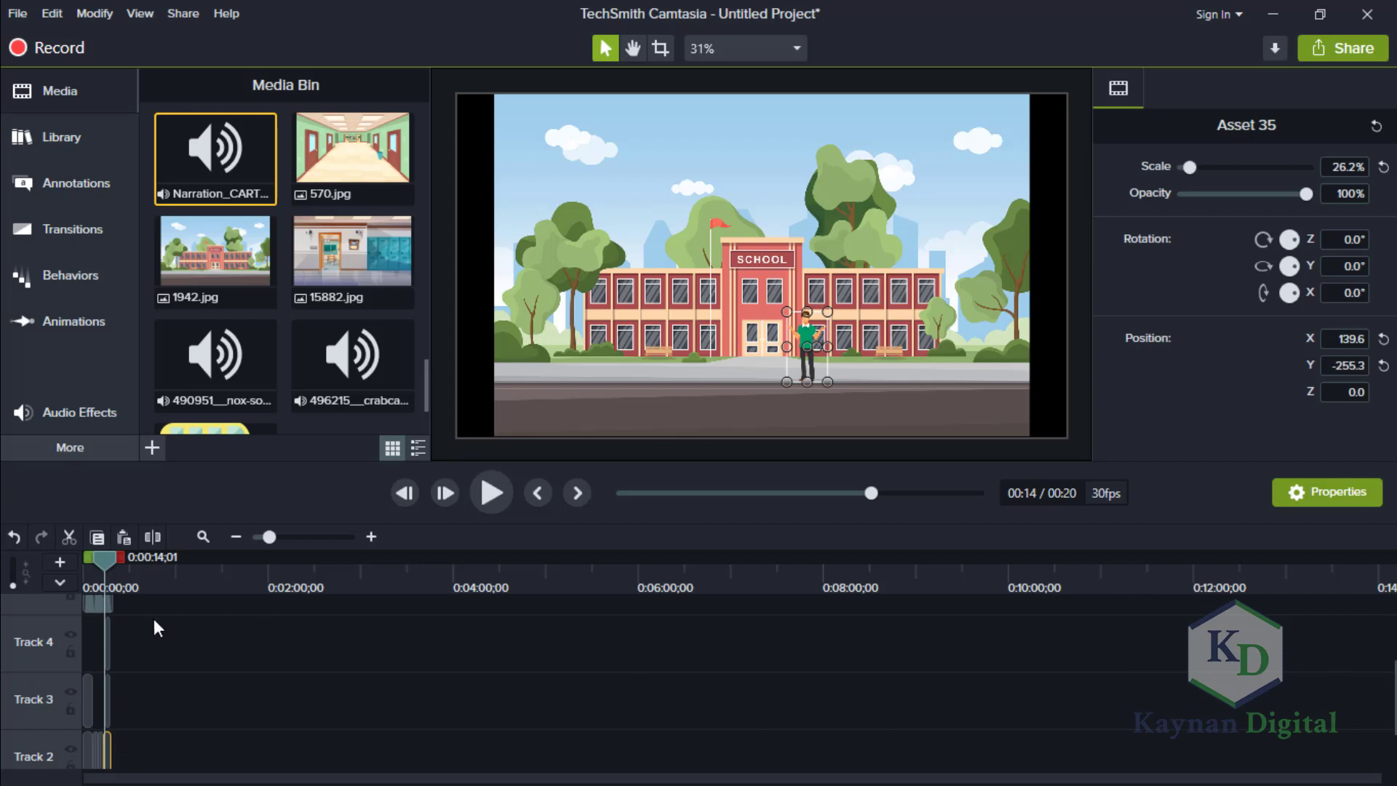
pyautogui.moveTo(154, 617); pyautogui.dragTo(42, 601)
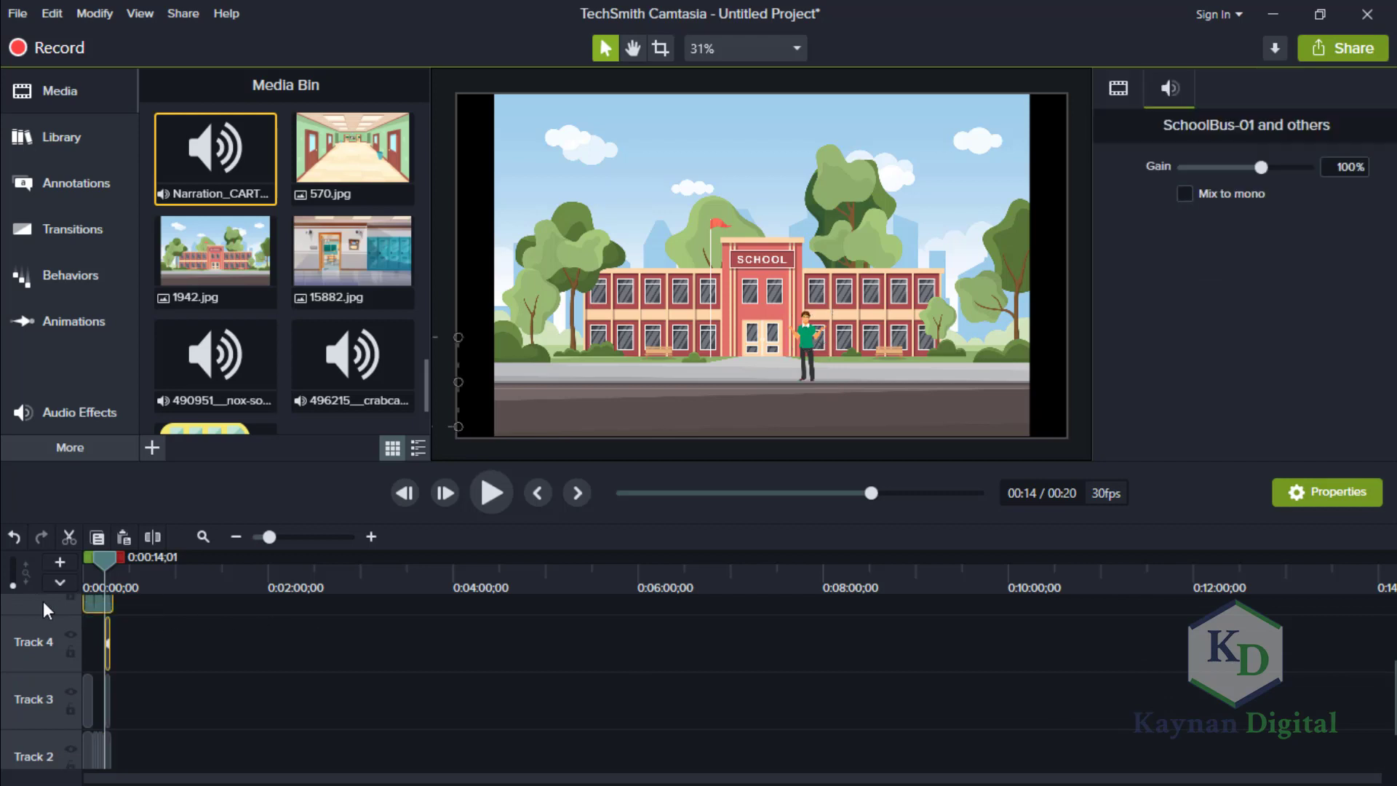
pyautogui.press('Delete')
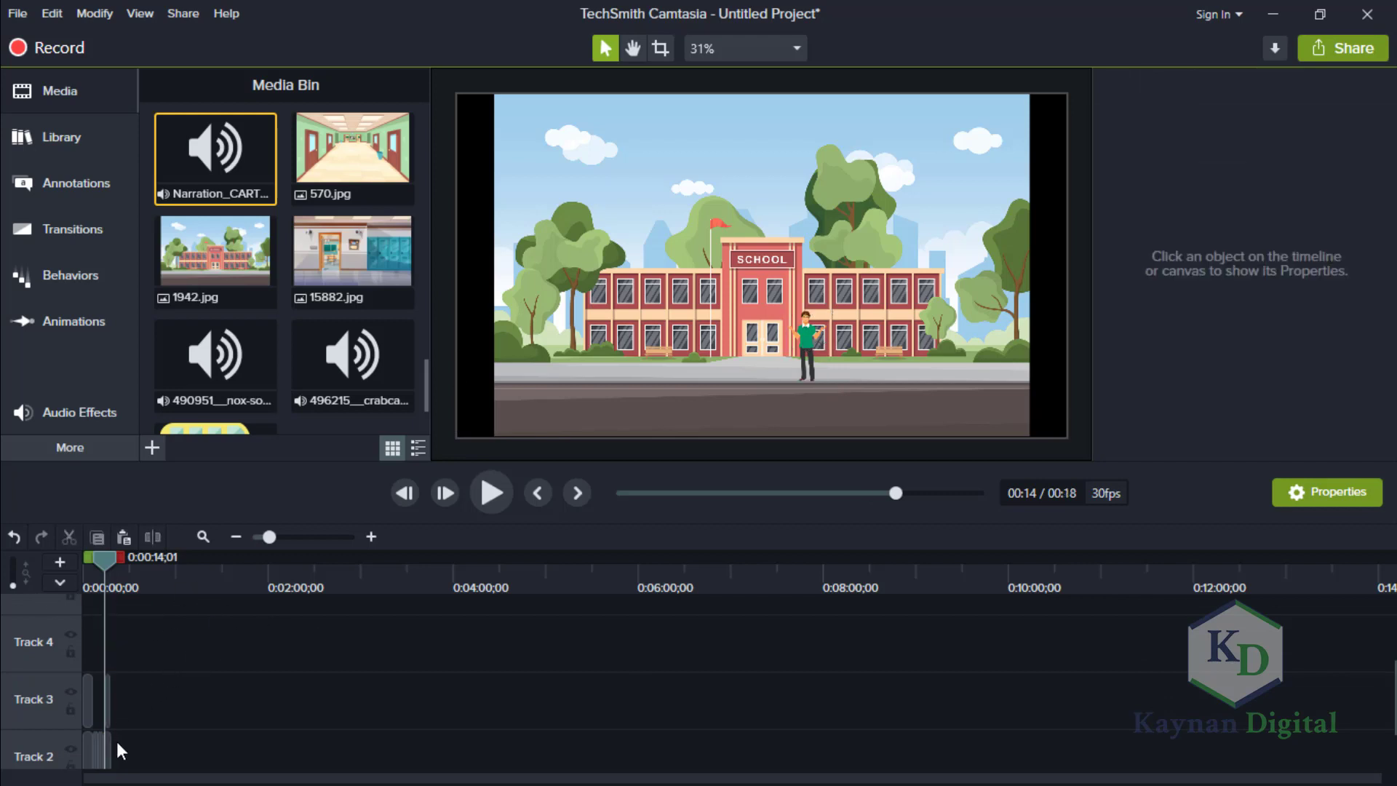
pyautogui.click(63, 753)
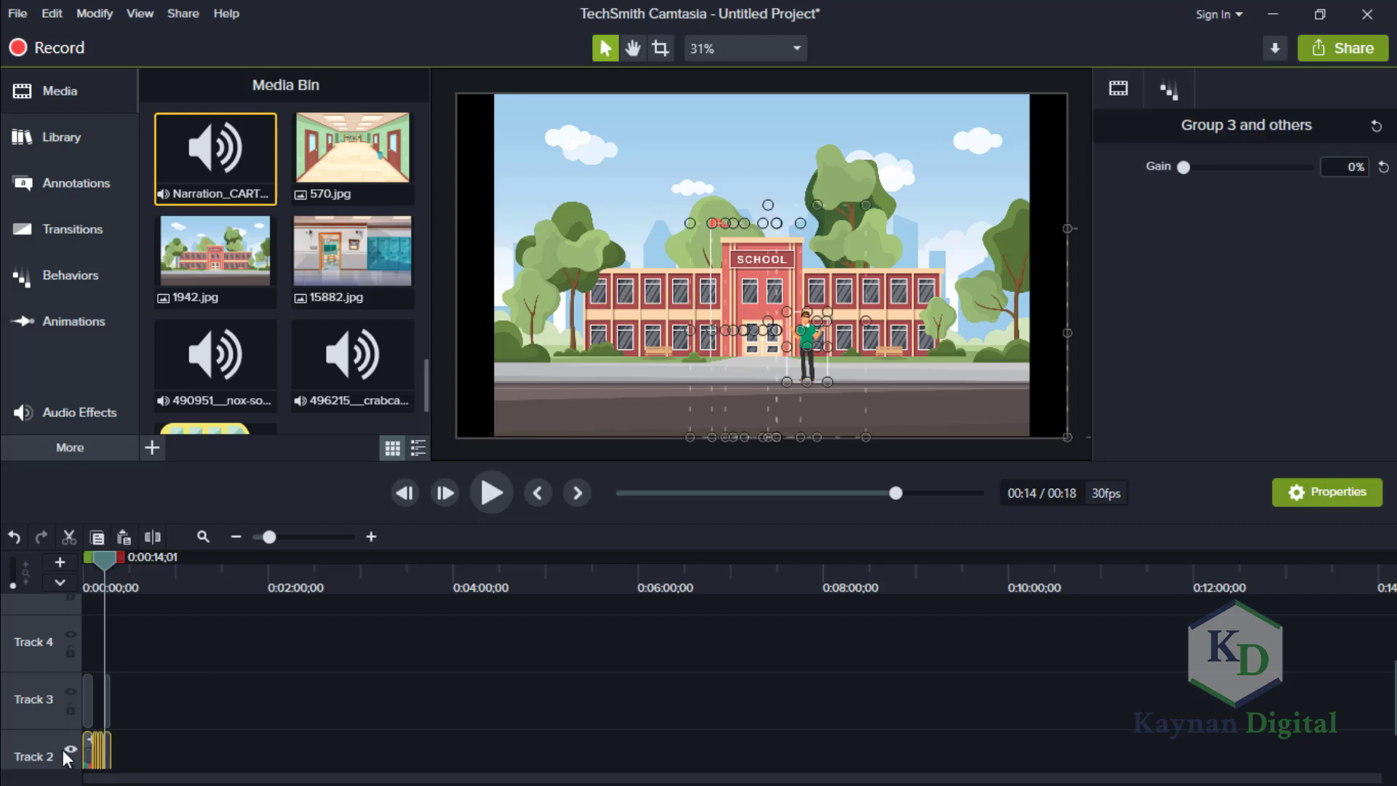
pyautogui.press('Delete')
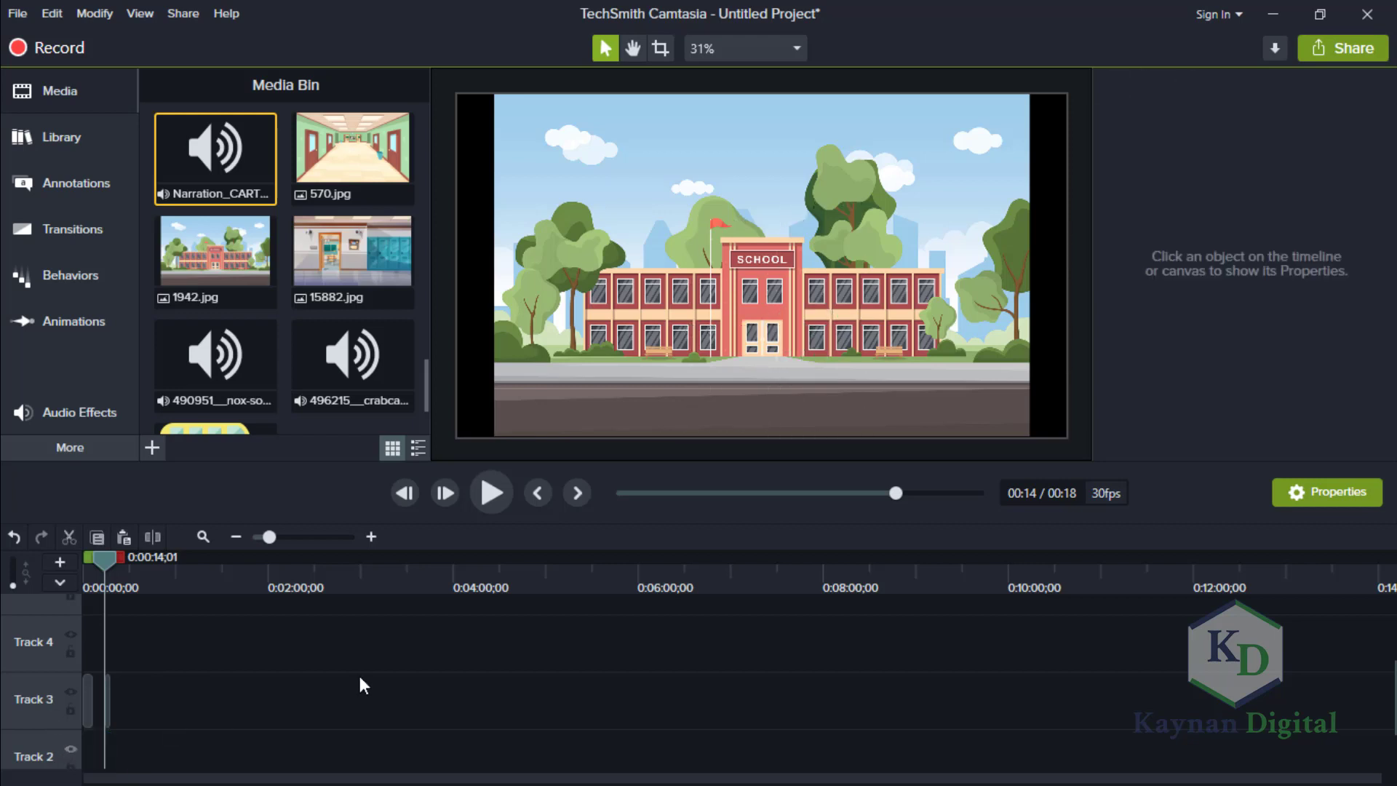
pyautogui.hotkey('ctrl', 'z')
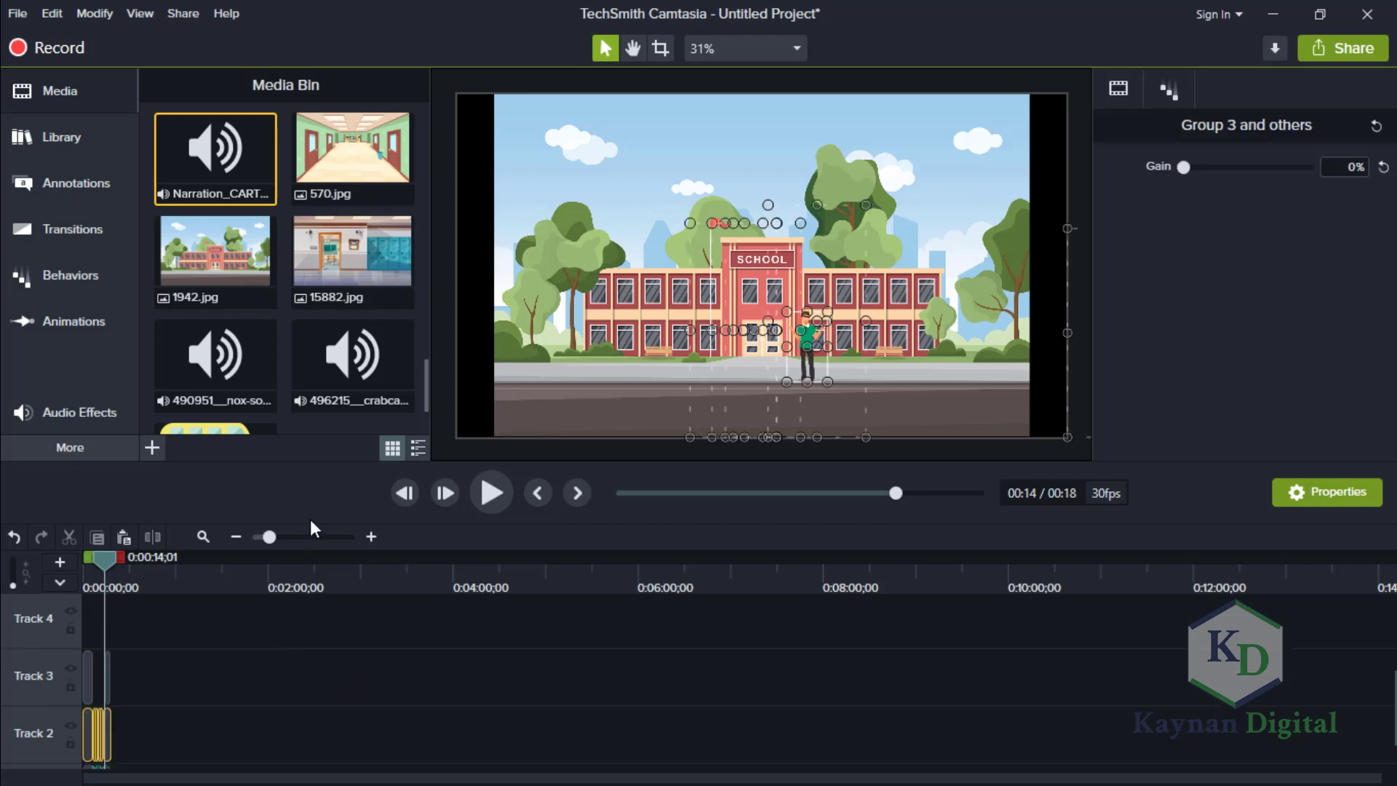
# Delete Group 4 and Assets 33, 32, 34 and 35 from Track 2, along with the bus-interior-stopping sound on Track 3.
pyautogui.click(313, 540)
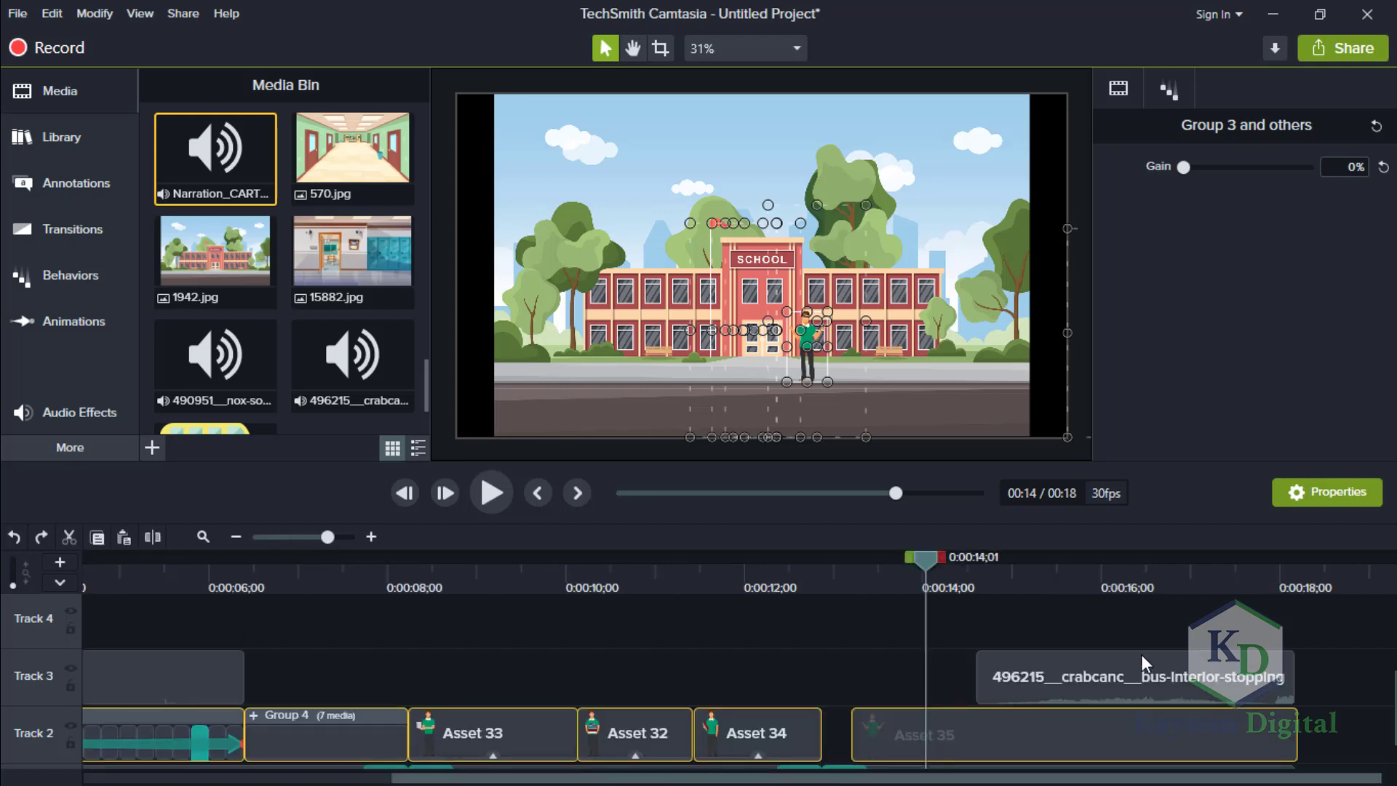
pyautogui.click(513, 661)
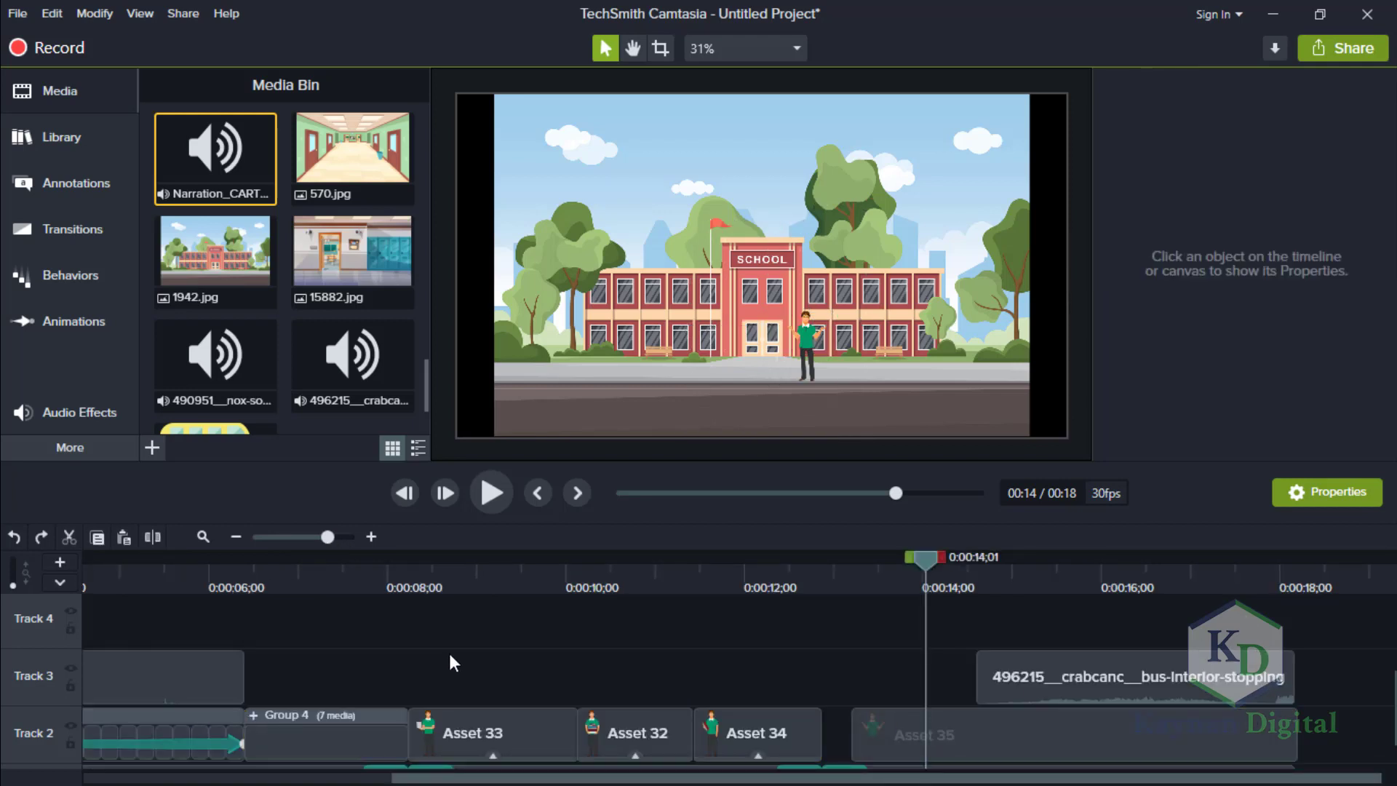
pyautogui.moveTo(858, 754); pyautogui.dragTo(975, 750)
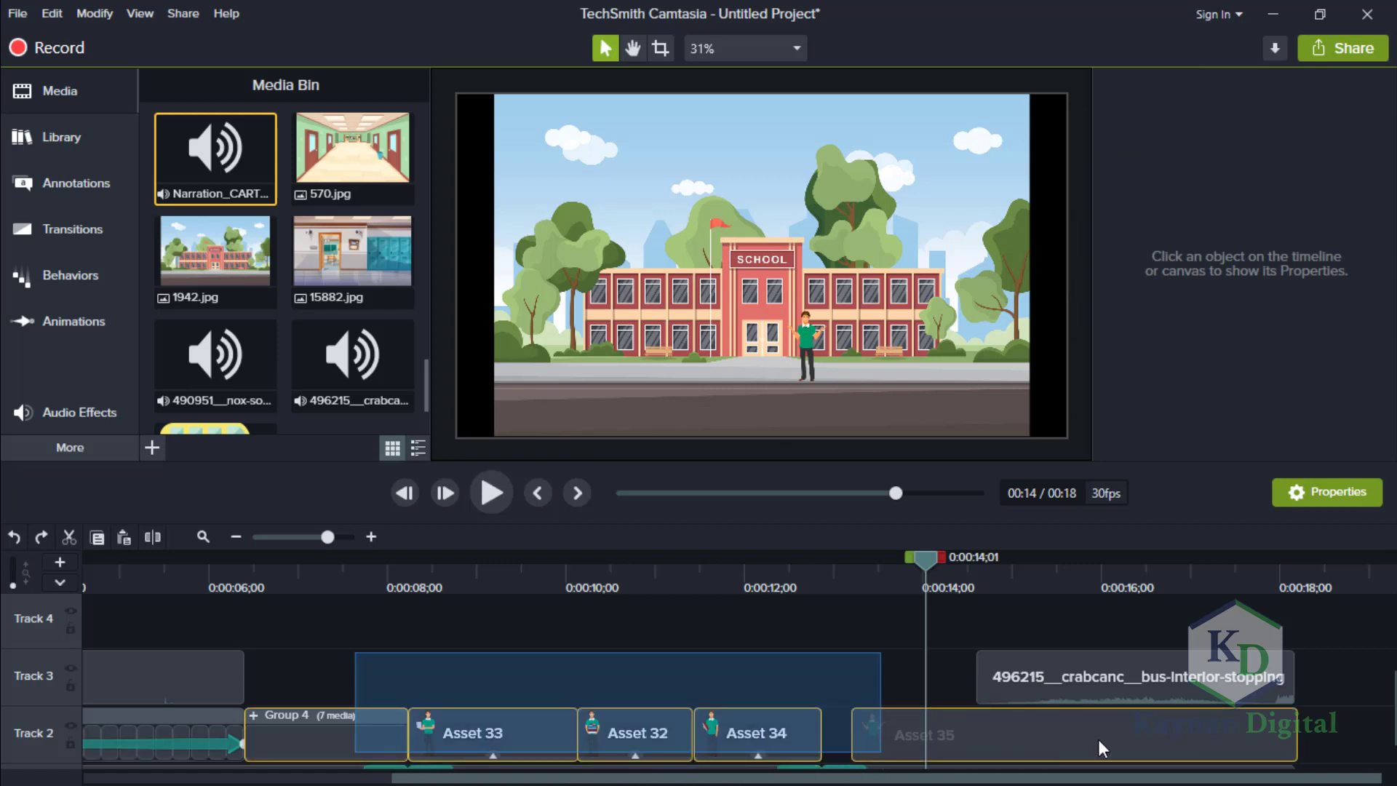
pyautogui.moveTo(1098, 740); pyautogui.dragTo(1011, 718)
pyautogui.press('Delete')
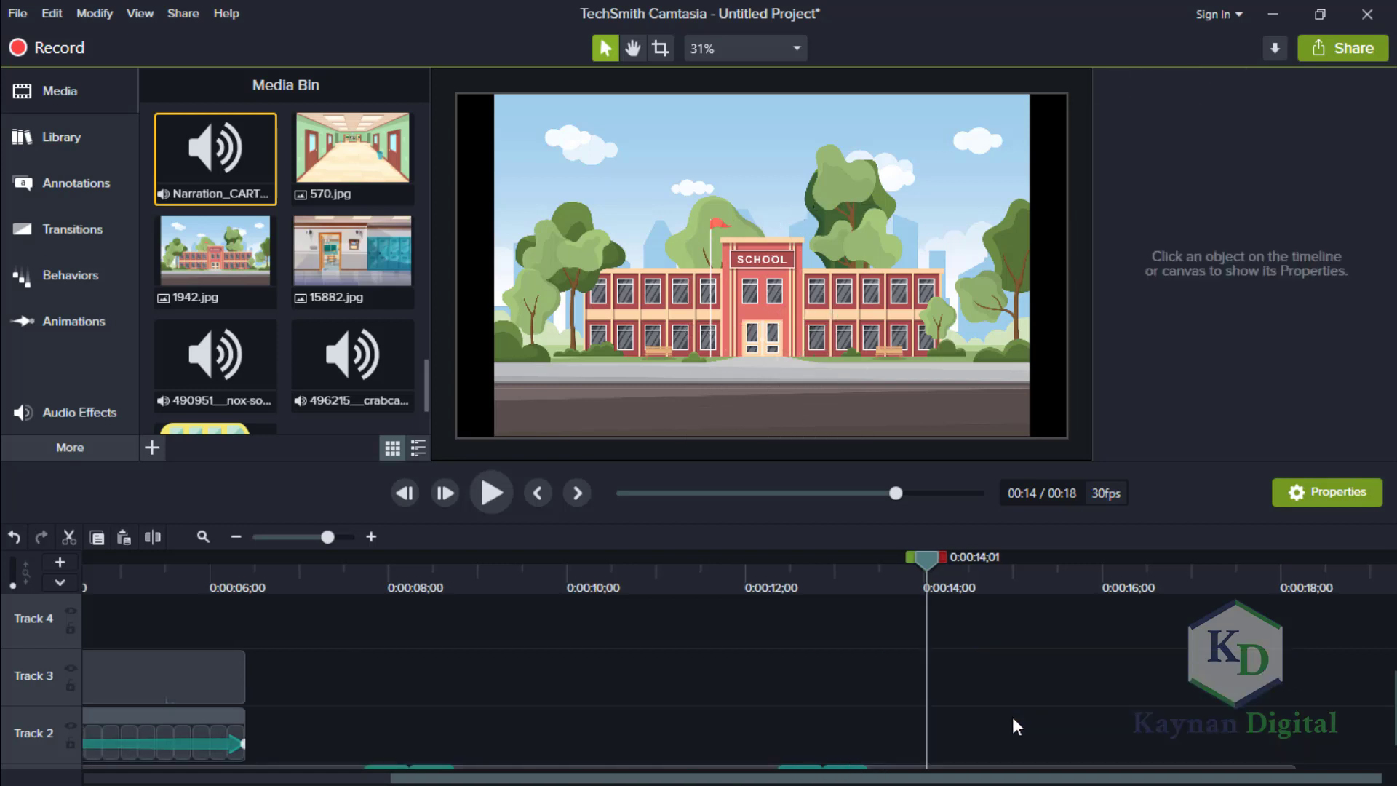
# Delete all the background images from Track 1, including 570 and 1942.
pyautogui.moveTo(1393, 713); pyautogui.dragTo(1392, 770)
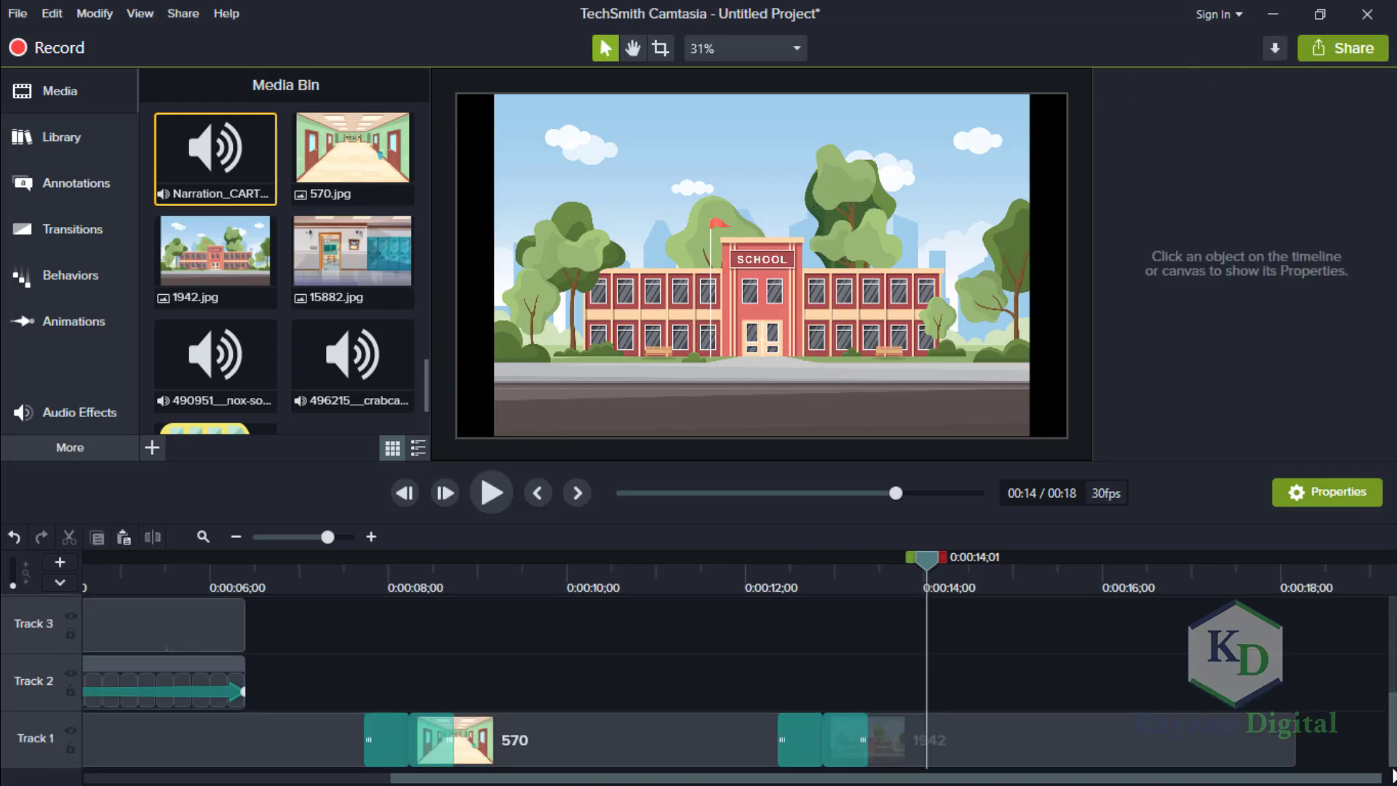
pyautogui.moveTo(1312, 736); pyautogui.dragTo(124, 757)
pyautogui.press('Delete')
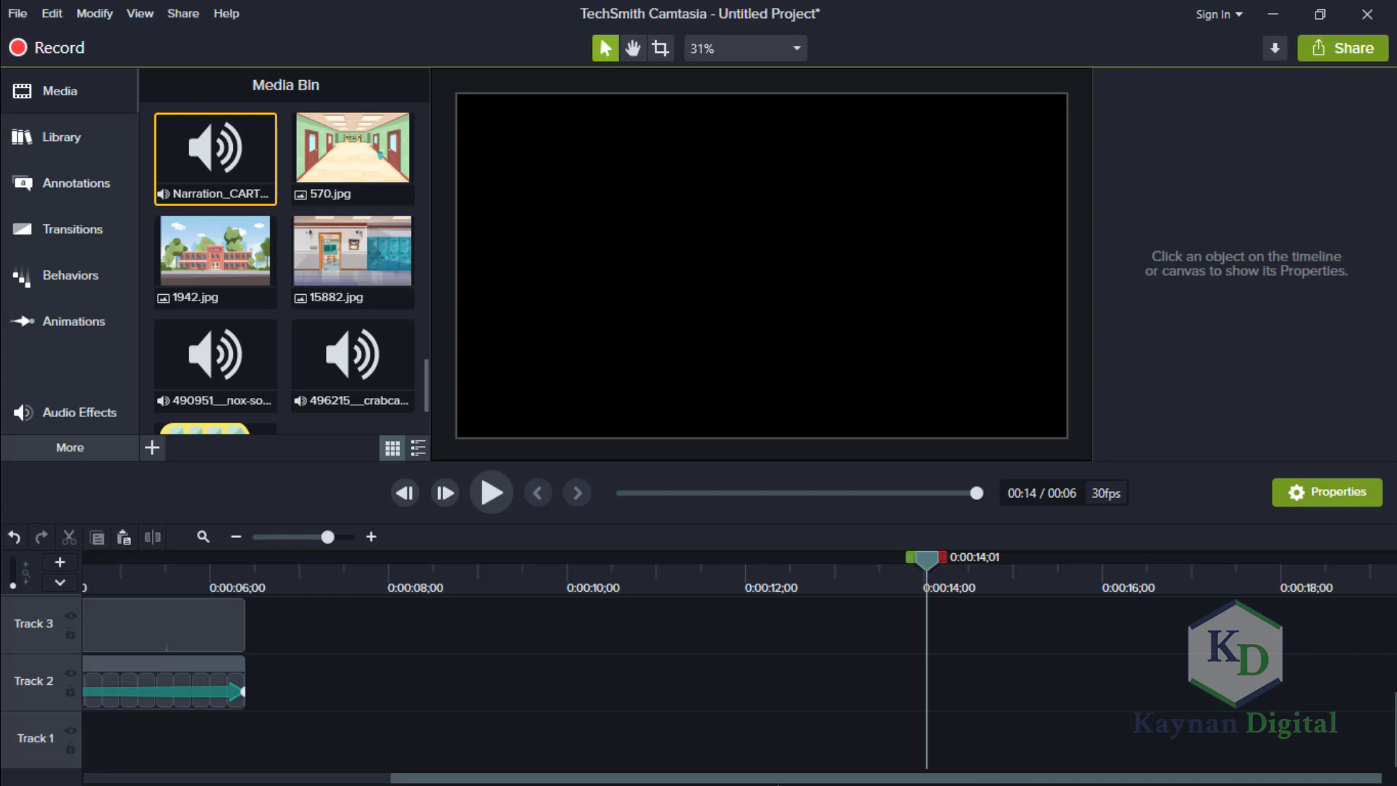
# Delete the footsteps-walk sound from Track 3, above the Group 3 clip.
pyautogui.scroll(3, 639, 767)
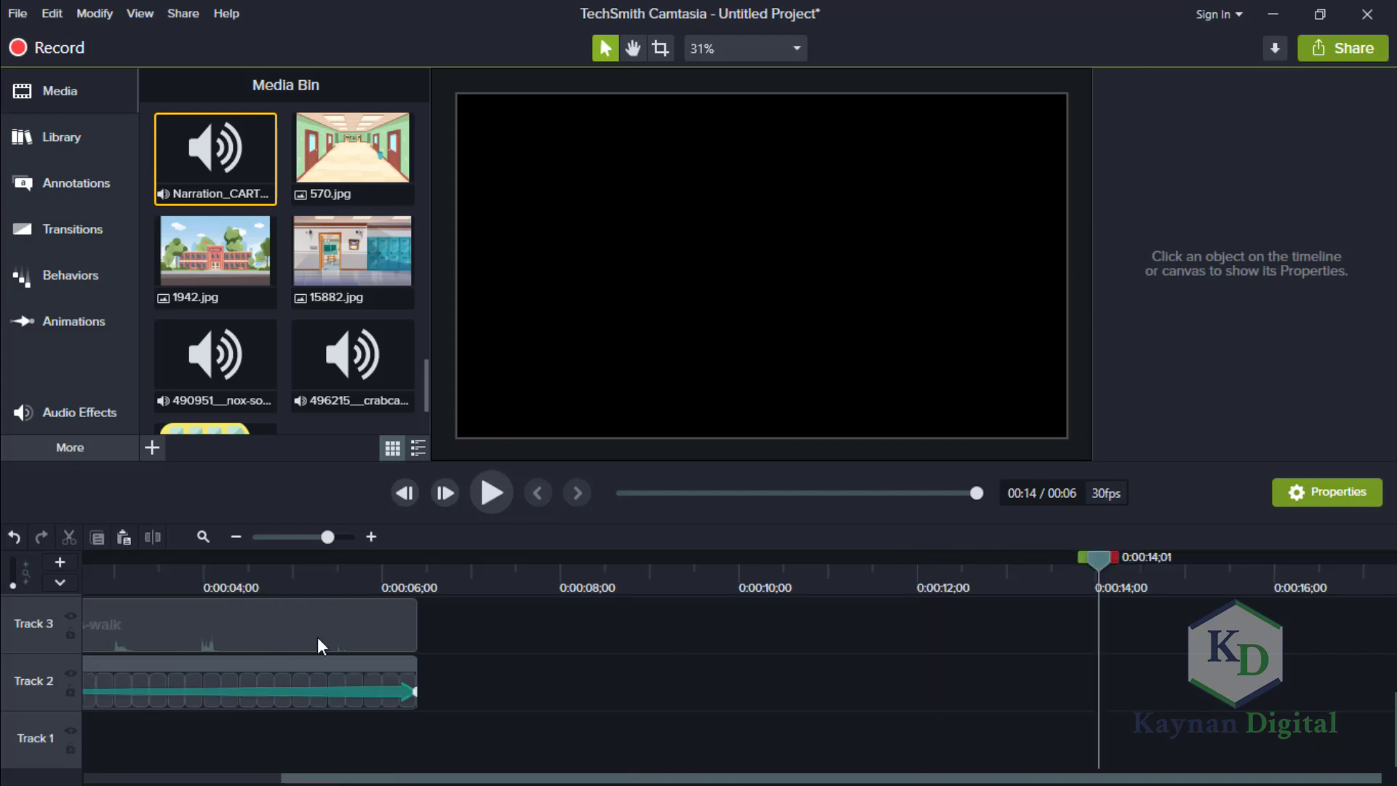
pyautogui.moveTo(482, 630); pyautogui.dragTo(8, 623)
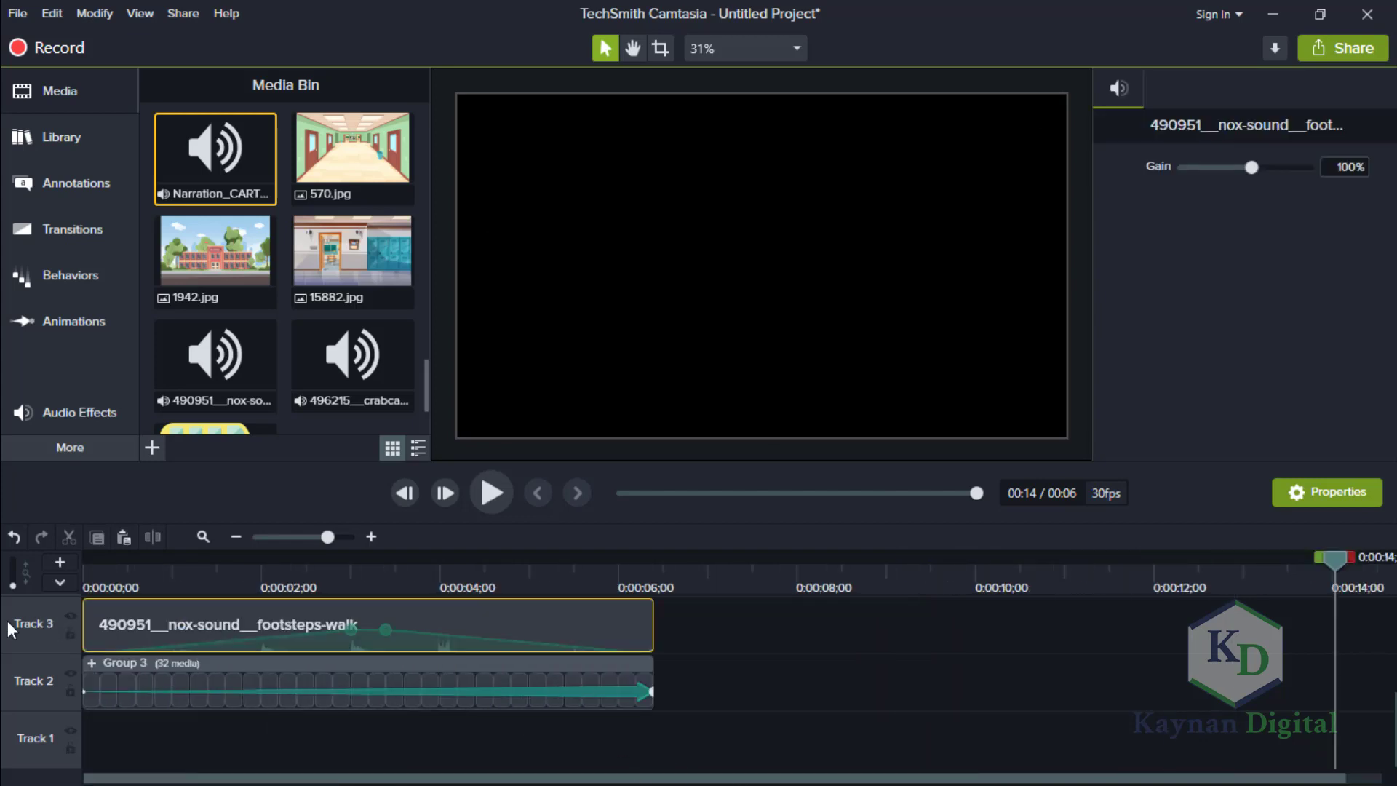
pyautogui.press('Delete')
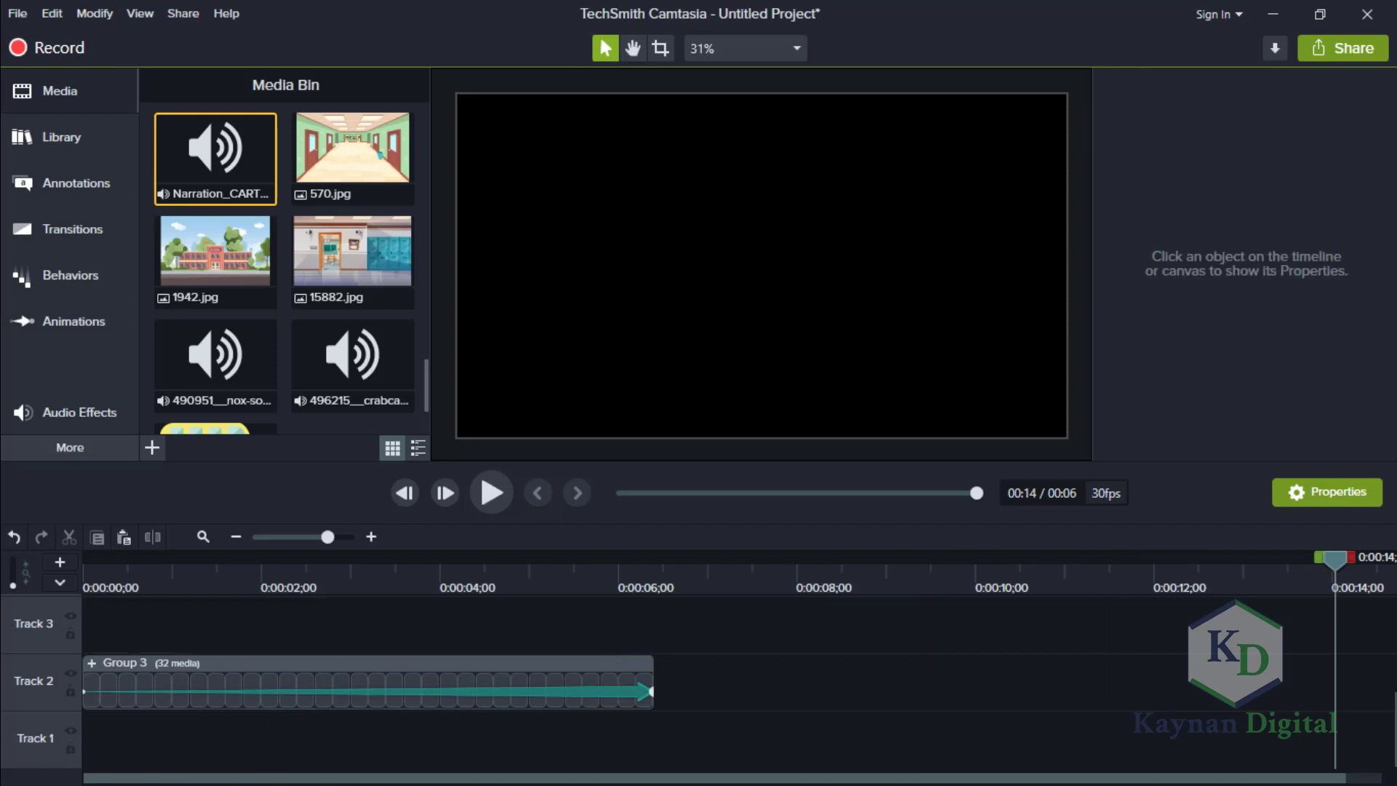
# Preview the walking character in the Group 3 clip from the beginning of the timeline.
pyautogui.moveTo(1335, 559)
pyautogui.mouseDown()
pyautogui.moveTo(485, 580)
pyautogui.moveTo(103, 567)
pyautogui.moveTo(1, 534)
pyautogui.moveTo(25, 557)
pyautogui.mouseUp()
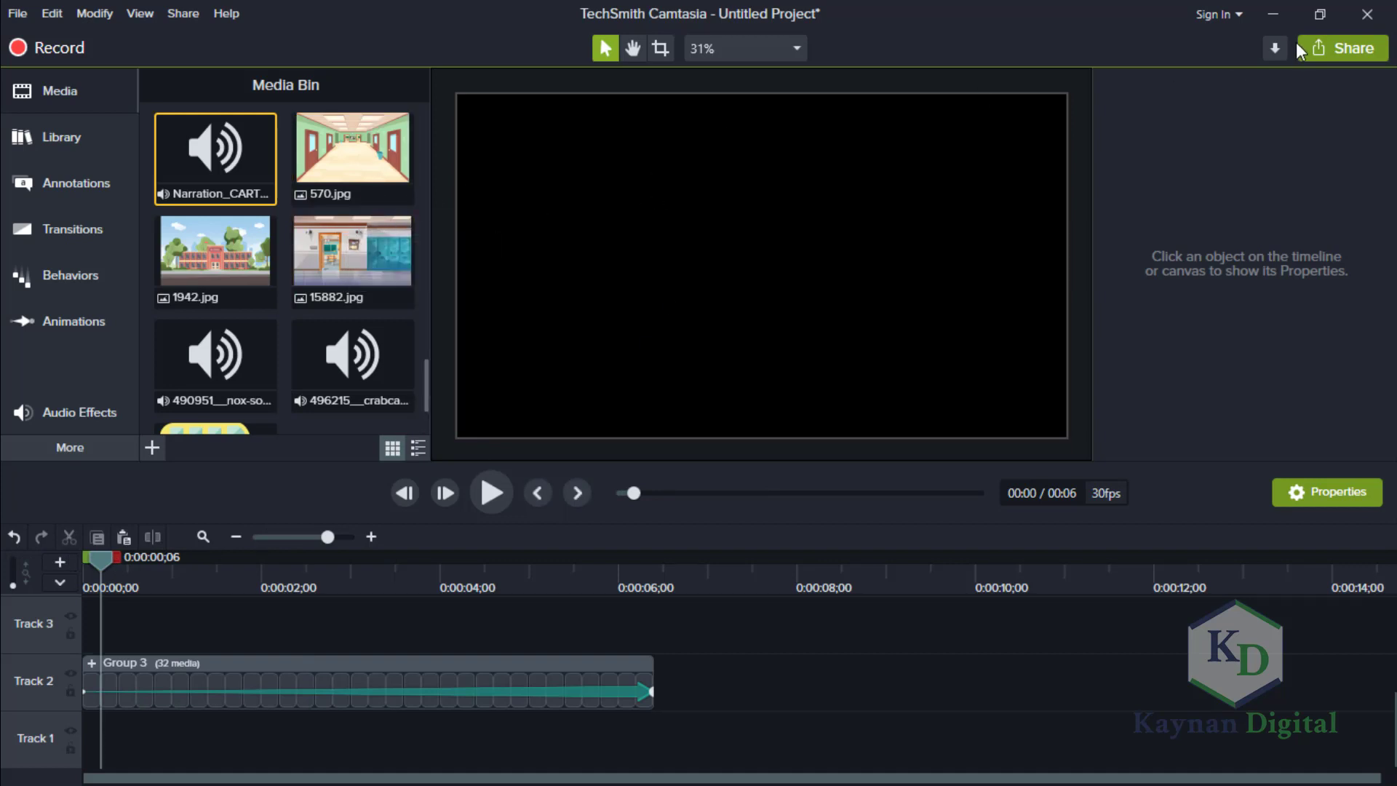
pyautogui.moveTo(93, 556); pyautogui.dragTo(48, 551)
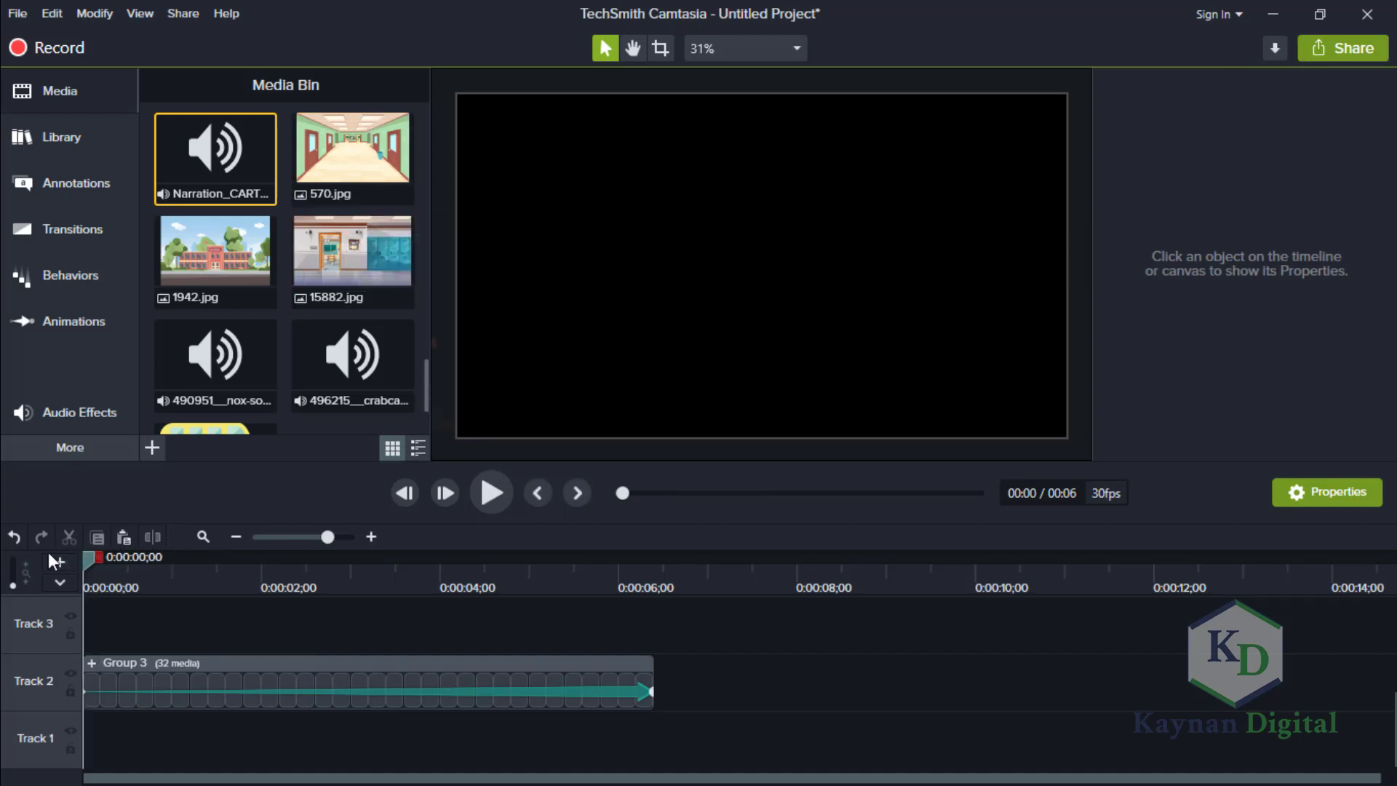
pyautogui.click(494, 494)
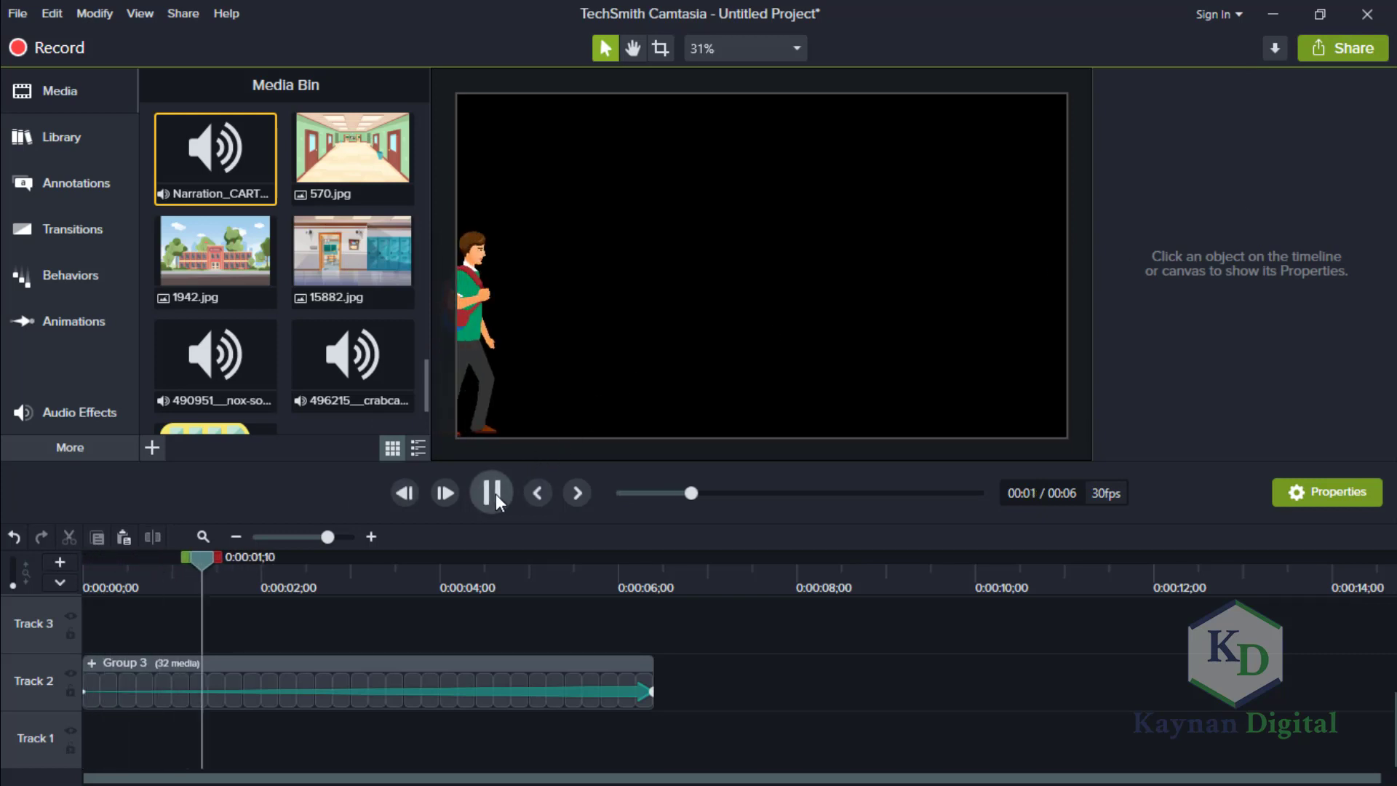
pyautogui.press('space')
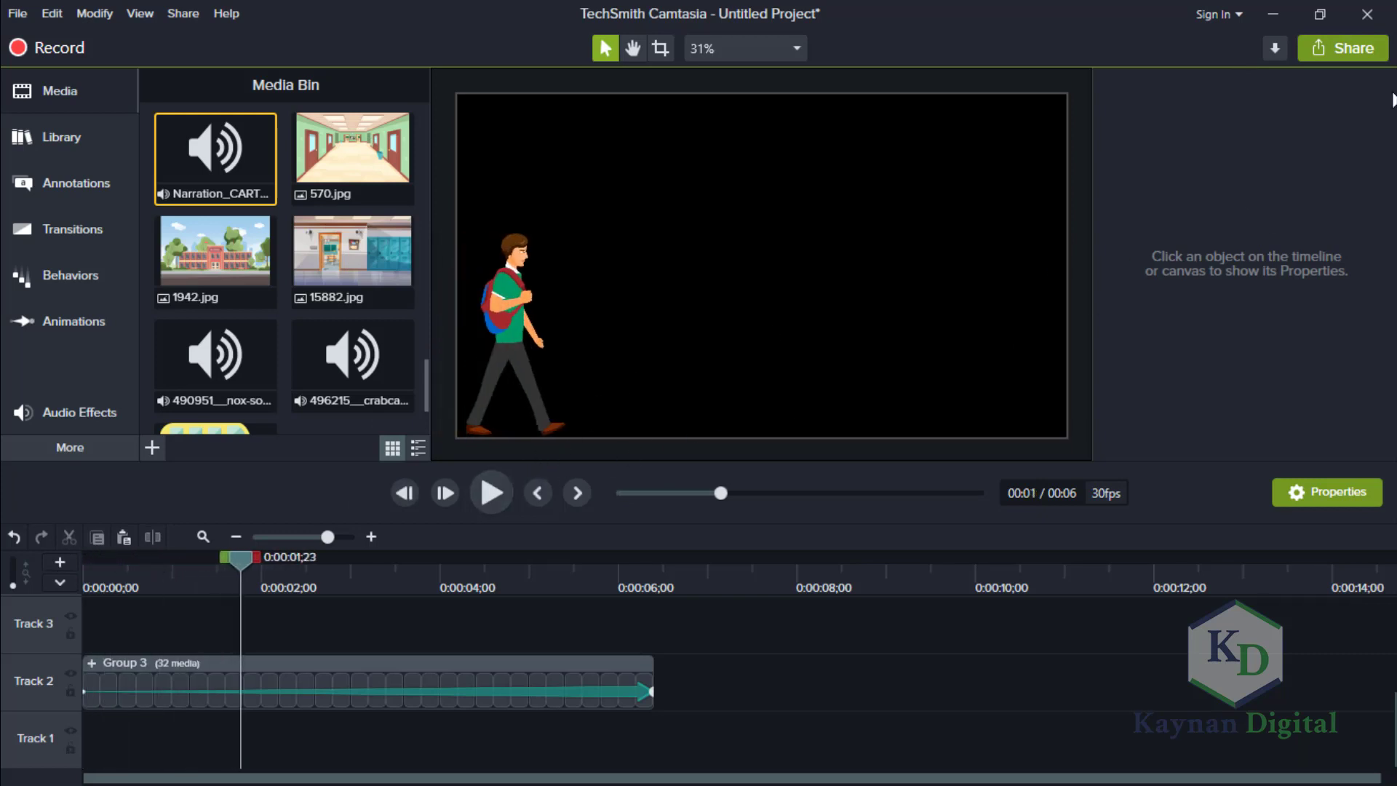
# Export the timeline to a local file named GIF as a GIF animation, using custom production settings, 30 fps, dithering and the current video size.
pyautogui.click(1328, 47)
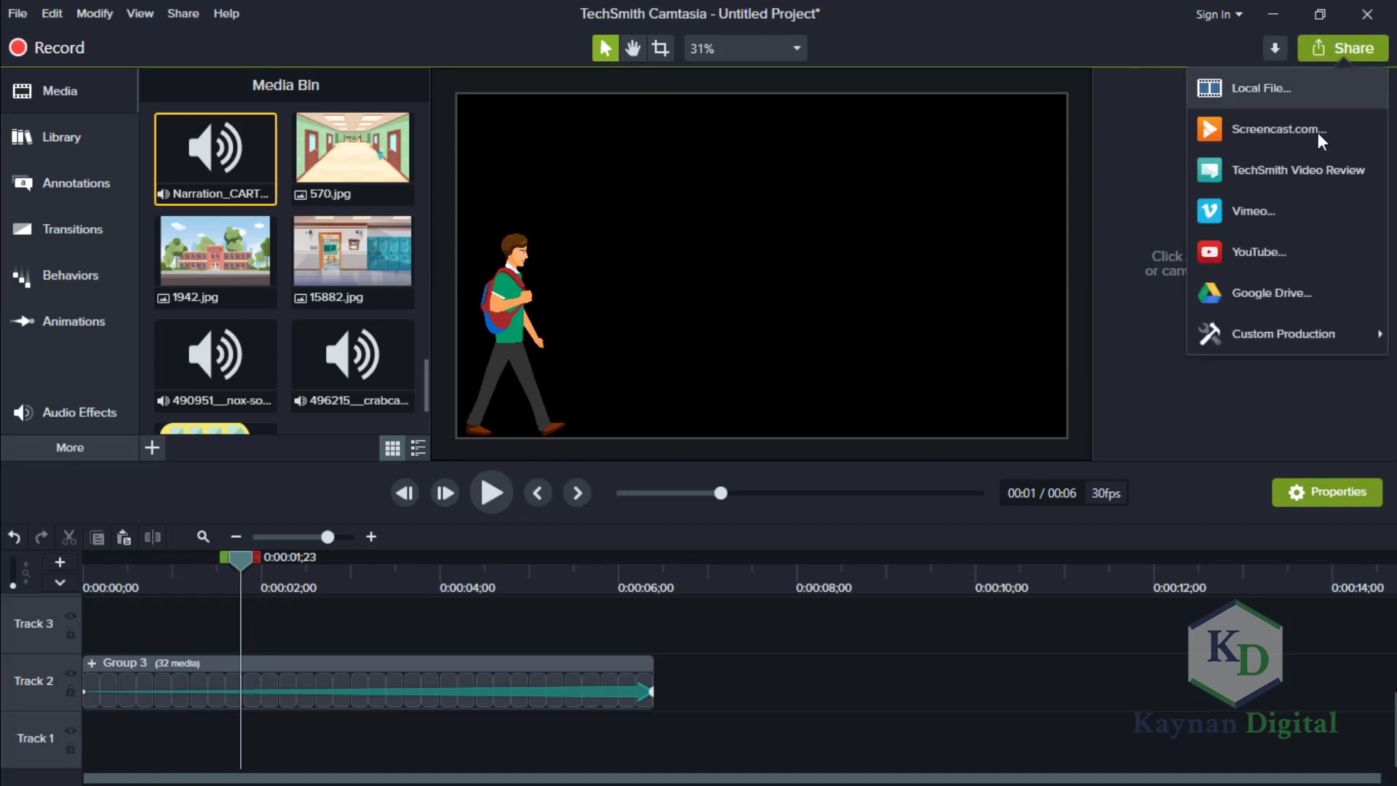
pyautogui.click(1270, 86)
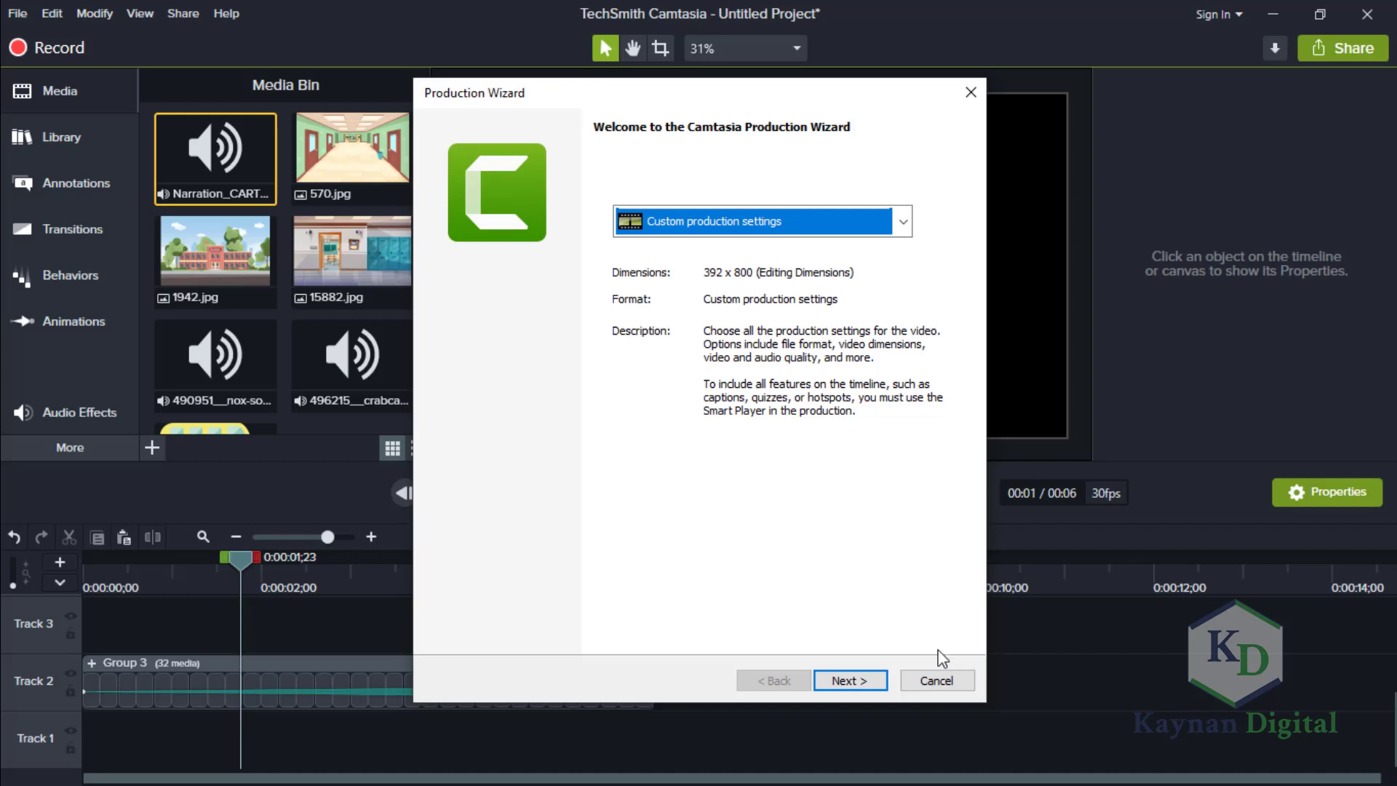
pyautogui.click(875, 678)
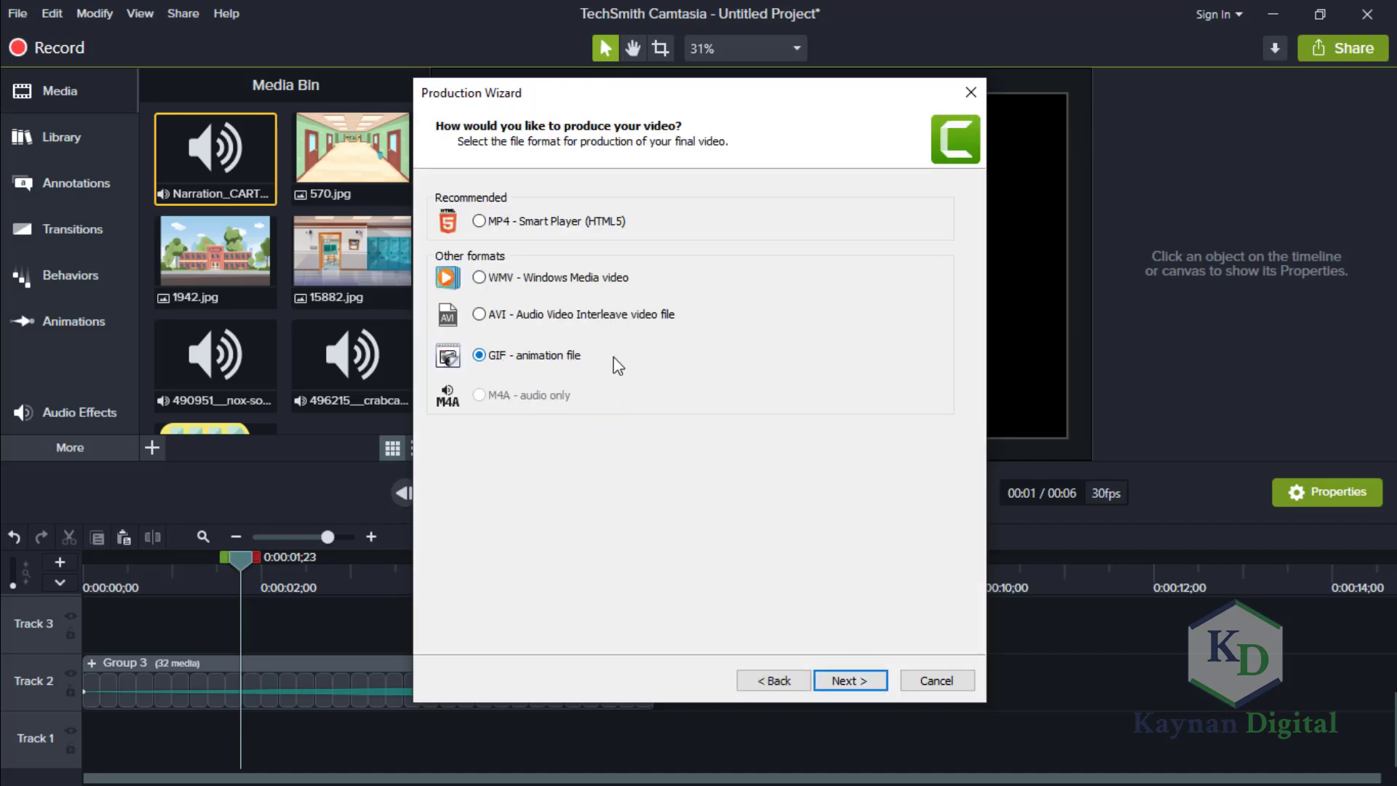
pyautogui.click(848, 680)
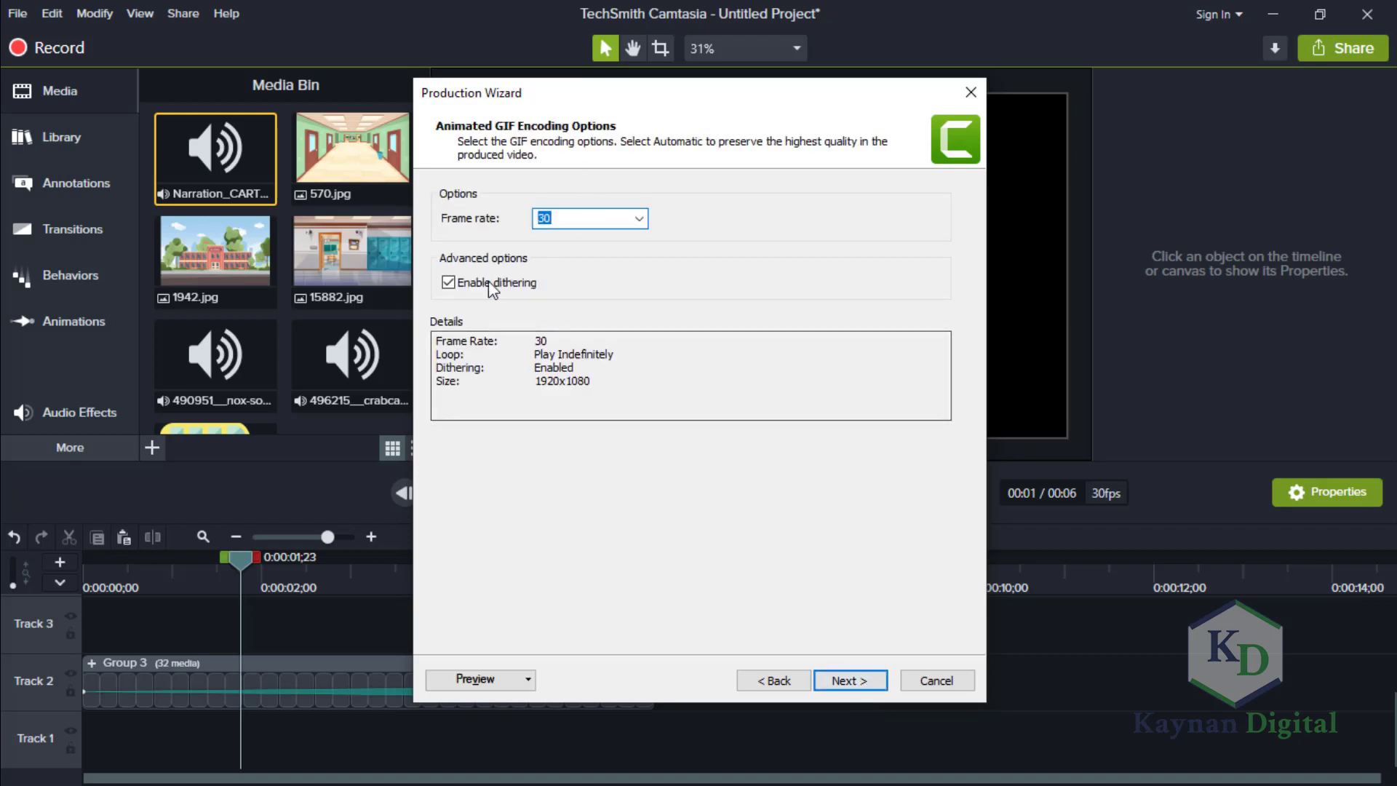
pyautogui.click(866, 682)
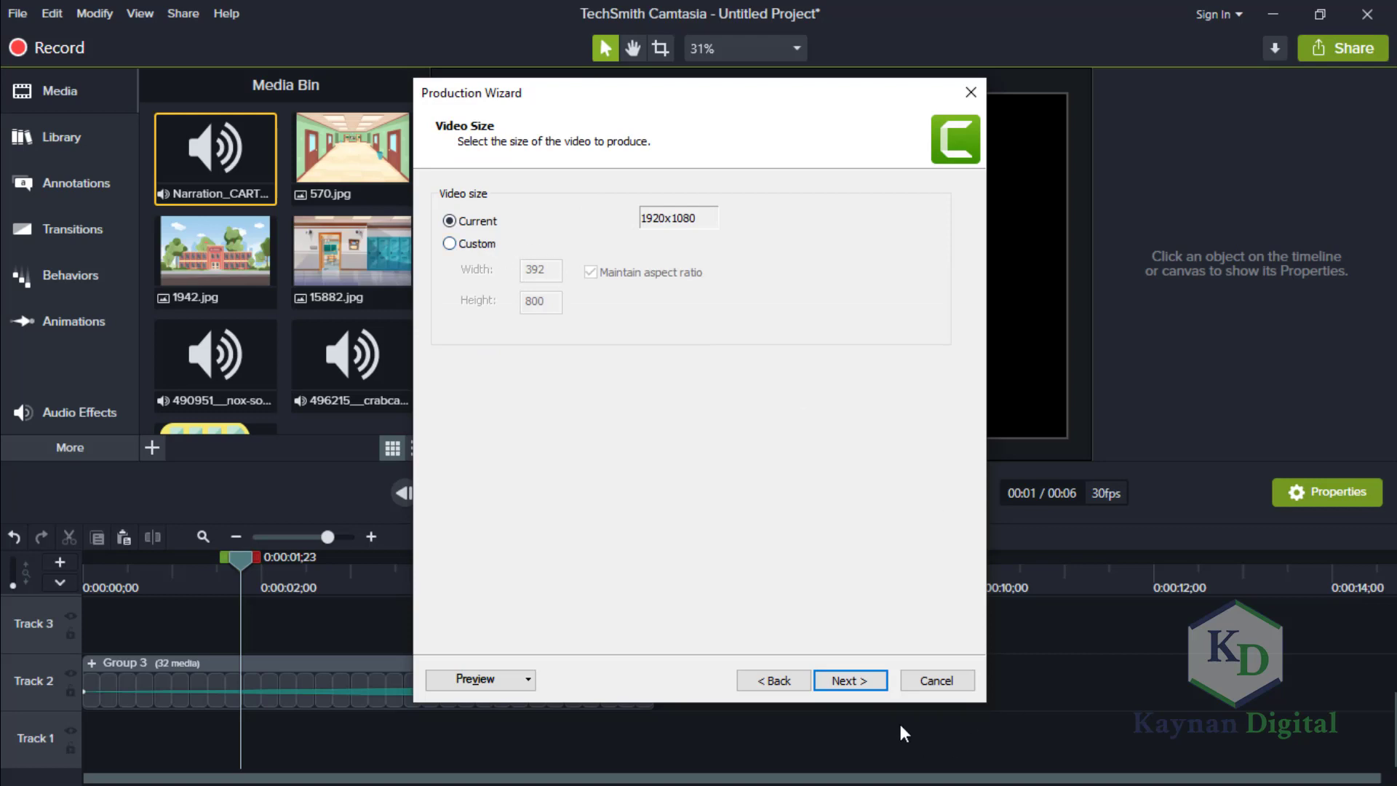
pyautogui.click(866, 681)
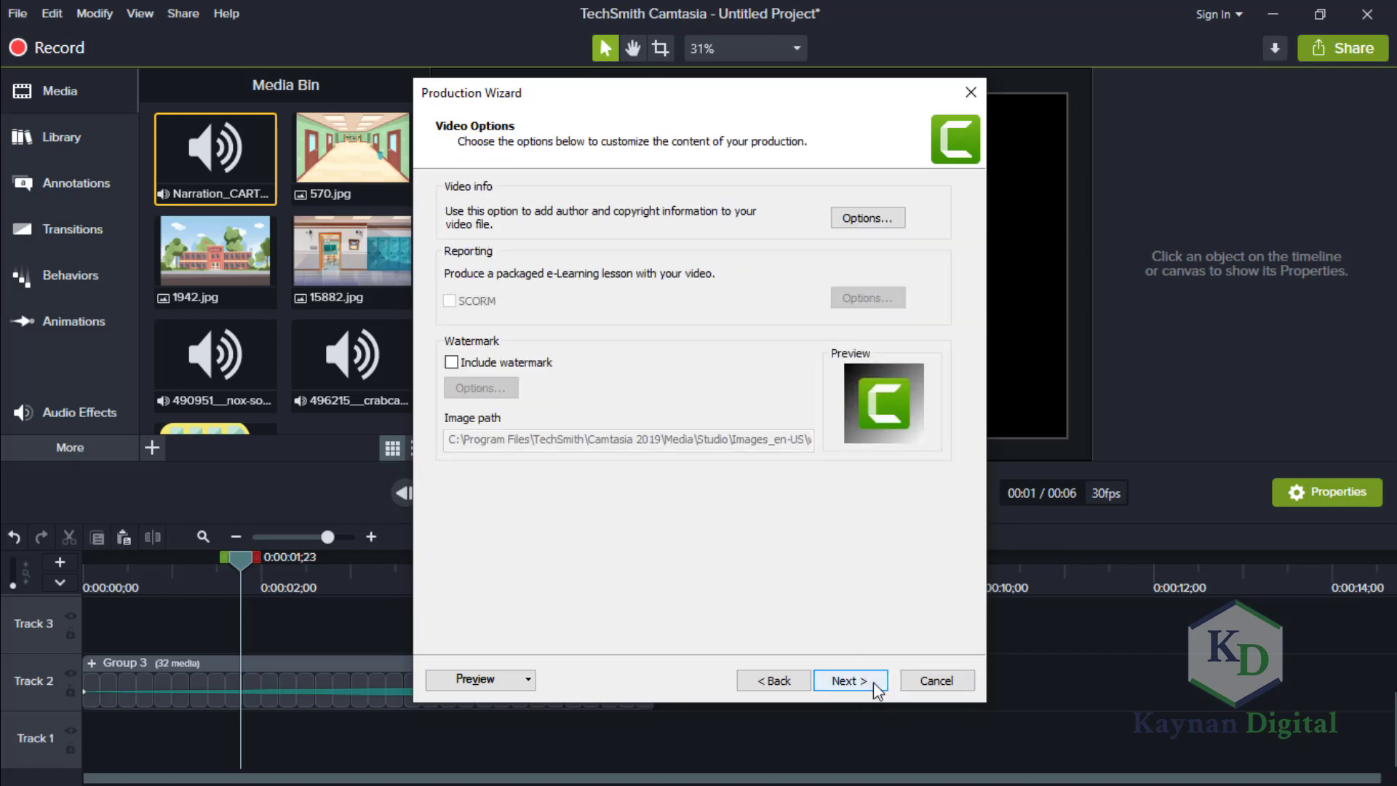
pyautogui.click(873, 683)
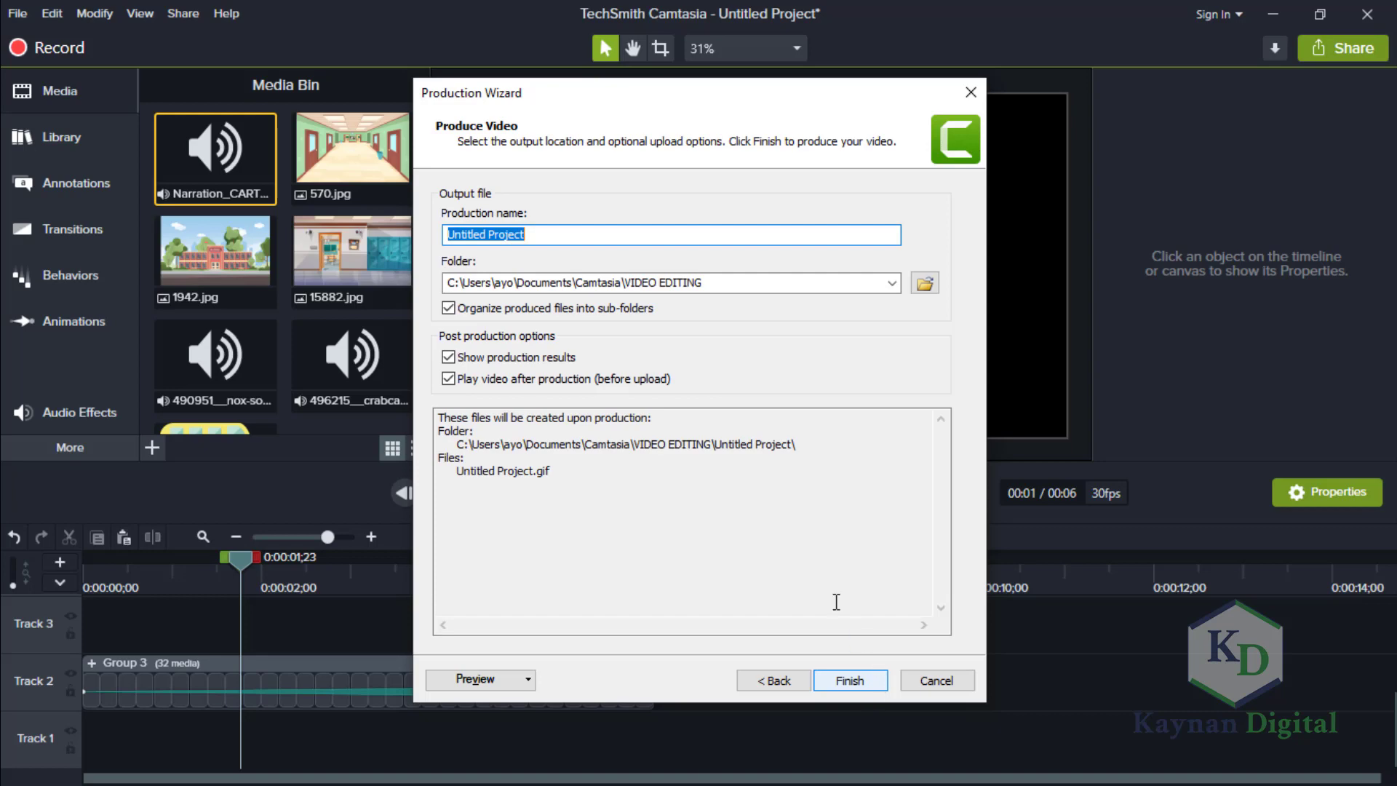
pyautogui.write('GIF')
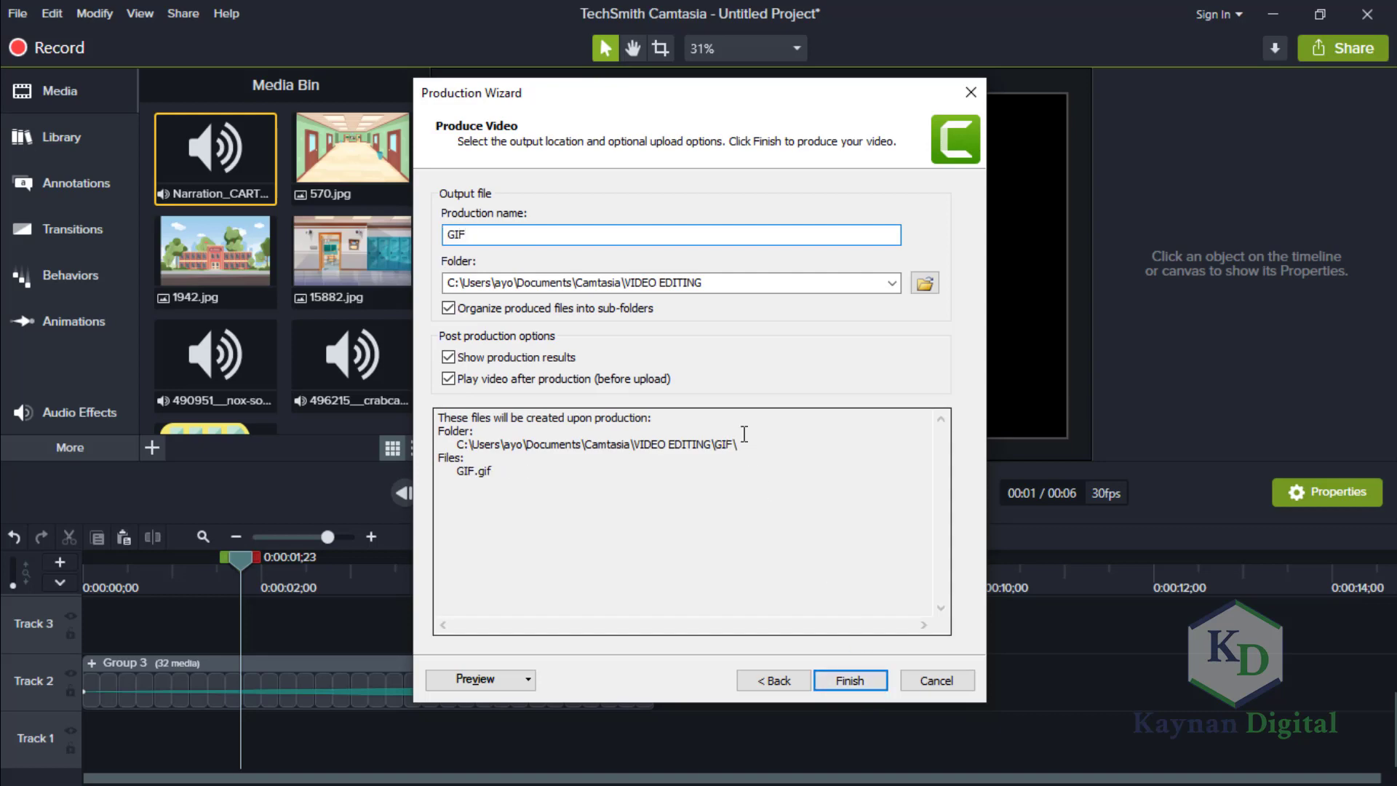
pyautogui.click(858, 678)
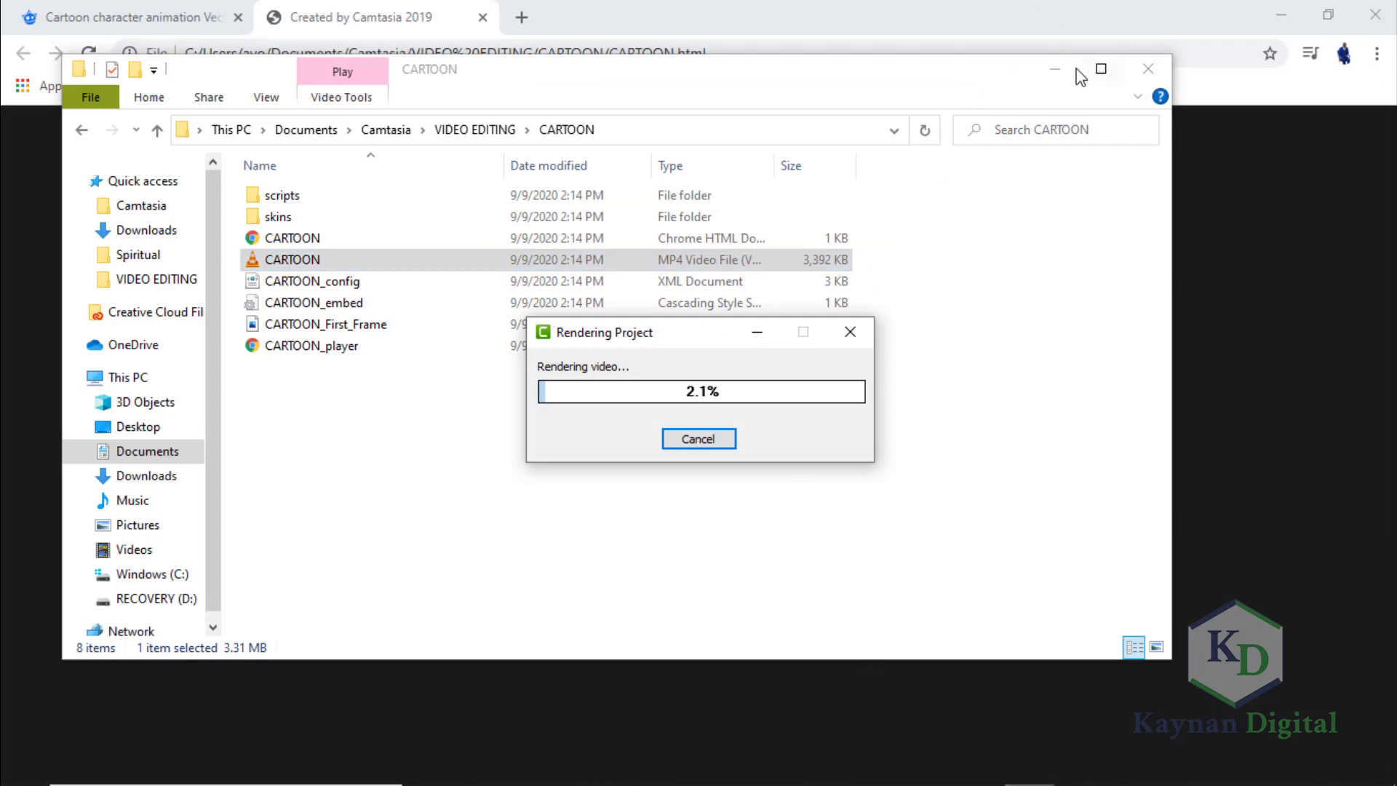
# Minimize the CARTOON folder window and play the exported cartoon's HTML version in the browser.
pyautogui.click(1057, 69)
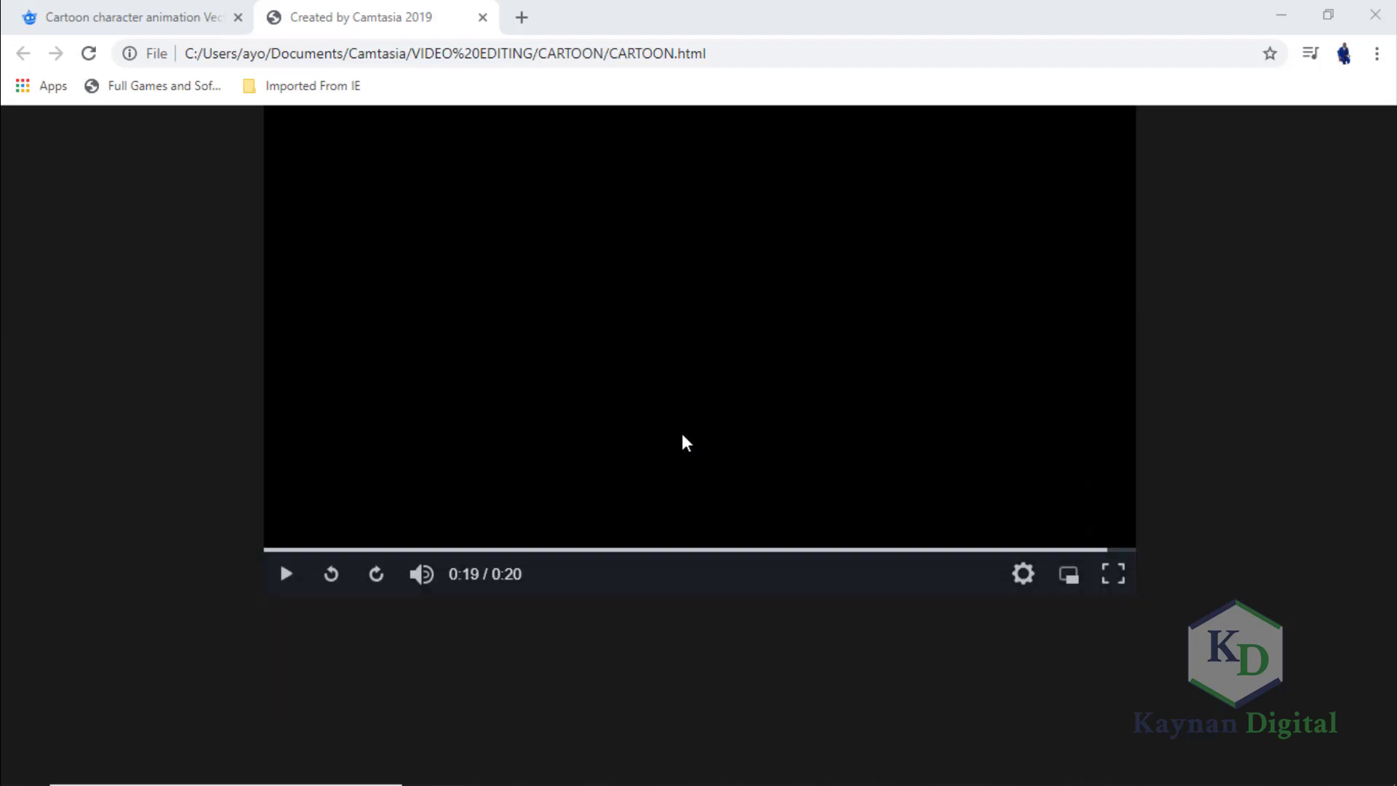
pyautogui.click(288, 573)
pyautogui.click(287, 575)
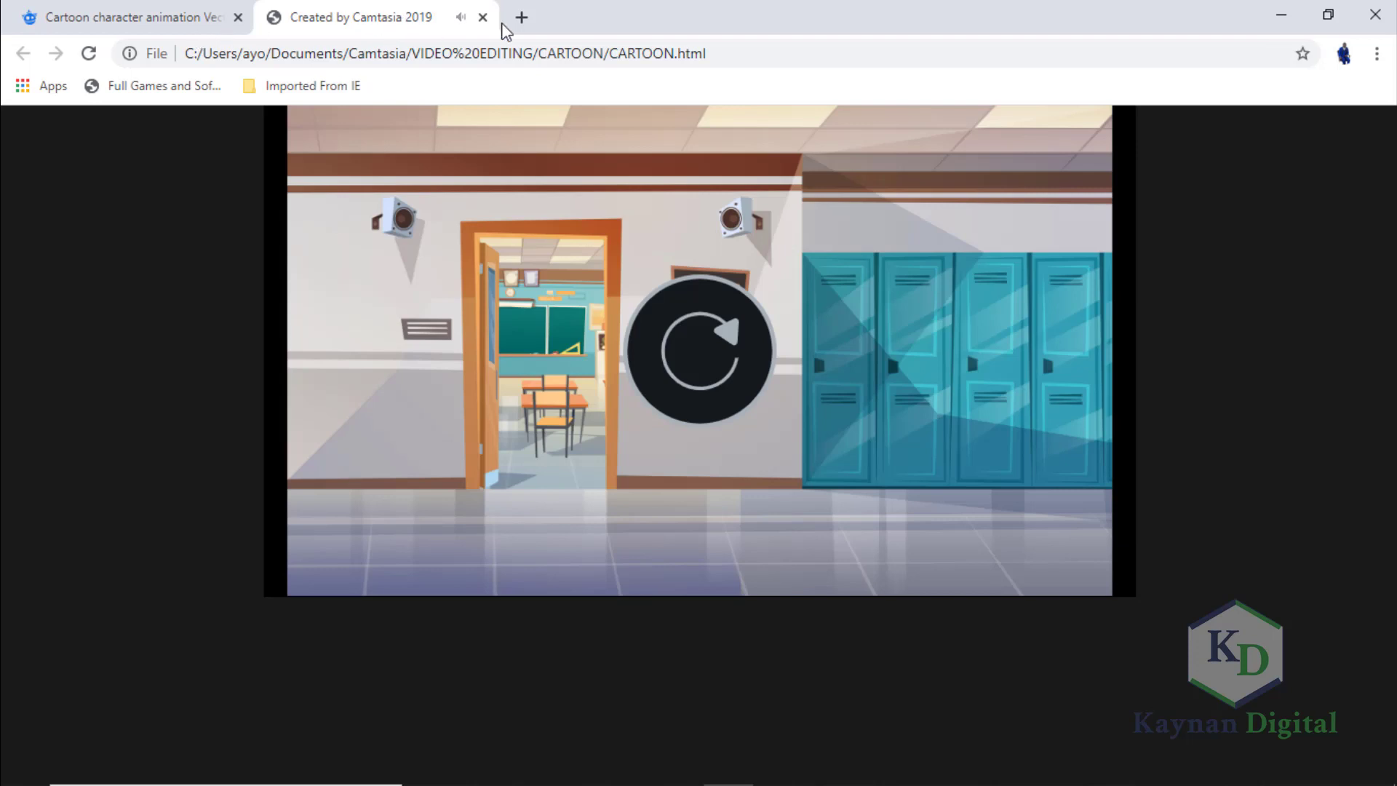
# View the produced GIF.gif, close it, and return to Camtasia to finish the production wizard.
pyautogui.click(1025, 772)
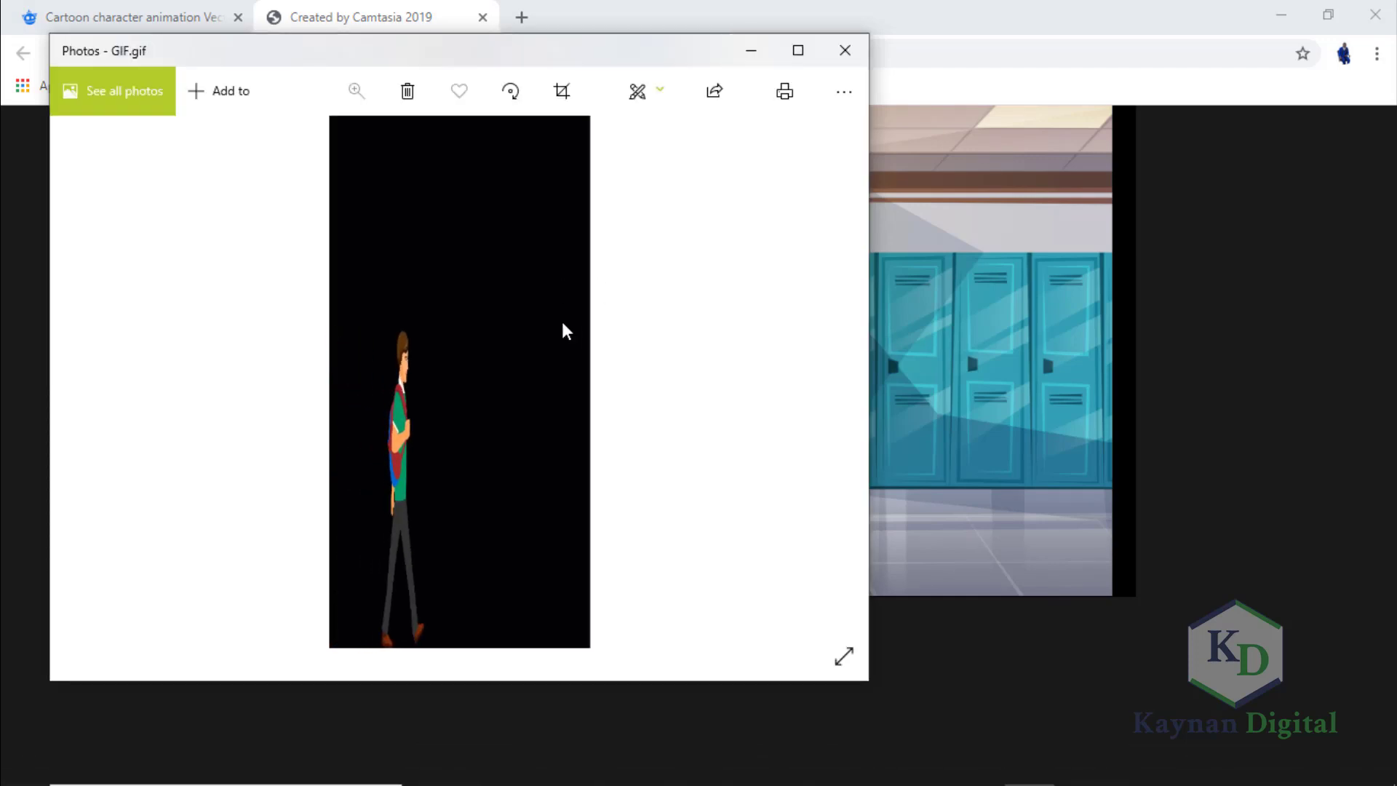
pyautogui.click(841, 54)
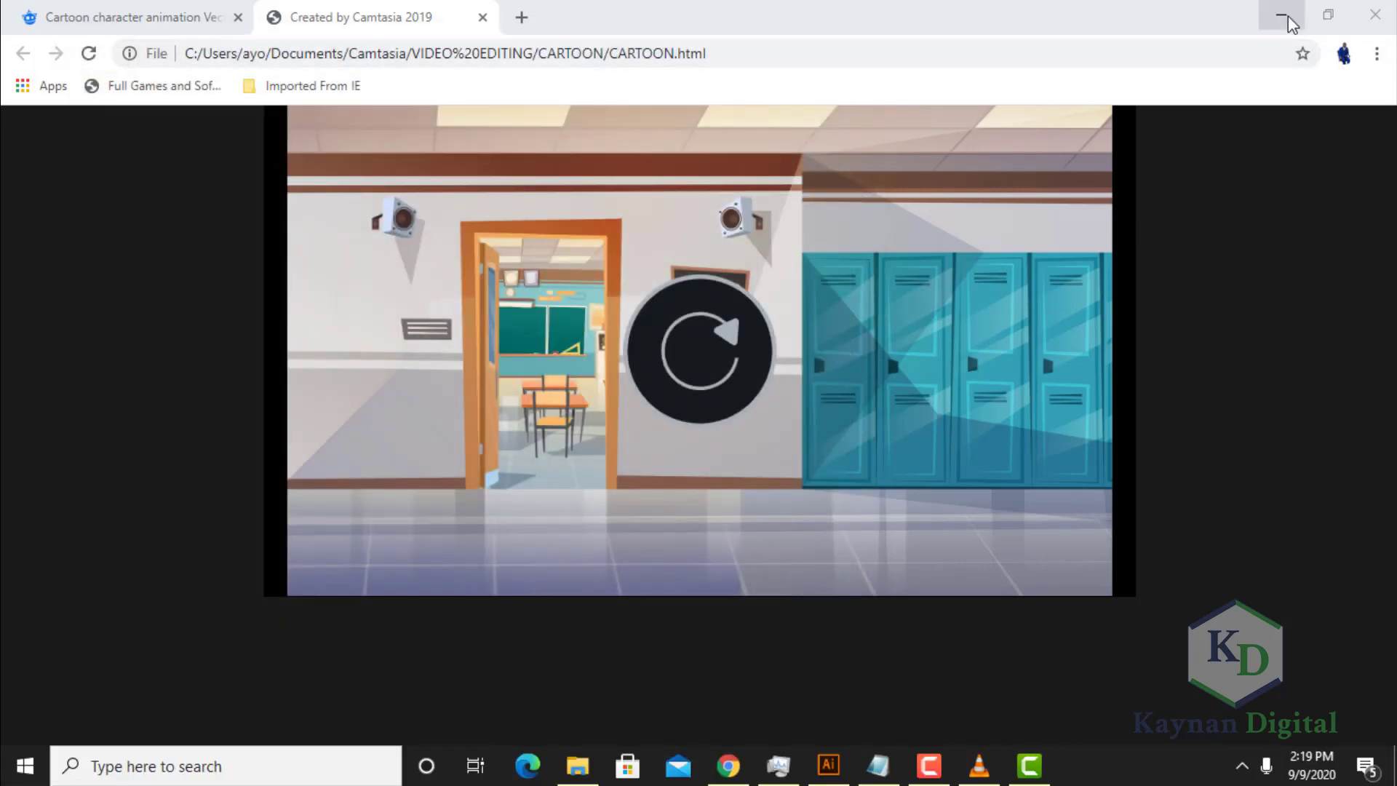
pyautogui.click(1284, 15)
pyautogui.click(844, 681)
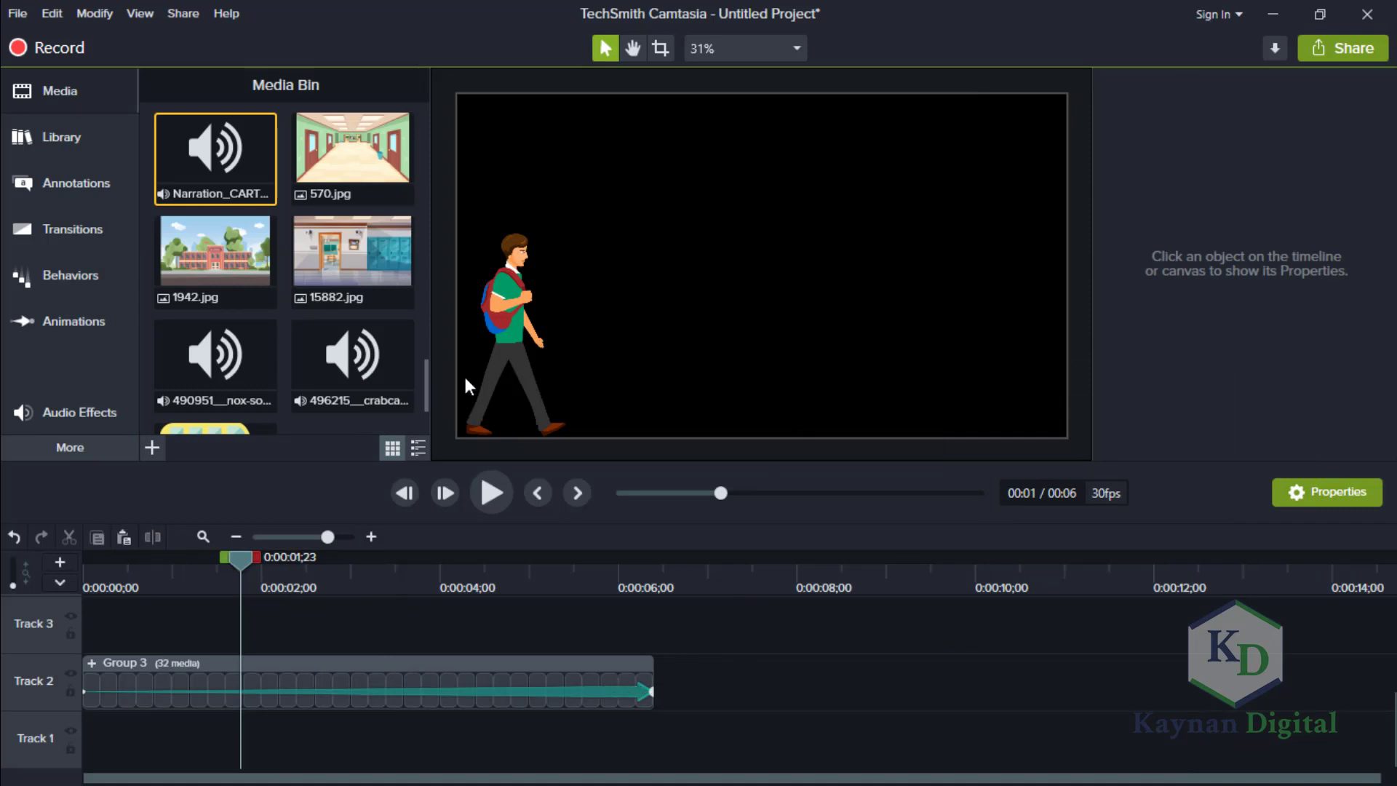
# Examine the output formats available for a local file export and leave the wizard without producing anything.
pyautogui.click(1328, 55)
pyautogui.click(1248, 98)
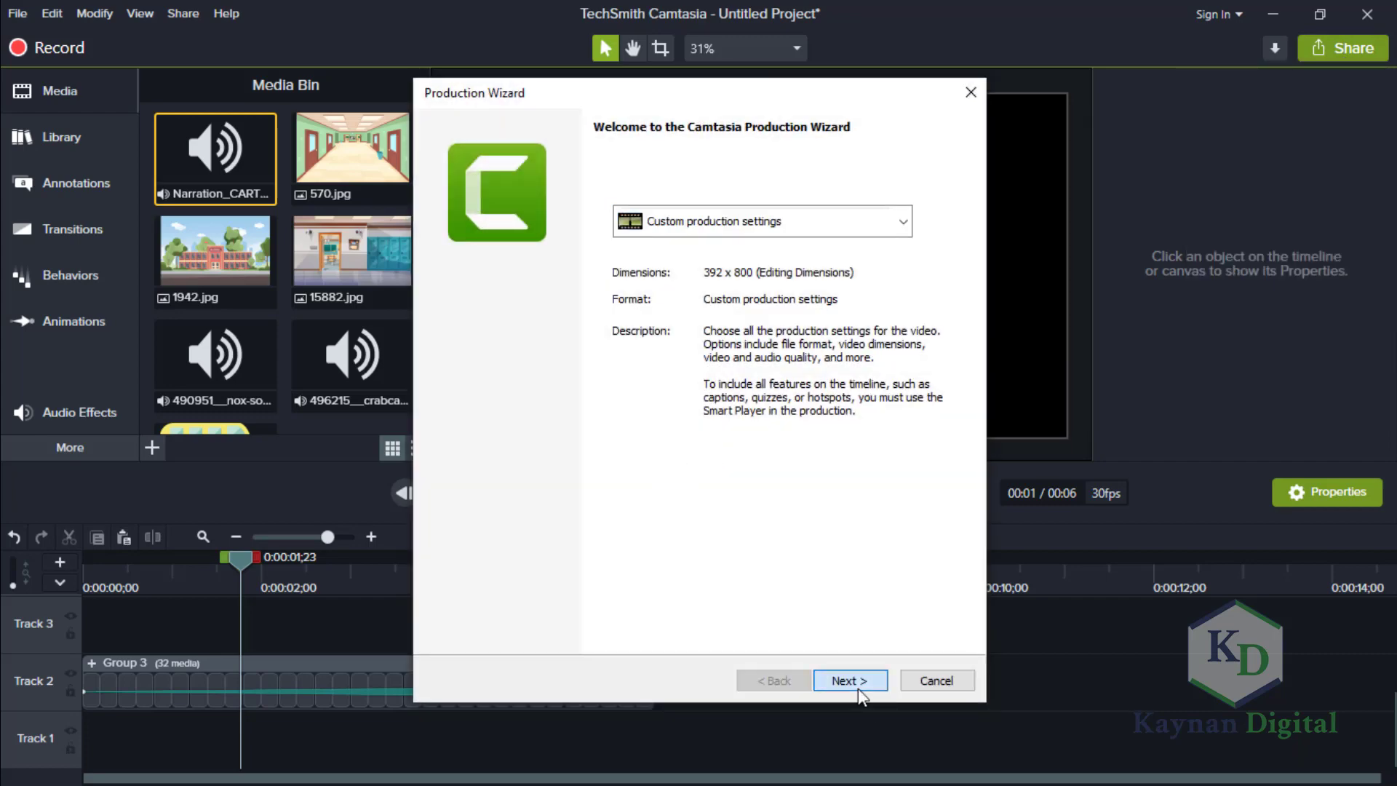
pyautogui.click(850, 680)
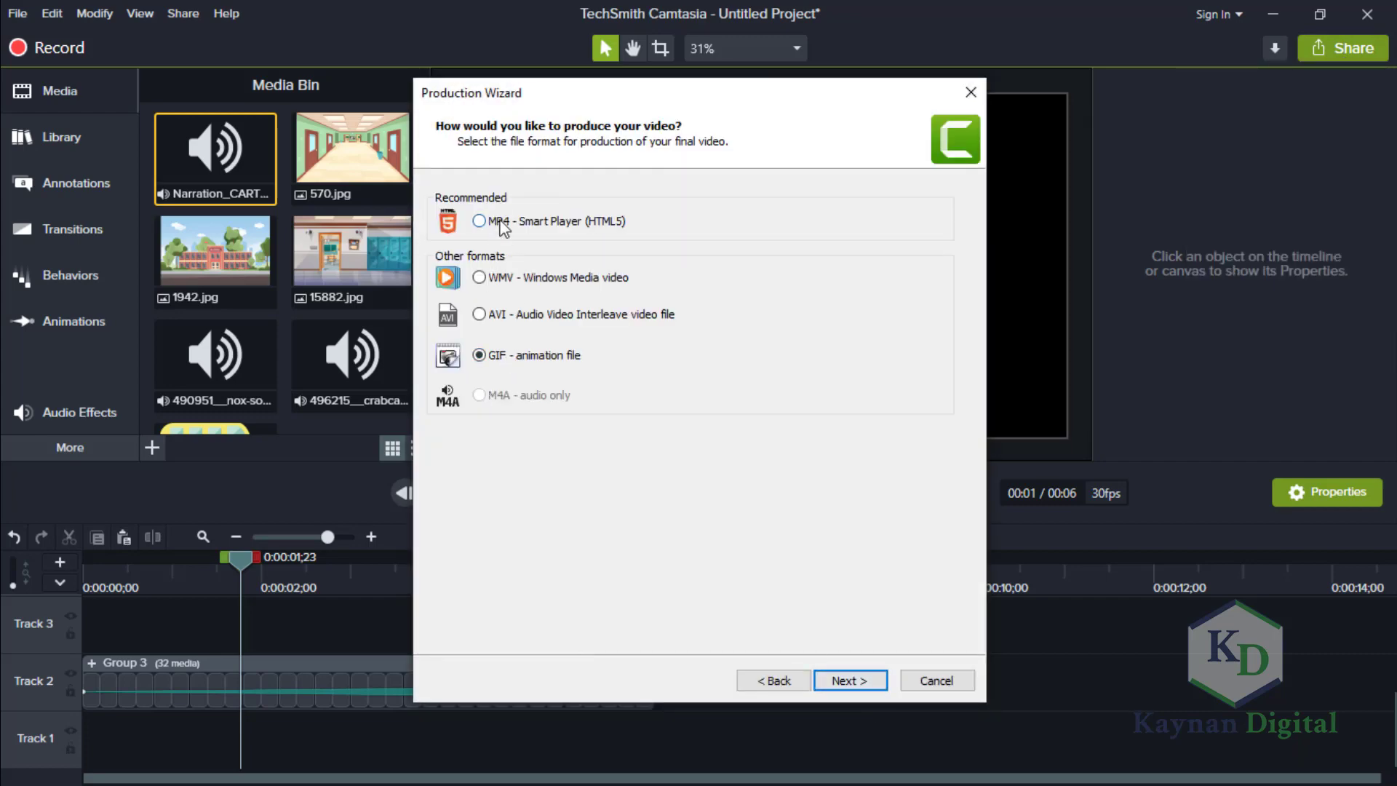
pyautogui.click(936, 680)
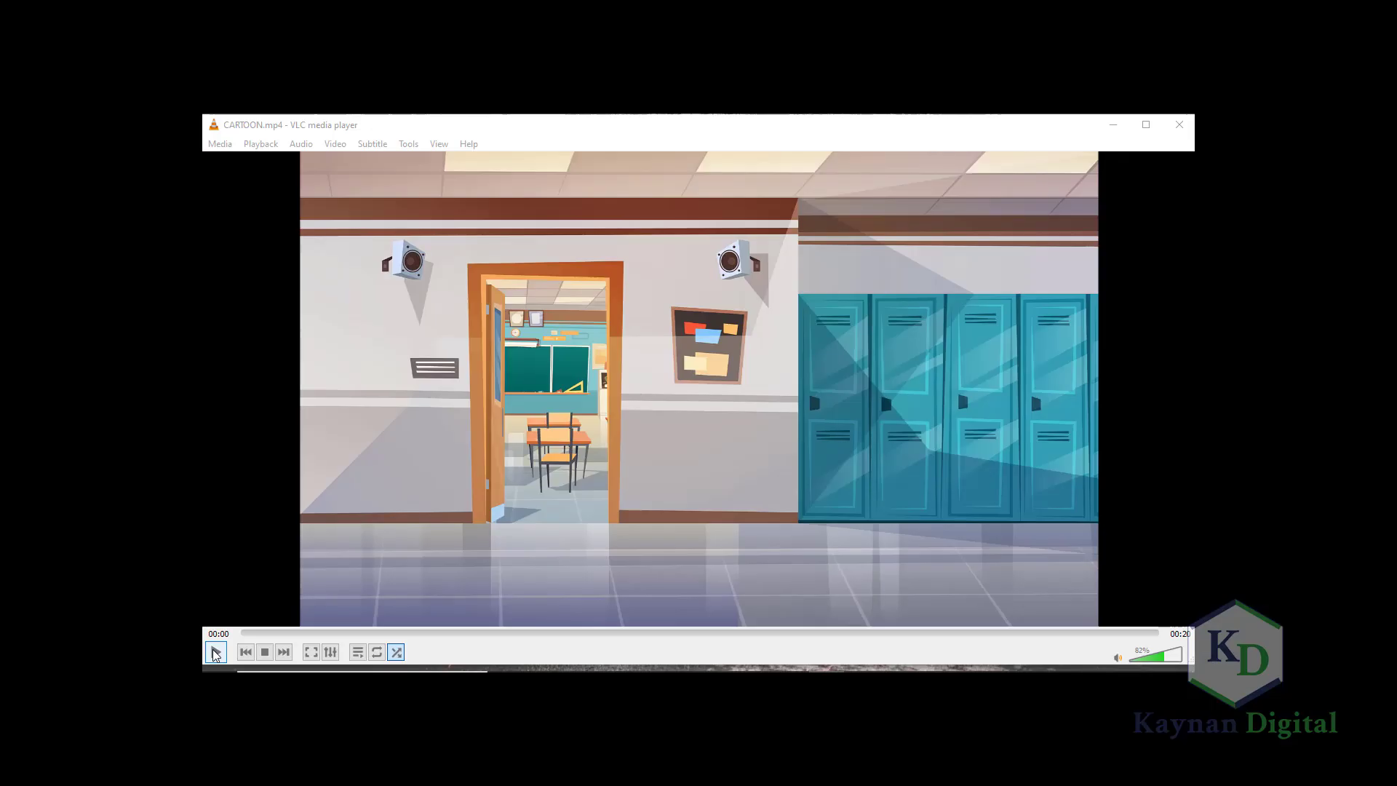
# Play the exported CARTOON.mp4 in VLC media player.
pyautogui.click(217, 651)
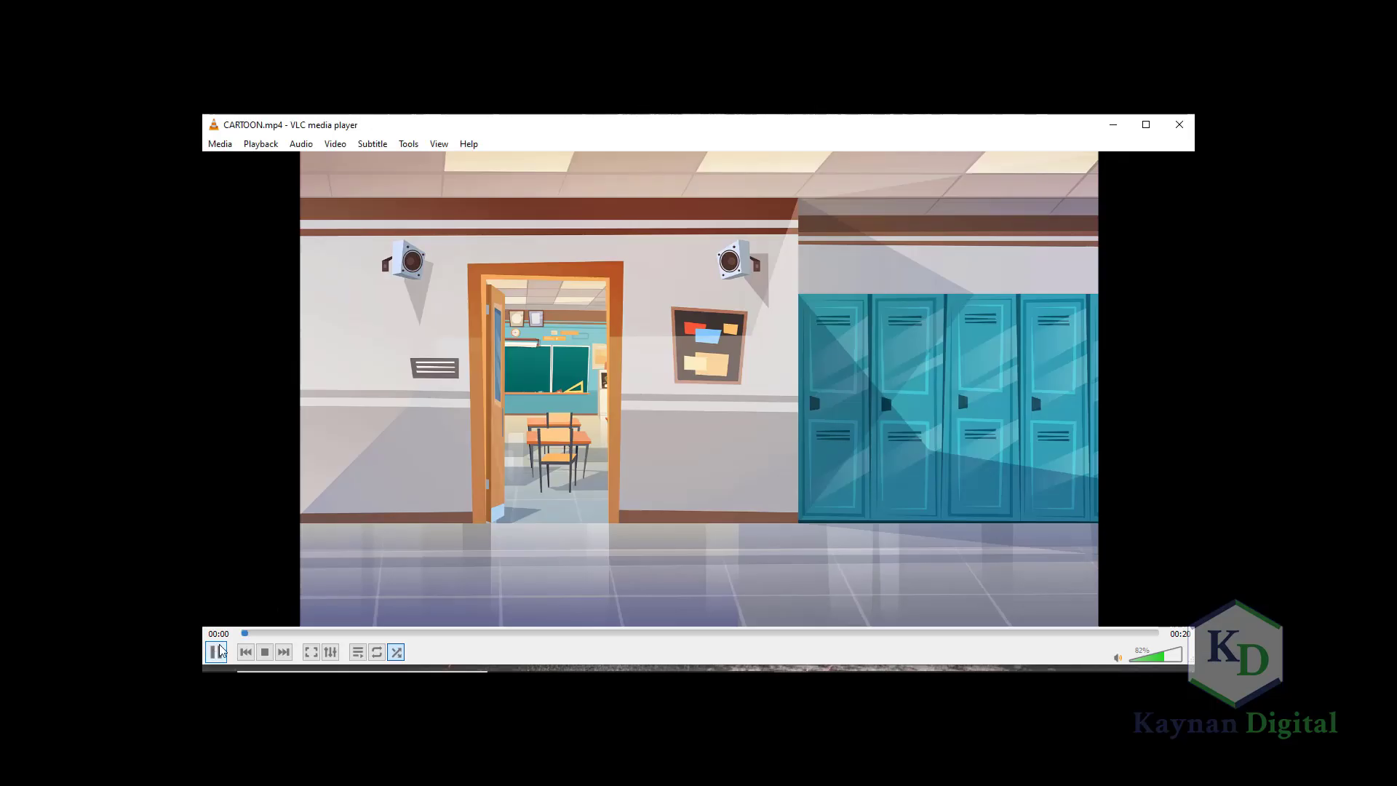